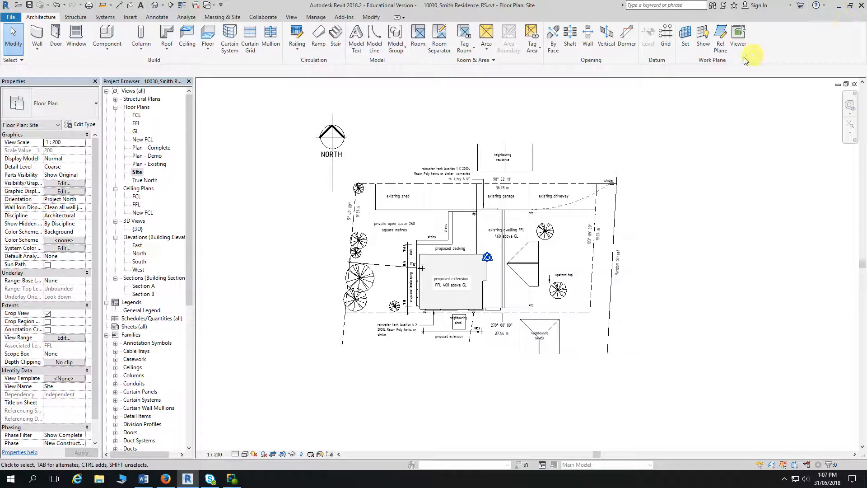
# Step: Open the Plan - Complete floor plan and turn off its crop view so the whole site is shown
pyautogui.scroll(2, 288, 277)
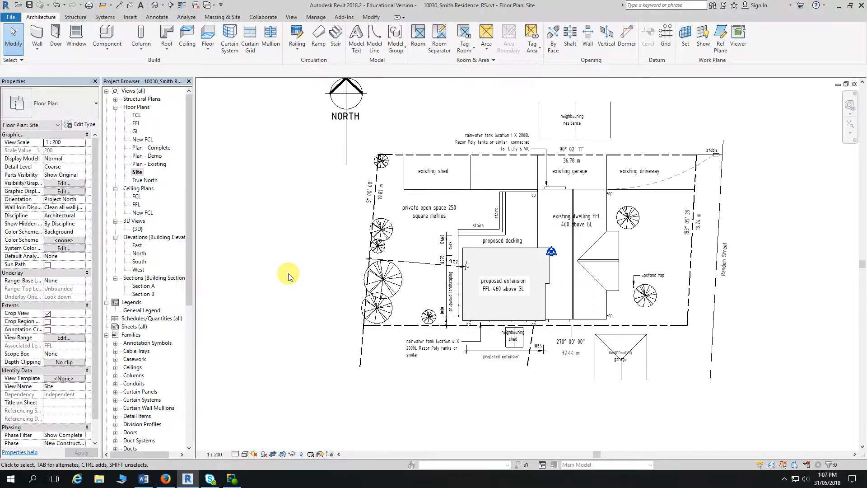
pyautogui.moveTo(287, 277); pyautogui.dragTo(276, 264, button='middle')
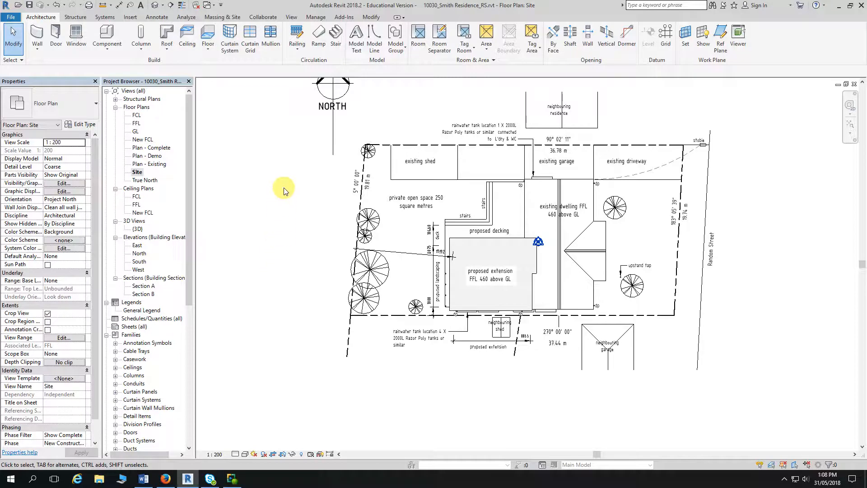
pyautogui.doubleClick(157, 148)
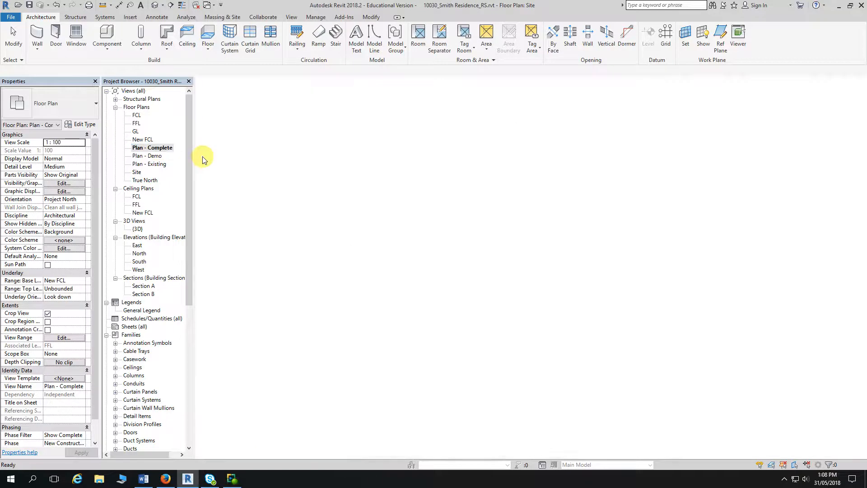
pyautogui.scroll(-2, 260, 172)
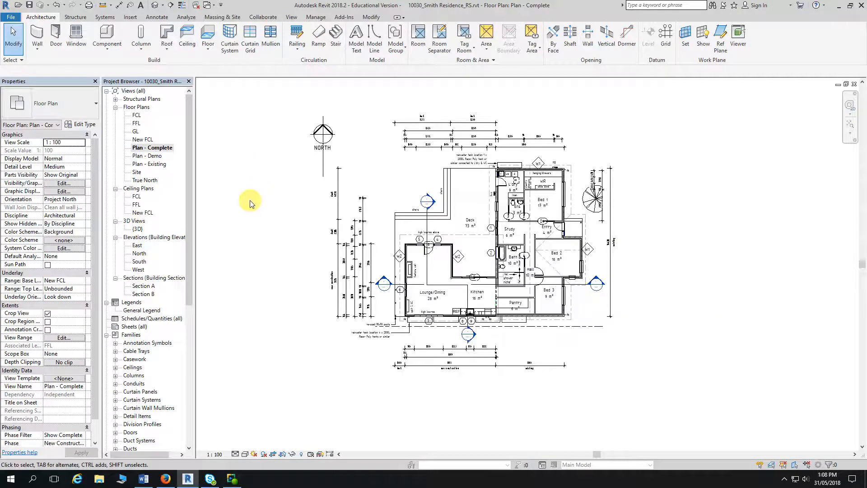
pyautogui.moveTo(255, 205); pyautogui.dragTo(292, 210, button='middle')
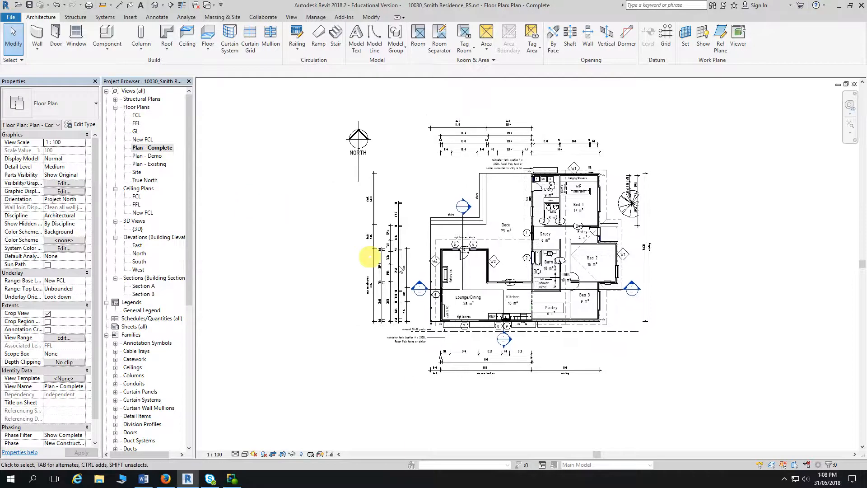
pyautogui.scroll(1, 654, 250)
pyautogui.scroll(1, 666, 233)
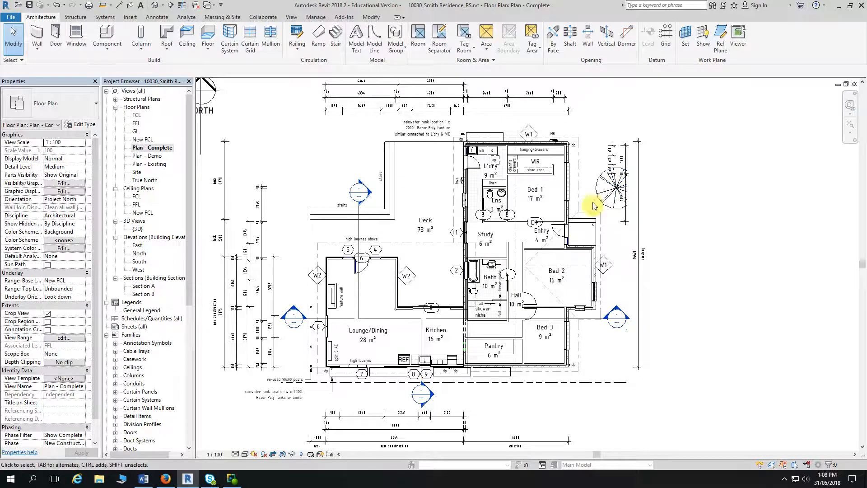
pyautogui.scroll(-2, 339, 164)
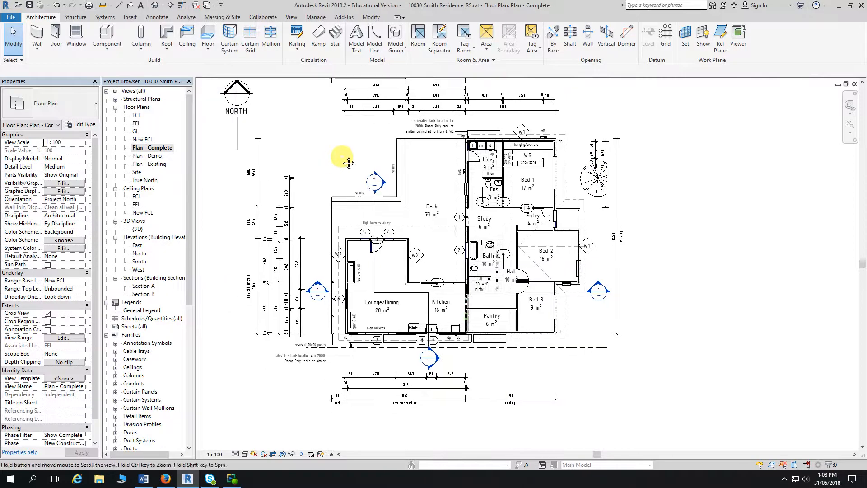
pyautogui.click(48, 314)
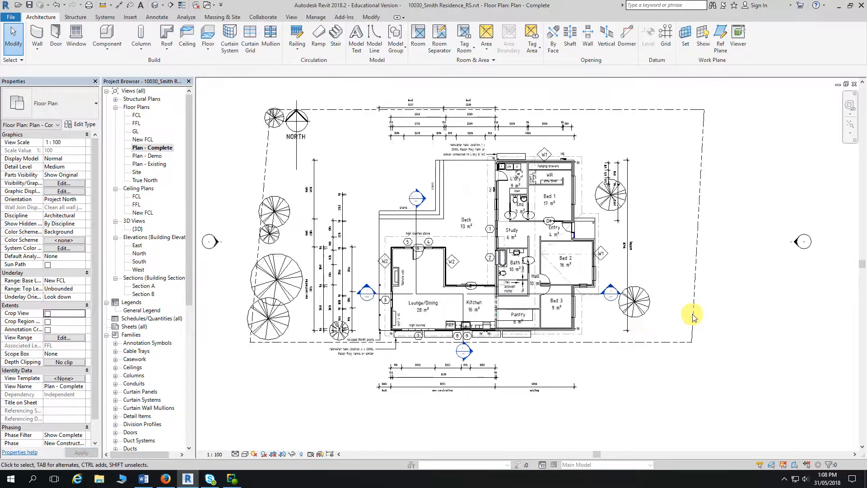
pyautogui.scroll(-2, 718, 316)
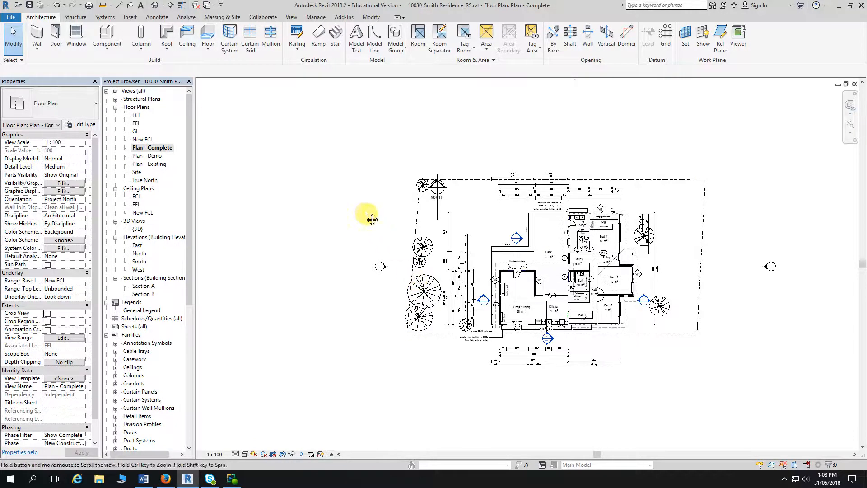
pyautogui.moveTo(368, 213); pyautogui.dragTo(329, 205, button='middle')
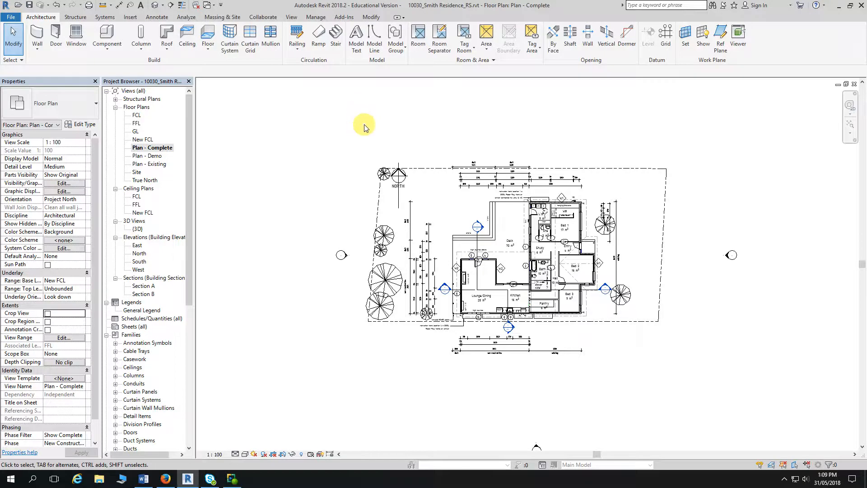
# Step: Hide the planting category in the Plan - Complete view, using one of the trees beside the western boundary
pyautogui.scroll(1, 359, 127)
pyautogui.moveTo(388, 164); pyautogui.dragTo(350, 136, button='middle')
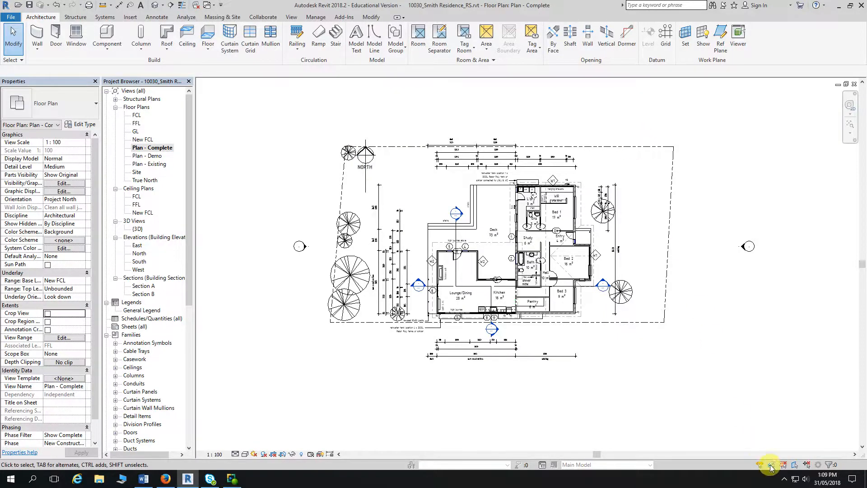
pyautogui.click(614, 146)
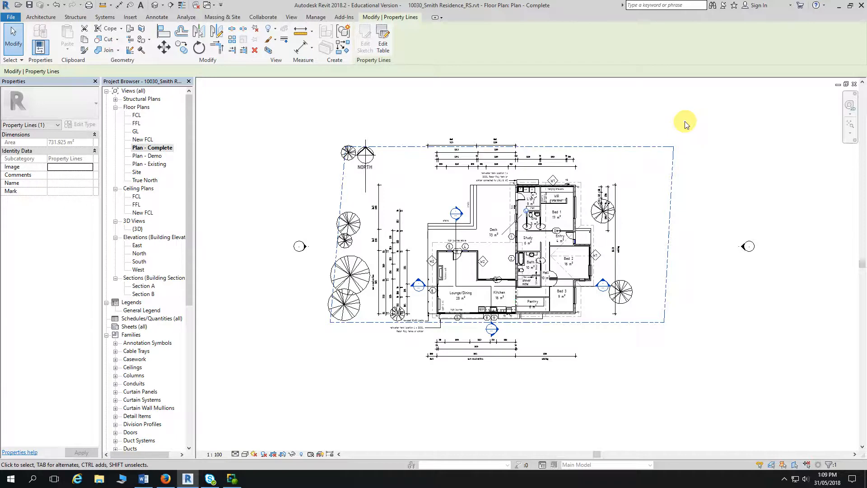
pyautogui.press('Escape')
pyautogui.click(357, 225)
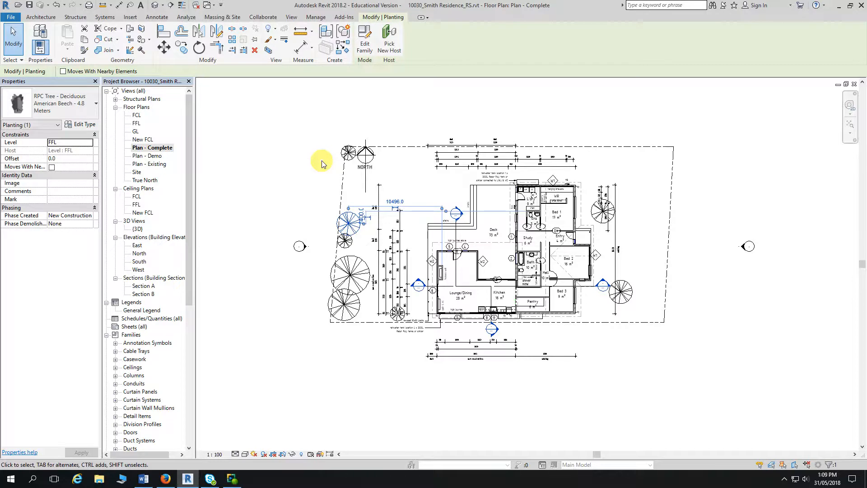
pyautogui.press('v')
pyautogui.press('Escape')
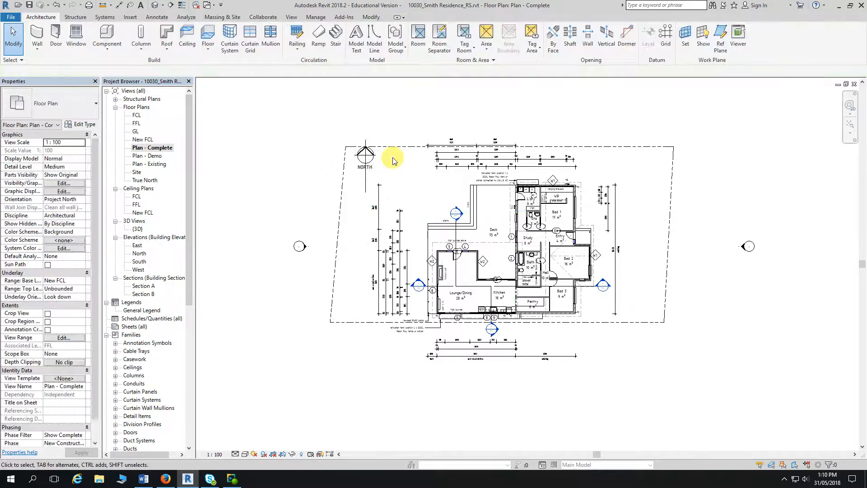
# Step: Hide the property lines category in the Plan - Complete view and turn the crop view back on
pyautogui.click(392, 145)
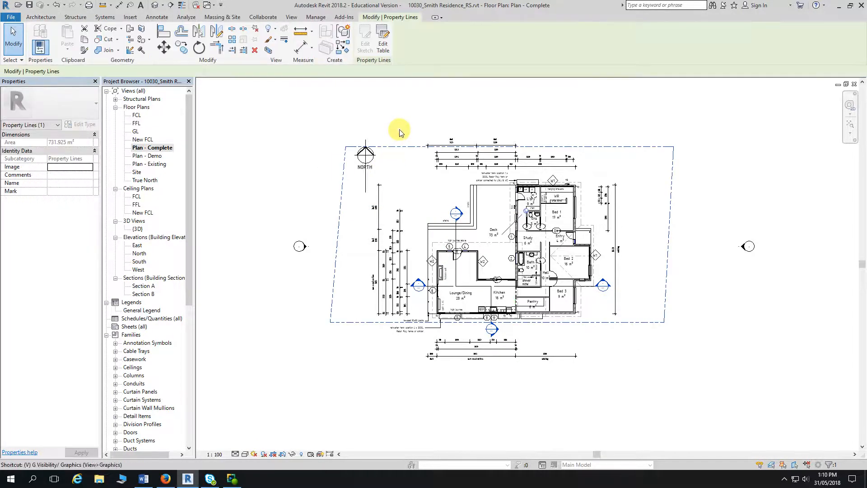
pyautogui.press('Delete')
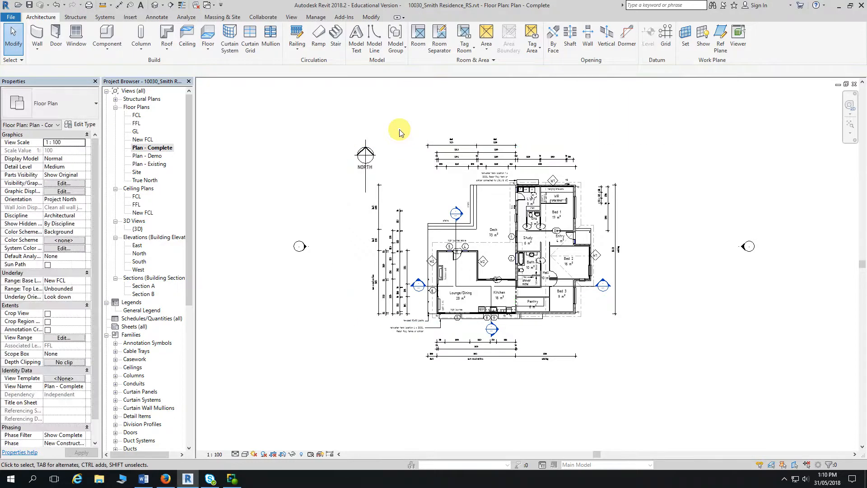
pyautogui.click(47, 313)
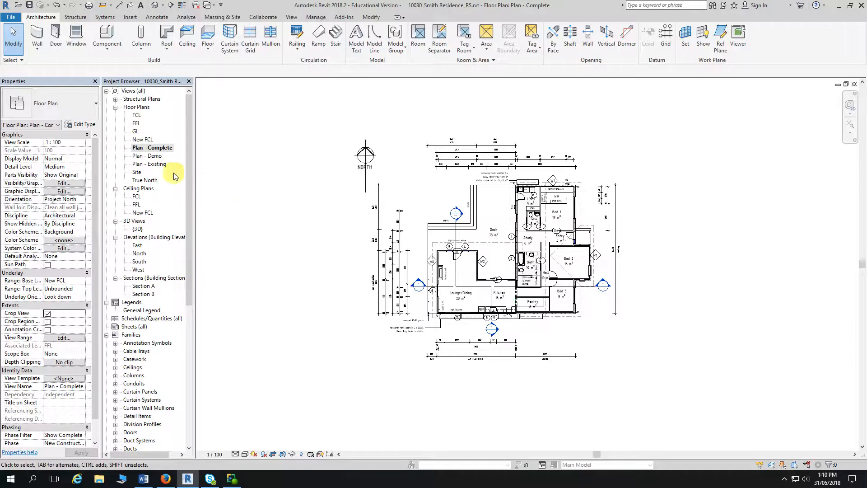
# Step: Open the Plan - Demo floor plan and hide the property lines category in that view
pyautogui.doubleClick(151, 157)
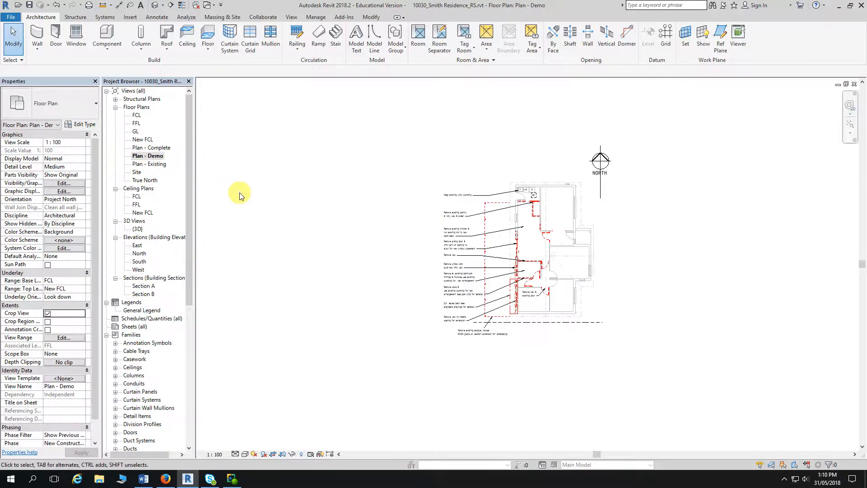
pyautogui.scroll(3, 569, 346)
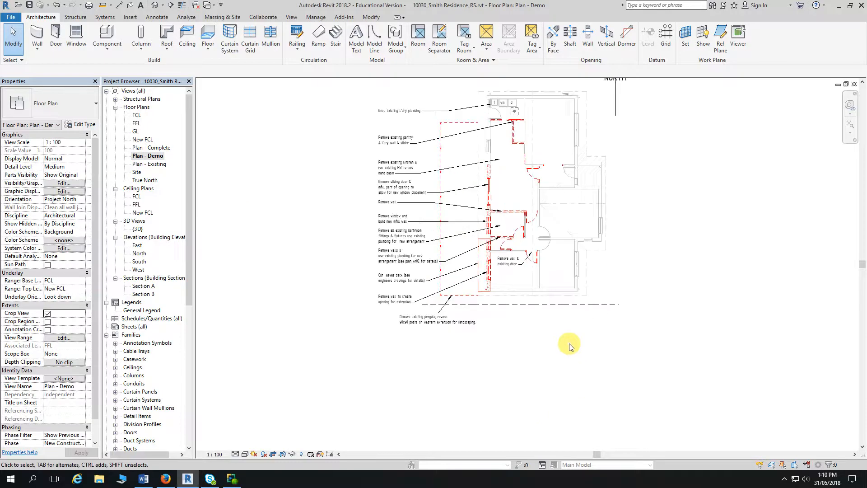
pyautogui.moveTo(569, 346); pyautogui.dragTo(507, 291, button='middle')
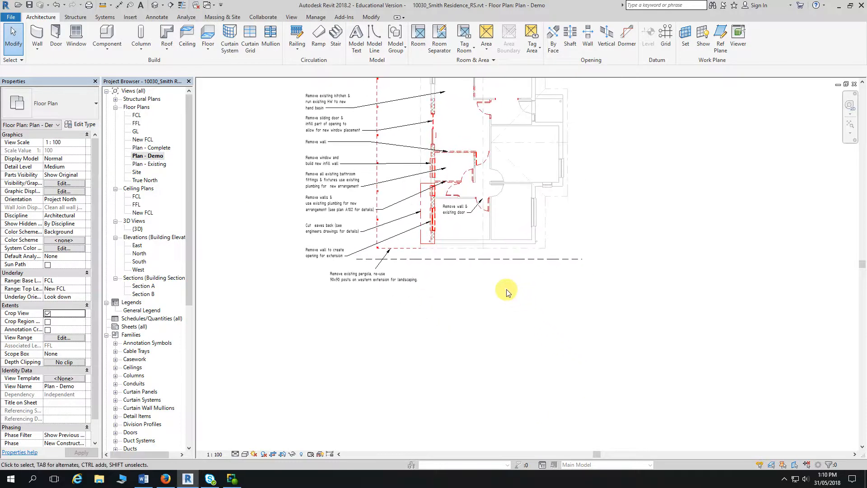
pyautogui.click(508, 261)
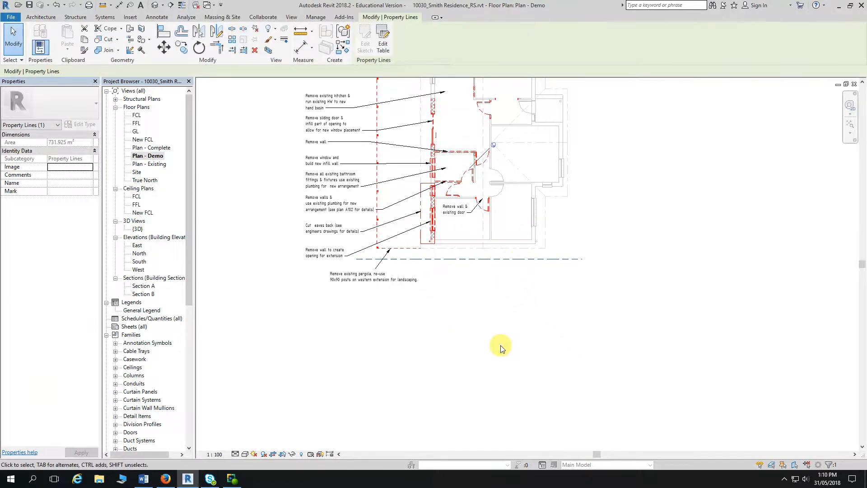
pyautogui.press('Escape')
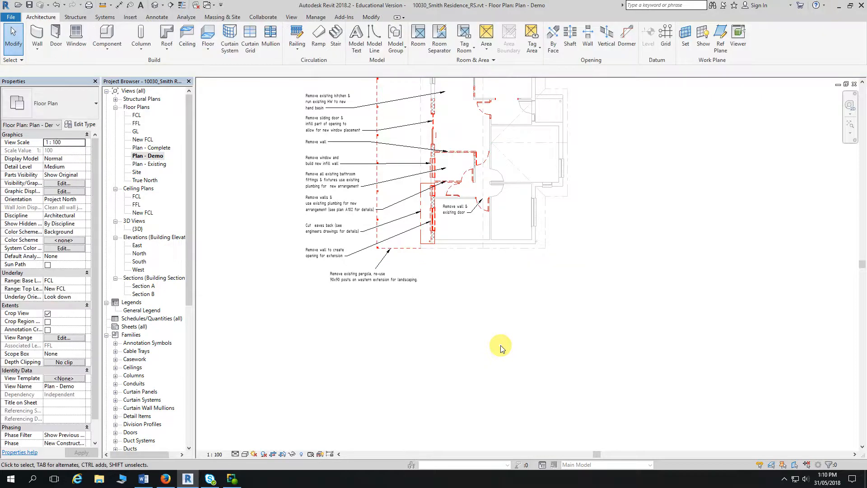
pyautogui.scroll(-1, 510, 343)
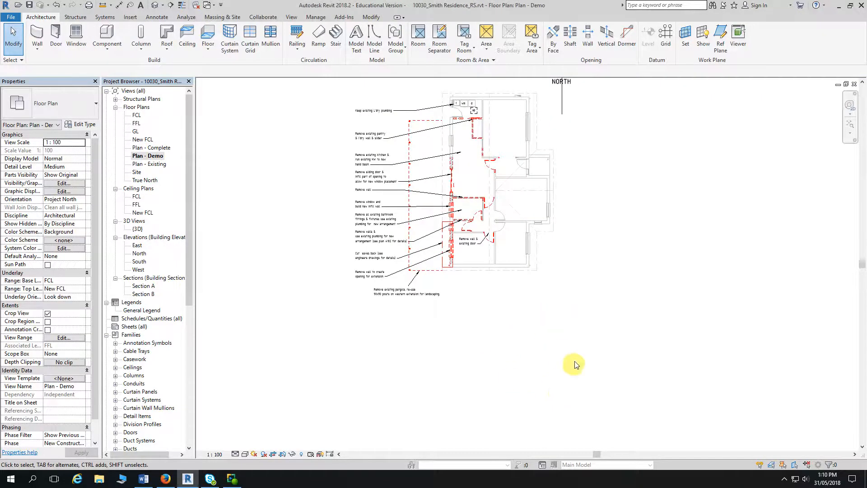
pyautogui.moveTo(602, 202); pyautogui.dragTo(605, 261, button='middle')
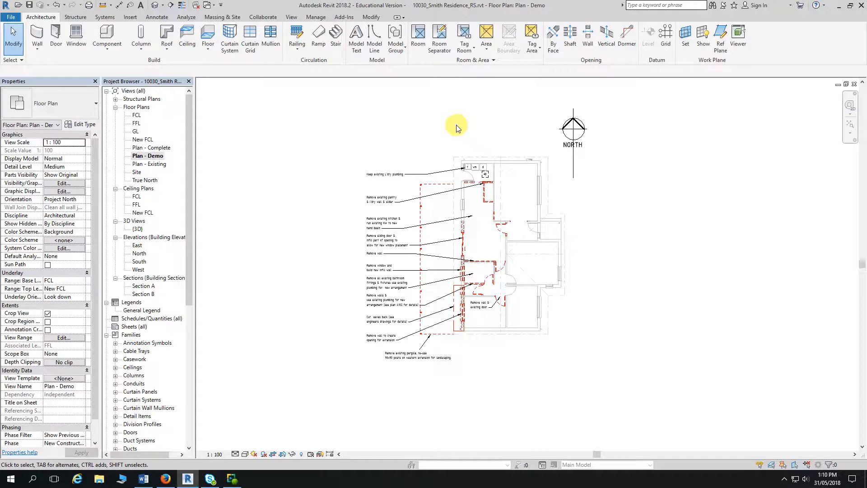
# Step: Open the Plan - Existing floor plan and hide the property lines category in that view
pyautogui.doubleClick(150, 164)
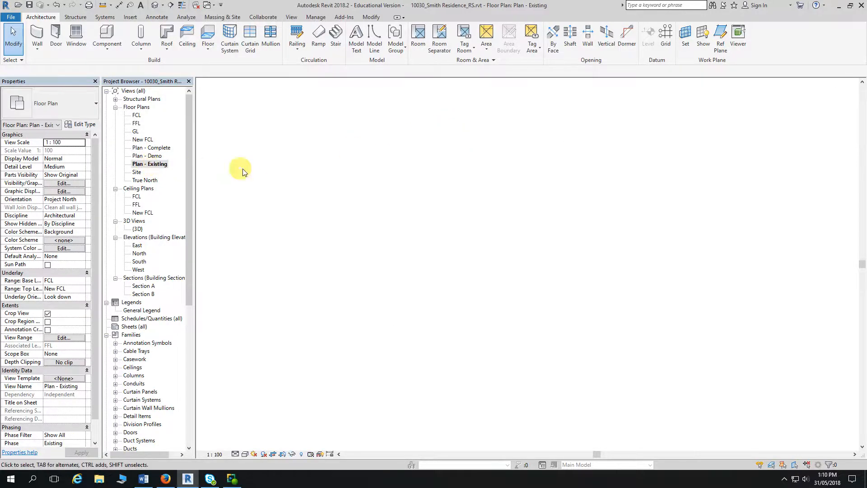
pyautogui.moveTo(305, 203); pyautogui.dragTo(347, 220, button='middle')
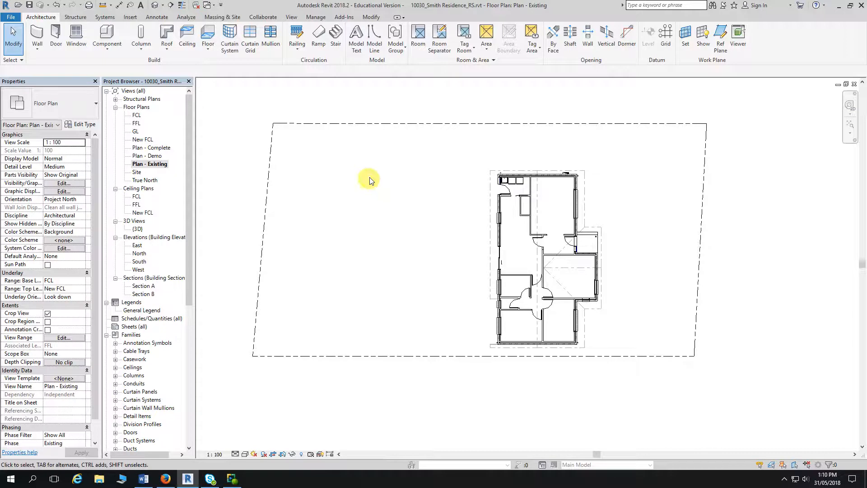
pyautogui.click(384, 123)
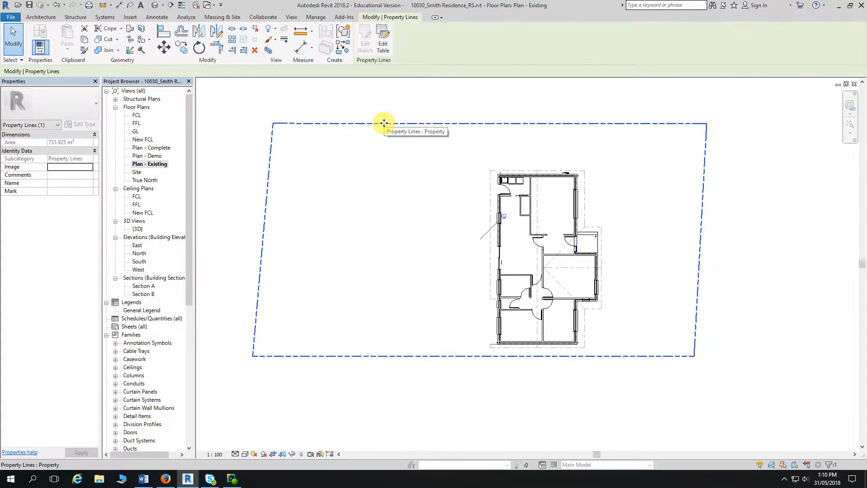
pyautogui.press('Delete')
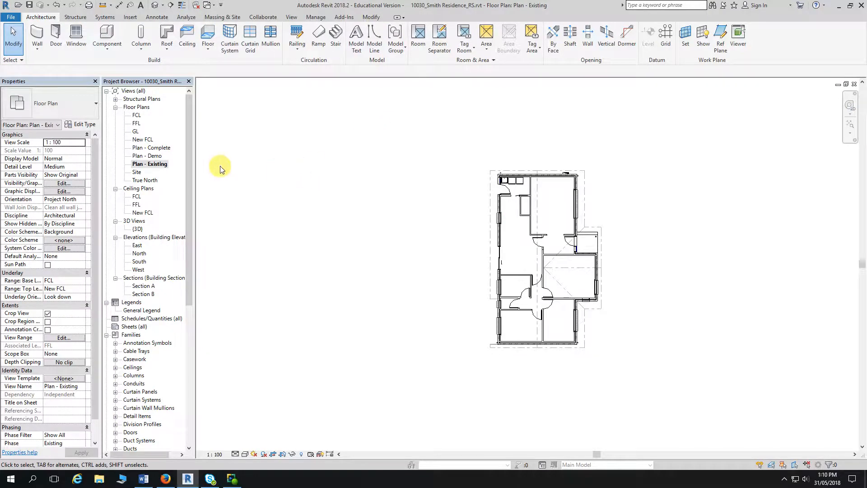
pyautogui.click(159, 148)
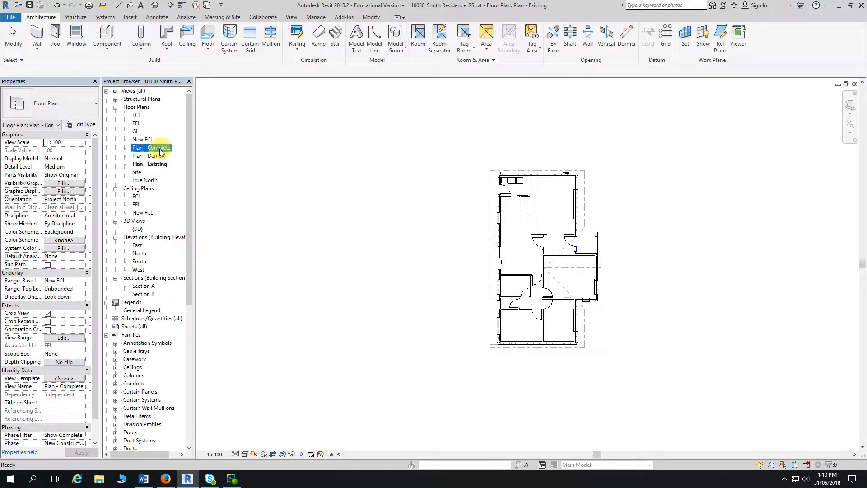
pyautogui.click(155, 156)
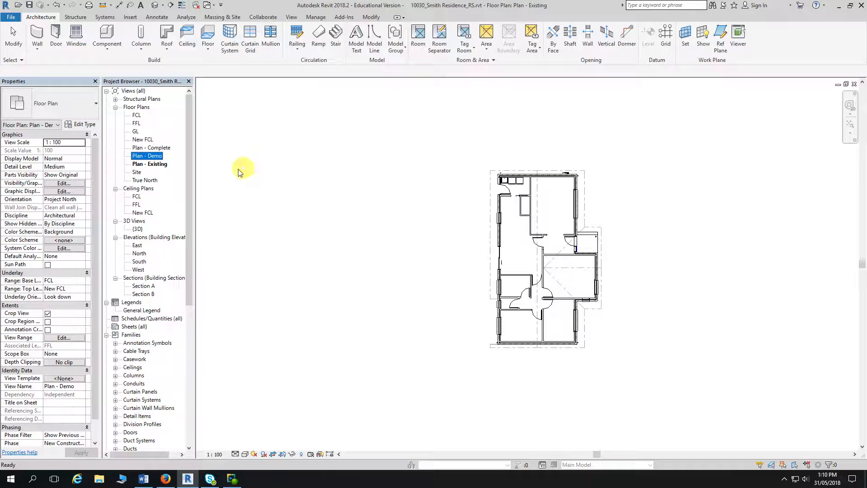
pyautogui.click(154, 165)
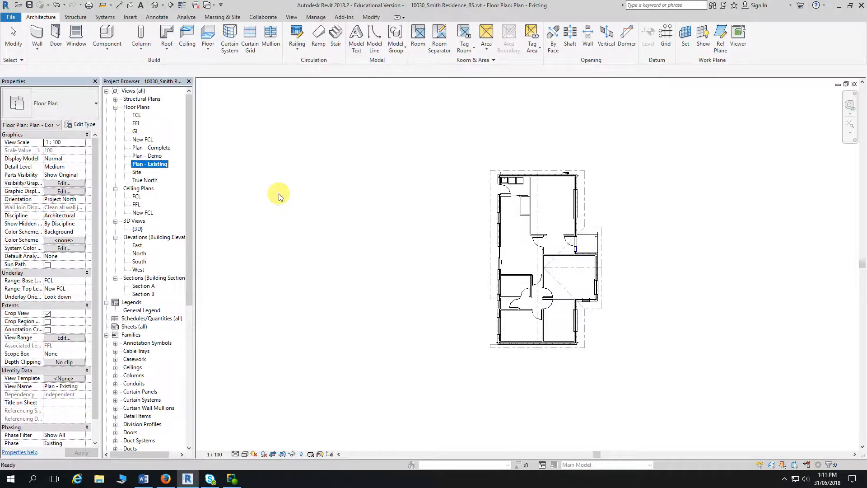
# Step: Open the Site floor plan and examine the boundary and setback dimensions around the proposed extension
pyautogui.doubleClick(137, 172)
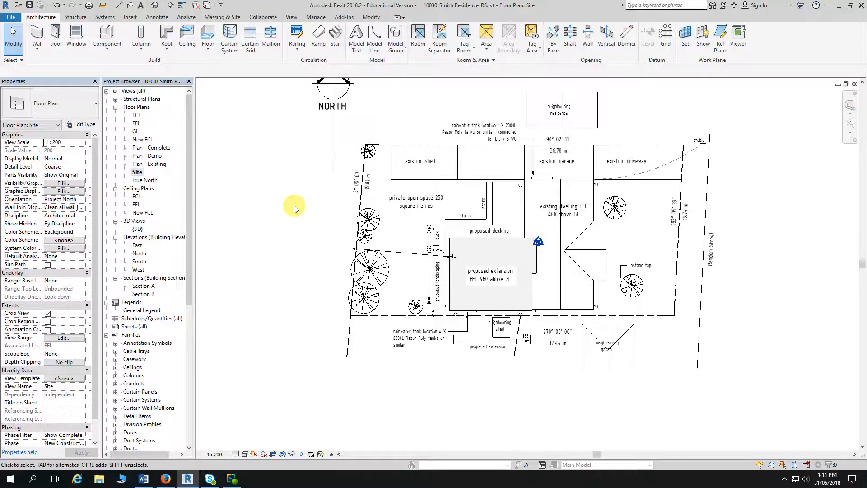
pyautogui.scroll(2, 294, 208)
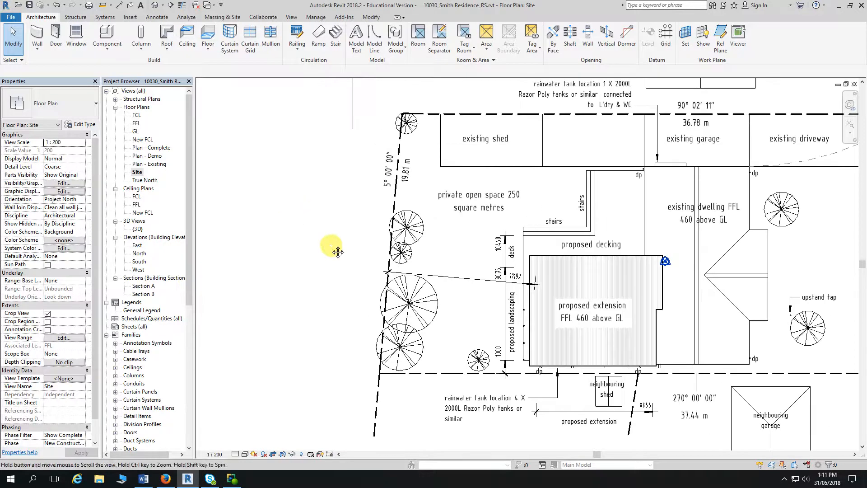
pyautogui.scroll(2, 318, 217)
pyautogui.scroll(2, 307, 196)
pyautogui.moveTo(309, 203); pyautogui.dragTo(255, 166, button='middle')
pyautogui.scroll(3, 254, 166)
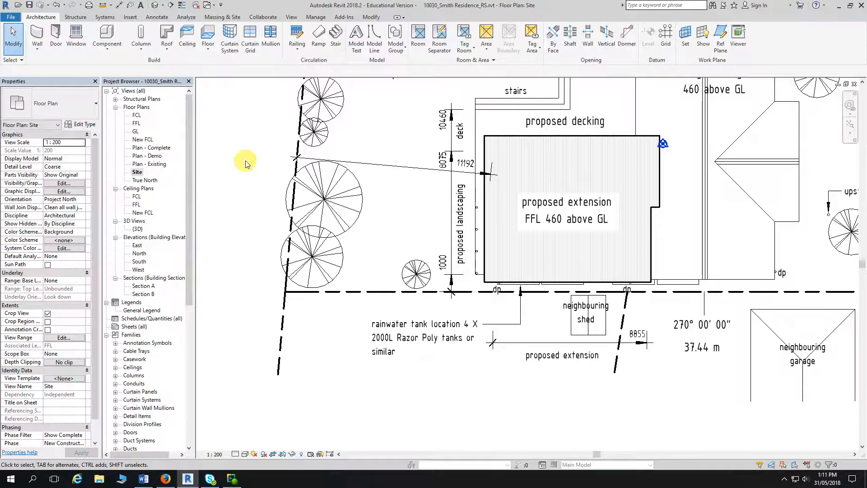
# Step: Switch to Firefox and open the A102 - Site Plan example sheet from the course's Part 2 - Documentation section in a maximised window
pyautogui.click(166, 481)
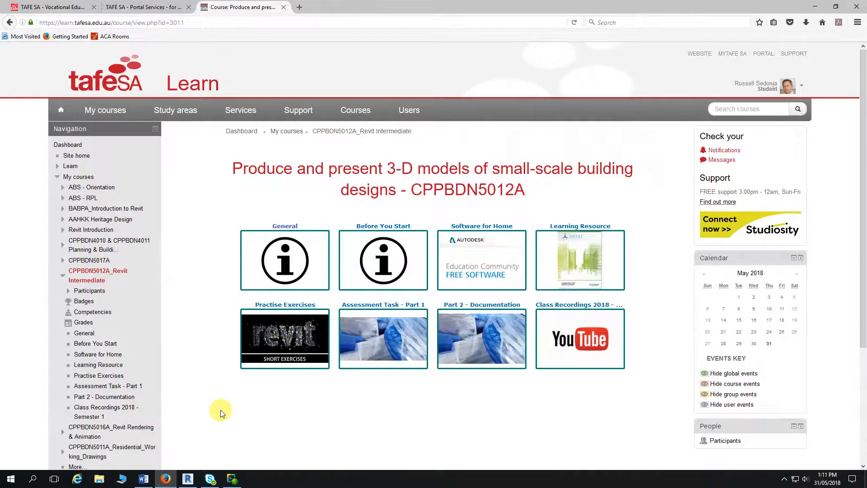
pyautogui.scroll(-4, 222, 408)
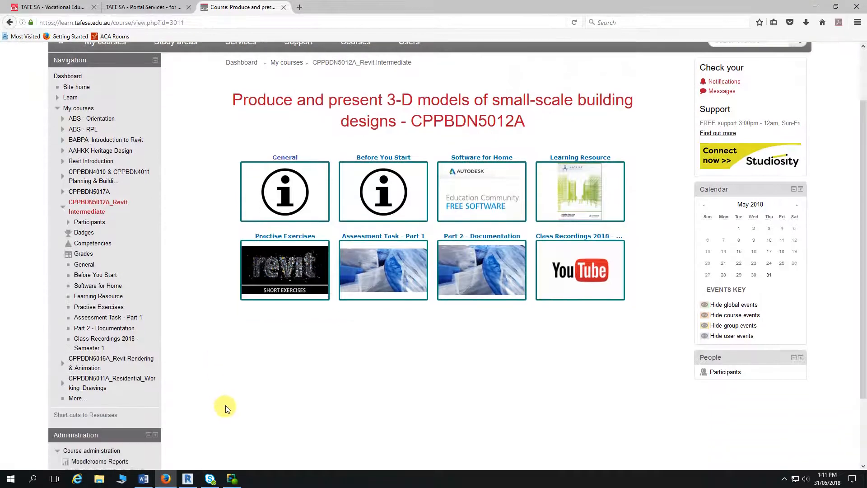
pyautogui.click(484, 202)
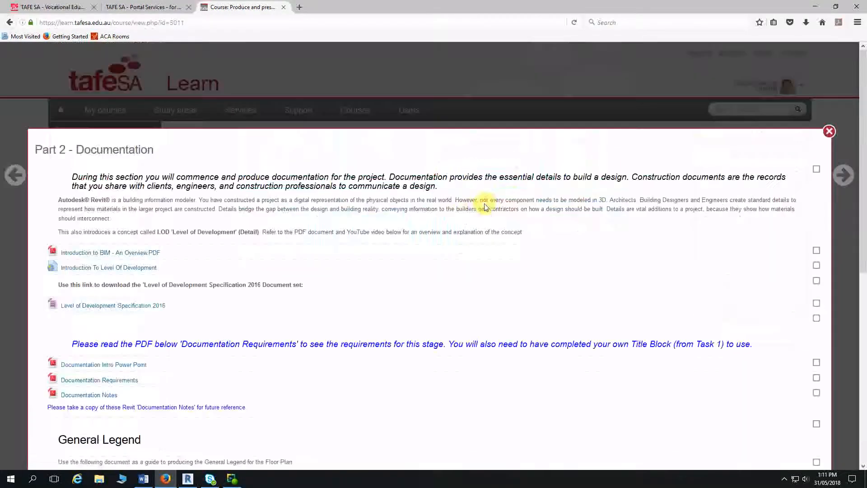
pyautogui.scroll(-7, 340, 270)
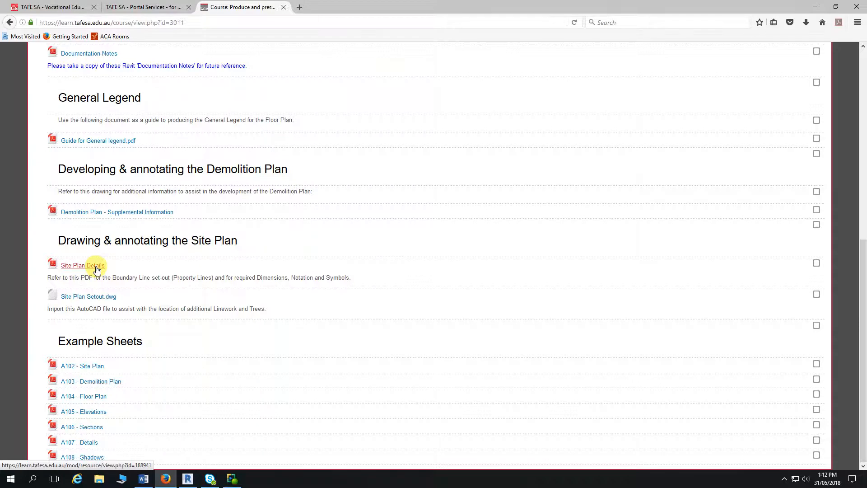
pyautogui.click(97, 367)
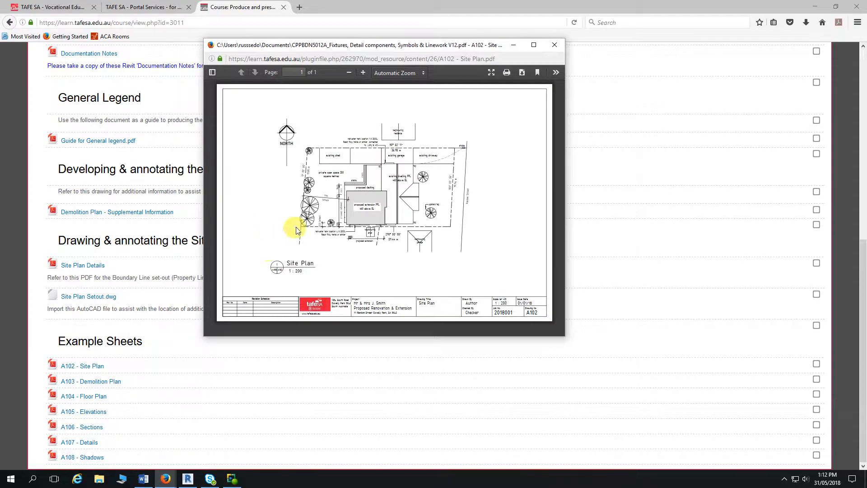
pyautogui.keyDown('ctrl'); pyautogui.scroll(3, 292, 226); pyautogui.keyUp('ctrl')
pyautogui.click(533, 45)
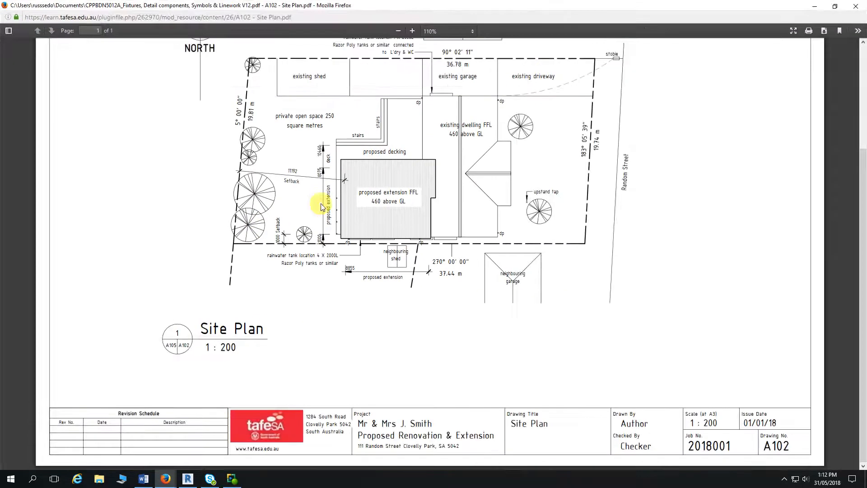
# Step: Examine the setback, deck and proposed extension dimensions with their tick and arrow ends on the example site plan
pyautogui.keyDown('ctrl'); pyautogui.scroll(4, 237, 199); pyautogui.keyUp('ctrl')
pyautogui.keyDown('ctrl'); pyautogui.scroll(3, 161, 179); pyautogui.keyUp('ctrl')
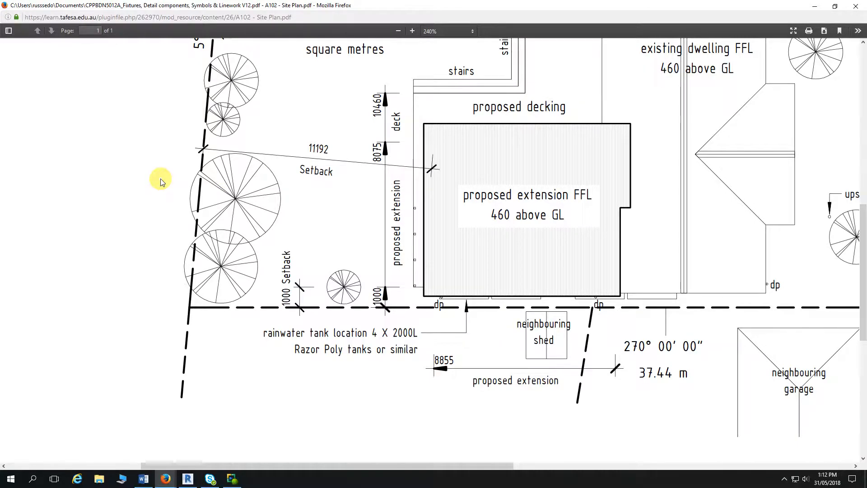
pyautogui.scroll(-1, 168, 177)
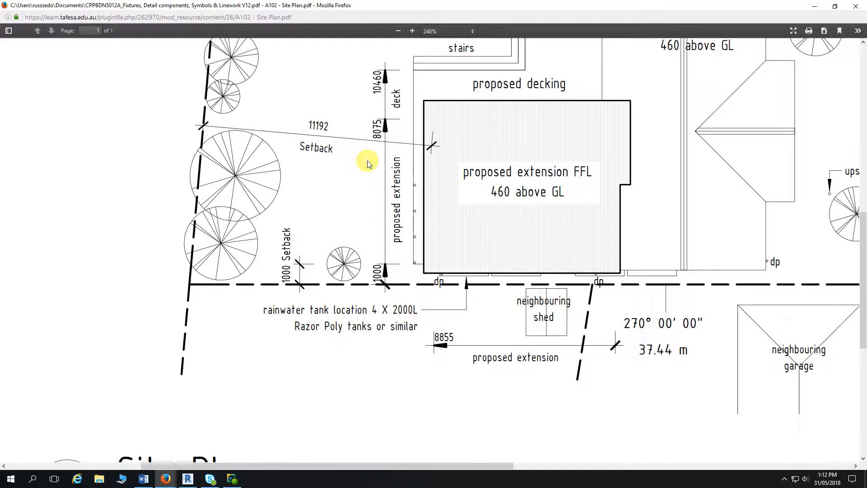
pyautogui.scroll(-1, 357, 153)
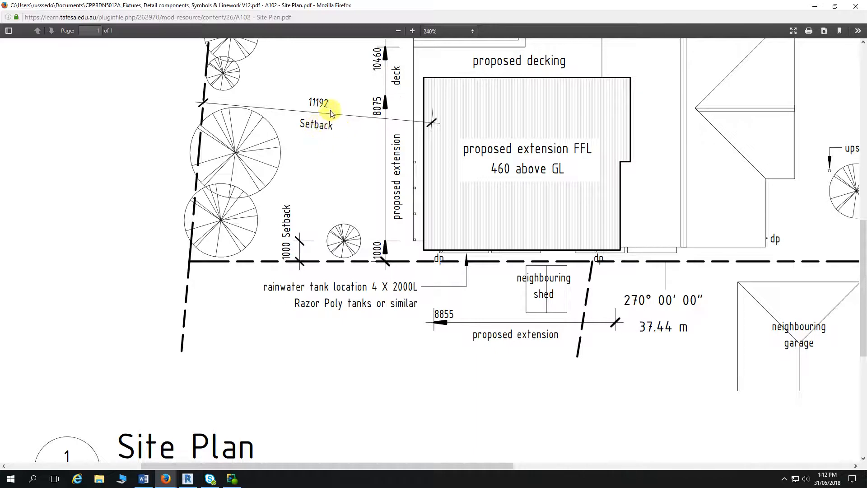
pyautogui.doubleClick(311, 102)
pyautogui.keyDown('ctrl'); pyautogui.scroll(3, 247, 284); pyautogui.keyUp('ctrl')
pyautogui.scroll(-3, 265, 278)
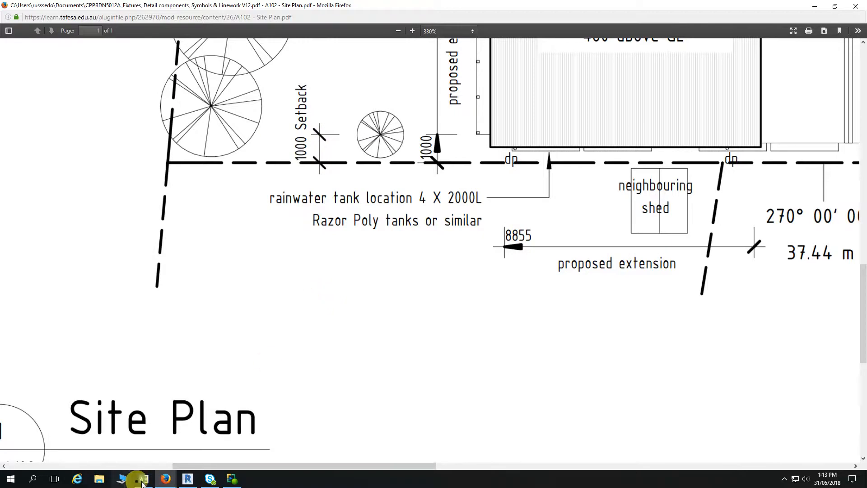
# Step: Switch to Revit, change the 11192 boundary dimension to the Standard 2.0mm Diagonal w. Tick style and turn off its leader
pyautogui.click(187, 478)
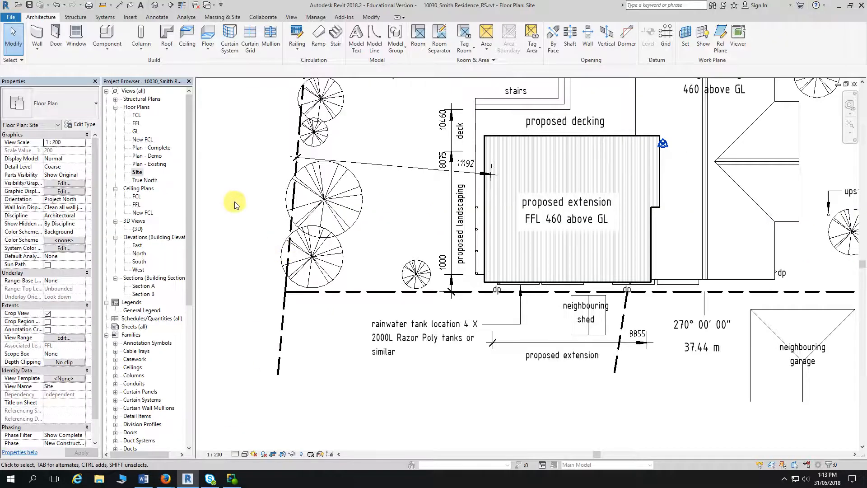
pyautogui.scroll(2, 230, 199)
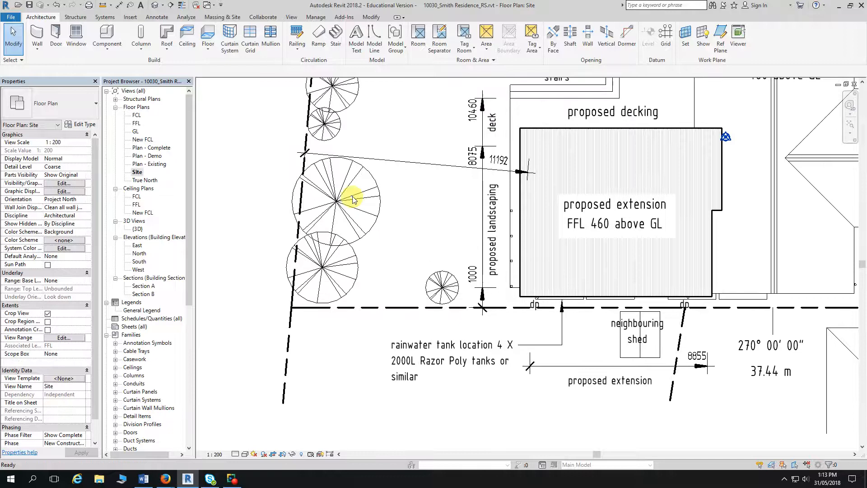
pyautogui.click(396, 164)
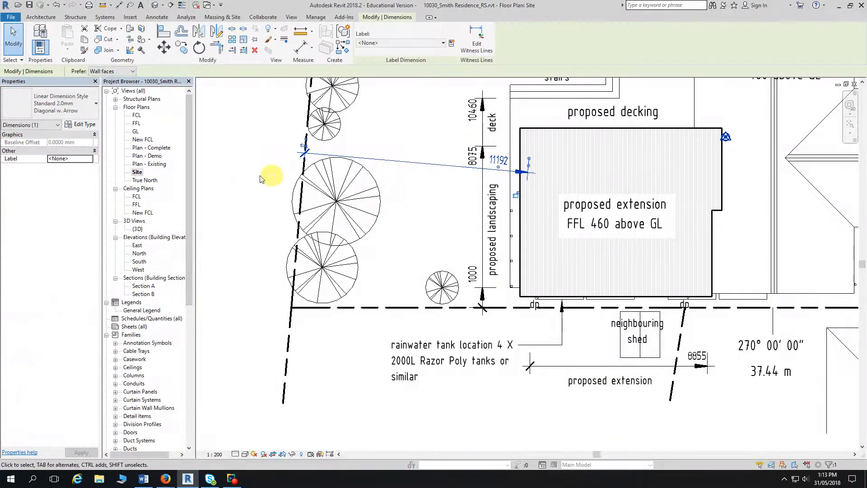
pyautogui.click(225, 180)
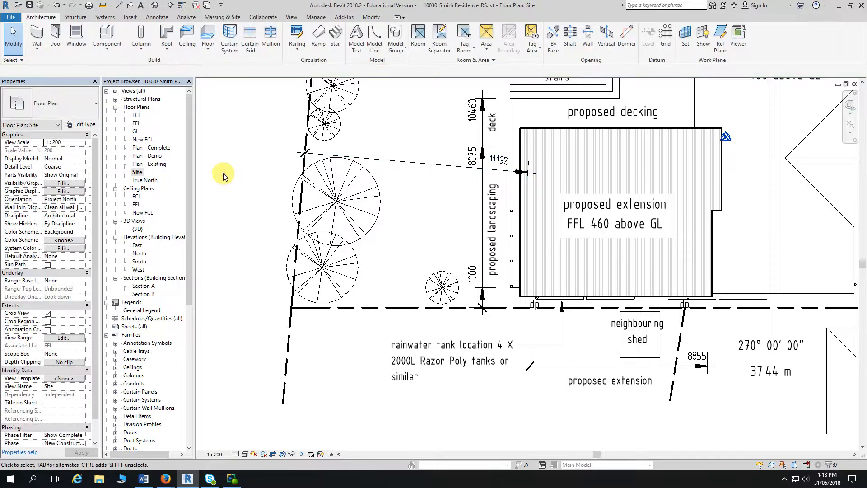
pyautogui.click(393, 162)
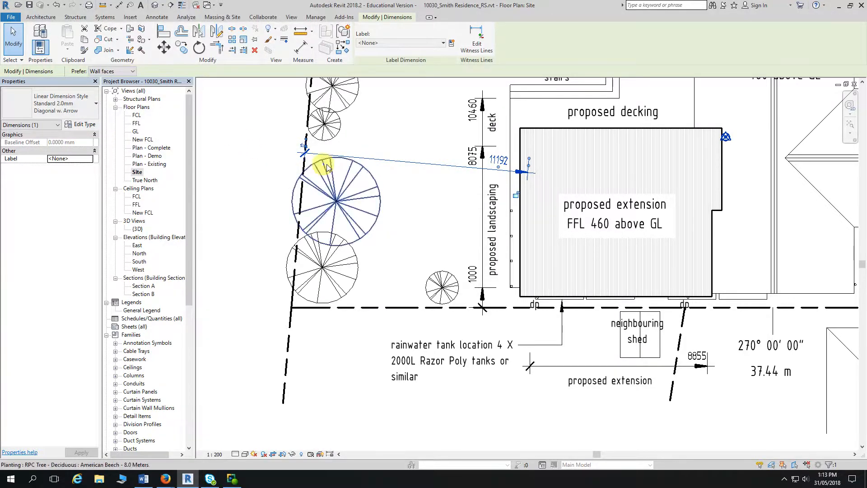
pyautogui.click(82, 108)
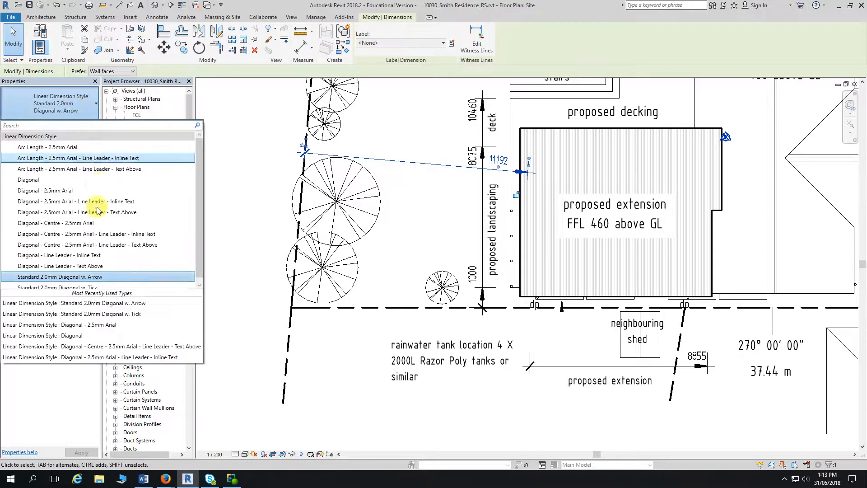
pyautogui.click(99, 284)
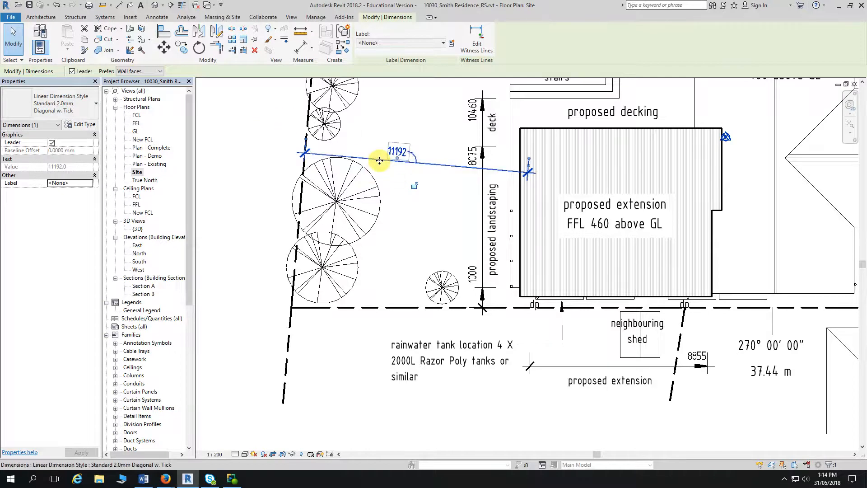
pyautogui.click(72, 71)
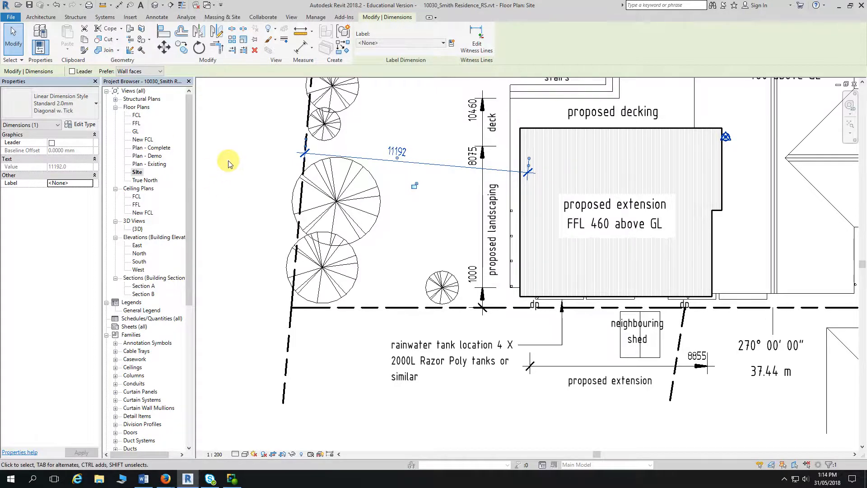
pyautogui.click(248, 140)
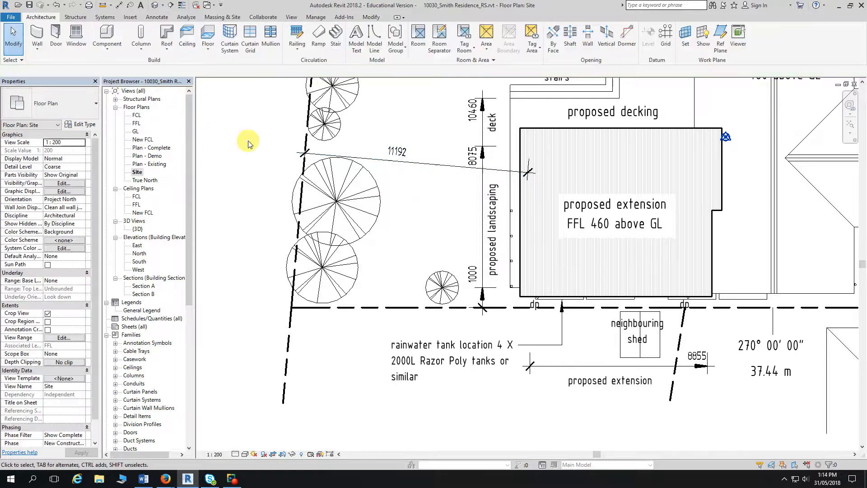
# Step: Add the text "Setback" below the value of the dimension between the angled boundary and the proposed extension
pyautogui.click(396, 154)
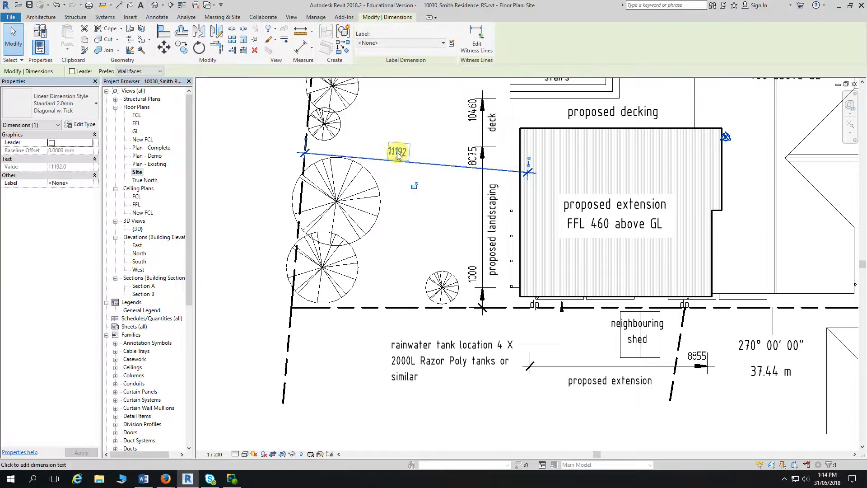
pyautogui.click(397, 152)
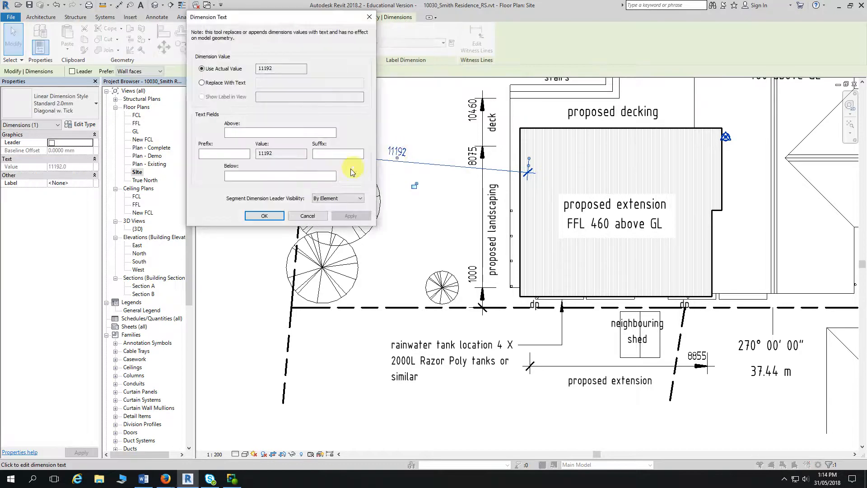
pyautogui.click(315, 179)
pyautogui.write('Setback')
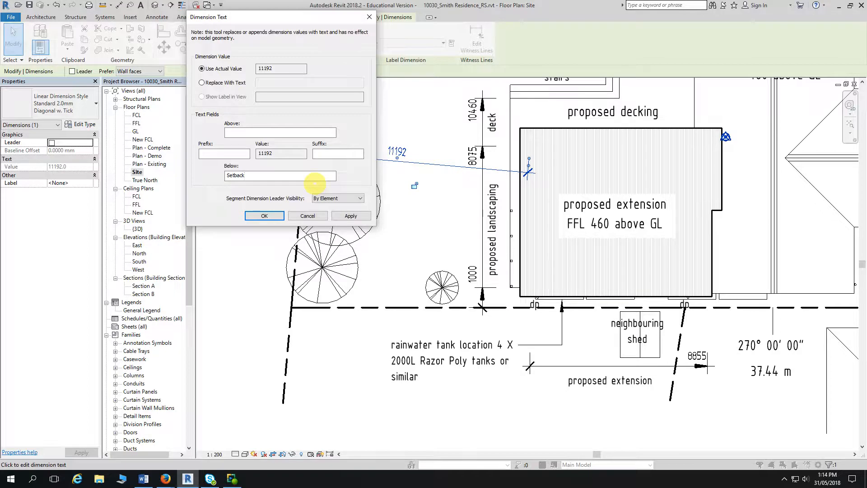
pyautogui.click(266, 216)
pyautogui.click(243, 228)
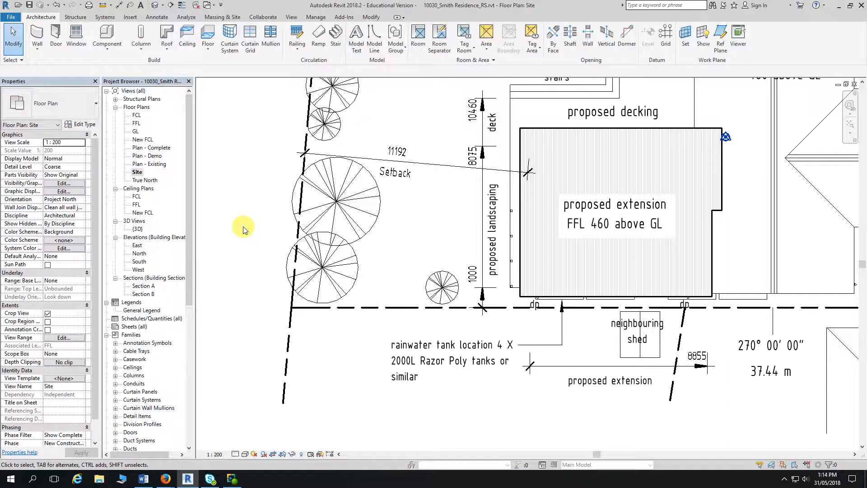
# Step: Set the Aligned dimension tool to the Standard 2.0mm Diagonal w. Tick style, then leave the tool
pyautogui.moveTo(243, 229)
pyautogui.mouseDown(button='middle')
pyautogui.moveTo(247, 192)
pyautogui.moveTo(237, 174)
pyautogui.mouseUp(button='middle')
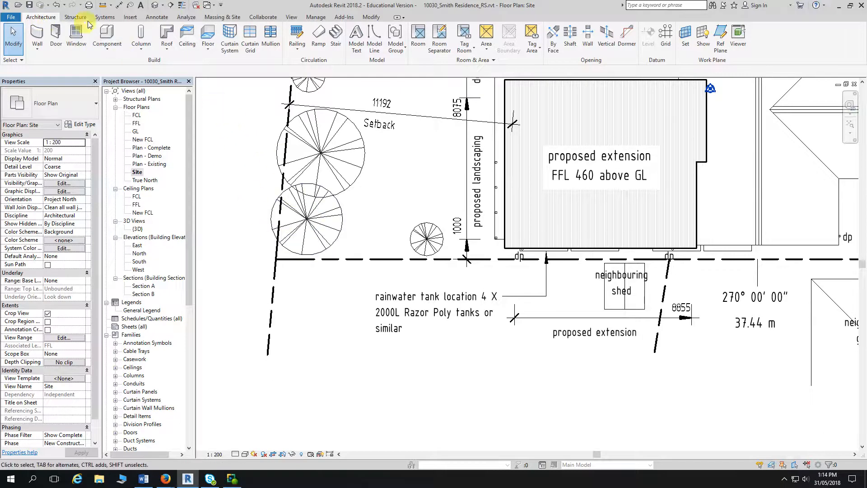
pyautogui.click(119, 6)
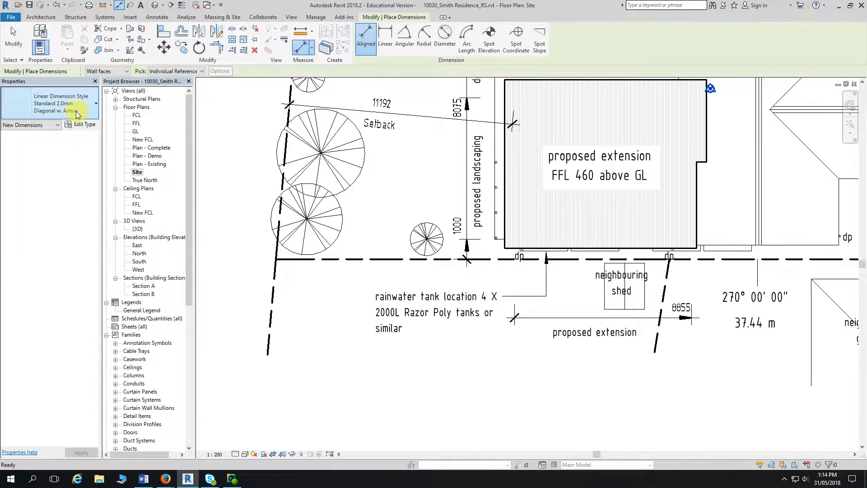
pyautogui.click(85, 107)
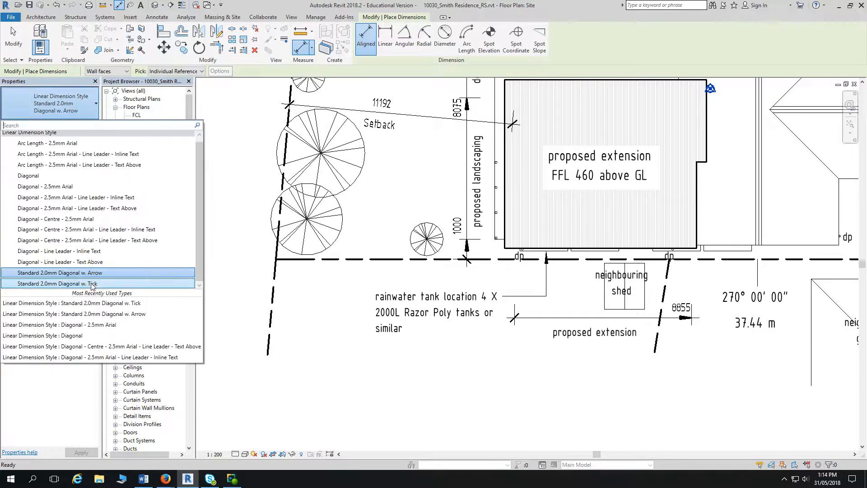
pyautogui.click(86, 284)
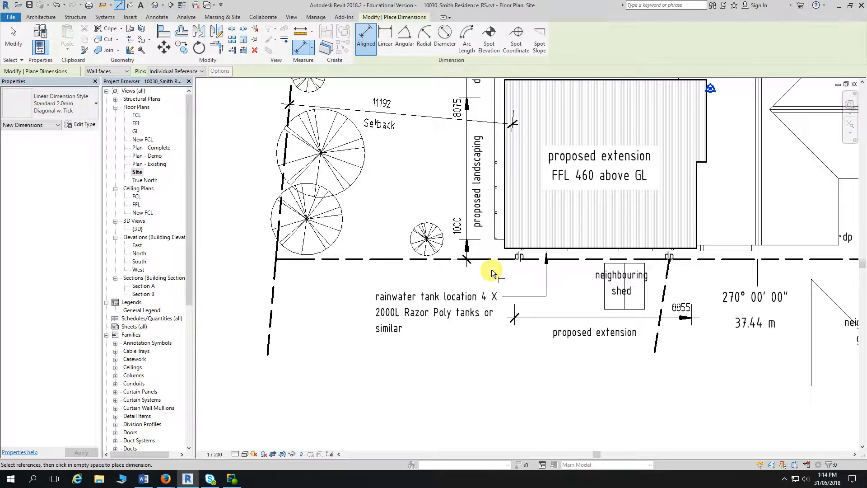
pyautogui.press('Escape')
pyautogui.press('Escape')
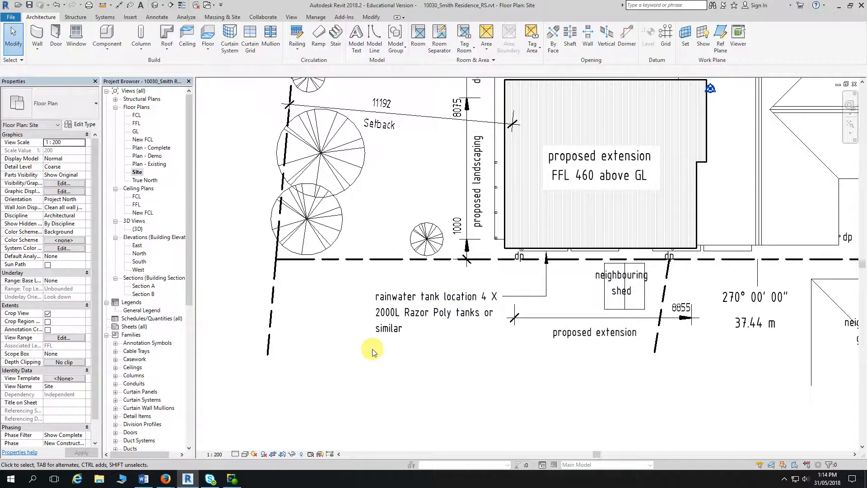
# Step: Show the Site view in wireframe and temporarily hide the Roof Covering S-Rib filled region over the proposed extension
pyautogui.press('w')
pyautogui.press('f')
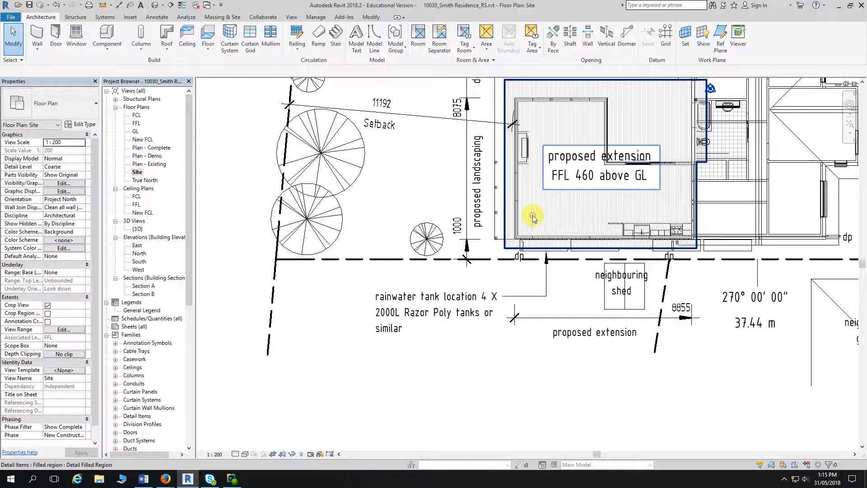
pyautogui.click(532, 215)
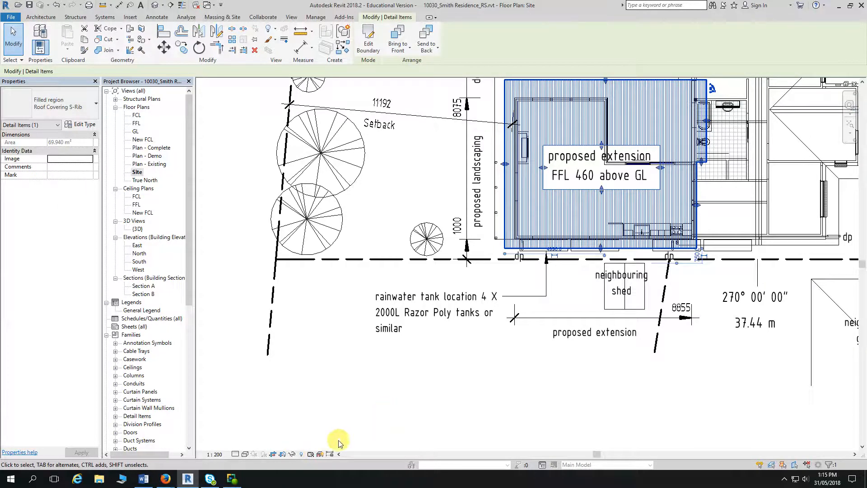
pyautogui.click(293, 455)
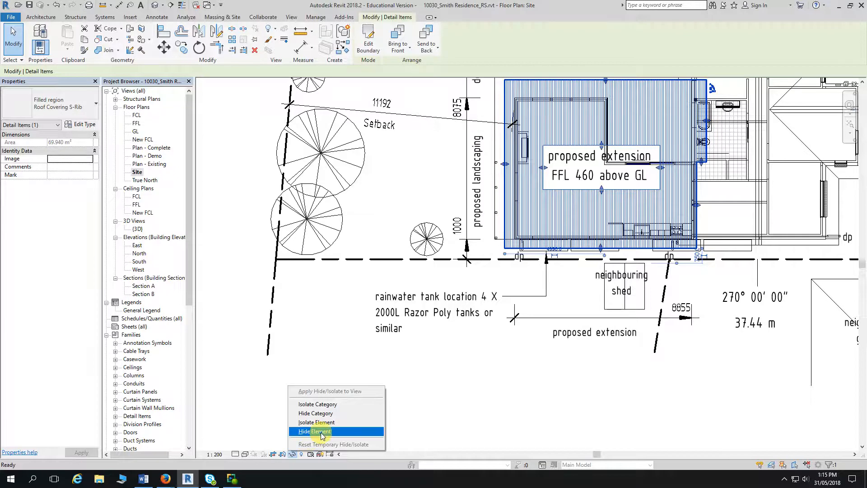
pyautogui.click(316, 431)
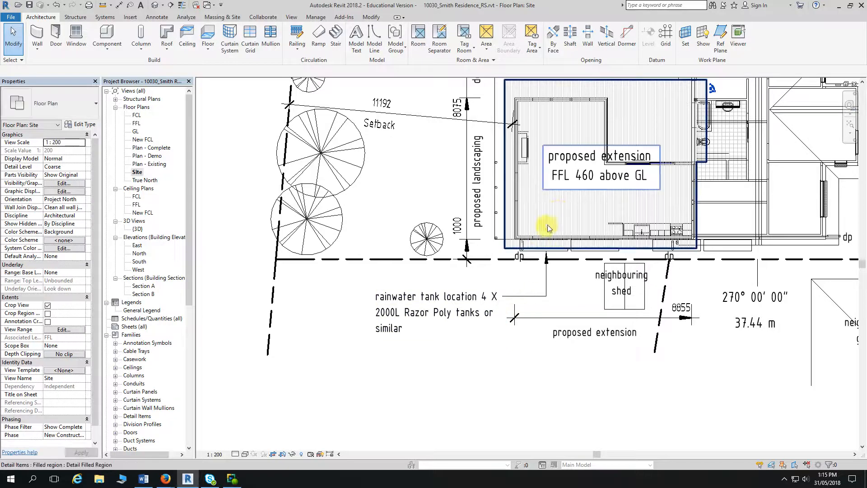
pyautogui.press('Tab')
pyautogui.click(558, 215)
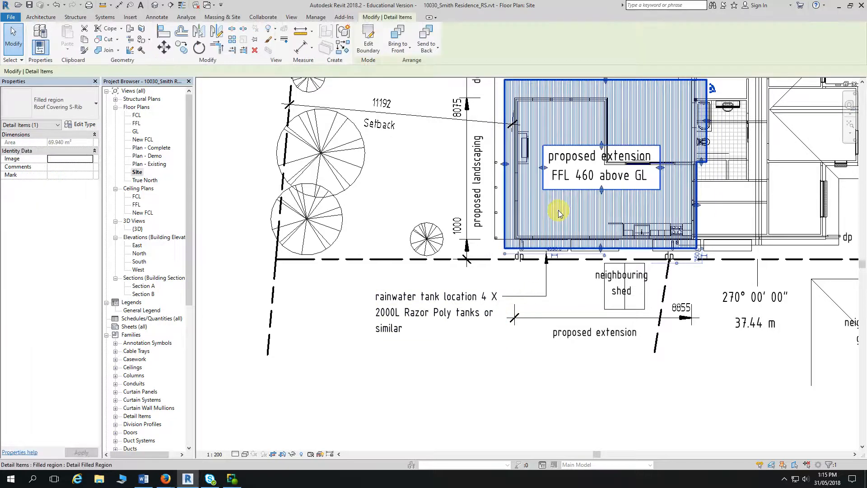
pyautogui.press('h')
pyautogui.press('h')
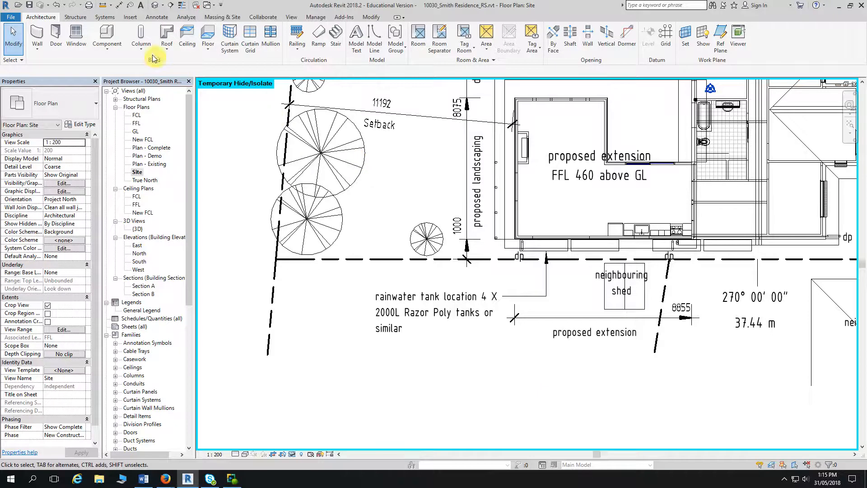
# Step: Add an aligned dimension between the horizontal property line and the proposed extension's nearest wall, placed between the trees
pyautogui.click(116, 7)
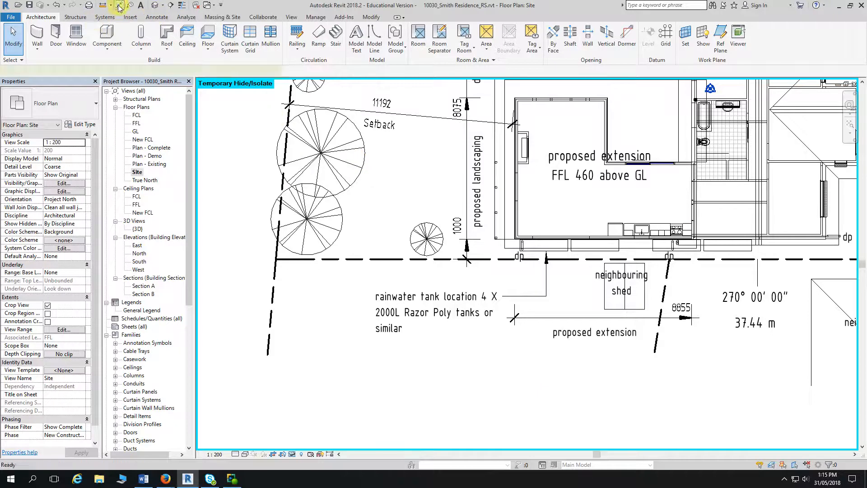
pyautogui.click(388, 262)
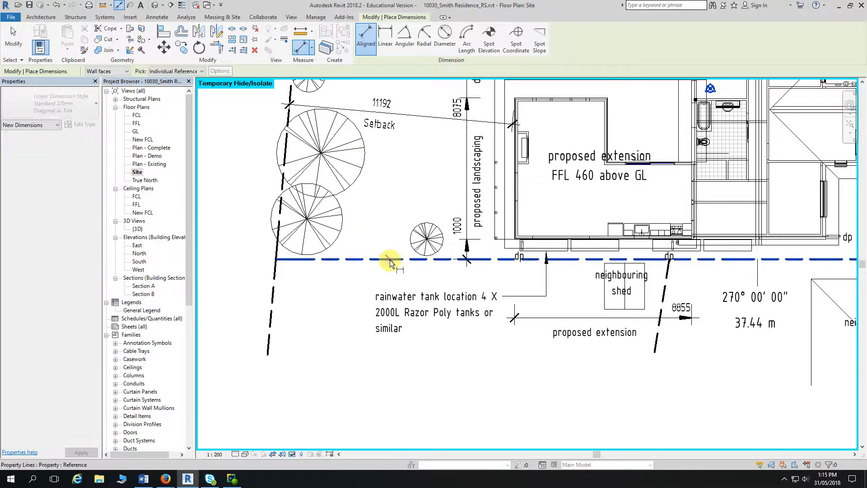
pyautogui.scroll(2, 520, 246)
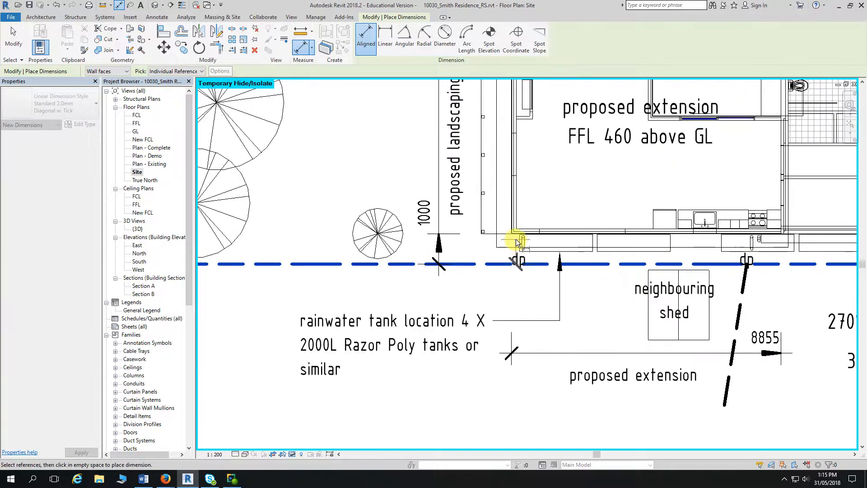
pyautogui.scroll(2, 517, 243)
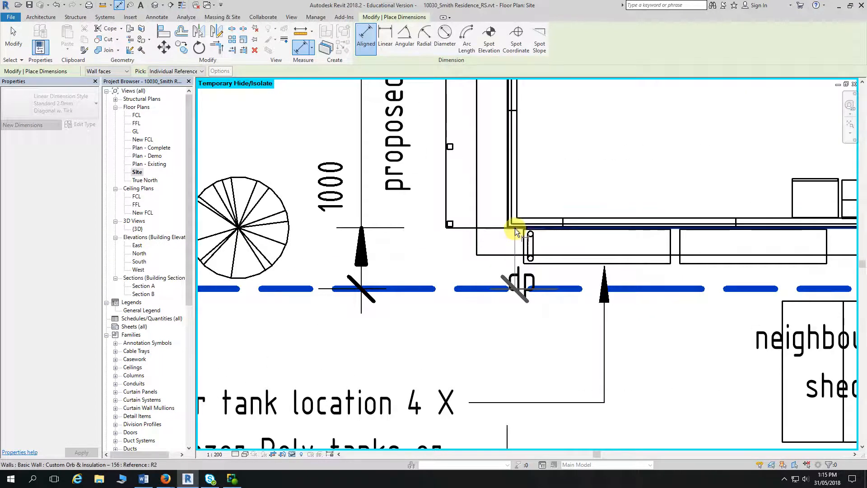
pyautogui.click(515, 226)
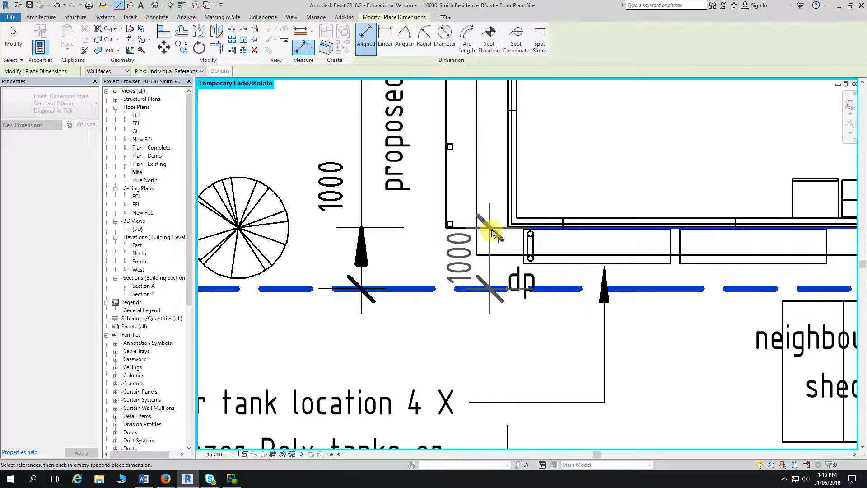
pyautogui.scroll(-3, 488, 229)
pyautogui.moveTo(290, 188); pyautogui.dragTo(392, 162, button='middle')
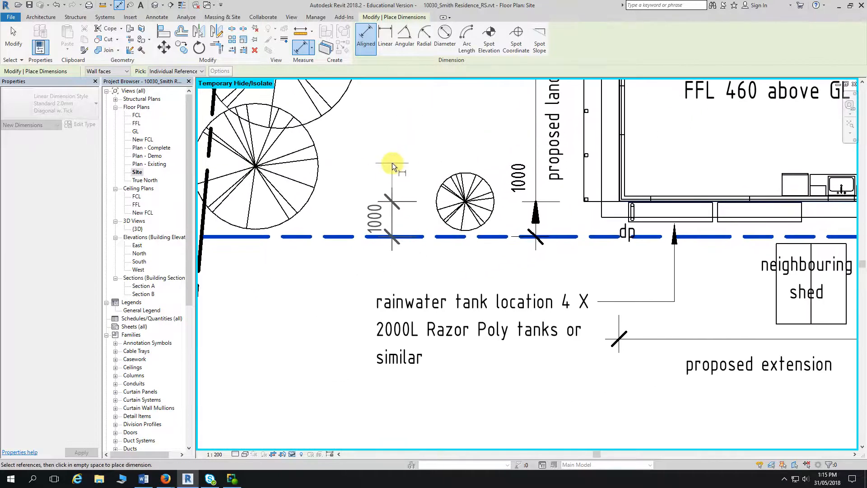
pyautogui.click(390, 171)
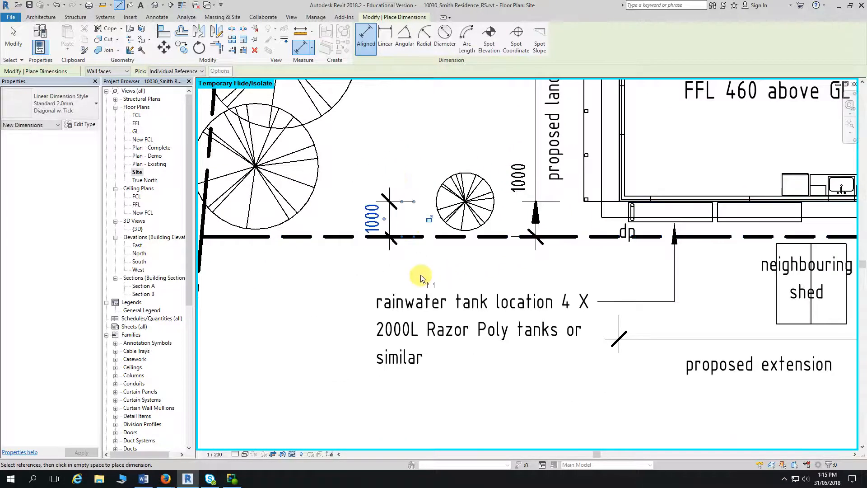
pyautogui.press('Escape')
pyautogui.press('Escape')
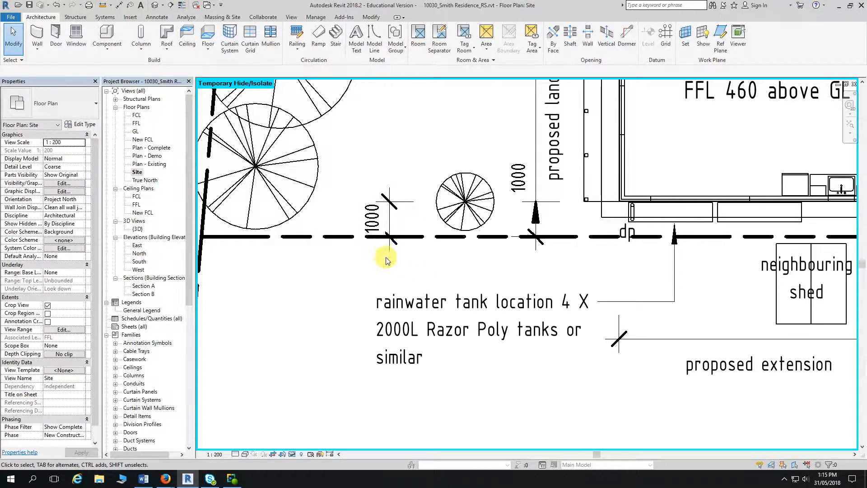
# Step: Add the suffix "Setback" to the new dimension between the horizontal boundary and the proposed extension
pyautogui.click(372, 220)
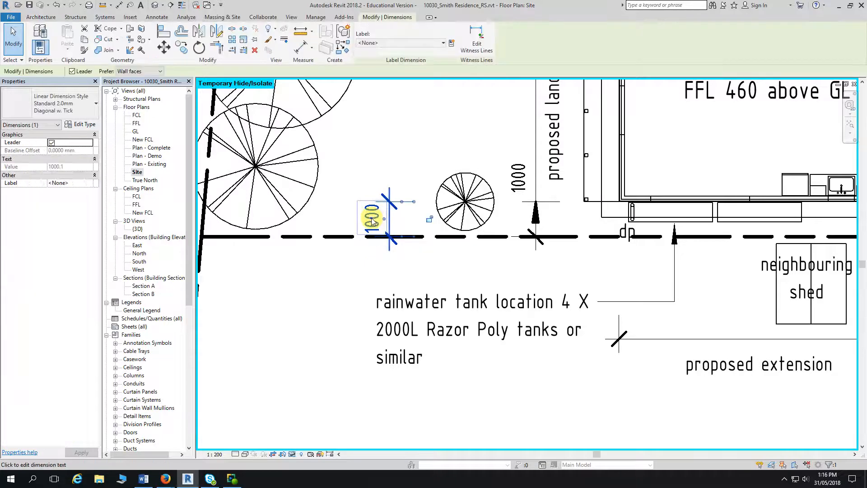
pyautogui.click(373, 220)
pyautogui.click(342, 154)
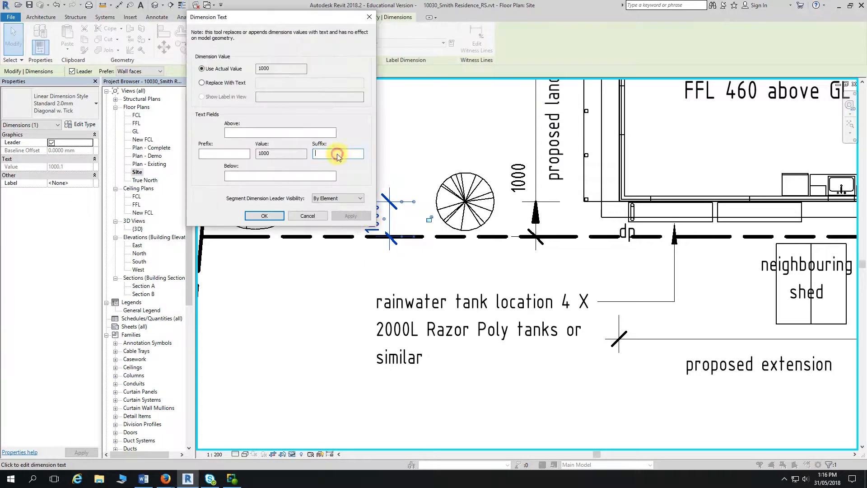
pyautogui.write('Set')
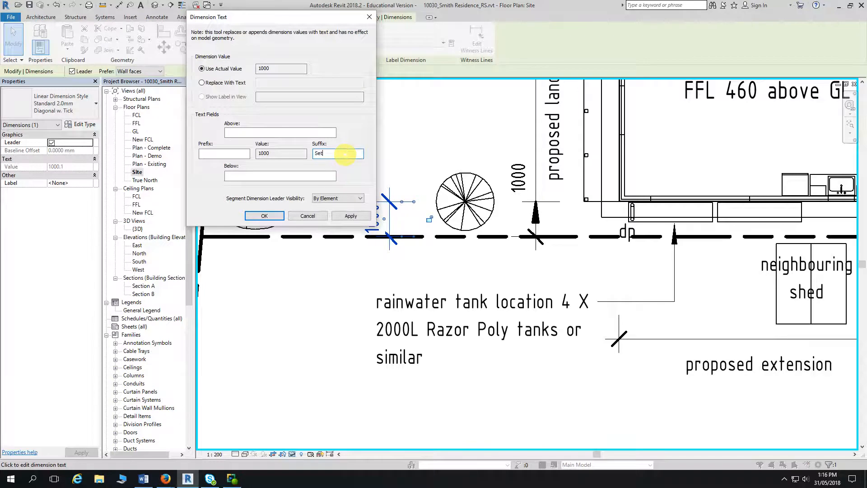
pyautogui.write('back')
pyautogui.click(264, 216)
pyautogui.click(304, 318)
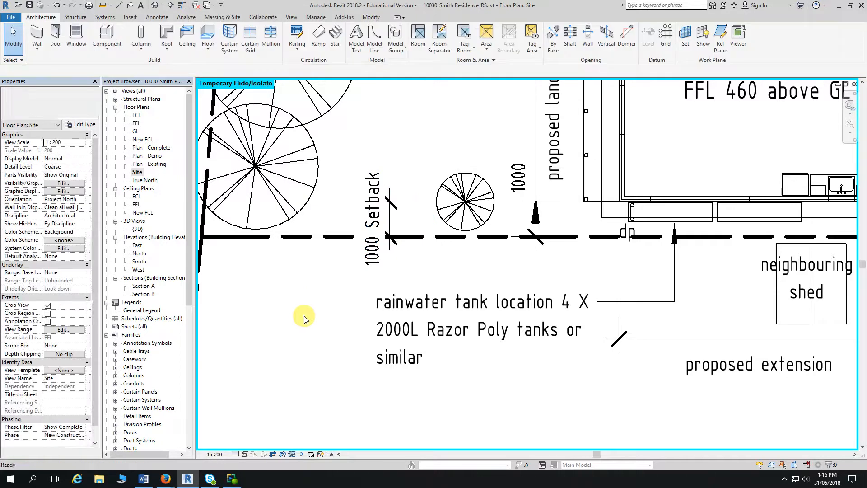
# Step: Move the "Setback" dimension's text up clear of the horizontal boundary line and turn off its leader
pyautogui.scroll(3, 310, 299)
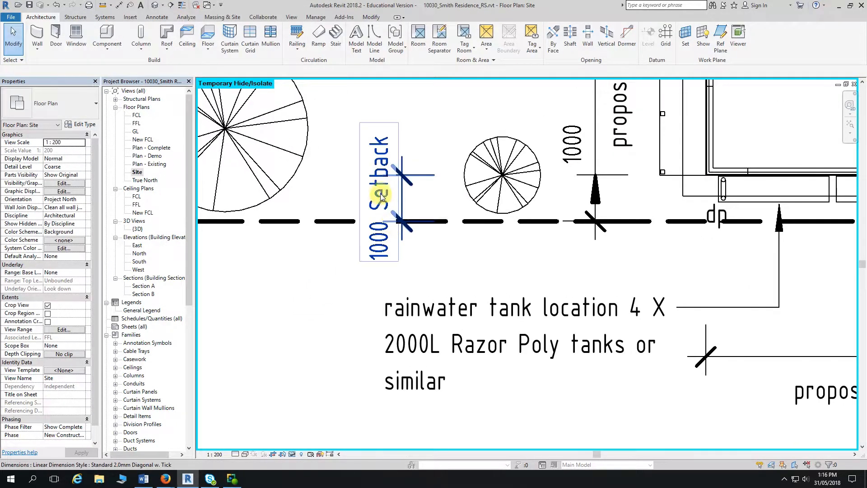
pyautogui.moveTo(381, 195); pyautogui.dragTo(381, 215, button='middle')
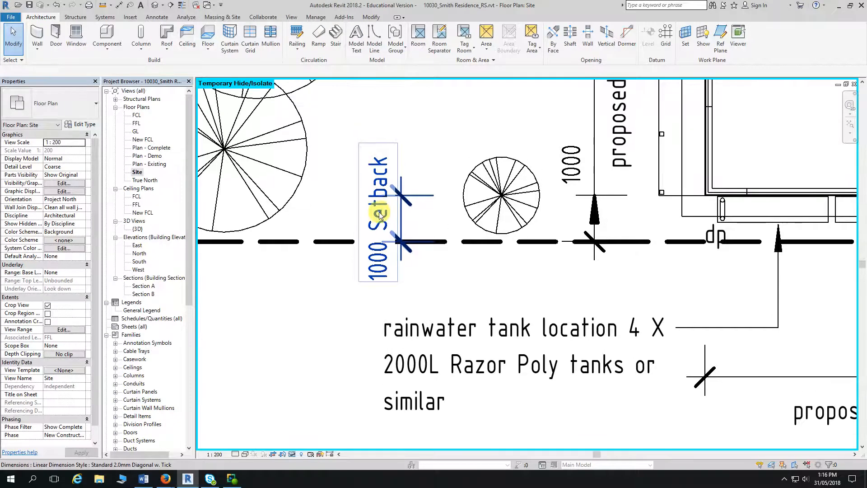
pyautogui.click(380, 215)
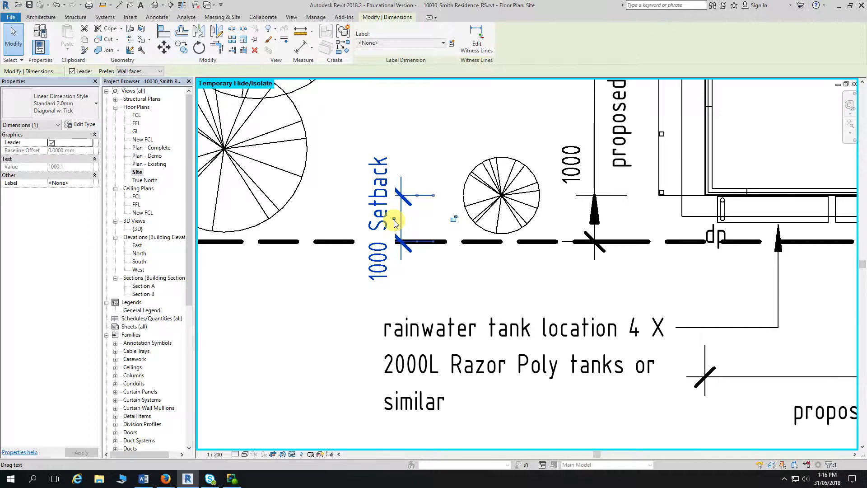
pyautogui.moveTo(394, 220); pyautogui.dragTo(380, 175)
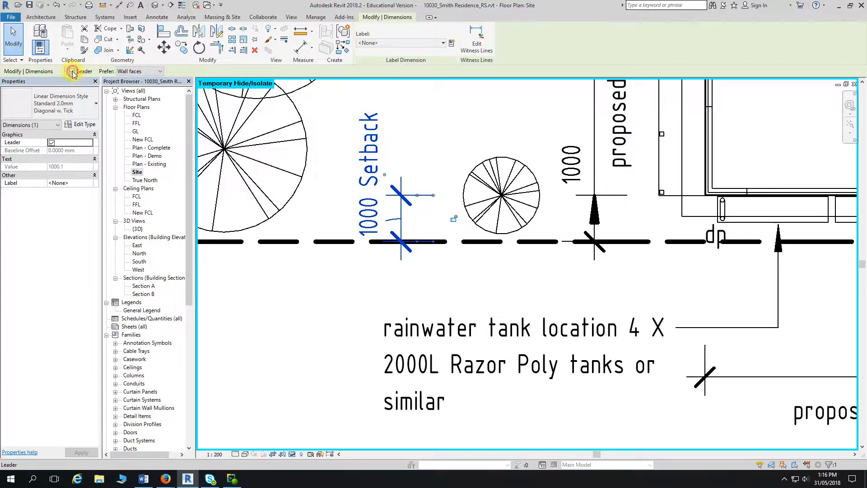
pyautogui.click(270, 313)
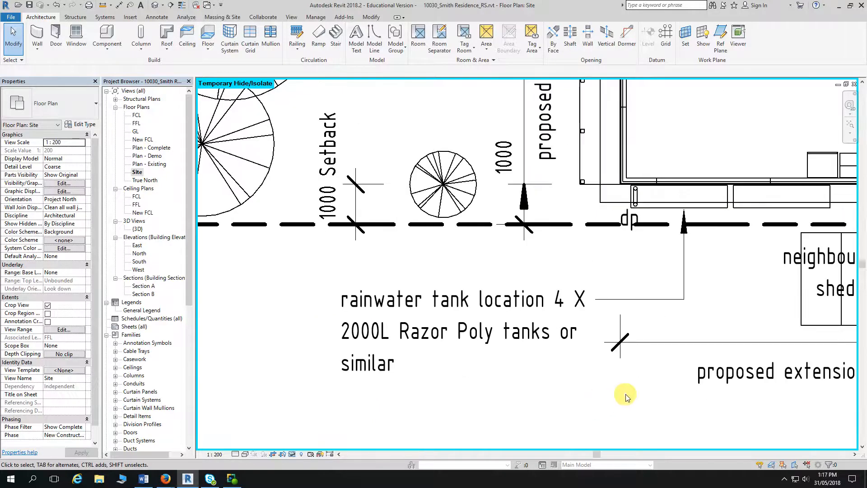
# Step: Turn on thin lines display in the Site view
pyautogui.moveTo(626, 396); pyautogui.dragTo(370, 317, button='middle')
pyautogui.scroll(-1, 423, 365)
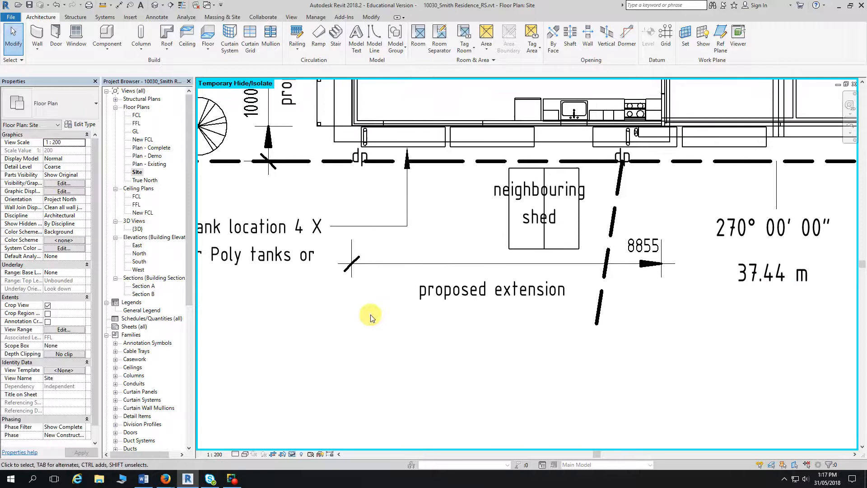
pyautogui.click(182, 6)
pyautogui.moveTo(378, 286); pyautogui.dragTo(383, 271, button='middle')
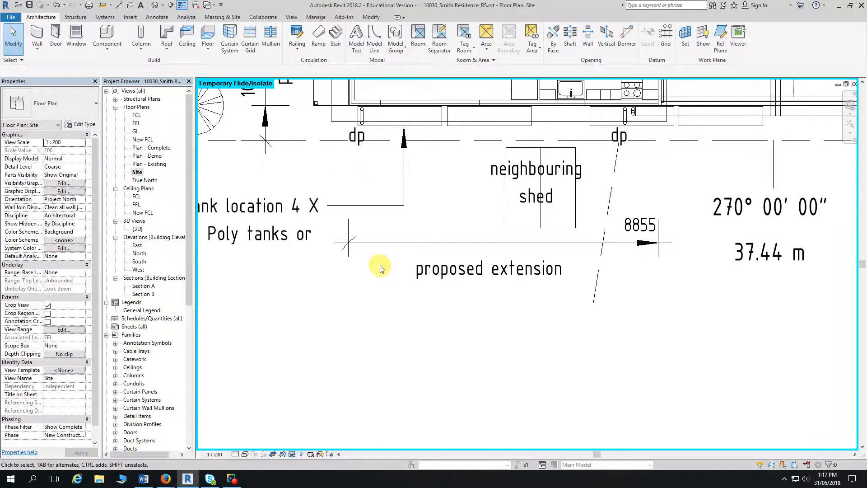
# Step: Flip the direction of the 8855 dimension above the "proposed extension" note
pyautogui.click(418, 244)
pyautogui.moveTo(445, 300); pyautogui.dragTo(435, 316, button='middle')
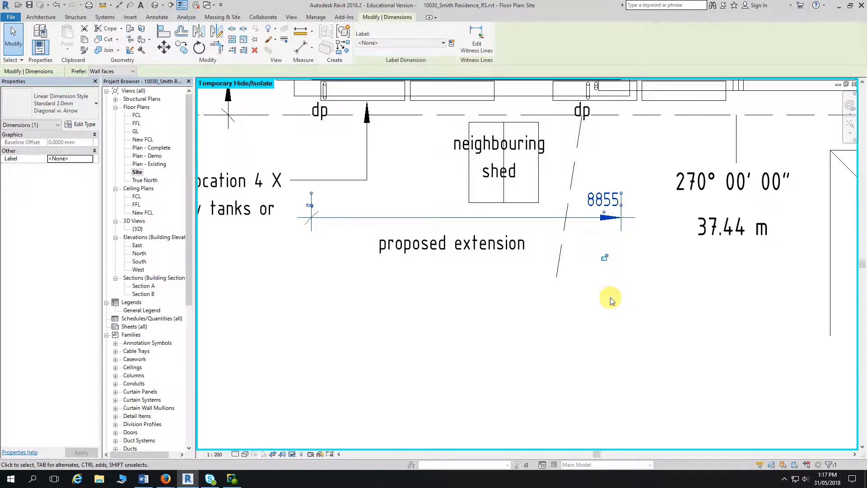
pyautogui.hotkey('ctrl', 'z')
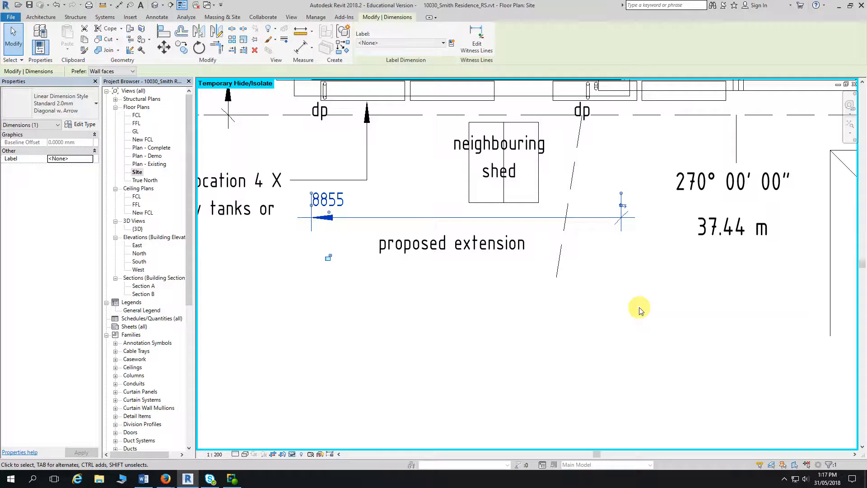
pyautogui.click(615, 313)
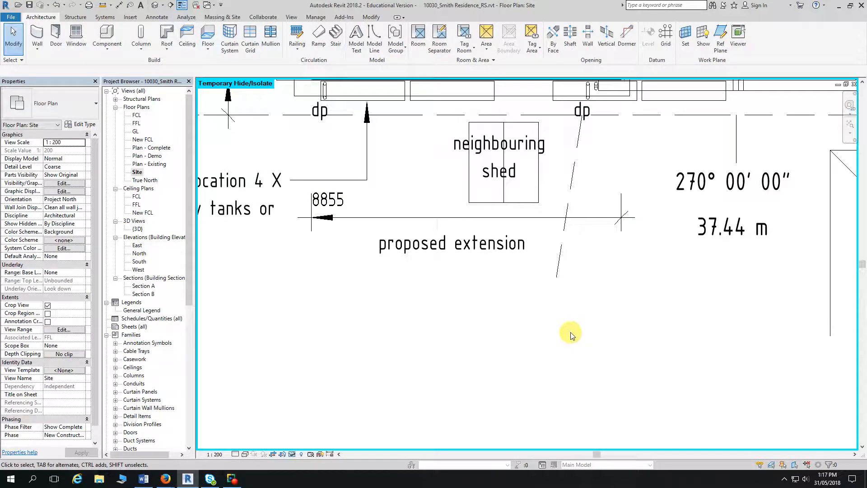
# Step: Examine the flip control and the arrow and tick ends of the 8855 dimension
pyautogui.click(487, 217)
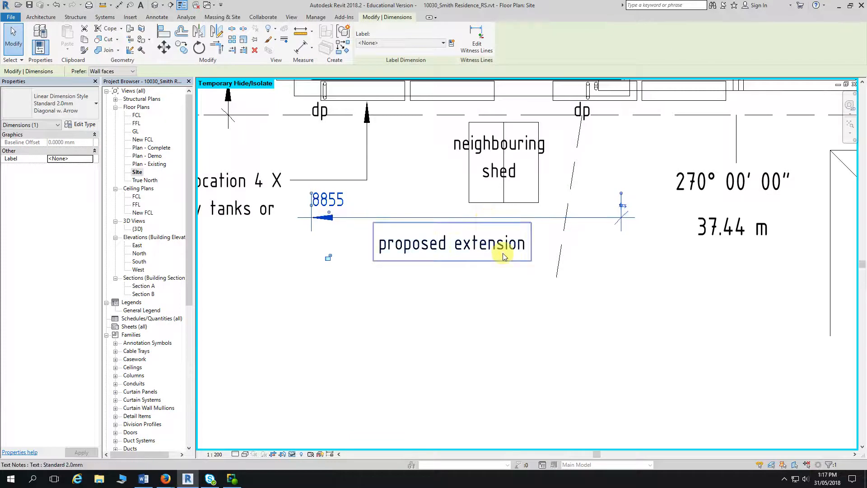
pyautogui.scroll(-1, 504, 255)
pyautogui.scroll(2, 608, 224)
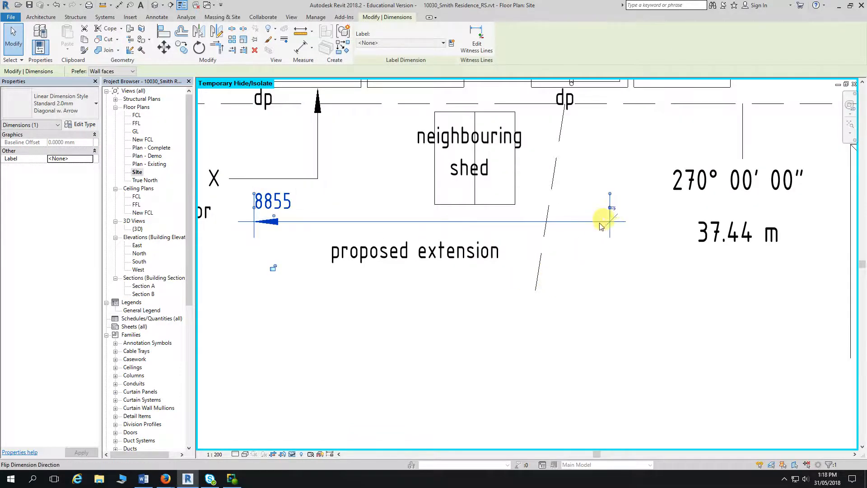
pyautogui.click(468, 323)
pyautogui.scroll(-2, 501, 331)
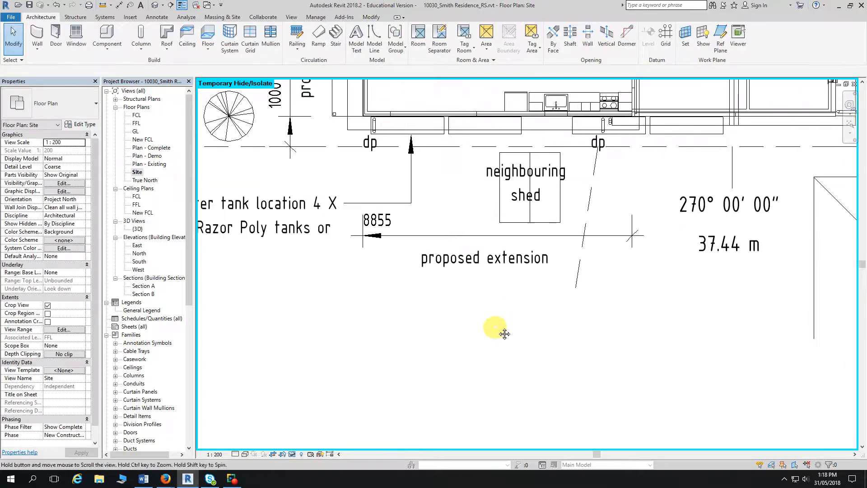
pyautogui.click(507, 235)
pyautogui.click(458, 329)
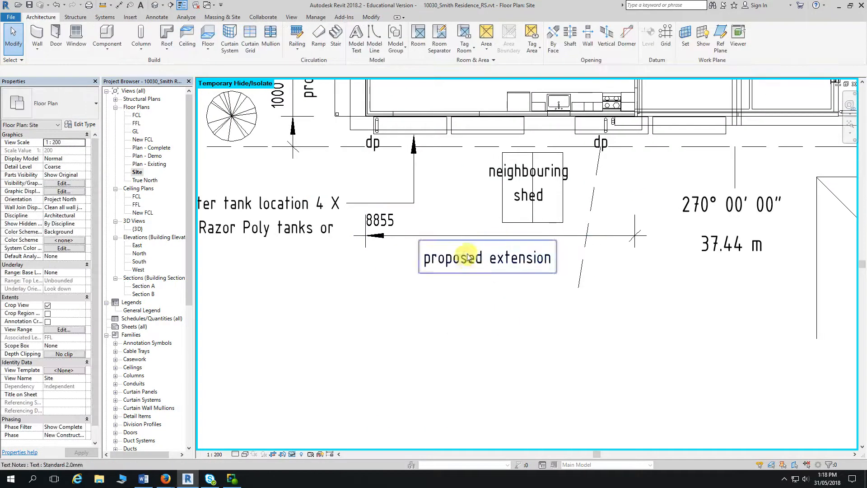
pyautogui.click(494, 235)
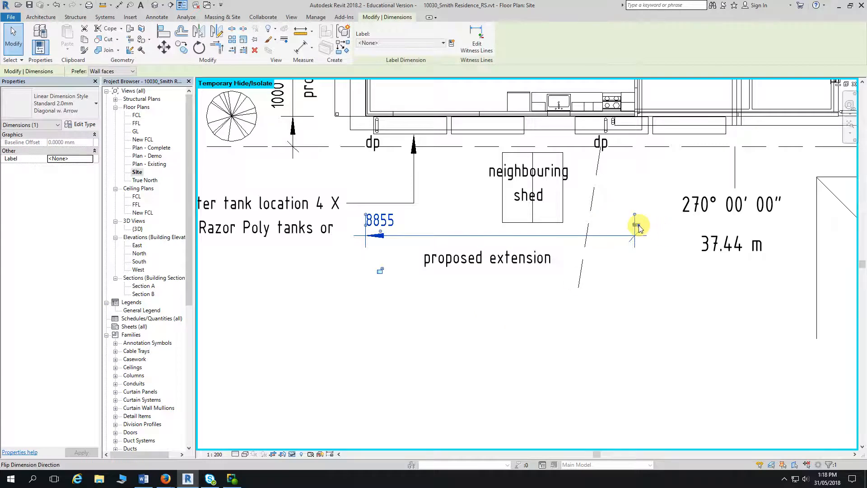
pyautogui.click(420, 315)
pyautogui.scroll(-2, 468, 316)
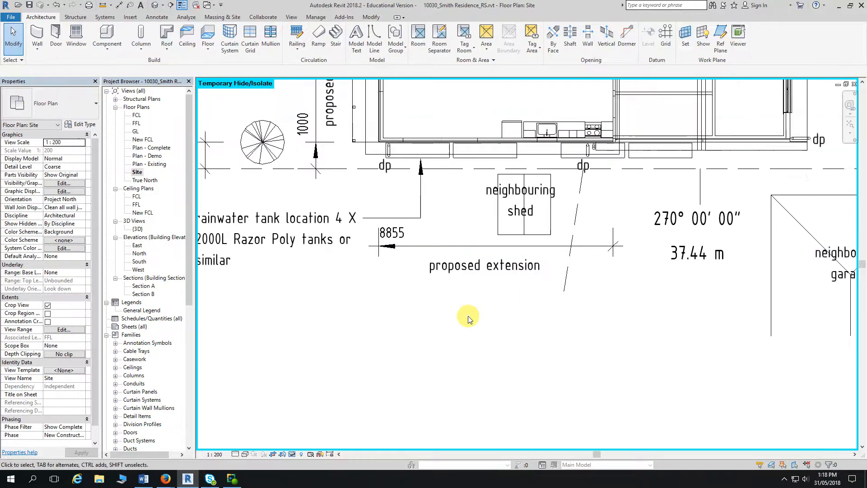
pyautogui.scroll(3, 507, 277)
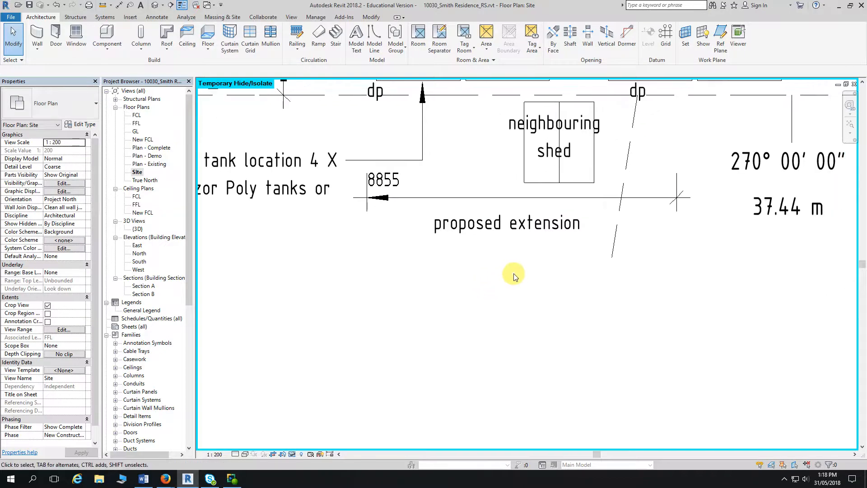
# Step: Change the vertical "proposed landscaping" note beside the extension to read "proposed extension"
pyautogui.moveTo(515, 276); pyautogui.dragTo(600, 378, button='middle')
pyautogui.moveTo(280, 112); pyautogui.dragTo(316, 220, button='middle')
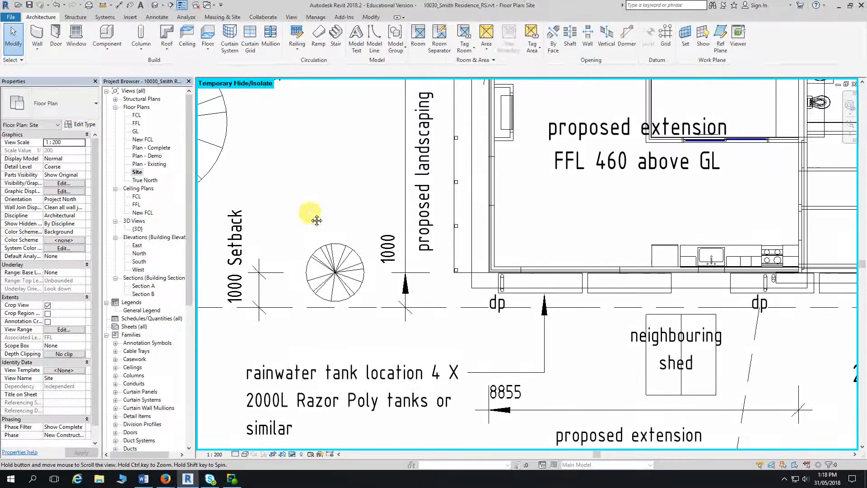
pyautogui.moveTo(346, 186); pyautogui.dragTo(345, 212, button='middle')
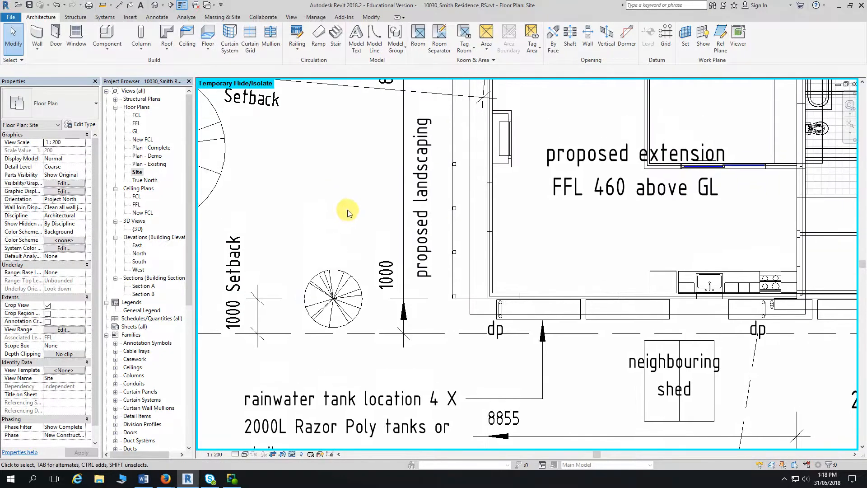
pyautogui.click(423, 217)
pyautogui.click(421, 203)
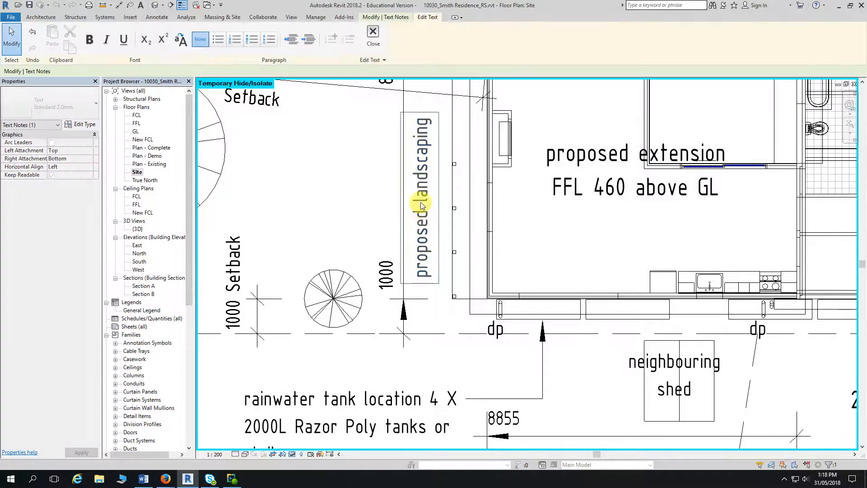
pyautogui.moveTo(421, 201); pyautogui.dragTo(426, 119)
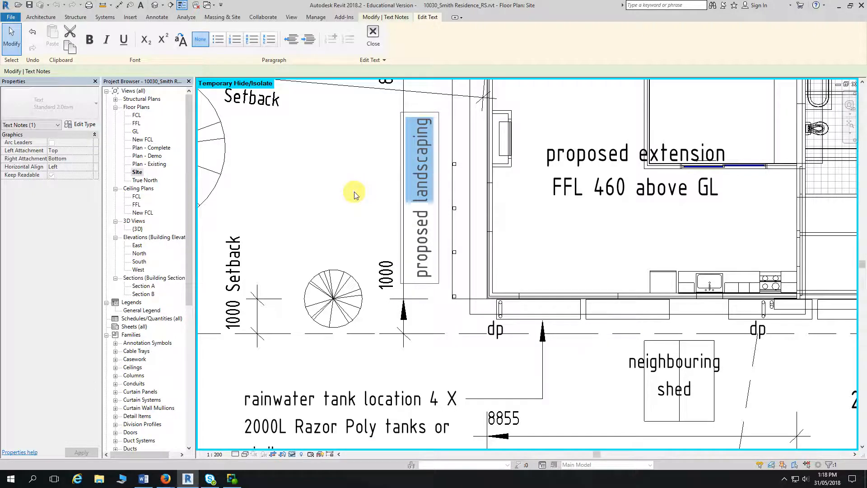
pyautogui.write('exte')
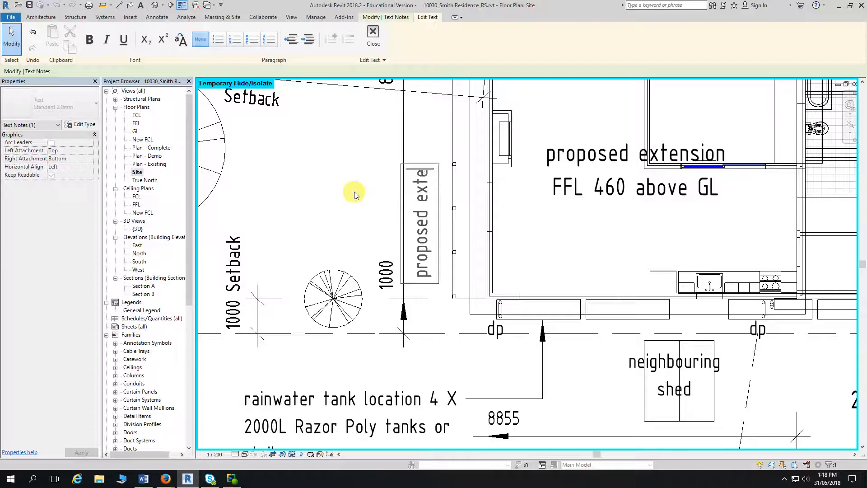
pyautogui.write('msion')
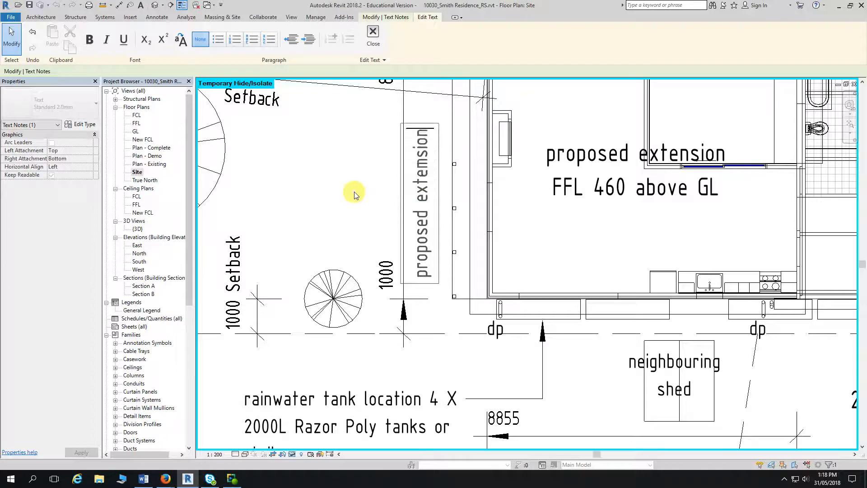
pyautogui.click(422, 350)
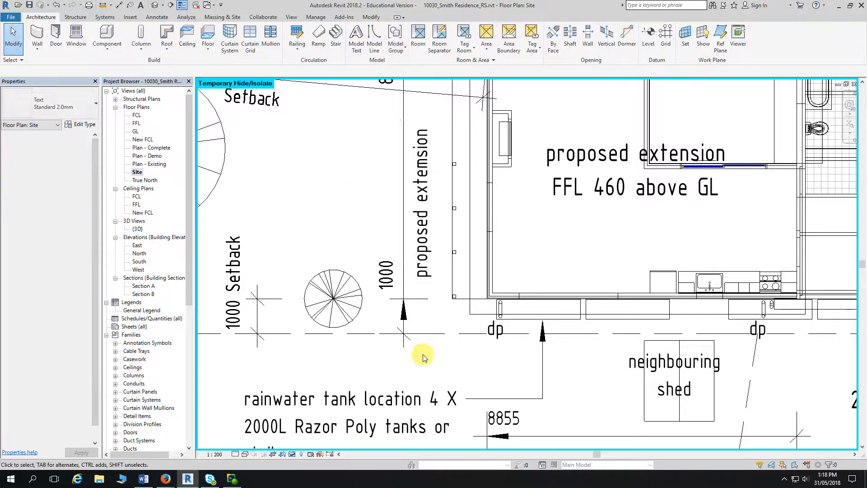
# Step: Reset the temporary hide/isolate in the Site view and set its visual style to Hidden Line
pyautogui.scroll(-3, 422, 354)
pyautogui.moveTo(422, 354); pyautogui.dragTo(379, 322, button='middle')
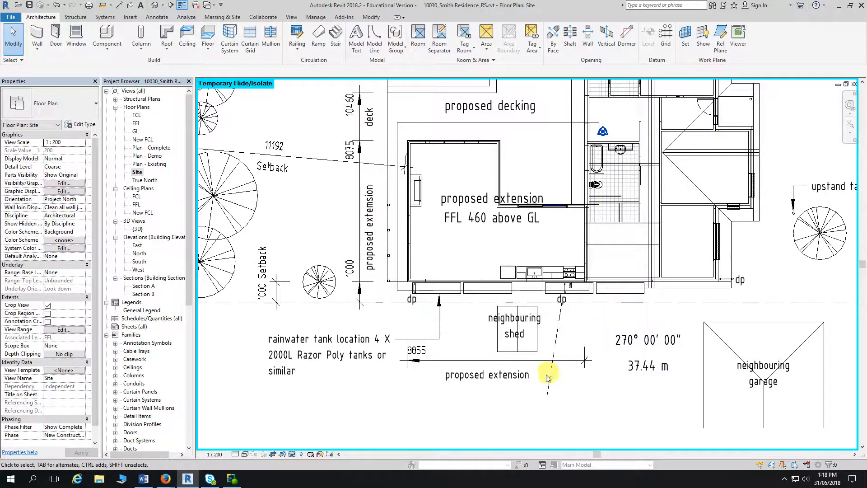
pyautogui.scroll(-1, 481, 397)
pyautogui.moveTo(481, 397); pyautogui.dragTo(543, 406, button='middle')
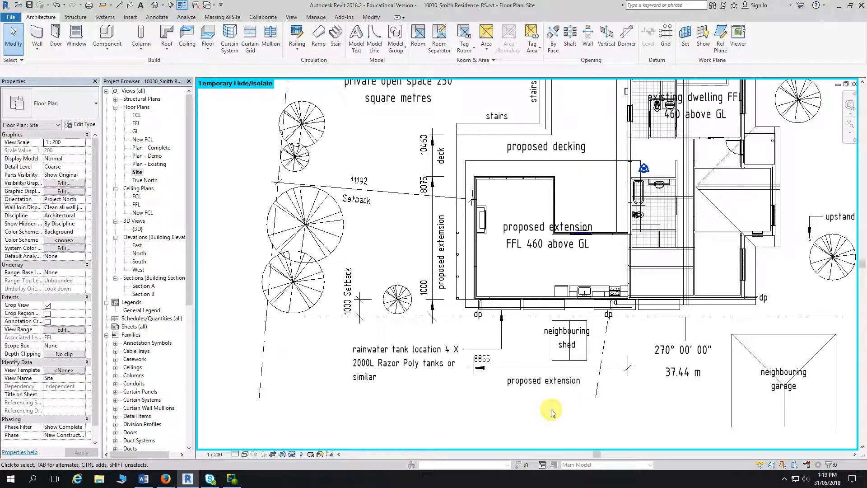
pyautogui.click(294, 454)
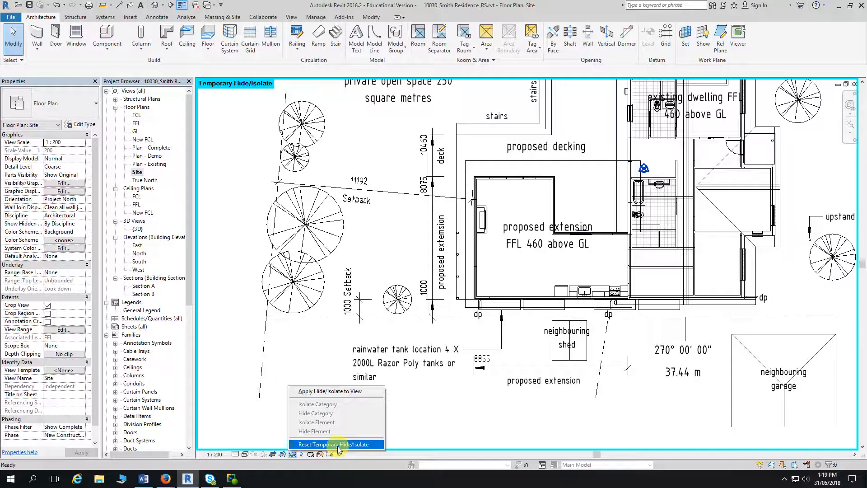
pyautogui.click(443, 417)
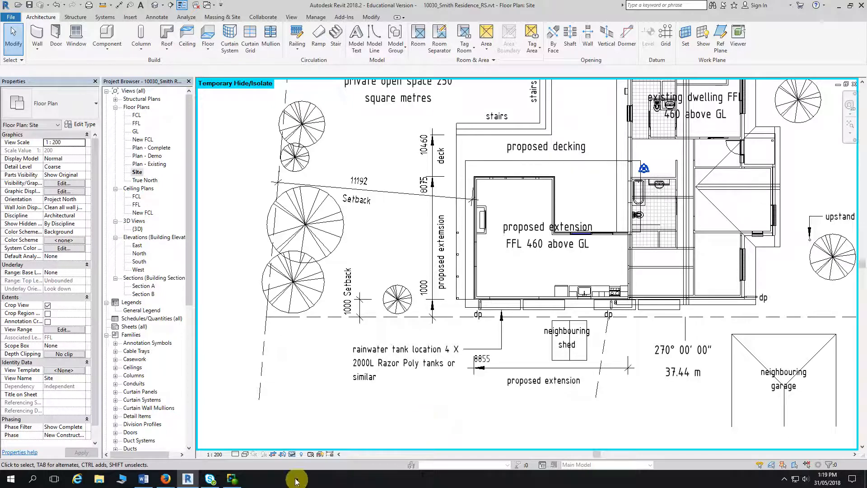
pyautogui.press('h')
pyautogui.press('r')
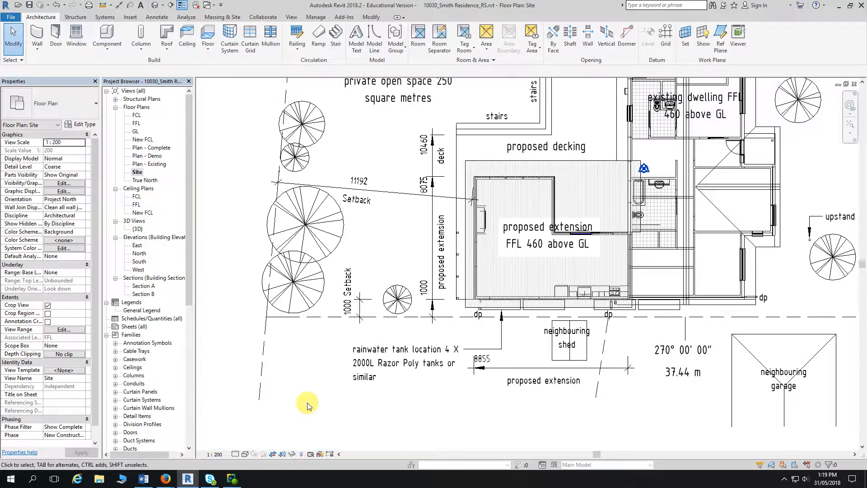
pyautogui.press('h')
pyautogui.press('l')
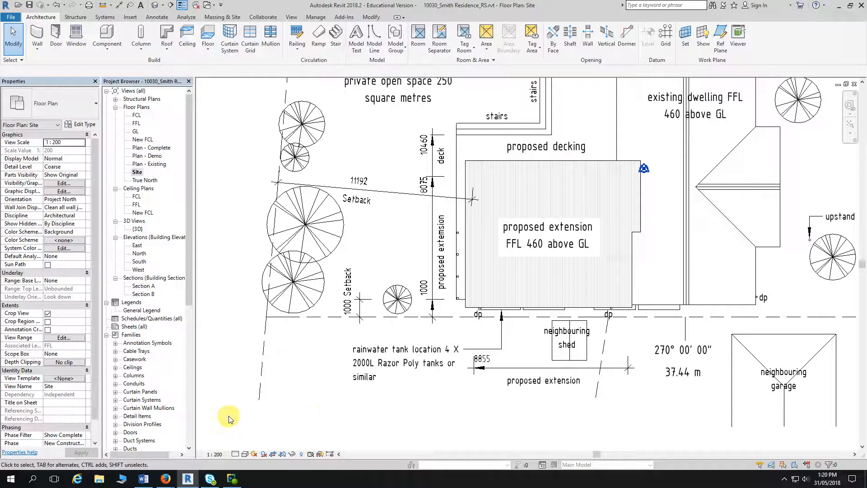
# Step: Open the North elevation view and inspect the level markers and trees around the house
pyautogui.click(141, 254)
pyautogui.doubleClick(141, 255)
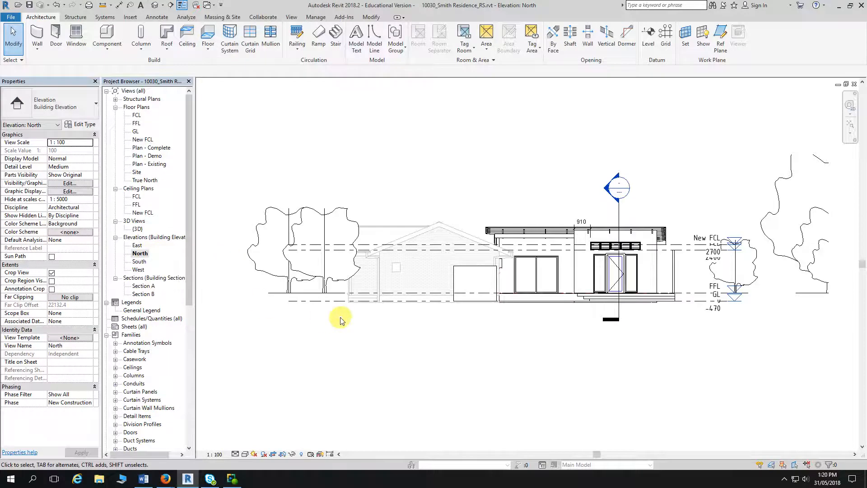
pyautogui.moveTo(338, 316); pyautogui.dragTo(360, 310, button='middle')
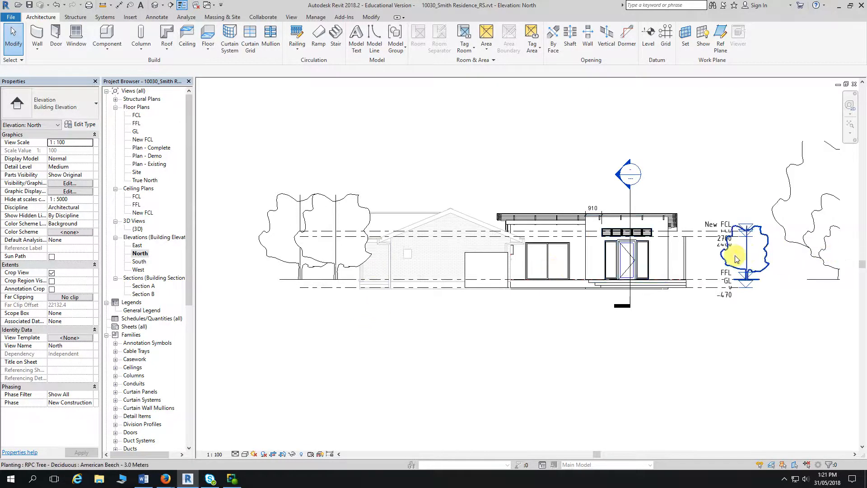
pyautogui.scroll(2, 720, 228)
pyautogui.scroll(2, 712, 224)
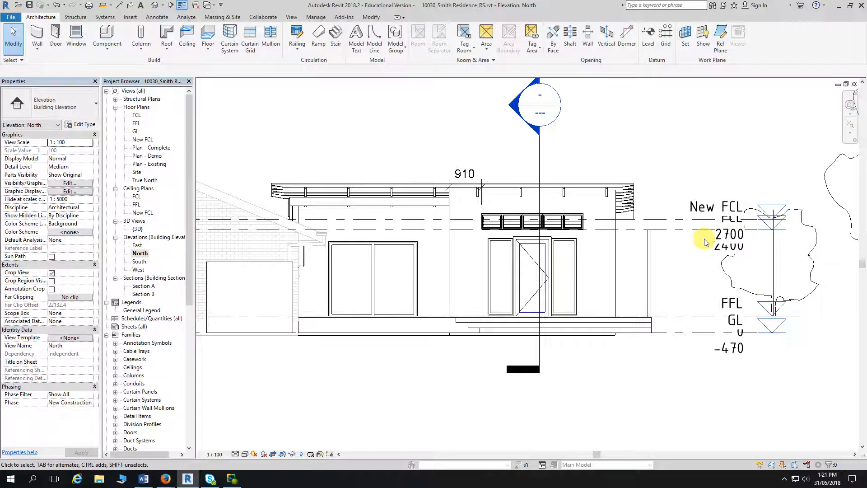
pyautogui.scroll(-4, 661, 383)
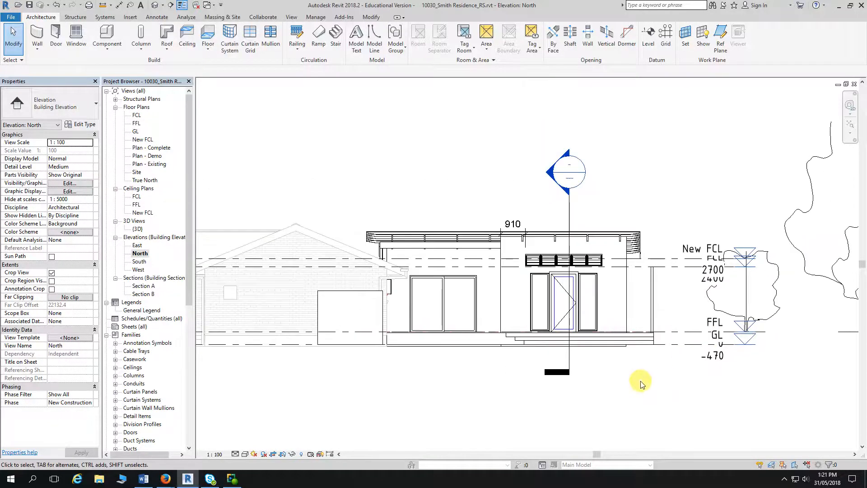
pyautogui.moveTo(513, 372); pyautogui.dragTo(560, 359, button='middle')
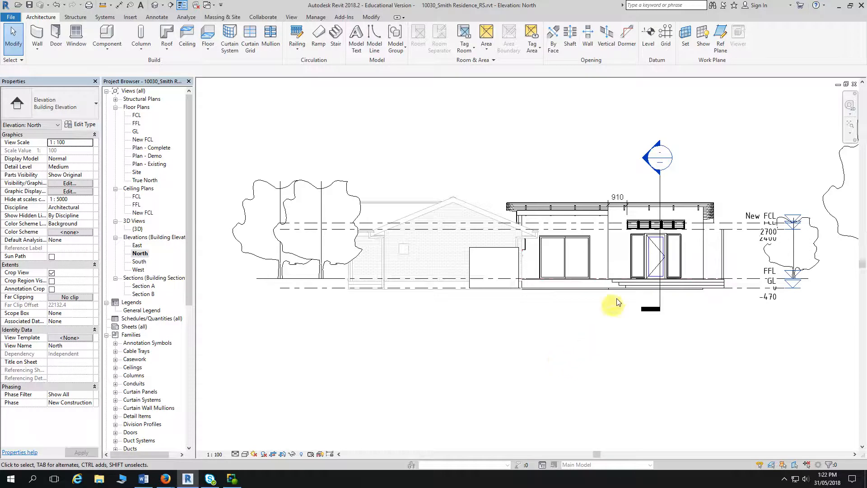
# Step: Delete the 910 dimension above the extension roof in the North elevation
pyautogui.scroll(3, 650, 178)
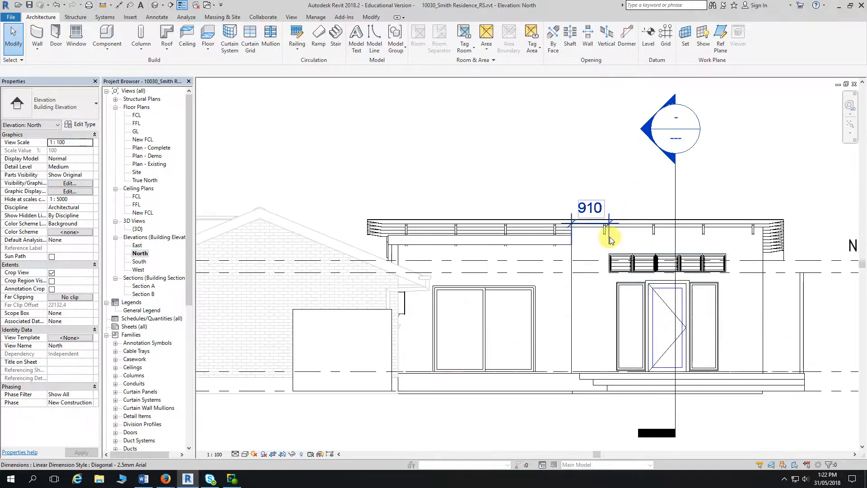
pyautogui.click(610, 236)
pyautogui.press('Delete')
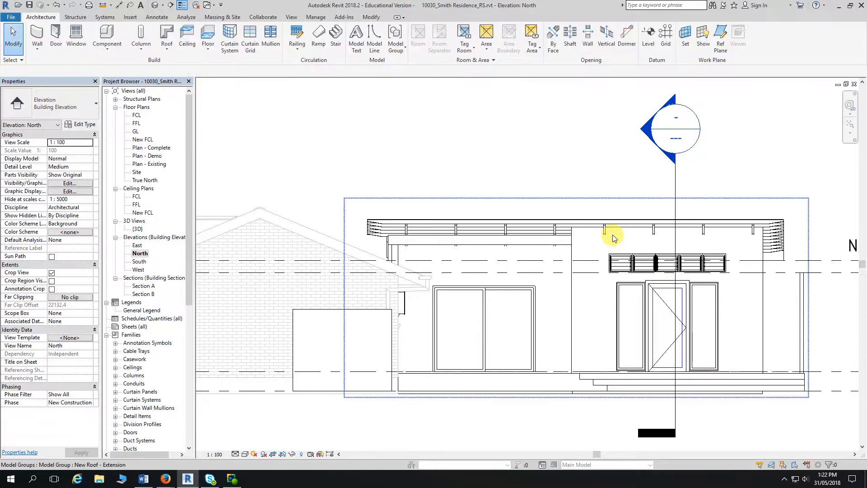
pyautogui.scroll(-2, 612, 235)
pyautogui.scroll(2, 586, 364)
pyautogui.scroll(-1, 586, 365)
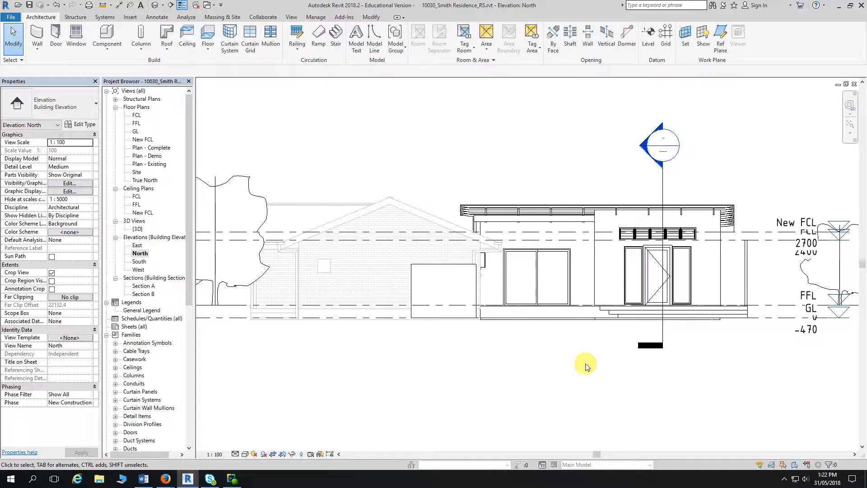
# Step: Hide all the trees and the Section B marker in the North elevation
pyautogui.scroll(-1, 585, 363)
pyautogui.moveTo(582, 357); pyautogui.dragTo(621, 298, button='middle')
pyautogui.scroll(-1, 614, 298)
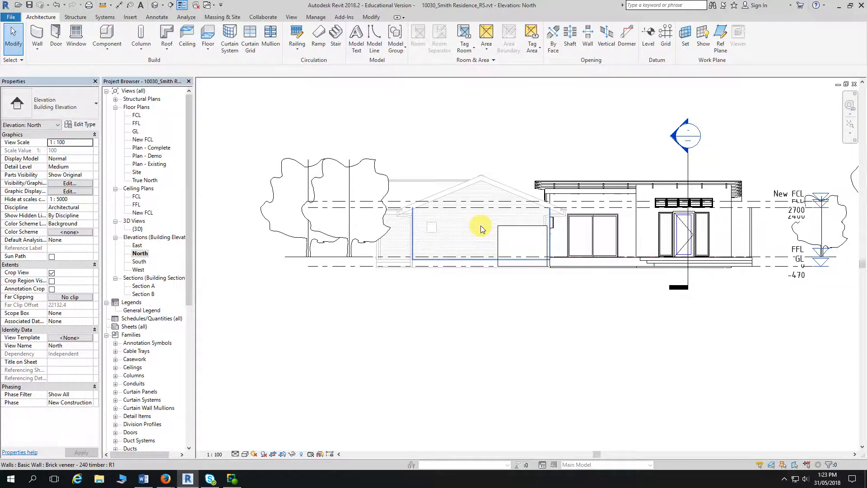
pyautogui.click(365, 162)
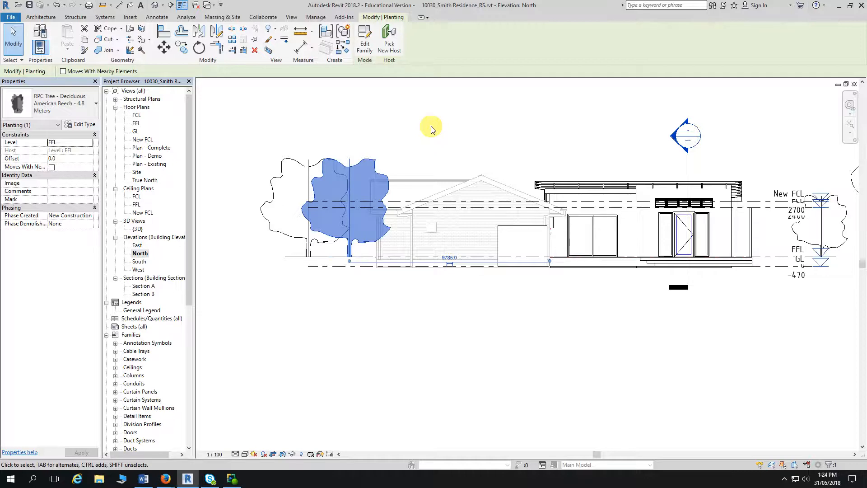
pyautogui.click(432, 130)
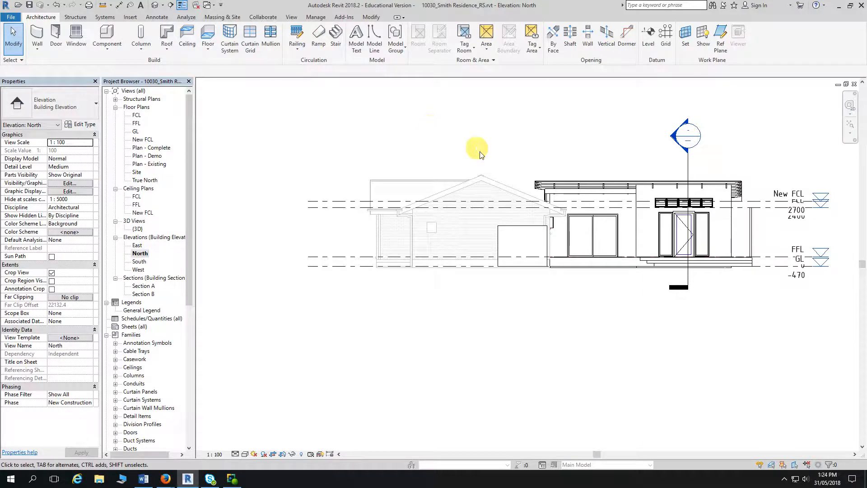
pyautogui.click(693, 168)
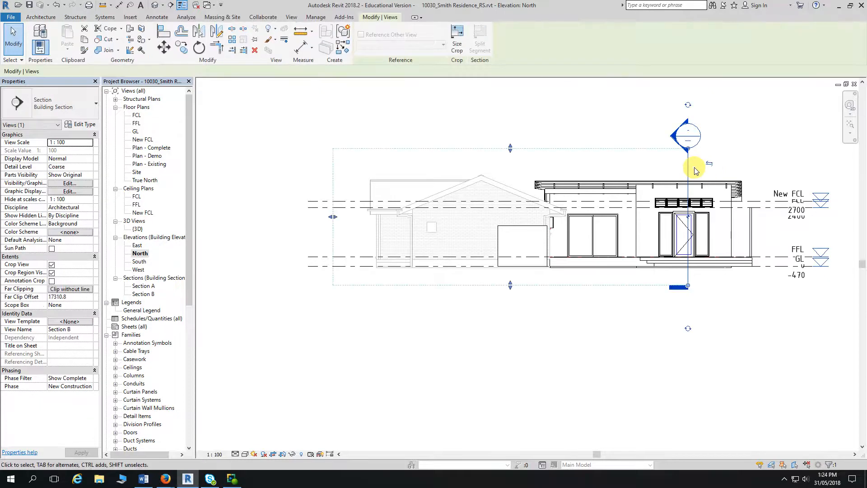
pyautogui.press('Escape')
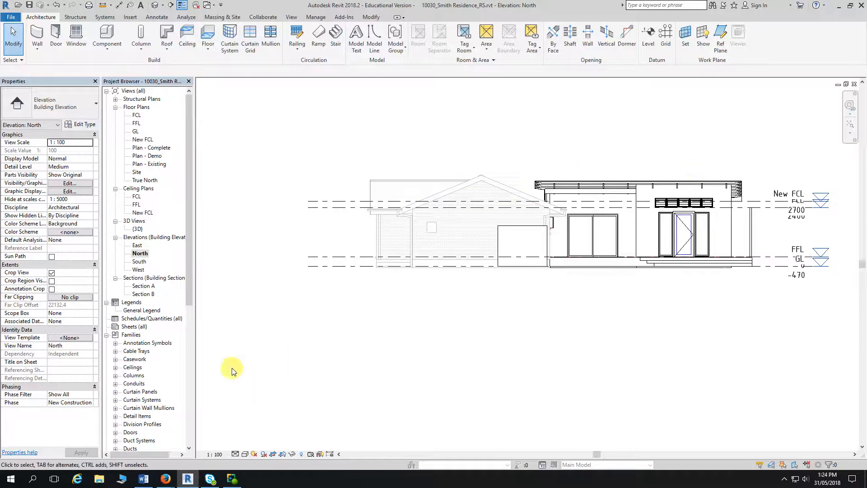
# Step: Set the North elevation's phase filter to Show Complete
pyautogui.click(89, 395)
pyautogui.click(88, 396)
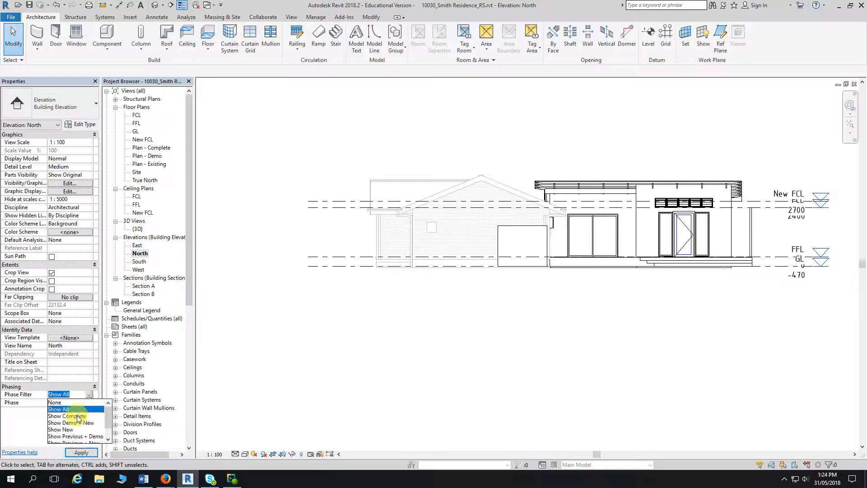
pyautogui.click(70, 410)
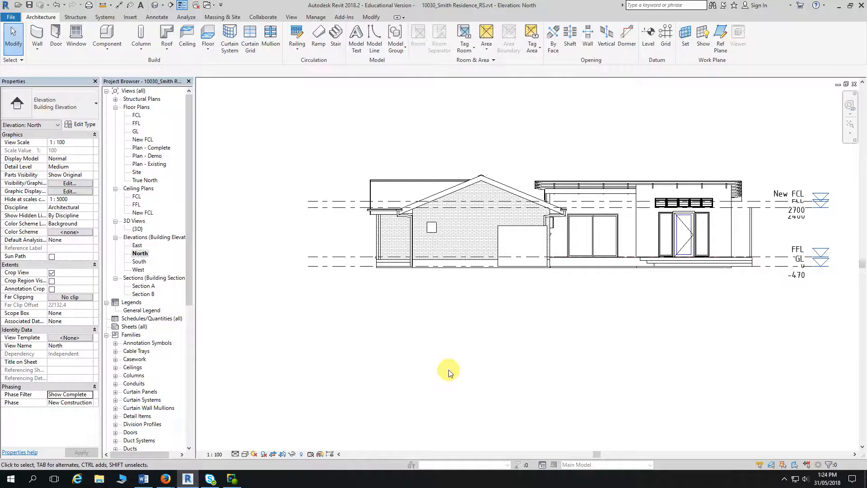
# Step: Switch to the course page in Firefox, open the A105 - Elevations example sheet maximized, and examine the drawings up close
pyautogui.moveTo(165, 481)
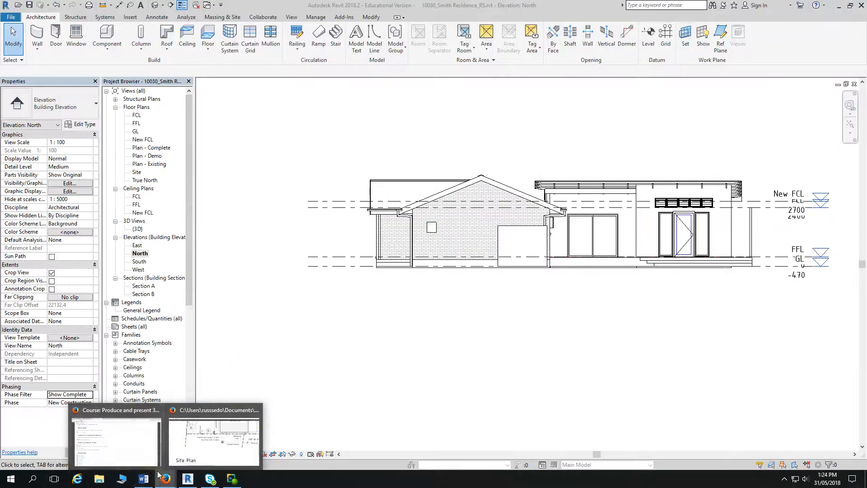
pyautogui.click(129, 448)
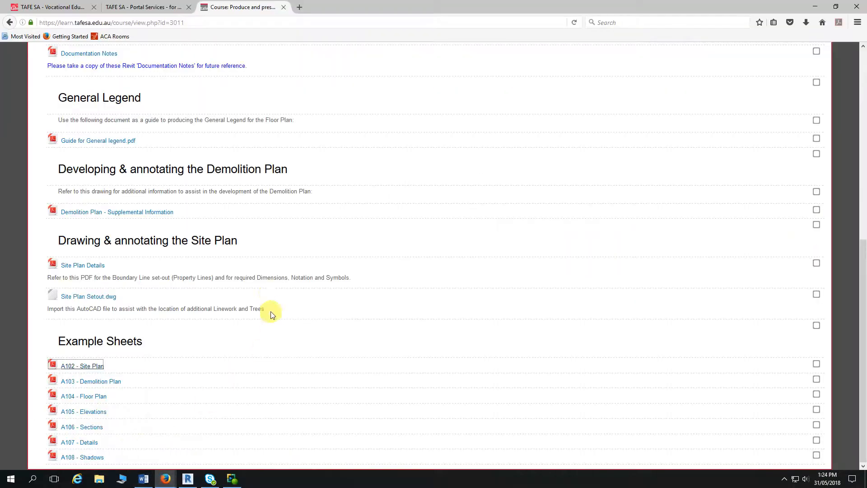
pyautogui.scroll(3, 239, 280)
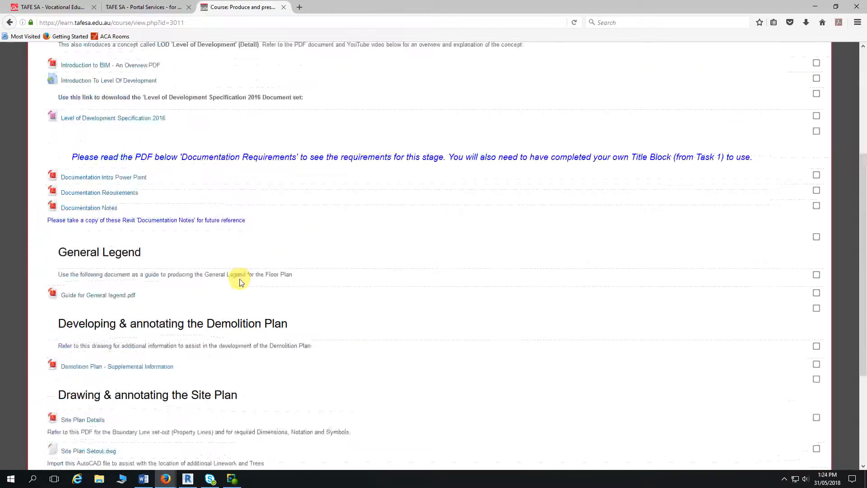
pyautogui.scroll(-3, 237, 278)
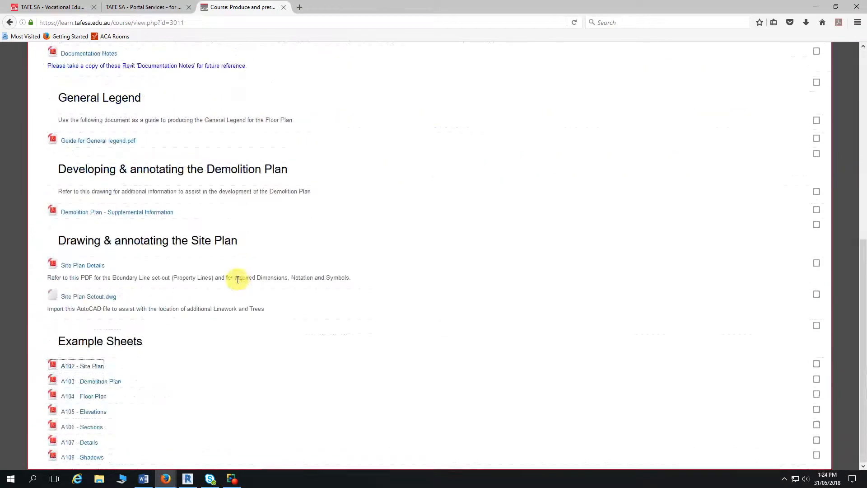
pyautogui.click(92, 412)
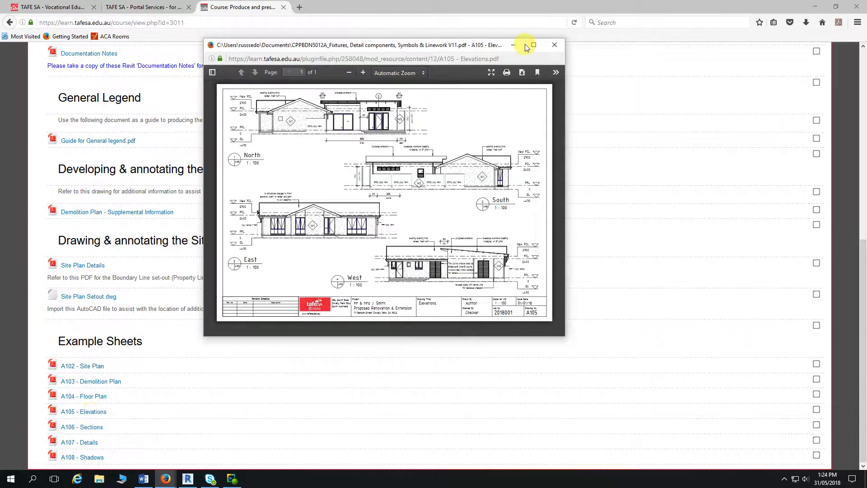
pyautogui.click(534, 45)
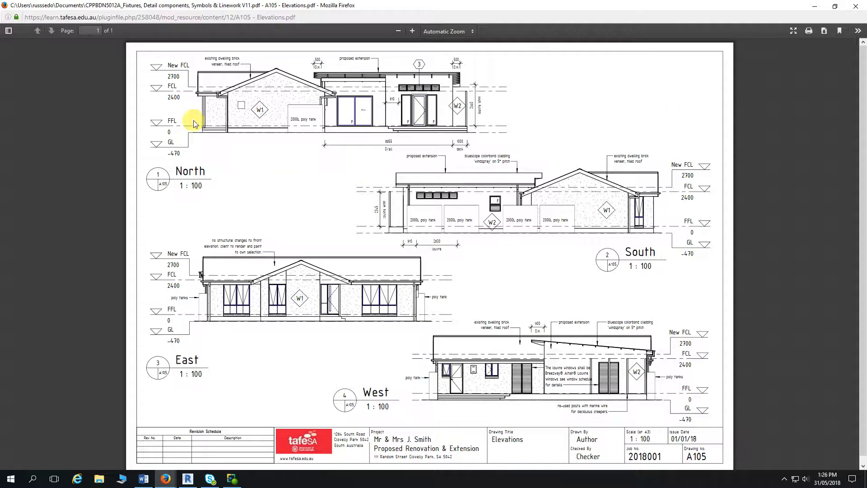
pyautogui.keyDown('ctrl'); pyautogui.scroll(3, 143, 97); pyautogui.keyUp('ctrl')
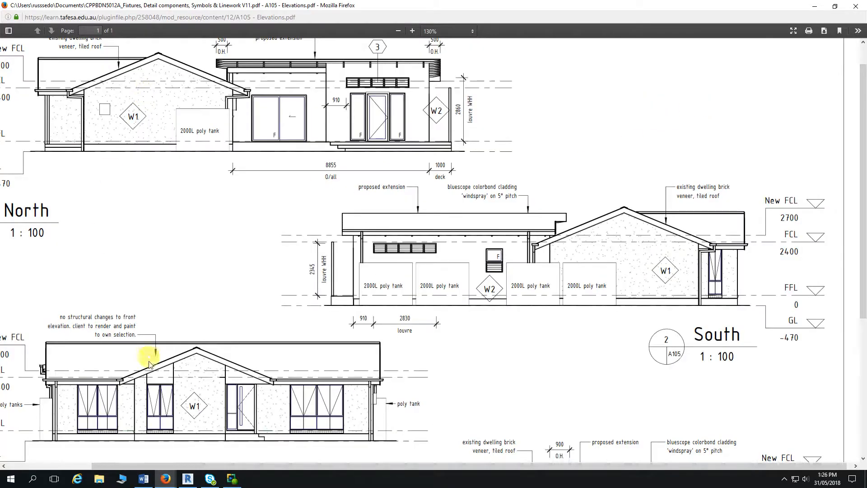
# Step: Examine the North, South, East and West elevations on the A105 example sheet, including level heads and notes, and minimize the sheet window
pyautogui.moveTo(115, 468); pyautogui.dragTo(81, 465)
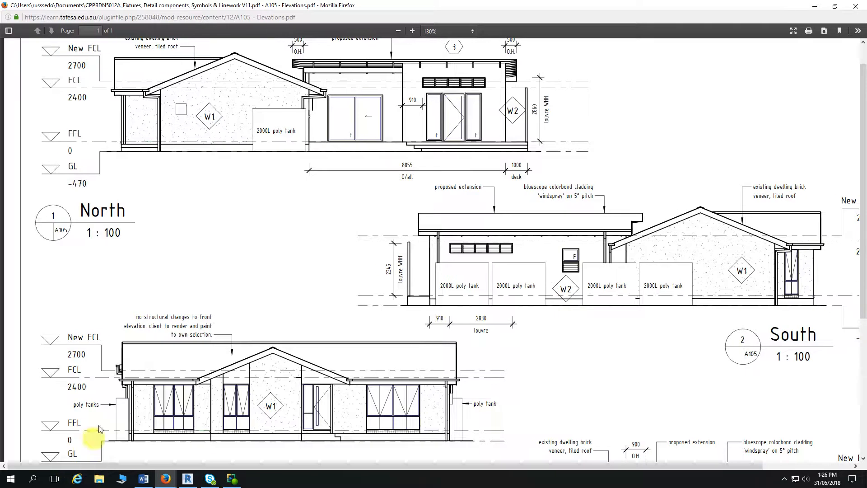
pyautogui.scroll(1, 86, 102)
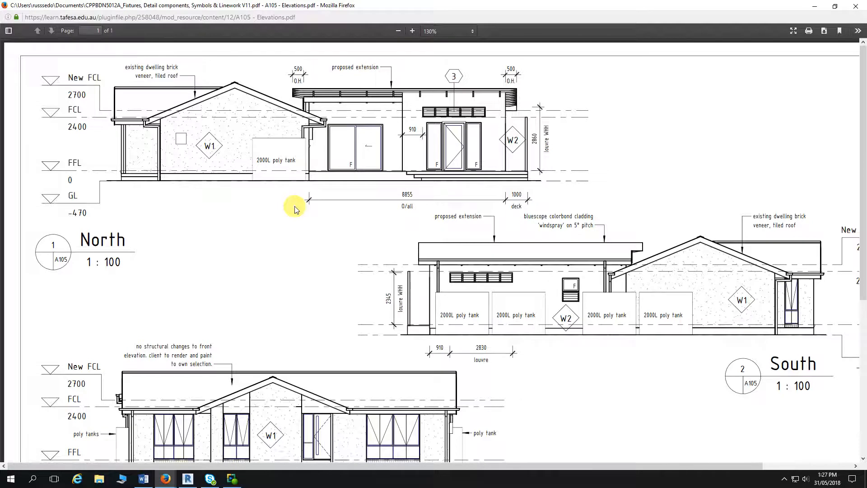
pyautogui.scroll(-5, 297, 206)
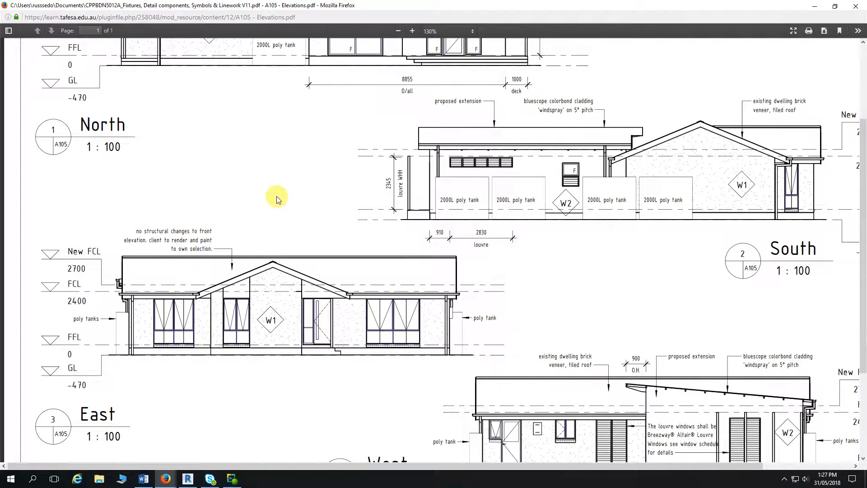
pyautogui.scroll(-2, 270, 180)
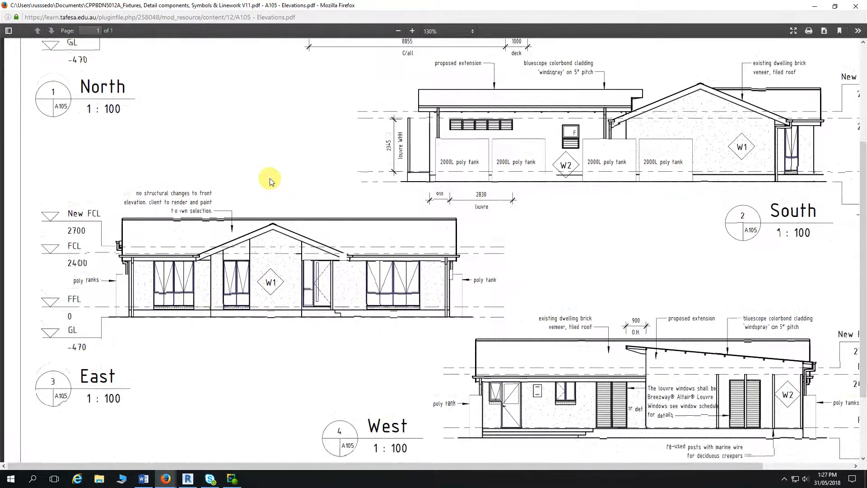
pyautogui.keyDown('ctrl'); pyautogui.scroll(-4, 254, 178); pyautogui.keyUp('ctrl')
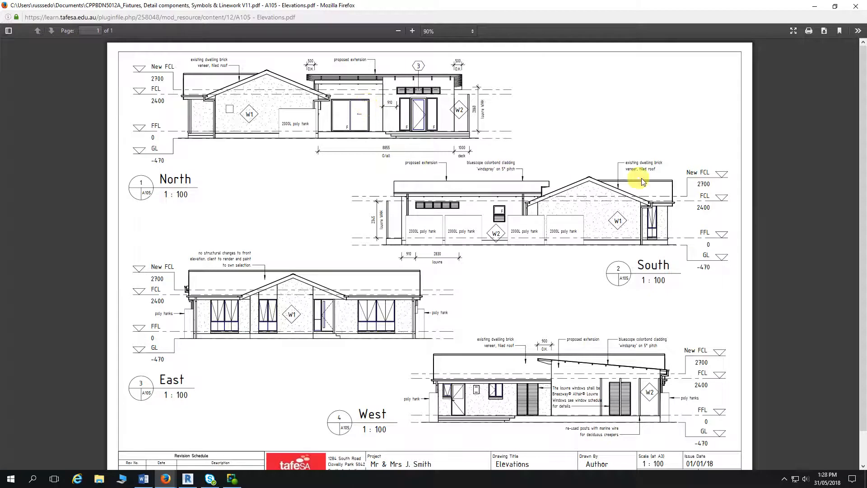
pyautogui.click(816, 9)
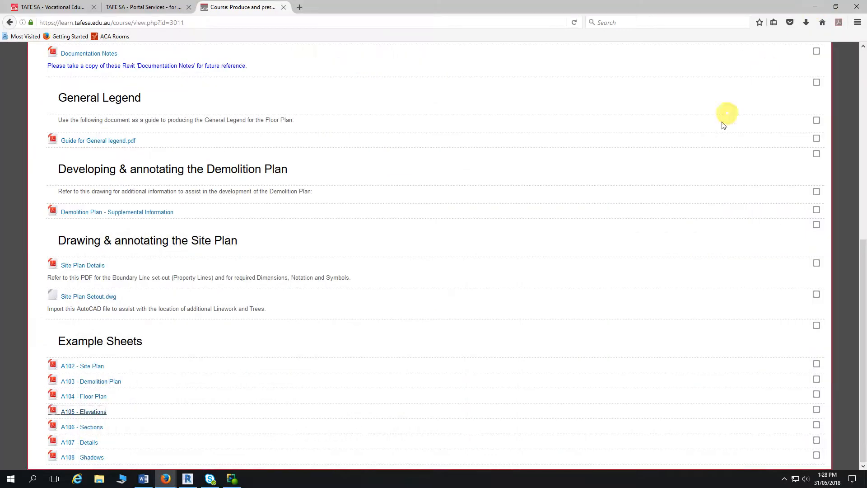
# Step: Switch back to Revit and hide the New FCL level's bubble at the extension end of the North elevation
pyautogui.click(187, 478)
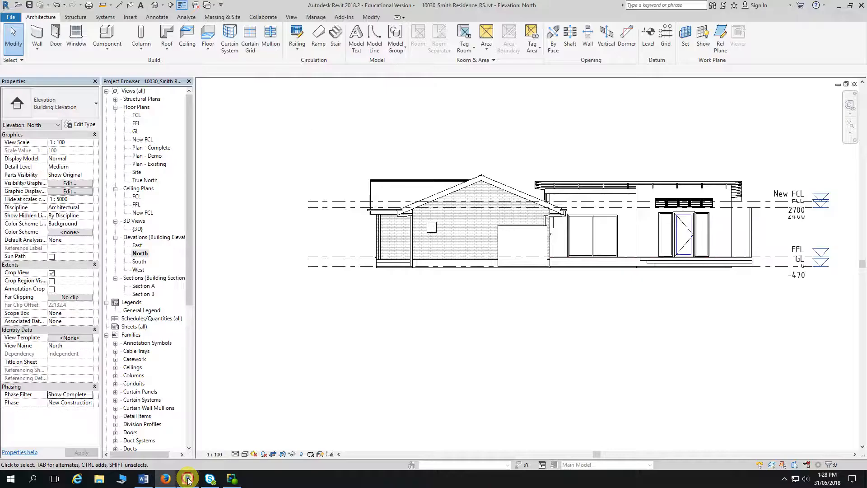
pyautogui.moveTo(386, 355); pyautogui.dragTo(357, 352, button='middle')
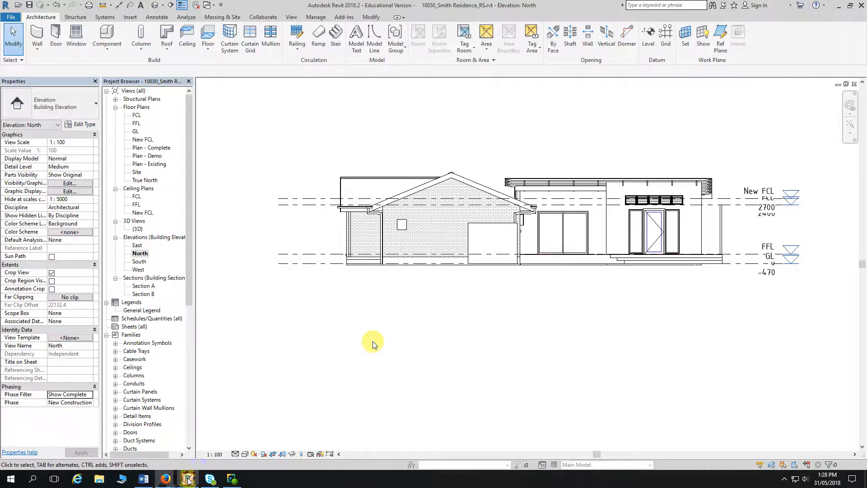
pyautogui.moveTo(369, 344); pyautogui.dragTo(360, 340, button='middle')
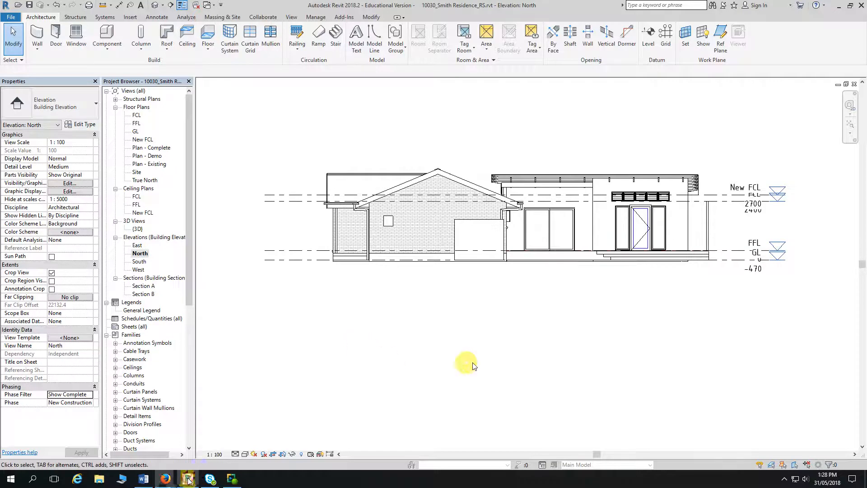
pyautogui.moveTo(663, 313); pyautogui.dragTo(663, 309, button='middle')
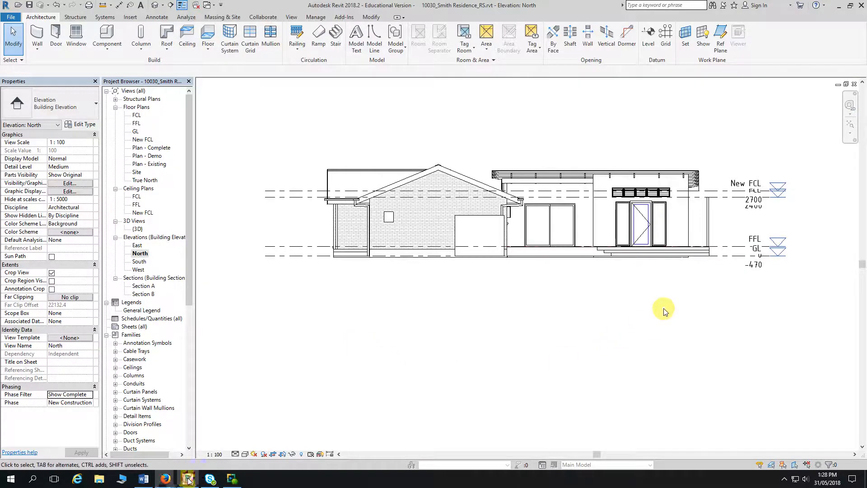
pyautogui.scroll(2, 742, 219)
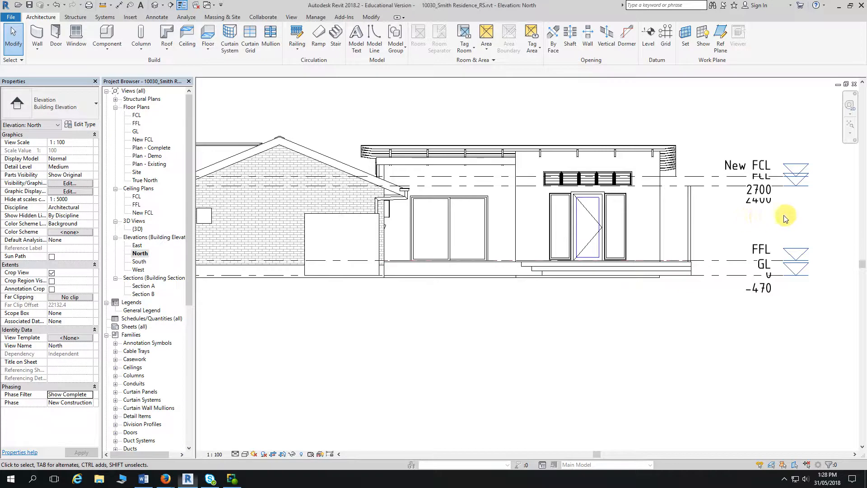
pyautogui.scroll(-1, 735, 214)
pyautogui.moveTo(735, 214); pyautogui.dragTo(666, 206, button='middle')
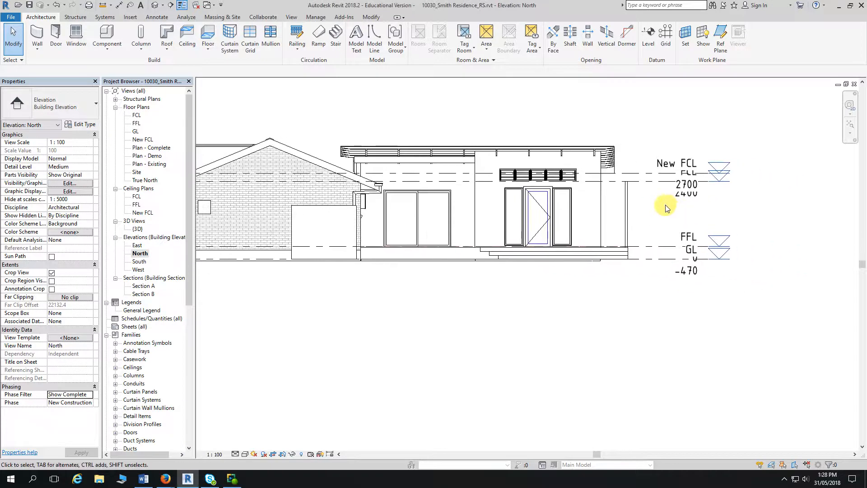
pyautogui.scroll(2, 665, 206)
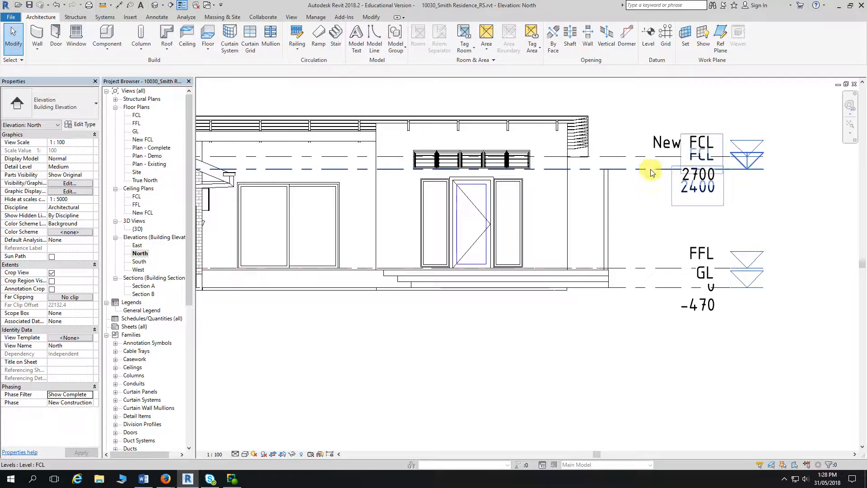
pyautogui.click(652, 189)
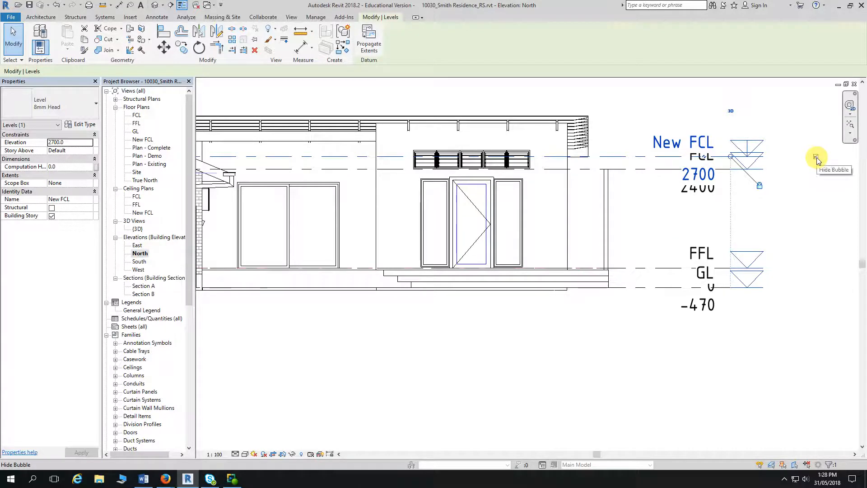
pyautogui.click(815, 157)
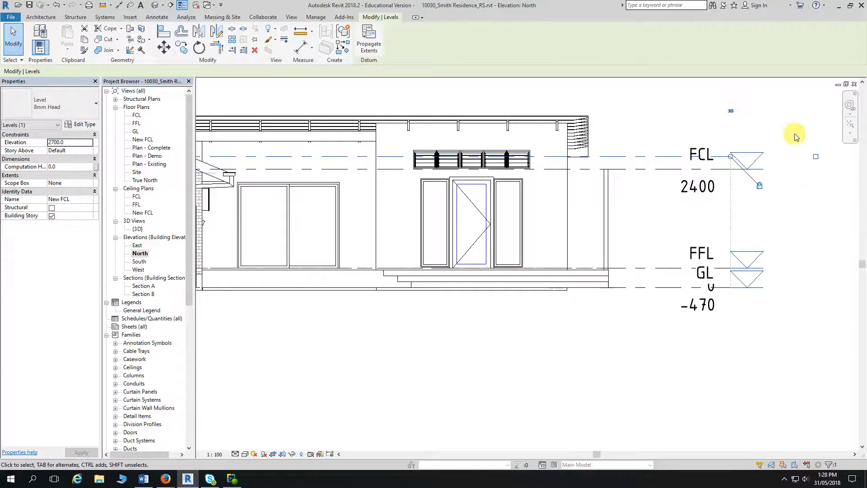
# Step: Show the New FCL level's bubble at the existing dwelling end of its line
pyautogui.scroll(-1, 677, 230)
pyautogui.moveTo(510, 330); pyautogui.dragTo(677, 295, button='middle')
pyautogui.moveTo(463, 347); pyautogui.dragTo(646, 342, button='middle')
pyautogui.scroll(1, 646, 341)
pyautogui.scroll(-1, 359, 333)
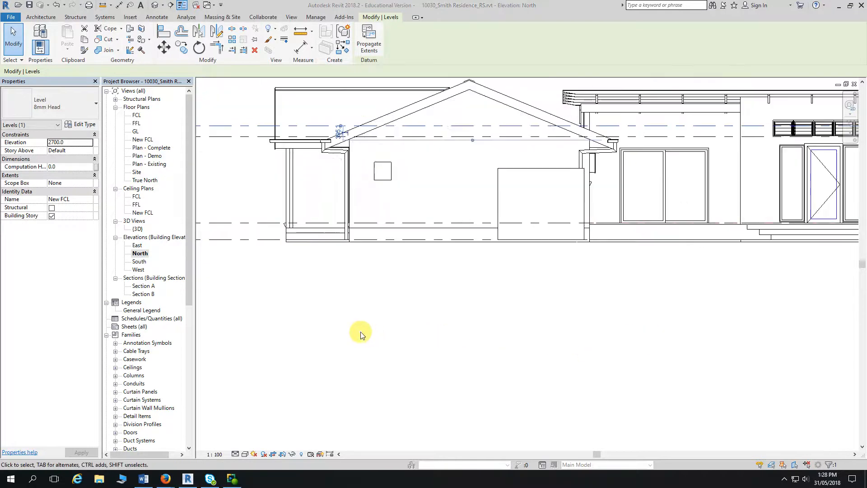
pyautogui.moveTo(344, 329)
pyautogui.mouseDown(button='middle')
pyautogui.moveTo(476, 319)
pyautogui.moveTo(534, 333)
pyautogui.mouseUp(button='middle')
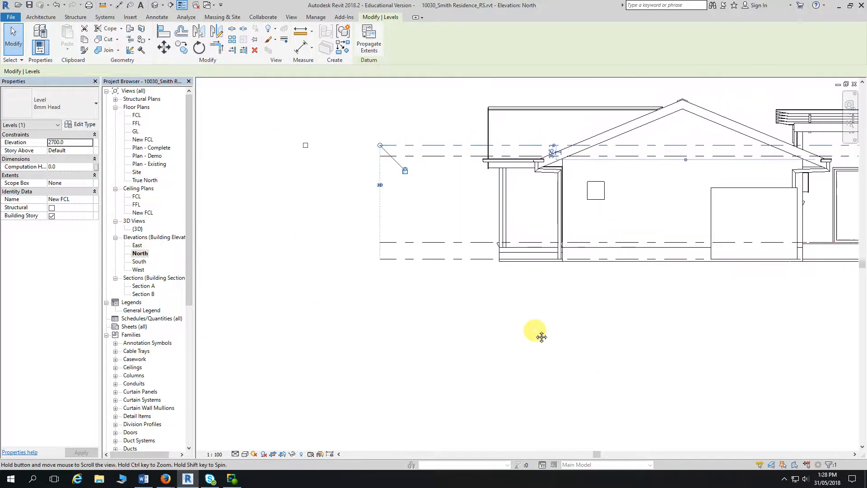
pyautogui.scroll(1, 338, 184)
pyautogui.scroll(1, 366, 161)
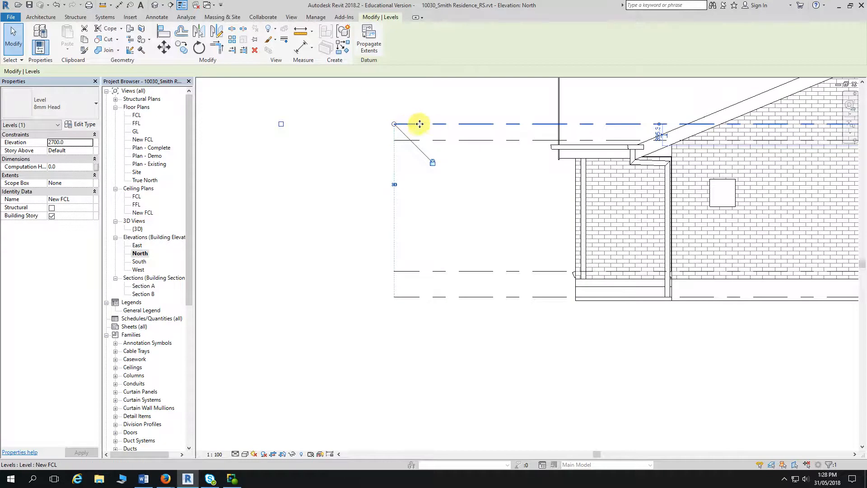
pyautogui.click(281, 124)
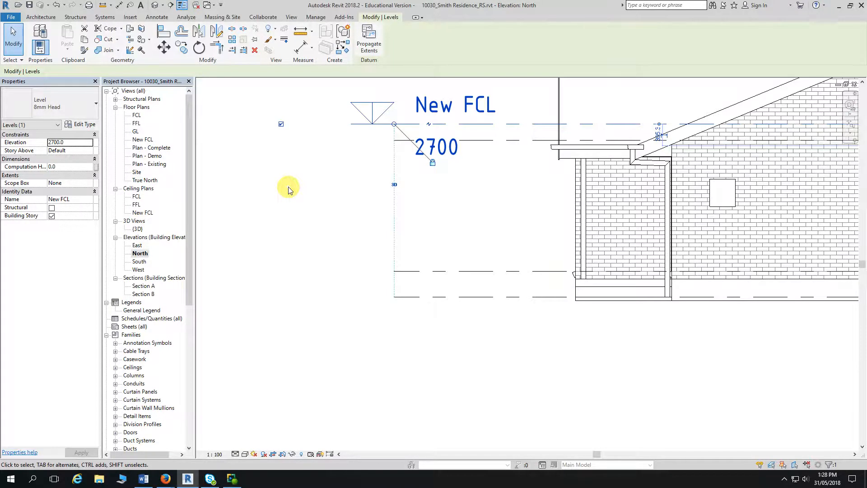
pyautogui.click(288, 189)
# Step: Show the FCL level's bubble at the end of its line beside the existing dwelling
pyautogui.scroll(-2, 288, 189)
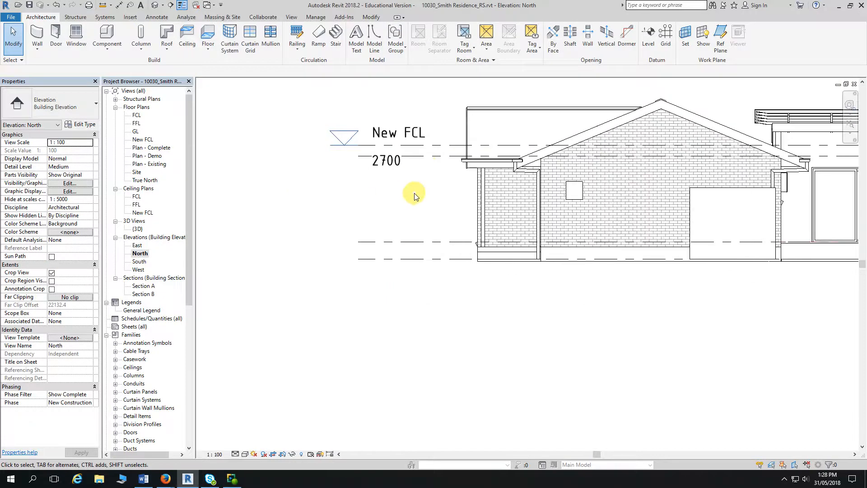
pyautogui.click(397, 157)
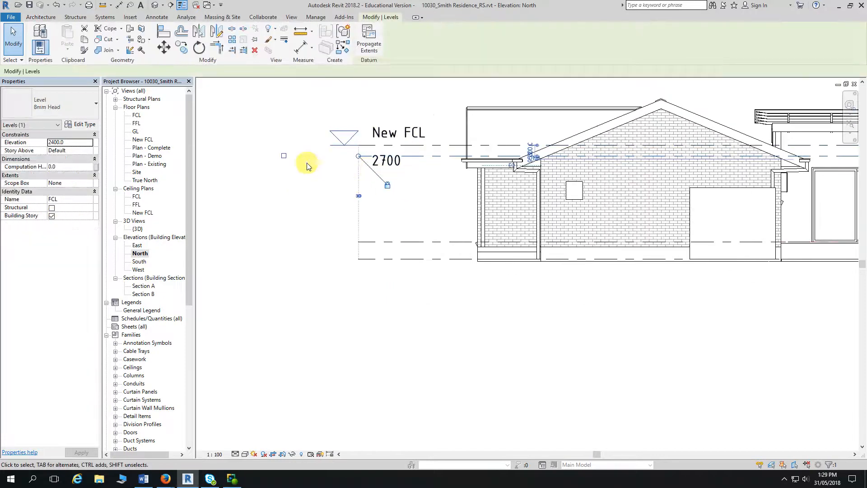
pyautogui.click(285, 160)
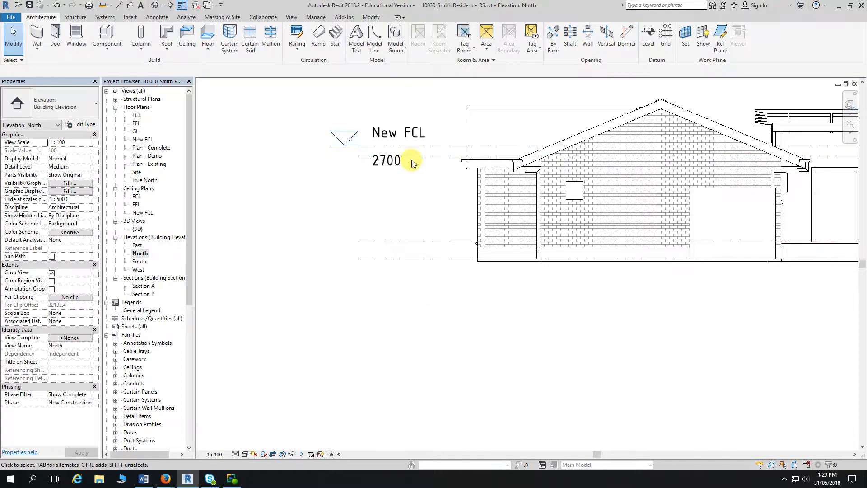
pyautogui.scroll(4, 410, 174)
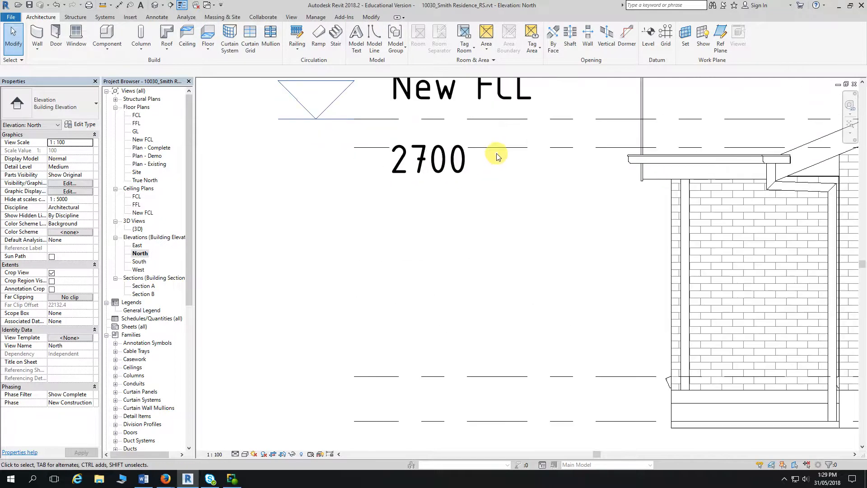
pyautogui.click(497, 149)
pyautogui.moveTo(361, 182); pyautogui.dragTo(469, 185, button='middle')
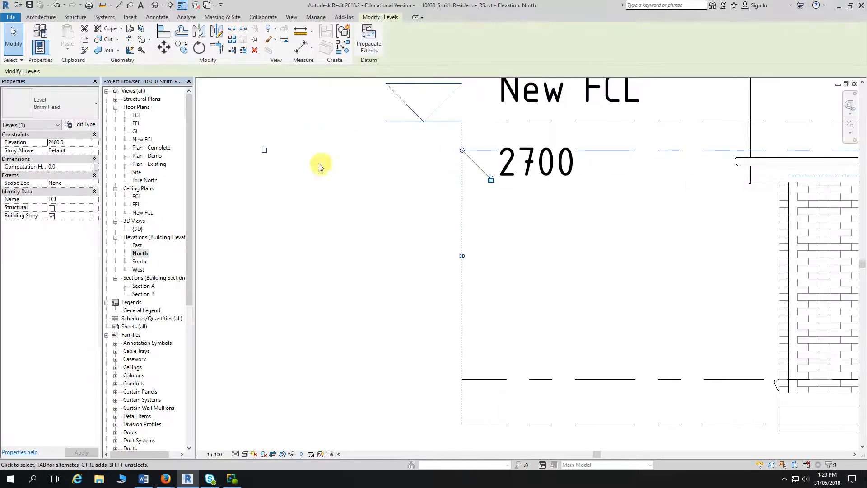
pyautogui.click(265, 151)
pyautogui.moveTo(337, 224); pyautogui.dragTo(300, 116, button='middle')
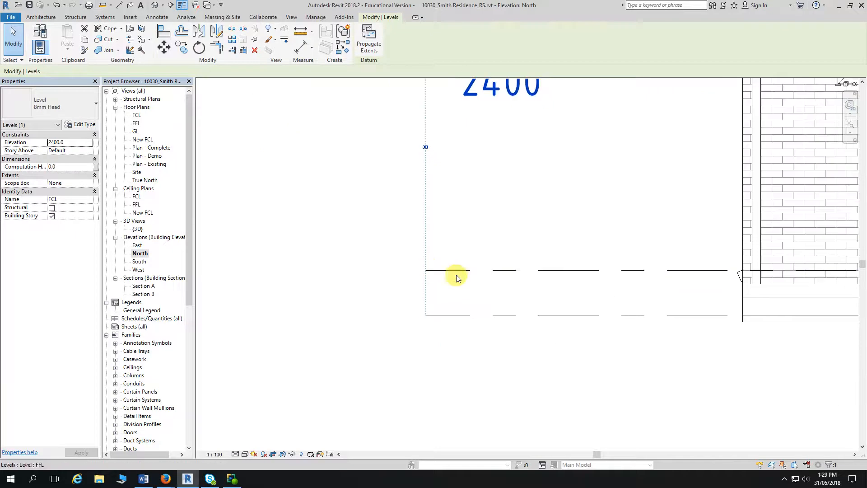
# Step: Show the FFL and GL level bubbles at the existing dwelling end of their lines
pyautogui.click(520, 274)
pyautogui.click(522, 271)
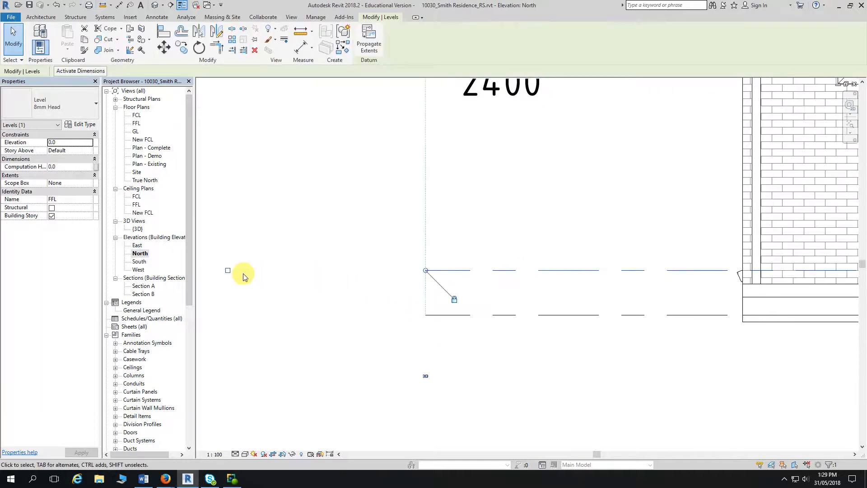
pyautogui.click(228, 270)
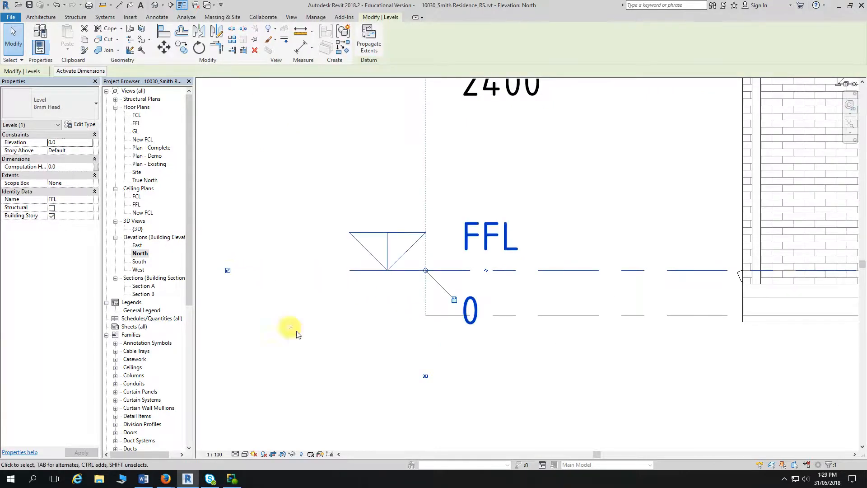
pyautogui.click(557, 315)
pyautogui.click(228, 316)
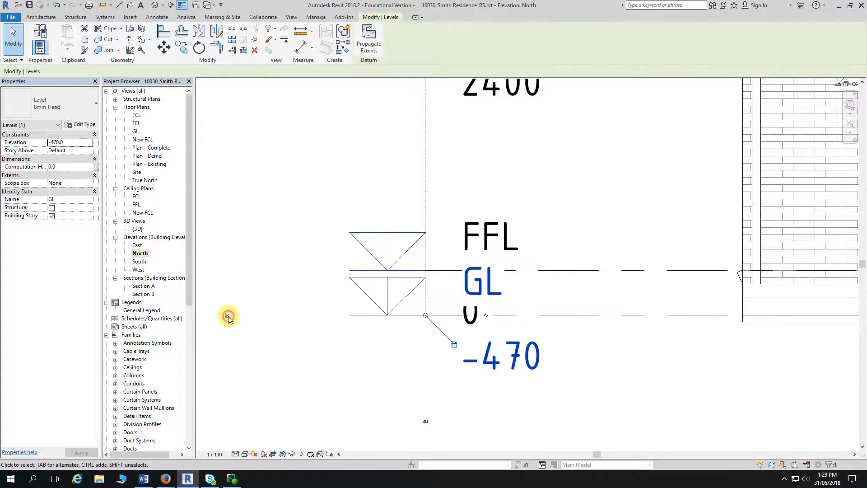
pyautogui.scroll(-5, 412, 354)
pyautogui.click(586, 390)
# Step: Hide the FCL level's bubble at the extension end of its line
pyautogui.scroll(-1, 585, 388)
pyautogui.moveTo(592, 391); pyautogui.dragTo(351, 329, button='middle')
pyautogui.moveTo(596, 340); pyautogui.dragTo(358, 343, button='middle')
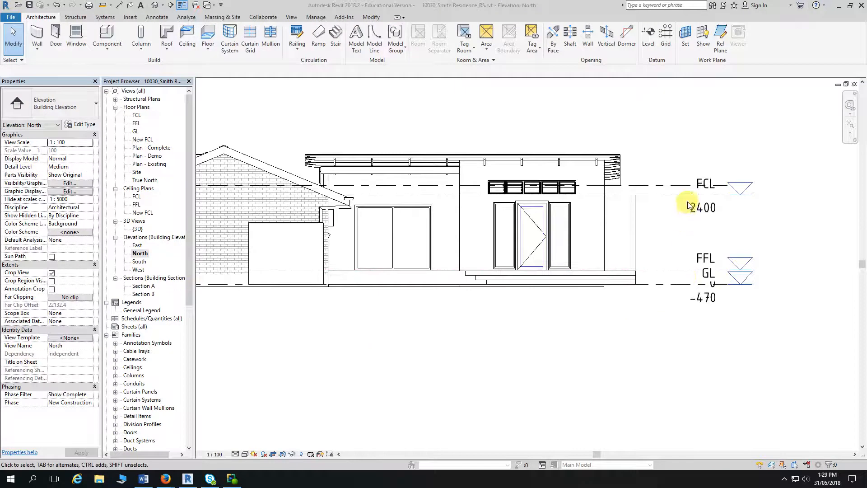
pyautogui.scroll(2, 684, 193)
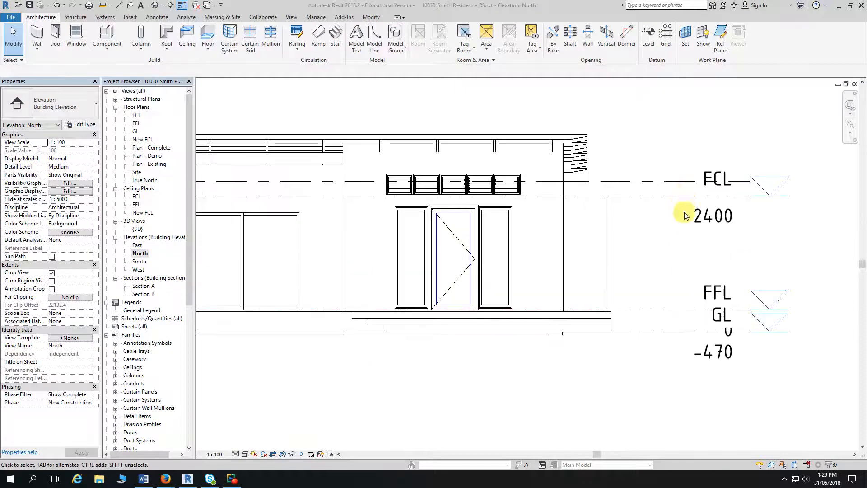
pyautogui.click(686, 181)
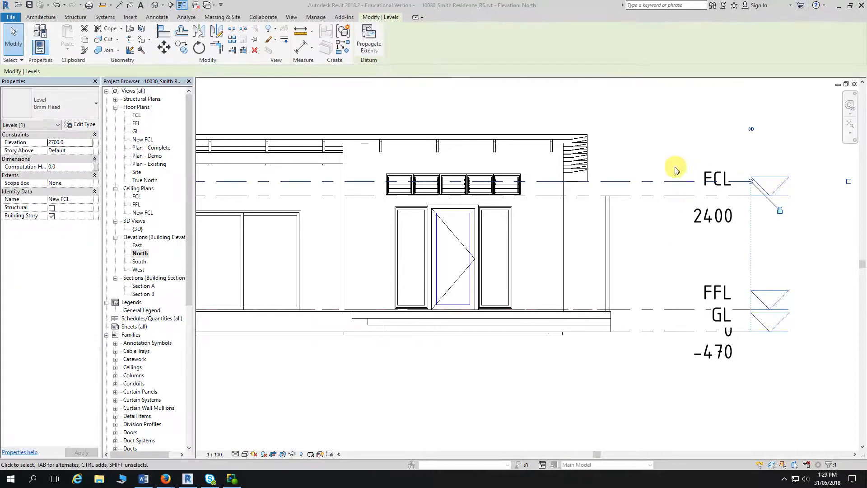
pyautogui.scroll(-1, 648, 241)
pyautogui.scroll(-1, 647, 237)
pyautogui.moveTo(647, 237); pyautogui.dragTo(529, 179, button='middle')
pyautogui.click(547, 161)
pyautogui.click(549, 149)
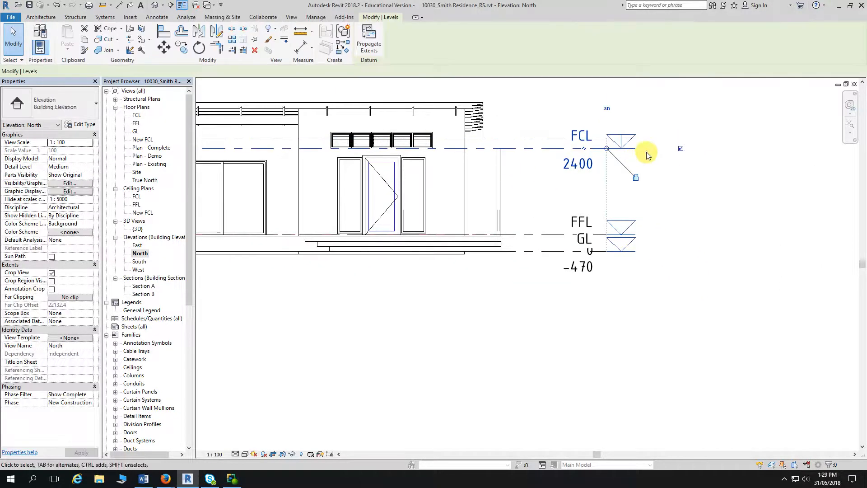
pyautogui.click(680, 149)
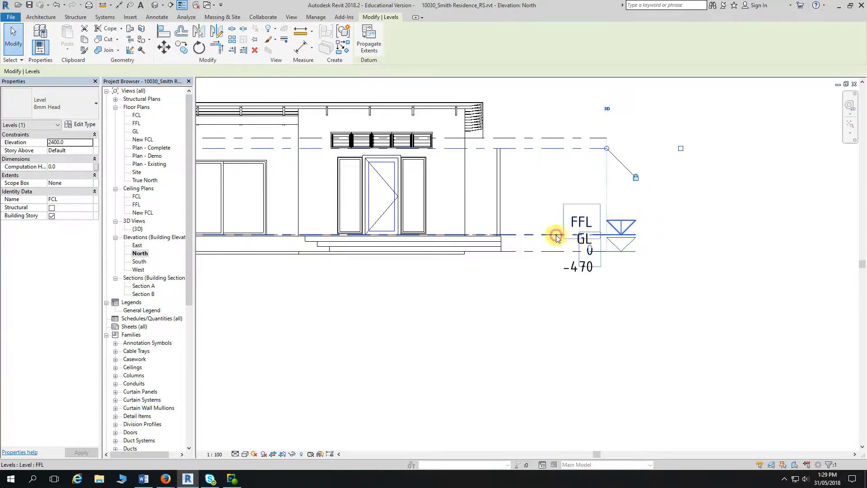
# Step: Hide the FFL level's bubble at the extension end of its line
pyautogui.click(559, 240)
pyautogui.click(681, 234)
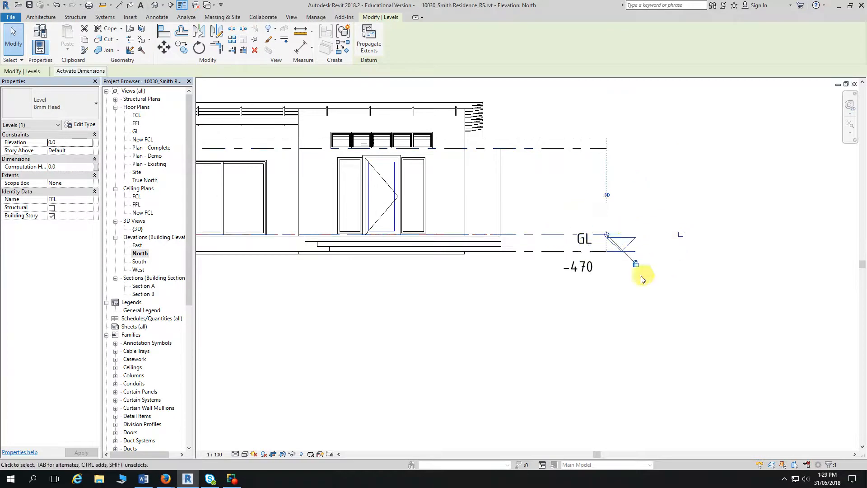
# Step: Try to hide the GL level's bubble at the extension end of its line
pyautogui.click(551, 251)
pyautogui.click(670, 292)
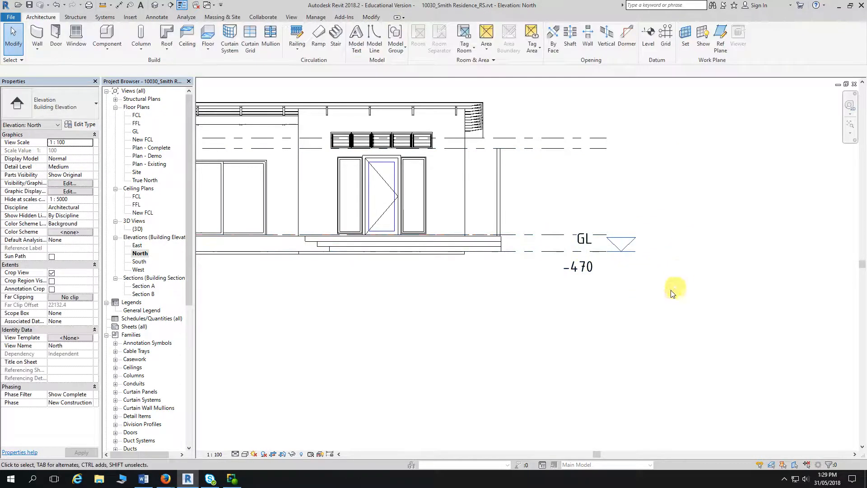
pyautogui.scroll(-4, 558, 294)
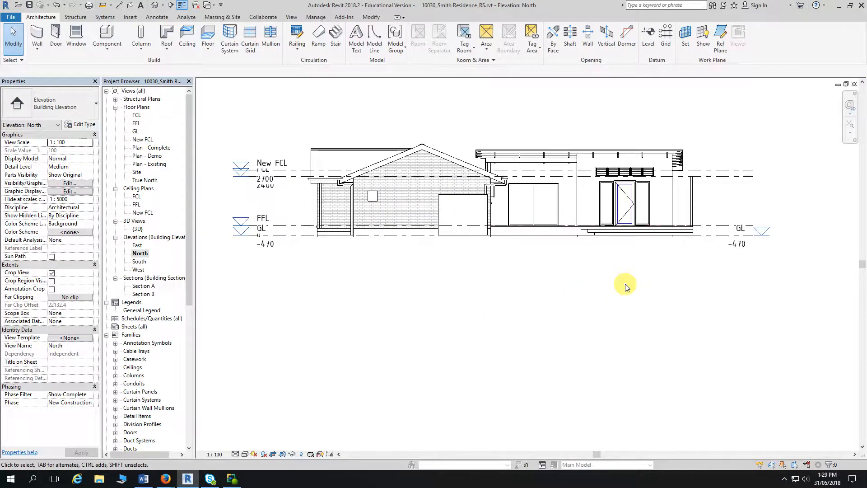
pyautogui.click(750, 250)
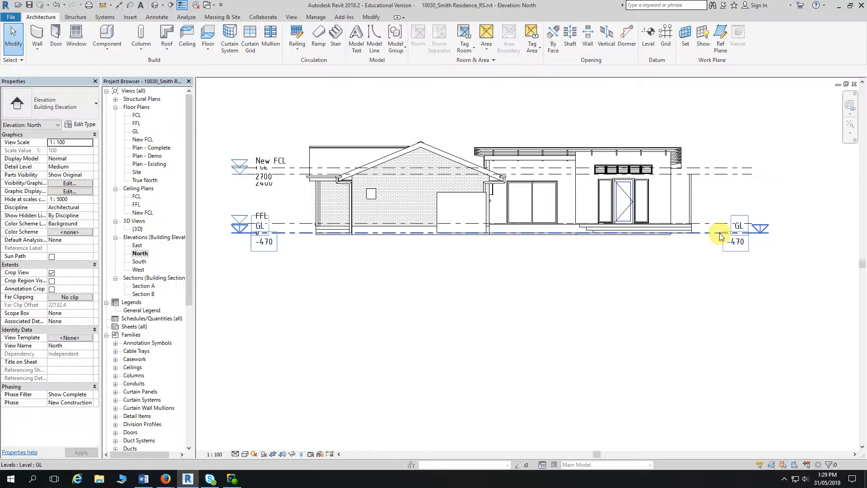
pyautogui.scroll(5, 799, 242)
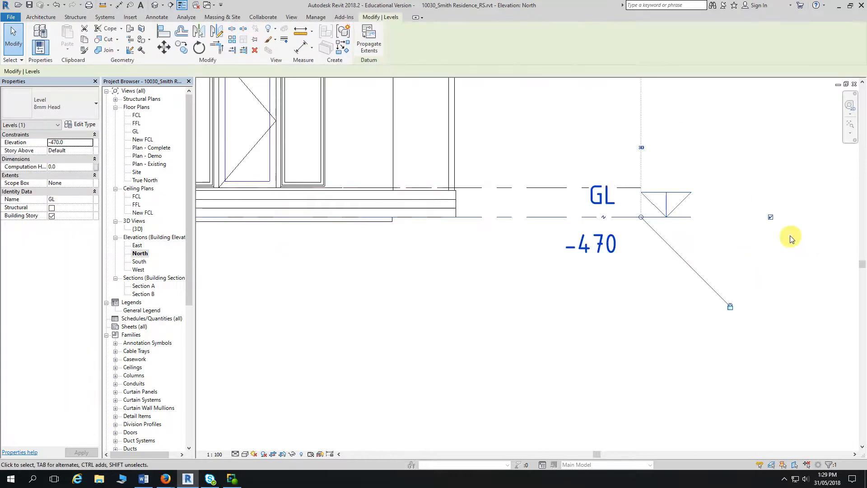
pyautogui.click(765, 214)
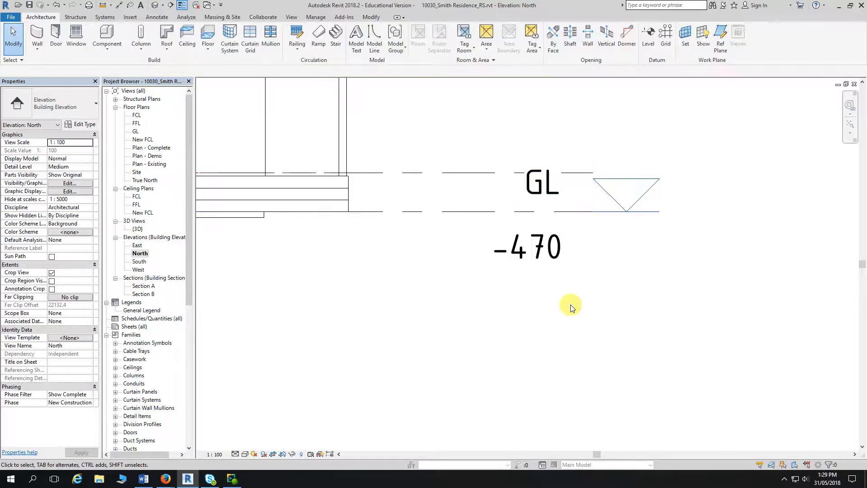
pyautogui.scroll(-3, 530, 309)
pyautogui.scroll(-4, 529, 308)
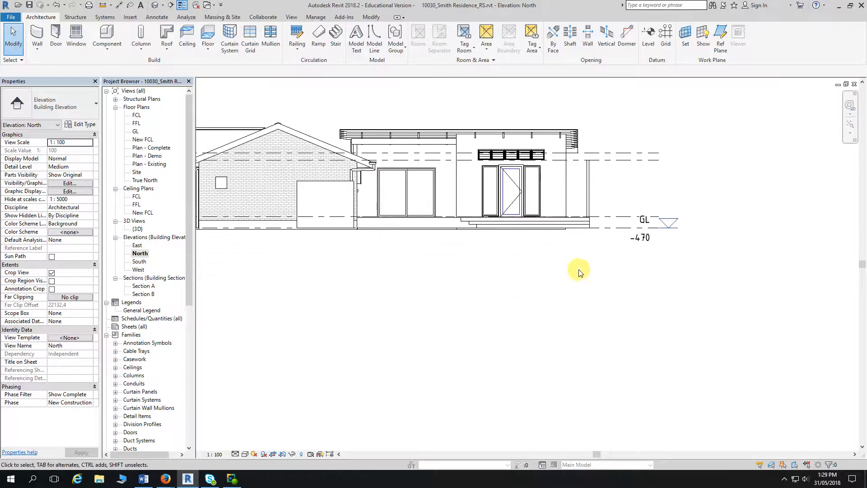
pyautogui.moveTo(434, 296); pyautogui.dragTo(584, 294, button='middle')
pyautogui.scroll(5, 519, 337)
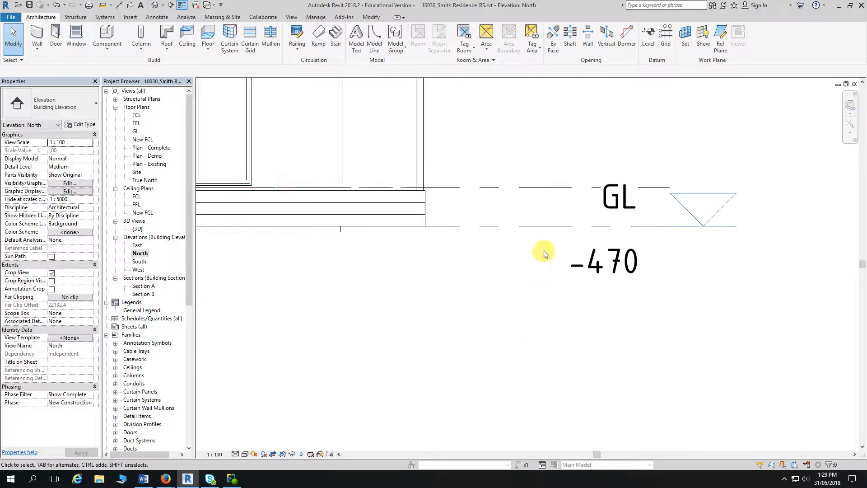
# Step: Hide the GL level's bubble beside the proposed extension, leaving only its head at the existing dwelling end
pyautogui.click(549, 227)
pyautogui.moveTo(534, 300); pyautogui.dragTo(385, 298, button='middle')
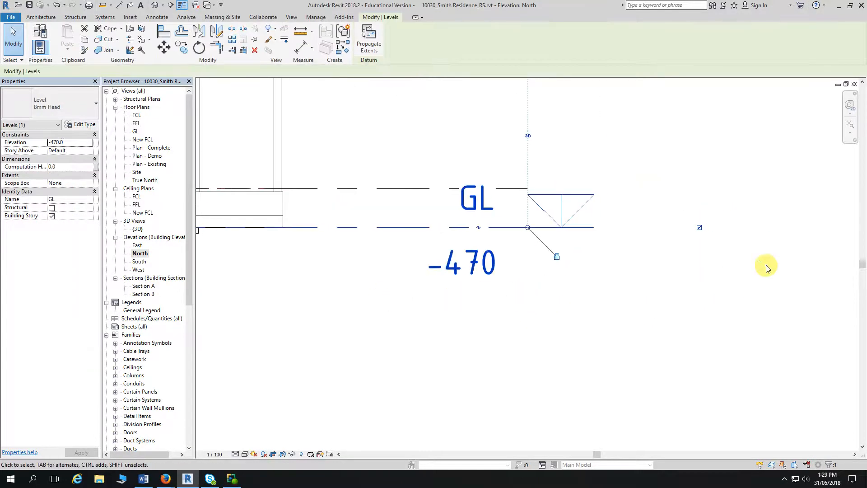
pyautogui.click(699, 228)
pyautogui.scroll(-3, 544, 322)
pyautogui.click(485, 334)
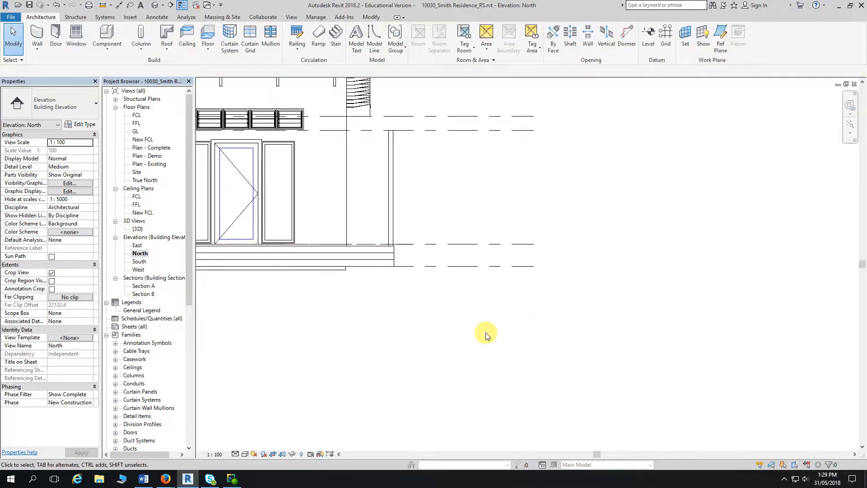
pyautogui.scroll(-2, 481, 338)
pyautogui.moveTo(481, 339); pyautogui.dragTo(707, 286, button='middle')
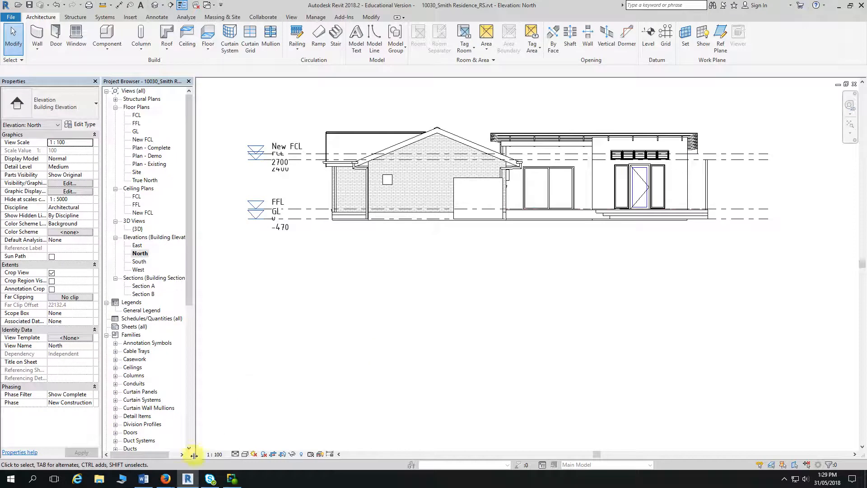
# Step: Switch to the A105 Elevations PDF in Firefox and examine the level heads, ground lines and view titles of the elevations
pyautogui.moveTo(168, 481)
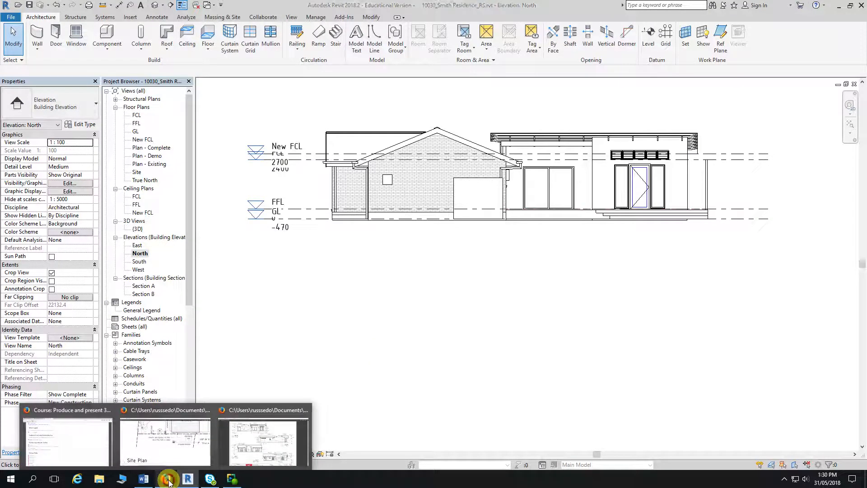
pyautogui.click(276, 431)
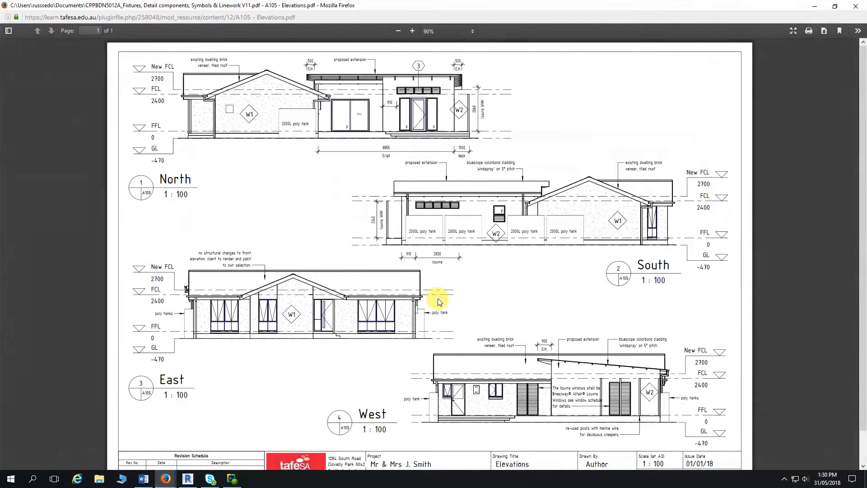
pyautogui.keyDown('ctrl'); pyautogui.scroll(8, 246, 180); pyautogui.keyUp('ctrl')
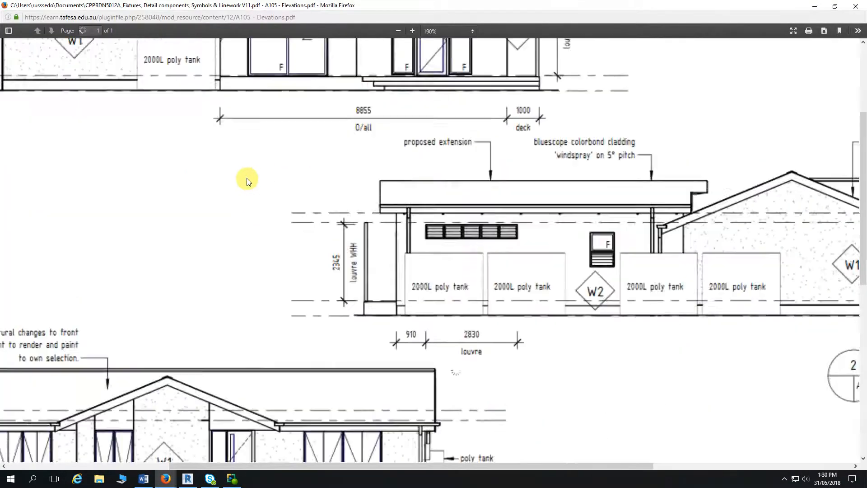
pyautogui.keyDown('shift'); pyautogui.hscroll(6, 286, 203); pyautogui.keyUp('shift')
pyautogui.scroll(-4, 282, 199)
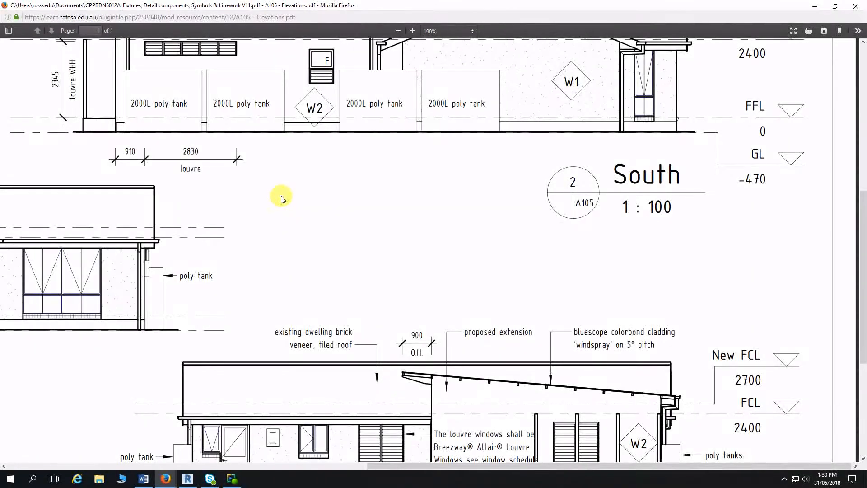
pyautogui.scroll(2, 281, 199)
pyautogui.scroll(-1, 281, 199)
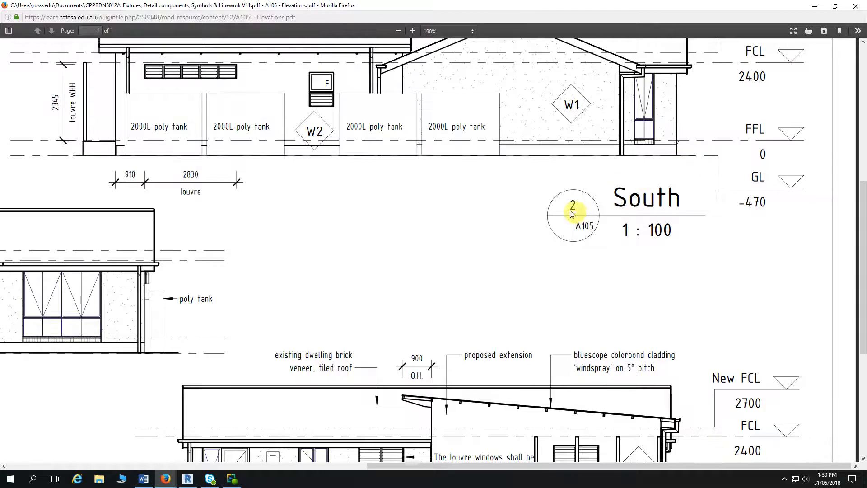
pyautogui.scroll(-1, 394, 230)
pyautogui.keyDown('ctrl'); pyautogui.scroll(-4, 395, 231); pyautogui.keyUp('ctrl')
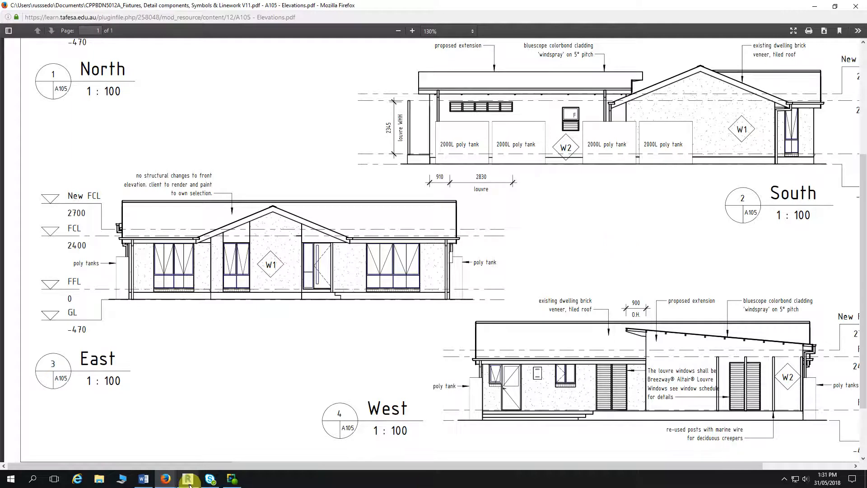
# Step: Switch to Text Types.docx in Word and read the settings for the new elevation line style
pyautogui.moveTo(143, 484)
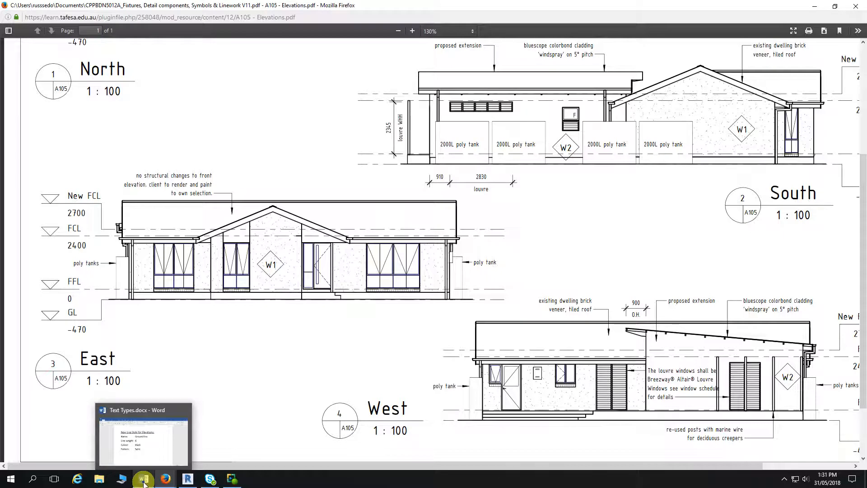
pyautogui.click(144, 479)
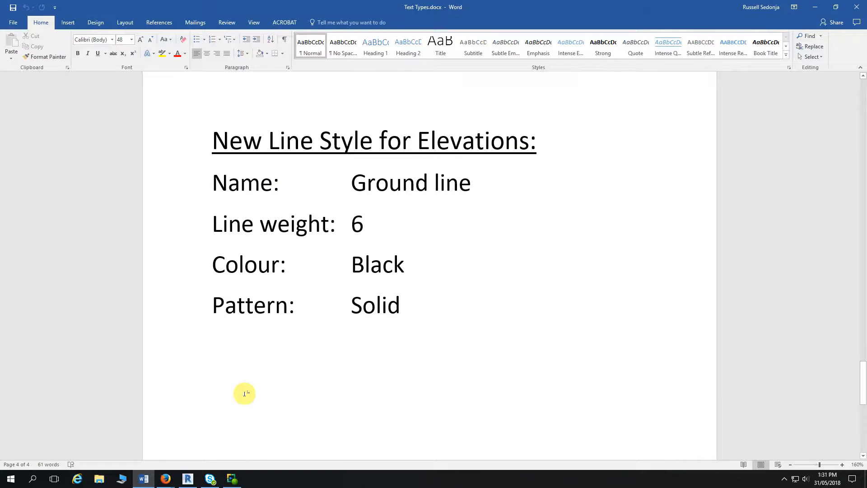
pyautogui.scroll(-1, 245, 393)
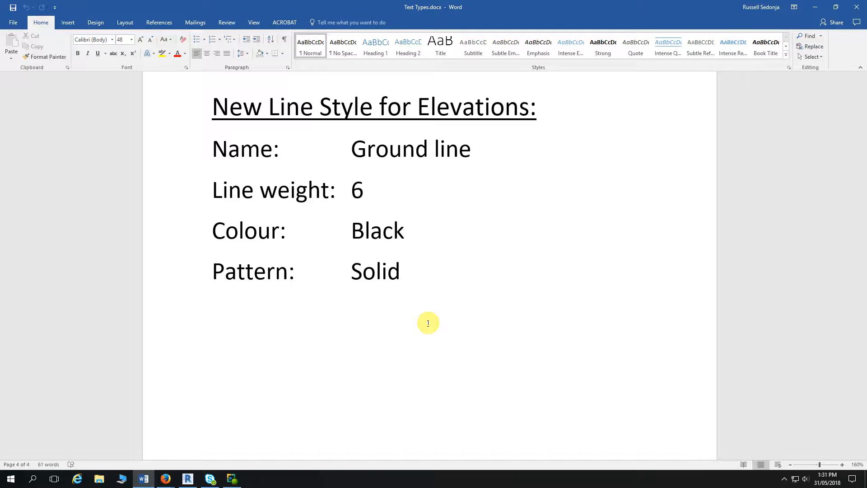
# Step: Switch back to Revit and create a new line style named Ground Line as a subcategory of Lines
pyautogui.moveTo(187, 478)
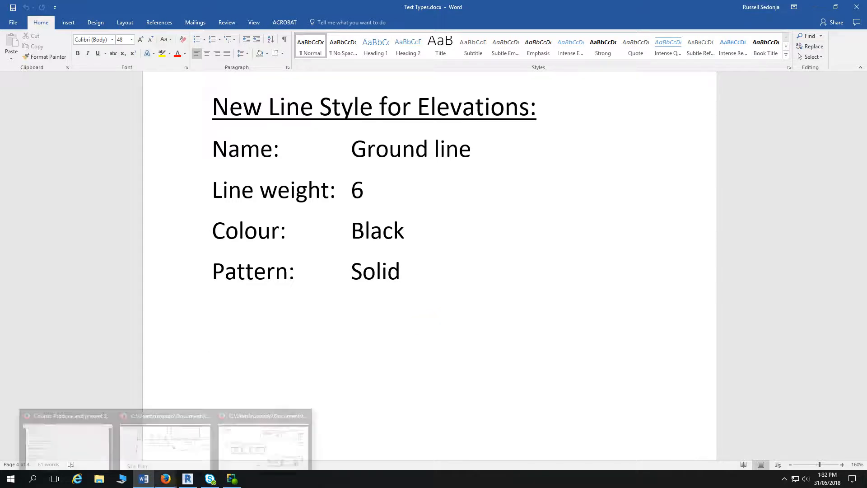
pyautogui.click(69, 441)
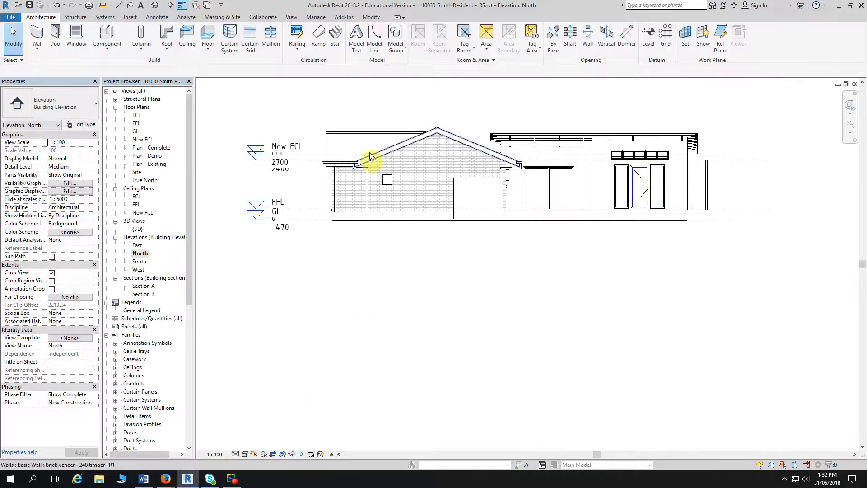
pyautogui.click(315, 18)
pyautogui.click(415, 45)
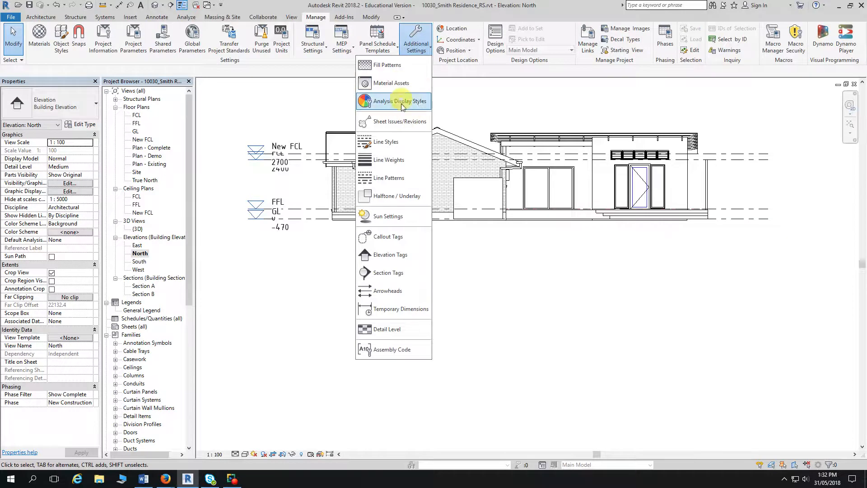
pyautogui.click(393, 142)
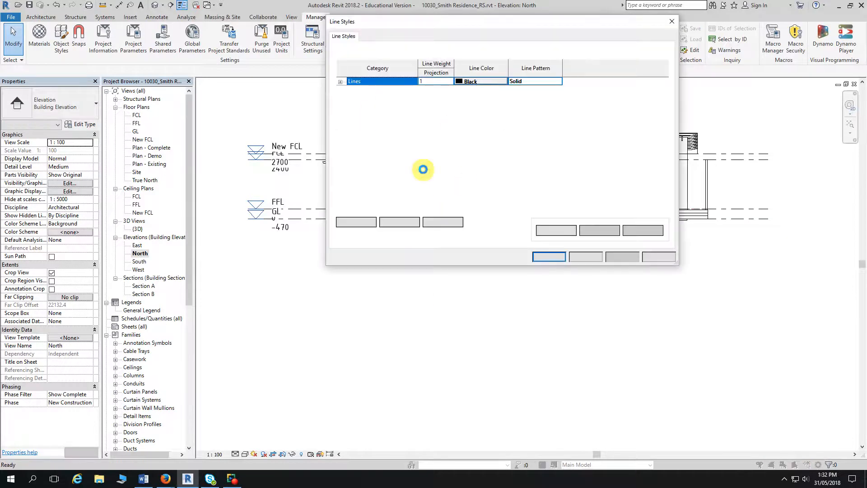
pyautogui.click(555, 230)
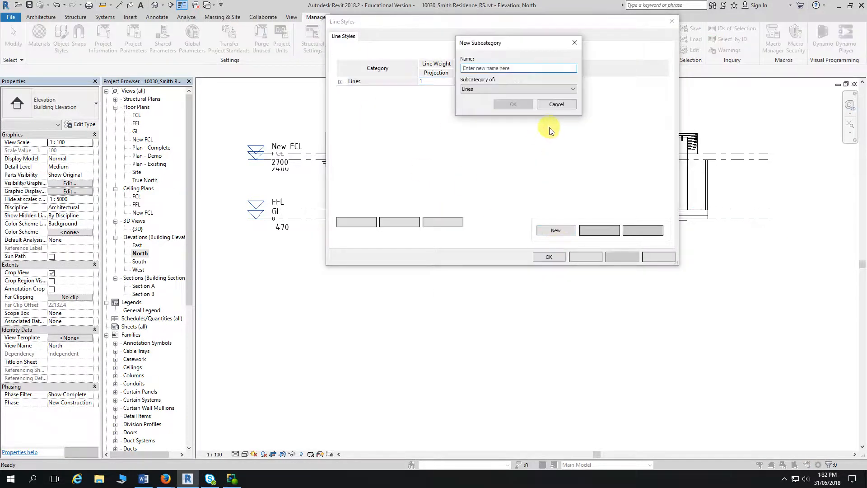
pyautogui.click(469, 68)
pyautogui.write('Gr')
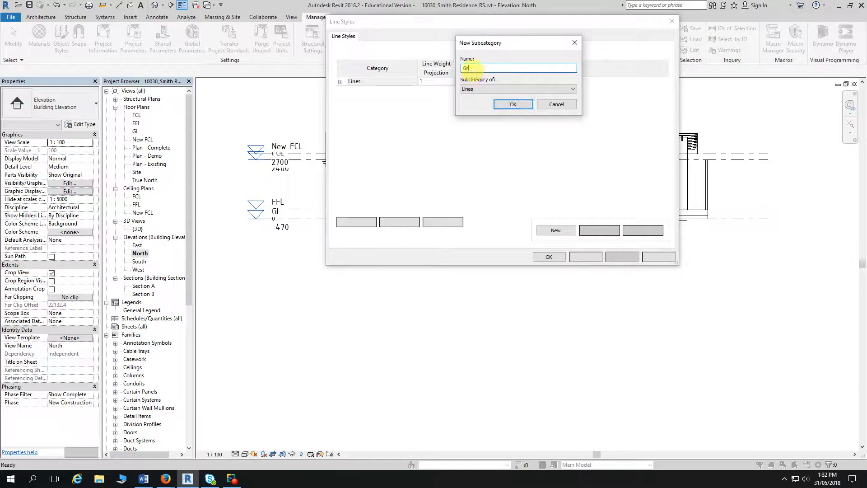
pyautogui.write('ound Line')
pyautogui.click(511, 104)
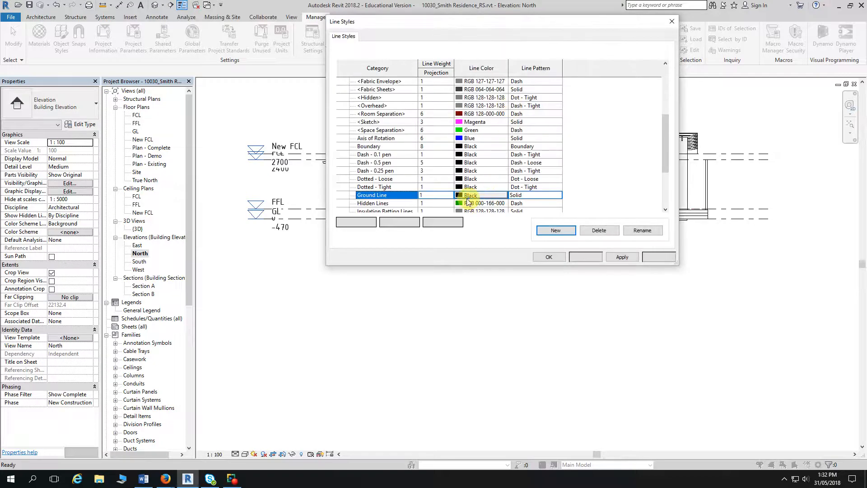
# Step: Set the Ground Line style's projection line weight to 6, apply it and check its entry in the line styles
pyautogui.click(432, 194)
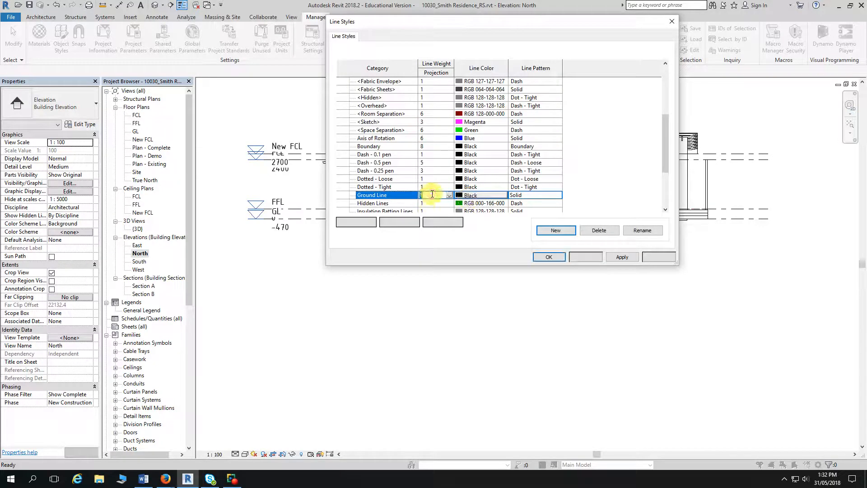
pyautogui.write('6')
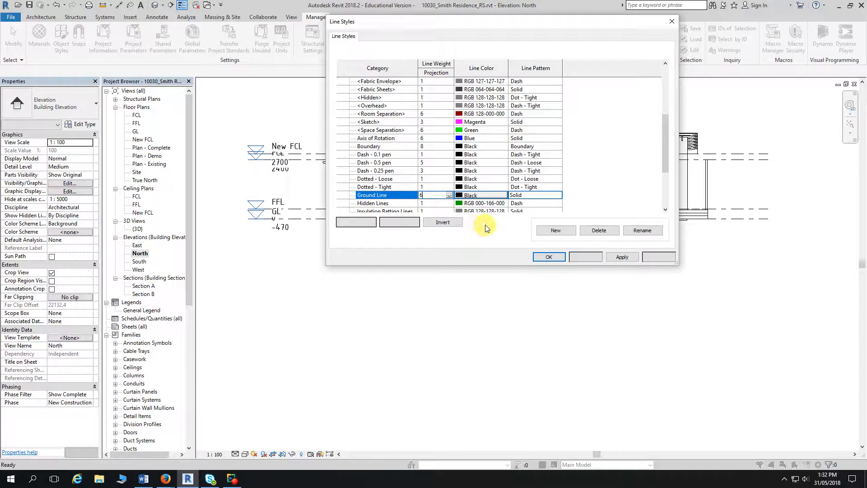
pyautogui.click(623, 256)
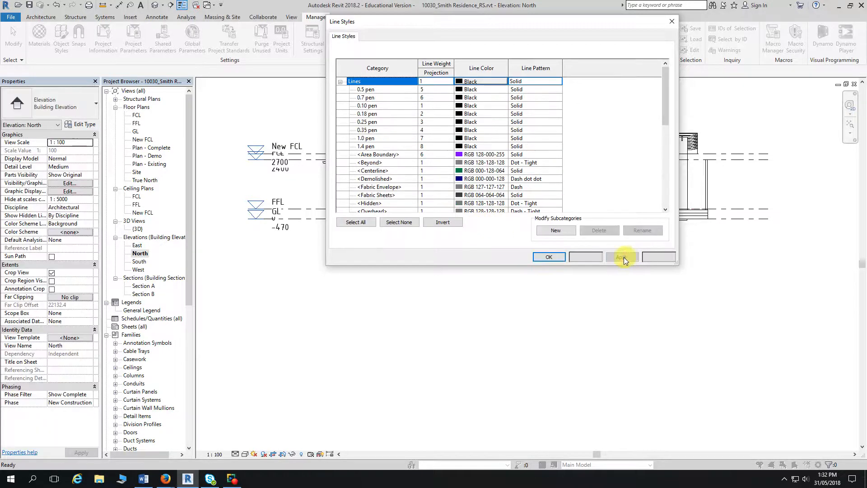
pyautogui.scroll(-10, 423, 174)
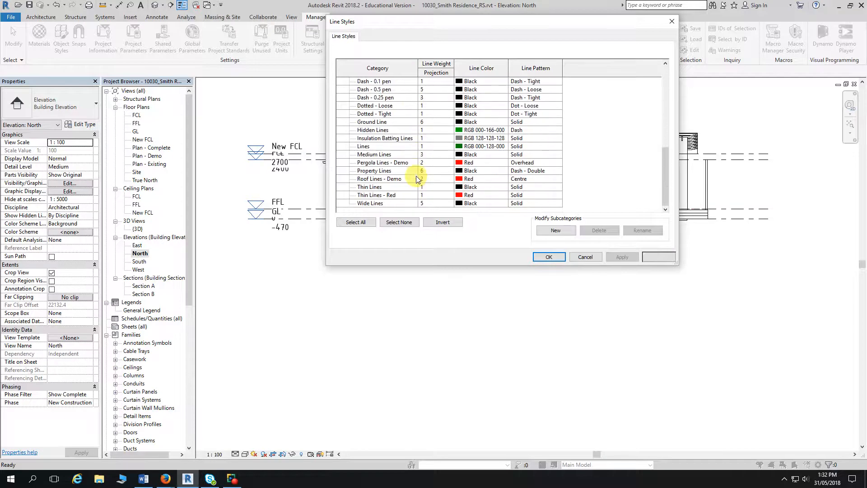
pyautogui.scroll(1, 416, 176)
pyautogui.click(397, 138)
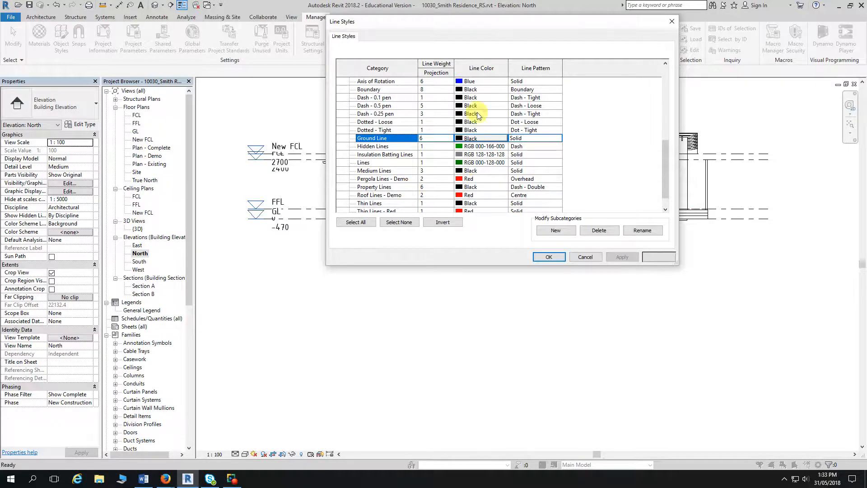
pyautogui.click(550, 257)
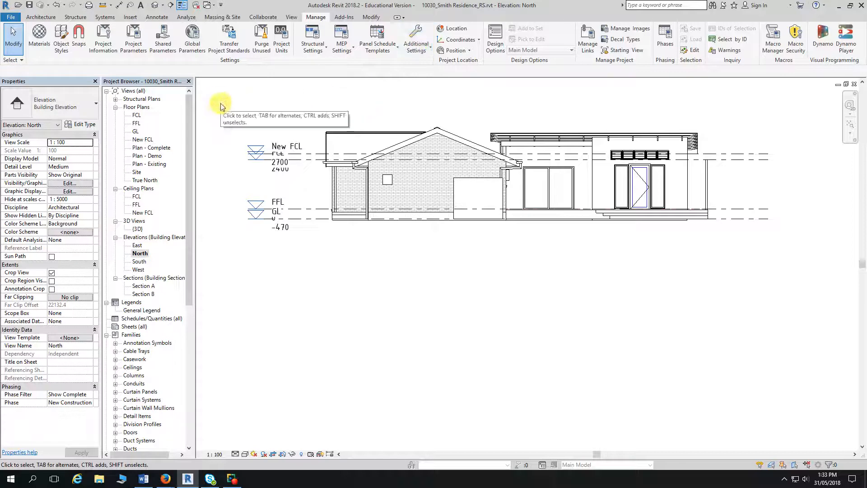
# Step: Start a detail line with the Ground Line style and turn off the thin lines display
pyautogui.click(158, 19)
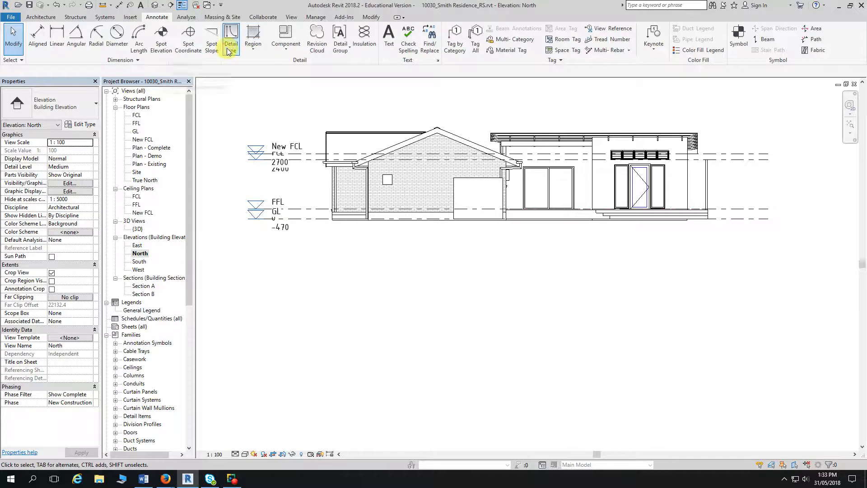
pyautogui.click(229, 51)
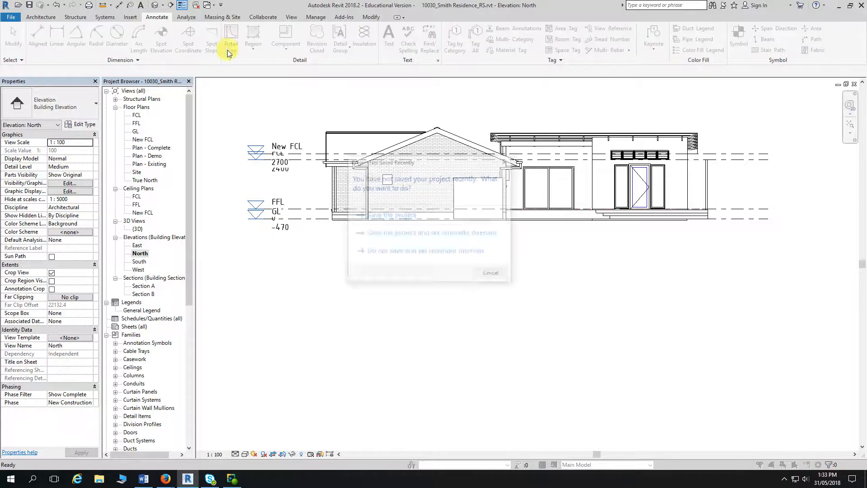
pyautogui.click(491, 274)
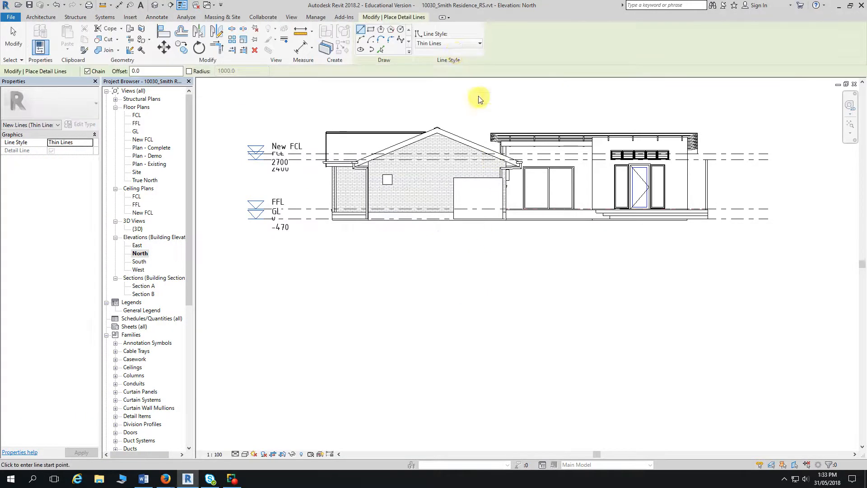
pyautogui.click(452, 44)
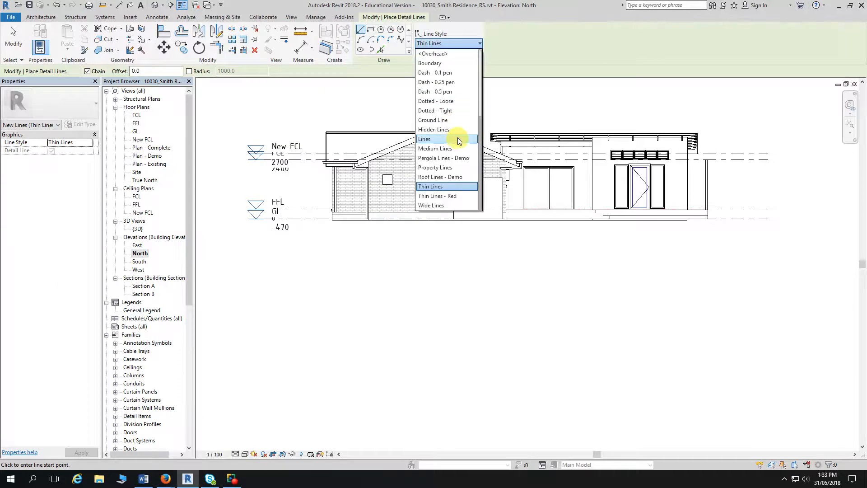
pyautogui.click(444, 121)
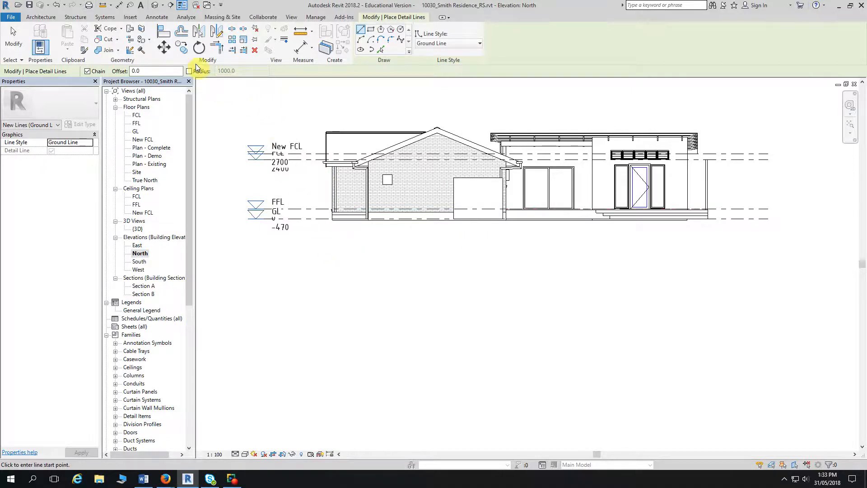
pyautogui.click(181, 6)
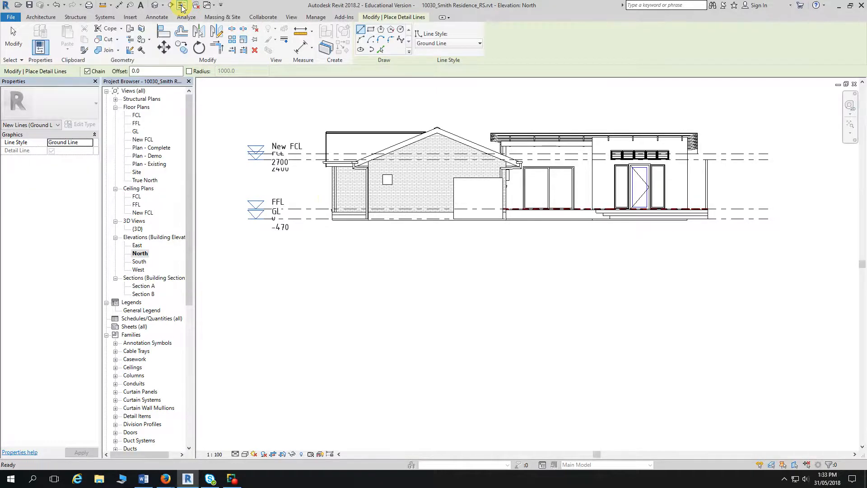
# Step: Draw a horizontal ground line along the GL level, from beside the existing dwelling's outer end to beyond the deck of the extension
pyautogui.moveTo(340, 247); pyautogui.dragTo(299, 230, button='middle')
pyautogui.scroll(2, 333, 226)
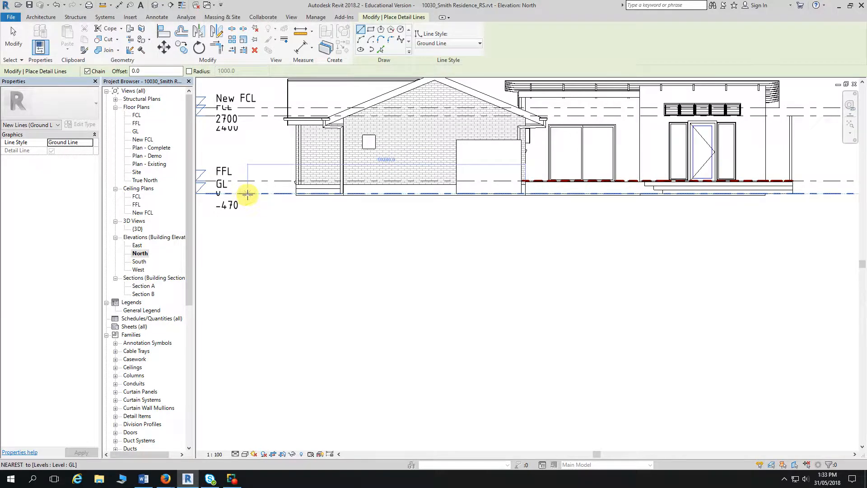
pyautogui.click(248, 193)
pyautogui.click(283, 194)
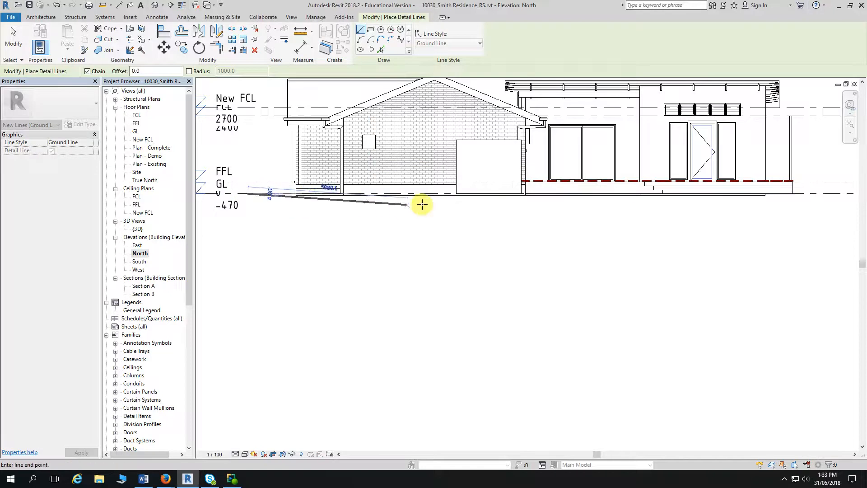
pyautogui.scroll(-2, 466, 216)
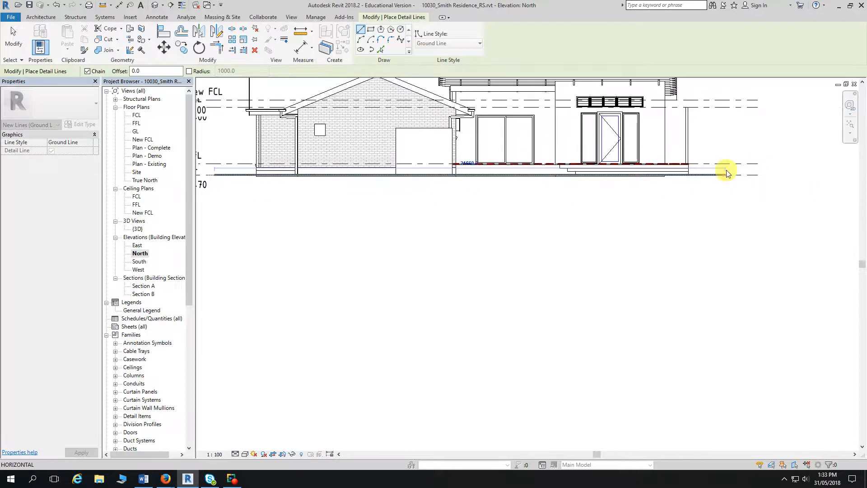
pyautogui.click(744, 175)
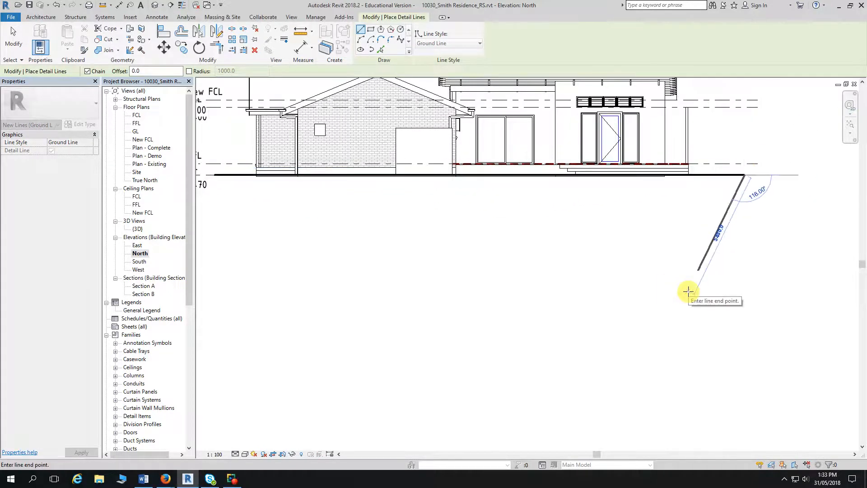
pyautogui.press('Escape')
pyautogui.press('Escape')
pyautogui.moveTo(564, 289); pyautogui.dragTo(611, 298, button='middle')
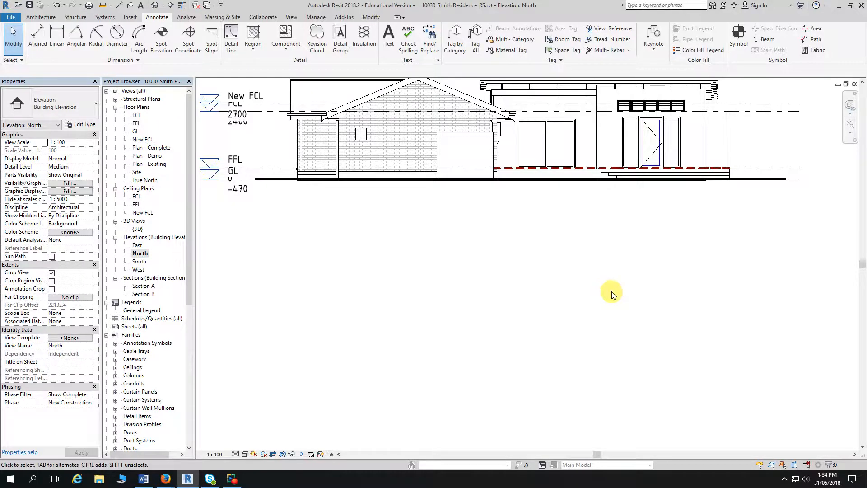
# Step: Make the crop region of the North elevation visible
pyautogui.scroll(-3, 609, 293)
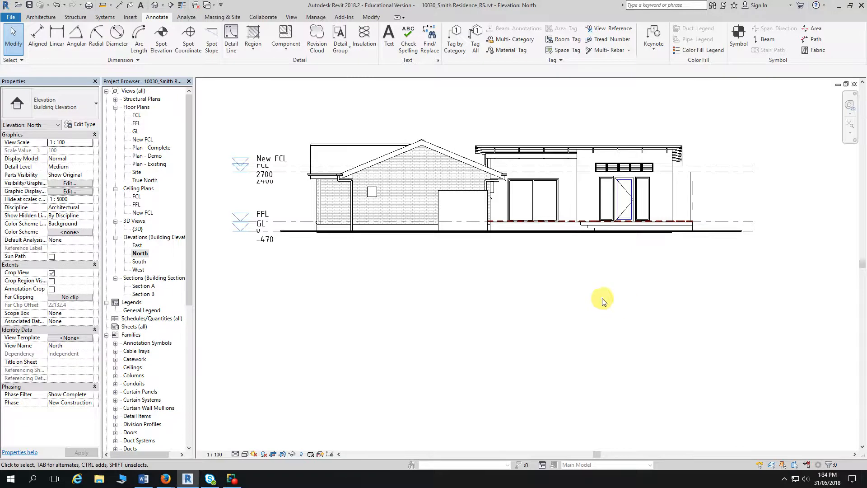
pyautogui.scroll(-2, 598, 299)
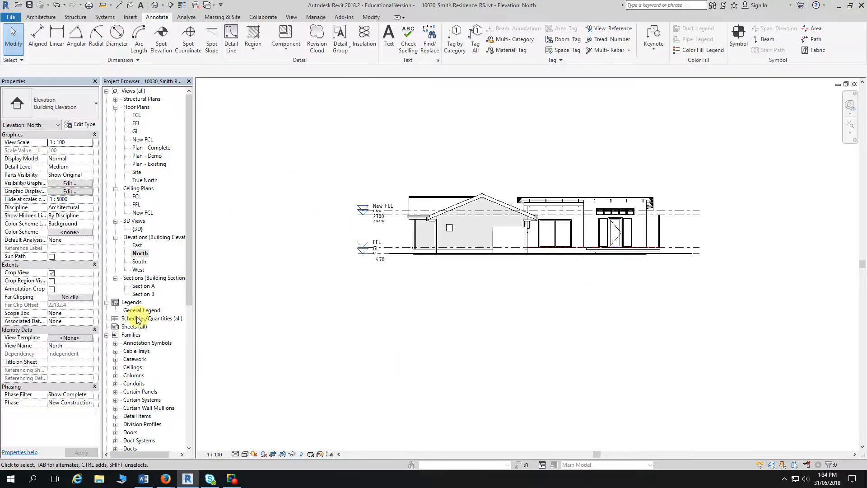
pyautogui.click(52, 281)
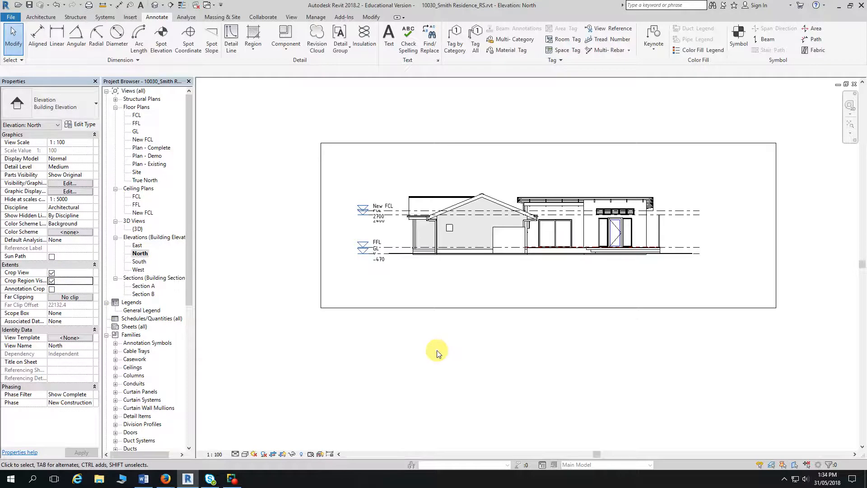
# Step: Tighten the crop region's top, right and left edges so they sit just outside the roof and building ends
pyautogui.scroll(2, 437, 352)
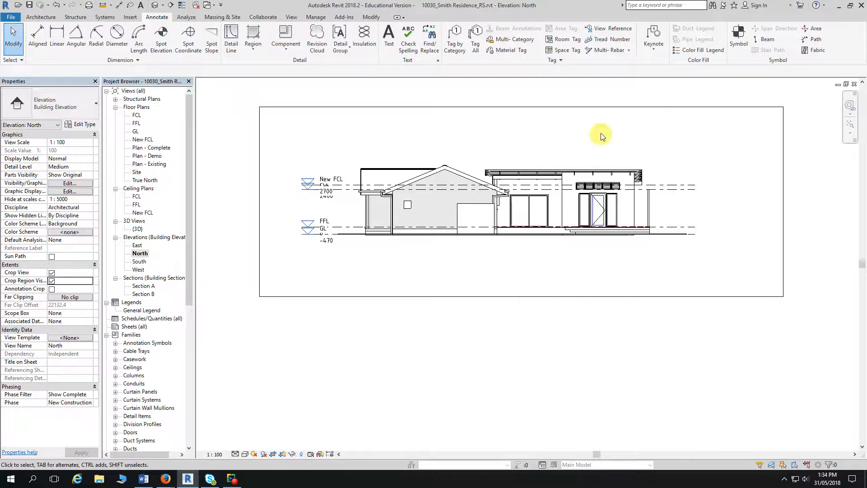
pyautogui.click(588, 112)
pyautogui.click(522, 108)
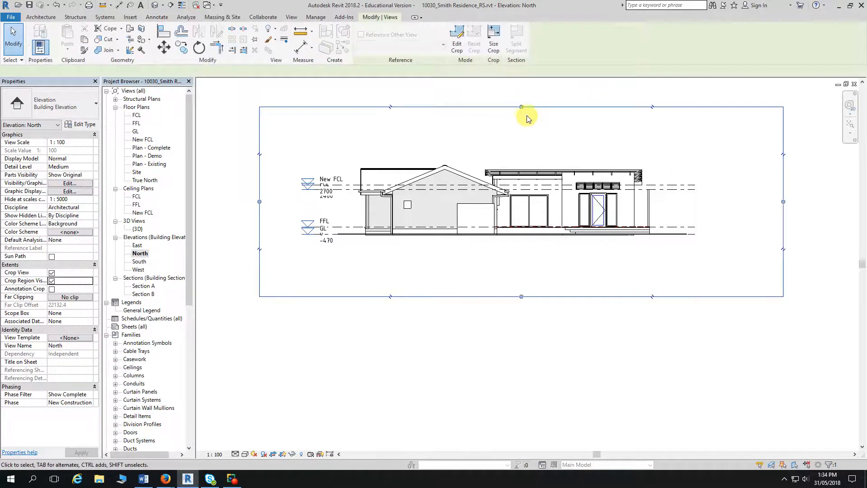
pyautogui.moveTo(521, 132); pyautogui.dragTo(521, 156)
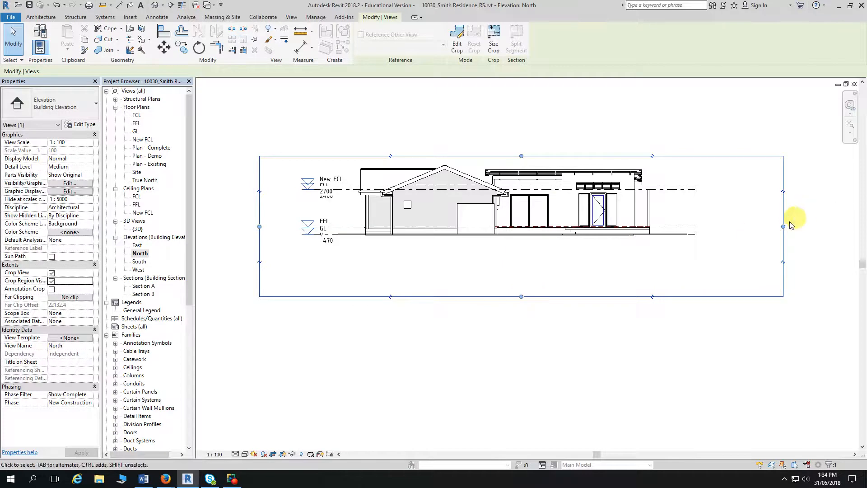
pyautogui.moveTo(783, 227); pyautogui.dragTo(709, 236)
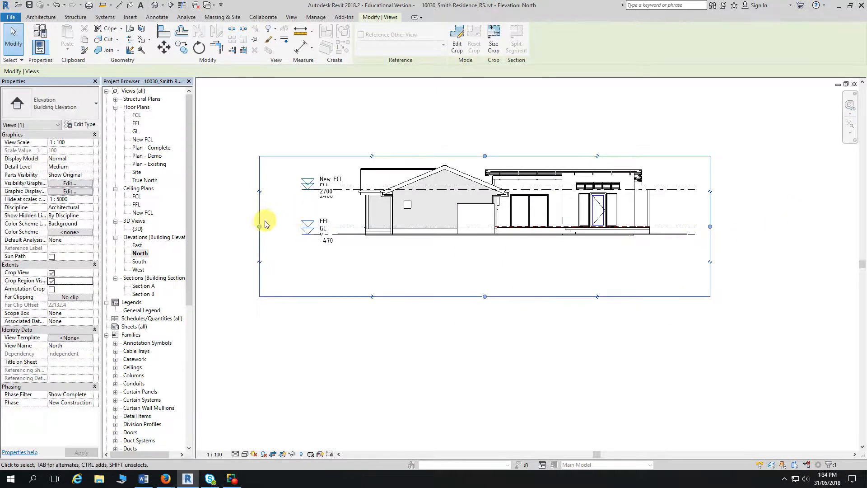
pyautogui.moveTo(259, 227); pyautogui.dragTo(459, 252)
pyautogui.moveTo(396, 247)
pyautogui.mouseDown()
pyautogui.moveTo(324, 246)
pyautogui.moveTo(352, 246)
pyautogui.mouseUp()
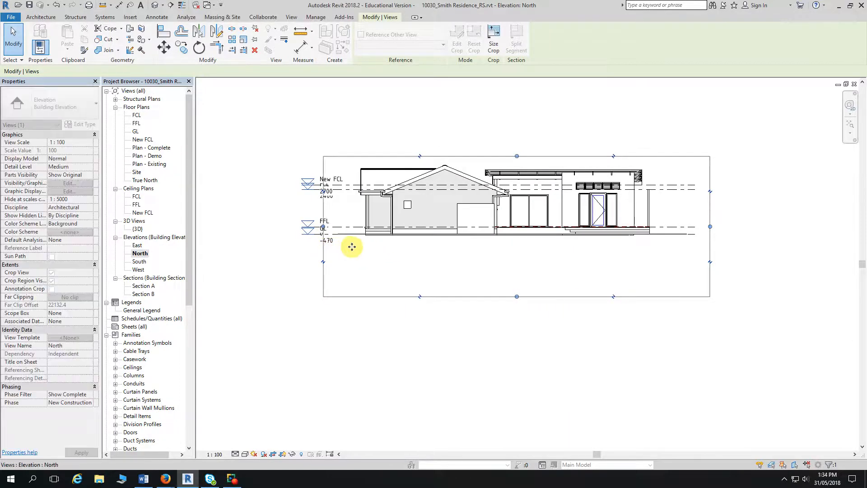
pyautogui.click(325, 305)
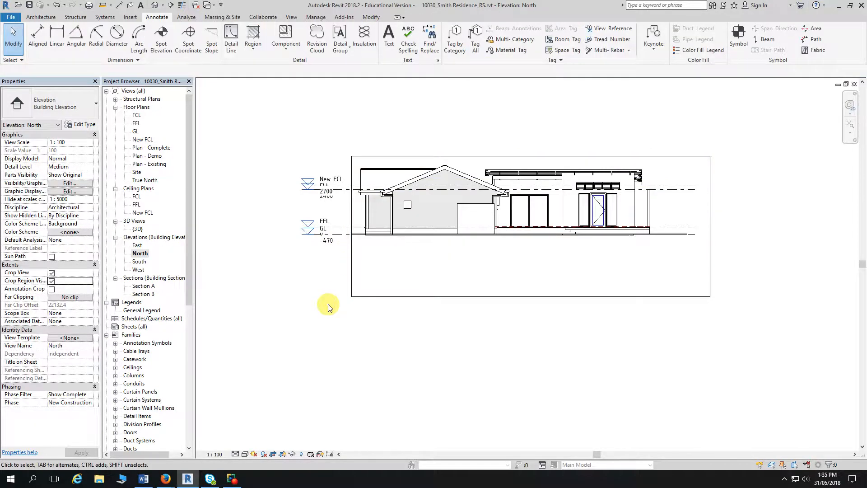
# Step: Raise the crop region's bottom edge to the ground line and pull its right edge in close to the deck
pyautogui.scroll(2, 318, 293)
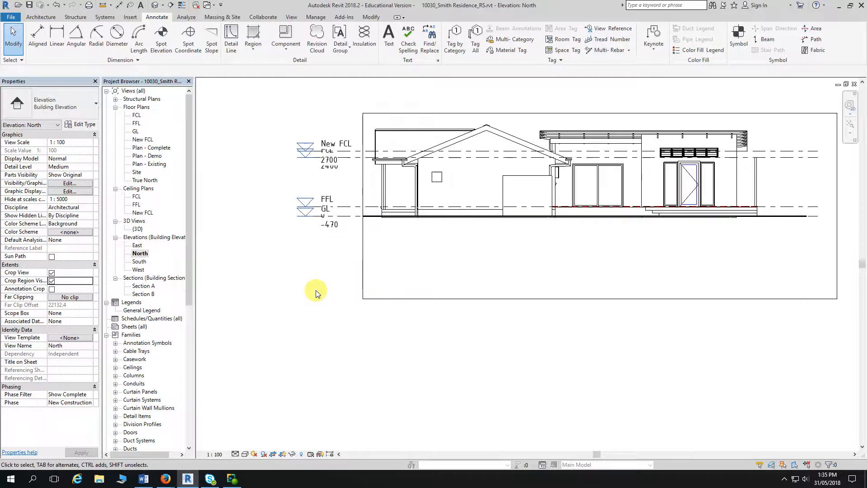
pyautogui.moveTo(316, 293); pyautogui.dragTo(284, 276, button='middle')
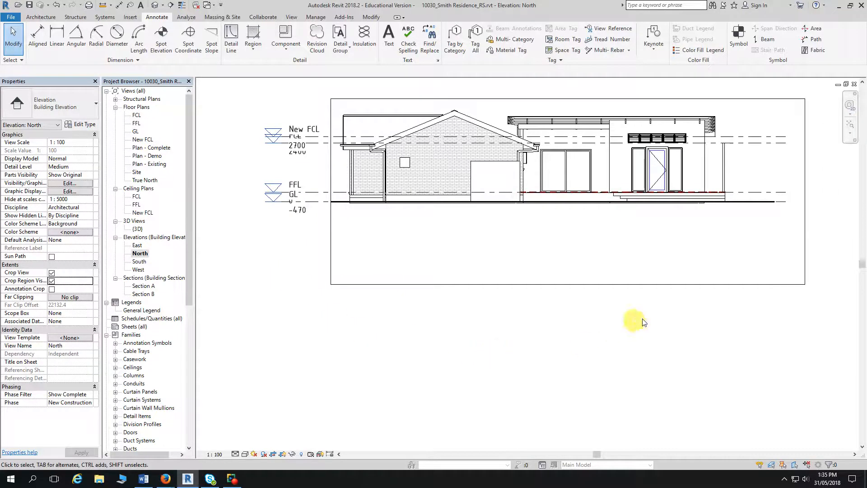
pyautogui.click(685, 285)
pyautogui.moveTo(662, 297); pyautogui.dragTo(578, 302, button='middle')
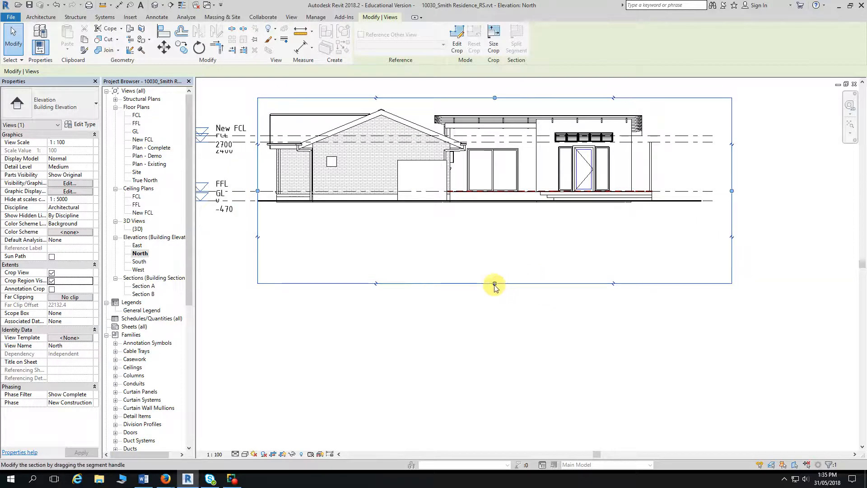
pyautogui.moveTo(495, 285); pyautogui.dragTo(625, 237)
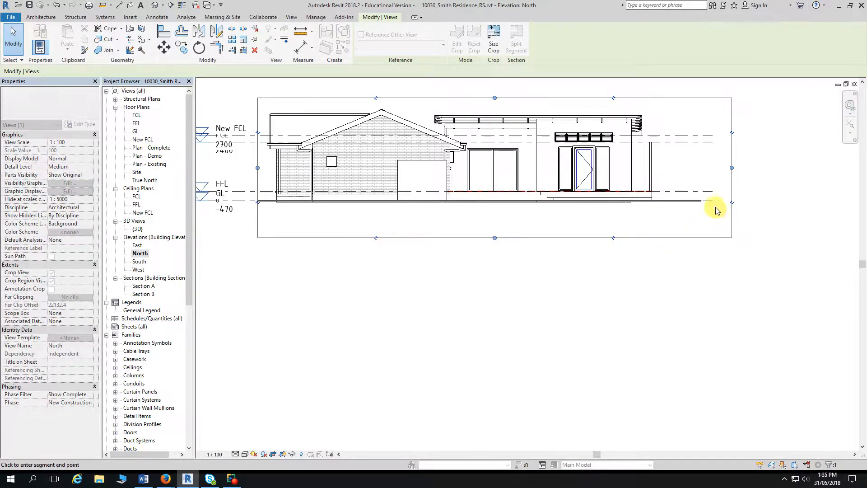
pyautogui.moveTo(715, 210); pyautogui.dragTo(717, 204)
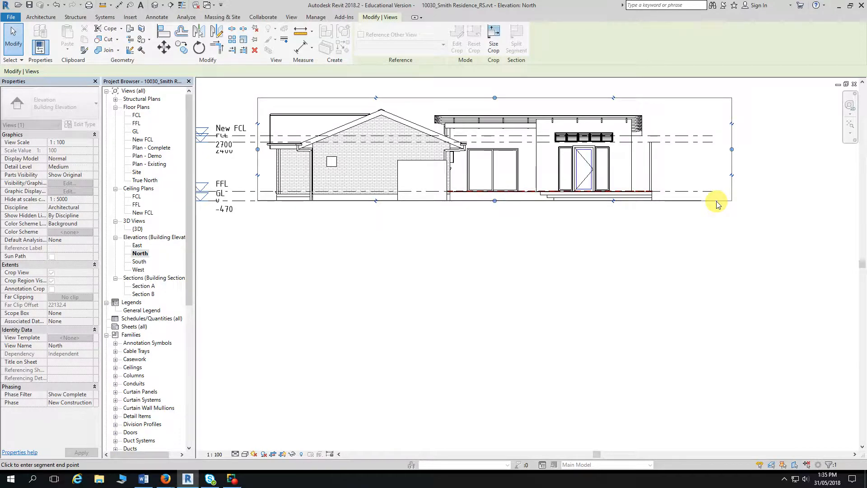
pyautogui.press('Escape')
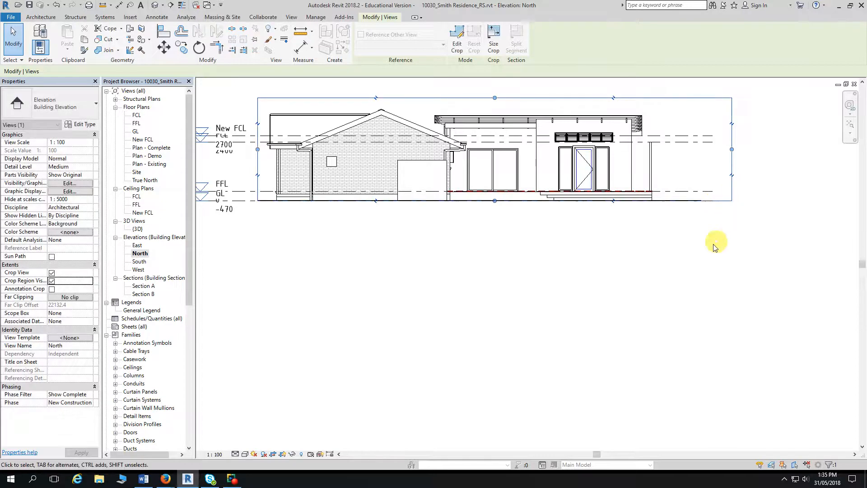
pyautogui.moveTo(441, 296); pyautogui.dragTo(487, 302, button='middle')
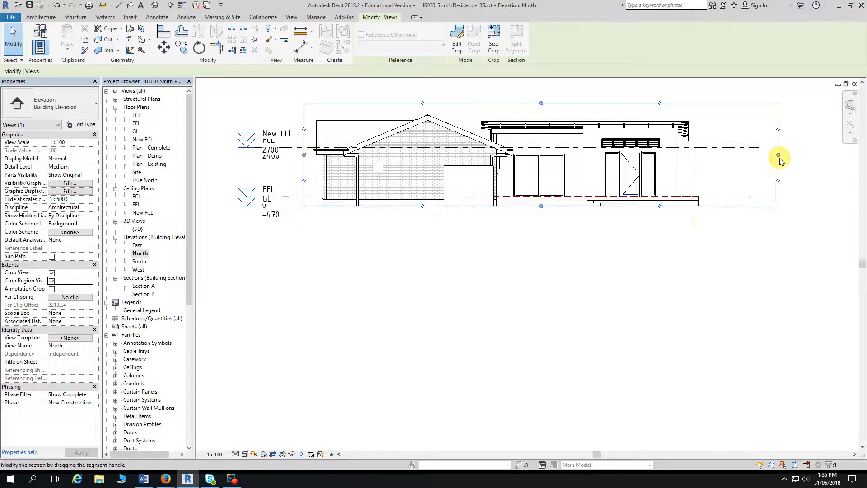
pyautogui.moveTo(779, 156); pyautogui.dragTo(716, 185)
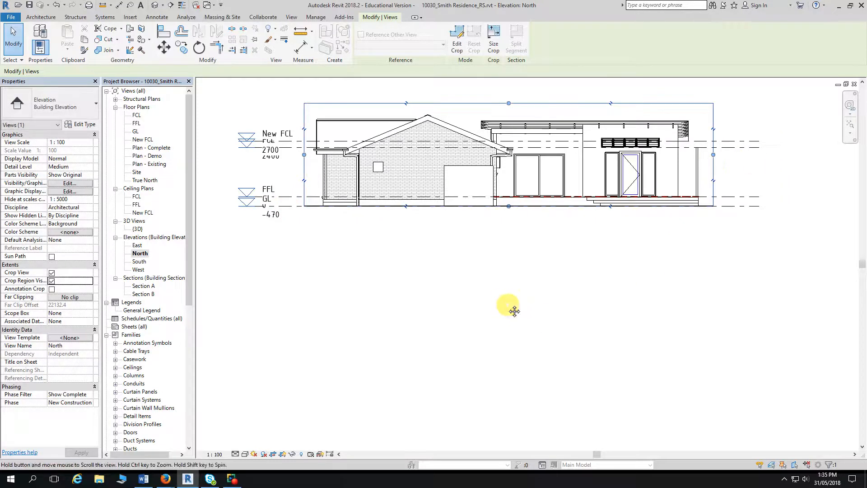
# Step: Inspect the North elevation's level heads, and switch to the A105 Elevations PDF in Firefox to compare their spacing and offset level lines
pyautogui.scroll(1, 537, 285)
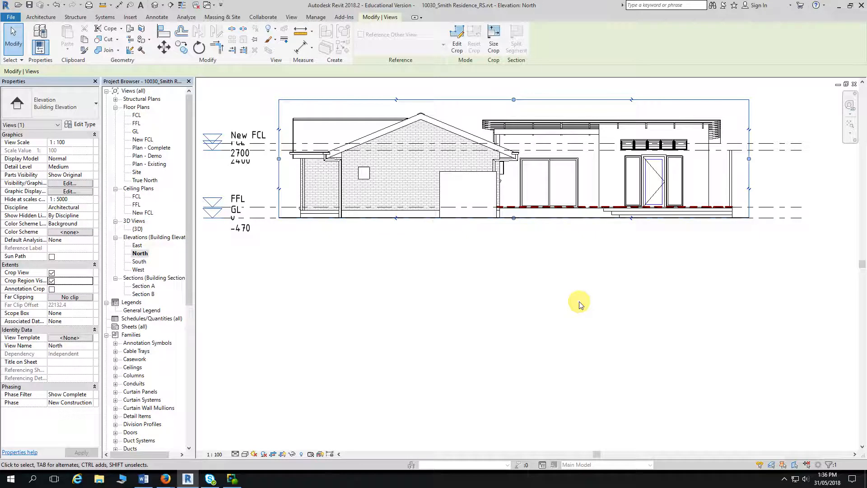
pyautogui.moveTo(435, 296); pyautogui.dragTo(536, 307, button='middle')
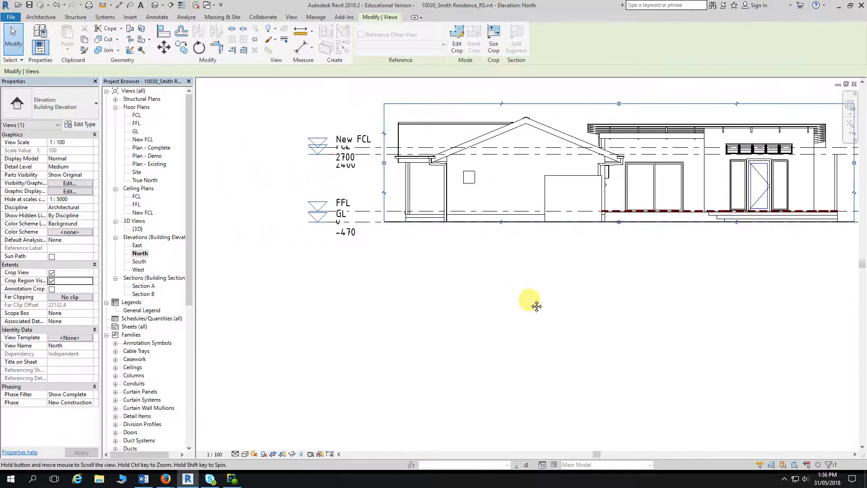
pyautogui.scroll(2, 312, 174)
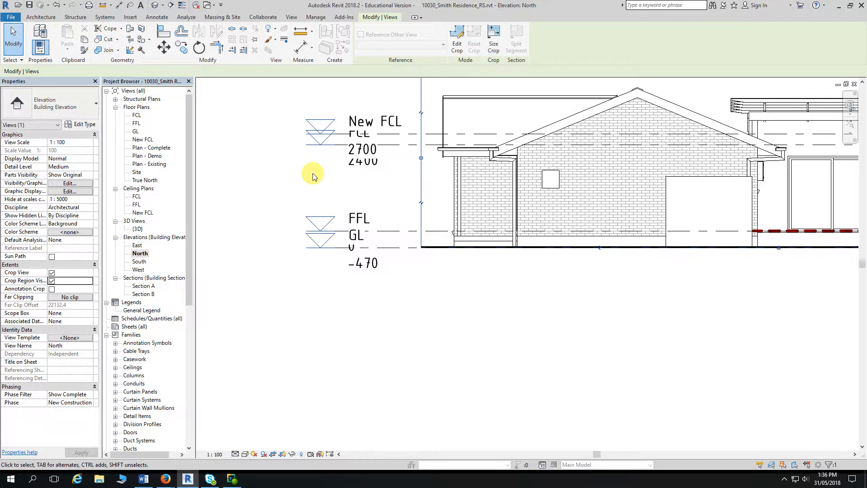
pyautogui.scroll(1, 313, 176)
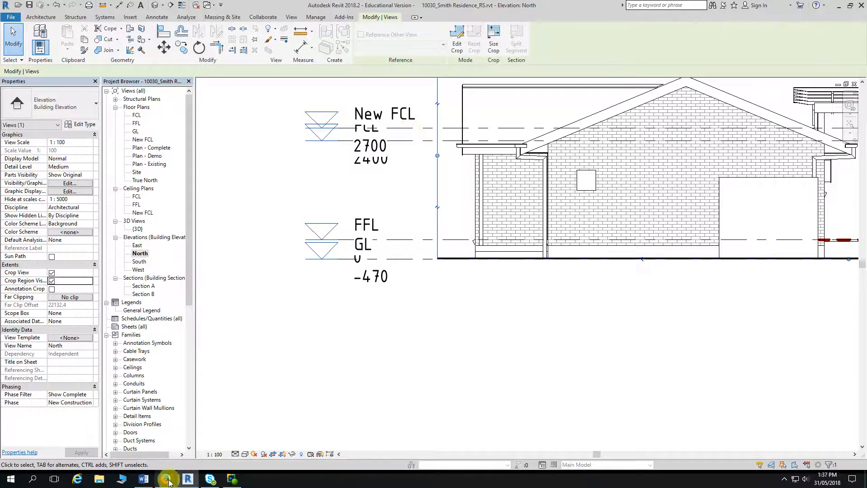
pyautogui.moveTo(167, 482)
pyautogui.click(236, 441)
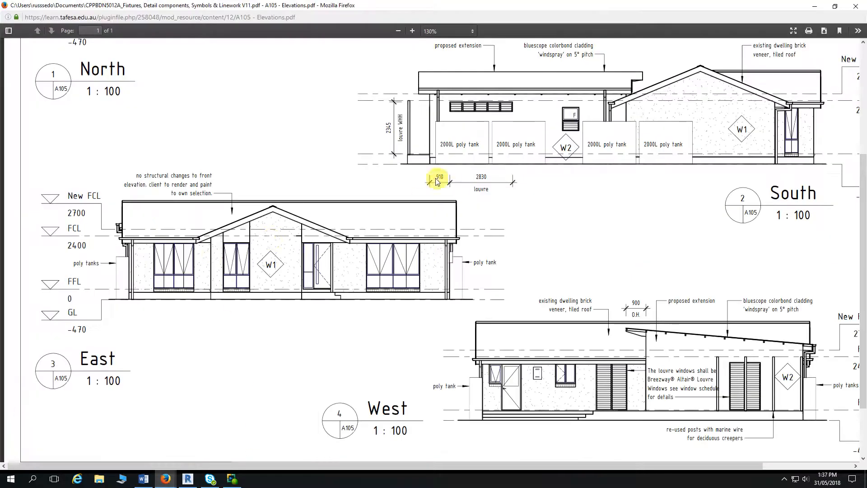
pyautogui.scroll(6, 267, 165)
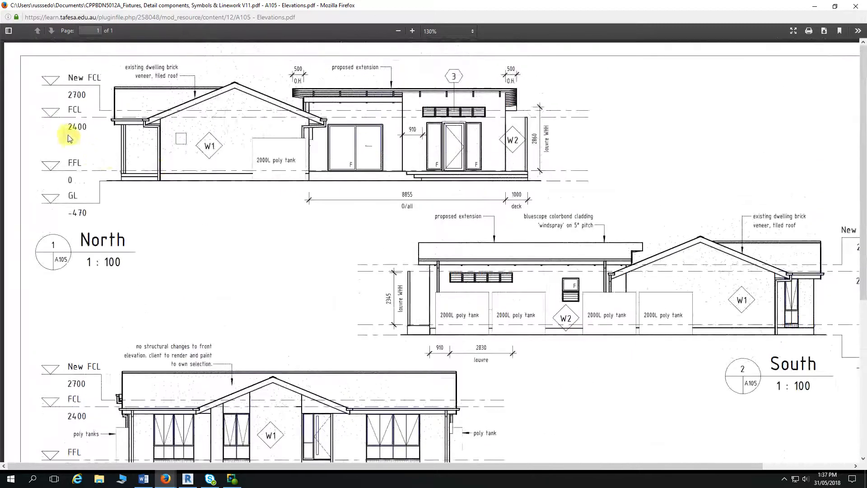
pyautogui.keyDown('ctrl'); pyautogui.scroll(8, 43, 145); pyautogui.keyUp('ctrl')
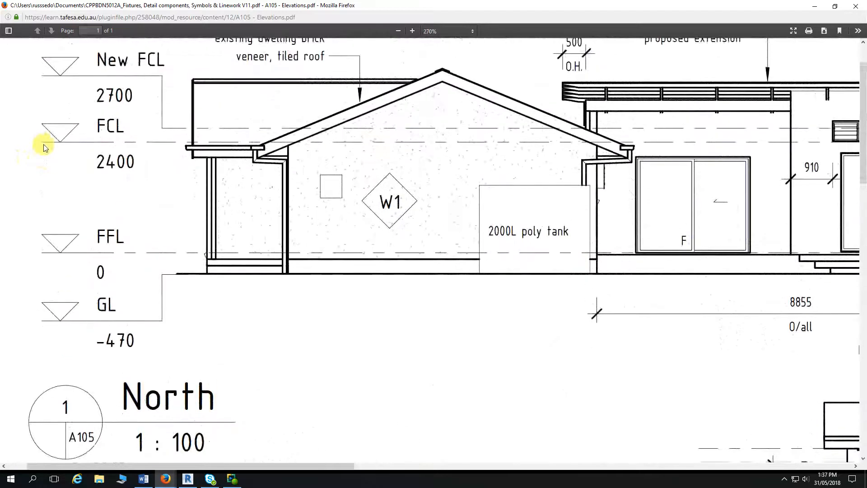
# Step: Check the level head spacing in the PDF, switch back to Revit and add an elbow to the New FCL level line
pyautogui.scroll(1, 43, 145)
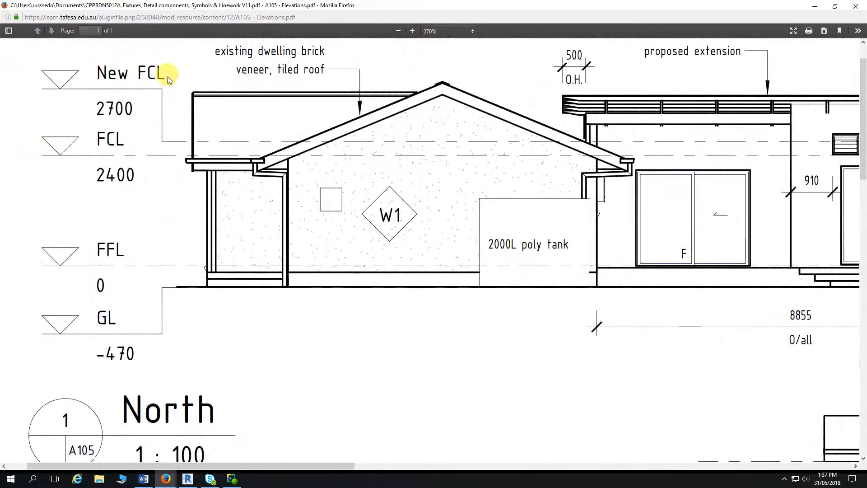
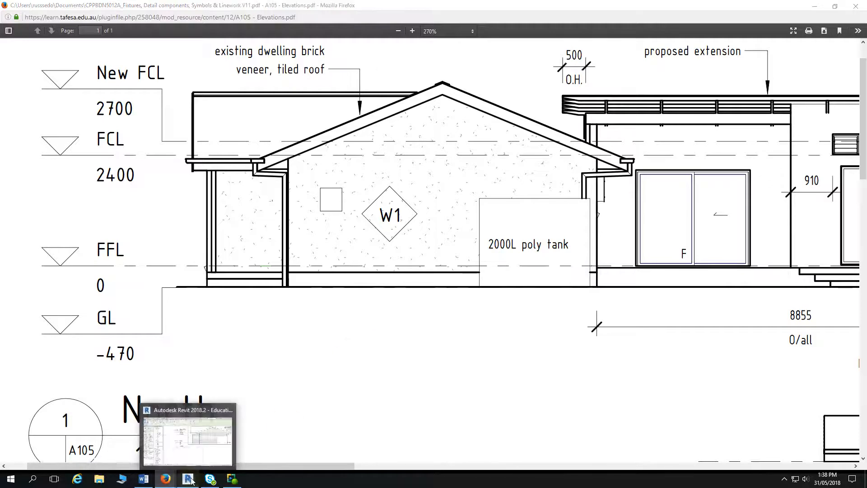
pyautogui.click(188, 480)
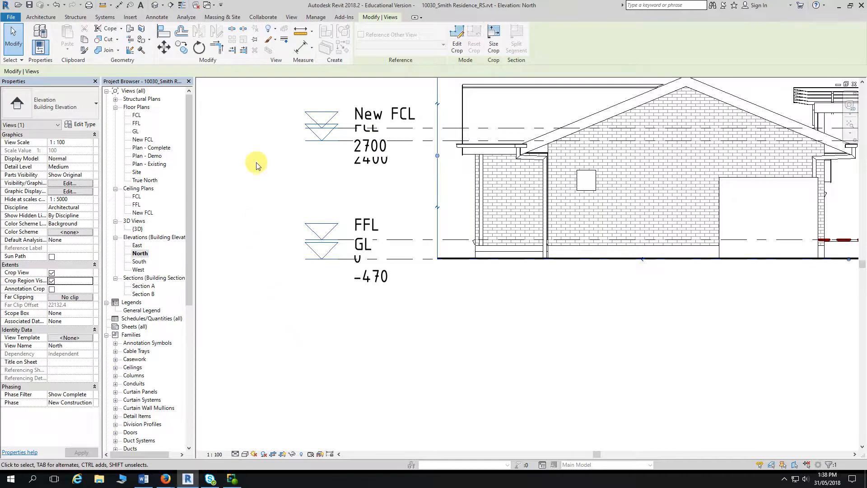
pyautogui.scroll(2, 256, 165)
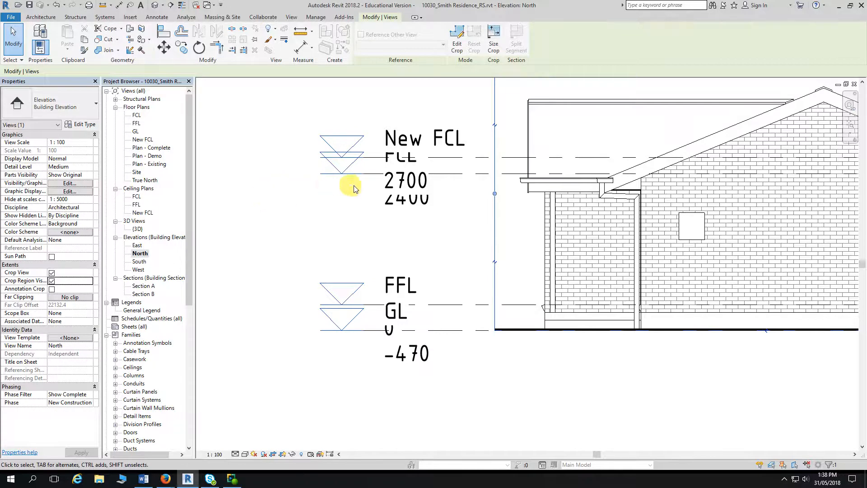
pyautogui.scroll(2, 406, 171)
pyautogui.moveTo(442, 170)
pyautogui.mouseDown(button='middle')
pyautogui.moveTo(464, 163)
pyautogui.moveTo(480, 132)
pyautogui.mouseUp(button='middle')
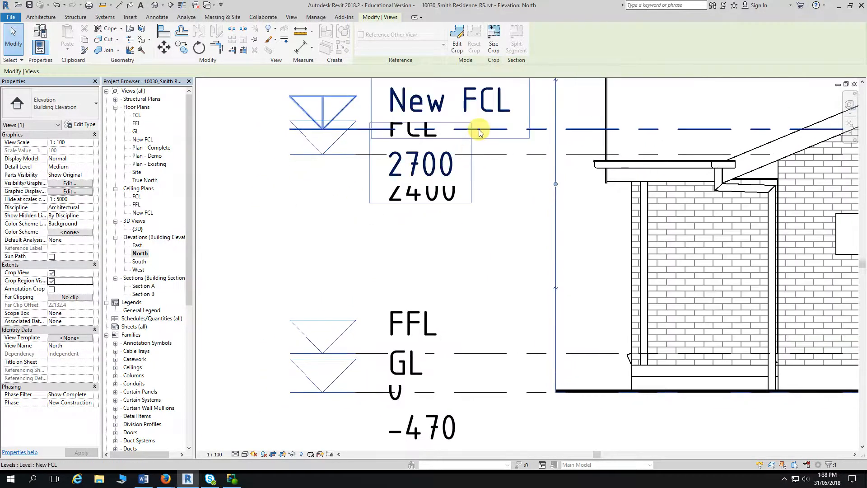
pyautogui.click(481, 131)
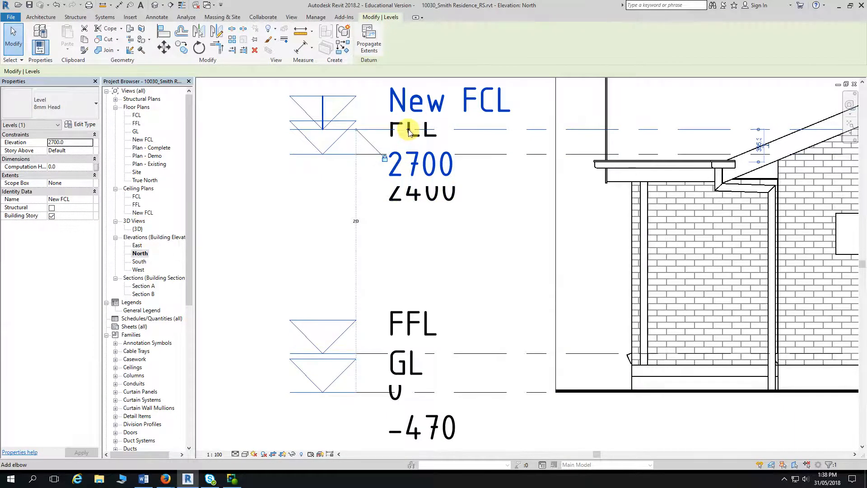
pyautogui.scroll(2, 409, 131)
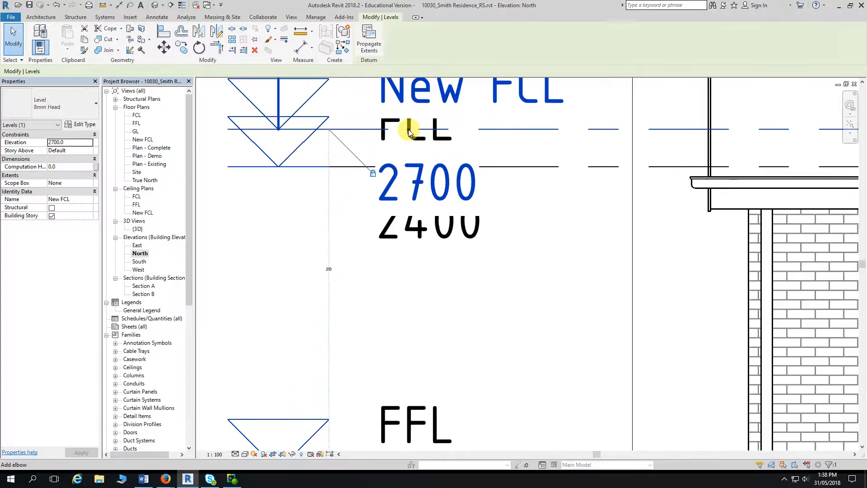
pyautogui.click(408, 130)
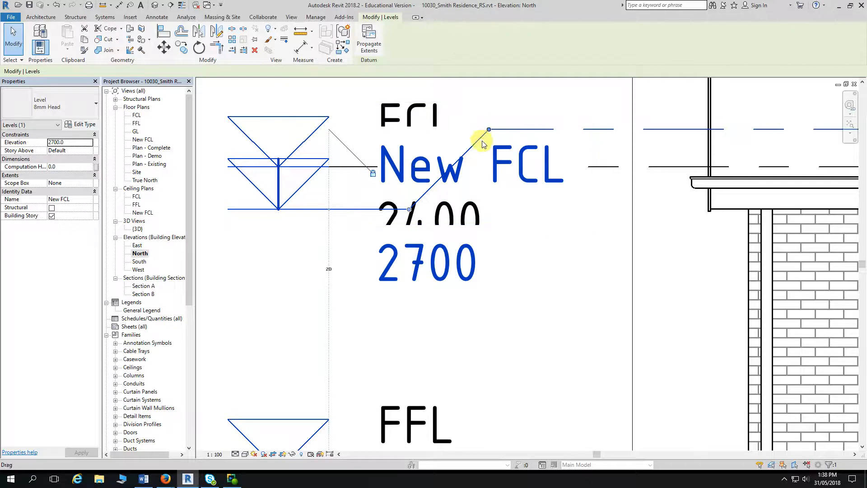
# Step: Raise the New FCL level head on its elbow so it sits clear above the FCL head
pyautogui.scroll(-1, 466, 166)
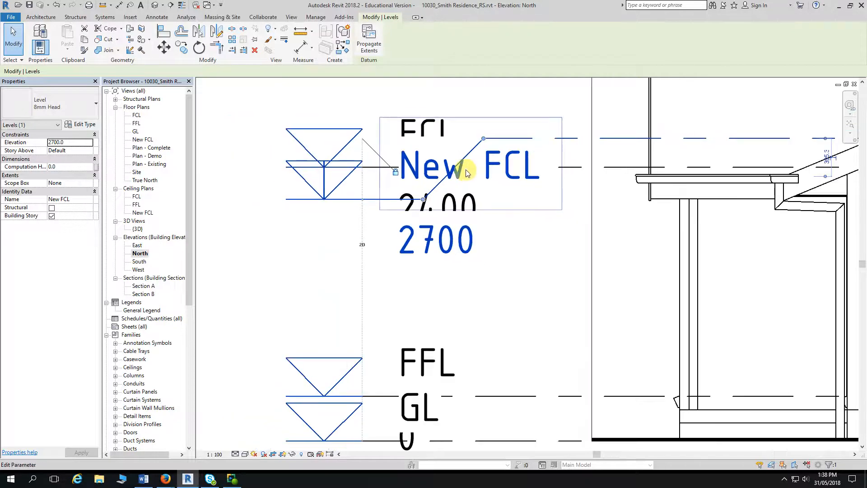
pyautogui.moveTo(469, 179); pyautogui.dragTo(455, 242, button='middle')
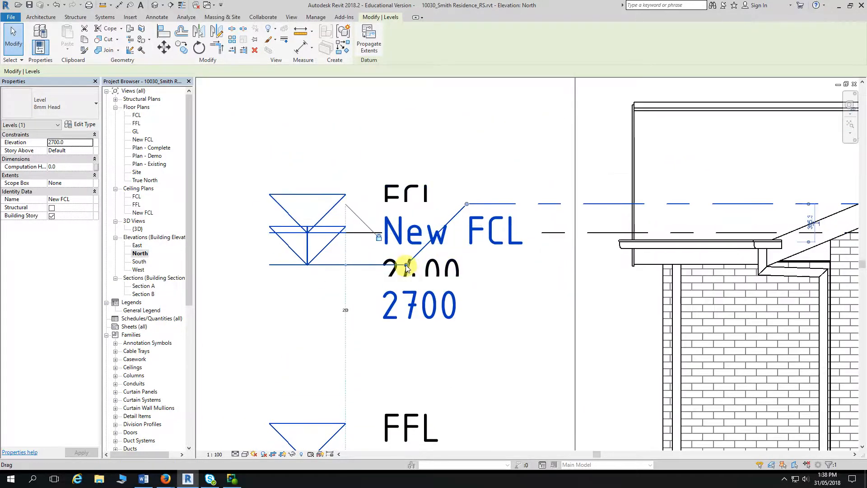
pyautogui.moveTo(406, 266); pyautogui.dragTo(406, 111)
pyautogui.scroll(-3, 406, 127)
pyautogui.click(290, 127)
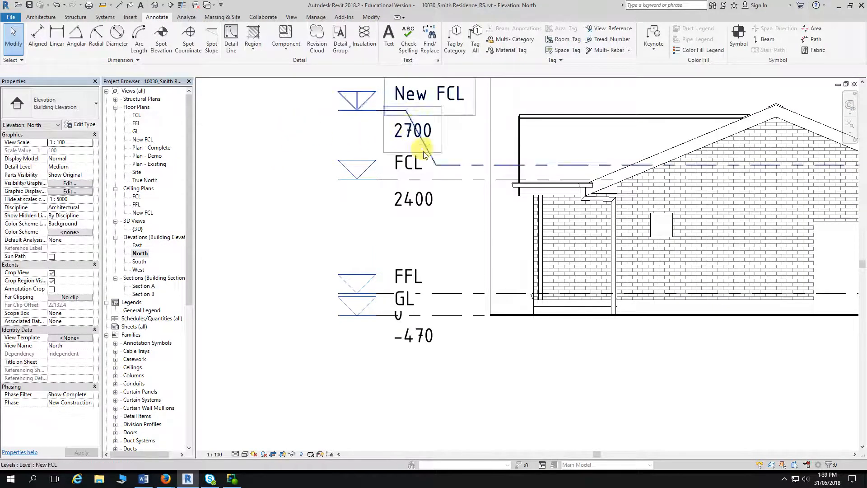
# Step: Straighten the New FCL elbow into a vertical offset just outside the crop region
pyautogui.click(436, 165)
pyautogui.moveTo(436, 165); pyautogui.dragTo(456, 165)
pyautogui.moveTo(424, 128); pyautogui.dragTo(459, 111)
pyautogui.click(468, 370)
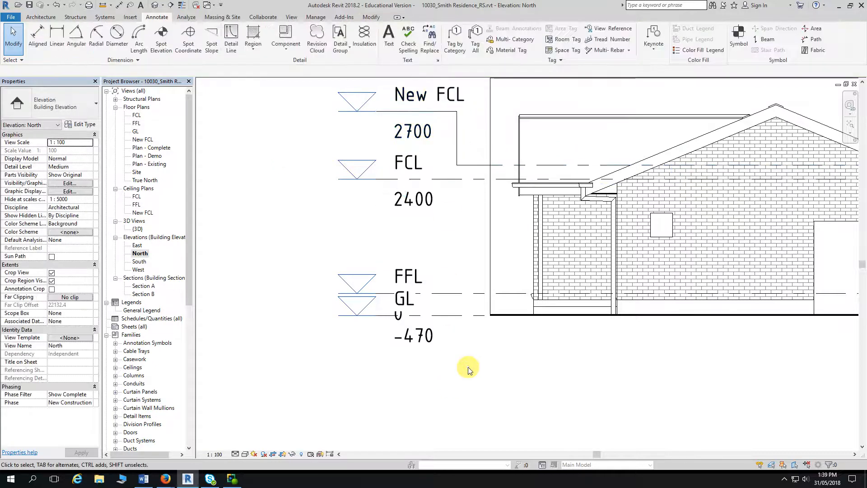
# Step: Add an elbow to the GL level line so its head drops clear below the FFL head
pyautogui.scroll(-2, 470, 367)
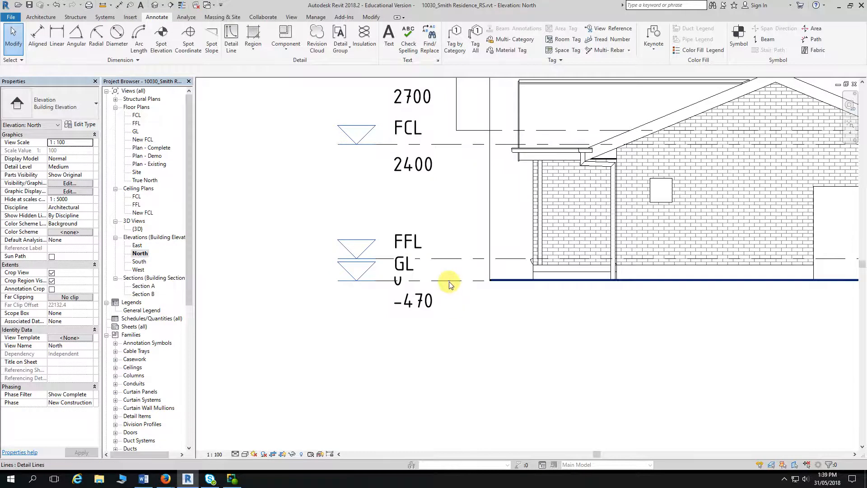
pyautogui.scroll(3, 370, 289)
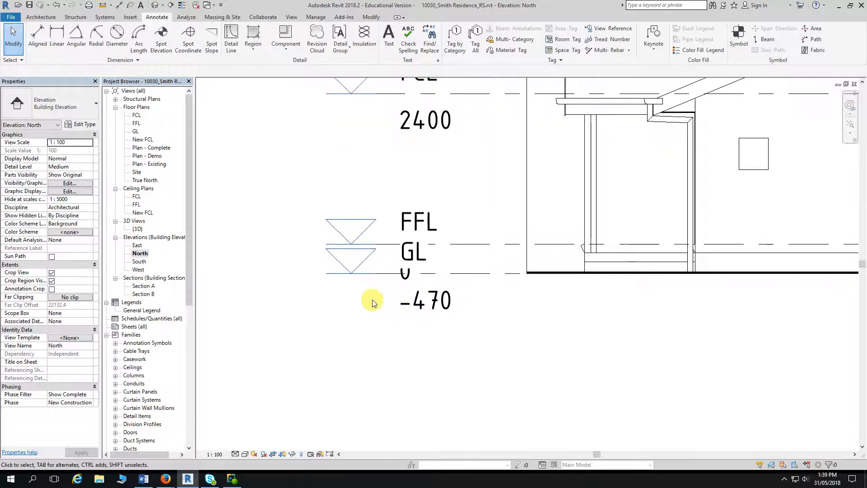
pyautogui.click(384, 275)
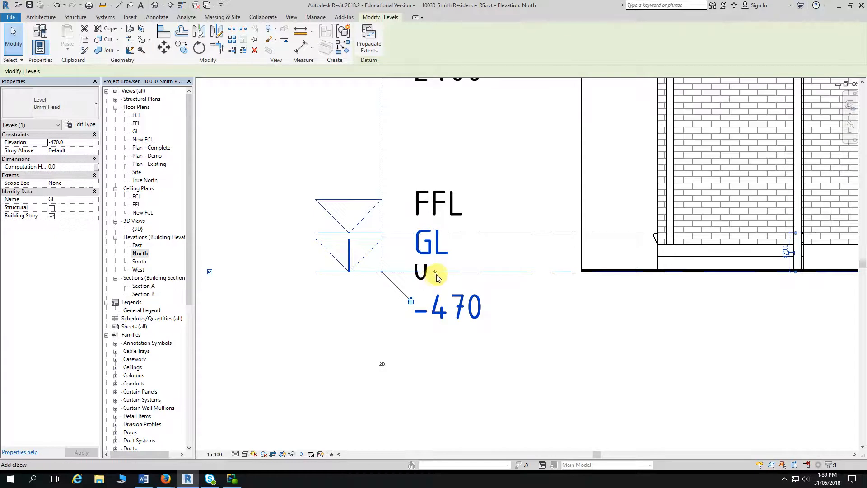
pyautogui.moveTo(436, 275); pyautogui.dragTo(467, 280)
pyautogui.scroll(-4, 476, 262)
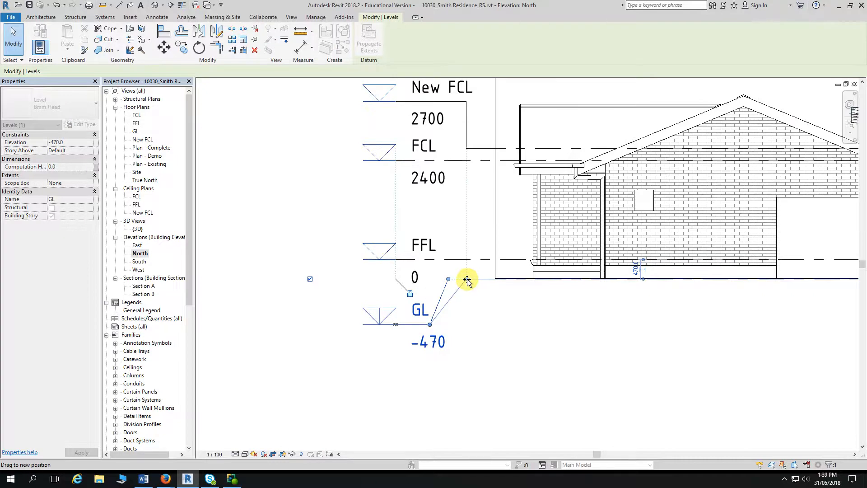
# Step: Align the GL elbow vertically under the New FCL elbow, keeping the GL head clear below FFL's 0 label
pyautogui.moveTo(467, 280); pyautogui.dragTo(468, 280)
pyautogui.moveTo(468, 280); pyautogui.dragTo(466, 280)
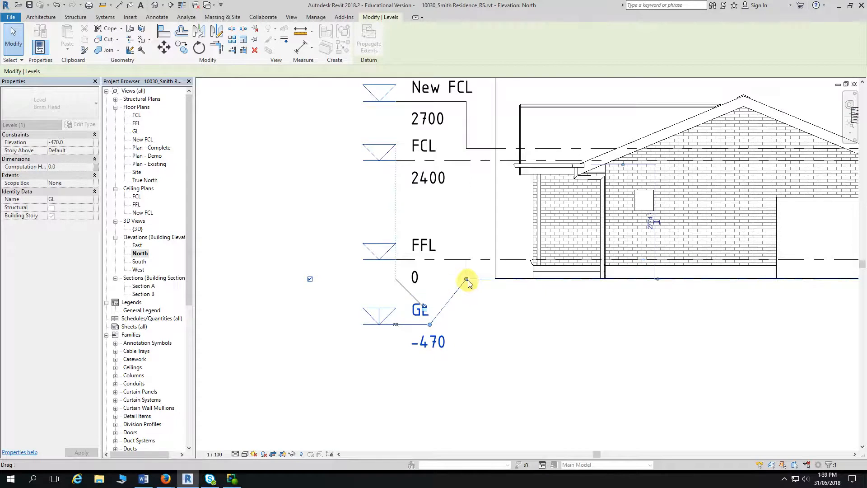
pyautogui.moveTo(430, 325); pyautogui.dragTo(473, 318)
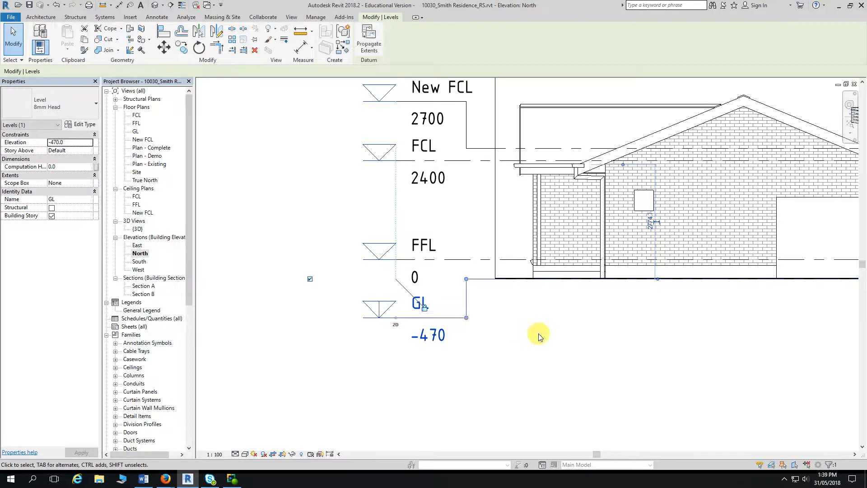
pyautogui.click(546, 335)
# Step: Hide the Room Separation line category in the North elevation, using the red dashed line along the extension's floor level
pyautogui.scroll(-2, 555, 341)
pyautogui.moveTo(567, 348)
pyautogui.mouseDown(button='middle')
pyautogui.moveTo(440, 348)
pyautogui.moveTo(444, 295)
pyautogui.mouseUp(button='middle')
pyautogui.scroll(-2, 447, 325)
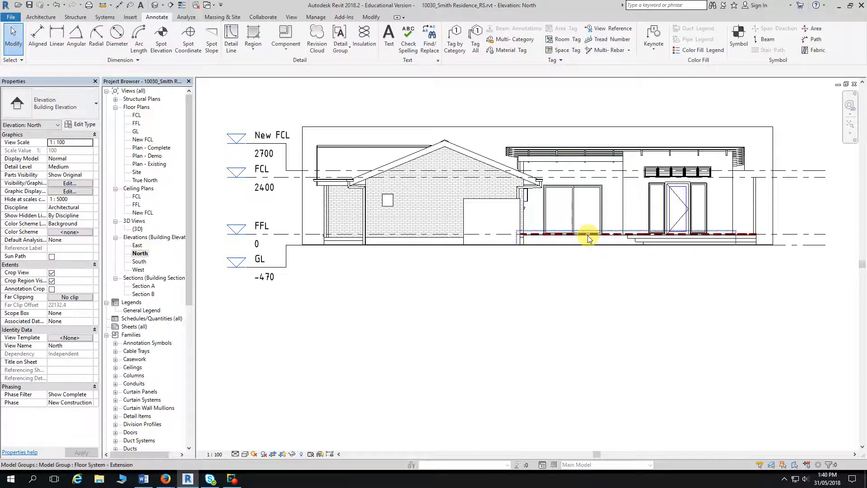
pyautogui.scroll(3, 559, 244)
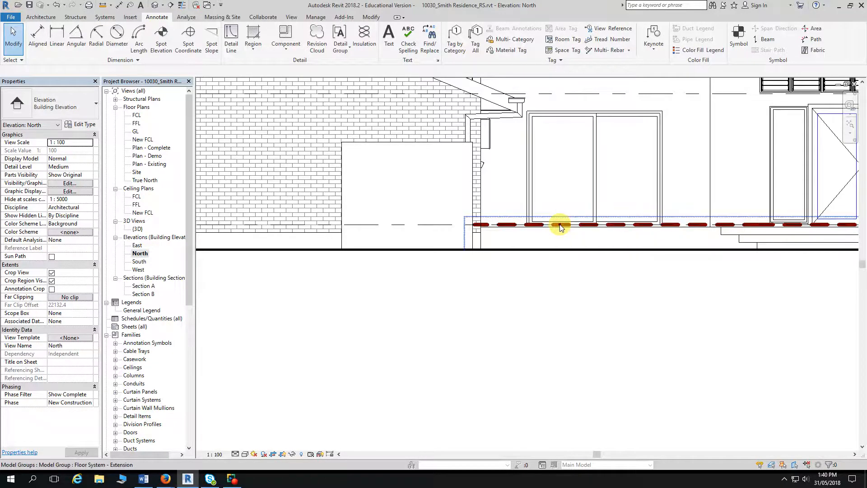
pyautogui.click(560, 225)
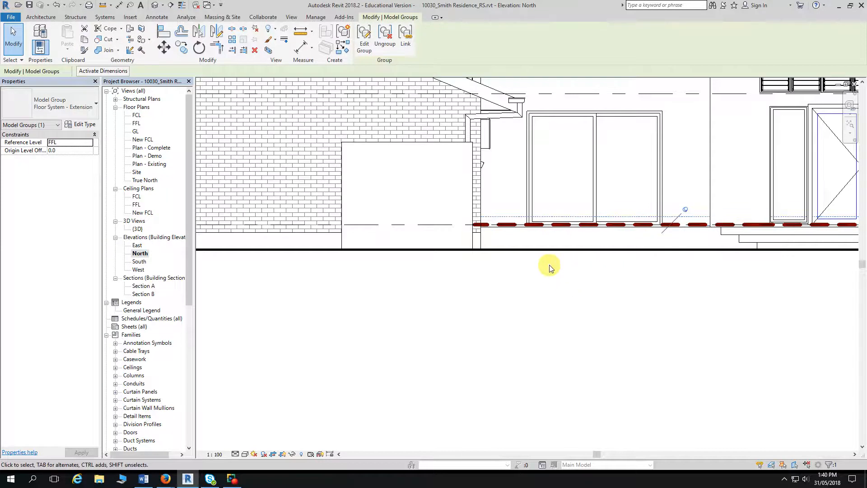
pyautogui.click(553, 283)
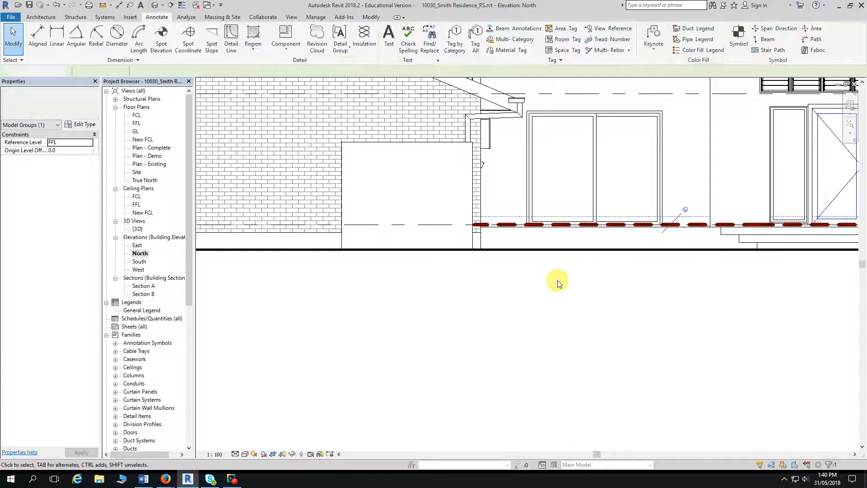
pyautogui.click(562, 225)
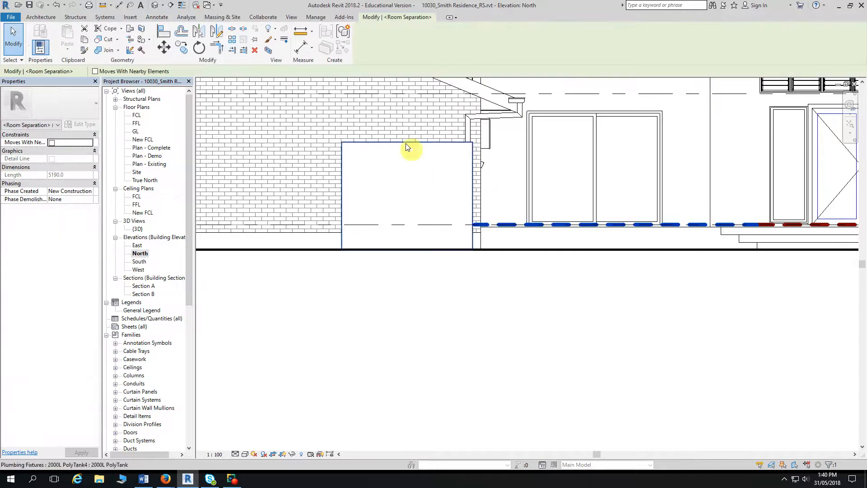
pyautogui.click(275, 30)
pyautogui.click(271, 61)
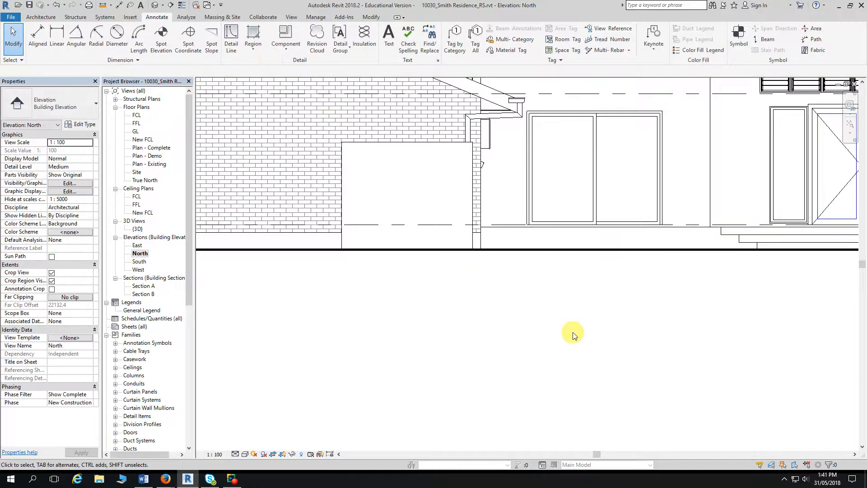
# Step: Open the Visibility/Graphic Overrides for the North elevation, review the model categories and close them without changes
pyautogui.scroll(-3, 575, 331)
pyautogui.scroll(-2, 575, 328)
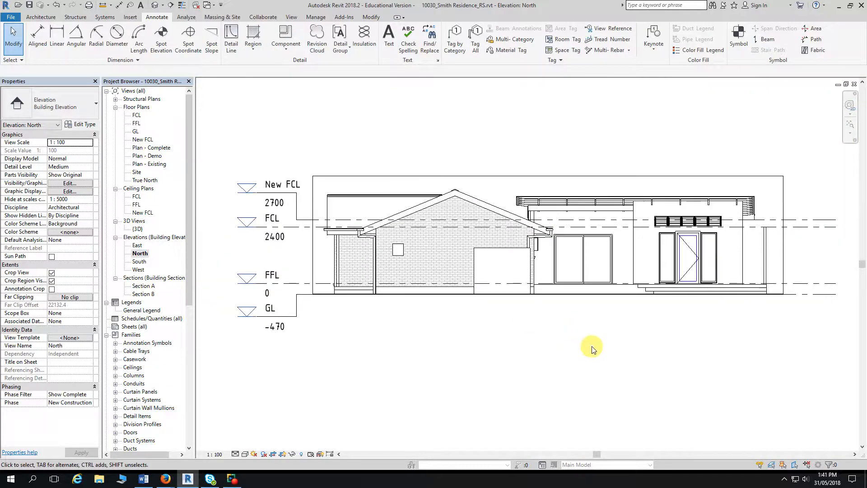
pyautogui.scroll(-1, 593, 347)
pyautogui.moveTo(593, 347); pyautogui.dragTo(568, 304, button='middle')
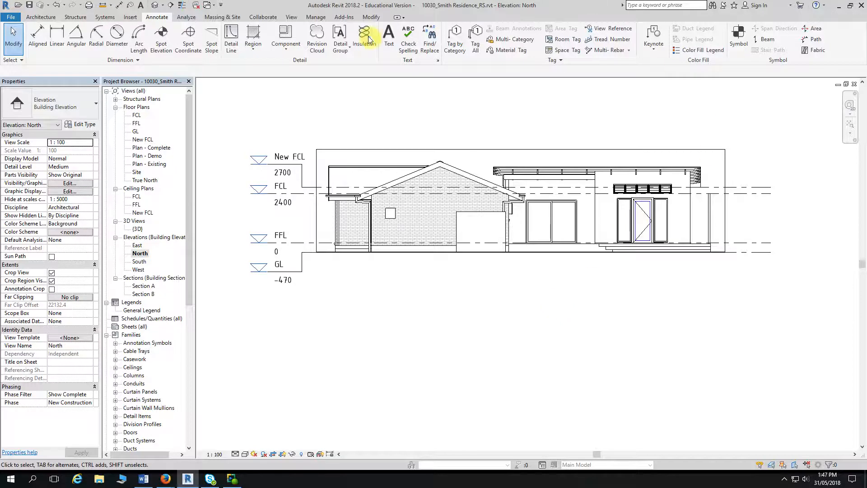
pyautogui.click(291, 17)
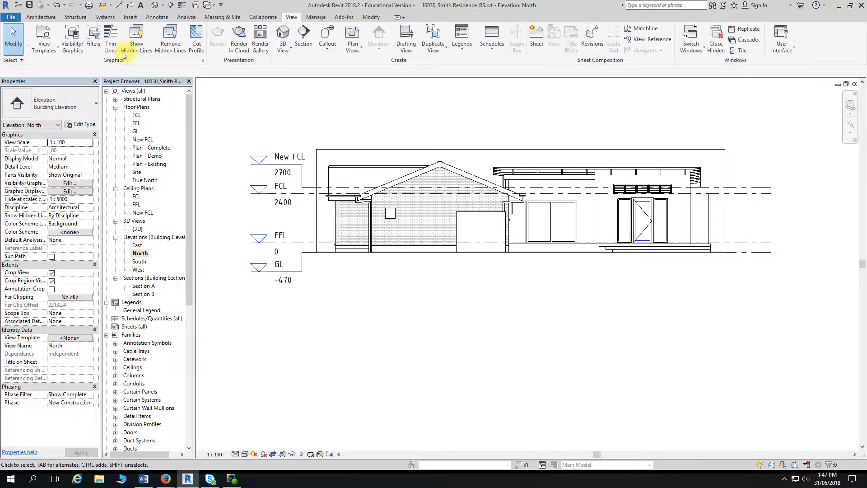
pyautogui.click(72, 44)
pyautogui.moveTo(309, 26); pyautogui.dragTo(542, 30)
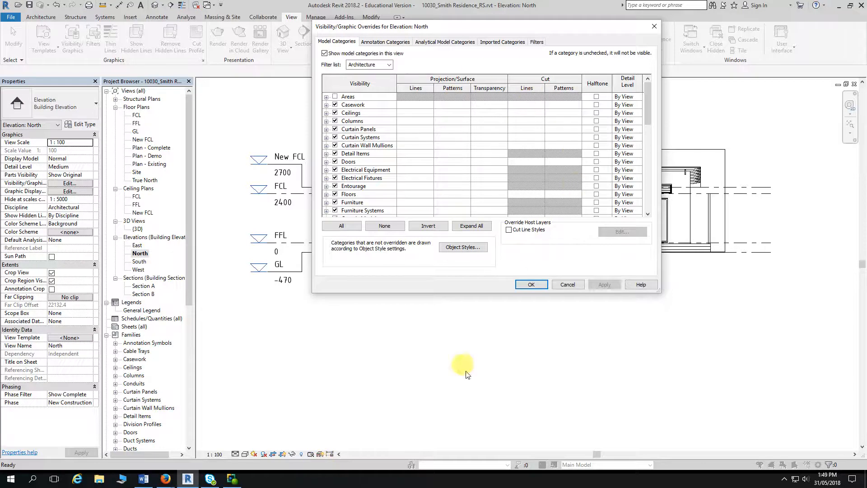
pyautogui.click(654, 26)
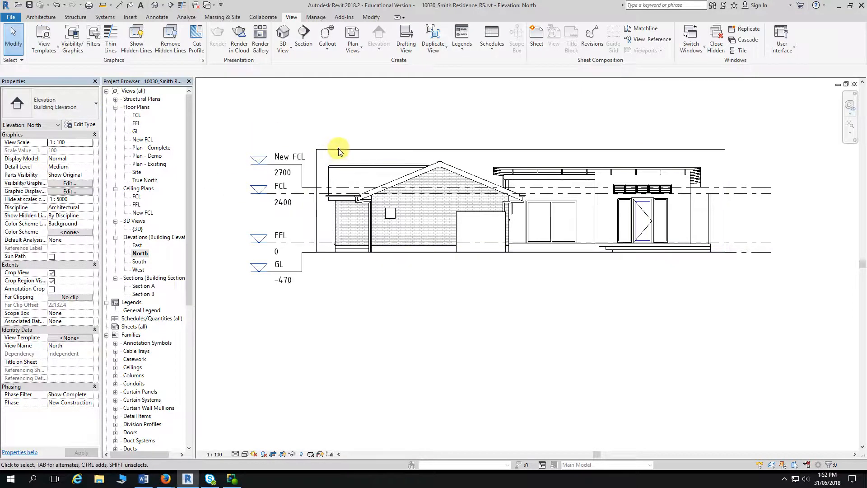
# Step: Create a view template named Elevations RS from the North elevation
pyautogui.rightClick(139, 255)
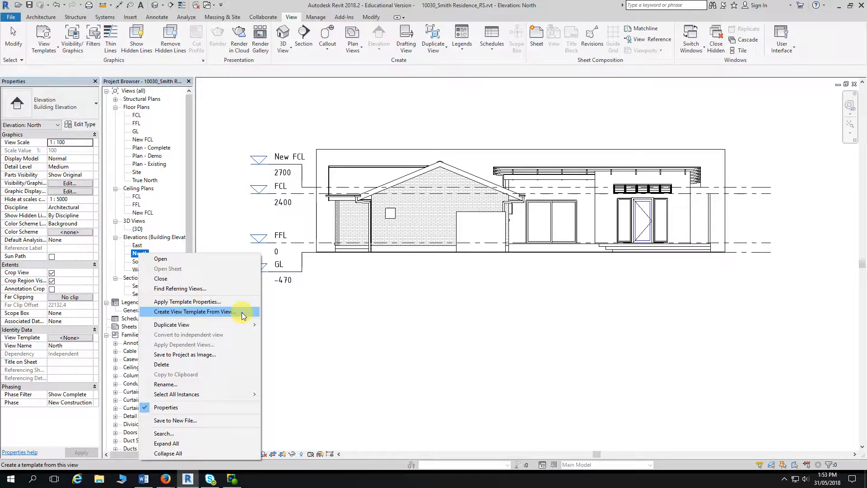
pyautogui.click(193, 318)
pyautogui.moveTo(570, 53); pyautogui.dragTo(527, 91)
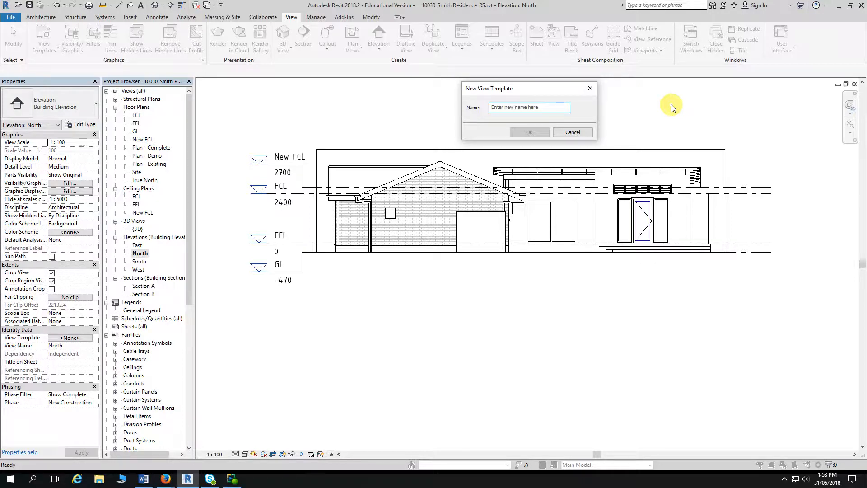
pyautogui.write('Elev')
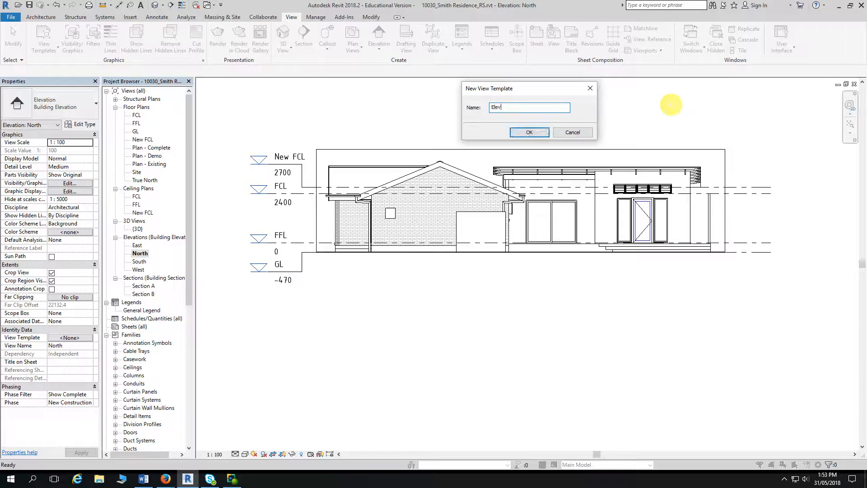
pyautogui.write('ations RS')
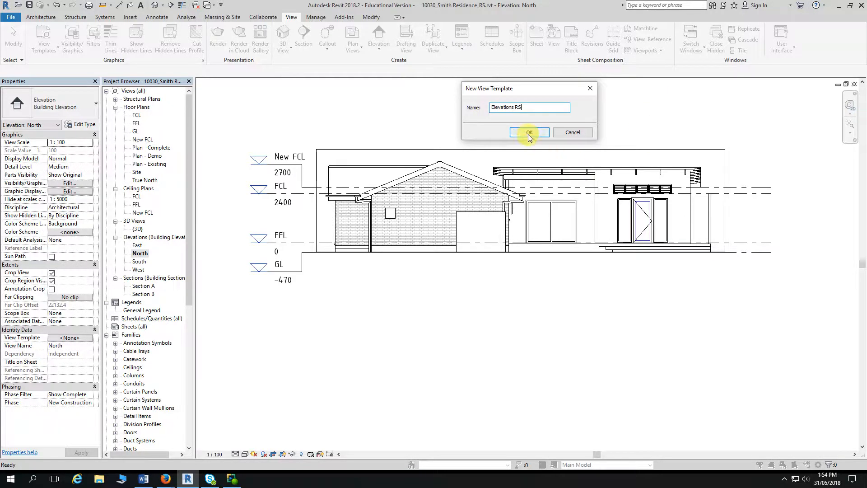
pyautogui.click(546, 132)
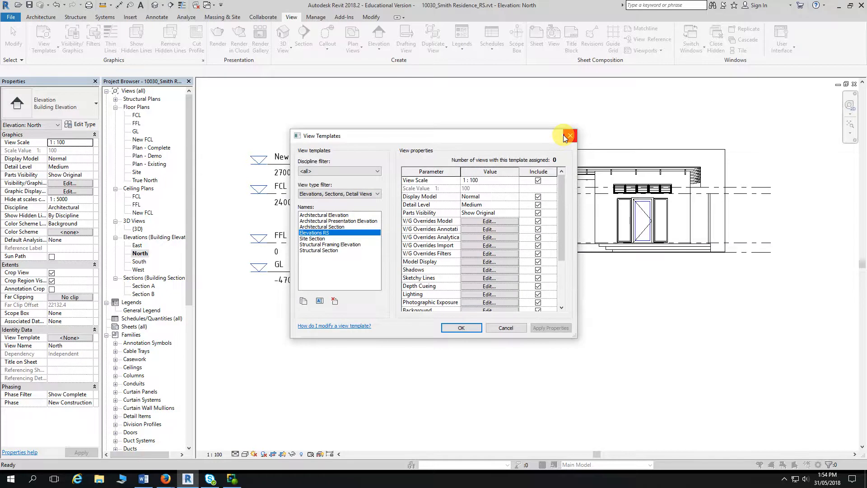
pyautogui.moveTo(501, 140); pyautogui.dragTo(559, 44)
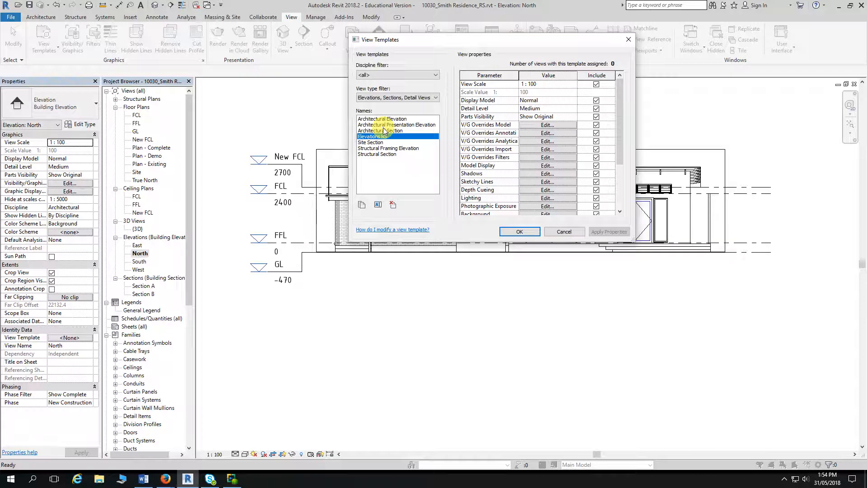
# Step: Filter the view templates to the Architectural discipline, keeping the Elevations, Sections, Detail Views type, and select the Elevations RS template
pyautogui.click(376, 74)
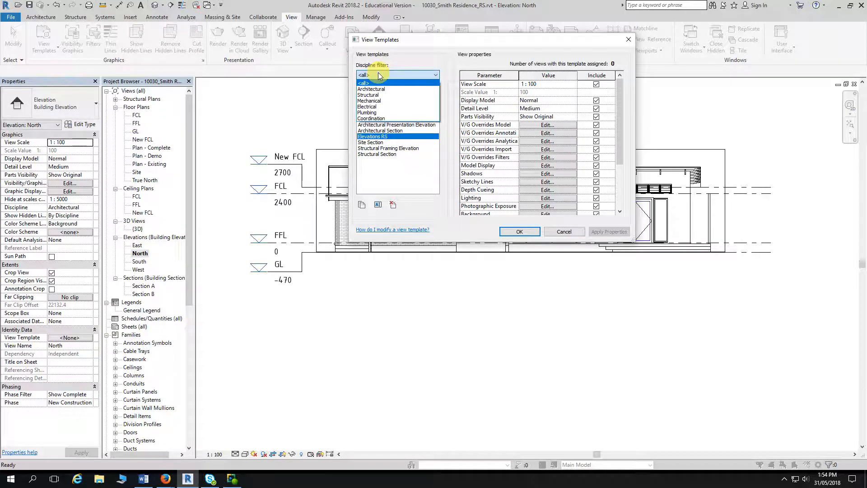
pyautogui.click(379, 89)
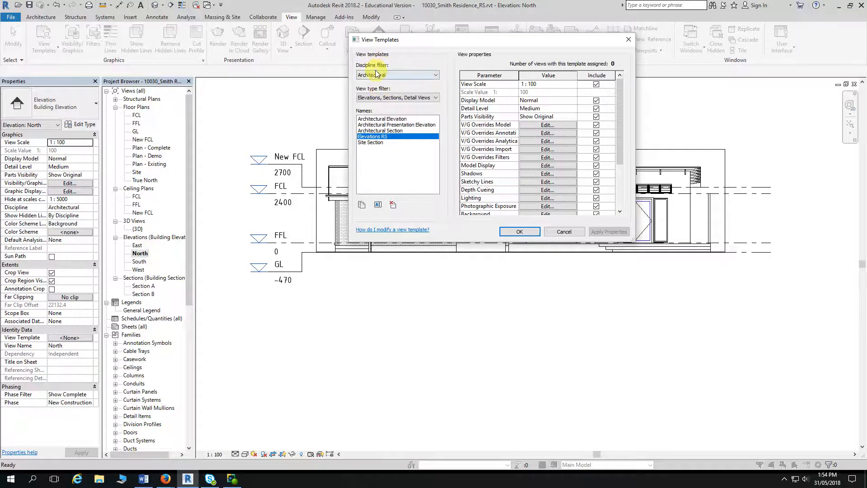
pyautogui.click(389, 100)
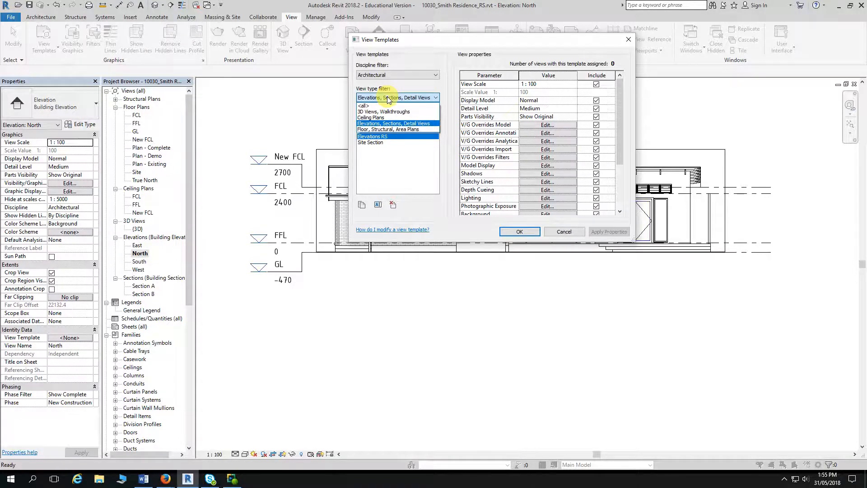
pyautogui.click(387, 99)
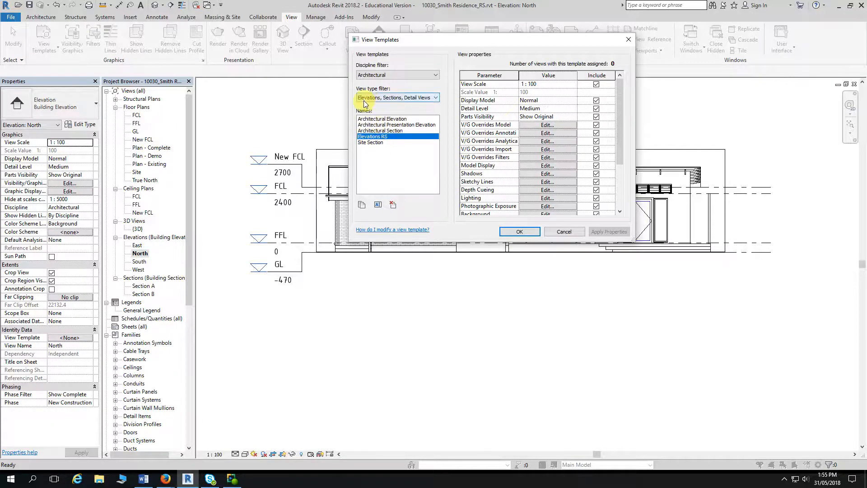
pyautogui.click(375, 143)
pyautogui.click(374, 136)
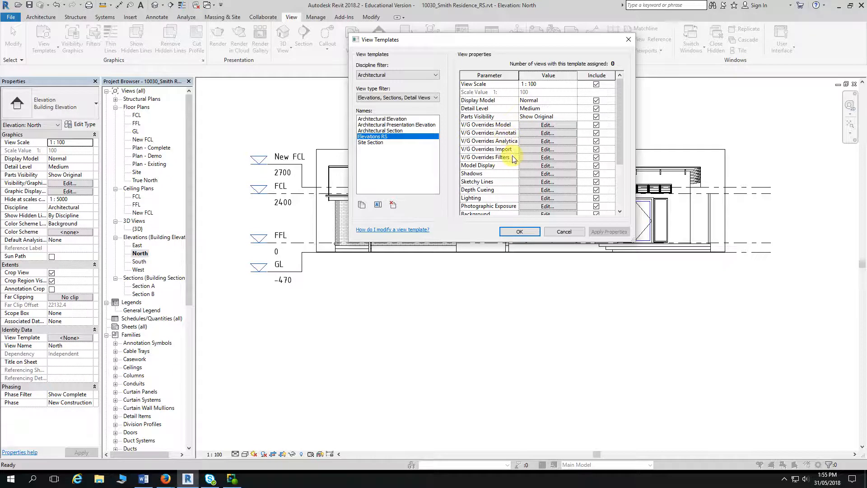
# Step: Review the Elevations RS template's model category overrides and its full list of view properties, and accept the template without changes
pyautogui.click(545, 127)
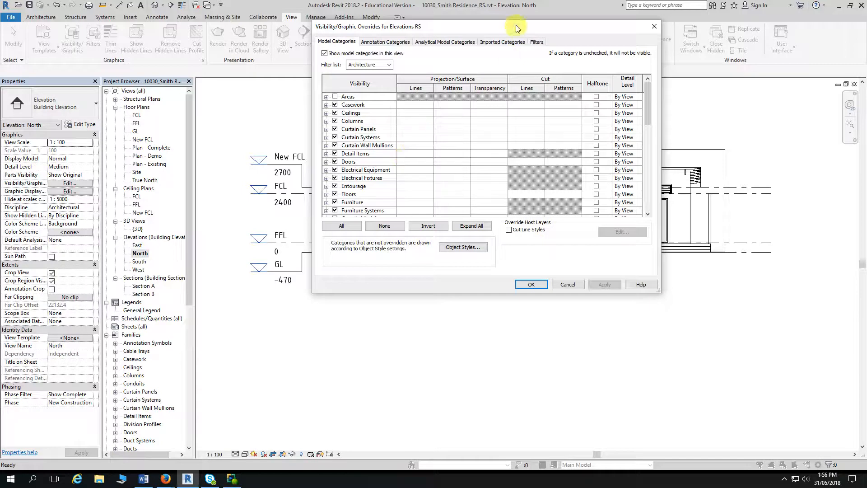
pyautogui.moveTo(517, 25); pyautogui.dragTo(557, 39)
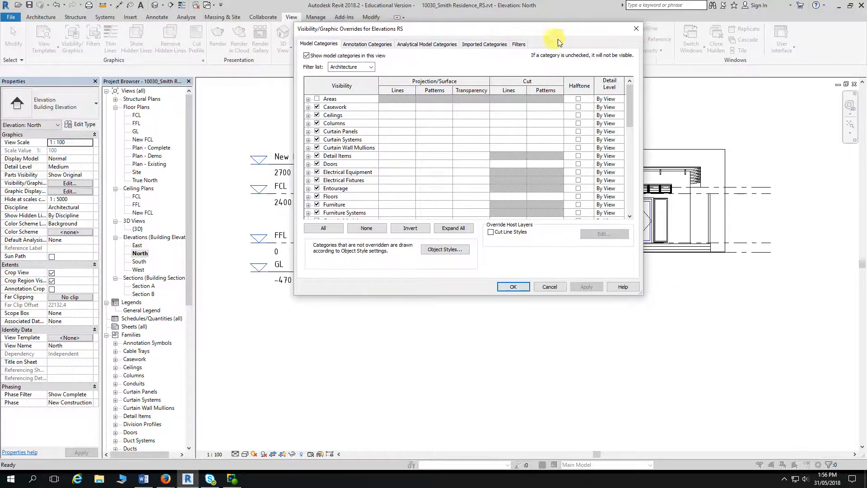
pyautogui.click(638, 31)
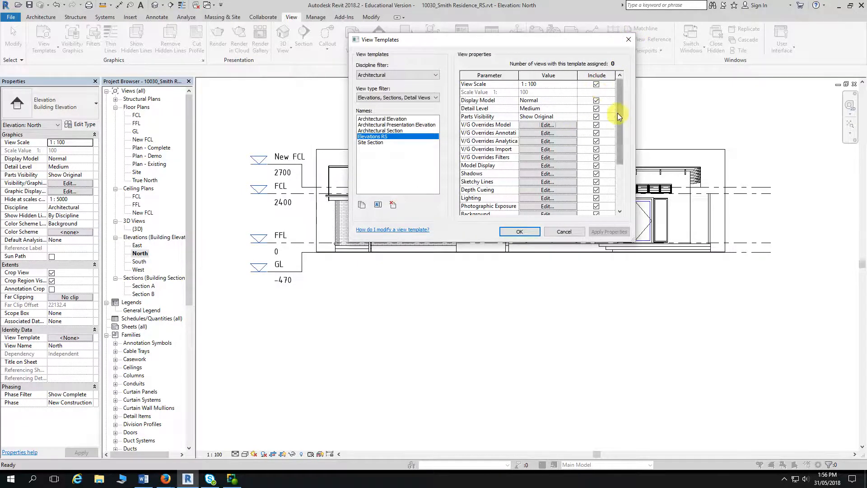
pyautogui.moveTo(618, 116); pyautogui.dragTo(620, 158)
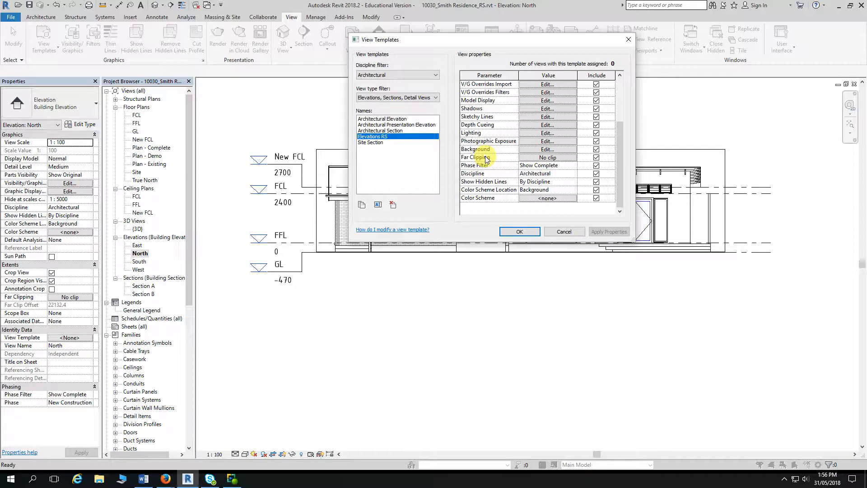
pyautogui.scroll(3, 557, 106)
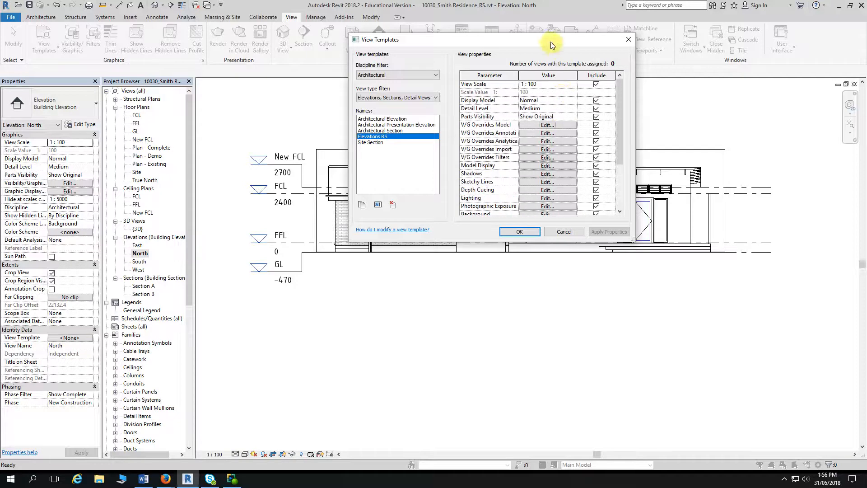
pyautogui.moveTo(537, 41); pyautogui.dragTo(560, 40)
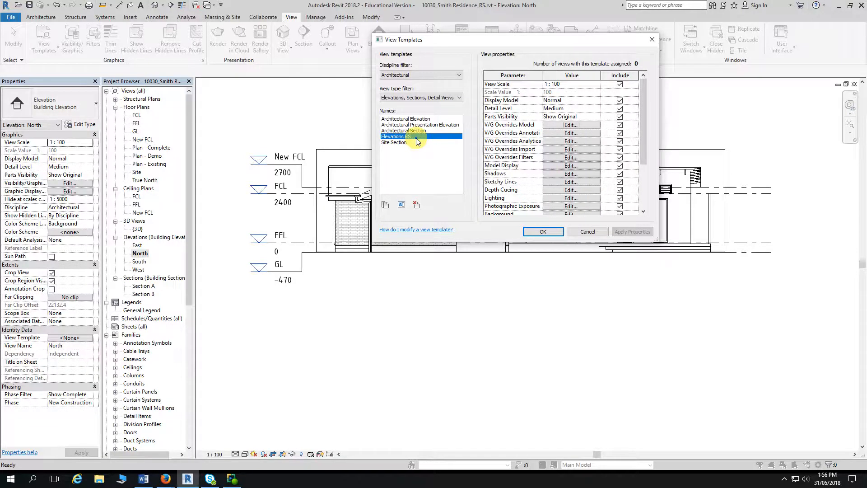
pyautogui.click(544, 231)
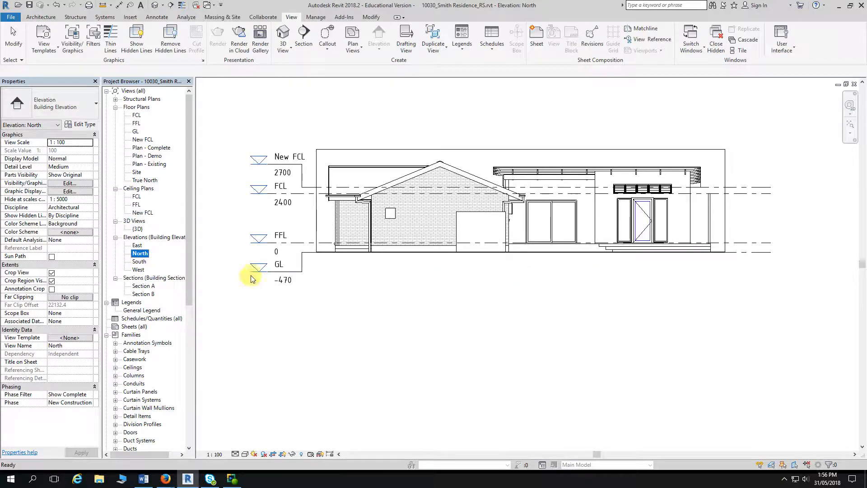
# Step: Open the South elevation and assign the Elevations RS view template to it
pyautogui.doubleClick(140, 262)
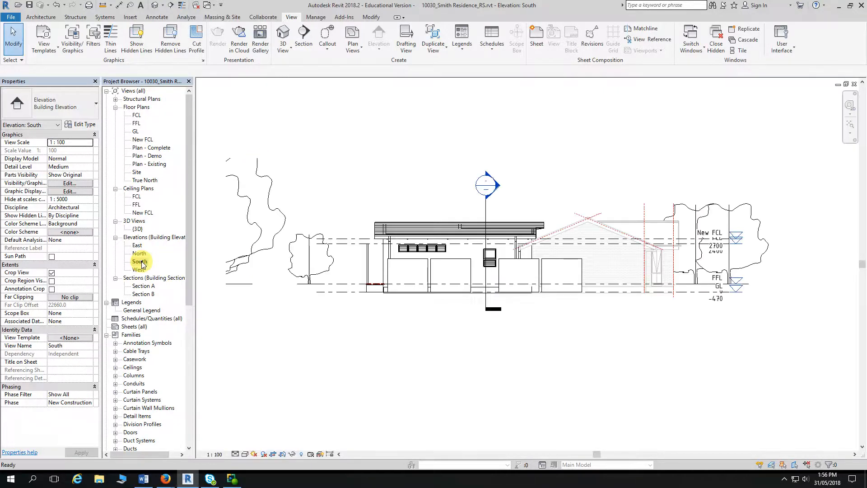
pyautogui.moveTo(383, 339)
pyautogui.mouseDown(button='middle')
pyautogui.moveTo(386, 296)
pyautogui.moveTo(377, 292)
pyautogui.mouseUp(button='middle')
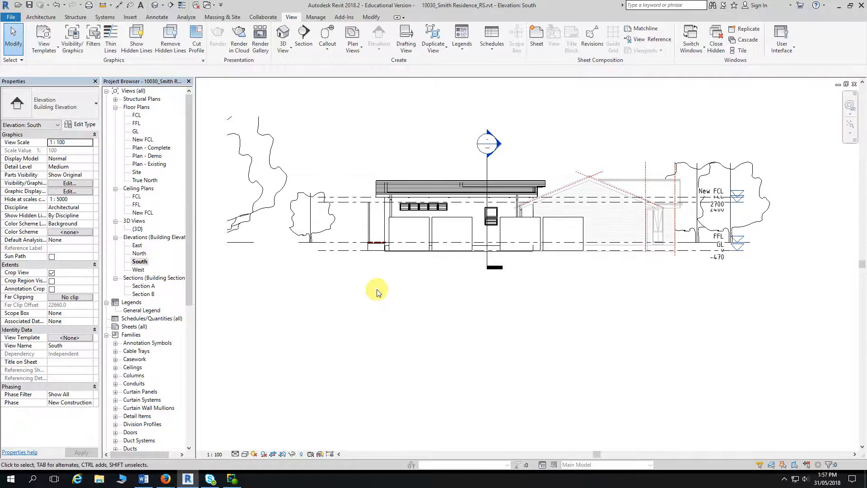
pyautogui.moveTo(377, 290); pyautogui.dragTo(396, 281, button='middle')
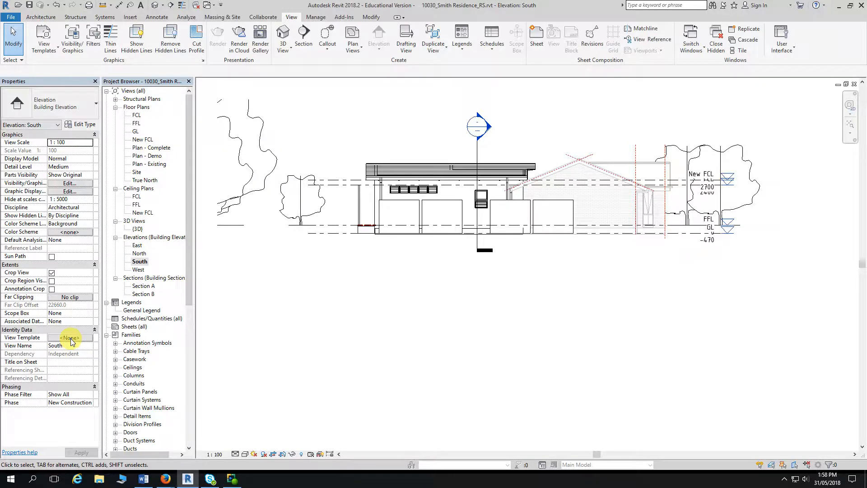
pyautogui.click(70, 338)
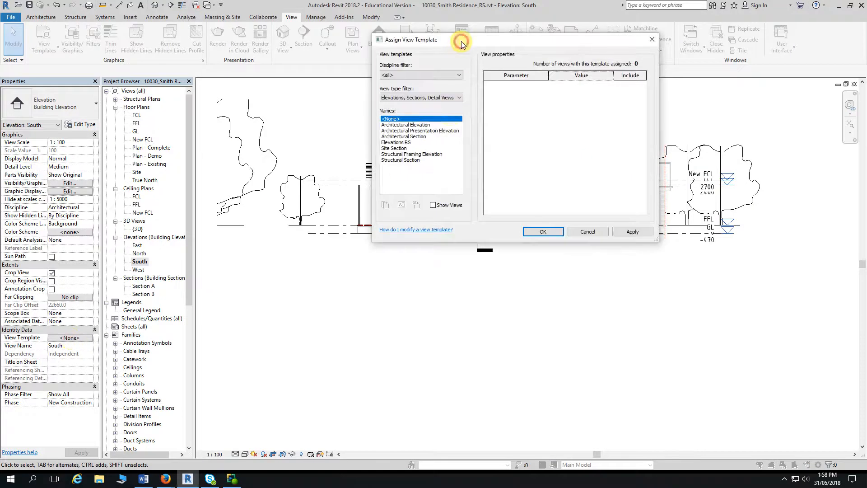
pyautogui.moveTo(462, 43); pyautogui.dragTo(454, 41)
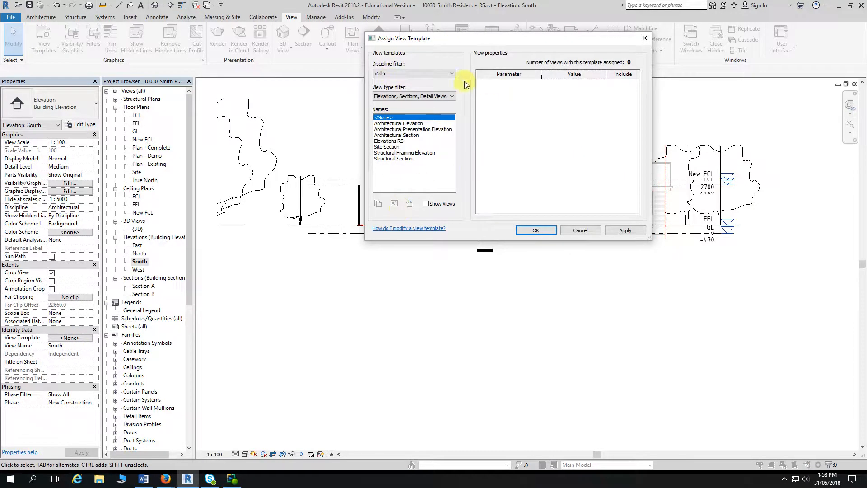
pyautogui.click(389, 141)
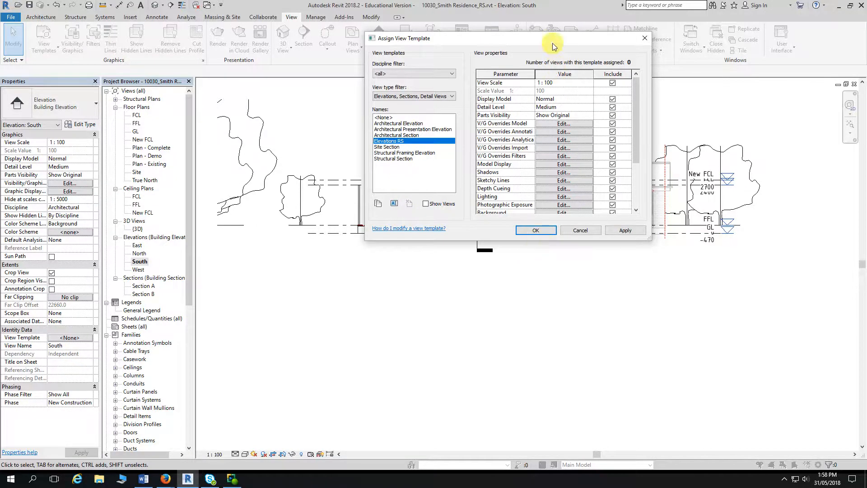
pyautogui.moveTo(552, 41); pyautogui.dragTo(242, 26)
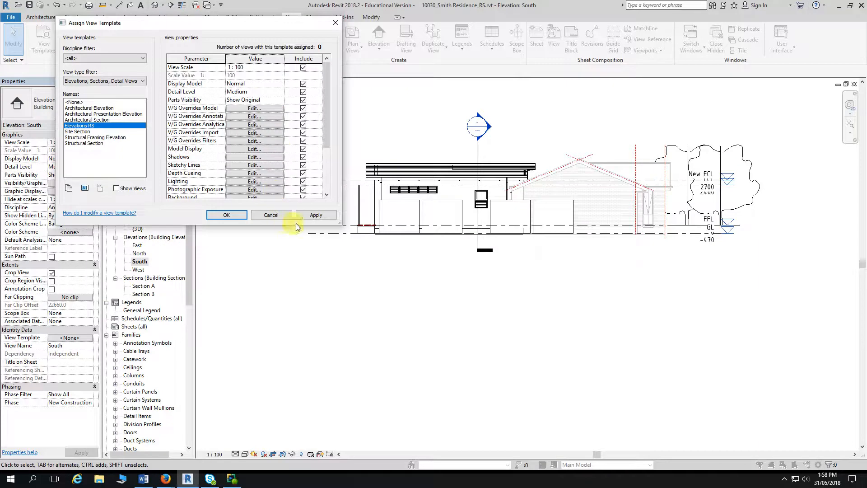
pyautogui.click(315, 214)
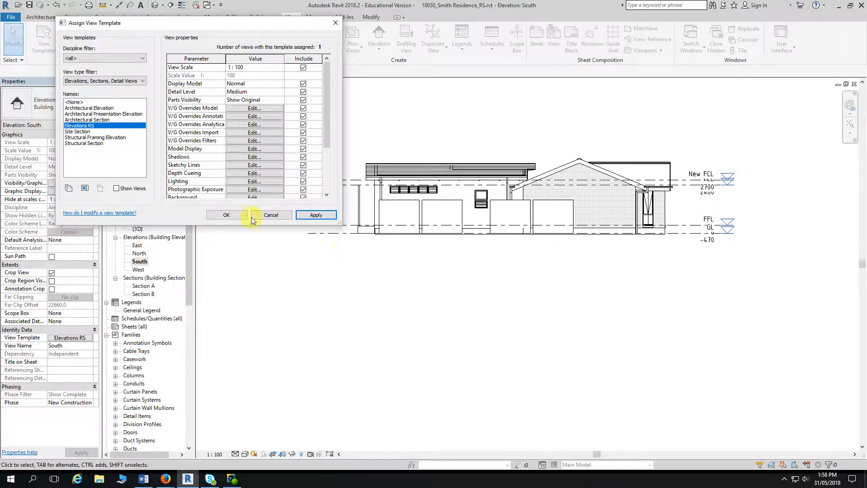
pyautogui.click(219, 215)
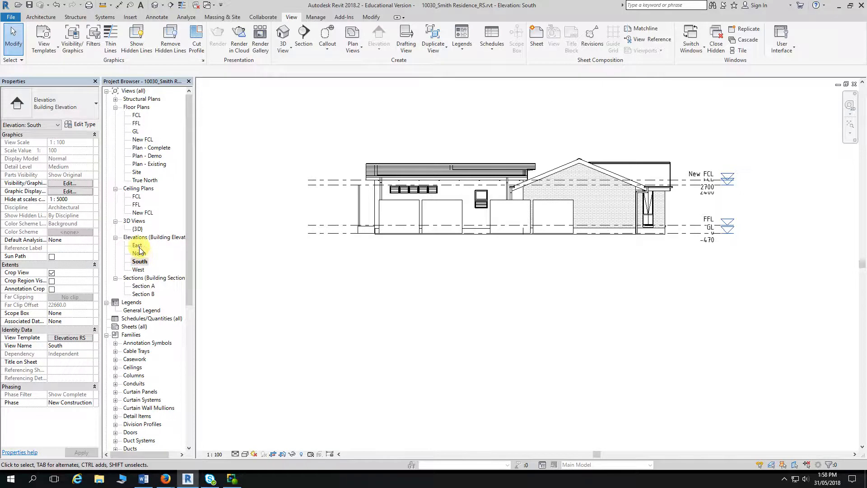
# Step: Open the West elevation and assign the Elevations RS view template to it
pyautogui.doubleClick(138, 269)
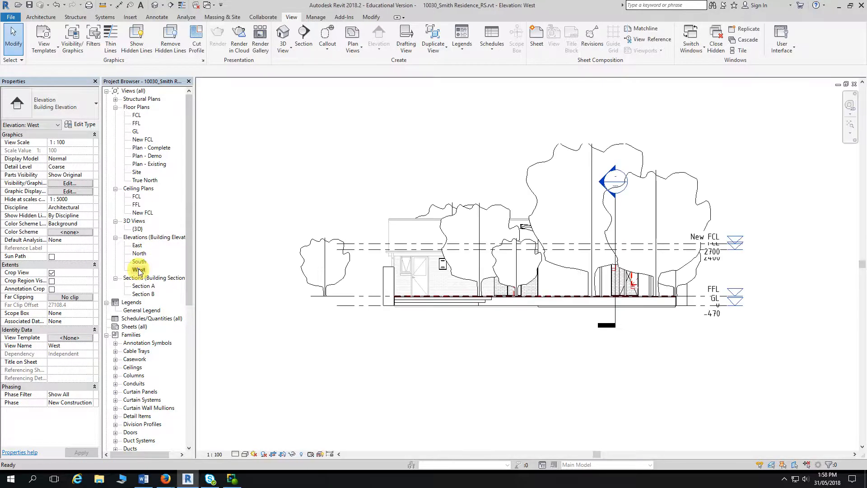
pyautogui.click(69, 338)
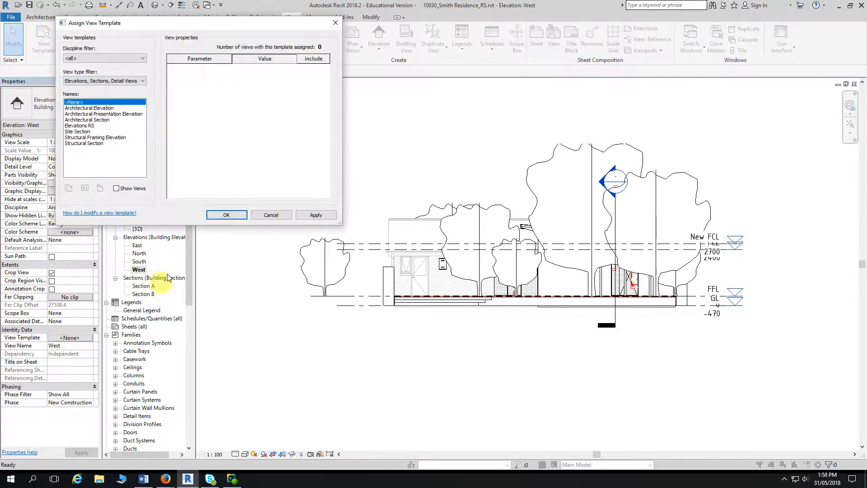
pyautogui.moveTo(203, 23); pyautogui.dragTo(290, 24)
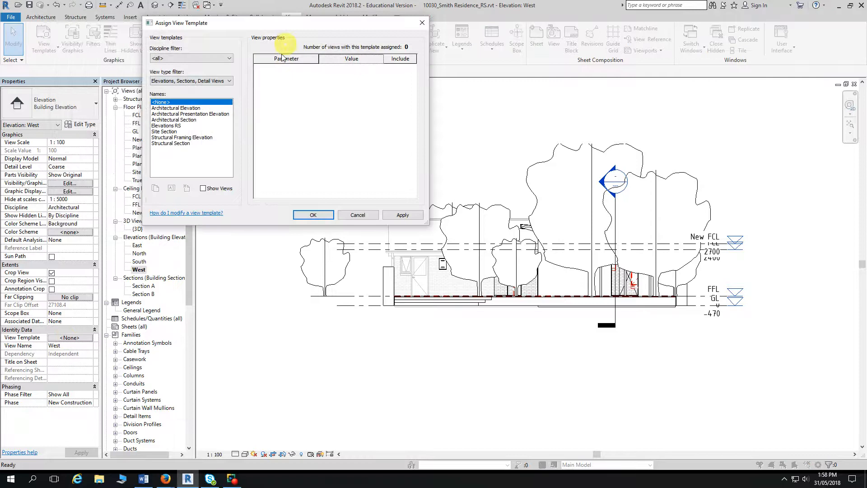
pyautogui.click(173, 126)
pyautogui.click(313, 215)
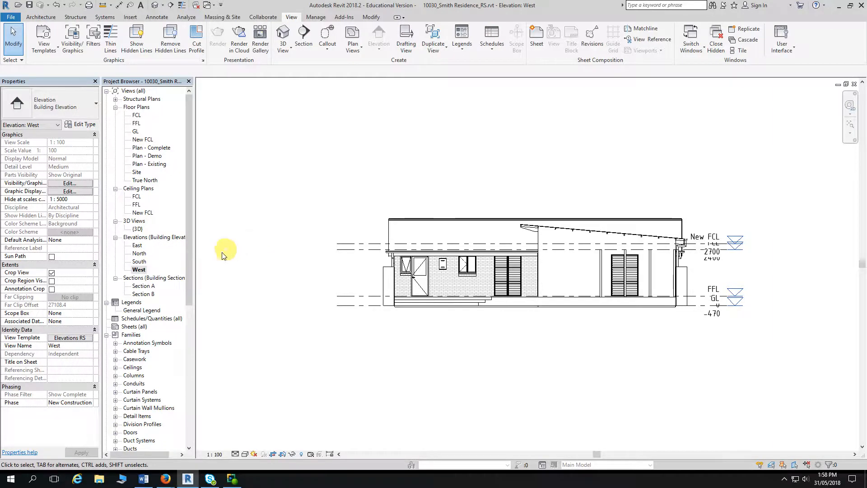
# Step: Open the East elevation and assign the Elevations RS view template to it
pyautogui.click(137, 246)
pyautogui.doubleClick(138, 246)
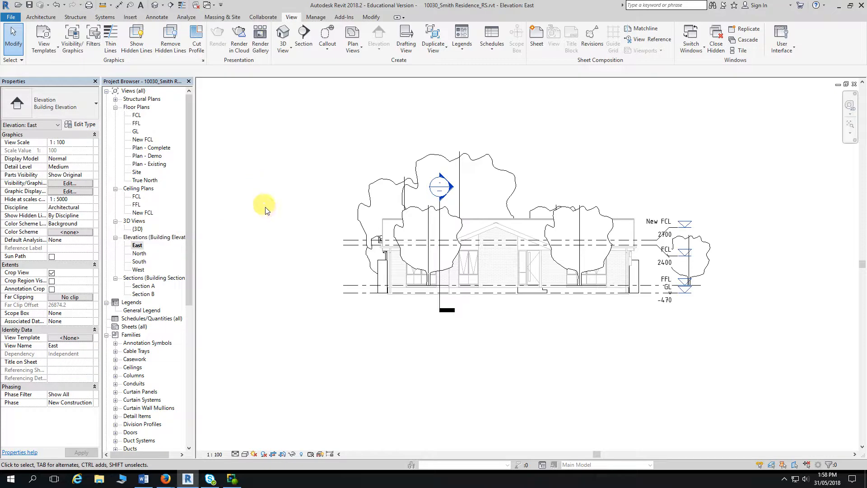
pyautogui.click(70, 337)
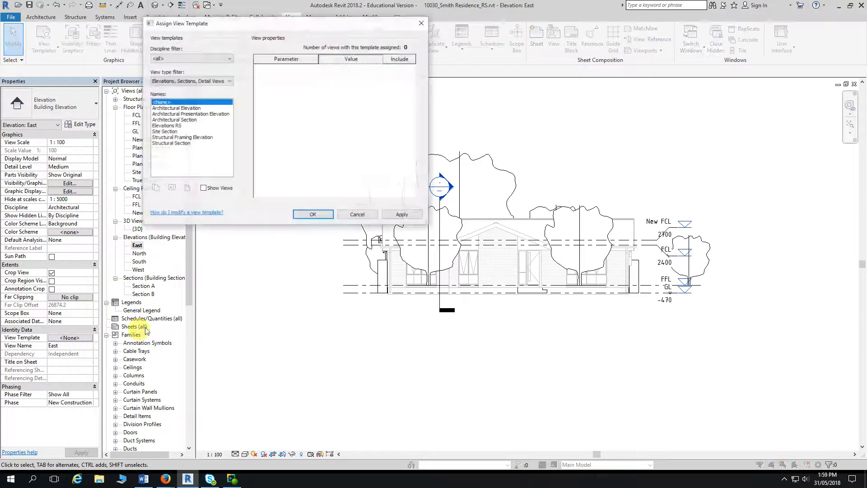
pyautogui.click(168, 126)
pyautogui.click(313, 215)
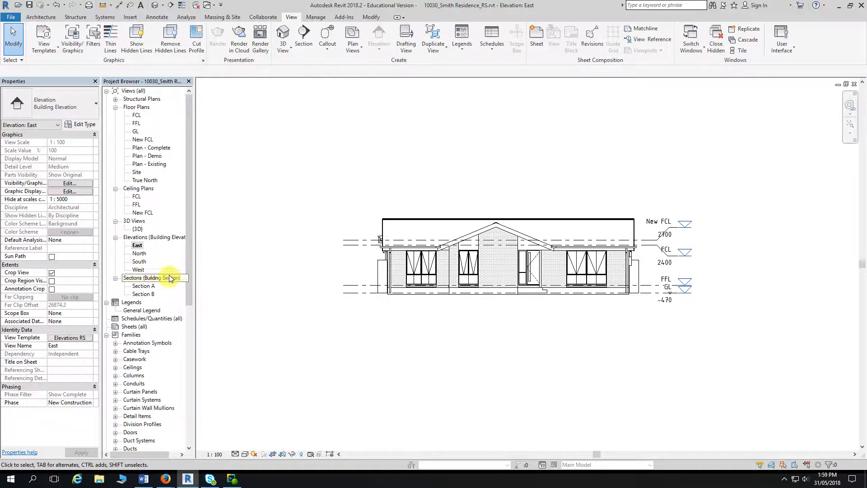
# Step: Return to the North elevation and assign the Elevations RS view template to it
pyautogui.click(141, 255)
pyautogui.doubleClick(143, 255)
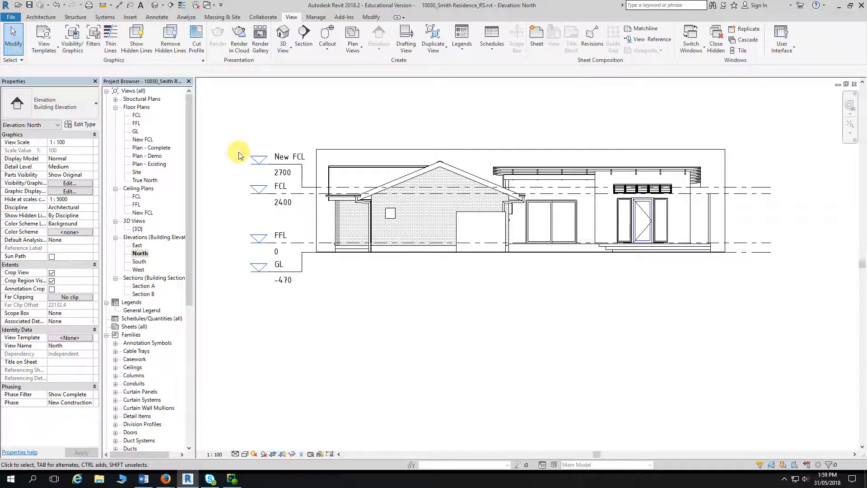
pyautogui.click(70, 338)
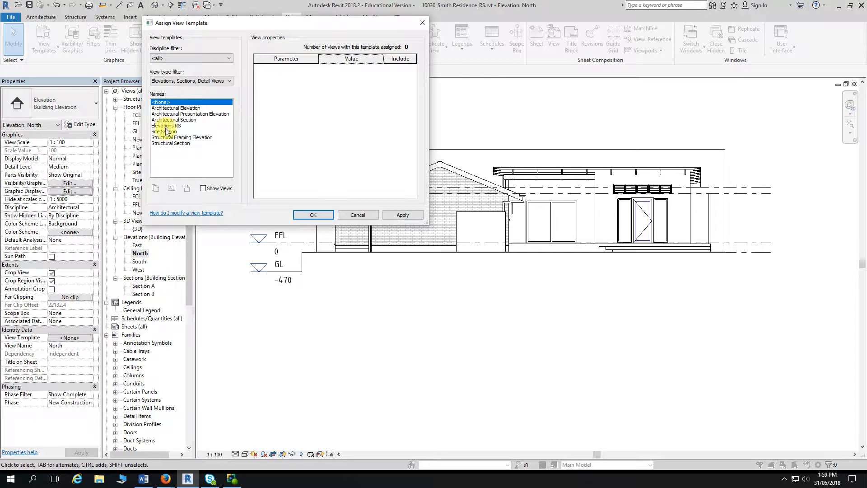
pyautogui.click(166, 126)
pyautogui.click(313, 214)
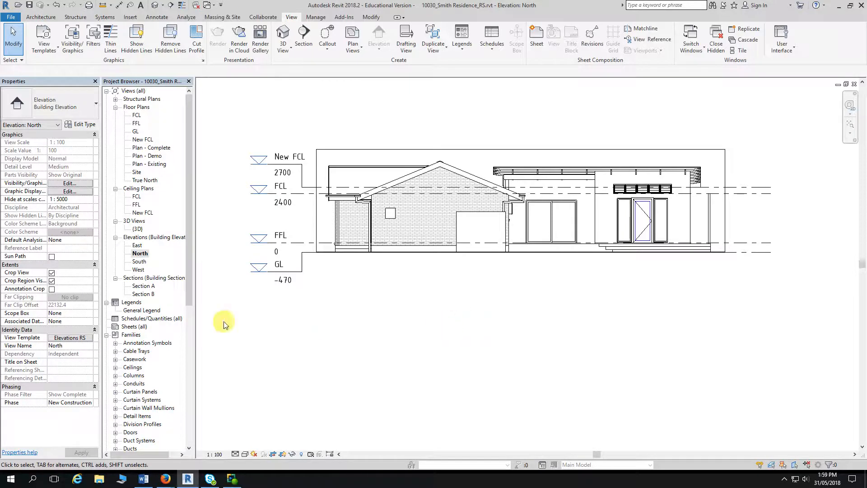
# Step: Check the East, North, South and West elevations in turn with the assigned view template
pyautogui.doubleClick(138, 245)
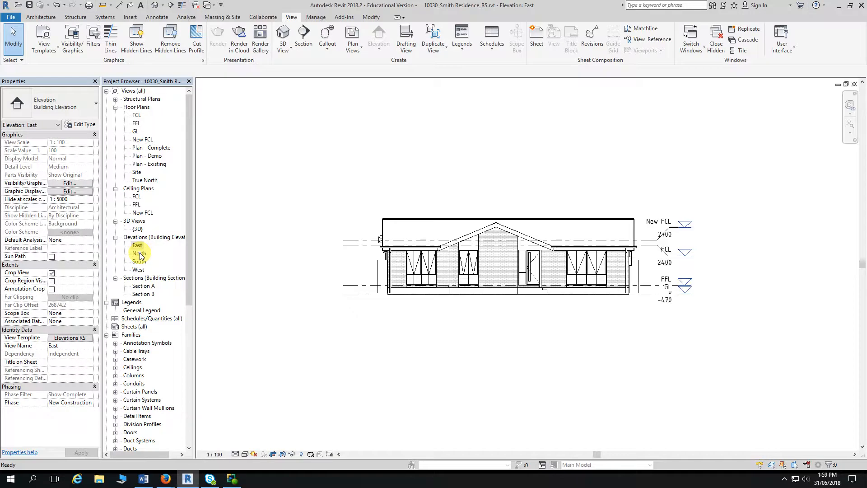
pyautogui.doubleClick(139, 254)
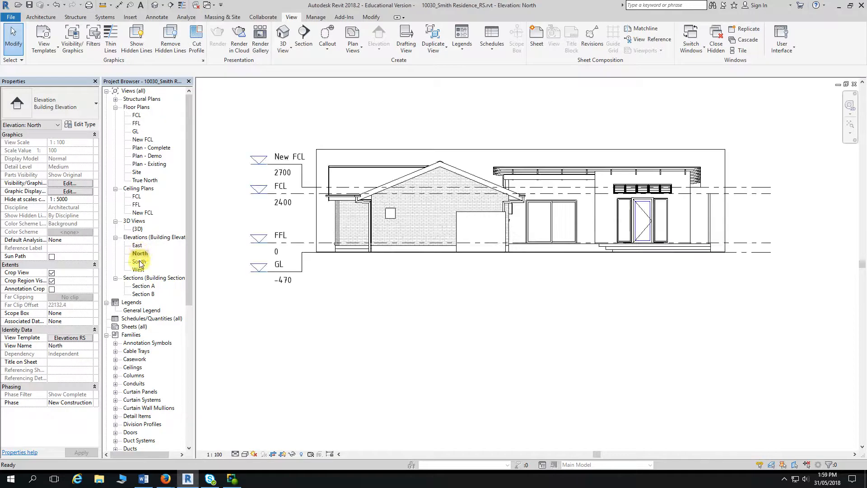
pyautogui.doubleClick(139, 262)
pyautogui.doubleClick(138, 270)
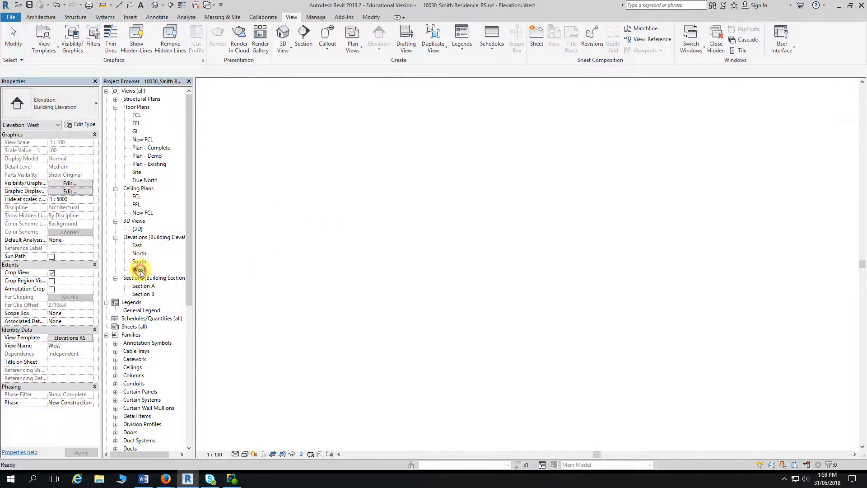
# Step: Close all hidden view windows, keeping only the West elevation open
pyautogui.moveTo(444, 367); pyautogui.dragTo(425, 313, button='middle')
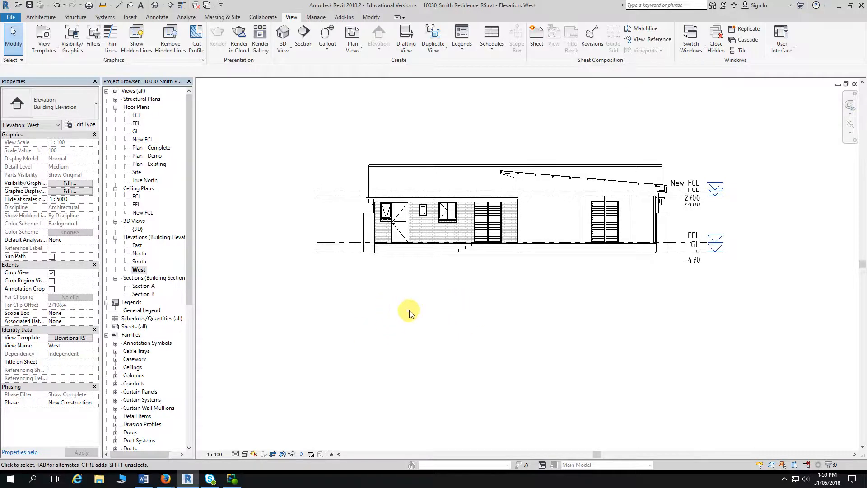
pyautogui.moveTo(435, 312); pyautogui.dragTo(412, 317, button='middle')
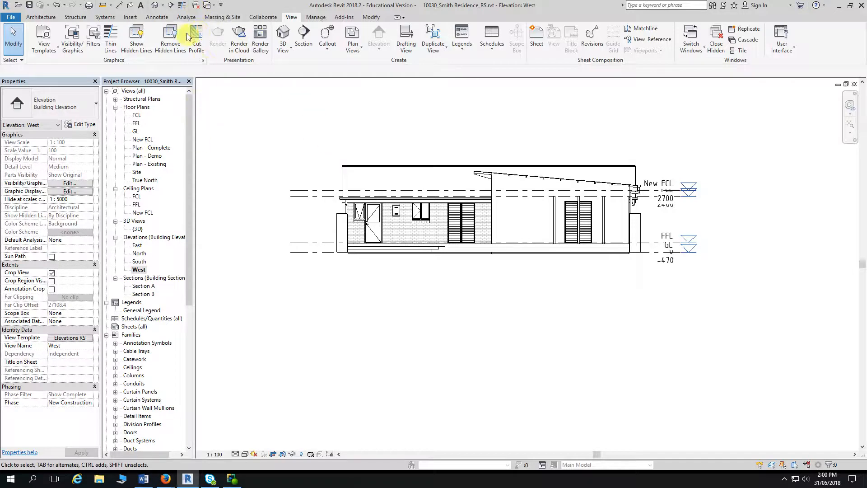
pyautogui.click(197, 8)
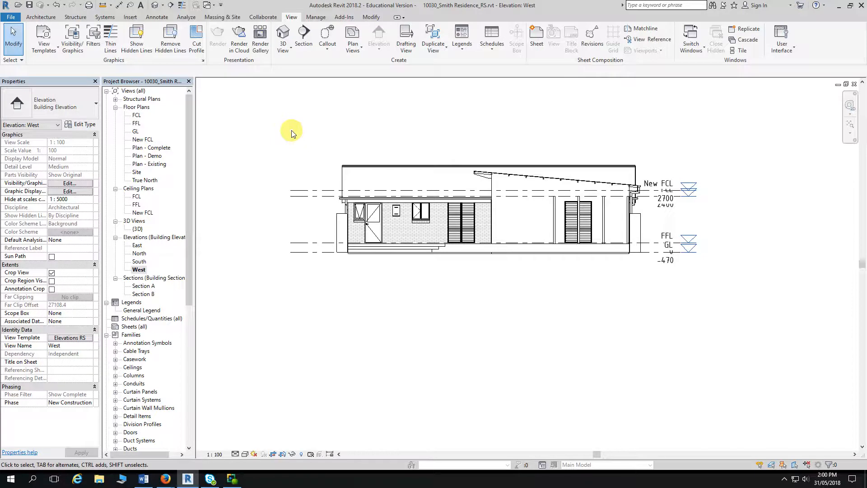
# Step: Open the East, North and South elevations and tile all four elevation windows
pyautogui.doubleClick(136, 244)
pyautogui.doubleClick(140, 254)
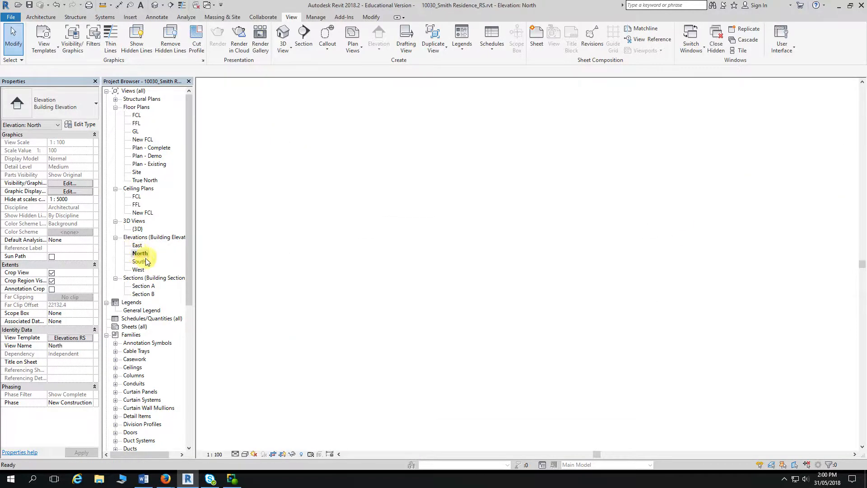
pyautogui.doubleClick(139, 261)
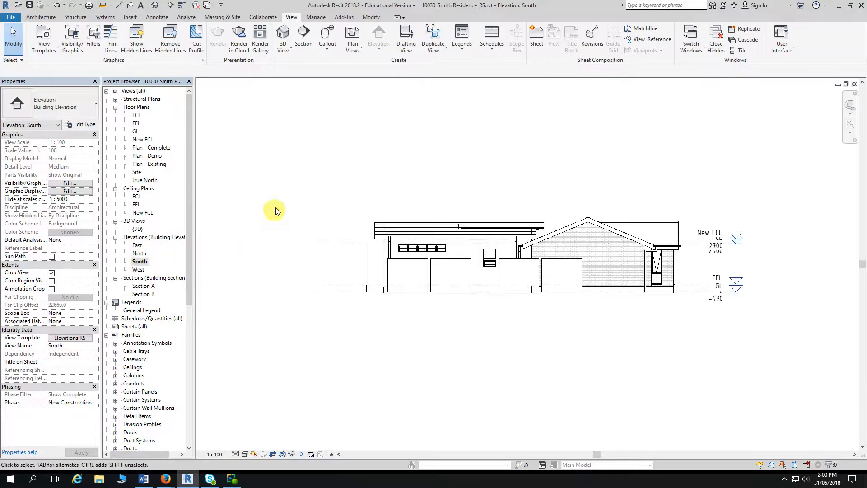
pyautogui.moveTo(437, 172); pyautogui.dragTo(407, 164, button='middle')
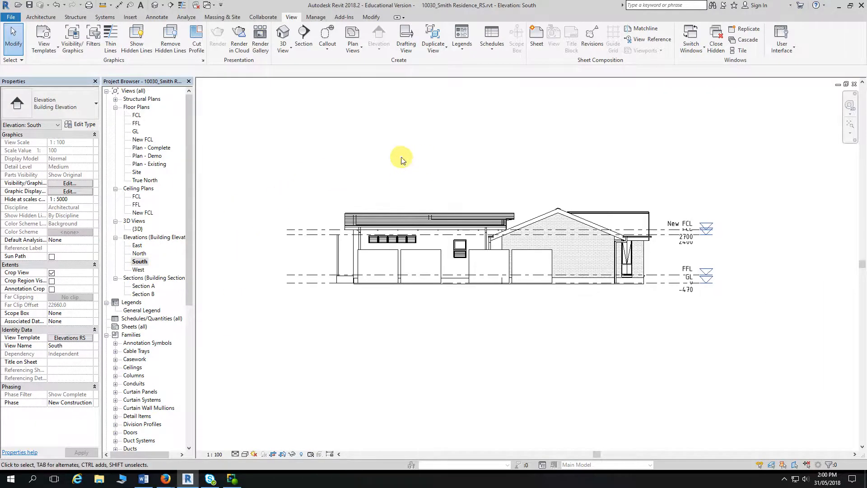
pyautogui.click(743, 53)
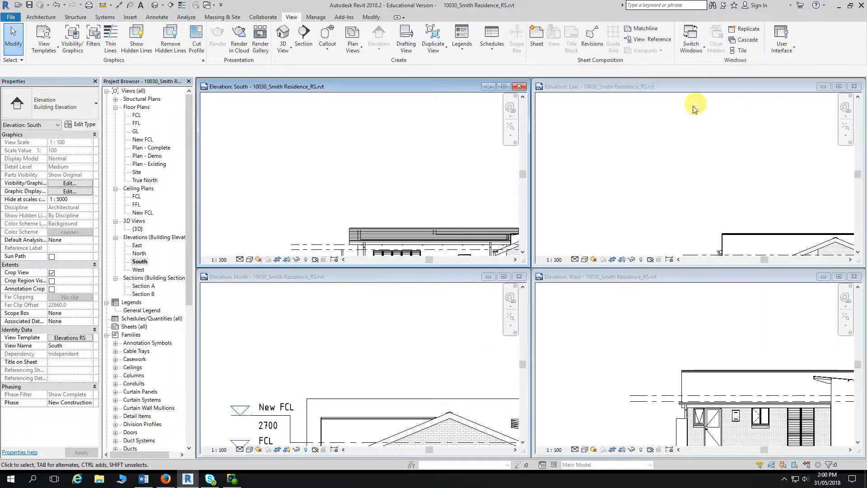
# Step: Fit the South and East elevations fully inside their tiled windows
pyautogui.scroll(-3, 354, 151)
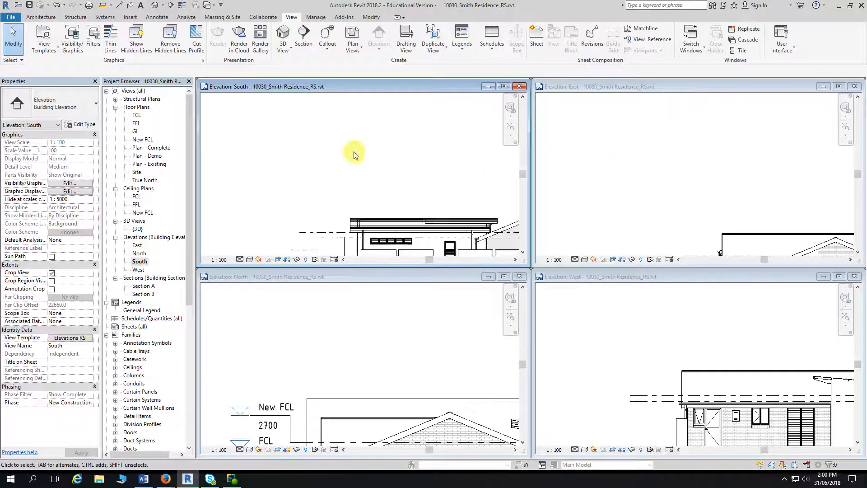
pyautogui.moveTo(396, 174); pyautogui.dragTo(319, 123, button='middle')
pyautogui.click(610, 133)
pyautogui.scroll(-3, 646, 144)
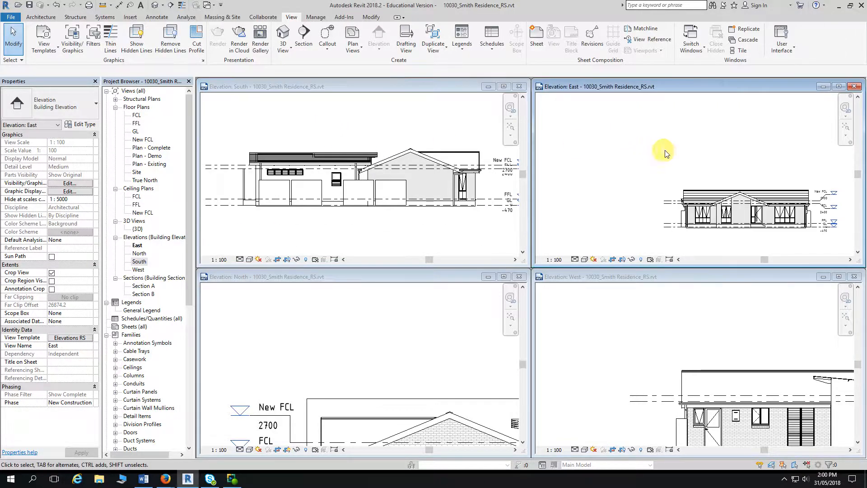
pyautogui.moveTo(658, 149); pyautogui.dragTo(630, 136, button='middle')
pyautogui.scroll(2, 630, 133)
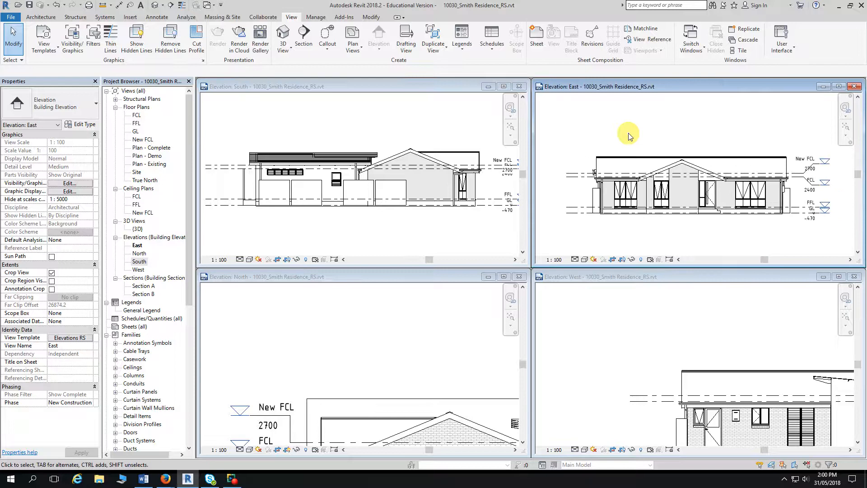
# Step: Fit the North and West elevations fully inside their tiled windows
pyautogui.click(411, 409)
pyautogui.scroll(-3, 401, 388)
pyautogui.moveTo(405, 373); pyautogui.dragTo(354, 316, button='middle')
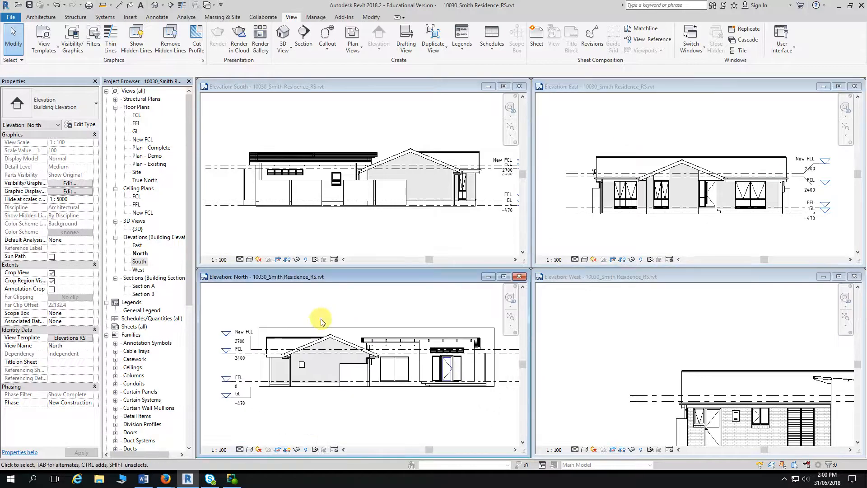
pyautogui.scroll(-2, 352, 314)
pyautogui.click(625, 325)
pyautogui.scroll(-2, 686, 327)
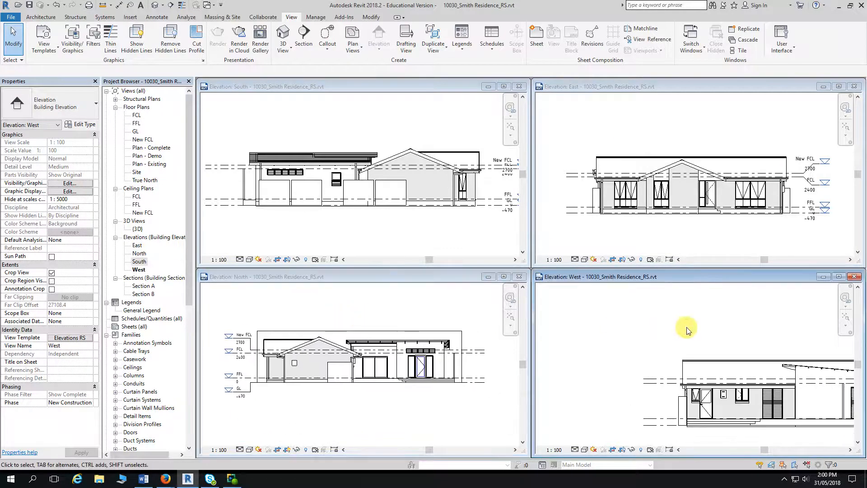
pyautogui.moveTo(686, 327); pyautogui.dragTo(645, 309, button='middle')
pyautogui.scroll(-1, 654, 314)
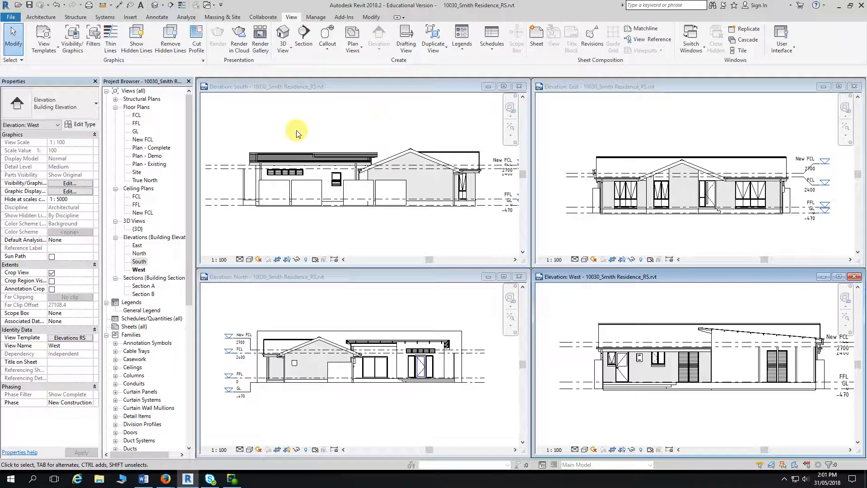
# Step: Go through the South, East, West and North elevations to compare their view properties, ending on South
pyautogui.click(316, 128)
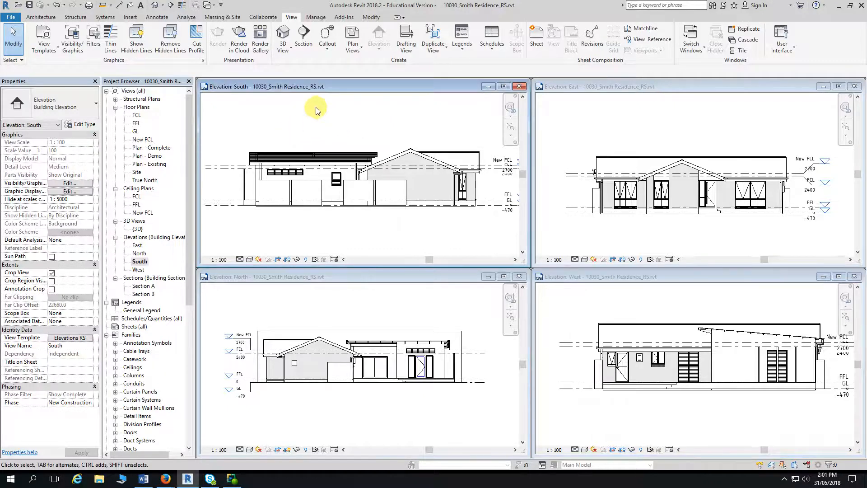
pyautogui.click(632, 111)
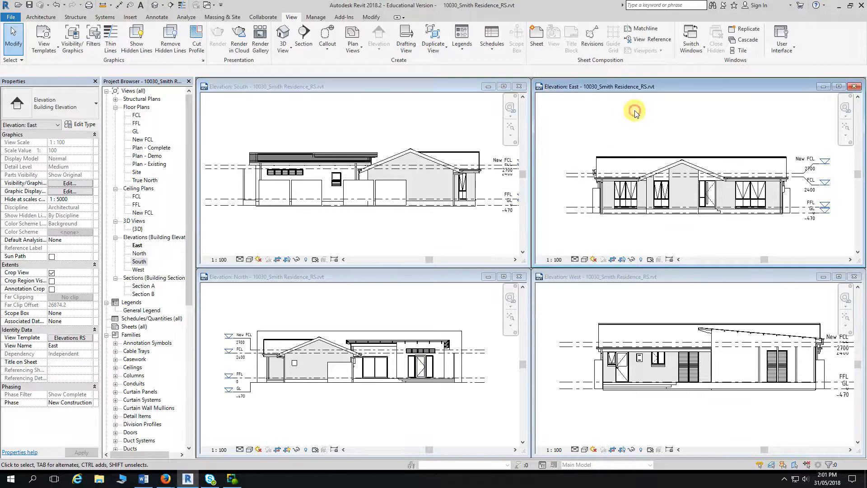
pyautogui.click(632, 292)
pyautogui.click(487, 316)
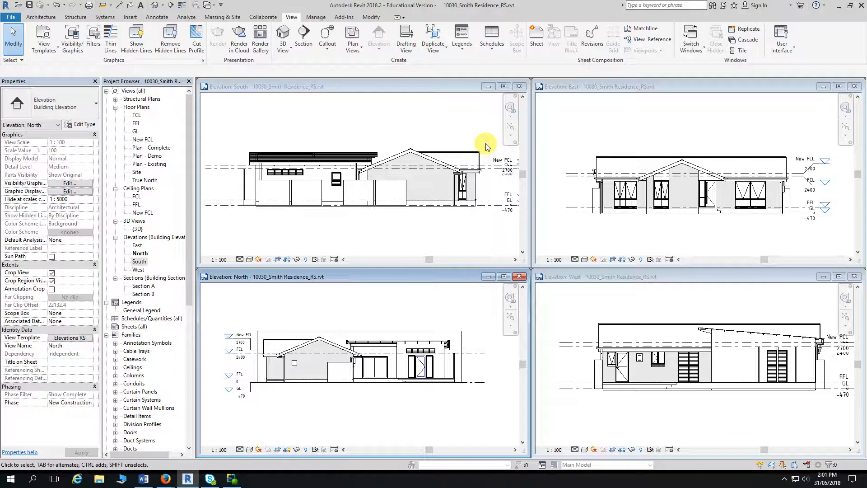
pyautogui.click(434, 119)
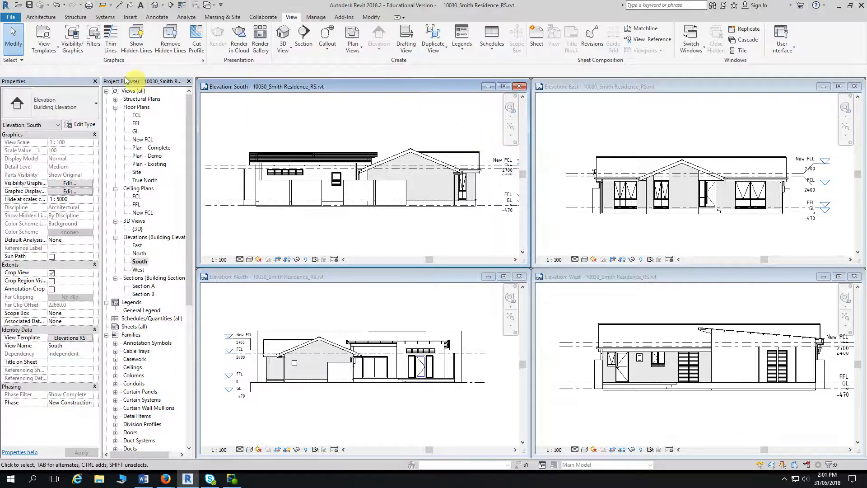
# Step: Open the model visibility/graphic overrides of the Architectural Elevation template in the view template manager
pyautogui.click(57, 49)
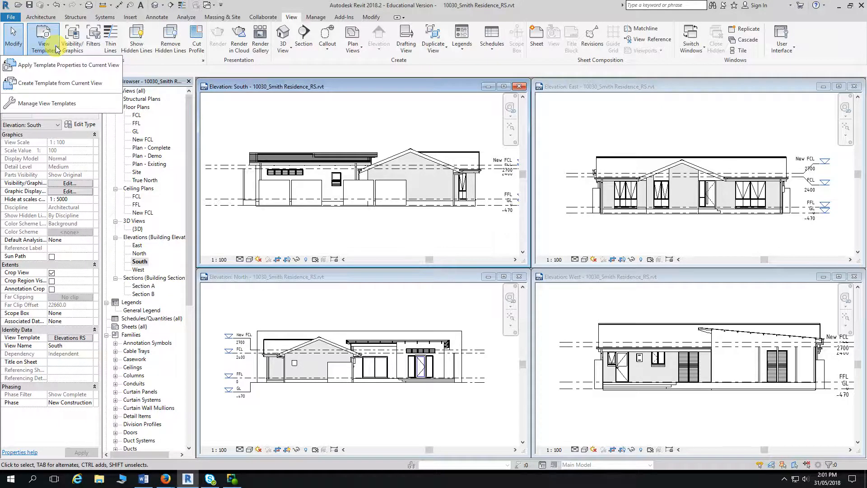
pyautogui.click(62, 105)
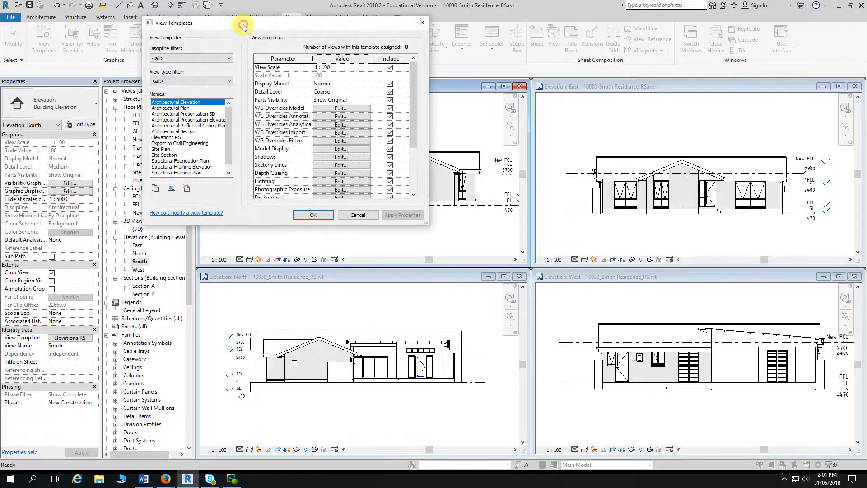
pyautogui.moveTo(243, 27); pyautogui.dragTo(196, 15)
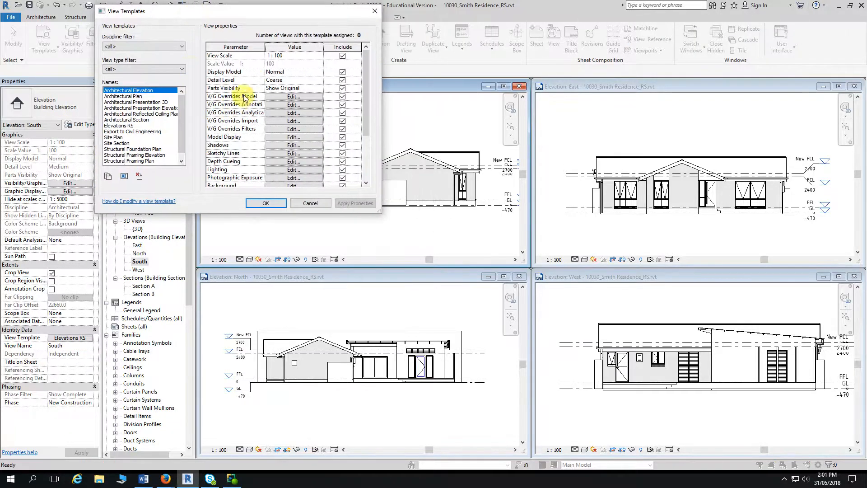
pyautogui.moveTo(251, 11); pyautogui.dragTo(181, 11)
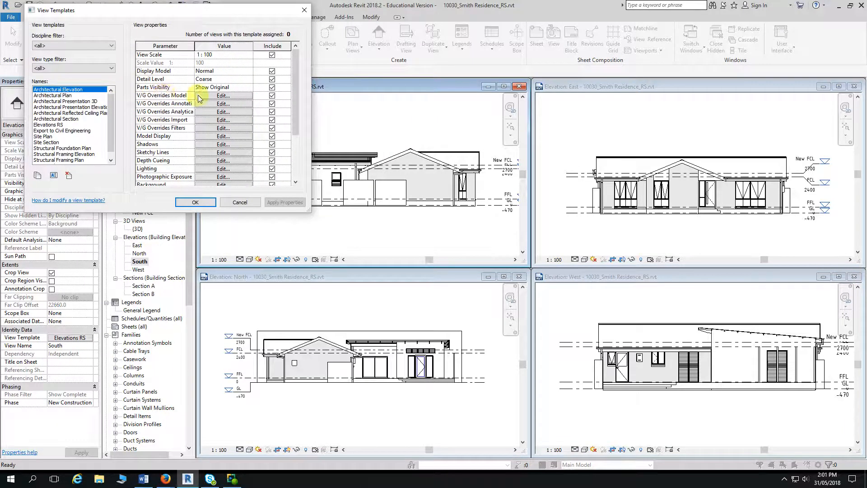
pyautogui.click(221, 97)
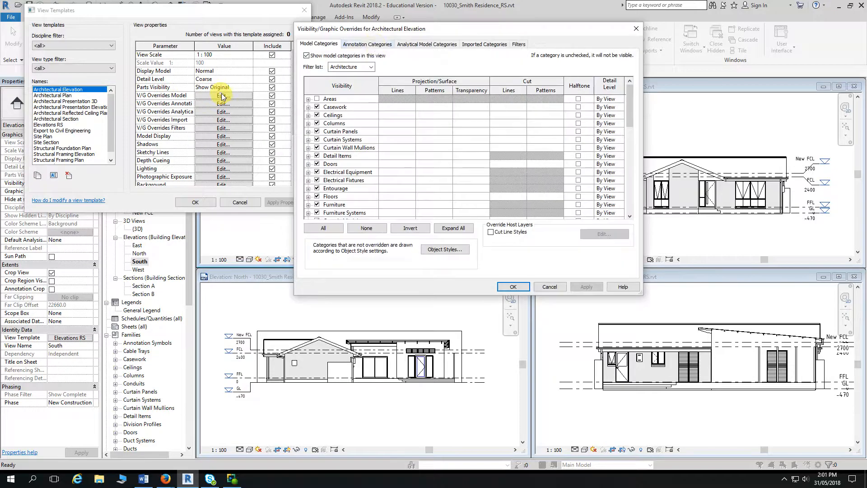
pyautogui.moveTo(366, 29); pyautogui.dragTo(236, 19)
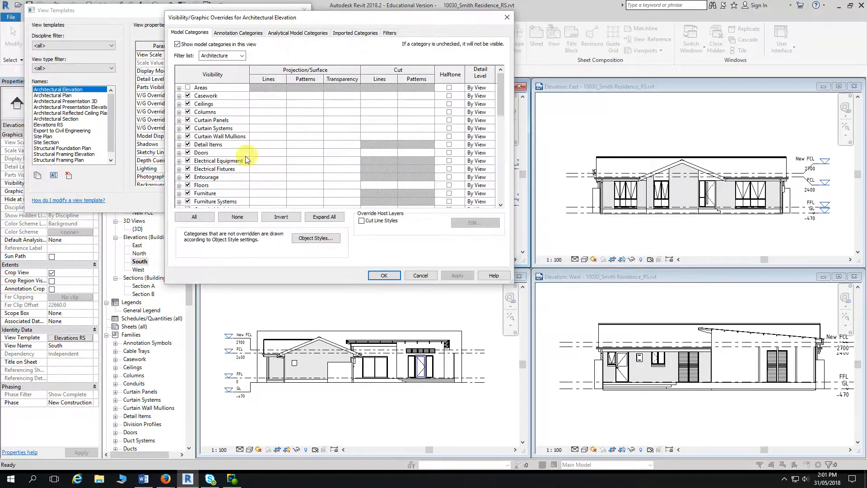
# Step: Find the Planting category among the model categories, expand its subcategories and select it
pyautogui.scroll(-3, 199, 149)
pyautogui.scroll(-6, 199, 149)
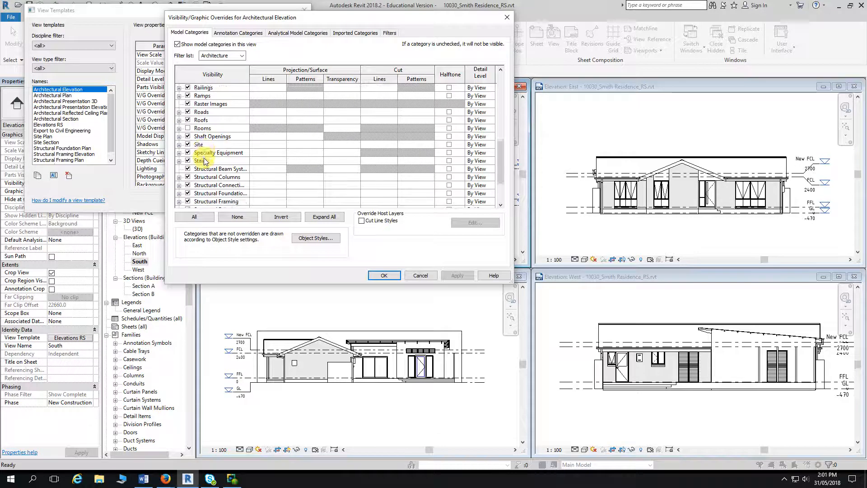
pyautogui.scroll(-1, 204, 161)
pyautogui.scroll(1, 206, 162)
pyautogui.scroll(1, 206, 163)
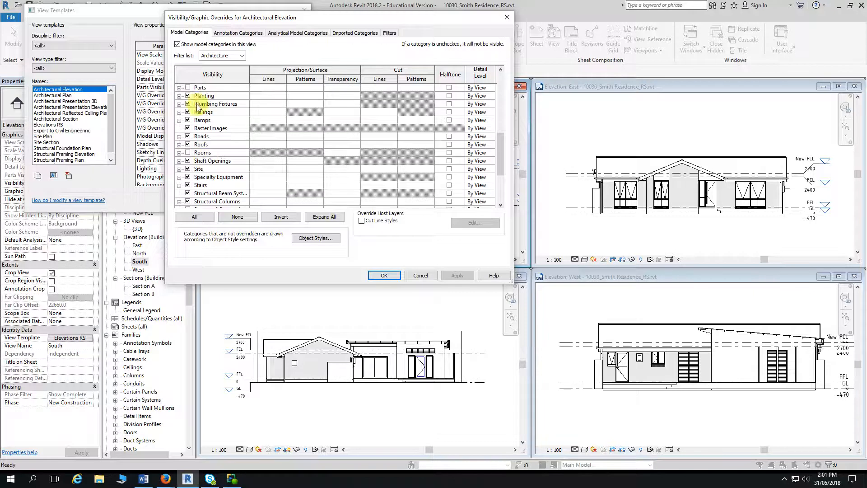
pyautogui.click(178, 96)
pyautogui.click(201, 96)
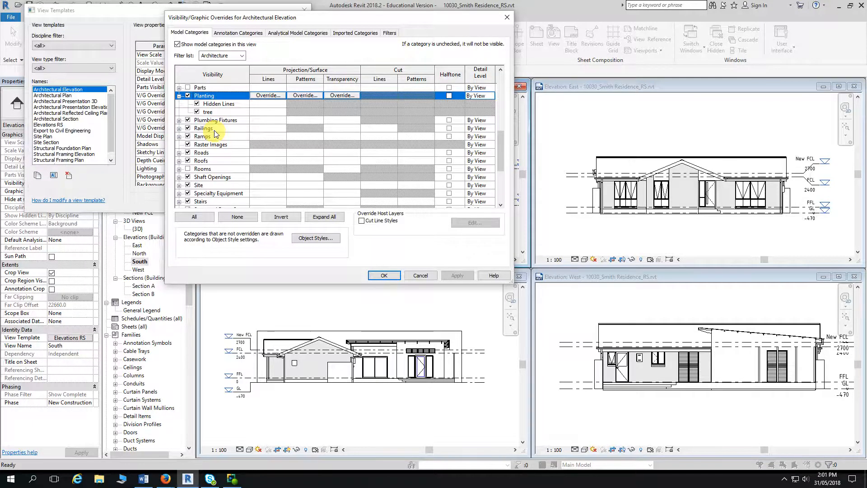
# Step: Override the Planting category's projection line colour with green, RGB 000-128-000
pyautogui.moveTo(255, 24); pyautogui.dragTo(231, 17)
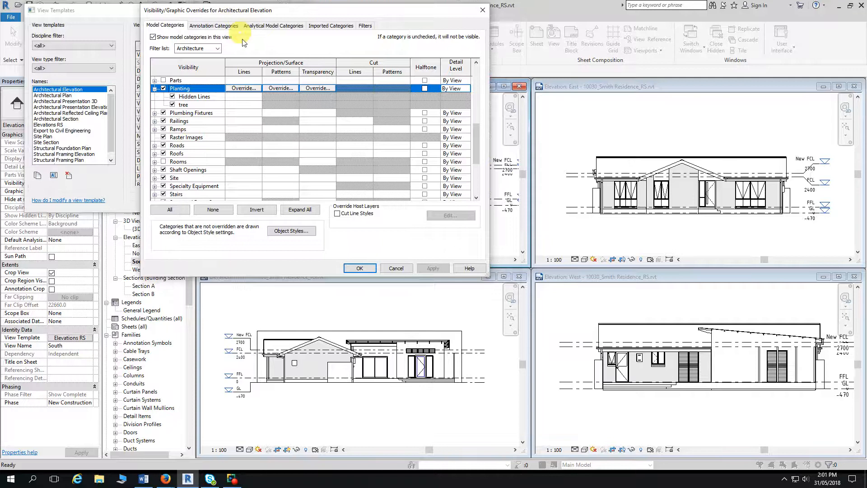
pyautogui.click(246, 88)
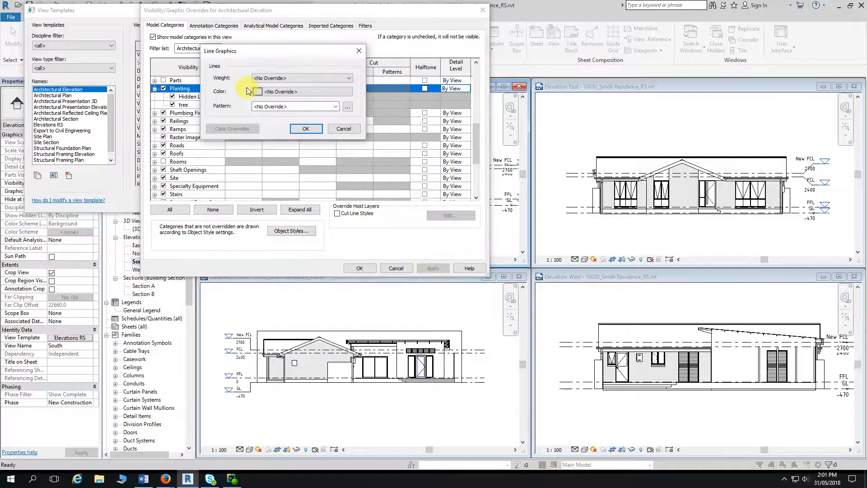
pyautogui.click(291, 92)
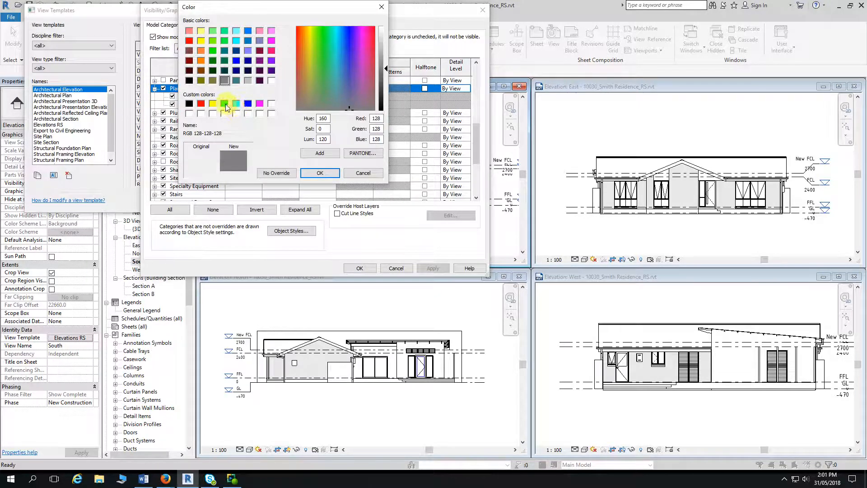
pyautogui.click(213, 61)
pyautogui.click(320, 173)
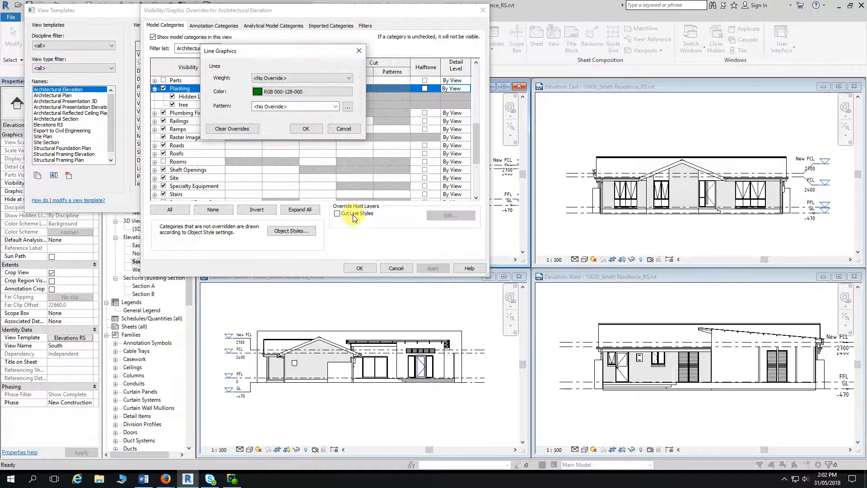
pyautogui.click(310, 128)
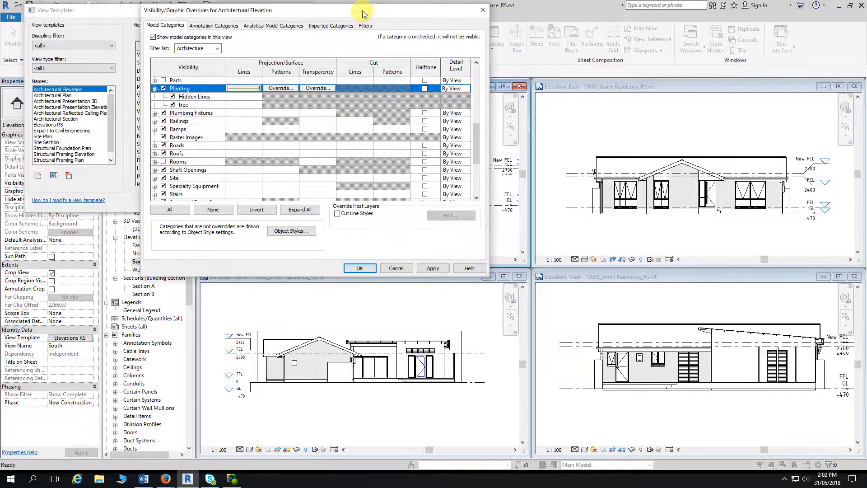
# Step: Apply the visibility/graphic overrides and save the Architectural Elevation view template
pyautogui.moveTo(360, 10); pyautogui.dragTo(226, 16)
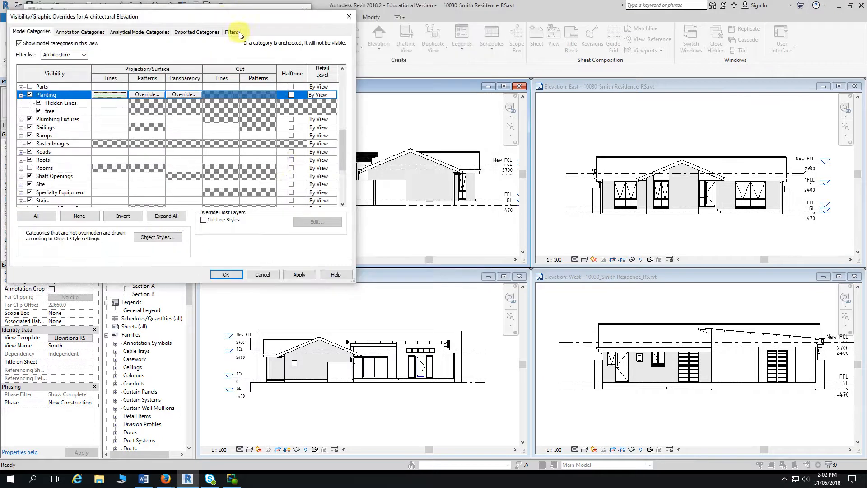
pyautogui.click(299, 275)
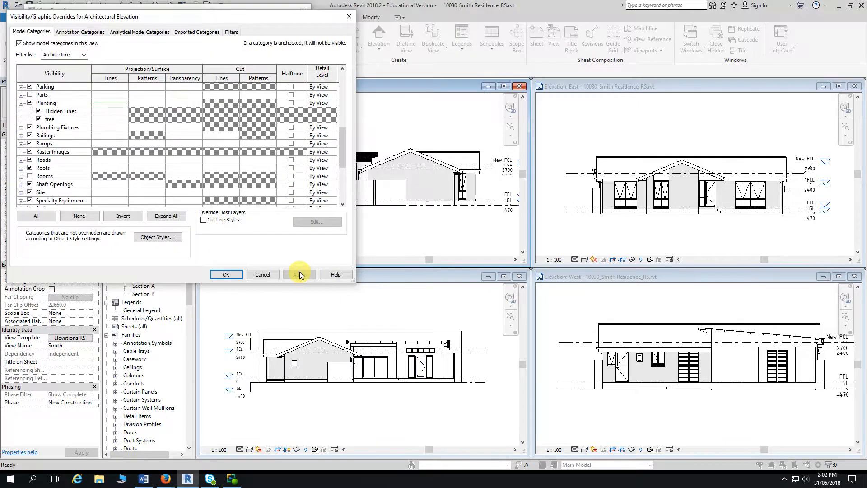
pyautogui.click(226, 274)
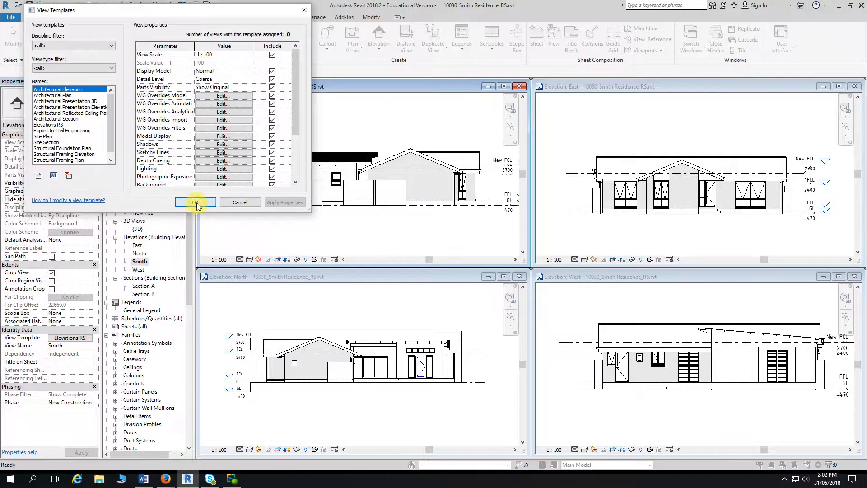
pyautogui.click(195, 200)
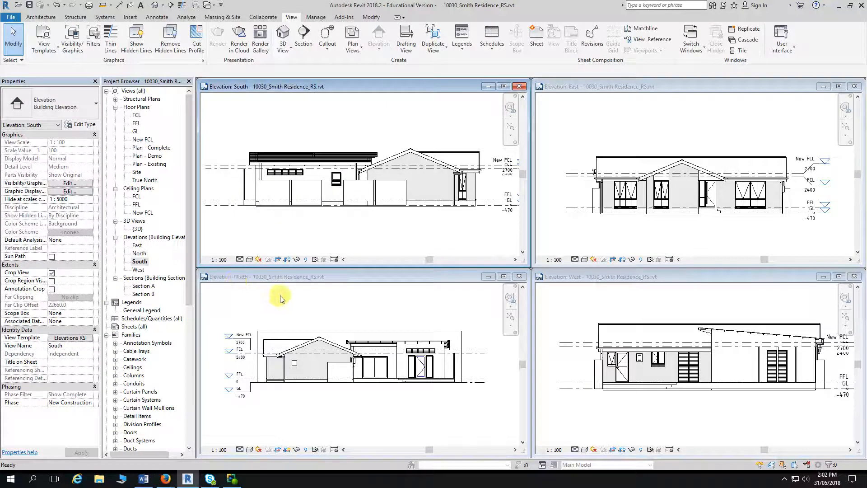
# Step: Open the view template manager, filter the templates to Elevations, Sections, Detail Views and select Elevations RS
pyautogui.scroll(-1, 312, 202)
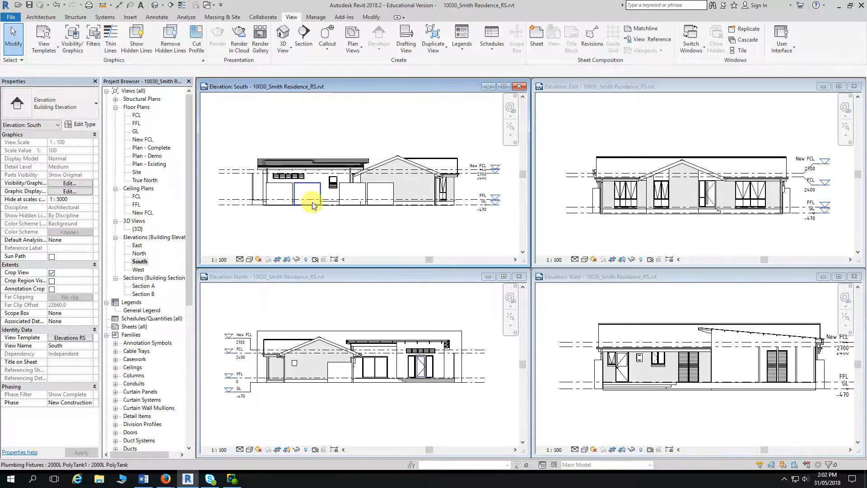
pyautogui.moveTo(312, 202); pyautogui.dragTo(331, 201, button='middle')
pyautogui.click(44, 41)
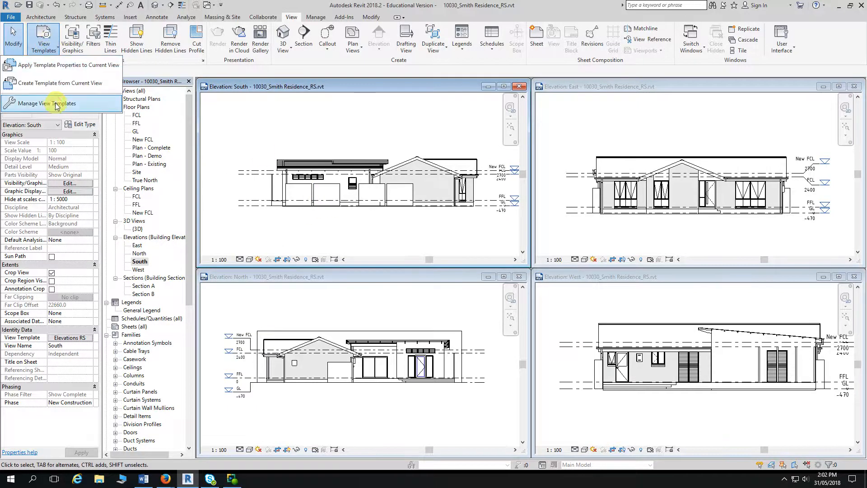
pyautogui.click(56, 104)
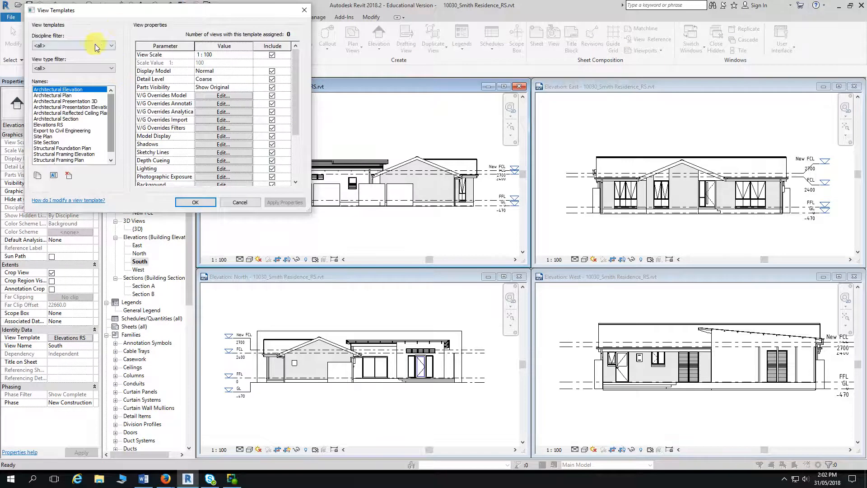
pyautogui.moveTo(121, 11); pyautogui.dragTo(124, 8)
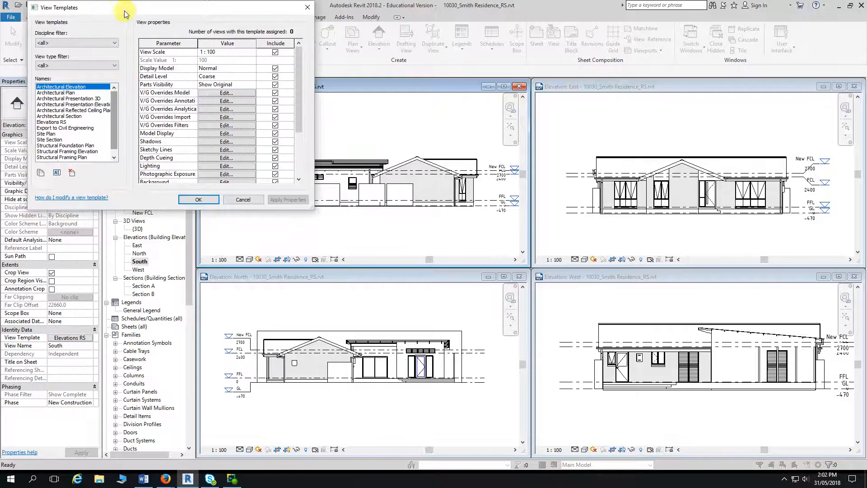
pyautogui.click(80, 67)
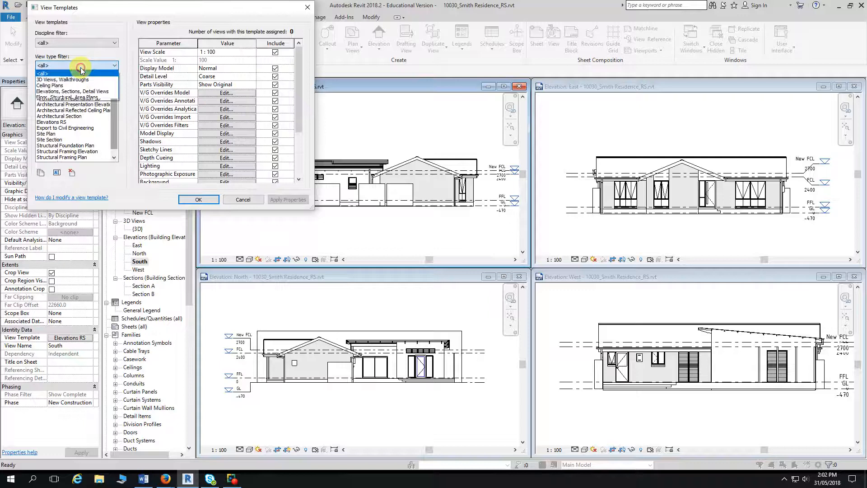
pyautogui.click(58, 92)
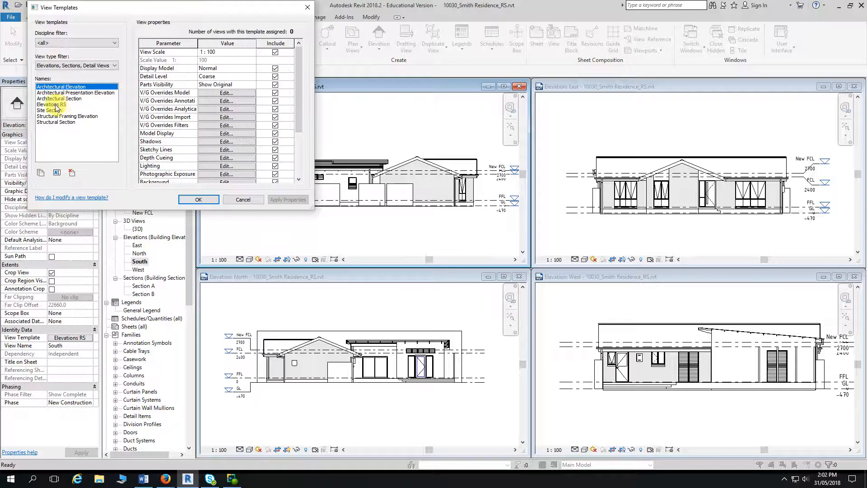
pyautogui.click(56, 105)
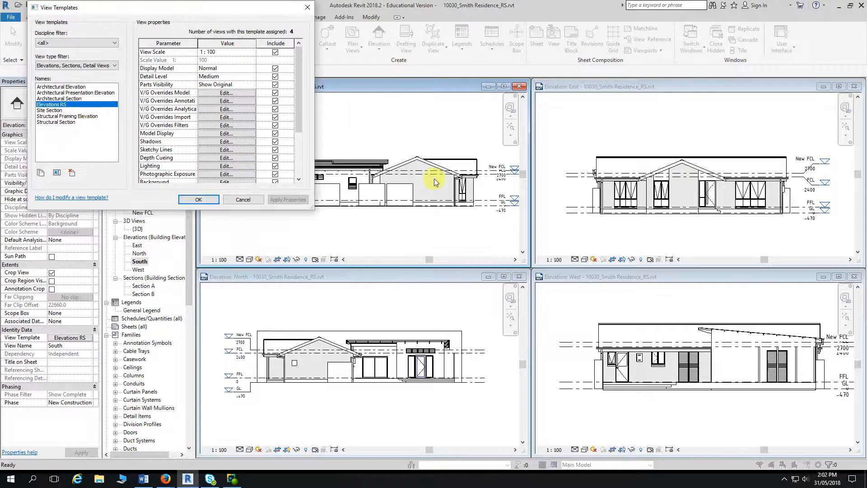
pyautogui.click(56, 110)
pyautogui.click(51, 104)
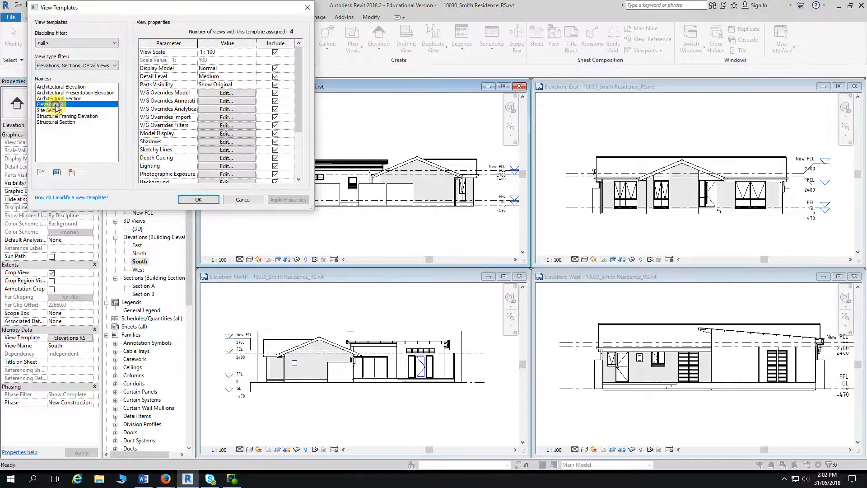
pyautogui.moveTo(111, 8); pyautogui.dragTo(100, 7)
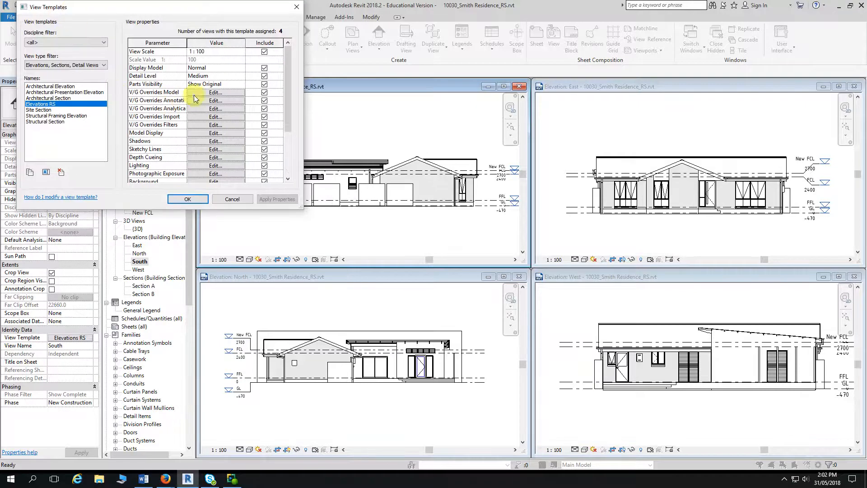
# Step: Turn on Planting visibility in the model visibility/graphic overrides of the Elevations RS template
pyautogui.click(210, 92)
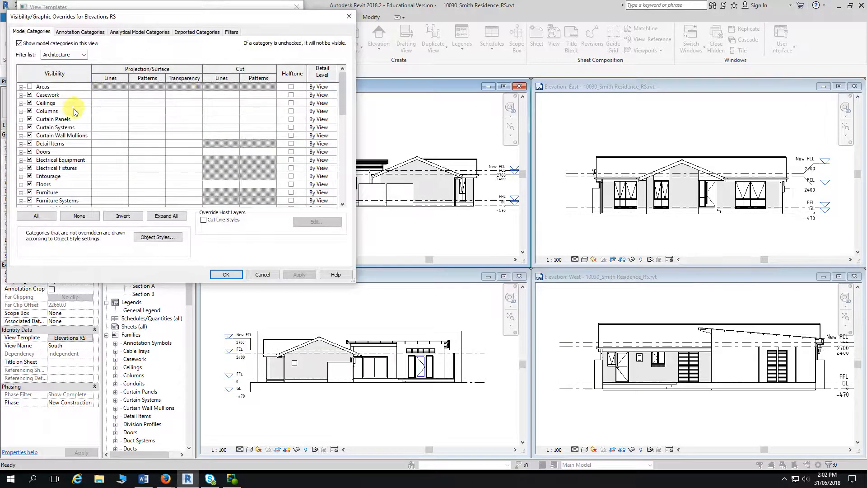
pyautogui.scroll(-5, 74, 111)
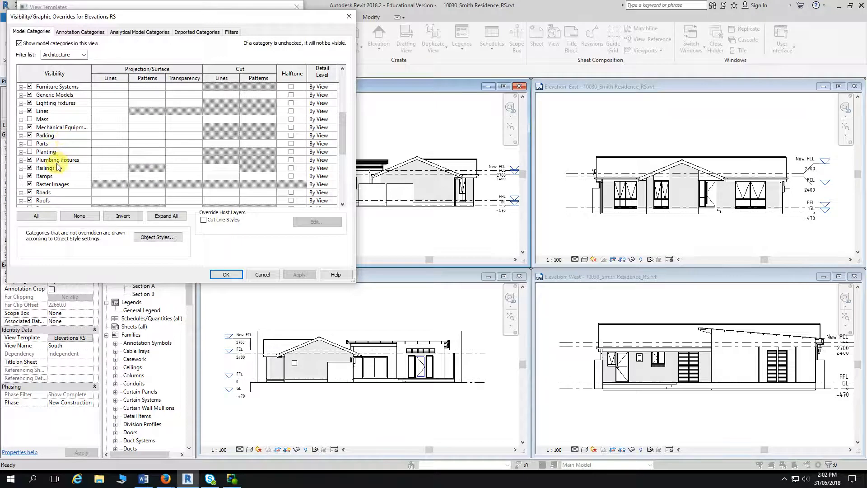
pyautogui.click(30, 152)
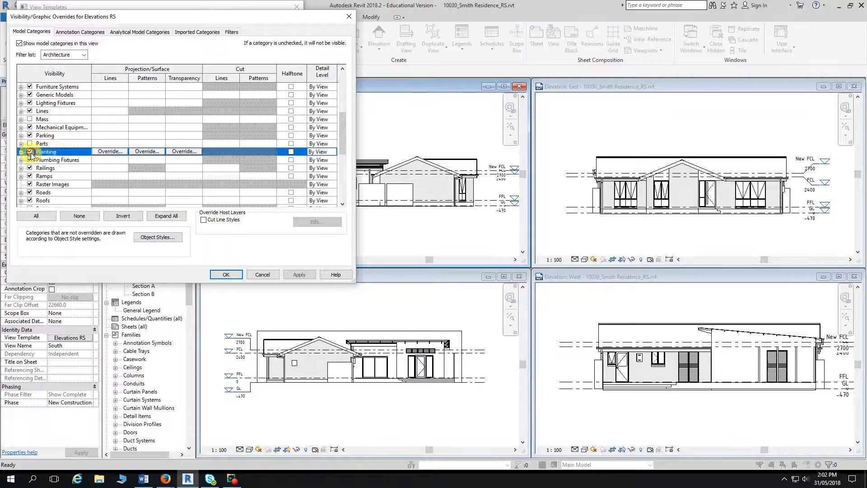
# Step: Override Planting's projection line colour with green, RGB 000-128-000, apply it, and close the template manager without confirming
pyautogui.click(111, 151)
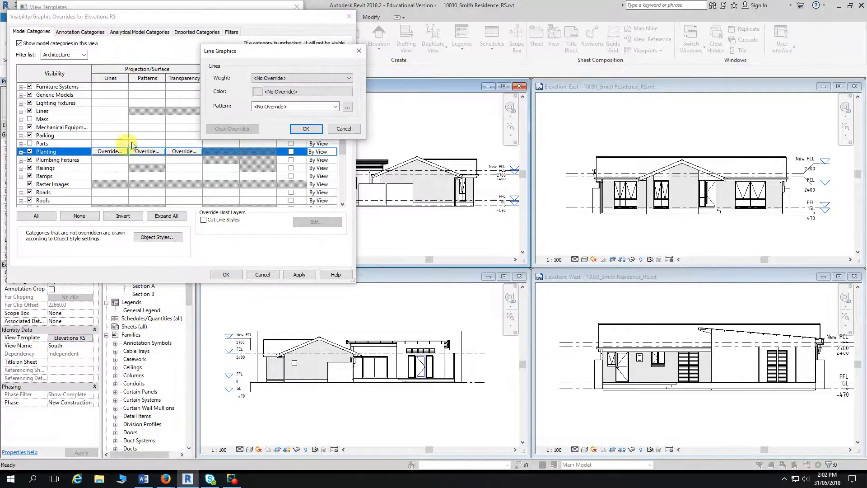
pyautogui.click(276, 88)
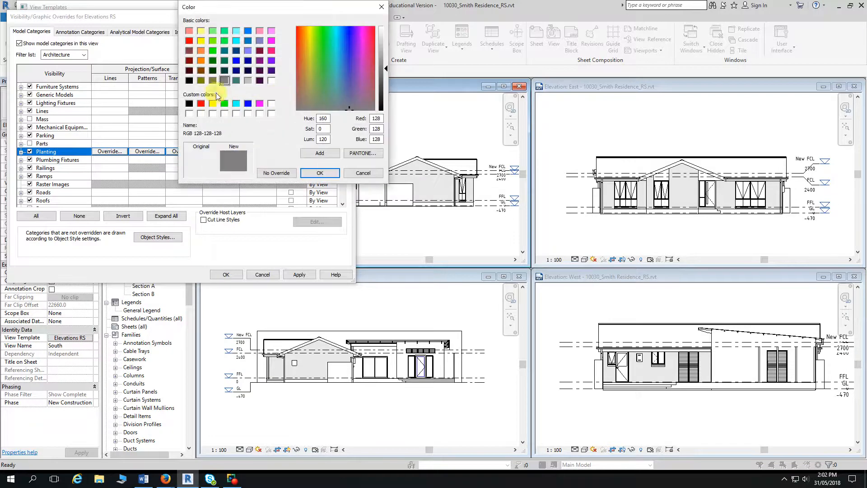
pyautogui.click(213, 60)
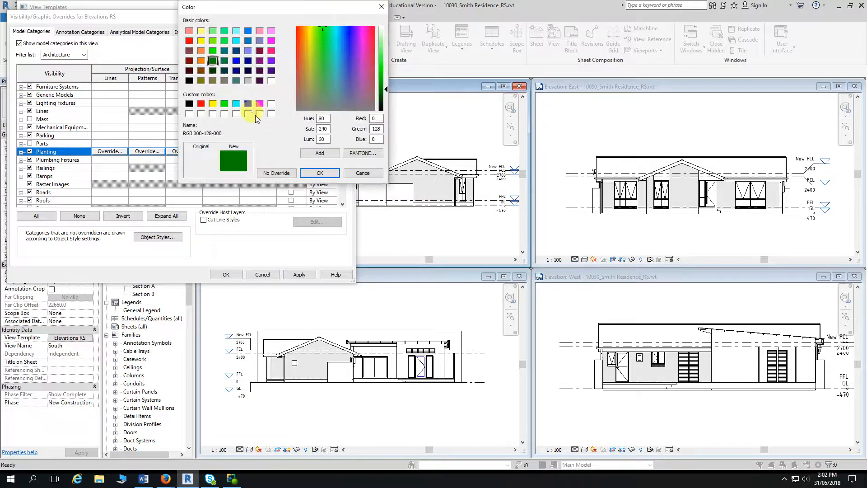
pyautogui.click(311, 173)
pyautogui.click(311, 134)
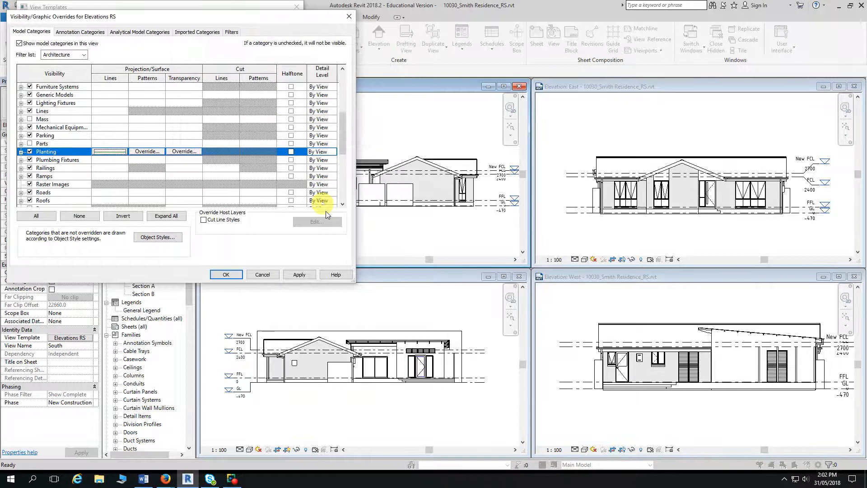
pyautogui.click(300, 274)
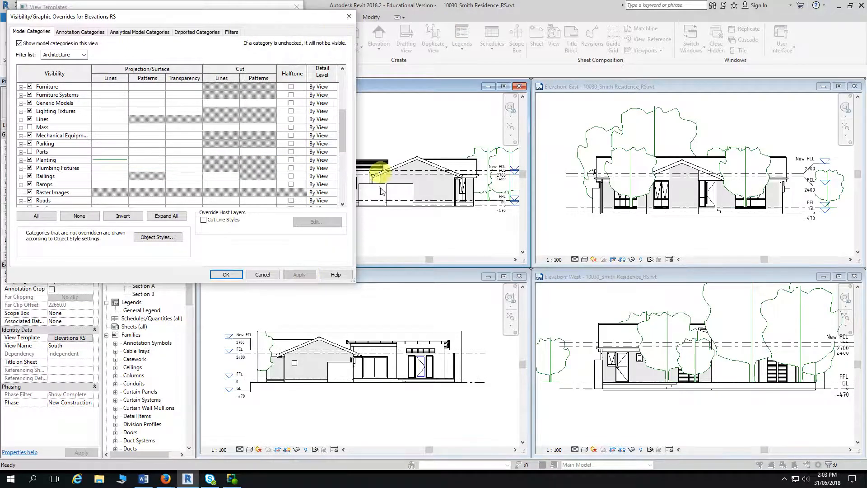
pyautogui.click(348, 16)
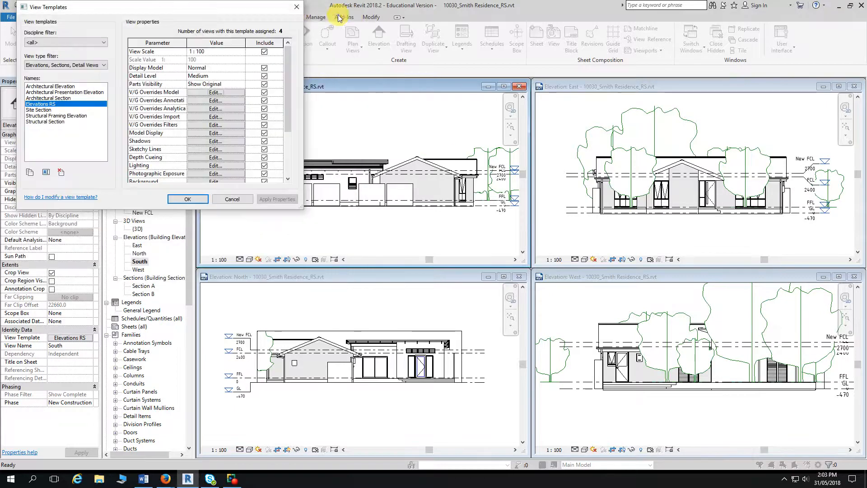
pyautogui.click(298, 9)
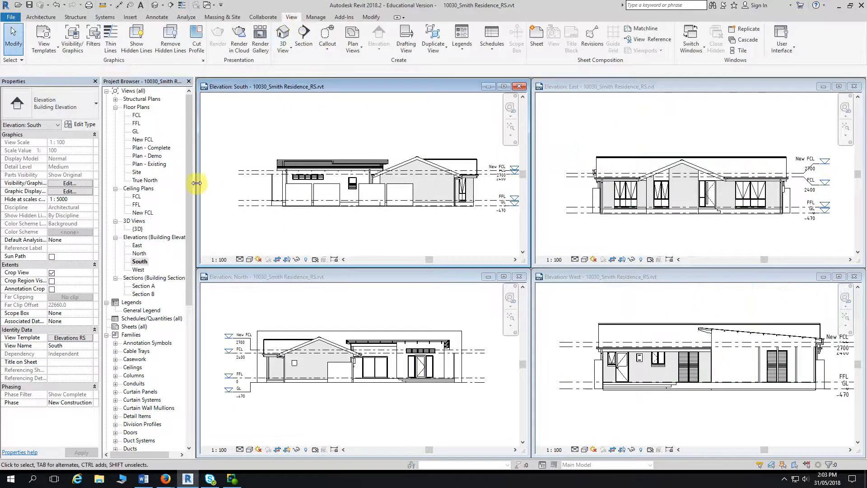
# Step: Open the Elevations RS view template's model visibility/graphic overrides and make the Planting category visible
pyautogui.click(44, 46)
pyautogui.click(50, 104)
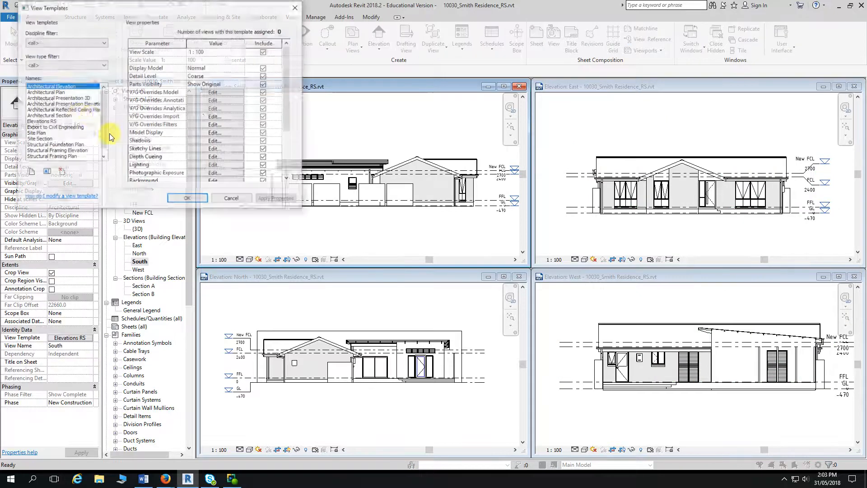
pyautogui.click(49, 116)
pyautogui.click(51, 121)
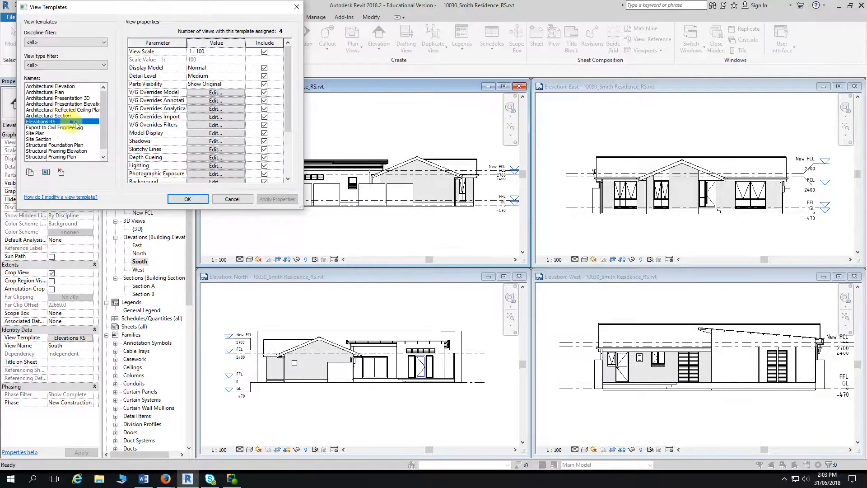
pyautogui.click(215, 93)
pyautogui.scroll(-3, 63, 171)
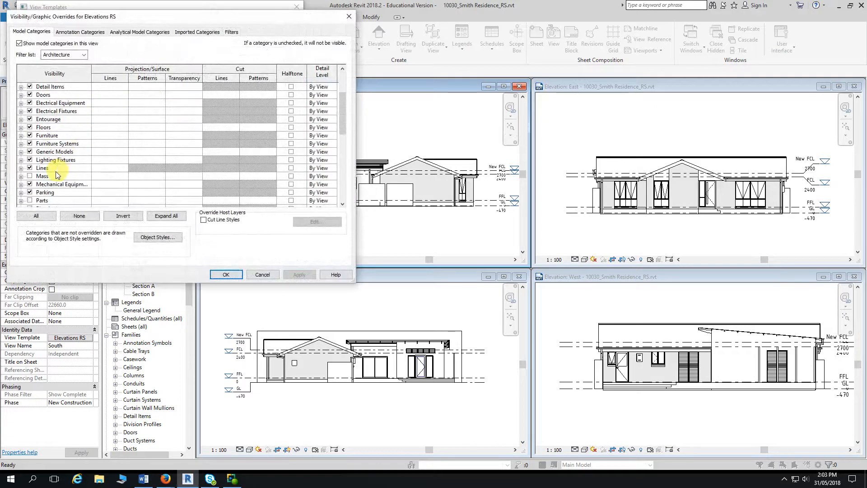
pyautogui.scroll(-2, 54, 181)
pyautogui.click(30, 176)
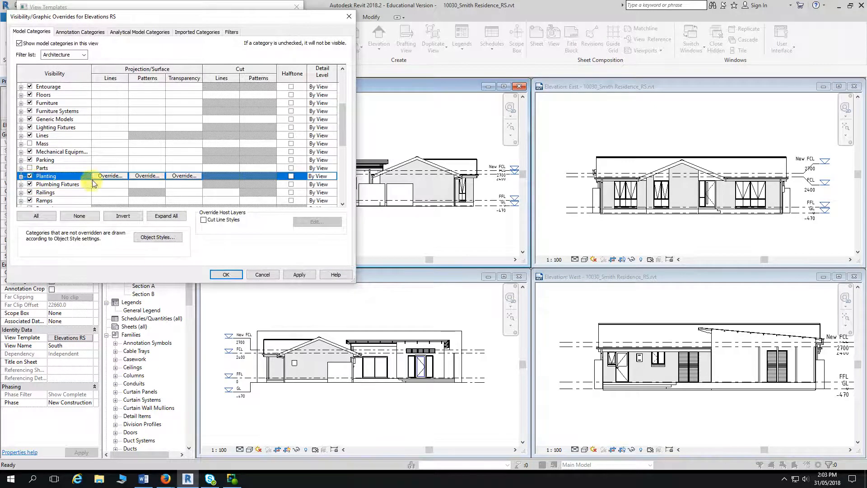
# Step: Override the Planting category's projection lines with green, RGB 000-128-000, and line weight 6
pyautogui.click(101, 176)
pyautogui.click(285, 92)
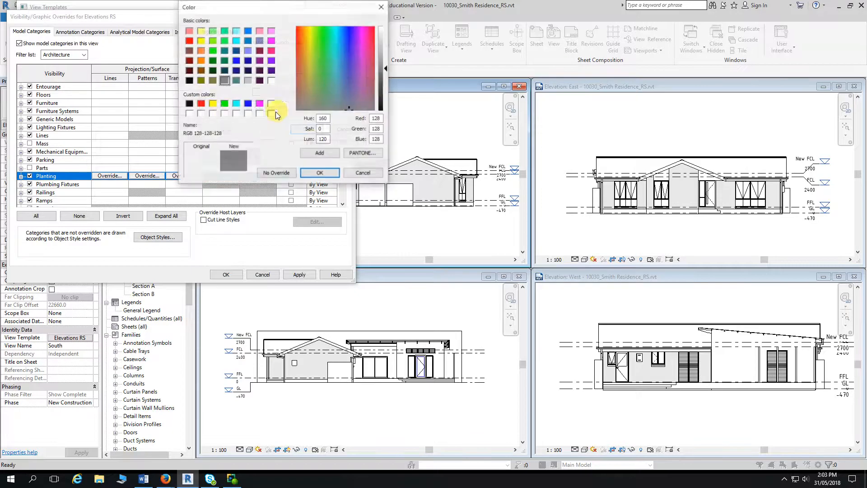
pyautogui.click(215, 61)
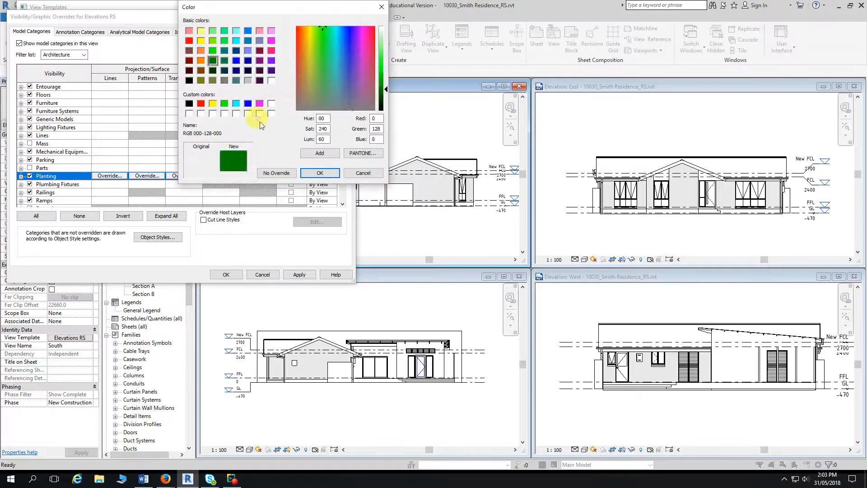
pyautogui.click(316, 173)
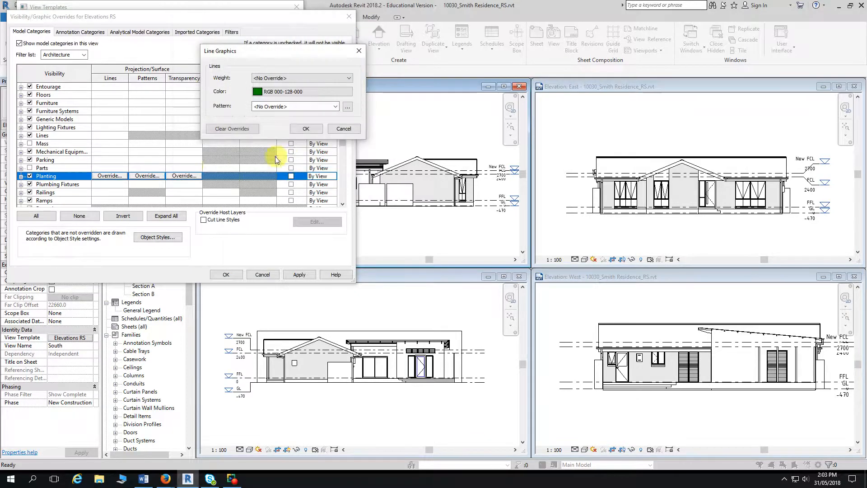
pyautogui.click(282, 78)
pyautogui.click(267, 121)
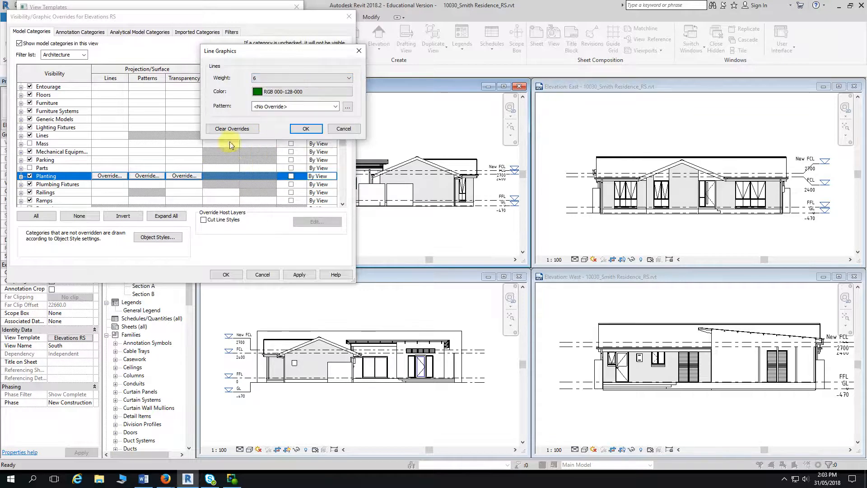
pyautogui.click(307, 129)
# Step: Apply the Planting overrides and save the Elevations RS view template
pyautogui.click(300, 274)
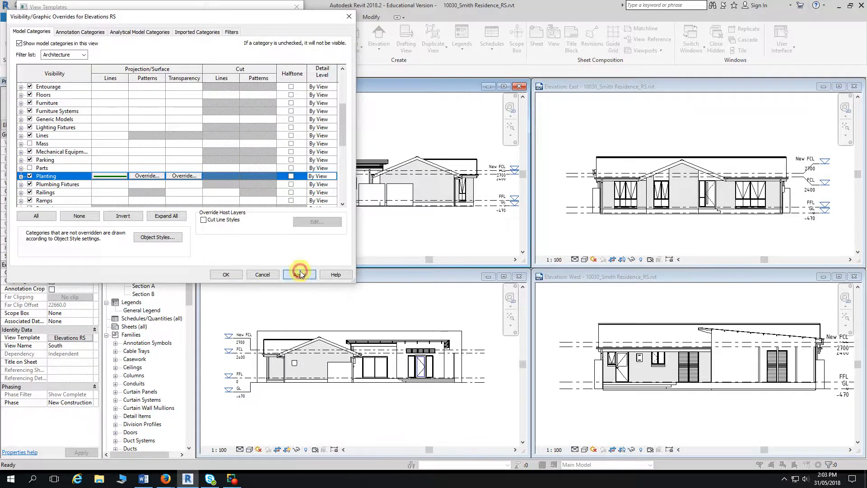
pyautogui.click(232, 273)
pyautogui.click(187, 199)
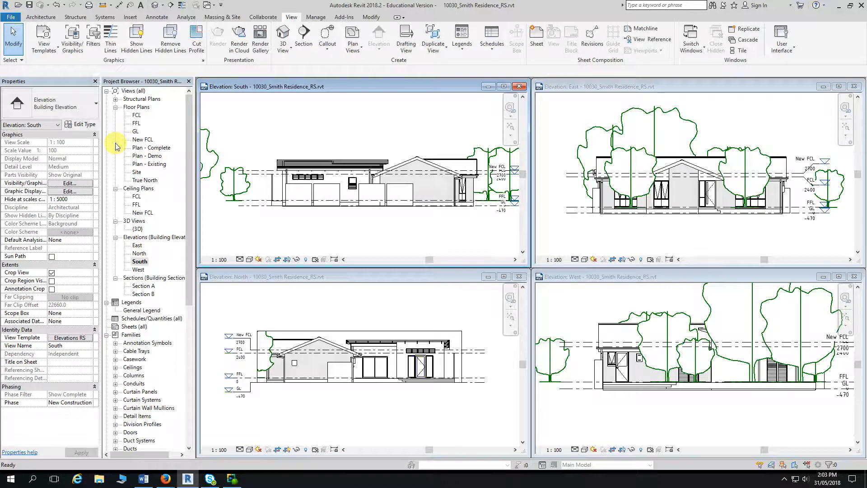
# Step: Maximize the East elevation view and centre the house with its trees in it
pyautogui.click(680, 86)
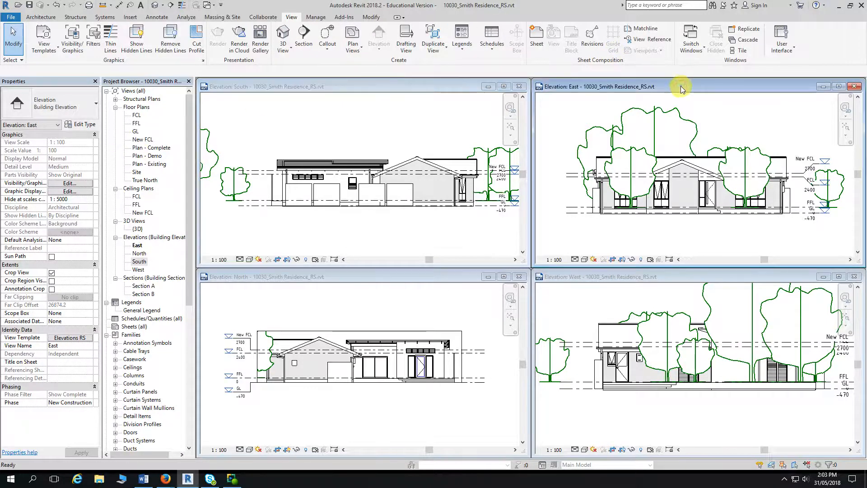
pyautogui.click(837, 87)
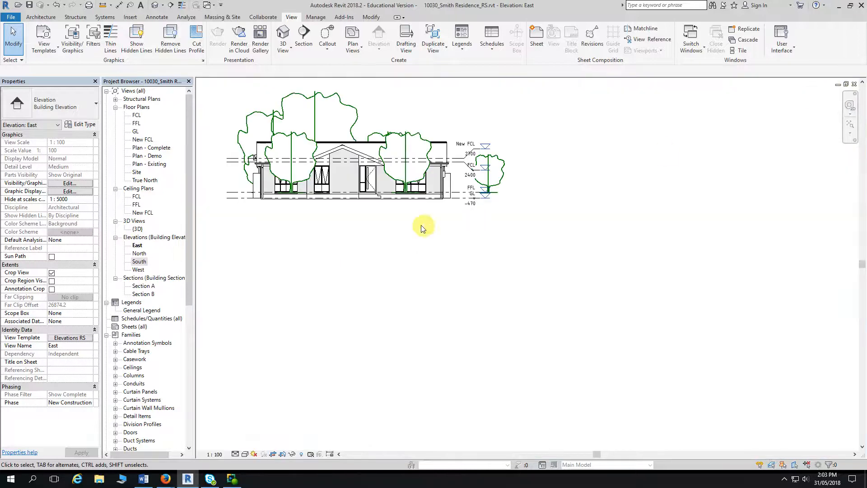
pyautogui.scroll(2, 360, 267)
pyautogui.moveTo(373, 261); pyautogui.dragTo(412, 271, button='middle')
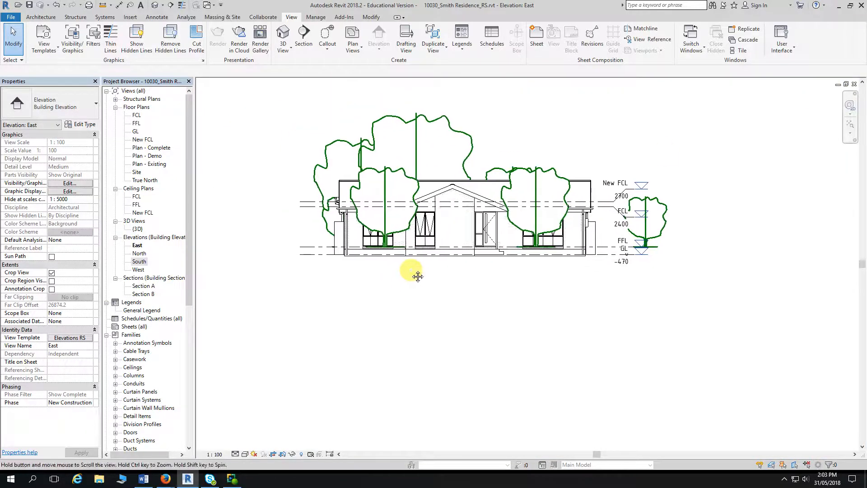
# Step: Check whether the detail level, visual style and scale options of the East elevation can be changed
pyautogui.click(235, 454)
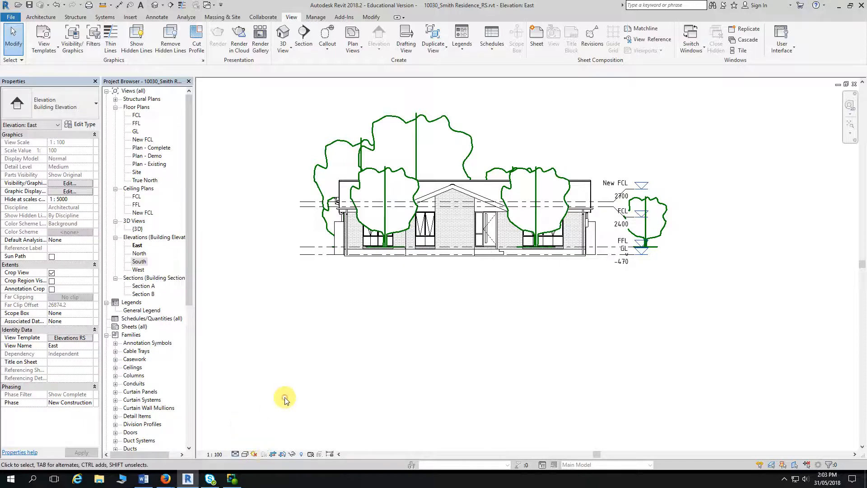
pyautogui.click(246, 453)
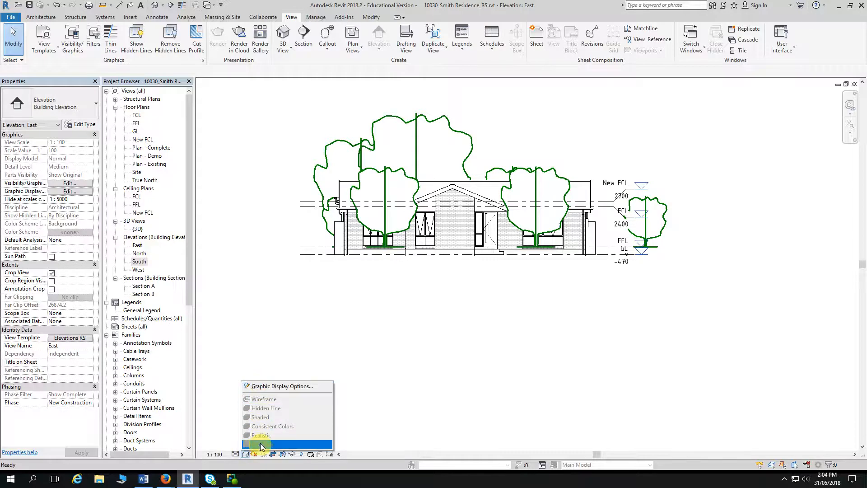
pyautogui.click(215, 454)
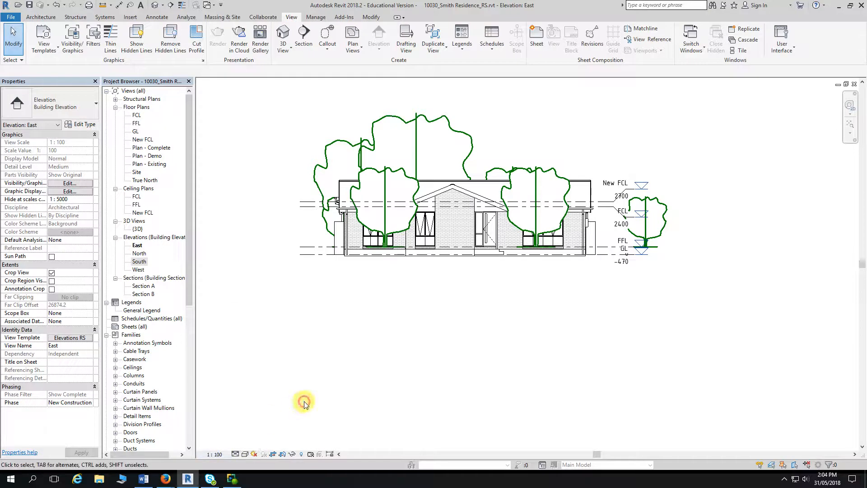
# Step: Check whether the East elevation's own visibility/graphics overrides for model categories can be edited
pyautogui.click(69, 51)
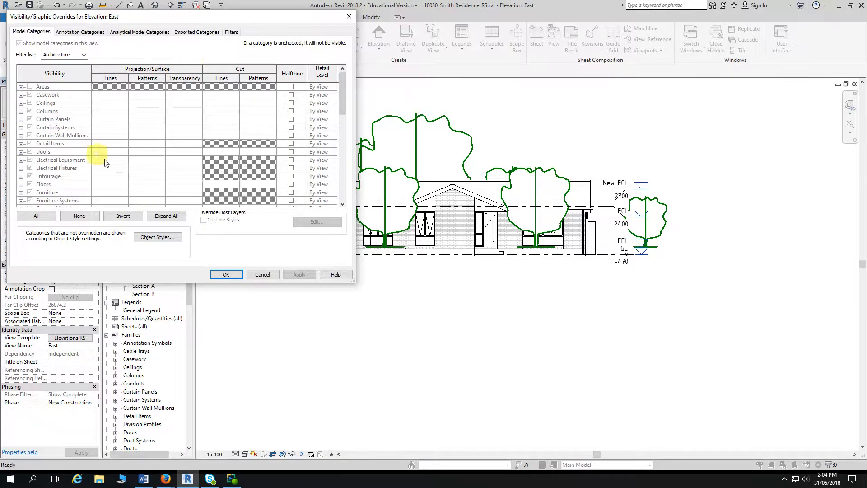
pyautogui.click(349, 16)
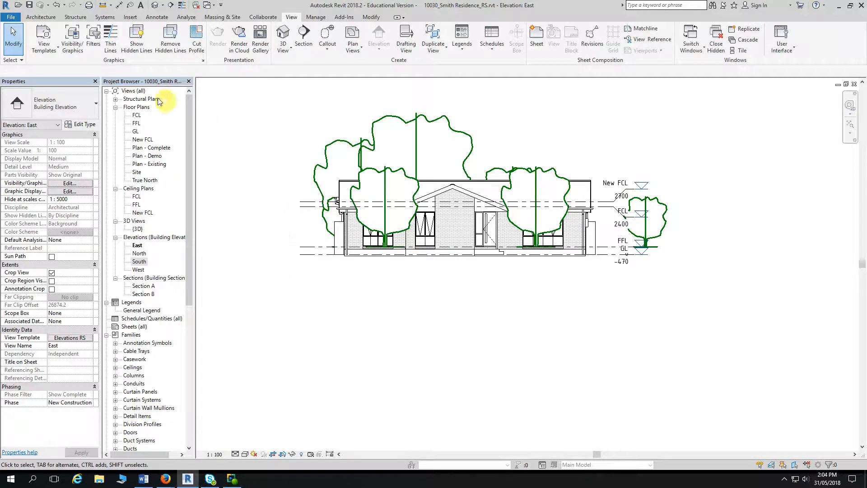
# Step: Turn off the Planting category in the model overrides of the Elevations RS view template and save the template
pyautogui.click(54, 52)
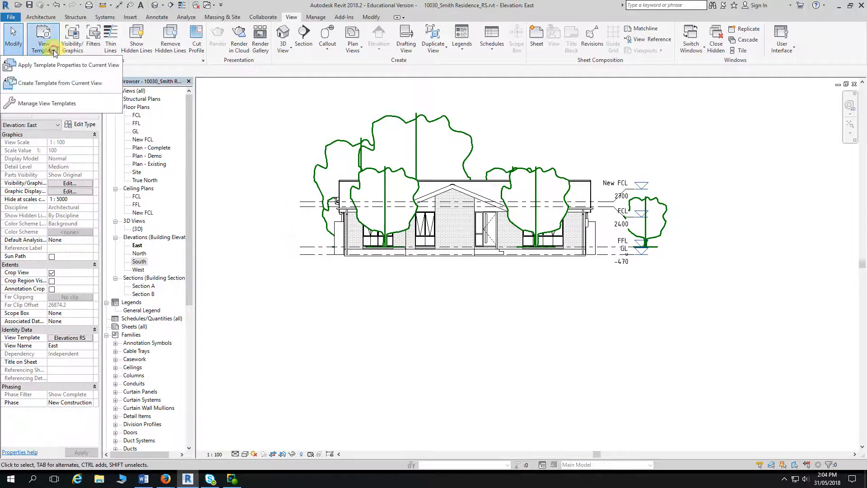
pyautogui.click(49, 103)
pyautogui.click(492, 274)
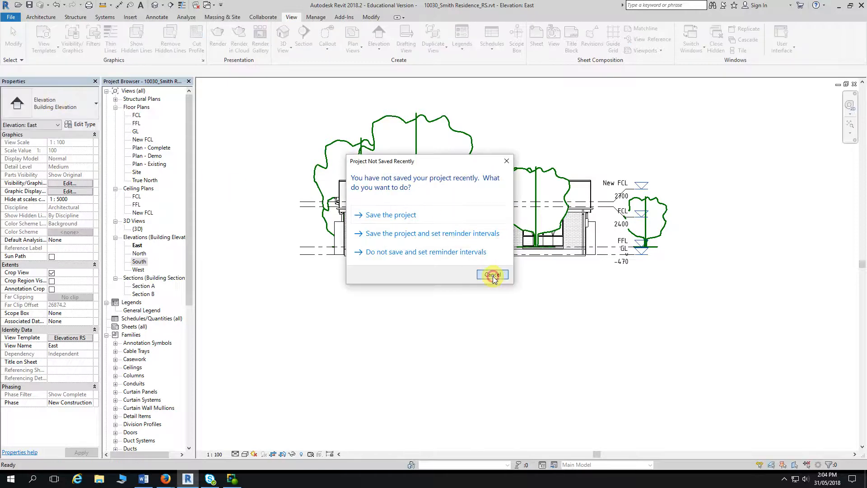
pyautogui.click(37, 122)
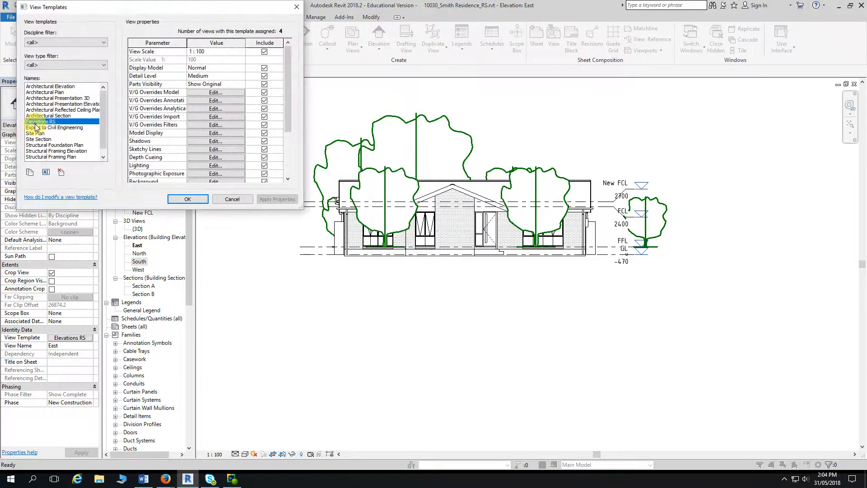
pyautogui.click(211, 93)
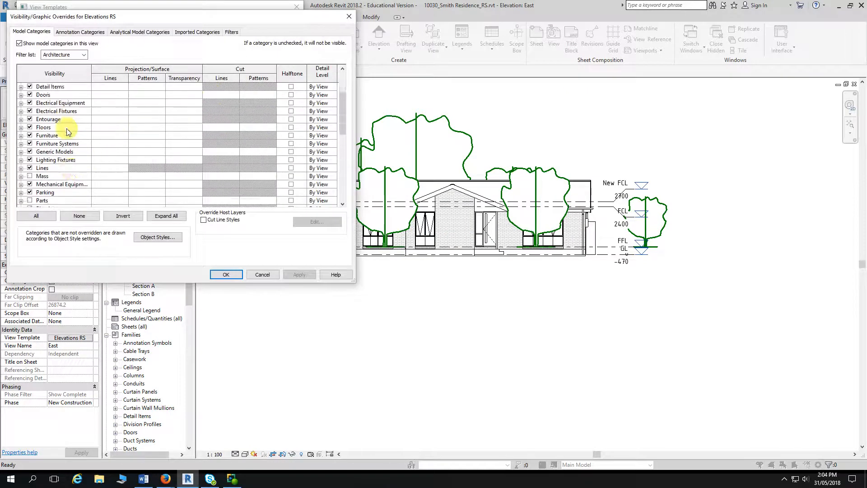
pyautogui.scroll(-2, 68, 135)
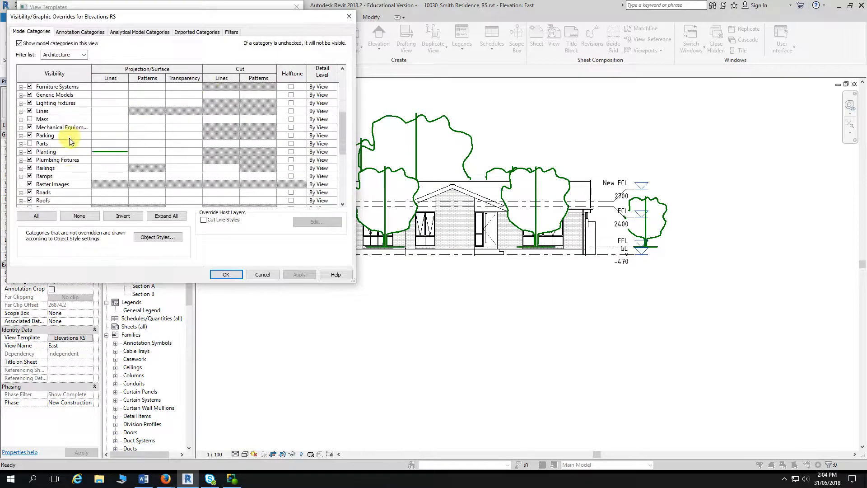
pyautogui.click(29, 151)
pyautogui.click(299, 274)
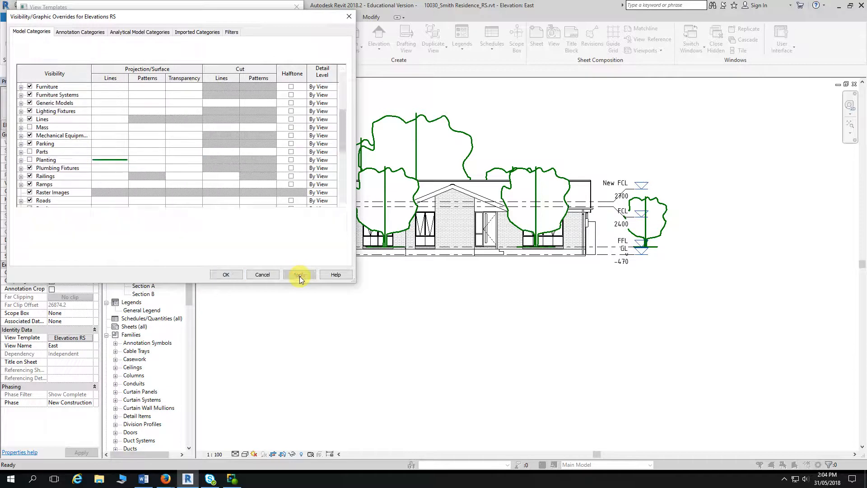
pyautogui.click(226, 274)
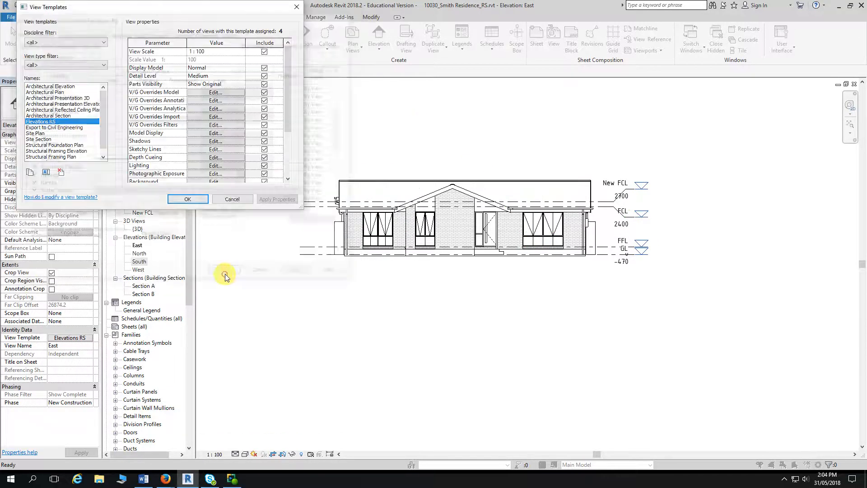
pyautogui.click(187, 200)
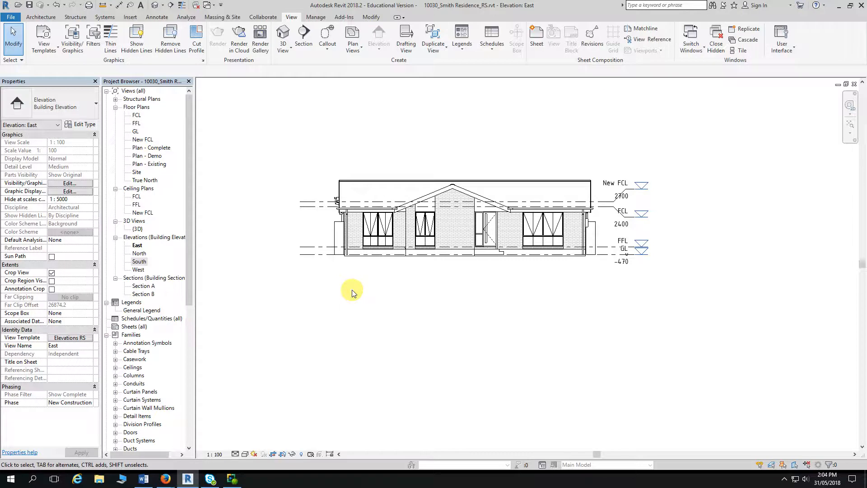
# Step: Exclude the Detail Level parameter from the Elevations RS view template and save the template
pyautogui.click(44, 45)
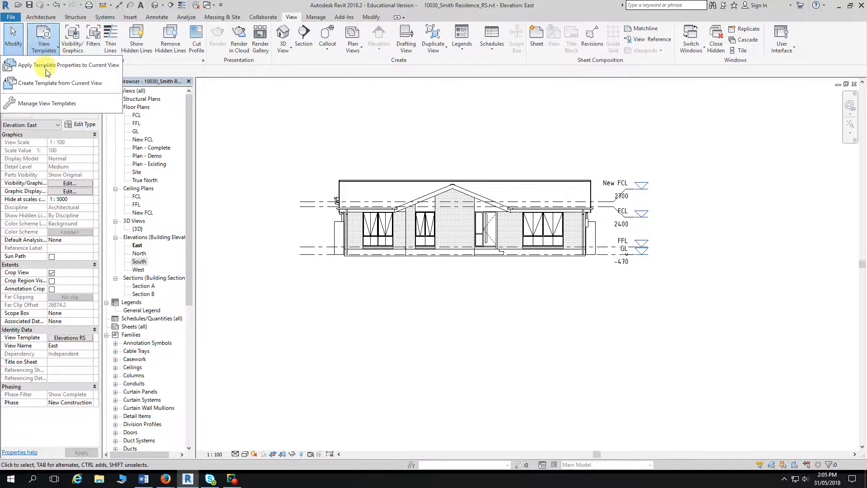
pyautogui.click(49, 104)
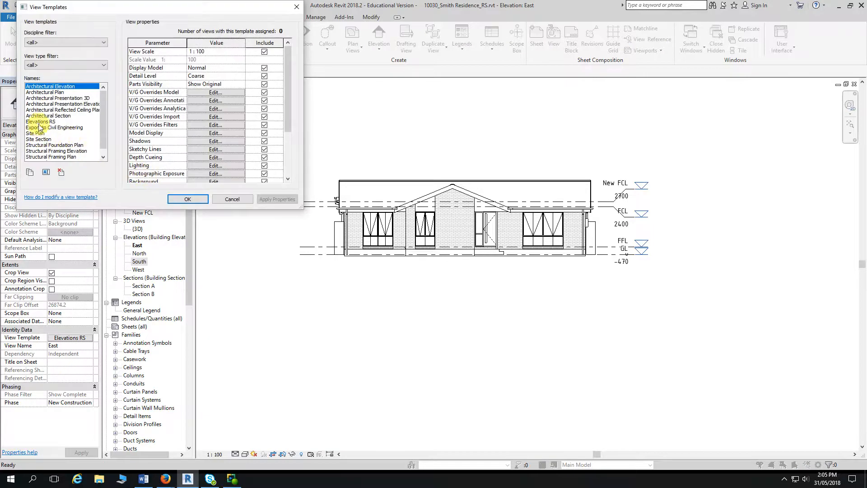
pyautogui.click(40, 121)
pyautogui.moveTo(93, 11); pyautogui.dragTo(196, 19)
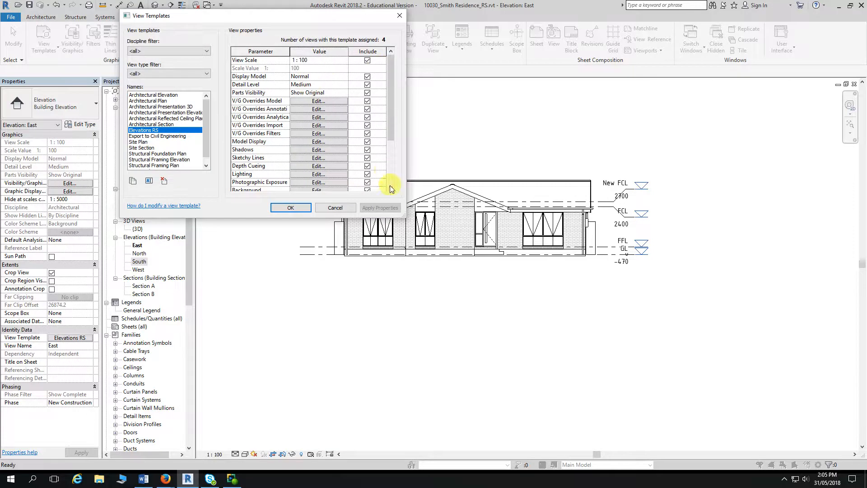
pyautogui.moveTo(404, 219); pyautogui.dragTo(610, 304)
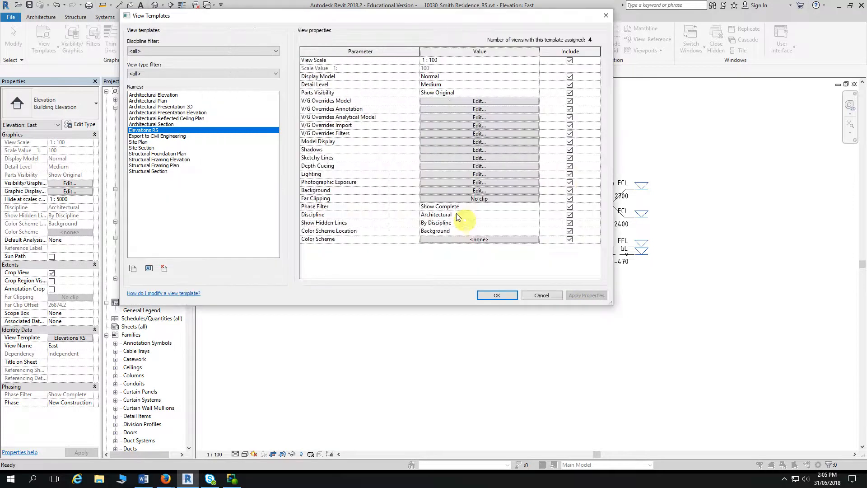
pyautogui.click(569, 61)
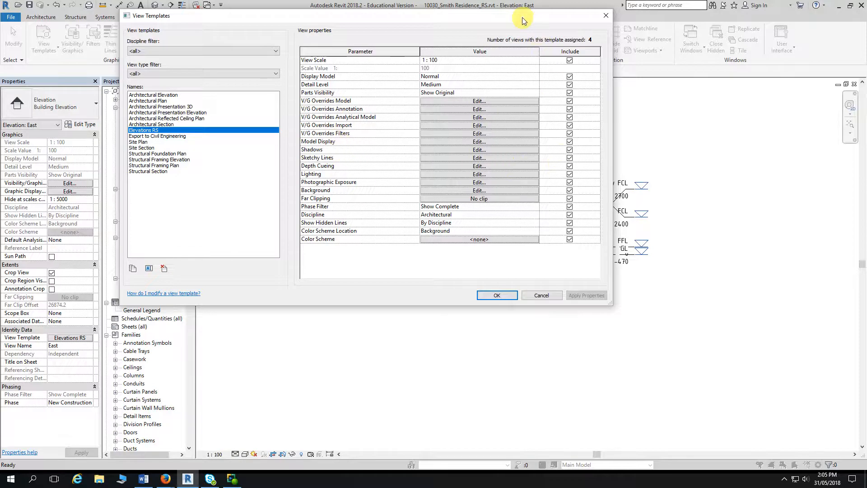
pyautogui.moveTo(524, 20); pyautogui.dragTo(558, 20)
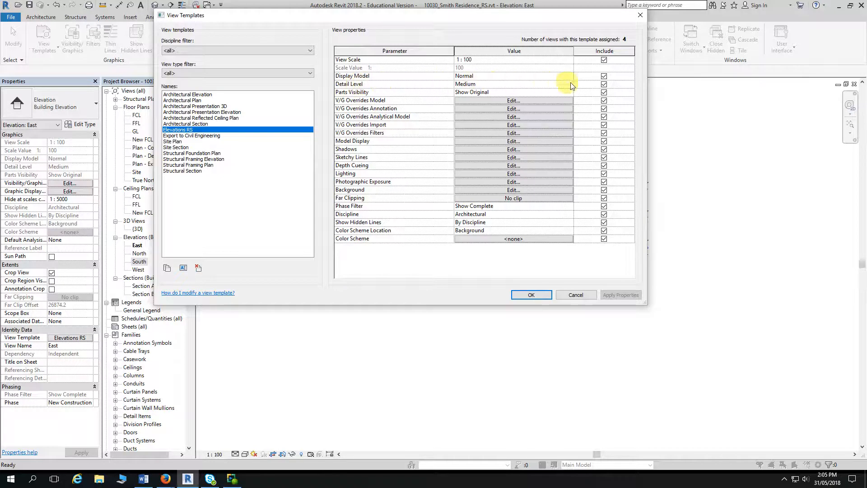
pyautogui.click(603, 85)
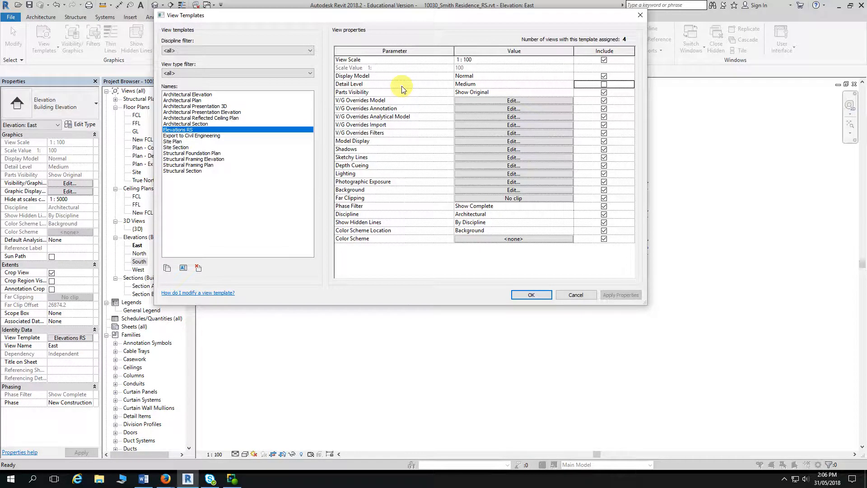
pyautogui.click(537, 295)
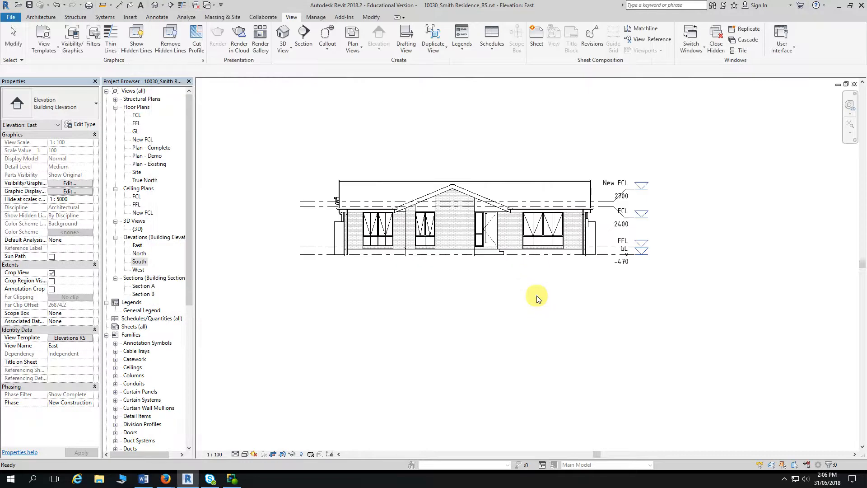
# Step: Check which detail level and visual style options can be chosen in the East elevation
pyautogui.click(235, 454)
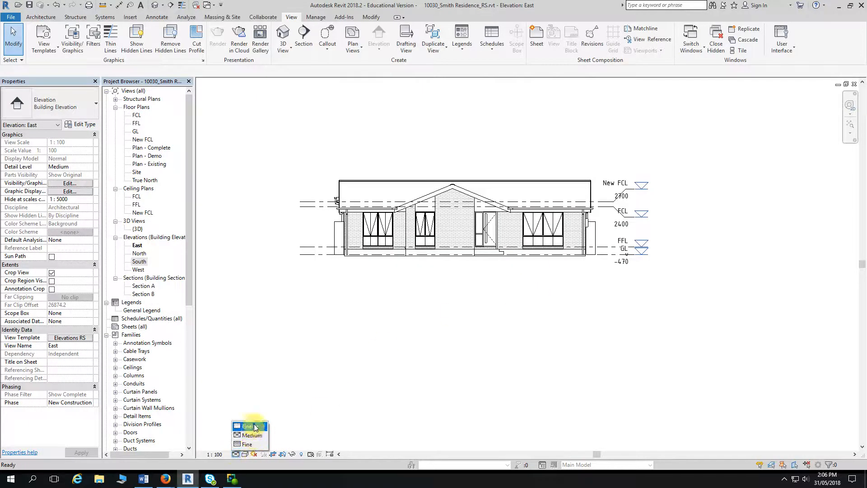
pyautogui.click(289, 413)
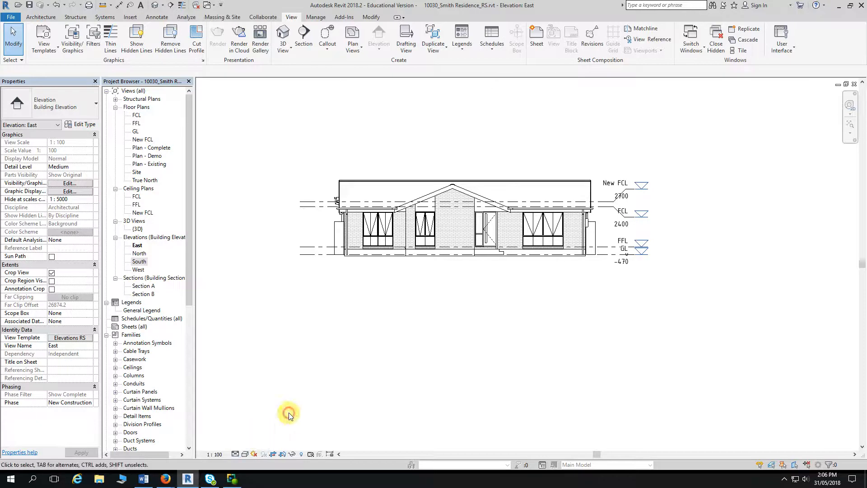
pyautogui.click(245, 454)
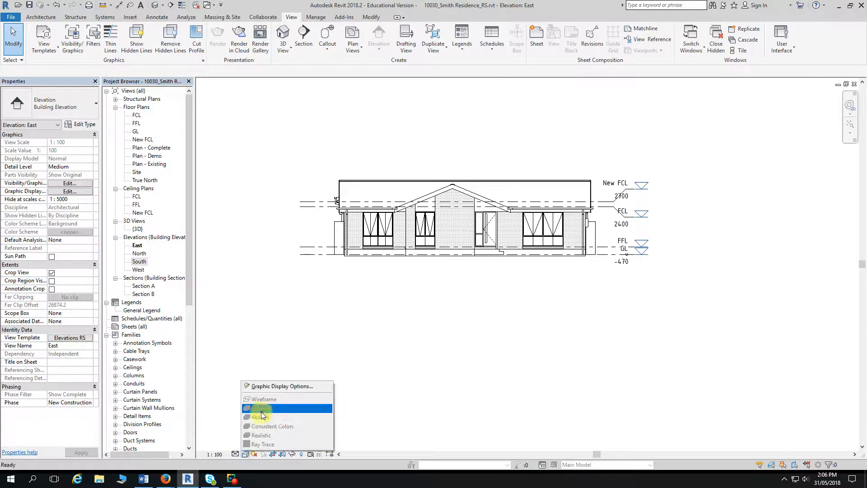
pyautogui.click(369, 387)
pyautogui.click(235, 454)
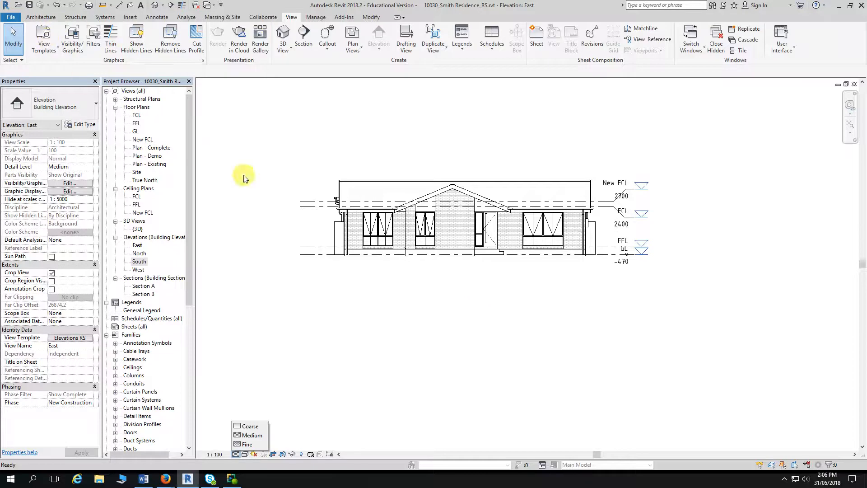
pyautogui.click(281, 161)
pyautogui.scroll(-1, 326, 273)
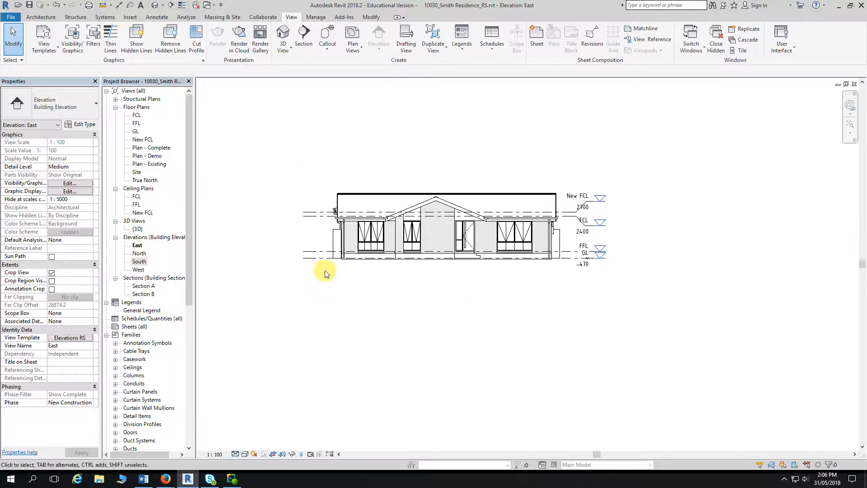
pyautogui.moveTo(326, 273); pyautogui.dragTo(374, 272, button='middle')
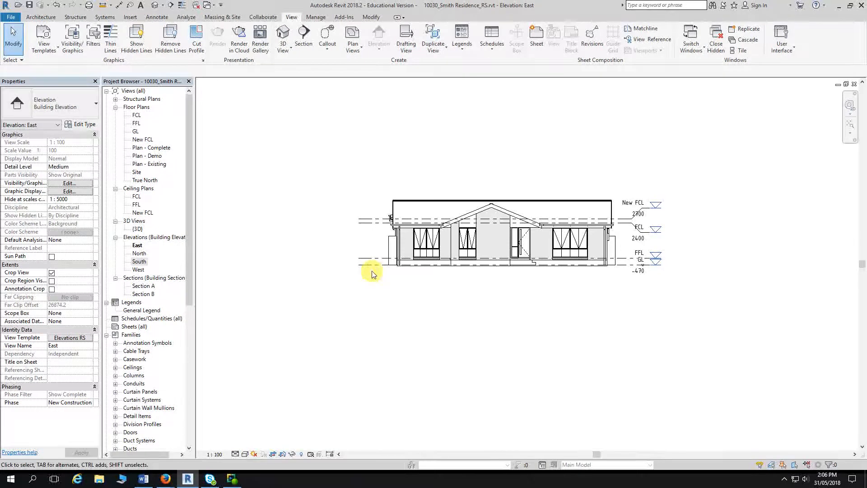
# Step: Open the North elevation view and inspect the crop region boundary around the house
pyautogui.click(137, 246)
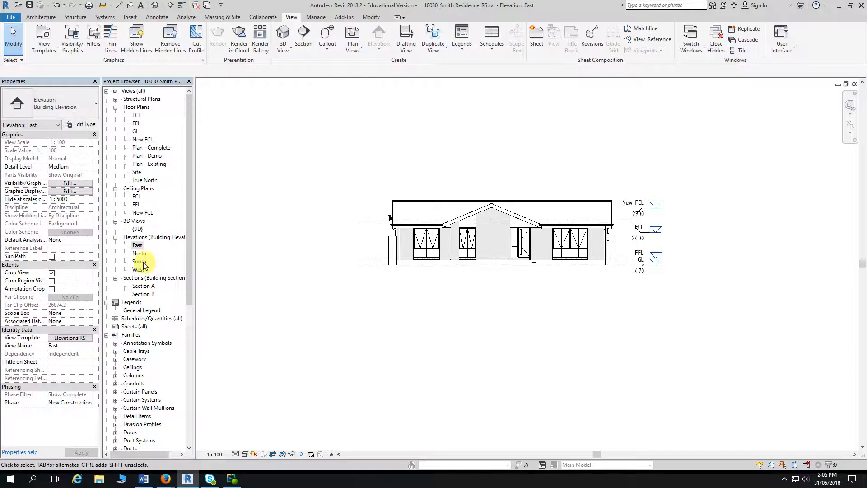
pyautogui.doubleClick(147, 255)
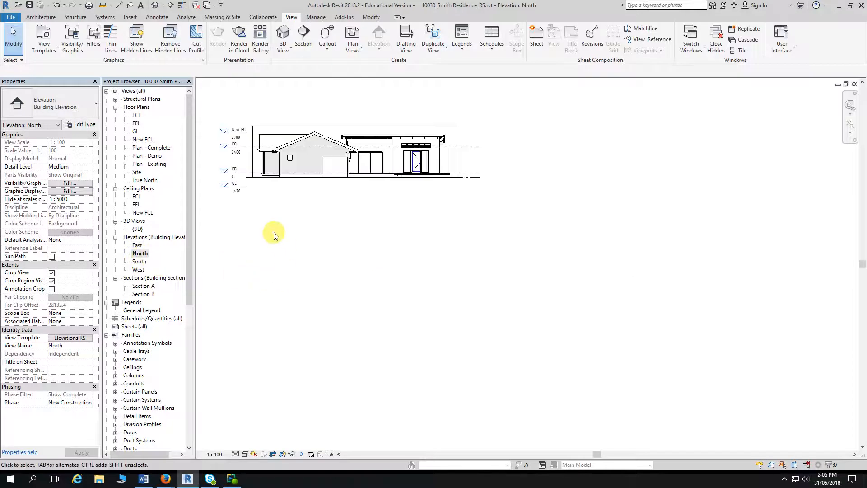
pyautogui.moveTo(272, 235)
pyautogui.mouseDown(button='middle')
pyautogui.moveTo(351, 267)
pyautogui.moveTo(361, 258)
pyautogui.mouseUp(button='middle')
pyautogui.scroll(1, 361, 257)
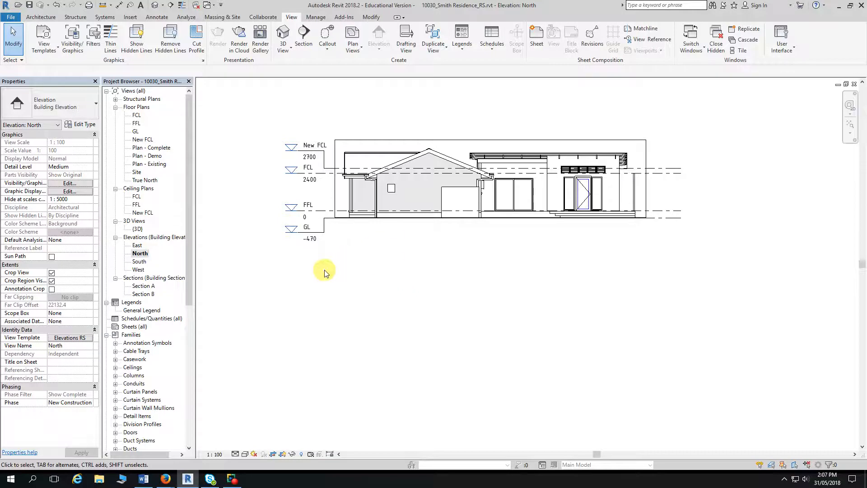
pyautogui.scroll(2, 324, 273)
pyautogui.click(434, 168)
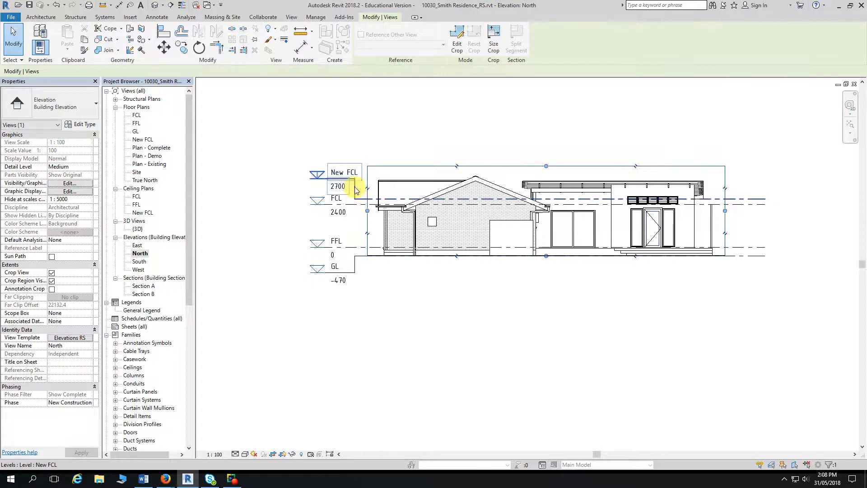
pyautogui.click(269, 162)
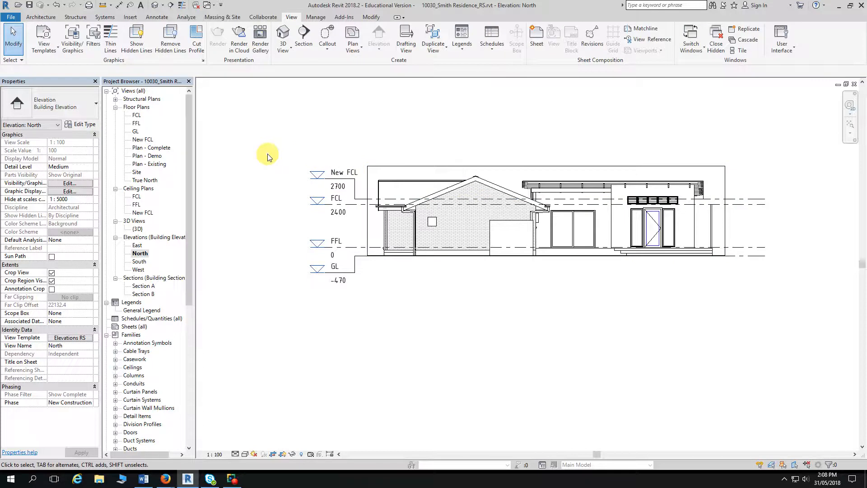
pyautogui.scroll(2, 409, 289)
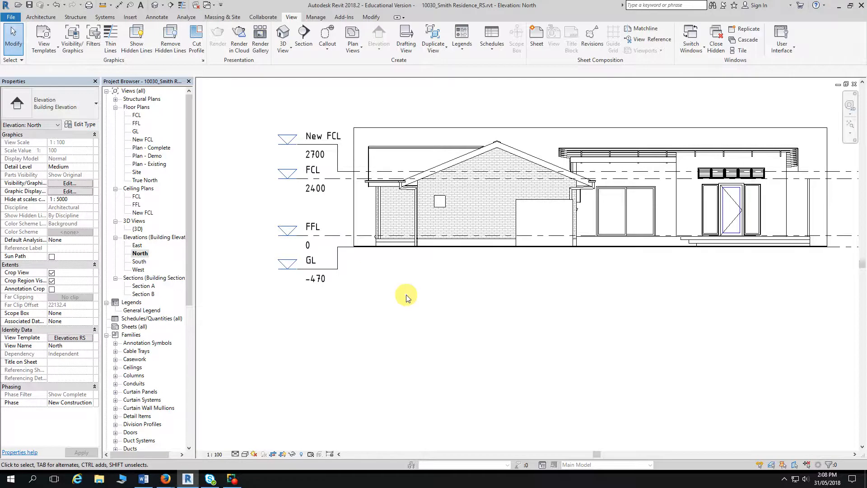
pyautogui.scroll(-2, 406, 296)
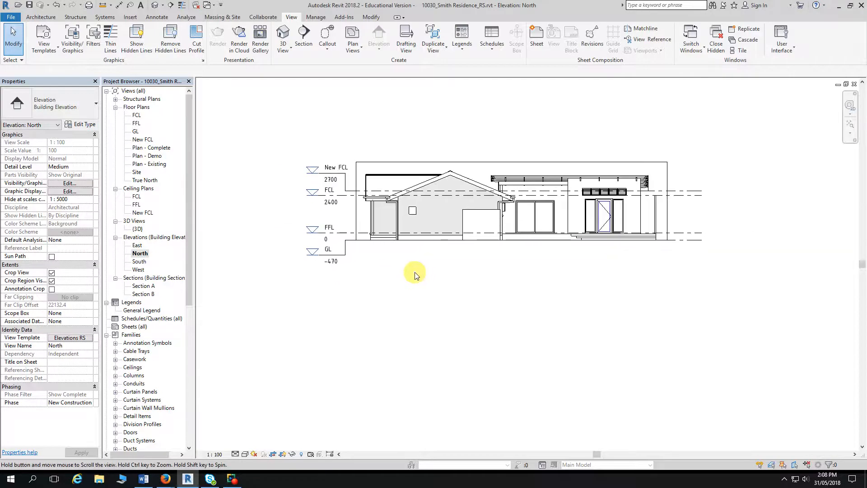
pyautogui.moveTo(414, 271); pyautogui.dragTo(417, 272, button='middle')
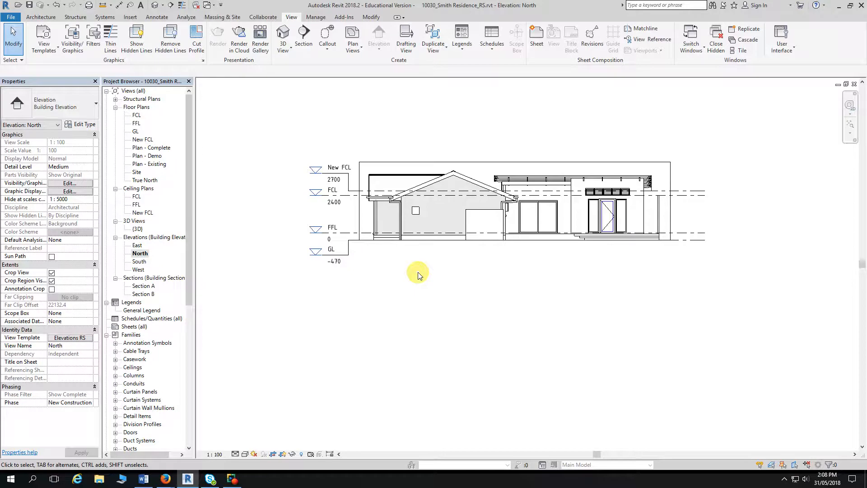
# Step: Open the South elevation view and make its crop region visible
pyautogui.doubleClick(139, 261)
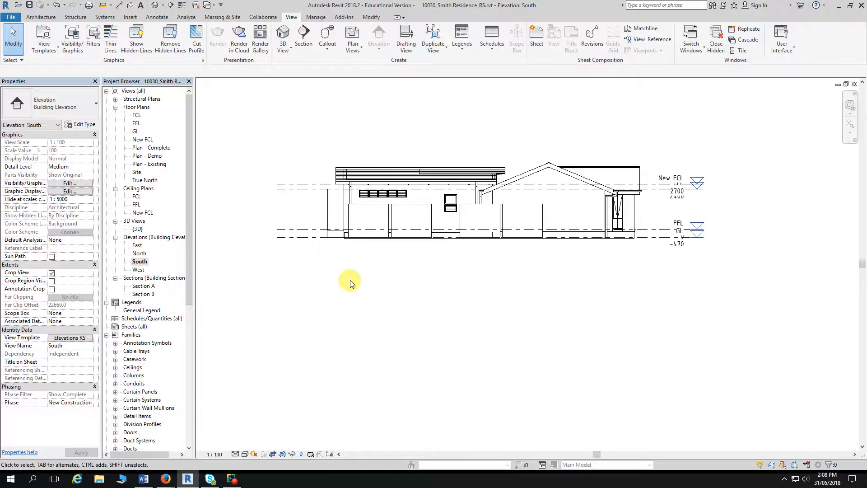
pyautogui.scroll(1, 364, 281)
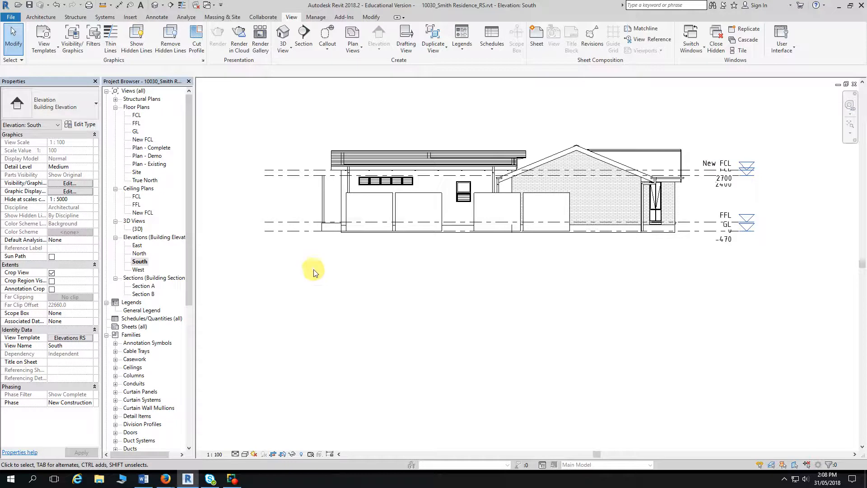
pyautogui.click(51, 280)
pyautogui.moveTo(336, 344); pyautogui.dragTo(378, 338, button='middle')
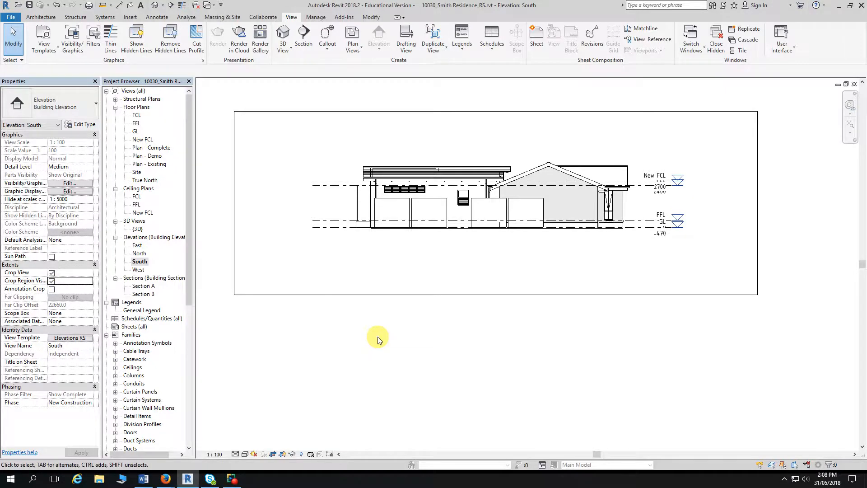
# Step: Draw a Ground Line style detail line along the GL level in the South elevation, extending past both ends of the house
pyautogui.moveTo(406, 341); pyautogui.dragTo(421, 309, button='middle')
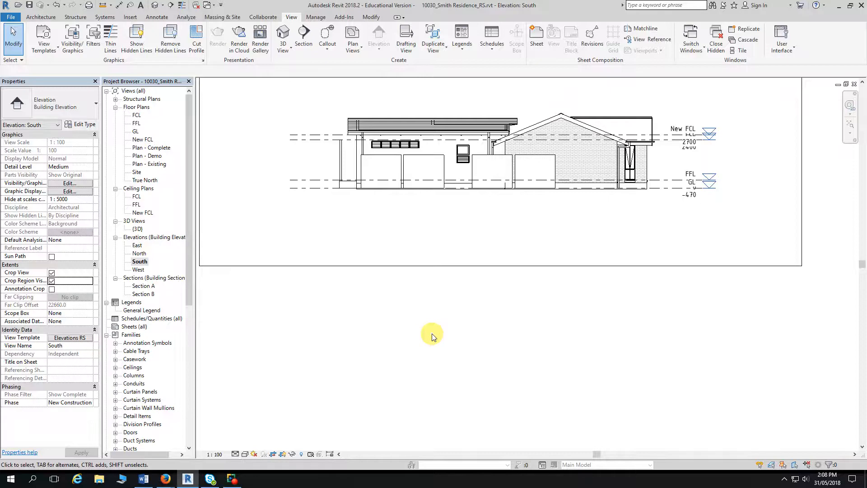
pyautogui.scroll(-1, 432, 336)
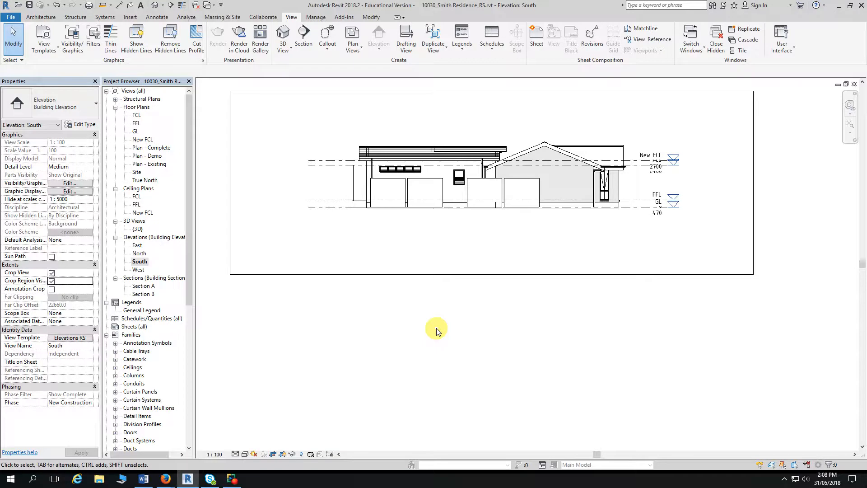
pyautogui.scroll(1, 345, 198)
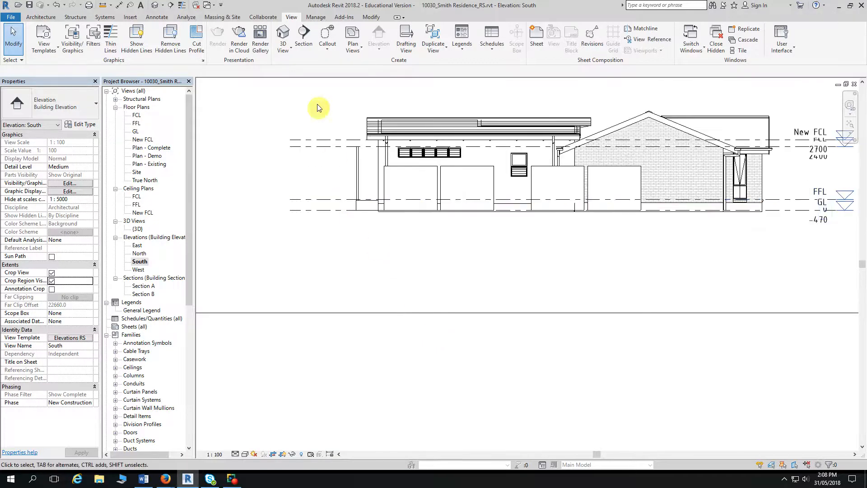
pyautogui.click(158, 17)
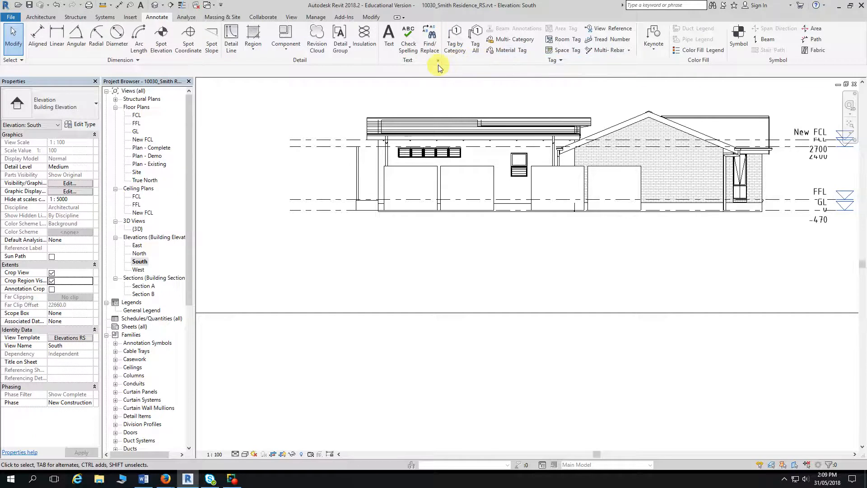
pyautogui.click(230, 36)
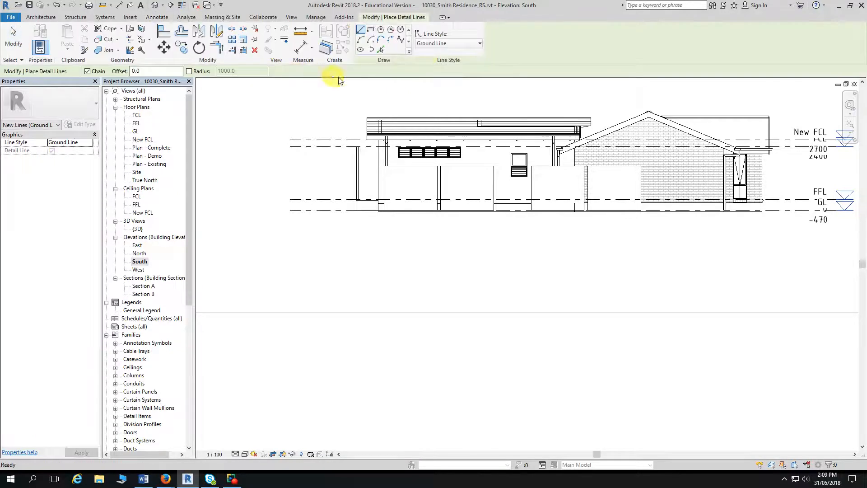
pyautogui.click(314, 210)
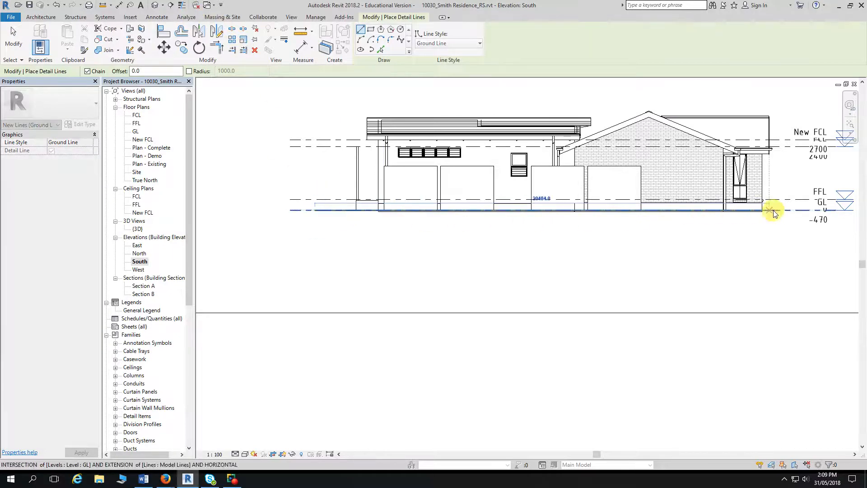
pyautogui.click(802, 210)
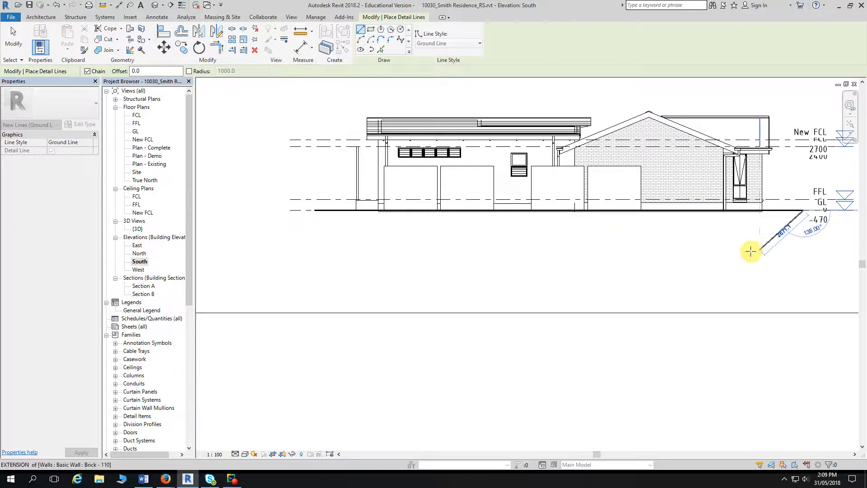
pyautogui.press('Escape')
pyautogui.press('Escape')
pyautogui.scroll(-2, 456, 253)
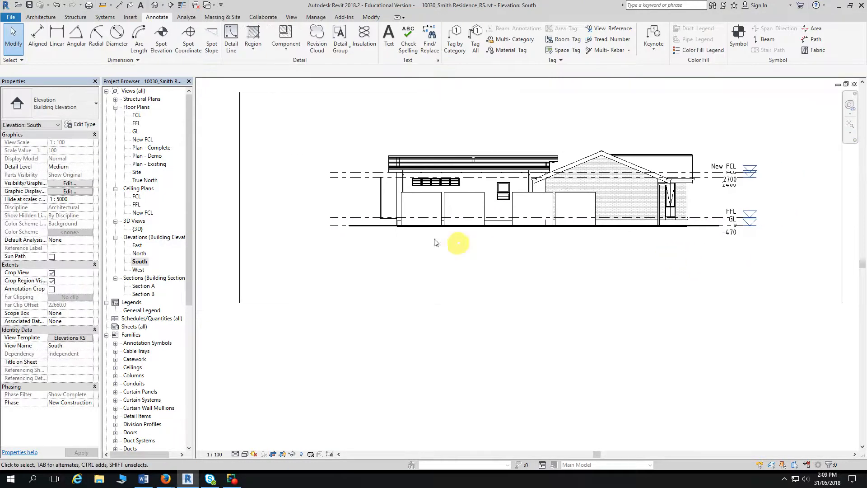
# Step: Try moving the crop region's left edge in past the end of the ground line and back out
pyautogui.click(239, 183)
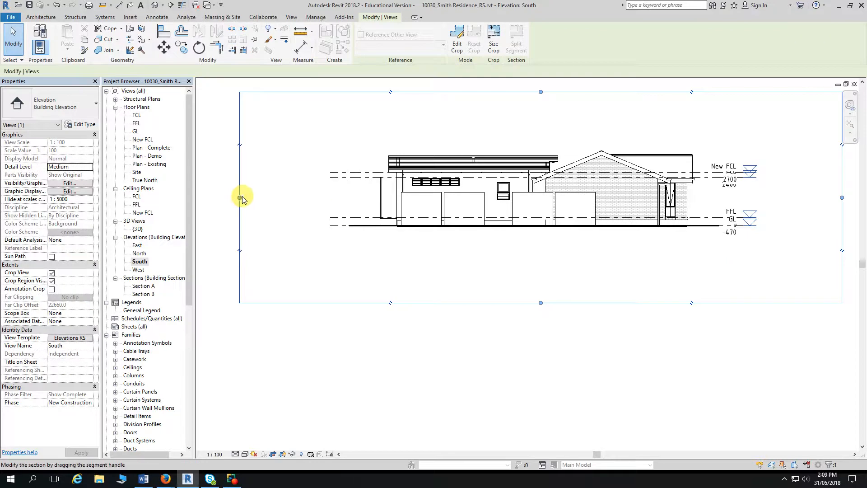
pyautogui.moveTo(266, 198); pyautogui.dragTo(365, 197)
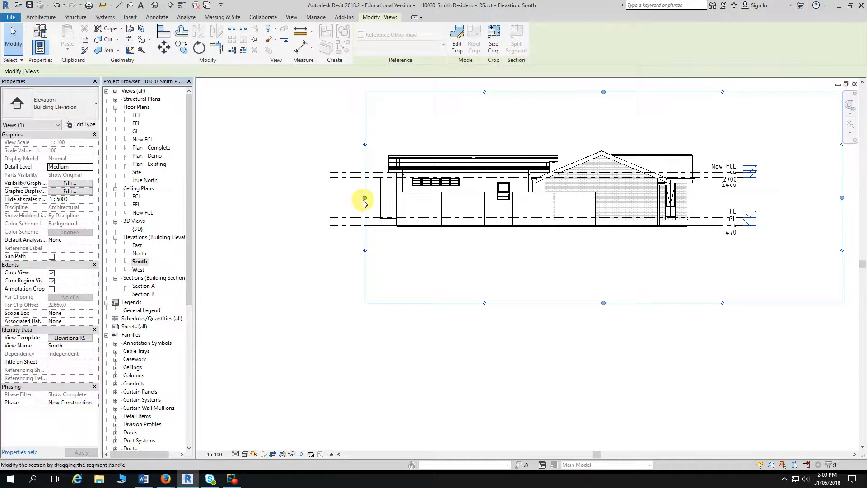
pyautogui.moveTo(364, 197); pyautogui.dragTo(273, 198)
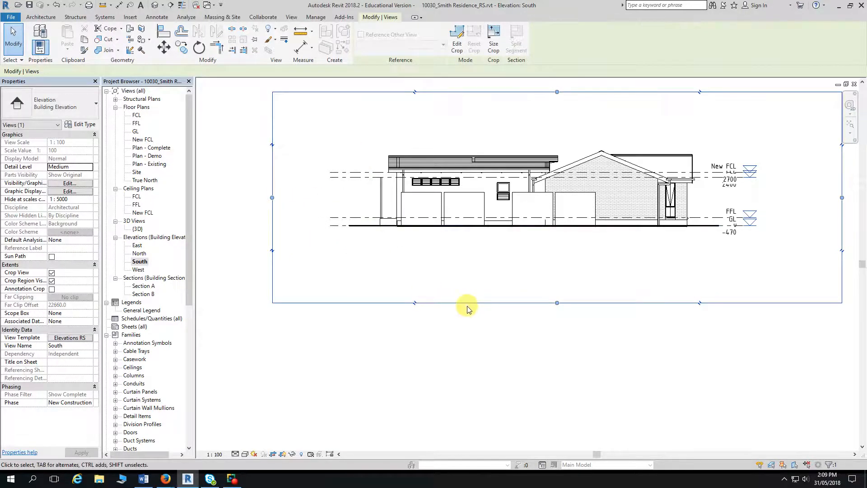
# Step: Tighten the South elevation's crop region around the house, with its lower edge on the ground line and the other edges just outside the building
pyautogui.scroll(-1, 515, 284)
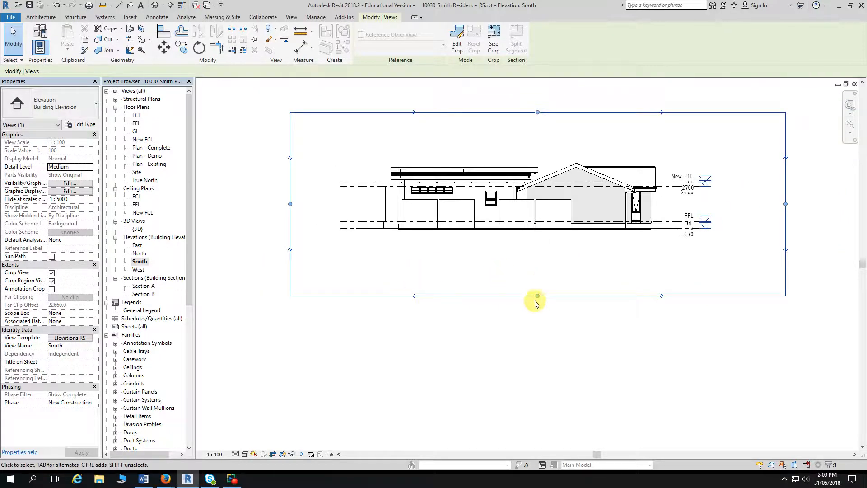
pyautogui.moveTo(537, 295); pyautogui.dragTo(342, 230)
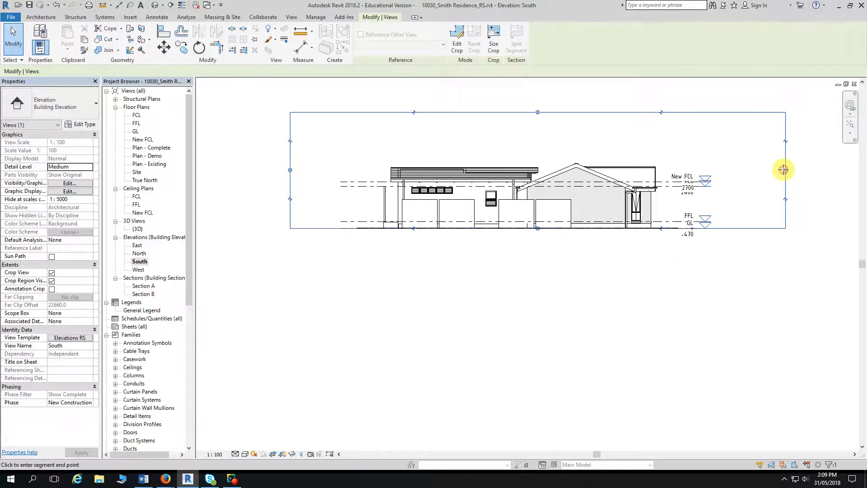
pyautogui.moveTo(784, 170); pyautogui.dragTo(663, 185)
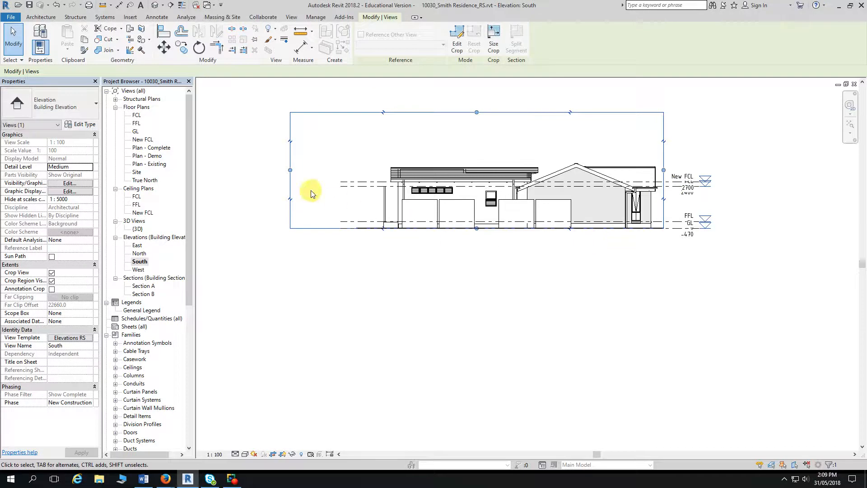
pyautogui.moveTo(290, 170); pyautogui.dragTo(378, 170)
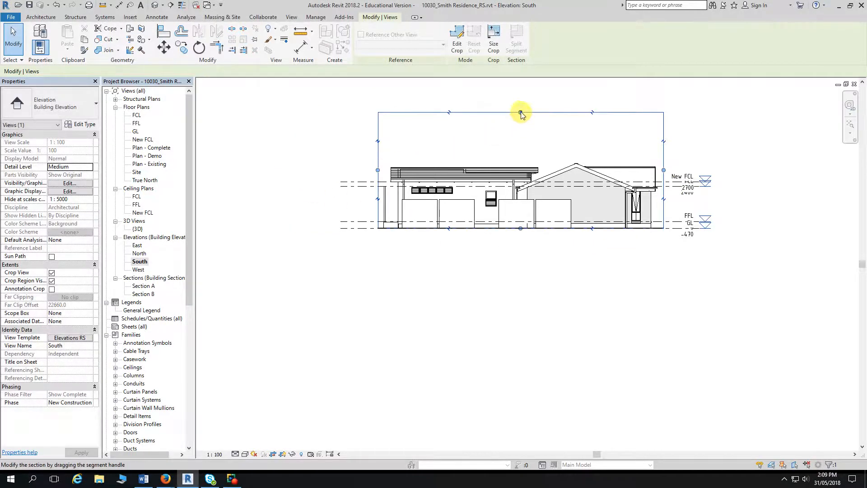
pyautogui.moveTo(520, 113); pyautogui.dragTo(523, 164)
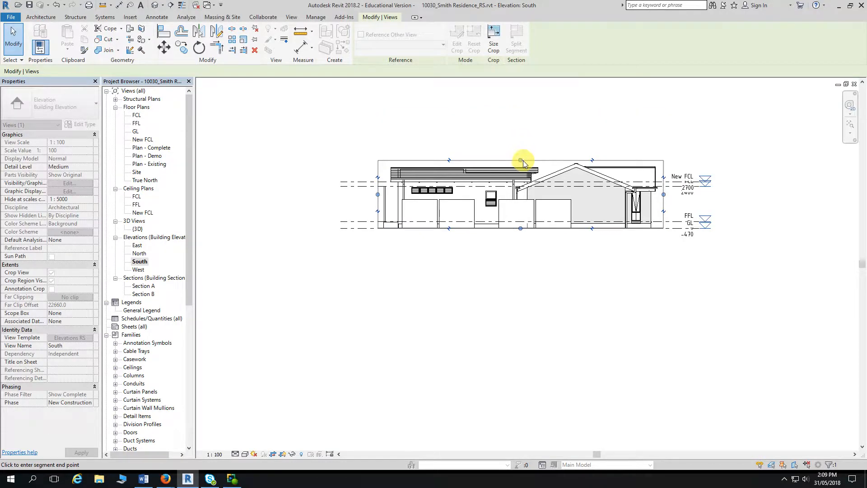
pyautogui.click(582, 281)
# Step: Inspect the overlapping level heads beside the house and the end controls of the New FCL level
pyautogui.scroll(1, 578, 279)
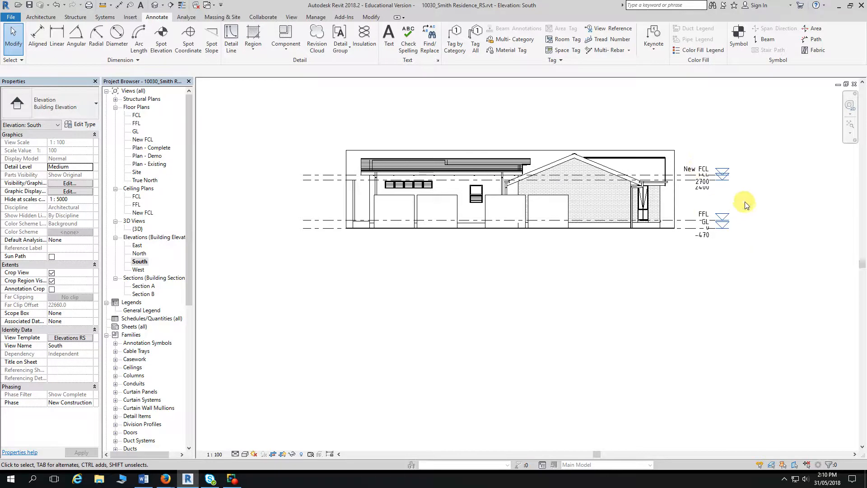
pyautogui.scroll(4, 726, 201)
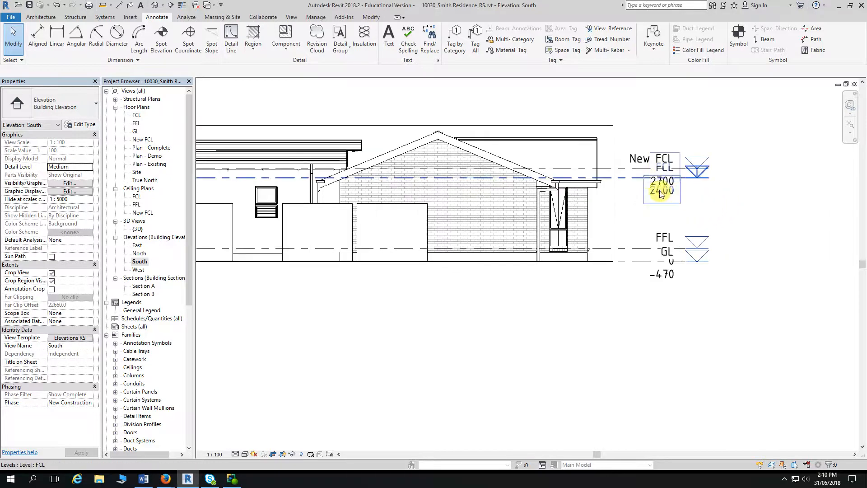
pyautogui.click(646, 169)
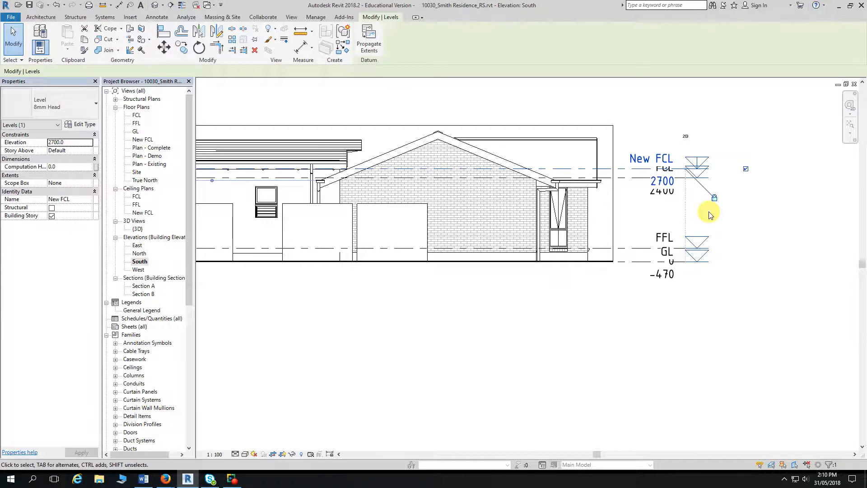
pyautogui.scroll(-3, 605, 304)
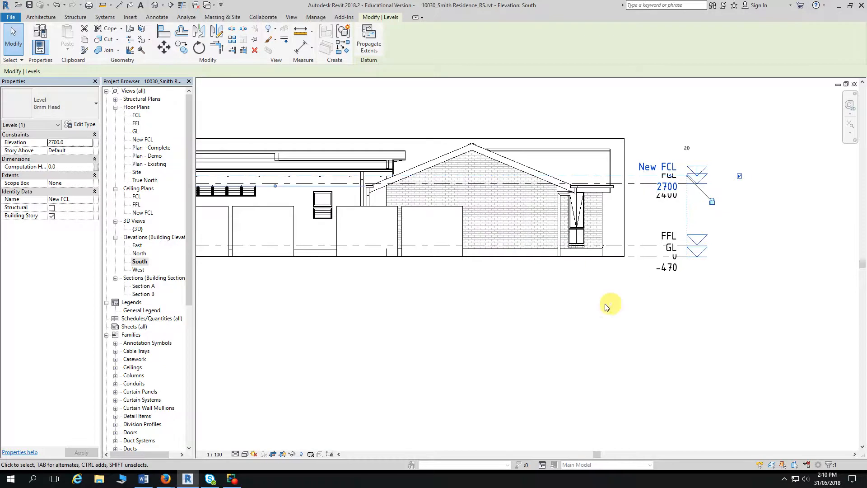
pyautogui.click(621, 293)
# Step: Hide the South elevation's crop region boundary while keeping the view cropped
pyautogui.scroll(-1, 621, 292)
pyautogui.moveTo(623, 292); pyautogui.dragTo(672, 283, button='middle')
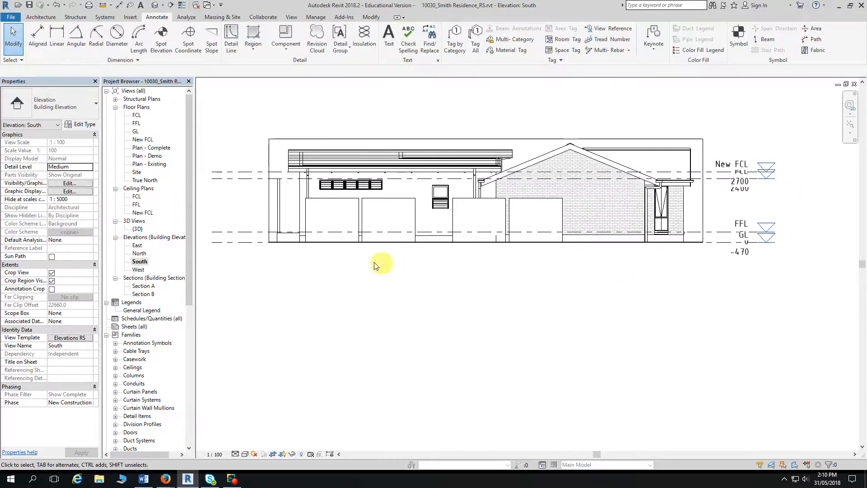
pyautogui.click(52, 280)
pyautogui.moveTo(420, 310); pyautogui.dragTo(427, 296, button='middle')
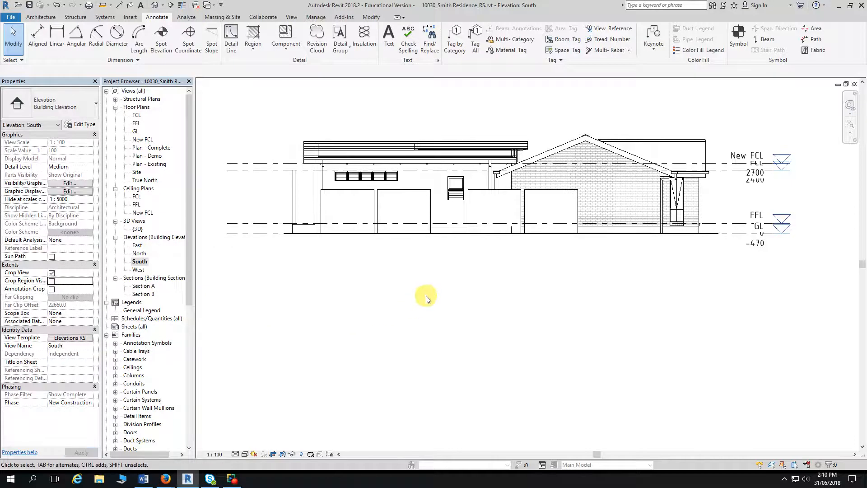
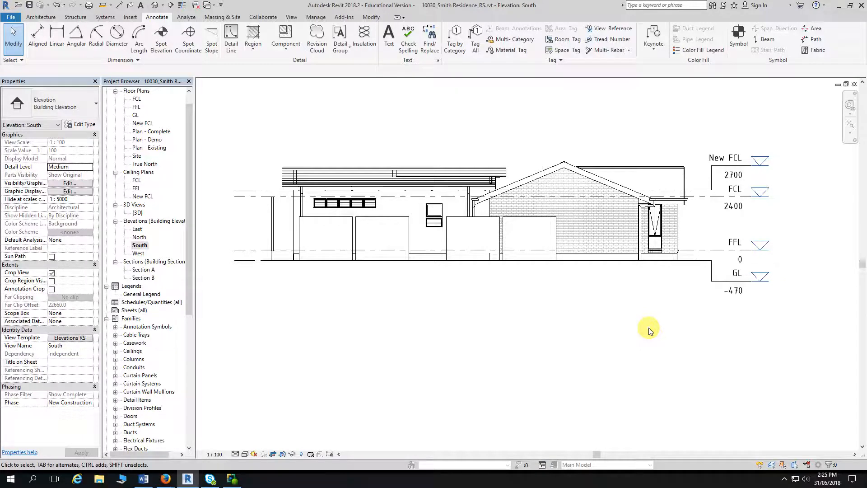
# Step: Open the layer structure of the Brick veneer - 240 timber wall type from the brick wall below the gable
pyautogui.click(589, 227)
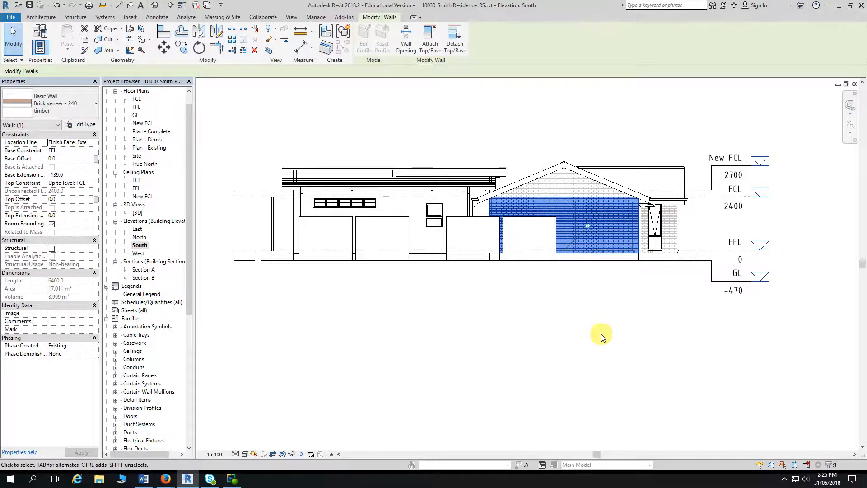
pyautogui.click(605, 312)
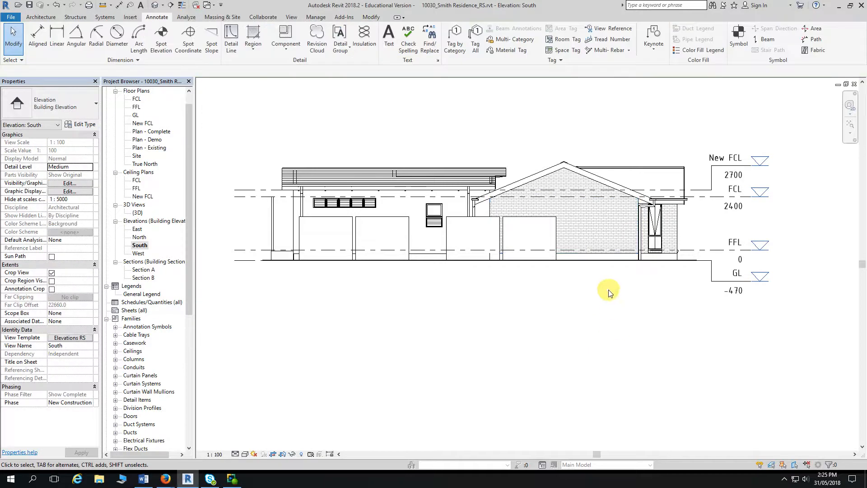
pyautogui.click(603, 231)
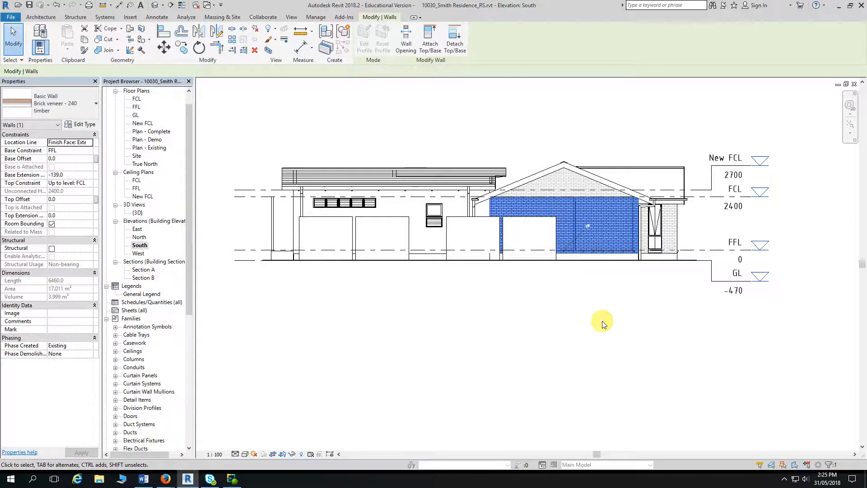
pyautogui.click(82, 126)
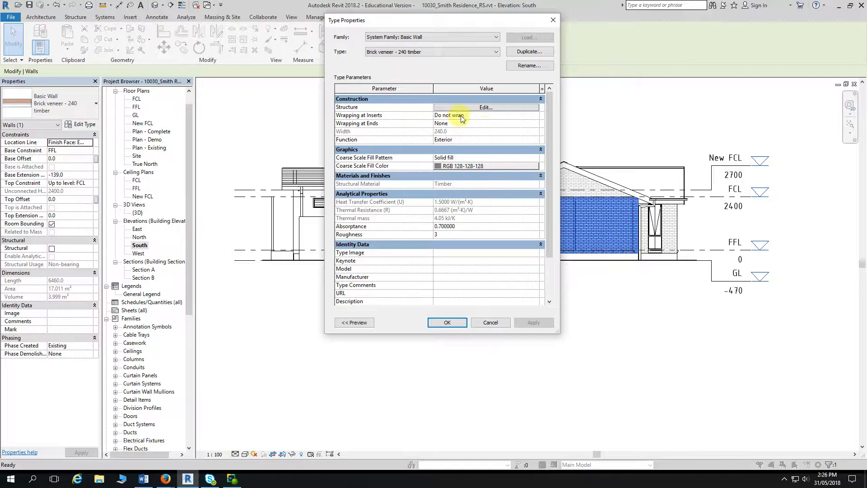
pyautogui.click(484, 107)
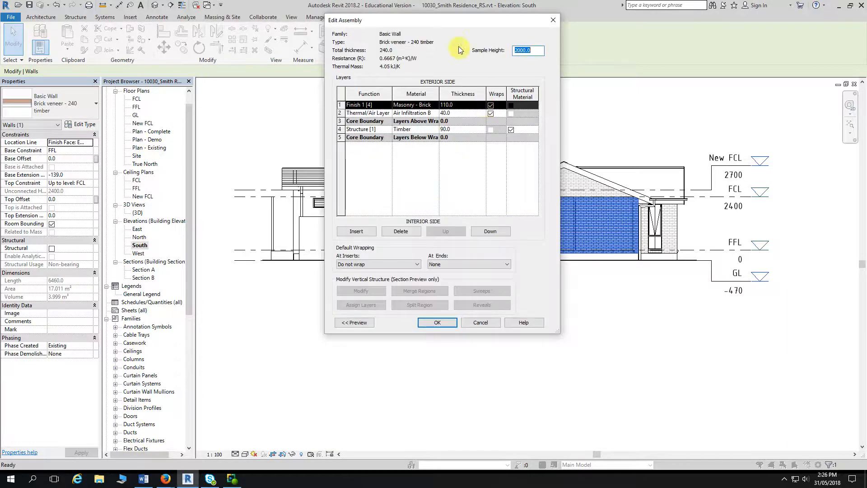
pyautogui.moveTo(454, 25); pyautogui.dragTo(491, 27)
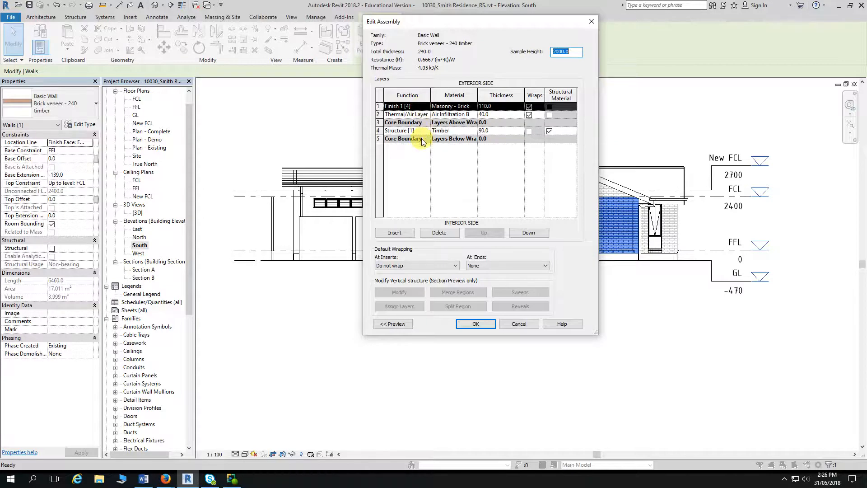
# Step: Open the material settings of the exterior Finish 1 [4] brick layer
pyautogui.click(384, 107)
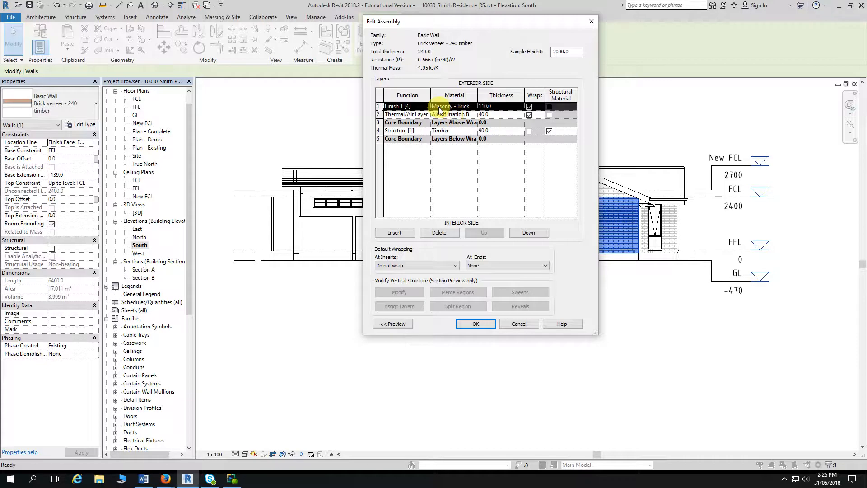
pyautogui.click(475, 109)
pyautogui.click(474, 107)
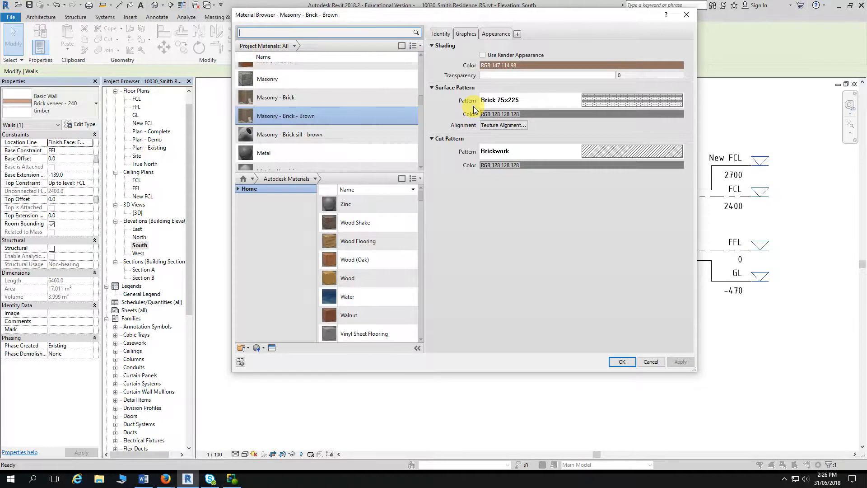
# Step: Enlarge the library section of the material browser and check how it hides and shows again
pyautogui.scroll(1, 344, 68)
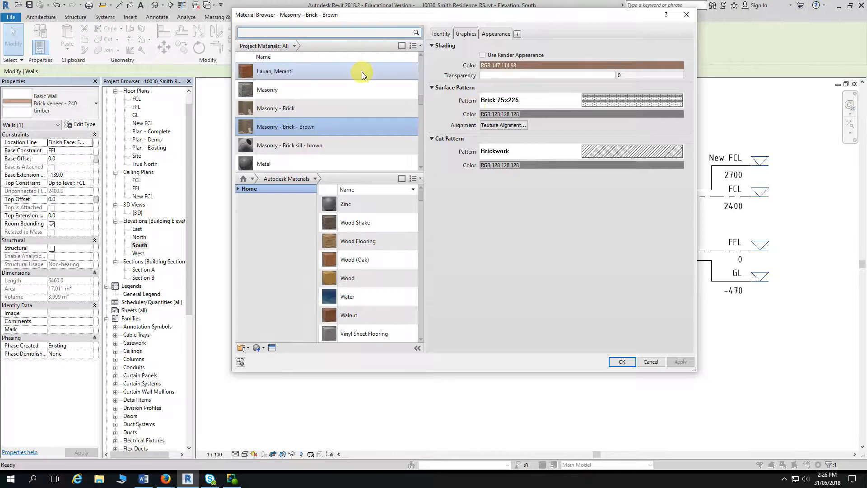
pyautogui.moveTo(336, 172); pyautogui.dragTo(336, 135)
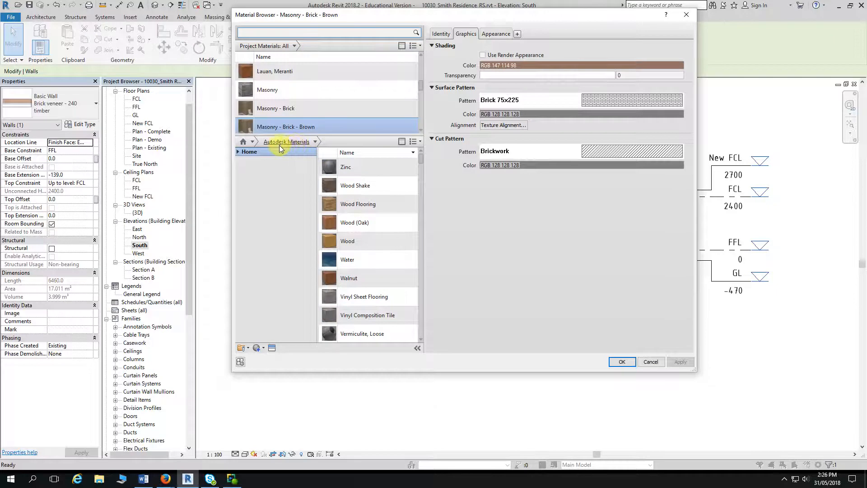
pyautogui.click(400, 47)
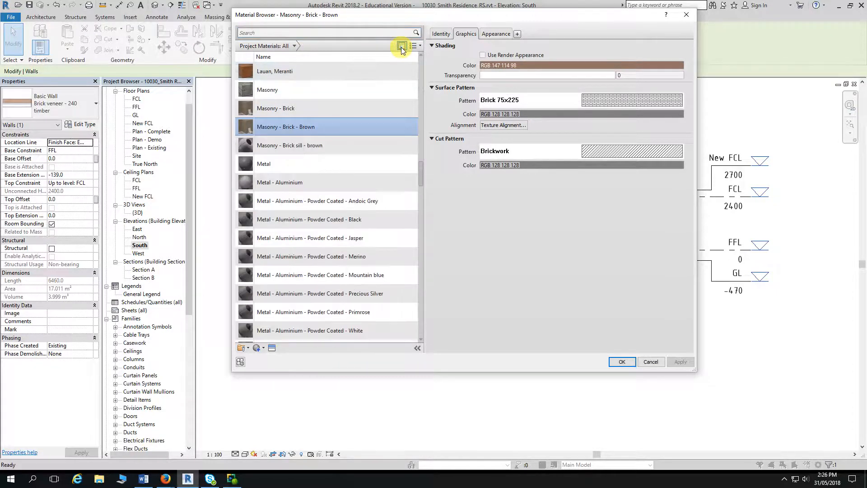
pyautogui.click(401, 47)
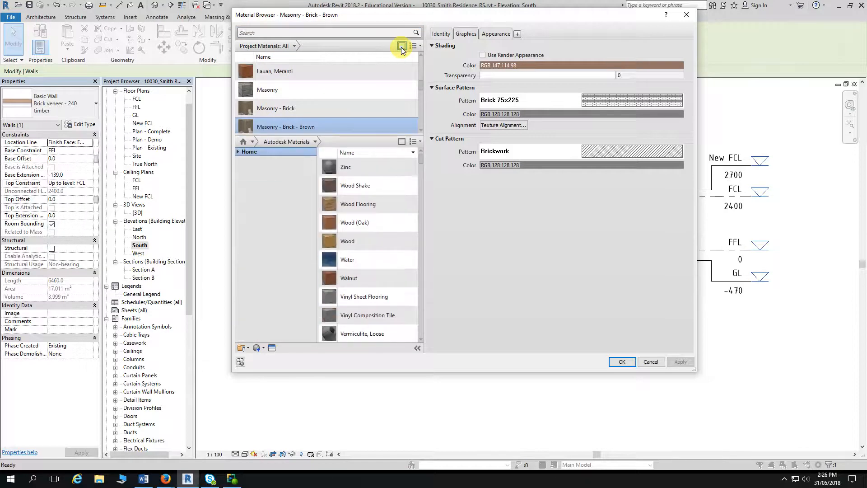
# Step: Enlarge the material browser, giving more height to the project material list and more width to both material lists
pyautogui.moveTo(345, 137); pyautogui.dragTo(373, 149)
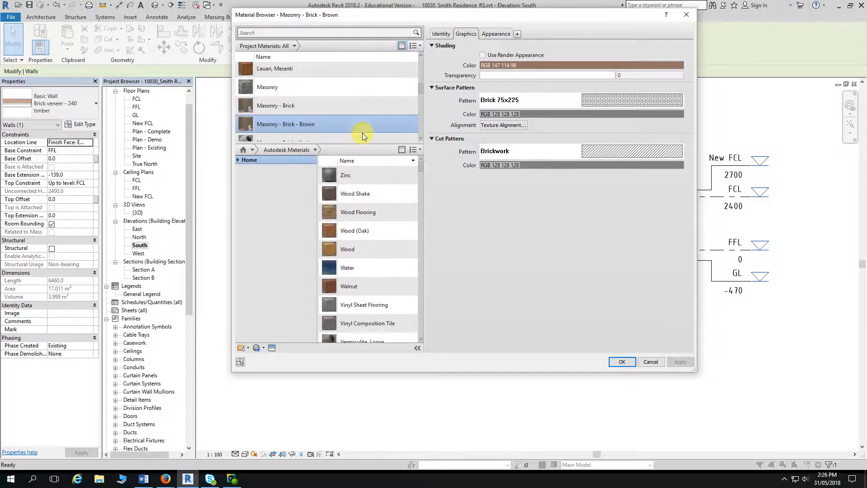
pyautogui.moveTo(322, 18); pyautogui.dragTo(292, 17)
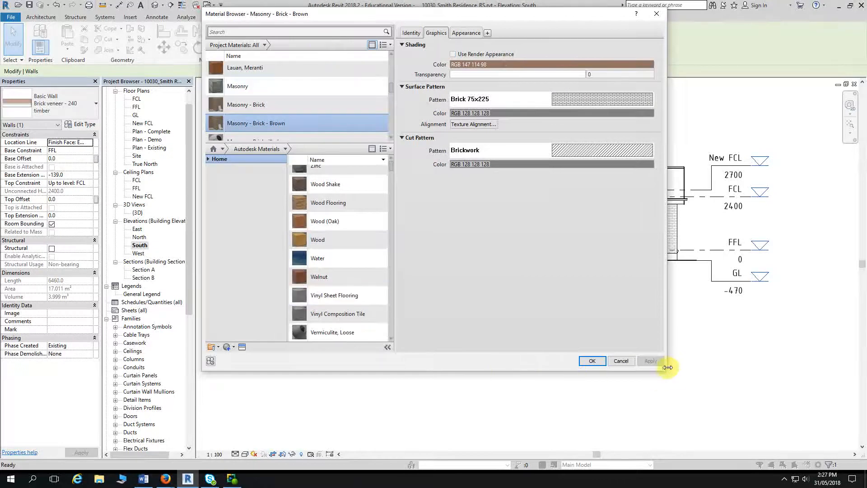
pyautogui.moveTo(668, 367); pyautogui.dragTo(713, 379)
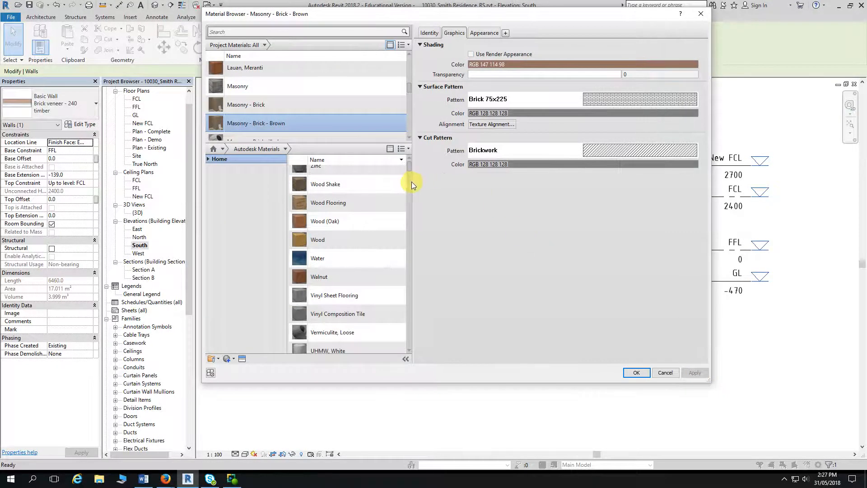
pyautogui.moveTo(411, 183); pyautogui.dragTo(444, 181)
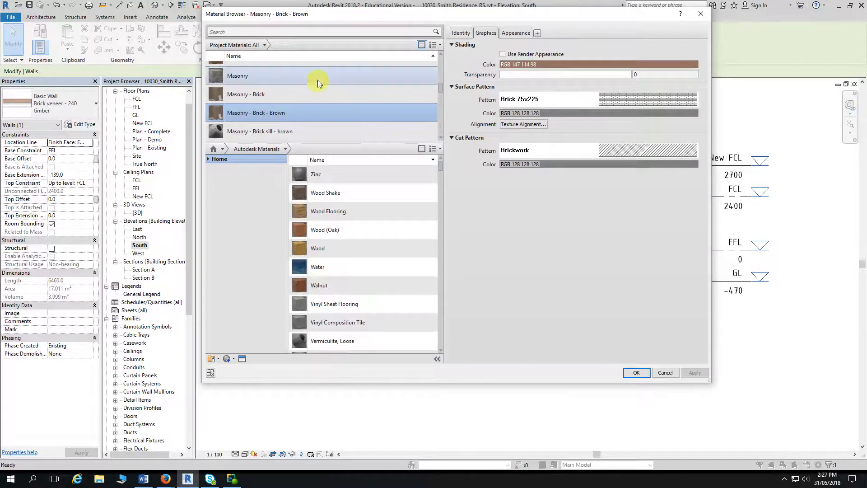
pyautogui.click(258, 32)
pyautogui.scroll(-1, 311, 332)
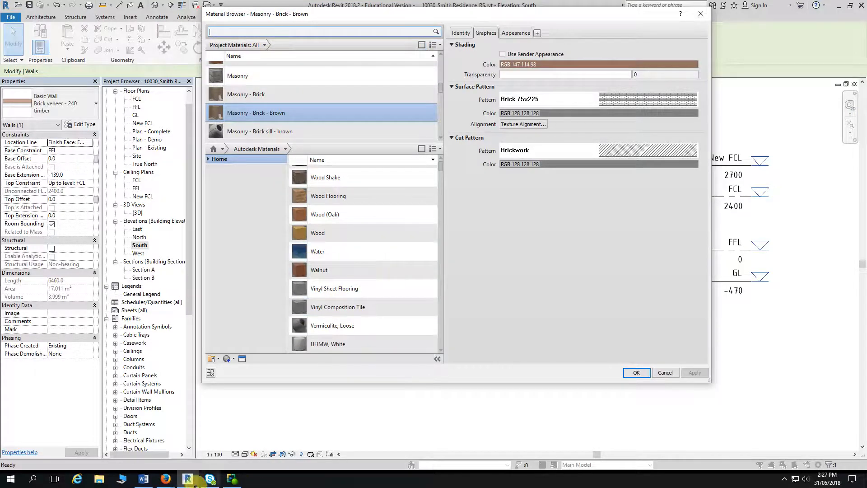
# Step: Switch to the Text Types document in Word and review the material, surface pattern and cut pattern specified for existing brick walls
pyautogui.click(143, 479)
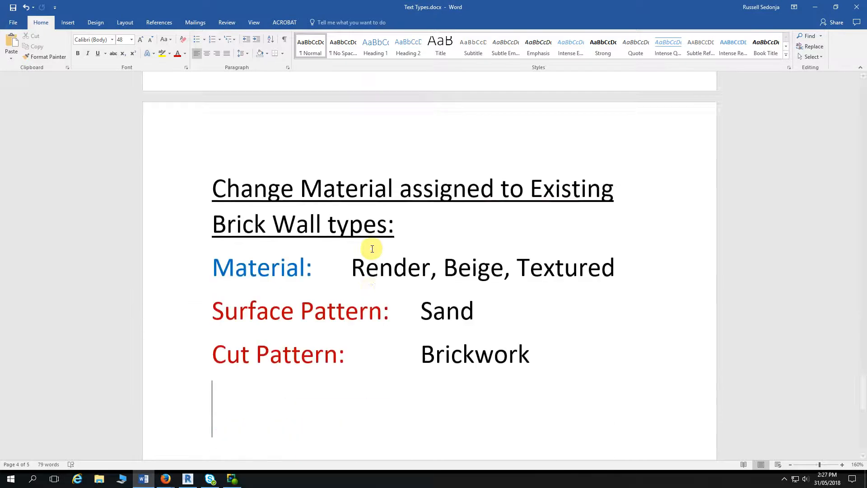
pyautogui.scroll(-3, 372, 248)
pyautogui.scroll(2, 381, 234)
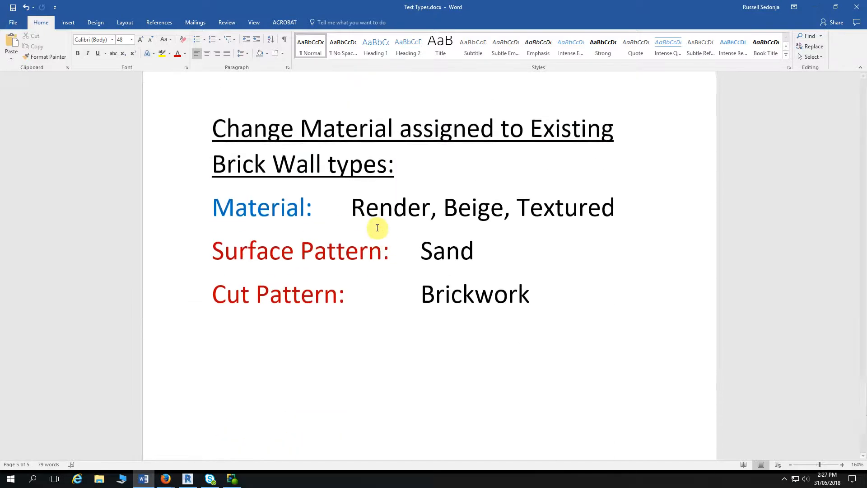
pyautogui.moveTo(352, 205); pyautogui.dragTo(615, 207)
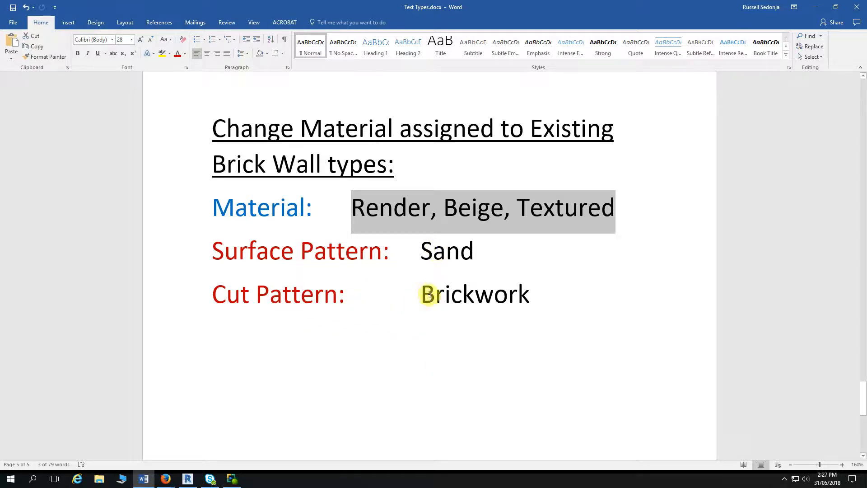
pyautogui.moveTo(422, 294); pyautogui.dragTo(527, 294)
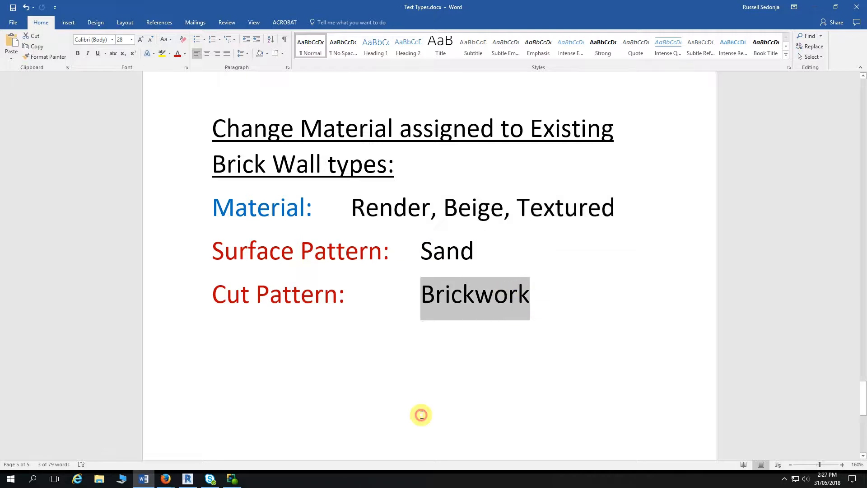
pyautogui.click(412, 391)
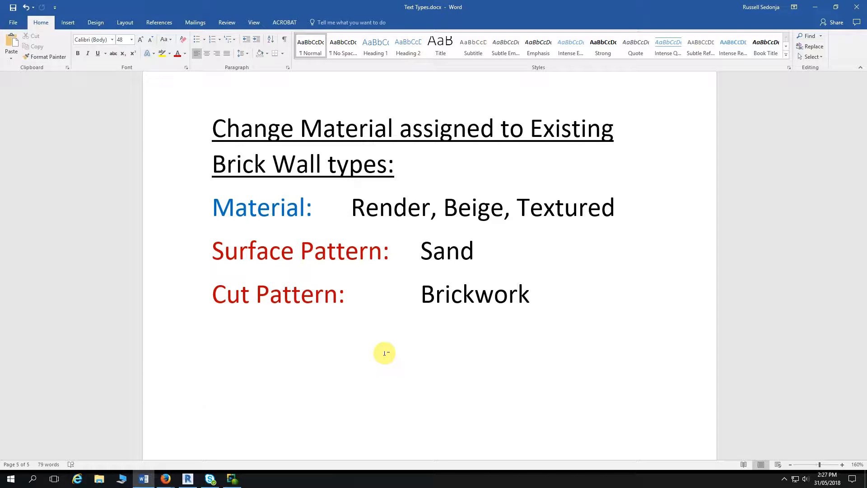
# Step: Return to Revit, search the materials for "render beige" and add Render, Beige, Textured from the library to the project
pyautogui.hotkey('alt', 'Tab')
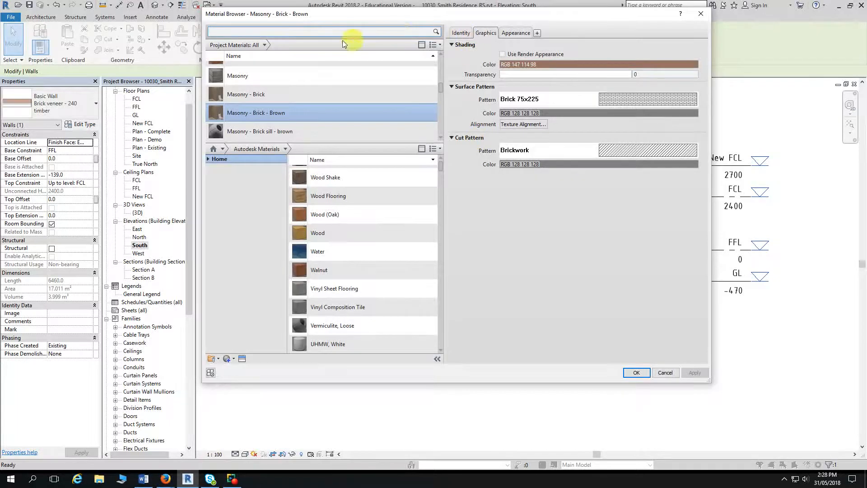
pyautogui.click(232, 32)
pyautogui.scroll(1, 355, 72)
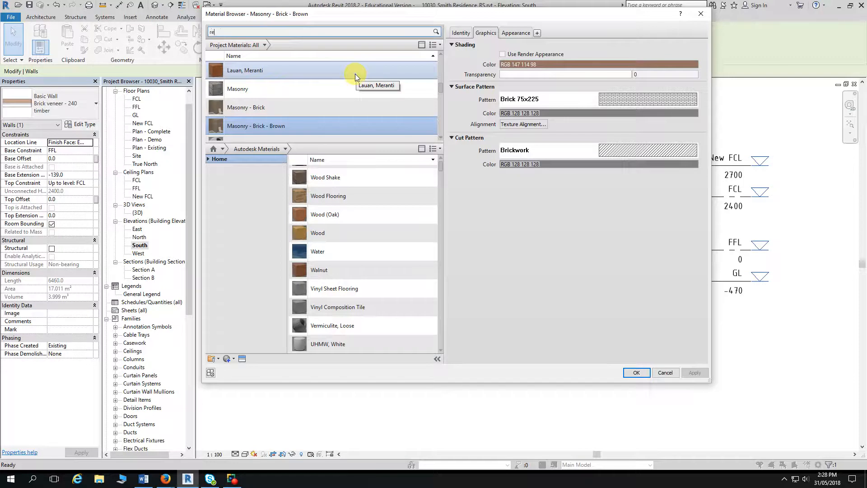
pyautogui.write('render ')
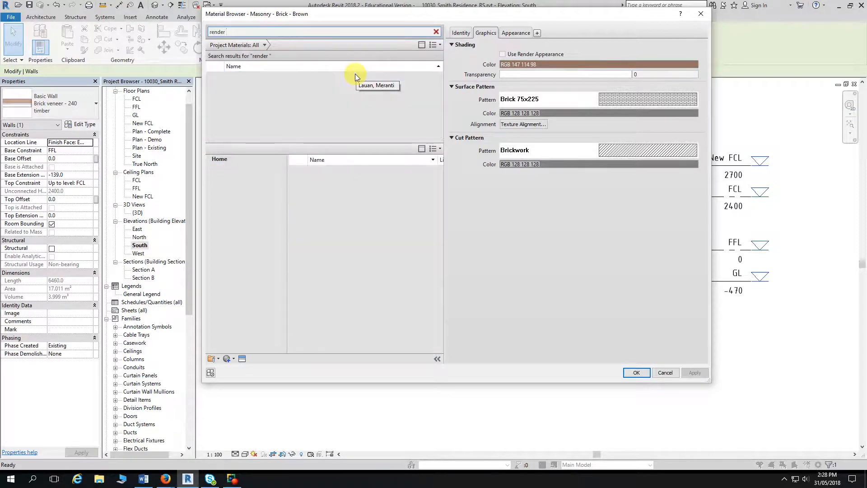
pyautogui.write('beige')
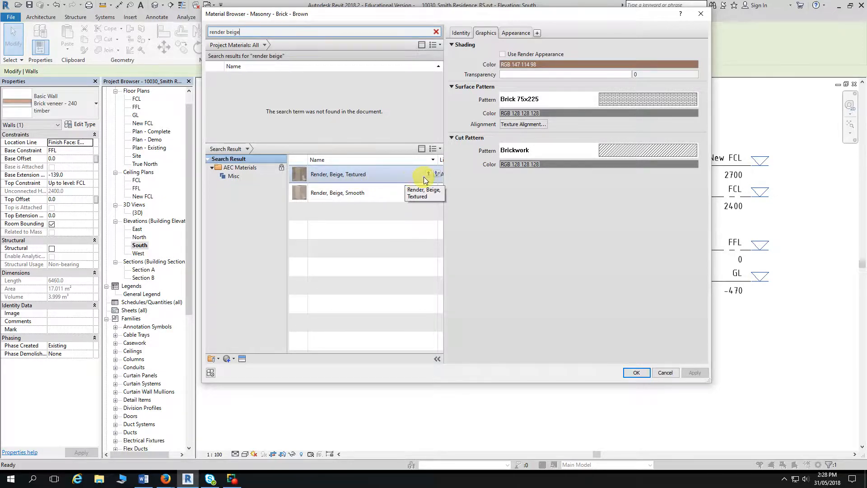
pyautogui.click(428, 175)
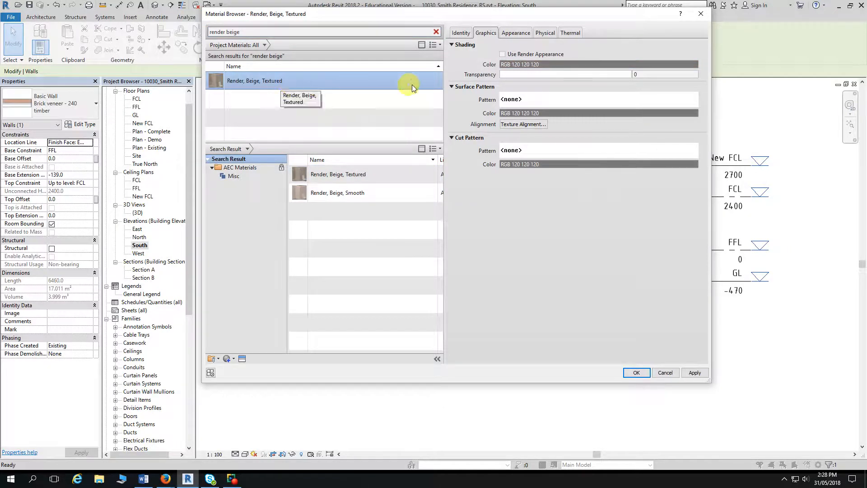
# Step: Set the surface pattern of Render, Beige, Textured to the Sand drafting pattern
pyautogui.click(511, 101)
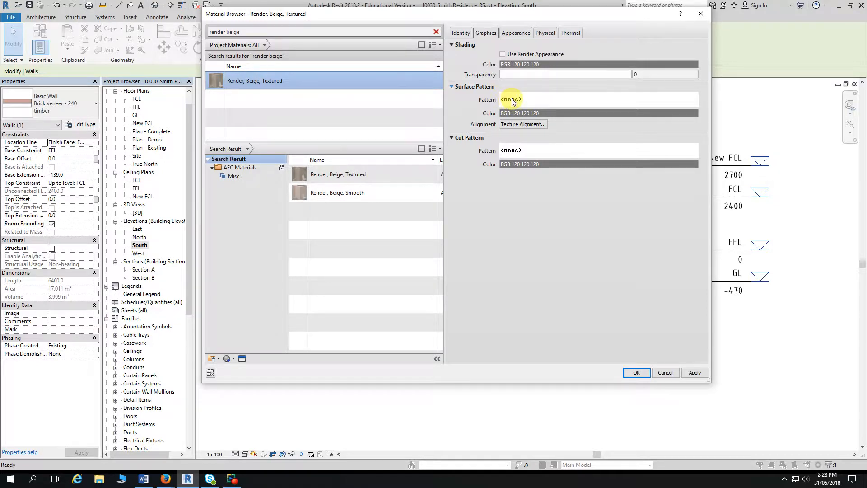
pyautogui.scroll(-5, 526, 118)
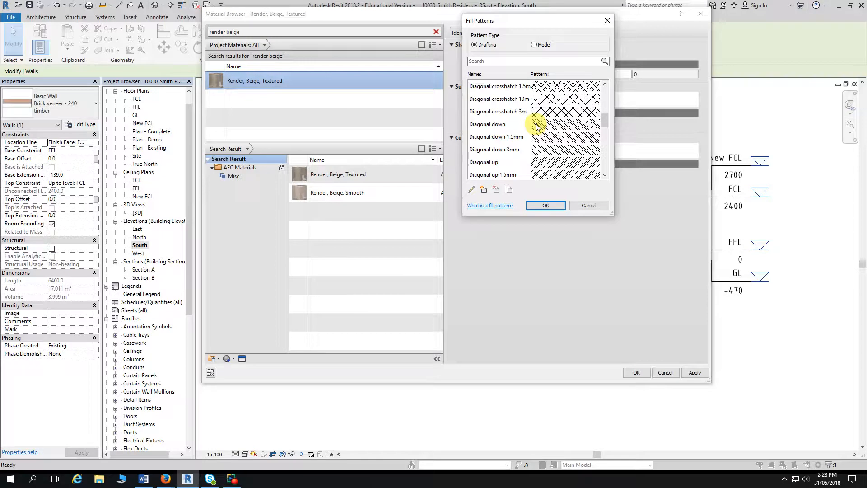
pyautogui.scroll(-2, 536, 125)
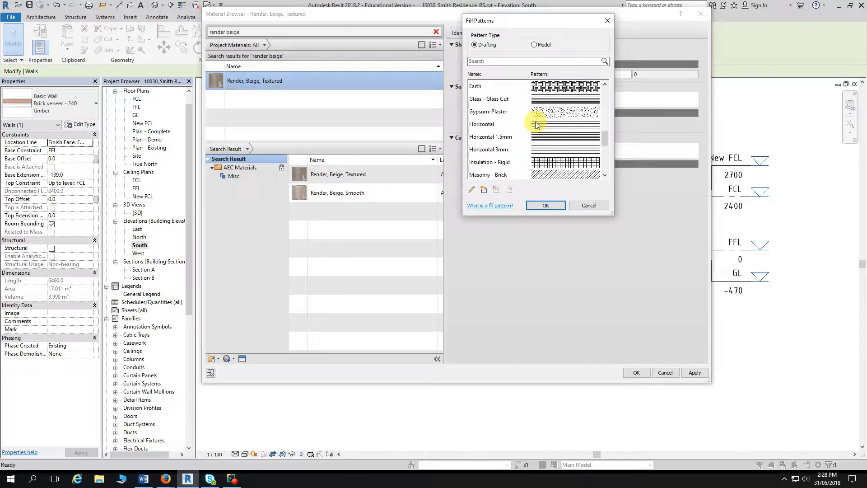
pyautogui.scroll(-4, 536, 125)
pyautogui.click(547, 101)
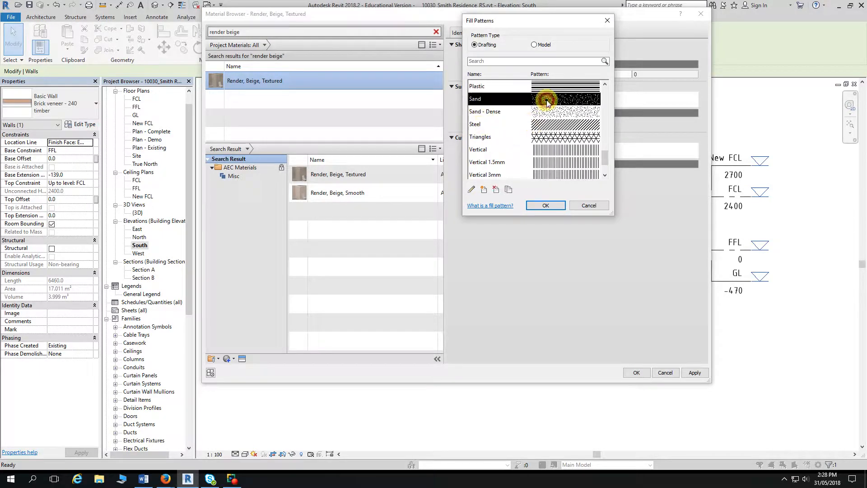
pyautogui.click(548, 206)
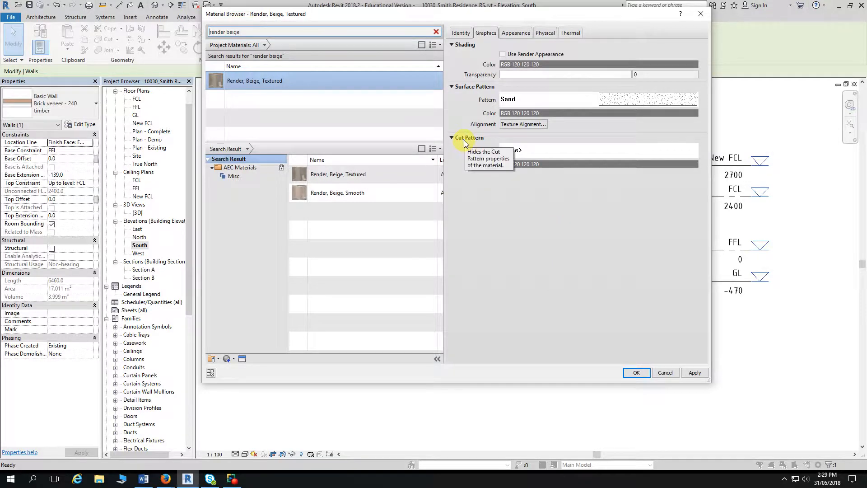
# Step: Set the cut pattern of Render, Beige, Textured to Brickwork
pyautogui.click(516, 151)
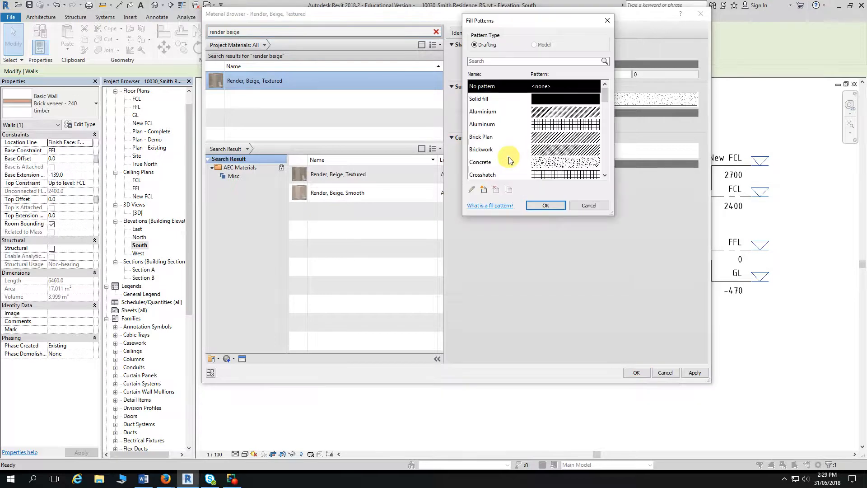
pyautogui.scroll(-1, 514, 154)
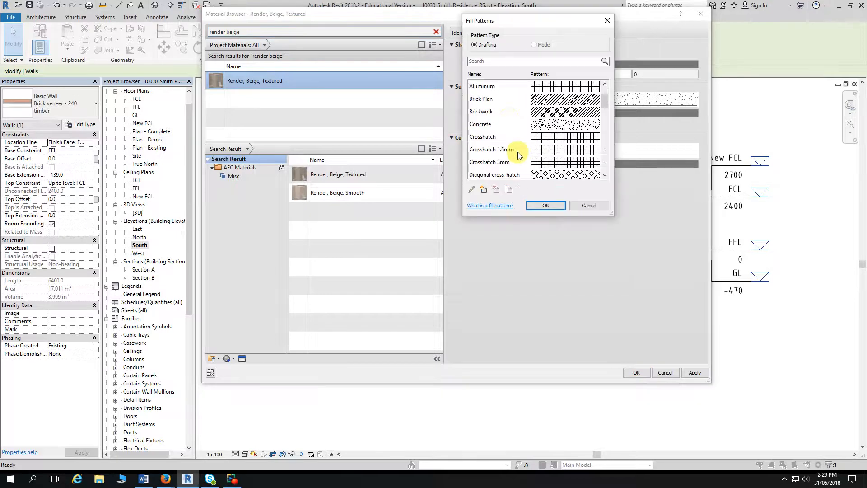
pyautogui.click(483, 112)
pyautogui.click(546, 206)
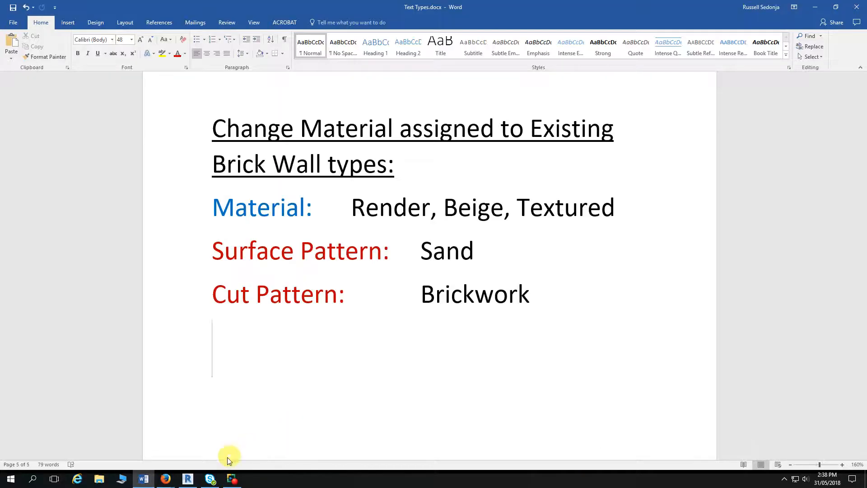
# Step: Switch back from Word to Revit, apply the render material to the Brick veneer - 240 timber wall type and deselect the wall
pyautogui.moveTo(187, 479)
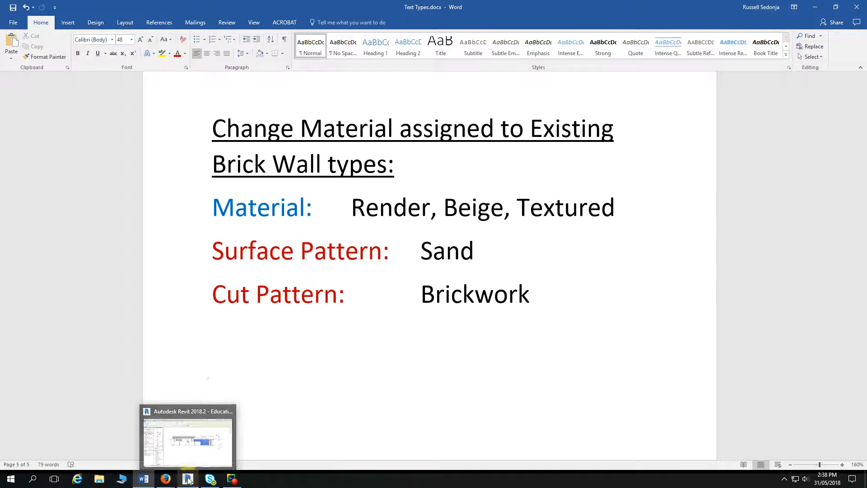
pyautogui.click(206, 459)
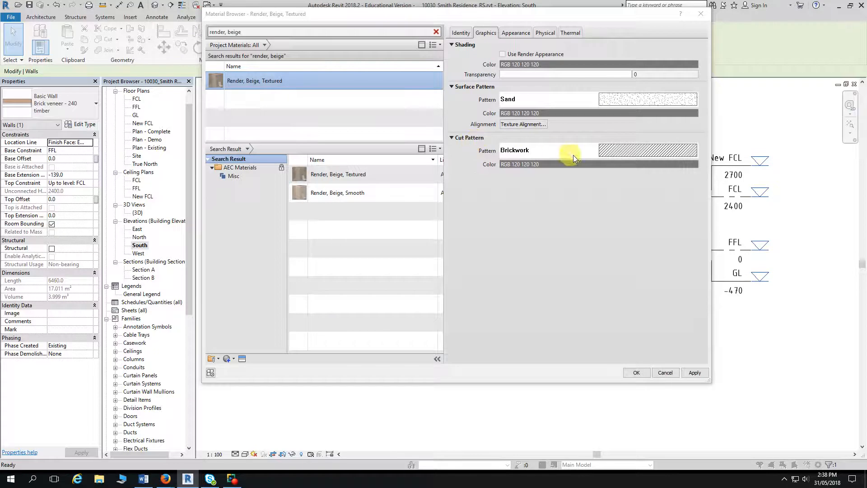
pyautogui.click(636, 372)
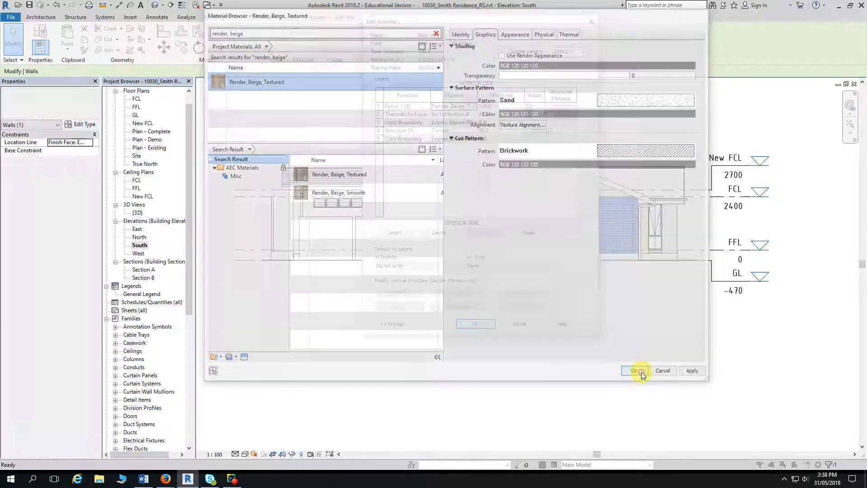
pyautogui.click(483, 324)
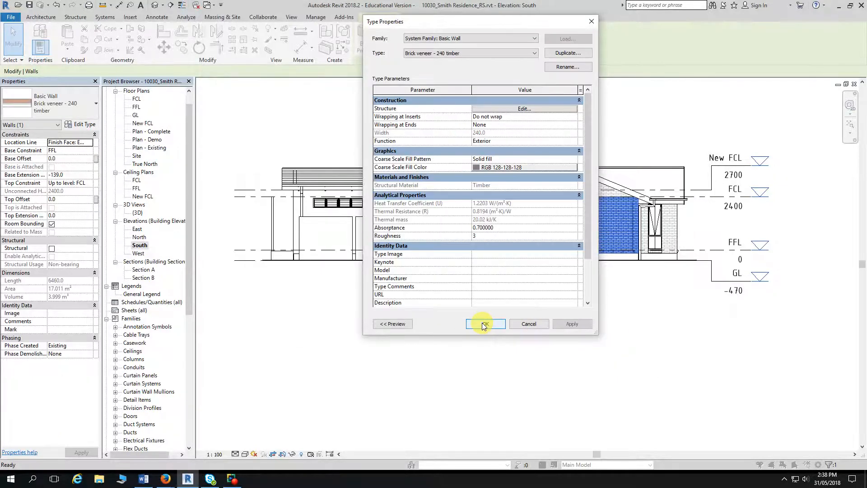
pyautogui.click(485, 322)
pyautogui.click(560, 315)
pyautogui.scroll(1, 567, 295)
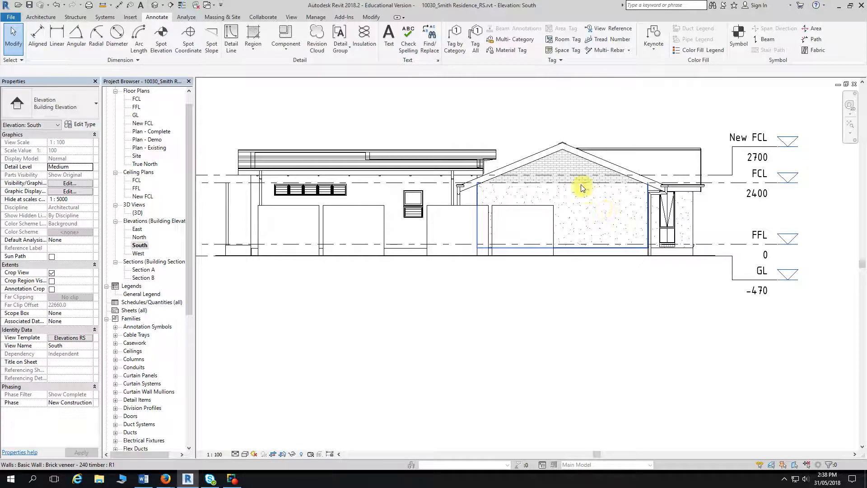
# Step: Select the gable wall in the South elevation and open the material selection for the structure layer of its Brick - 110 type
pyautogui.click(568, 165)
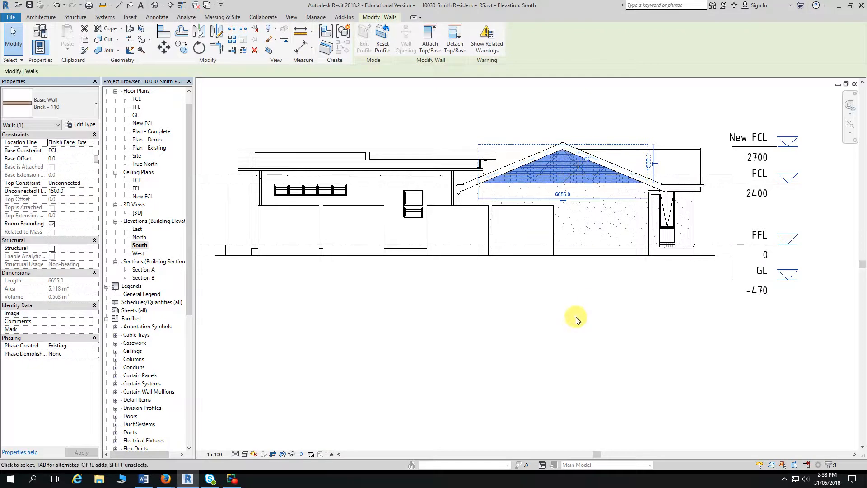
pyautogui.click(563, 120)
pyautogui.click(564, 166)
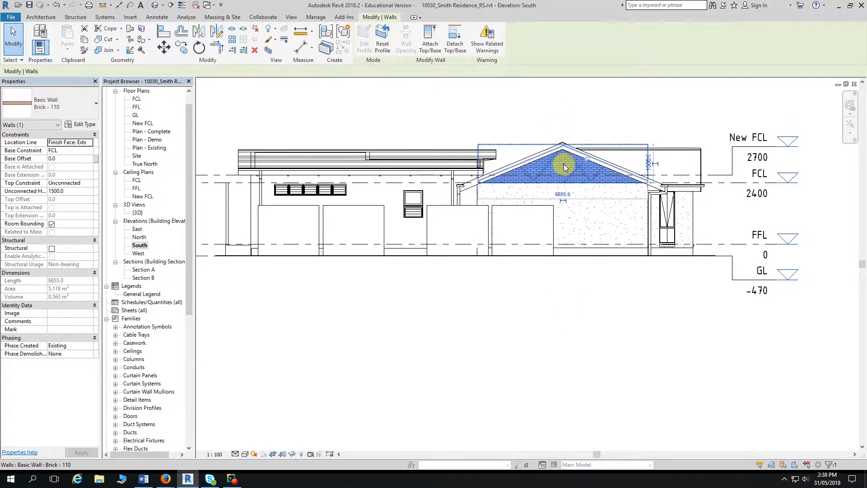
pyautogui.click(84, 124)
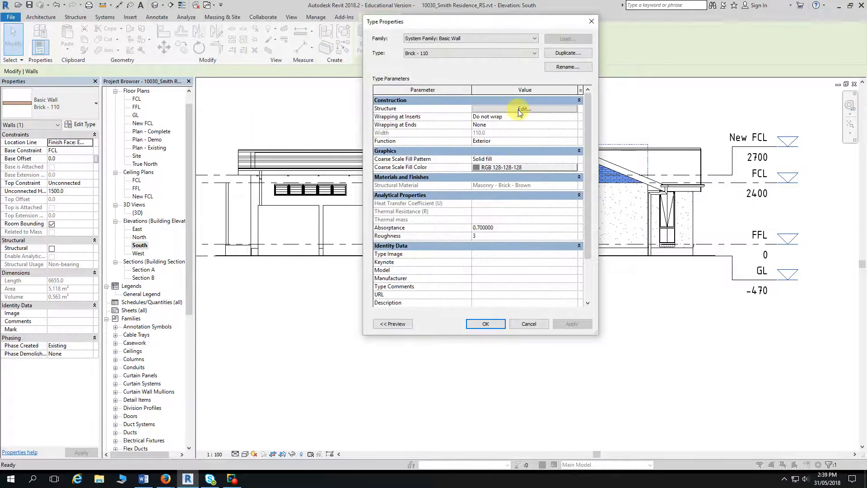
pyautogui.click(519, 109)
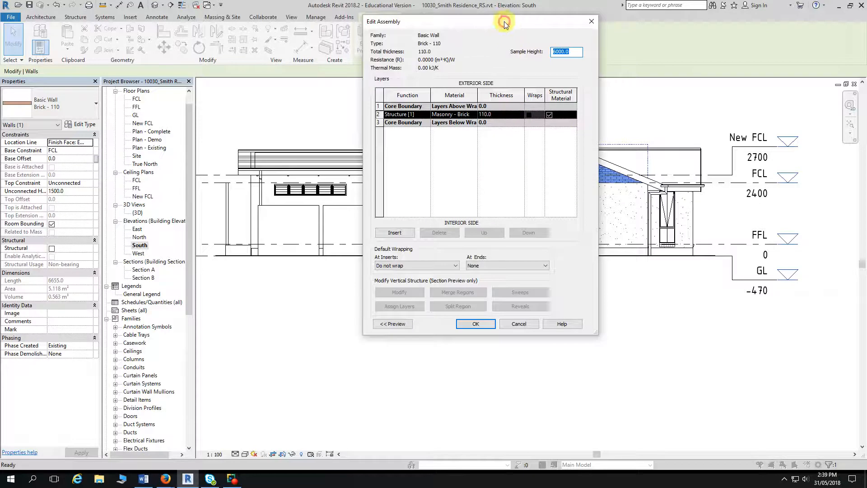
pyautogui.moveTo(504, 21); pyautogui.dragTo(486, 13)
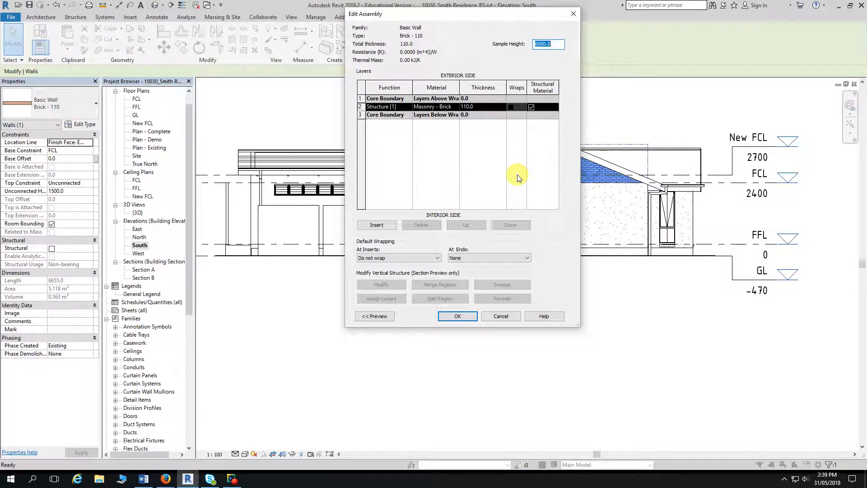
pyautogui.click(456, 108)
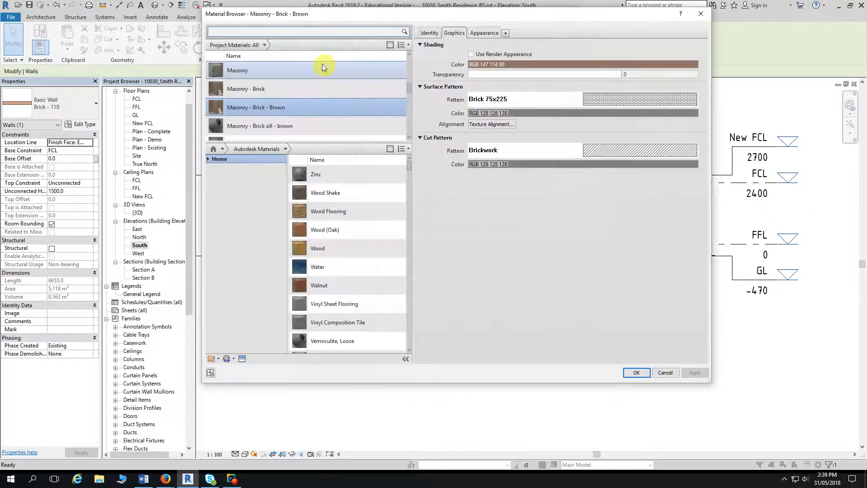
# Step: Search the materials for "render,", assign Render, Beige, Textured to the Brick - 110 structure layer and deselect the wall
pyautogui.write('r')
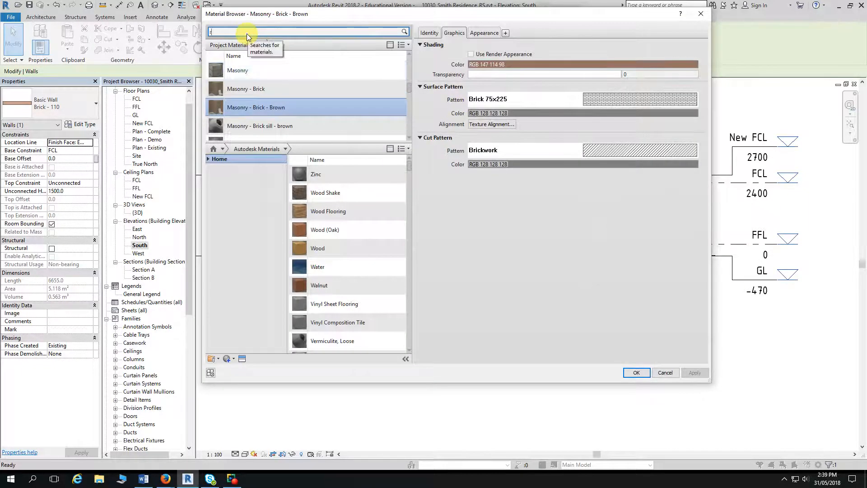
pyautogui.write('ender')
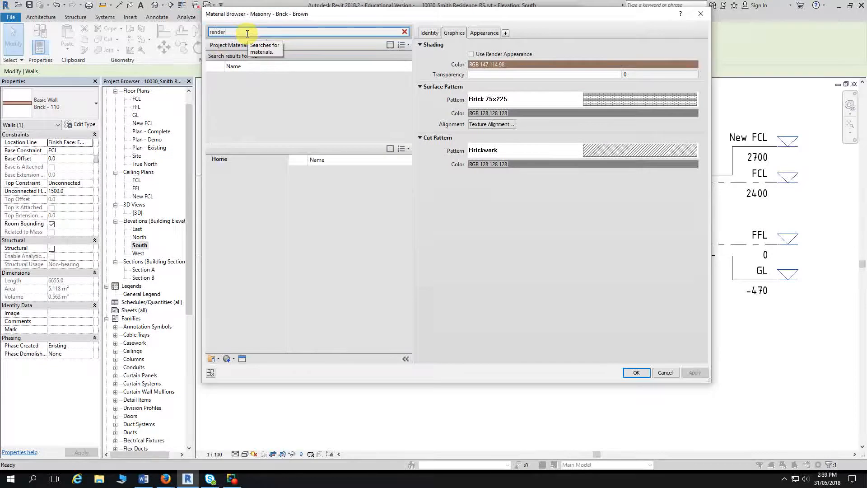
pyautogui.write(',')
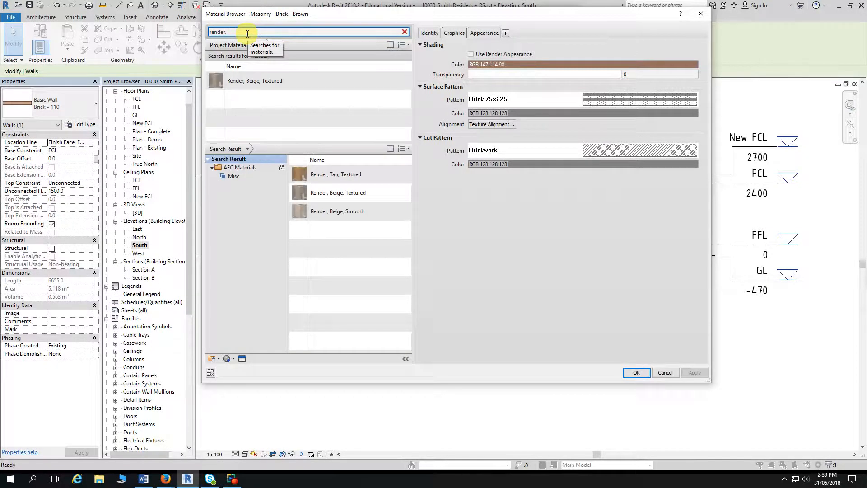
pyautogui.click(300, 80)
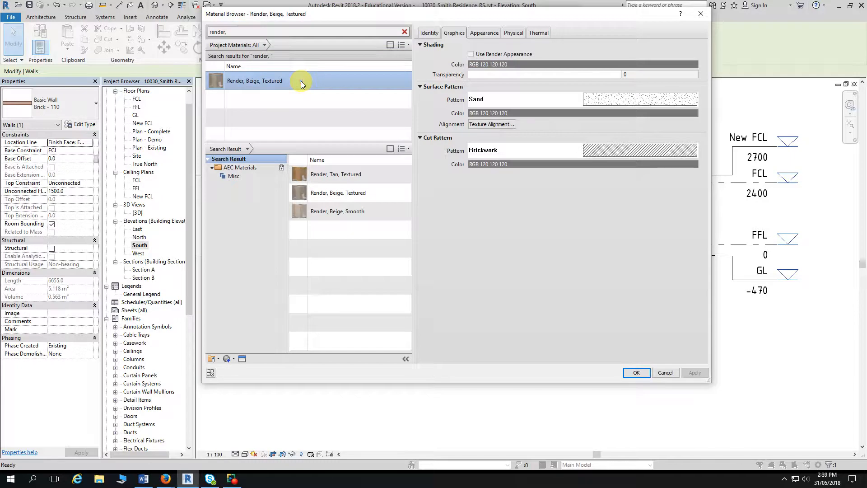
pyautogui.click(633, 372)
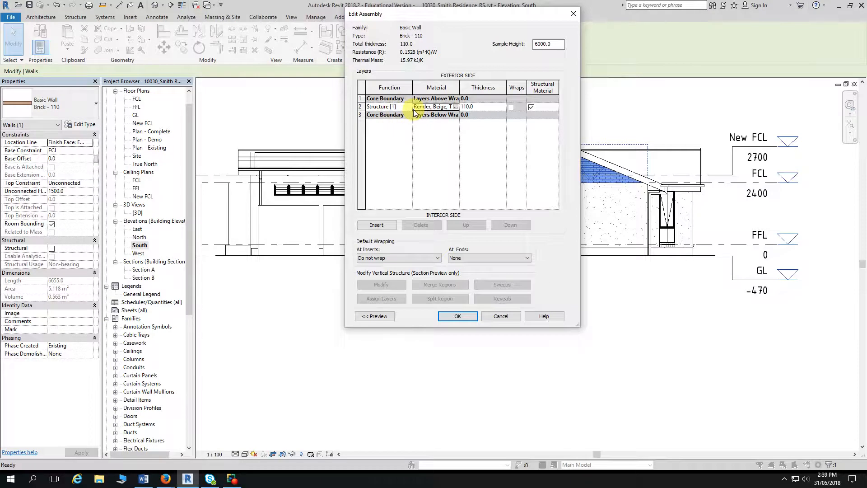
pyautogui.click(460, 316)
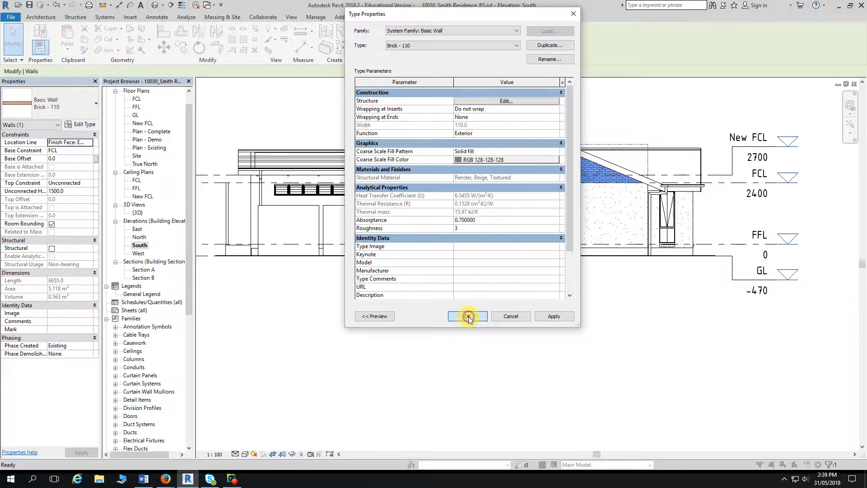
pyautogui.click(465, 316)
pyautogui.click(563, 325)
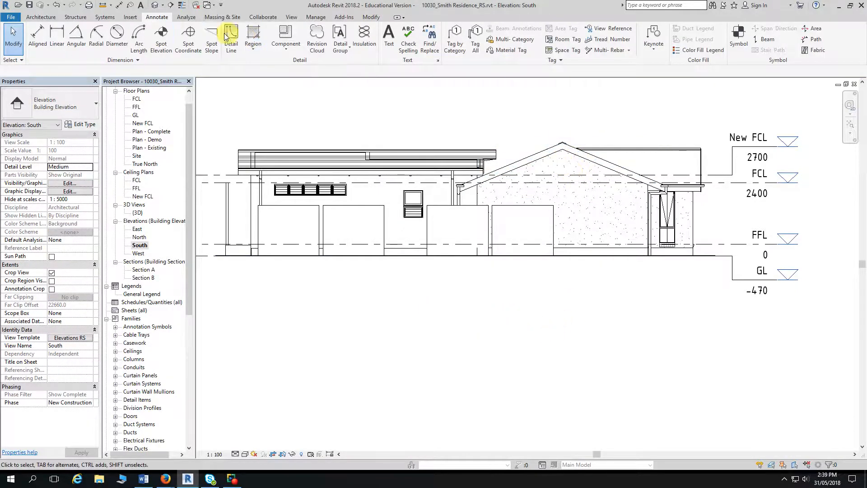
# Step: Inspect the rendered walls around the house in the 3D view and return to the South elevation
pyautogui.click(154, 5)
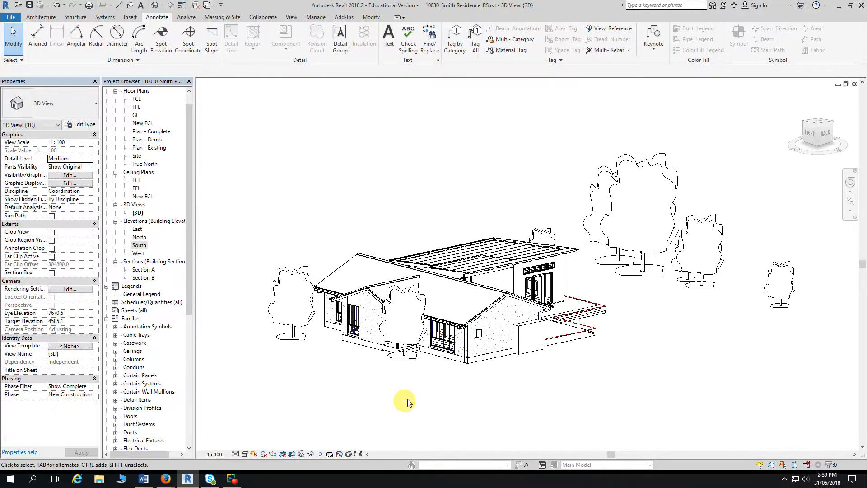
pyautogui.keyDown('shift'); pyautogui.moveTo(405, 400); pyautogui.dragTo(522, 389, button='middle'); pyautogui.keyUp('shift')
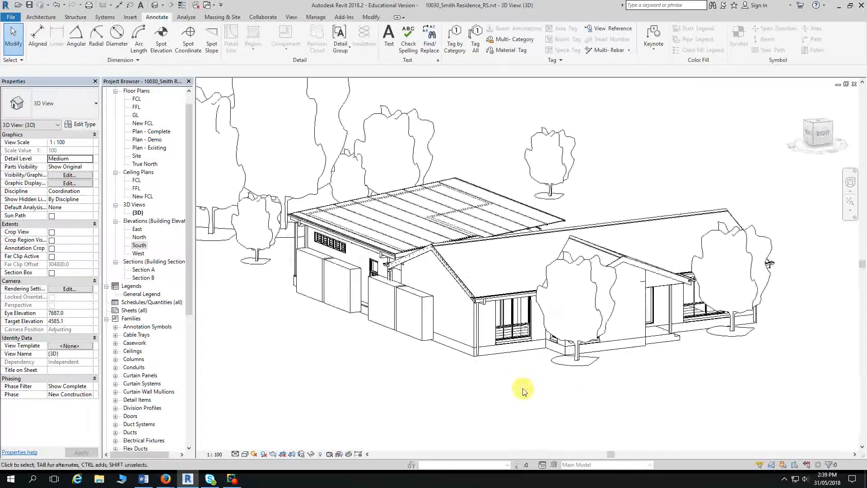
pyautogui.scroll(3, 523, 390)
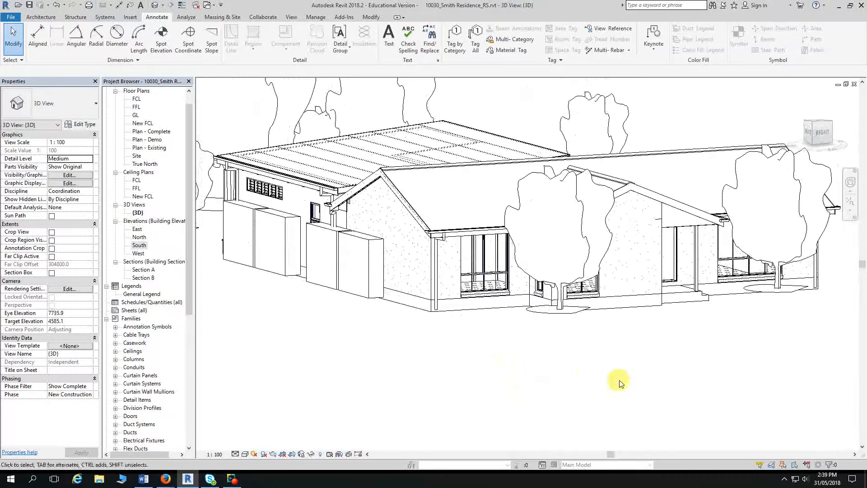
pyautogui.keyDown('shift'); pyautogui.moveTo(619, 379); pyautogui.dragTo(463, 378, button='middle'); pyautogui.keyUp('shift')
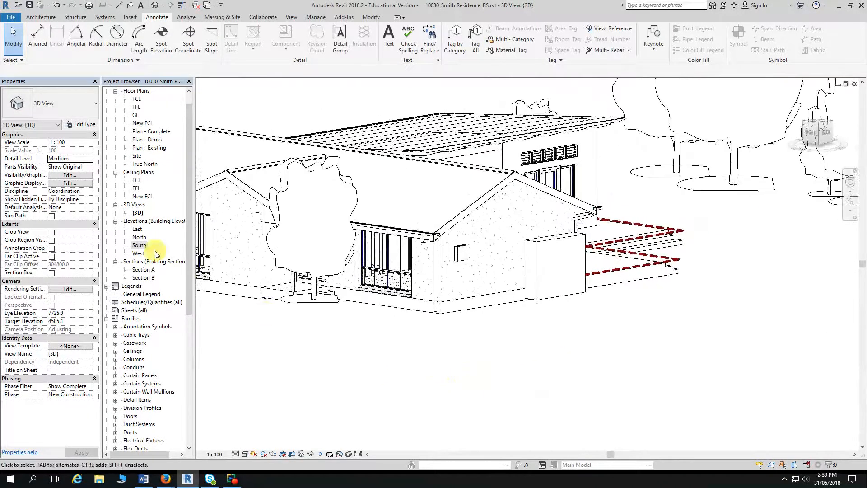
pyautogui.doubleClick(140, 245)
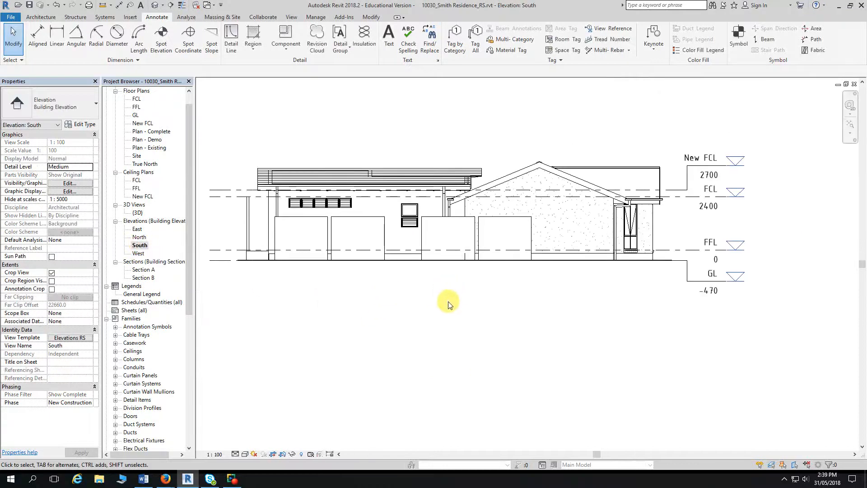
pyautogui.moveTo(448, 301); pyautogui.dragTo(483, 298, button='middle')
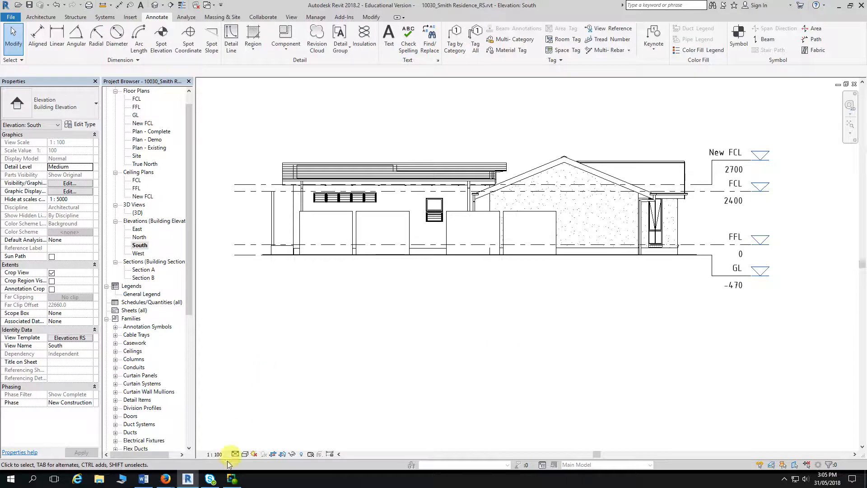
# Step: Switch to the course page in Firefox and open the A106 - Sections example sheet in a maximized window
pyautogui.moveTo(167, 480)
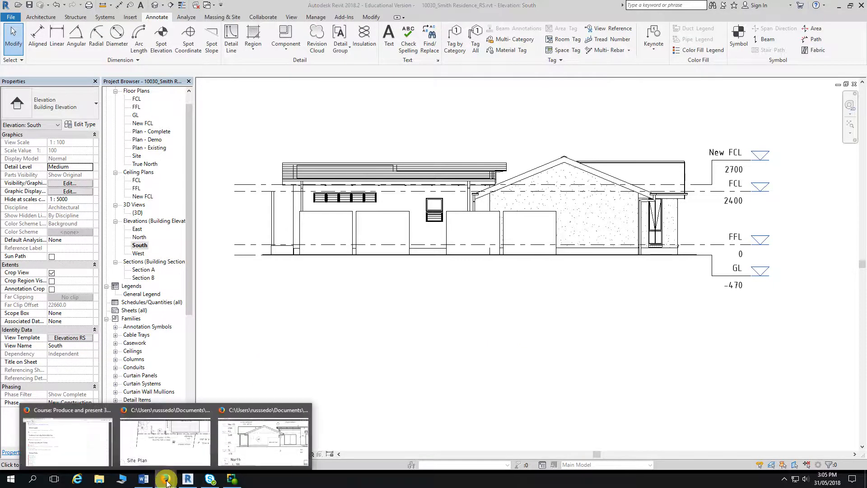
pyautogui.click(69, 441)
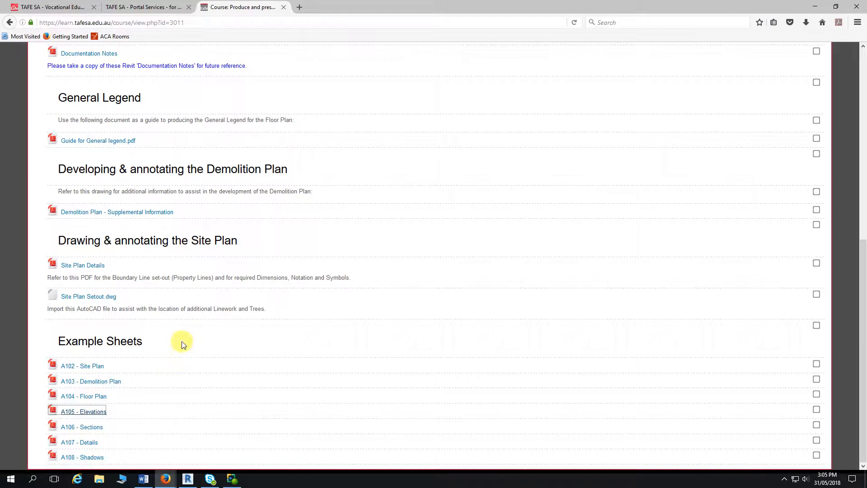
pyautogui.scroll(2, 183, 344)
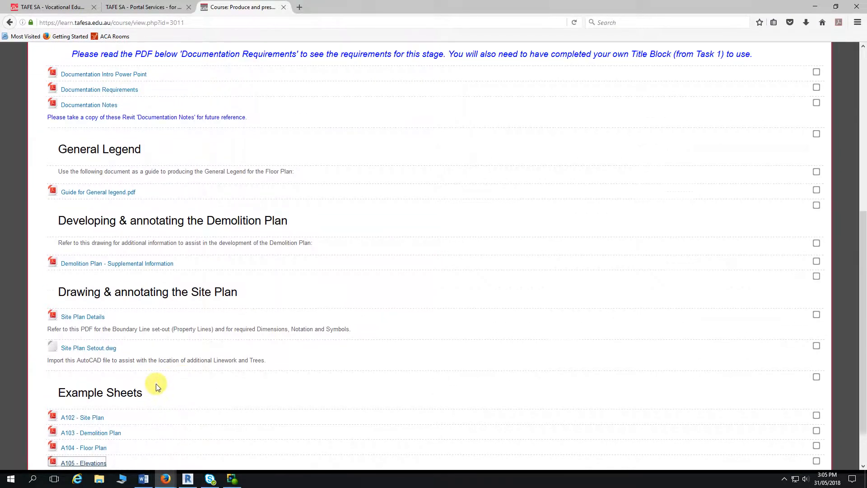
pyautogui.scroll(-2, 155, 383)
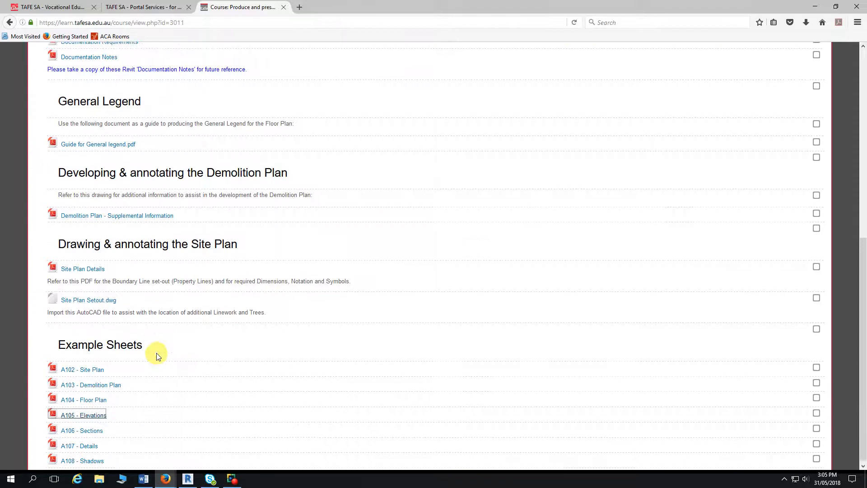
pyautogui.click(94, 429)
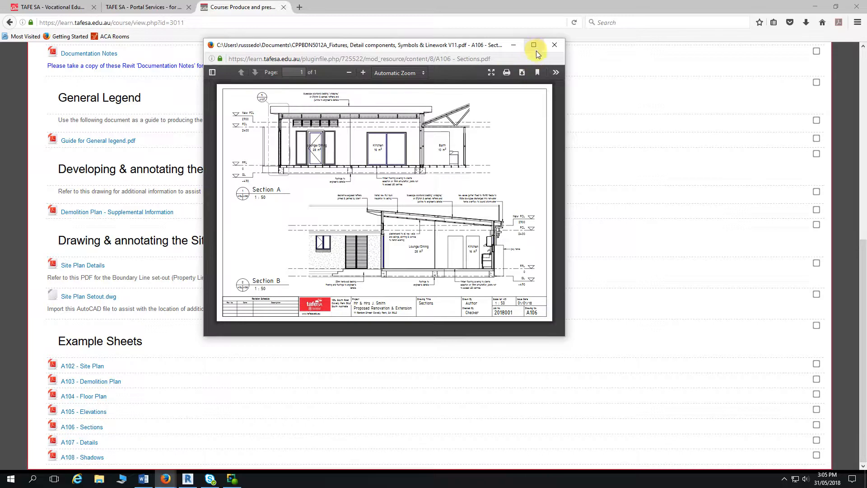
pyautogui.click(535, 48)
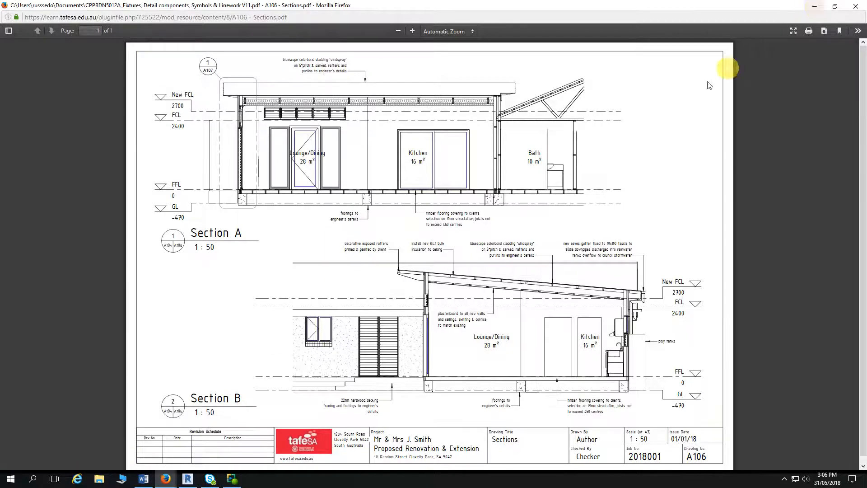
# Step: Return to the course page and open the A107 - Details example sheet in a maximized window
pyautogui.moveTo(168, 481)
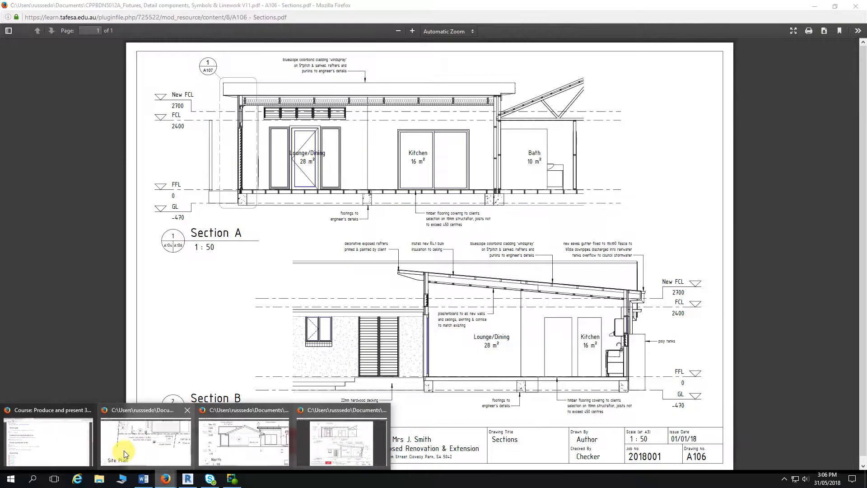
pyautogui.click(68, 447)
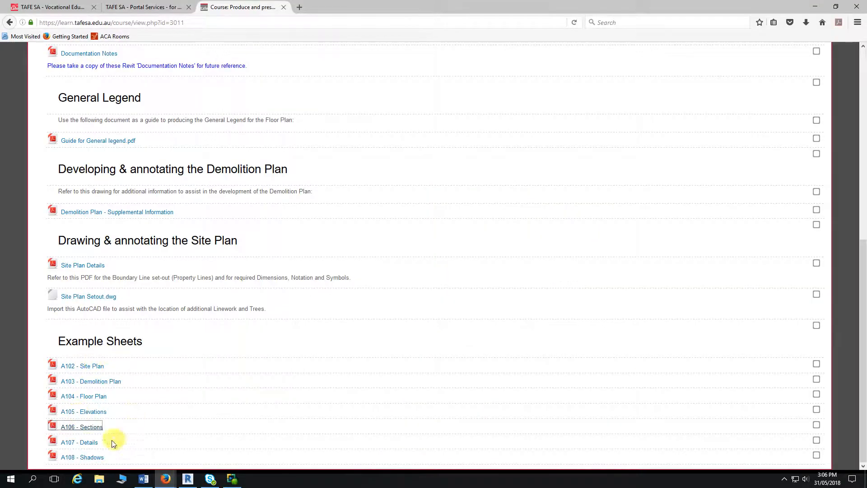
pyautogui.click(83, 443)
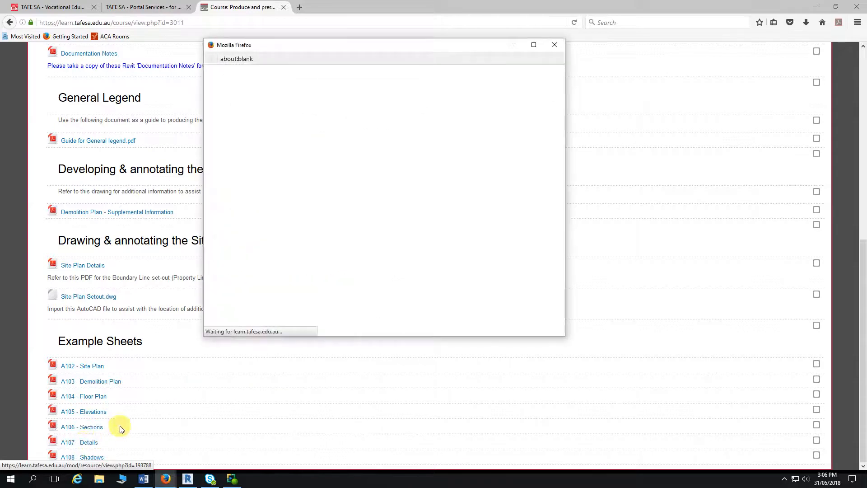
pyautogui.click(533, 45)
# Step: Examine the West Wall detail on sheet A107 from roof to footing, focusing on the top plate, ceiling and insulation notes
pyautogui.keyDown('ctrl'); pyautogui.scroll(4, 170, 140); pyautogui.keyUp('ctrl')
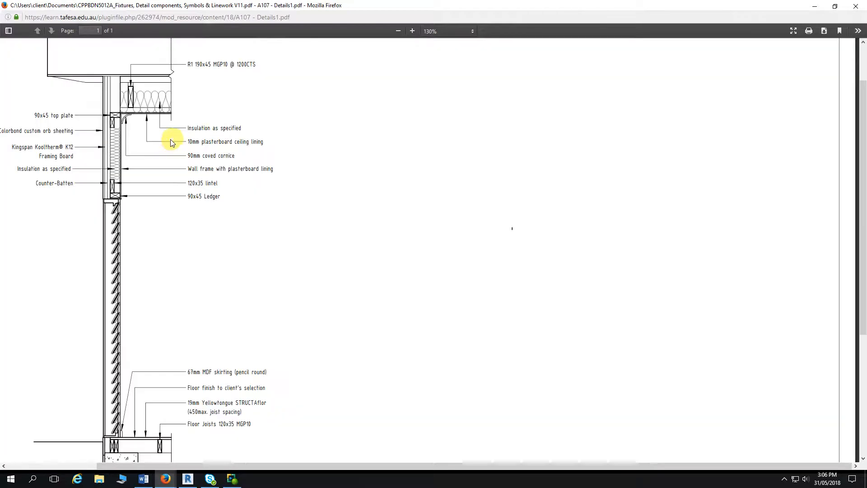
pyautogui.moveTo(172, 465); pyautogui.dragTo(74, 464)
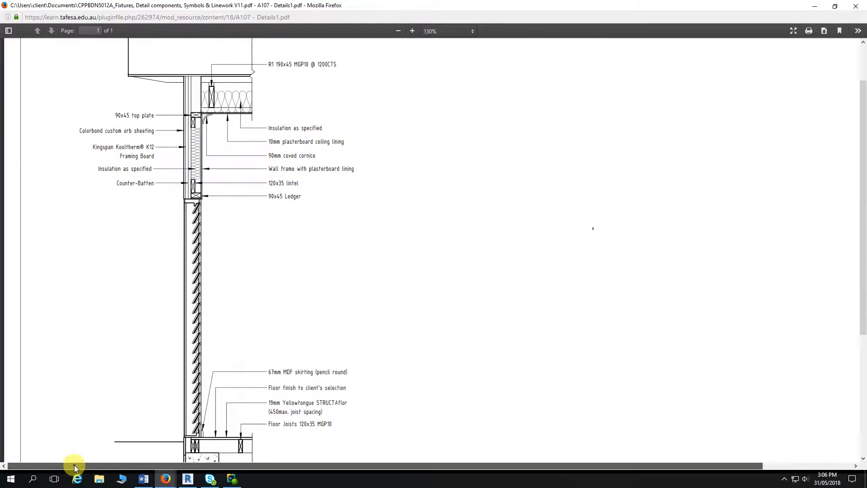
pyautogui.scroll(2, 93, 290)
pyautogui.scroll(-5, 93, 291)
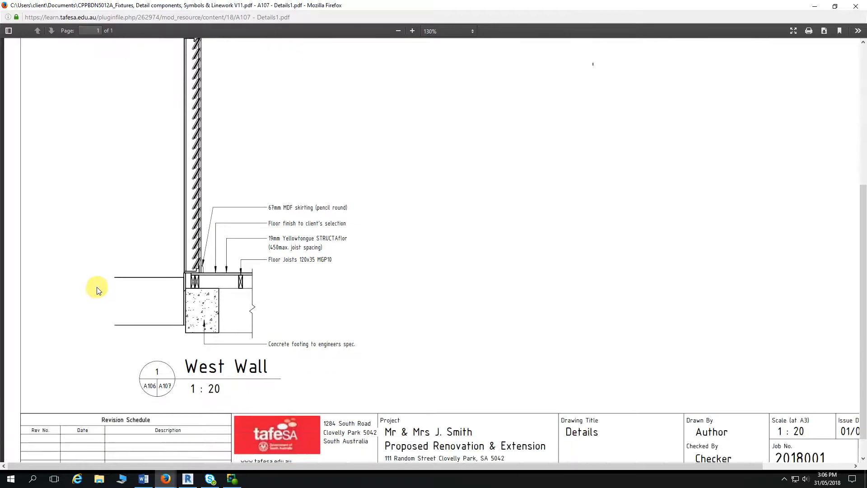
pyautogui.scroll(4, 98, 289)
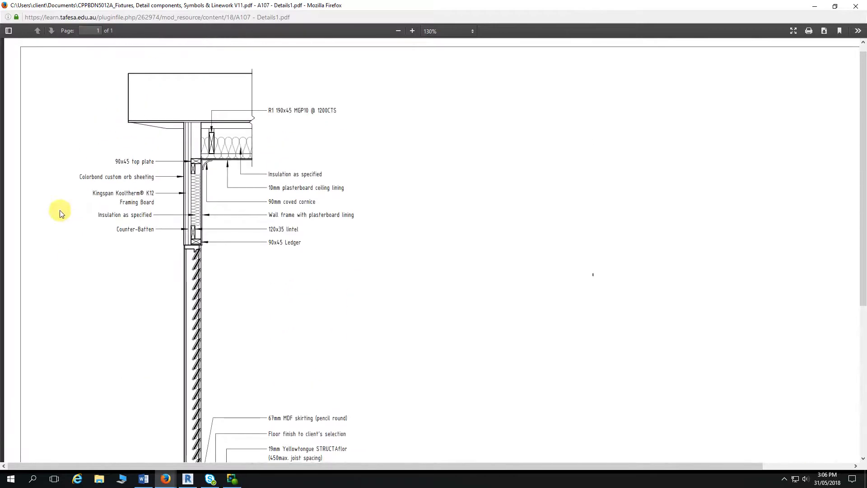
pyautogui.keyDown('ctrl'); pyautogui.scroll(3, 60, 210); pyautogui.keyUp('ctrl')
pyautogui.scroll(1, 60, 210)
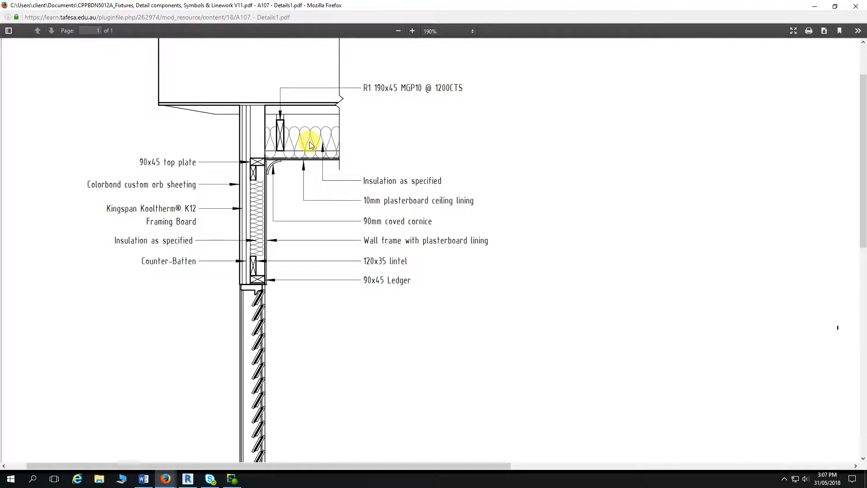
pyautogui.scroll(-1, 303, 138)
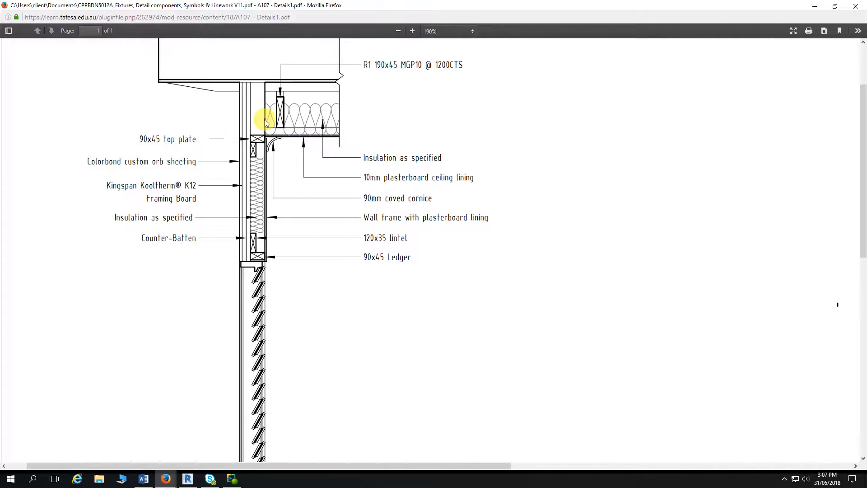
pyautogui.scroll(1, 261, 118)
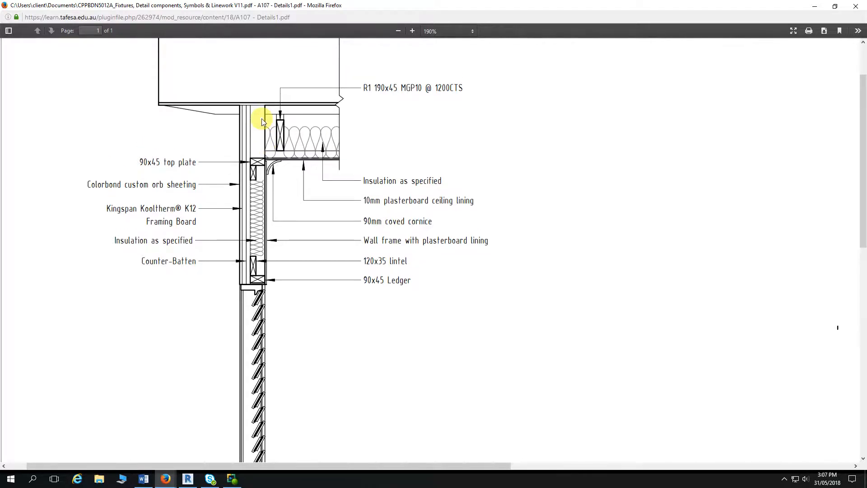
# Step: Study the junction of wall frame, 90x45 top plate, lintel, ceiling joist and insulation in the upper part of the detail
pyautogui.scroll(-1, 248, 145)
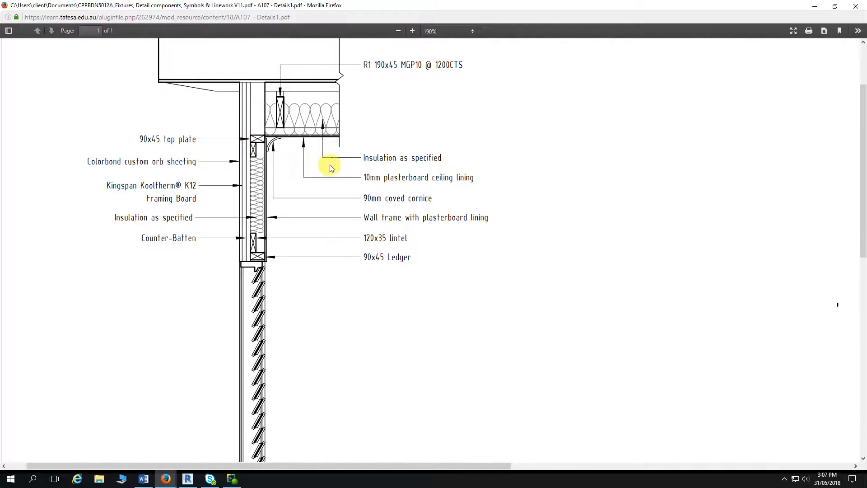
pyautogui.scroll(1, 380, 166)
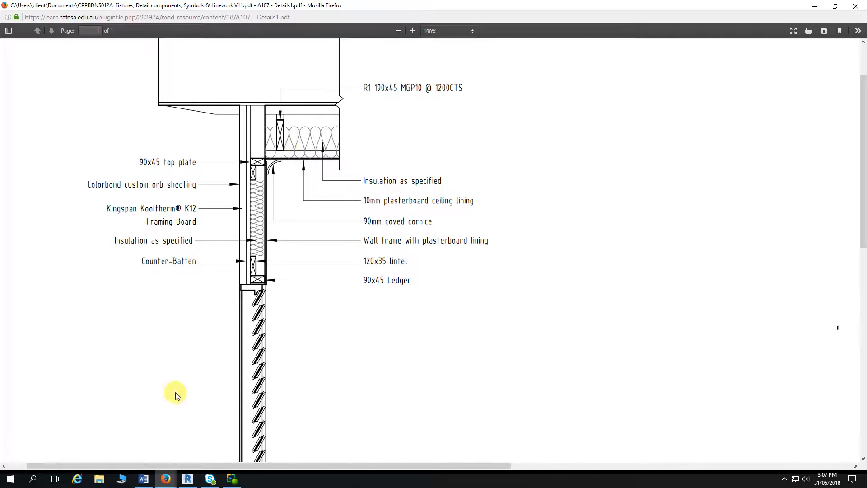
pyautogui.scroll(1, 180, 392)
pyautogui.scroll(2, 179, 392)
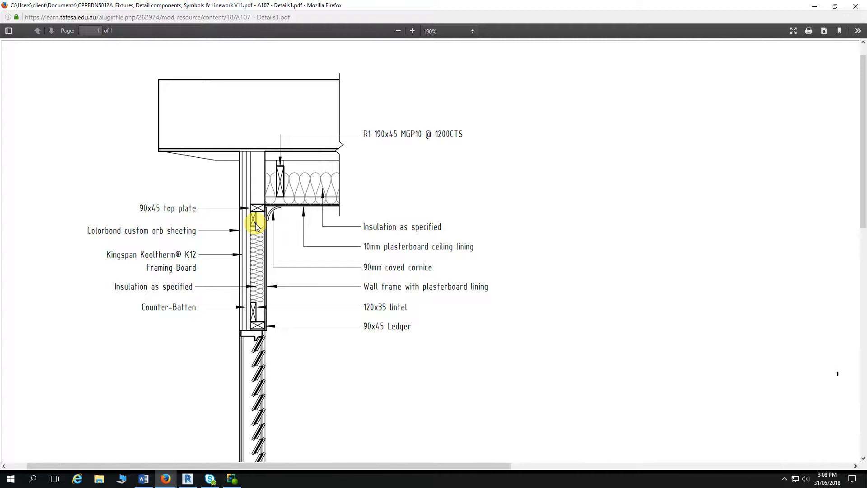
pyautogui.scroll(-2, 248, 227)
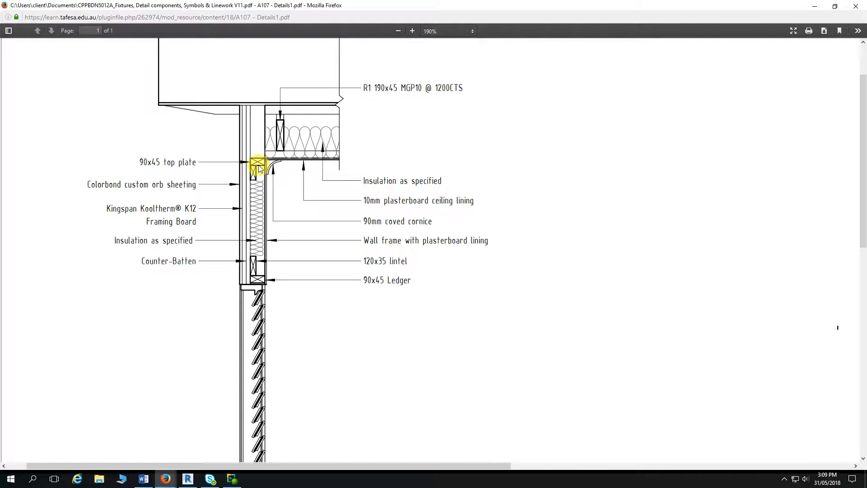
pyautogui.scroll(1, 336, 253)
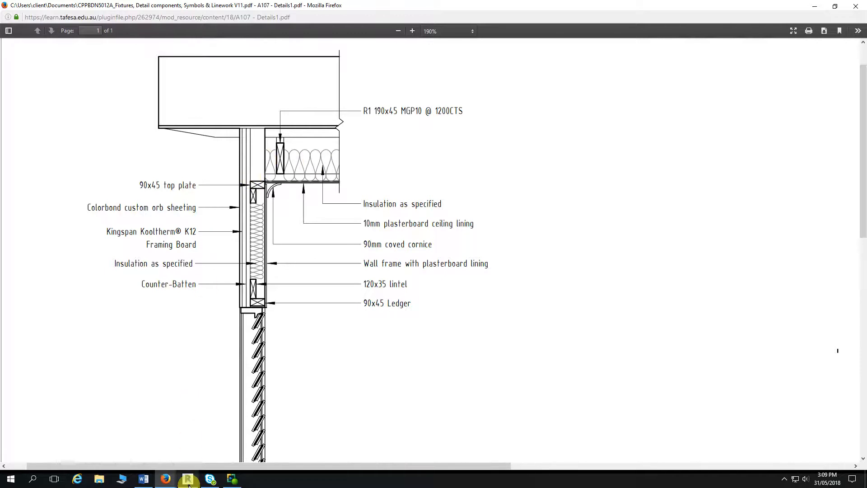
# Step: Switch to Revit and open the Section A view of the house
pyautogui.moveTo(189, 481)
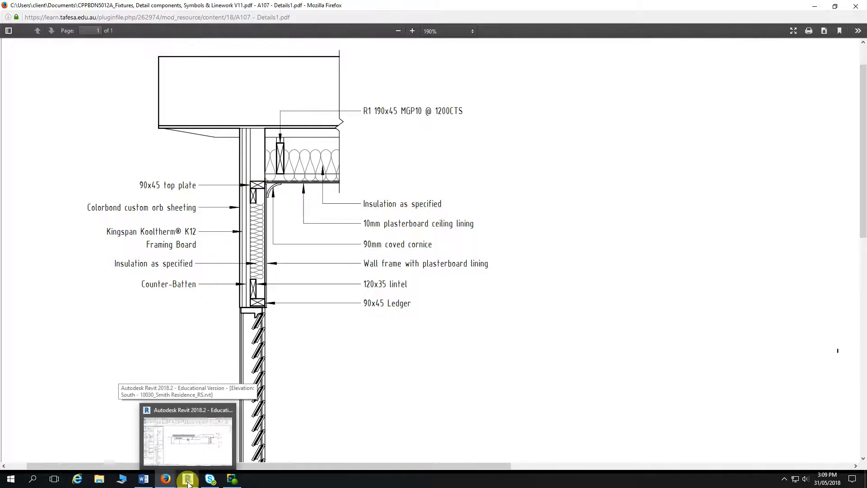
pyautogui.click(188, 481)
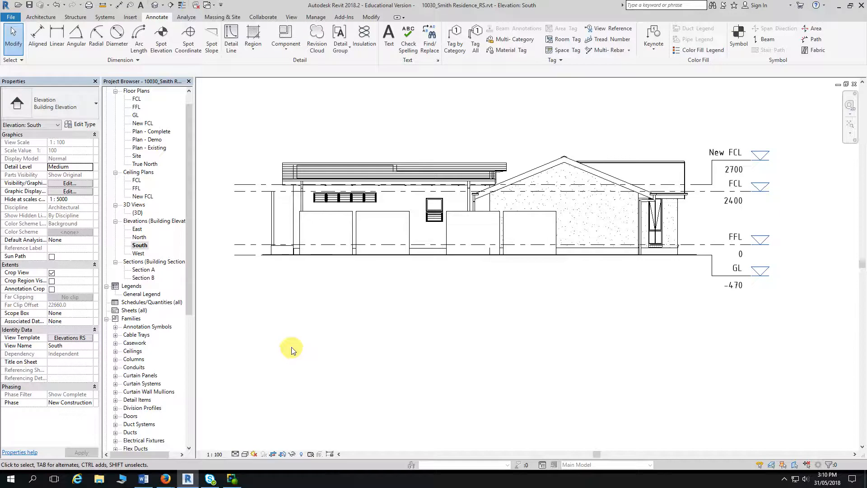
pyautogui.doubleClick(145, 270)
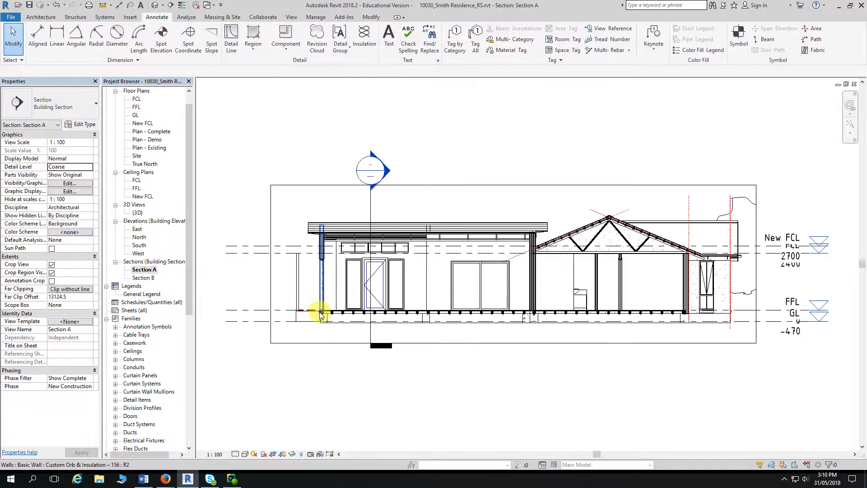
pyautogui.moveTo(386, 416); pyautogui.dragTo(391, 386, button='middle')
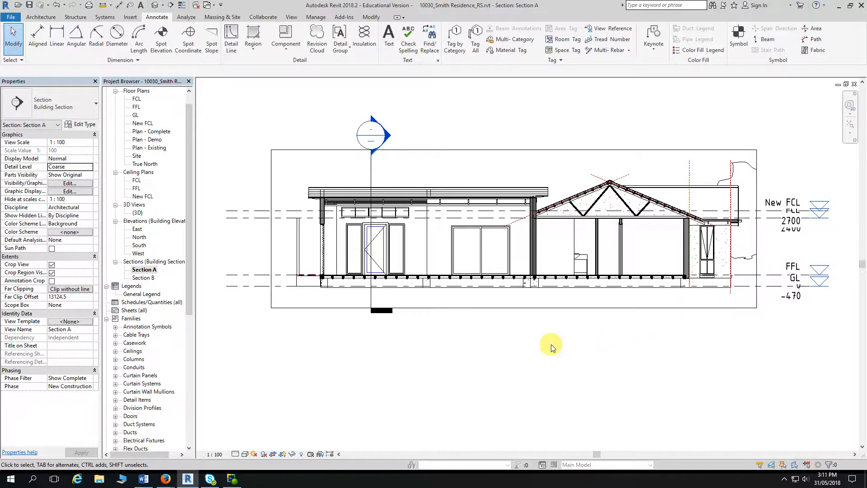
# Step: Turn on thin line display and set the detail level of Section A to Medium
pyautogui.scroll(1, 551, 344)
pyautogui.scroll(1, 551, 344)
pyautogui.scroll(2, 587, 333)
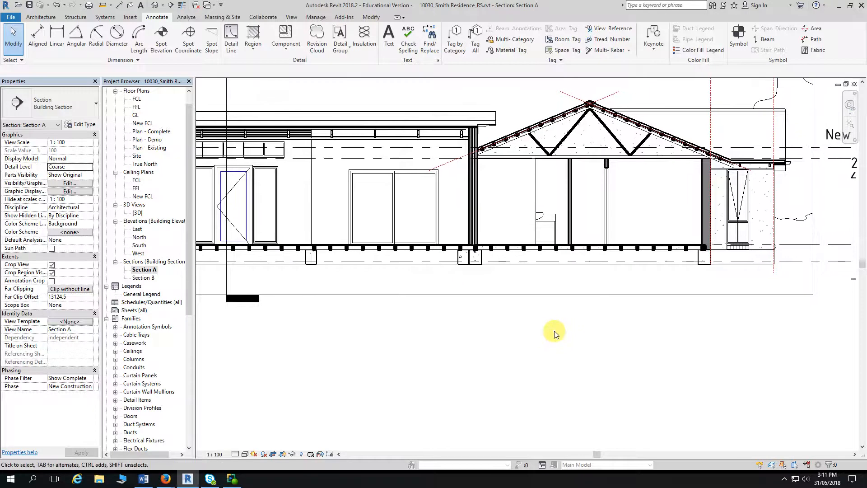
pyautogui.moveTo(591, 319); pyautogui.dragTo(580, 320, button='middle')
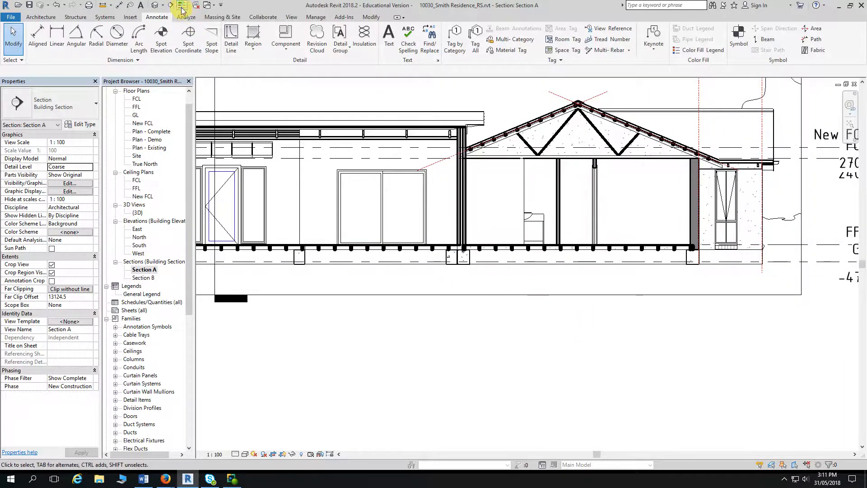
pyautogui.click(485, 275)
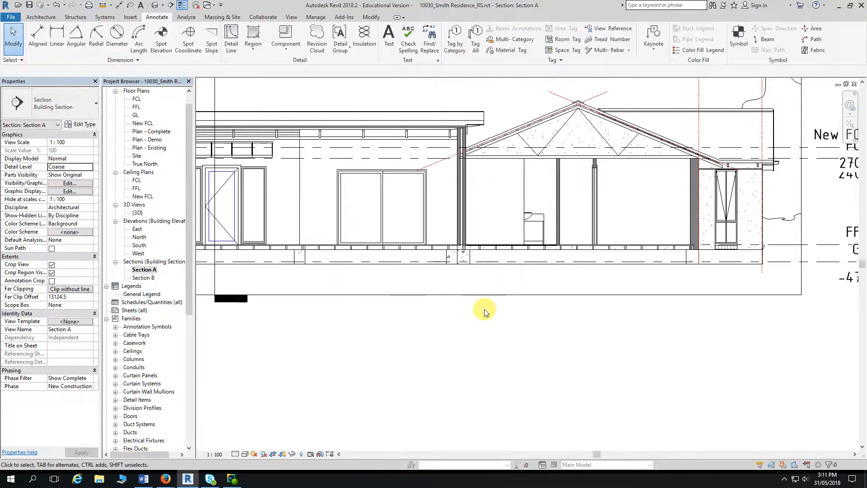
pyautogui.moveTo(469, 314)
pyautogui.mouseDown(button='middle')
pyautogui.moveTo(577, 304)
pyautogui.moveTo(606, 319)
pyautogui.moveTo(578, 324)
pyautogui.moveTo(655, 310)
pyautogui.mouseUp(button='middle')
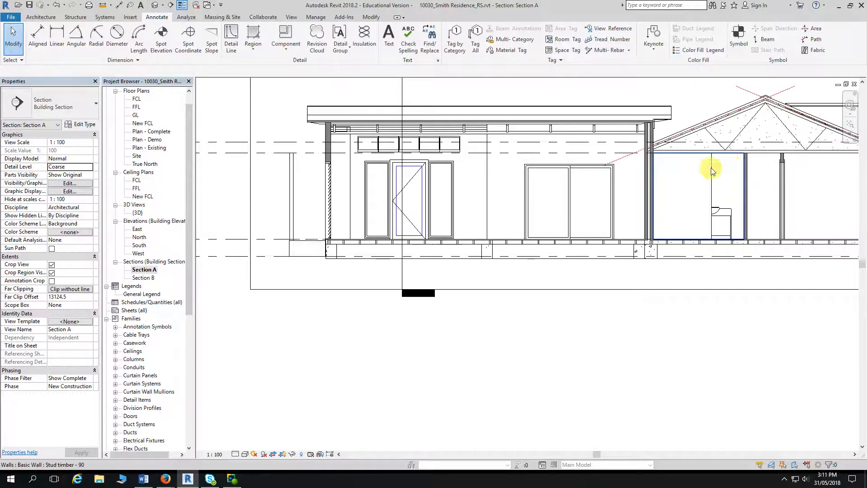
pyautogui.click(235, 454)
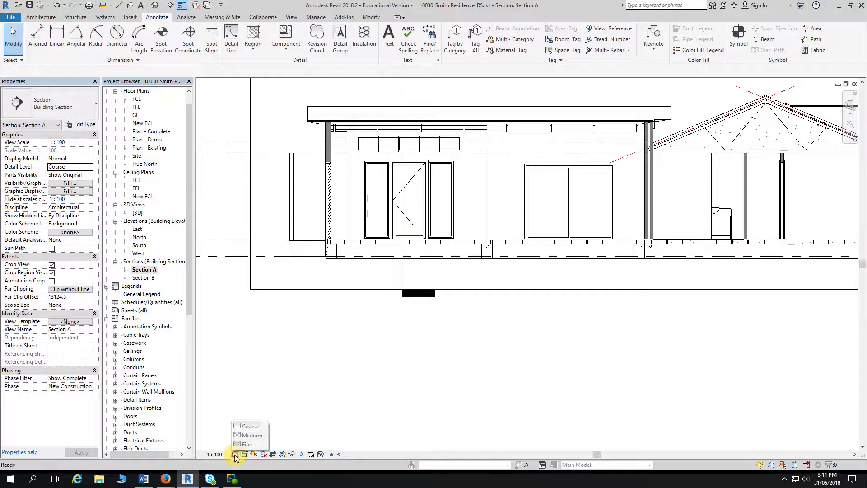
pyautogui.click(249, 435)
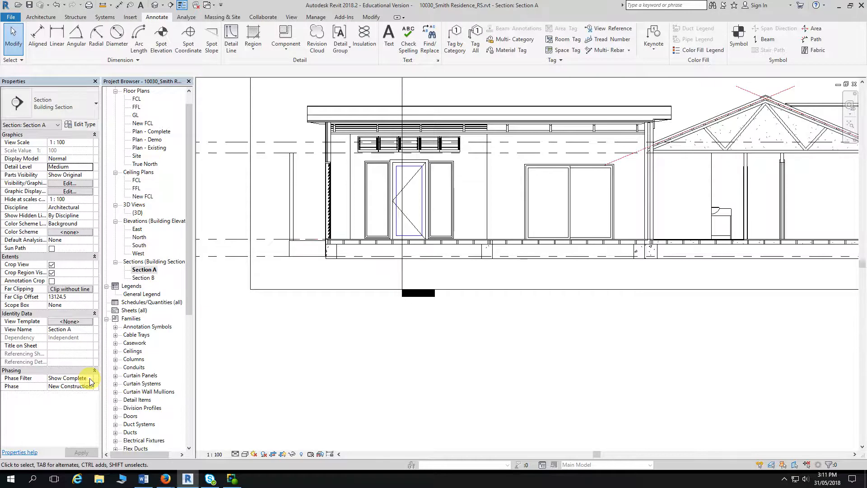
# Step: Hide the Section B marker that crosses the house in Section A
pyautogui.scroll(-1, 427, 375)
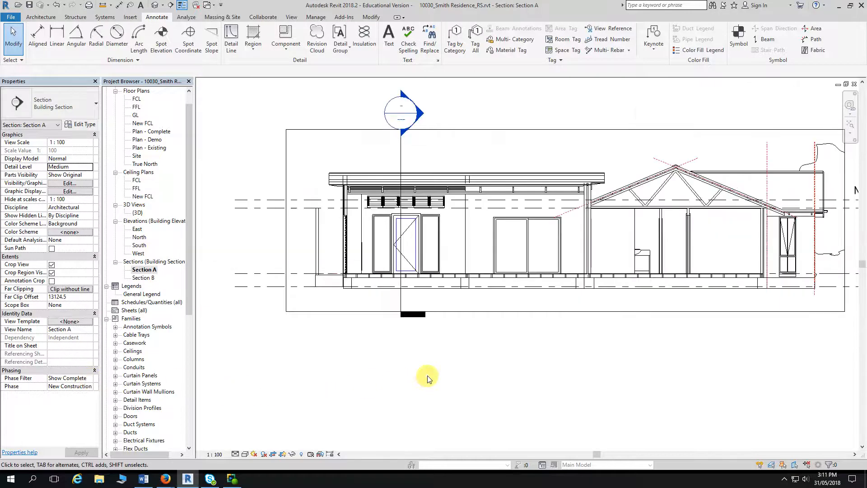
pyautogui.scroll(-2, 538, 355)
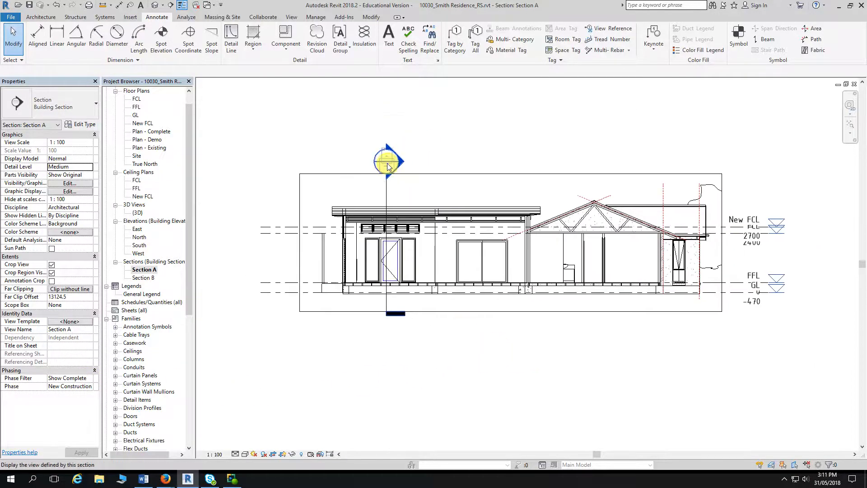
pyautogui.click(387, 191)
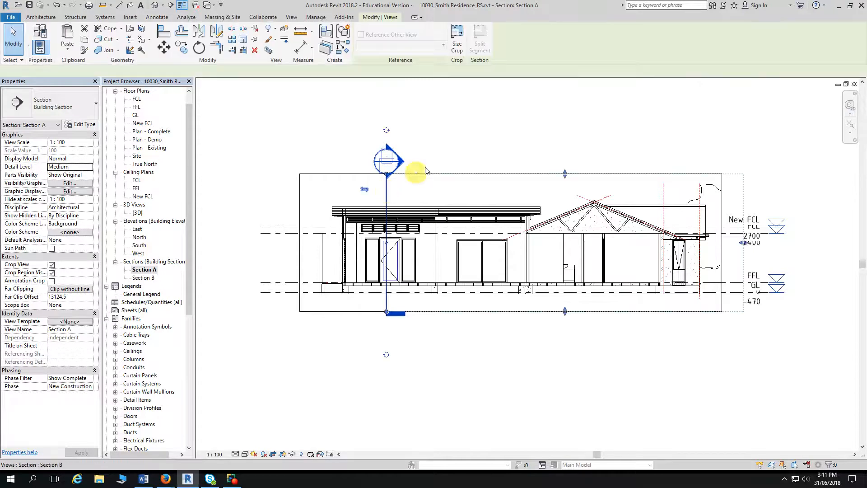
pyautogui.click(483, 138)
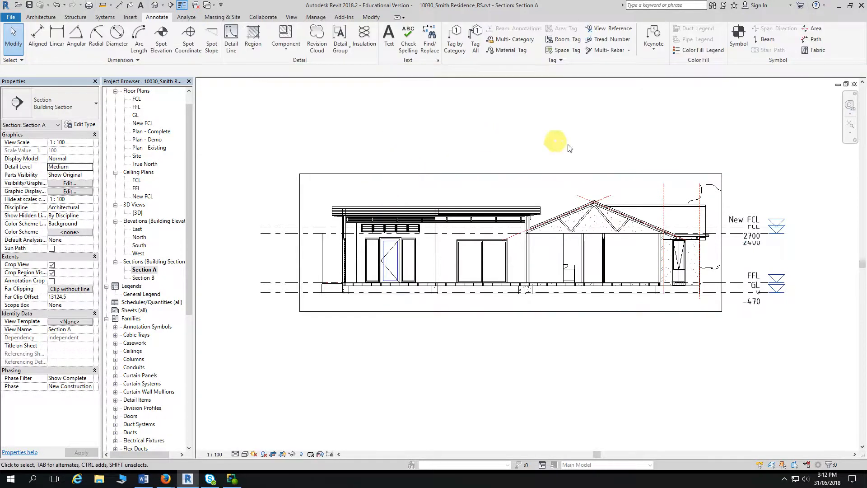
# Step: Hide the reference planes and the American Beech tree beside the house in Section A
pyautogui.click(664, 184)
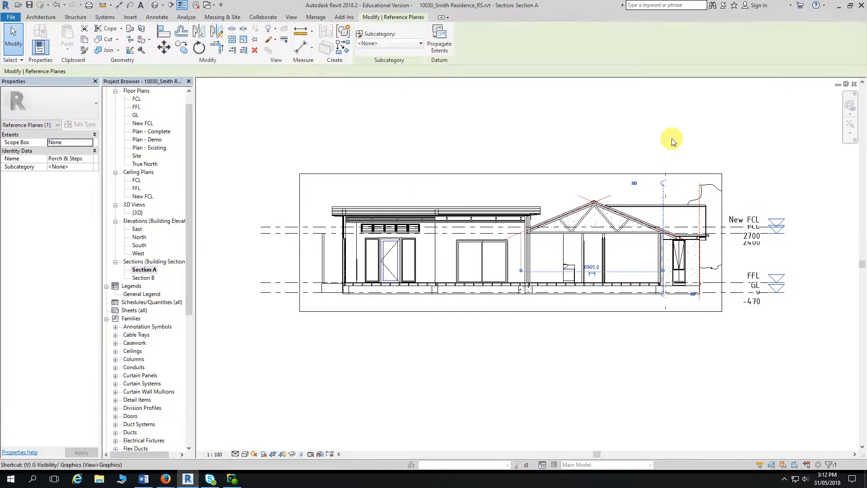
pyautogui.click(670, 139)
pyautogui.scroll(1, 638, 334)
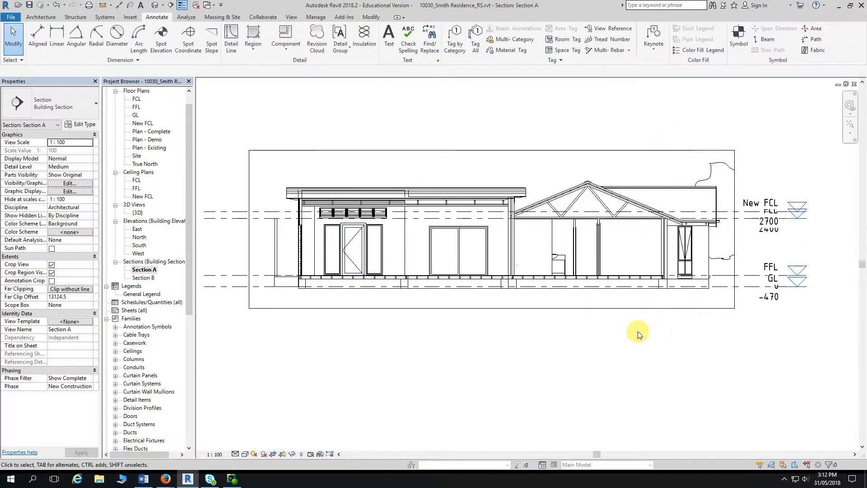
pyautogui.scroll(1, 646, 318)
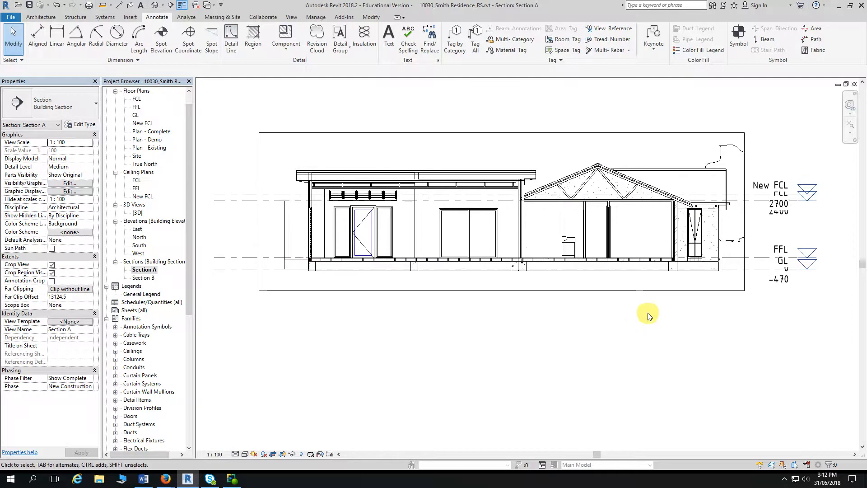
pyautogui.click(733, 151)
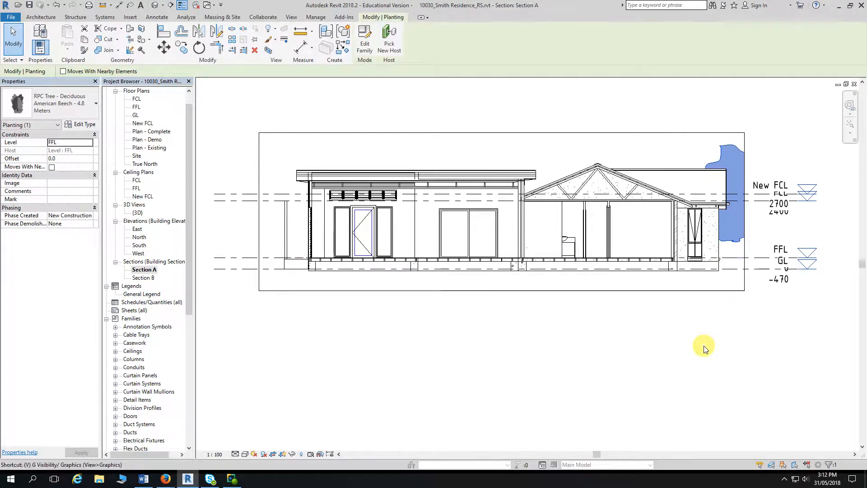
pyautogui.press('Delete')
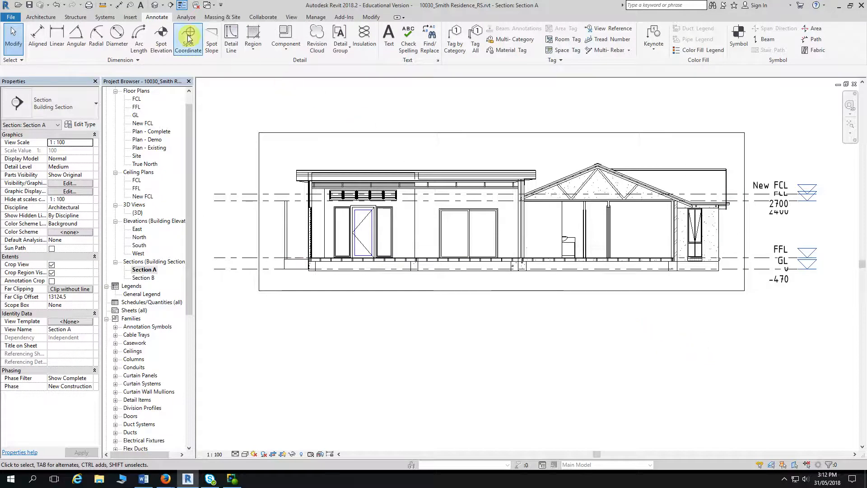
# Step: Turn off thin line display and hide the red room separation lines above the deck
pyautogui.click(181, 7)
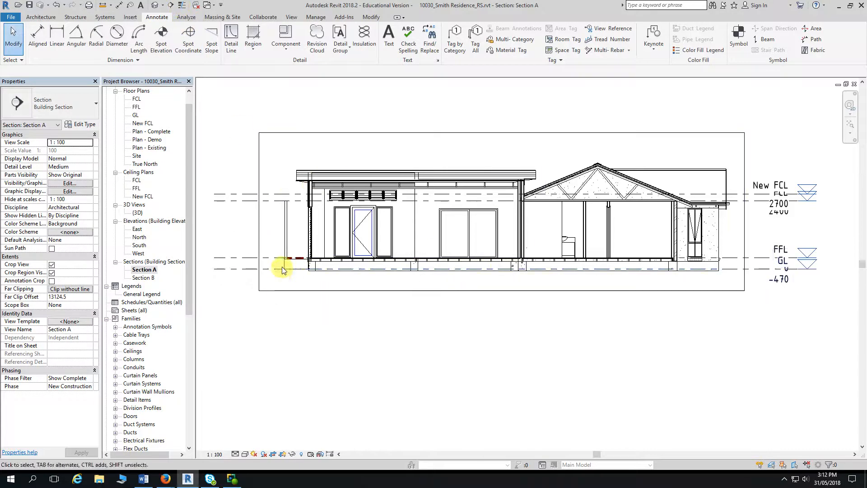
pyautogui.scroll(5, 288, 268)
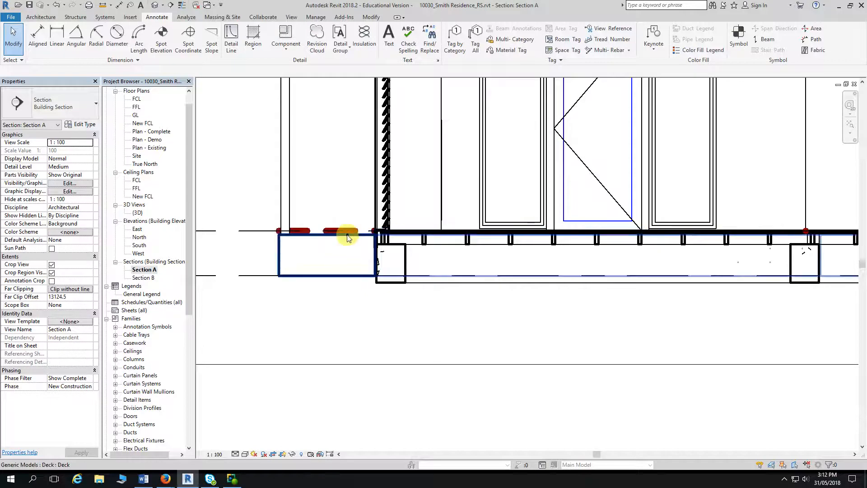
pyautogui.click(346, 233)
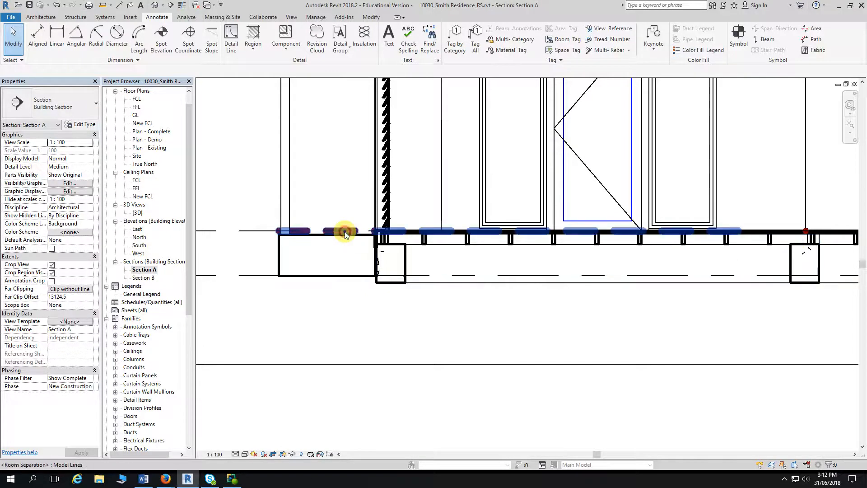
pyautogui.press('Escape')
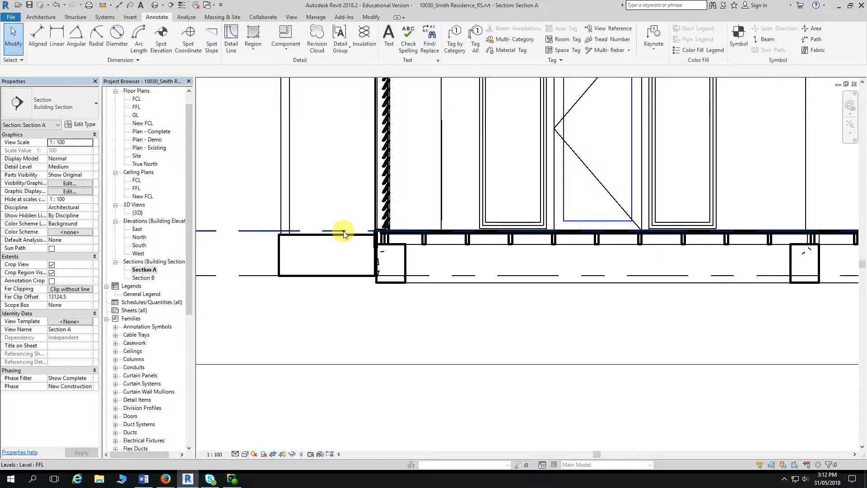
pyautogui.scroll(-3, 418, 337)
pyautogui.scroll(-2, 425, 343)
pyautogui.moveTo(507, 367); pyautogui.dragTo(445, 351, button='middle')
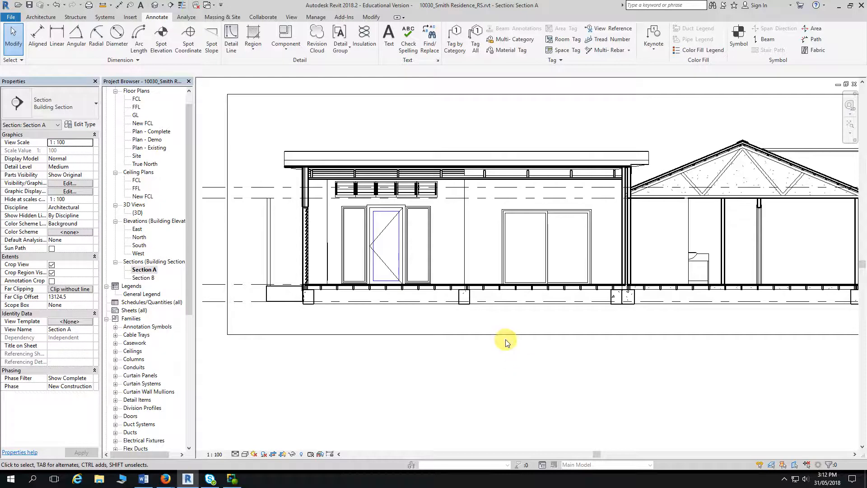
# Step: Turn thin line display back on and set the scale of Section A to 1:50
pyautogui.click(182, 4)
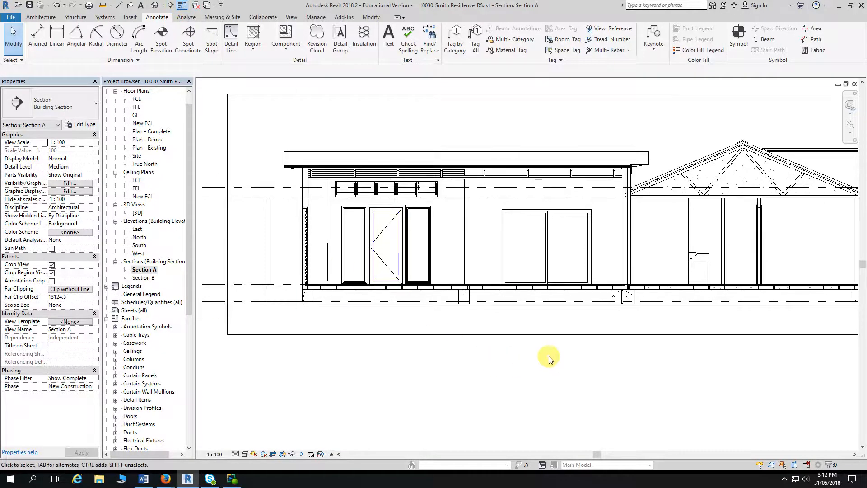
pyautogui.scroll(-4, 501, 357)
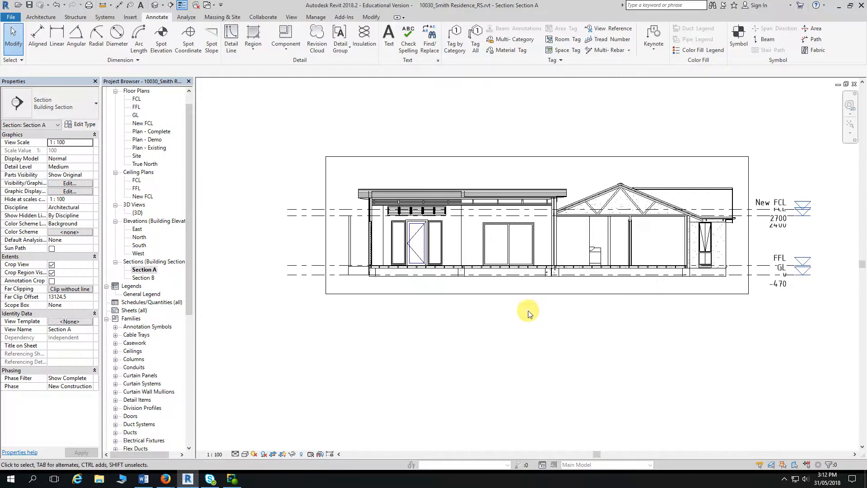
pyautogui.scroll(1, 529, 313)
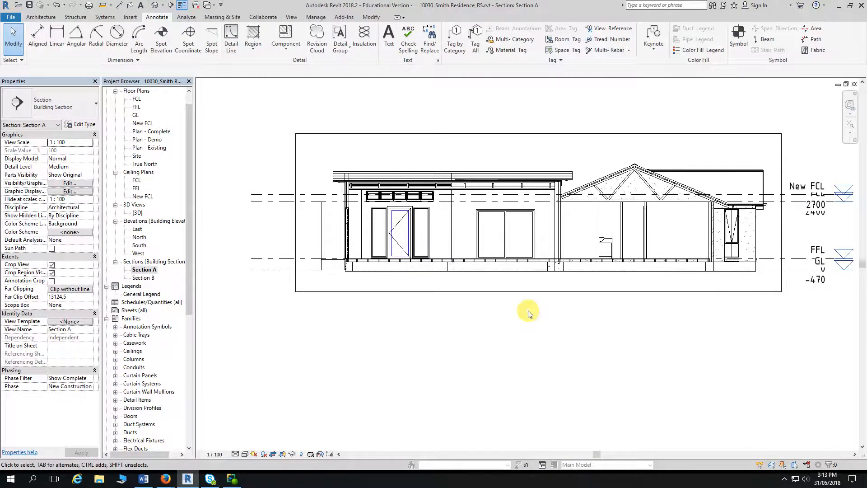
pyautogui.click(216, 455)
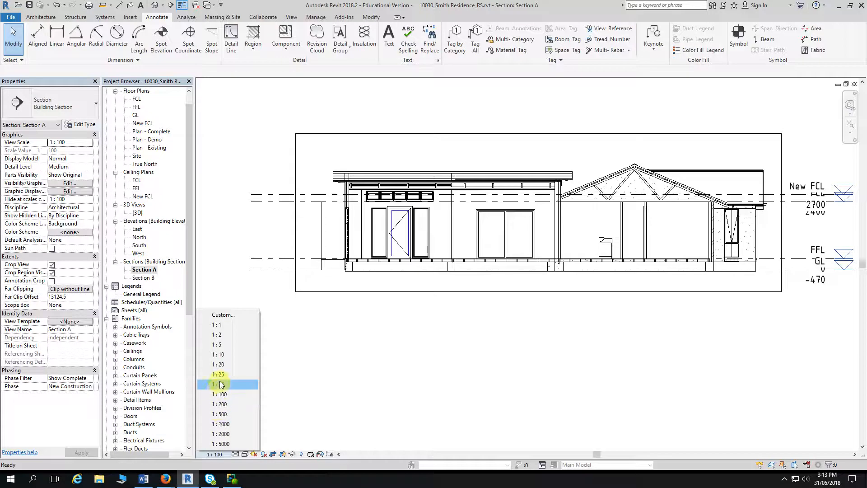
pyautogui.click(237, 387)
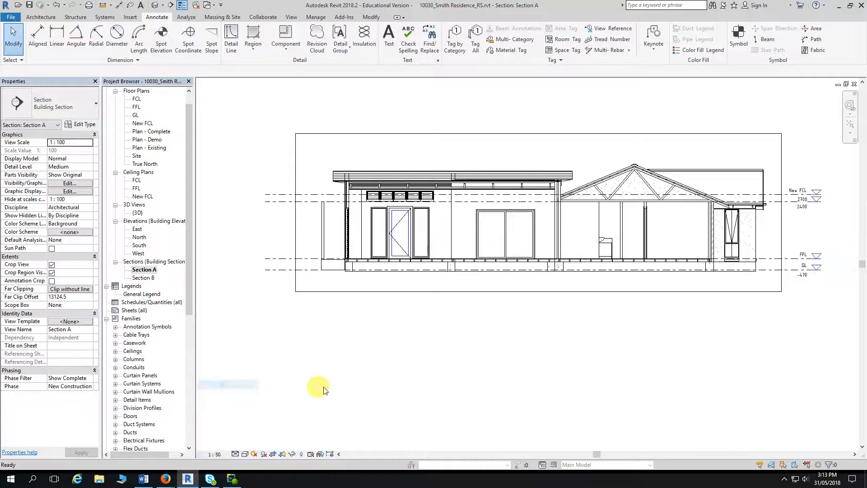
pyautogui.scroll(3, 777, 226)
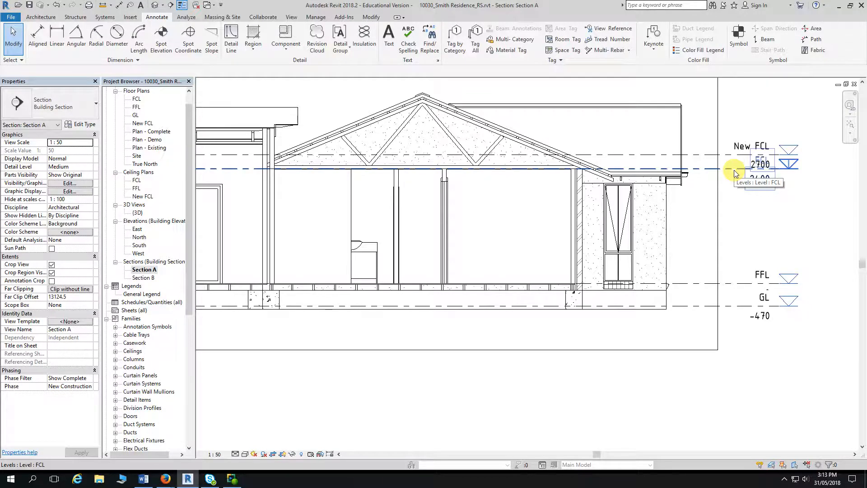
# Step: Turn off the level heads of the FCL and New FCL levels at their right-hand ends in Section A
pyautogui.scroll(-2, 738, 190)
pyautogui.scroll(-2, 768, 174)
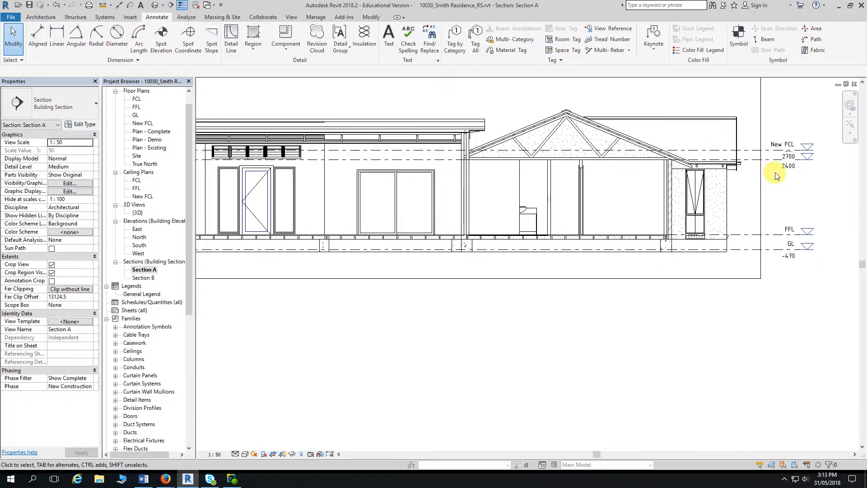
pyautogui.scroll(4, 776, 175)
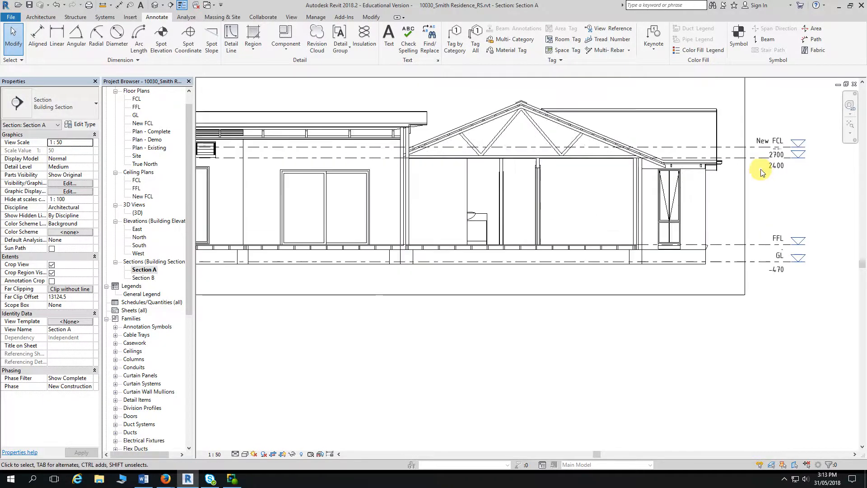
pyautogui.click(759, 159)
pyautogui.scroll(3, 773, 167)
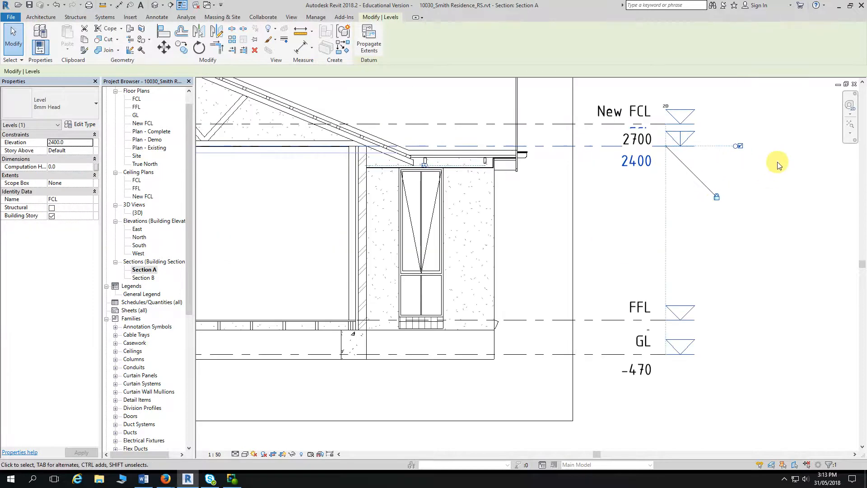
pyautogui.click(740, 146)
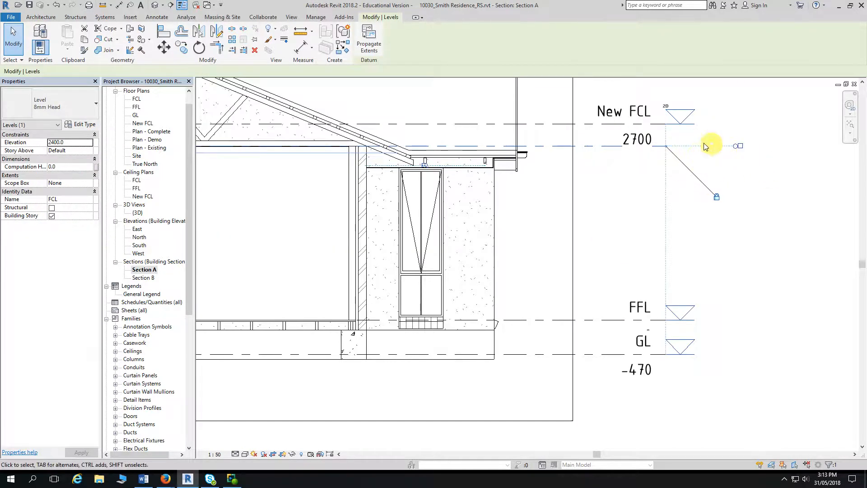
pyautogui.press('Escape')
pyautogui.click(607, 125)
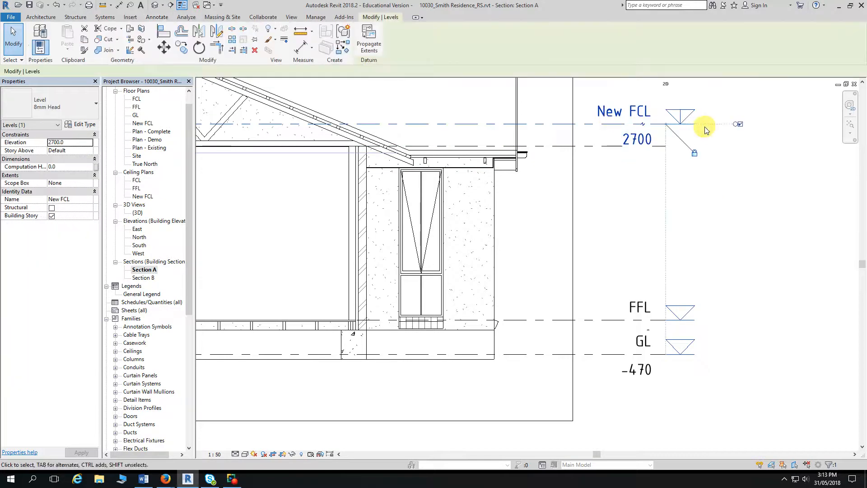
pyautogui.click(737, 124)
pyautogui.press('Escape')
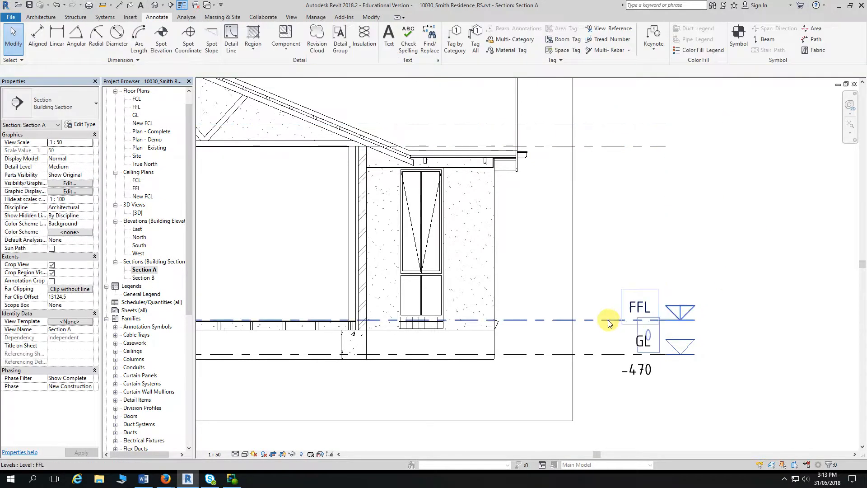
# Step: Turn off the FFL level's head at its right-hand end, beyond the crop boundary of Section A
pyautogui.click(642, 320)
pyautogui.press('Escape')
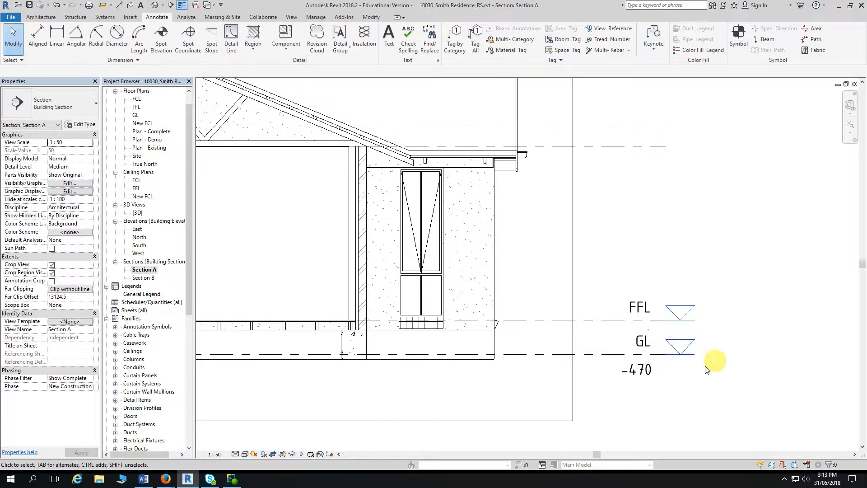
pyautogui.click(609, 355)
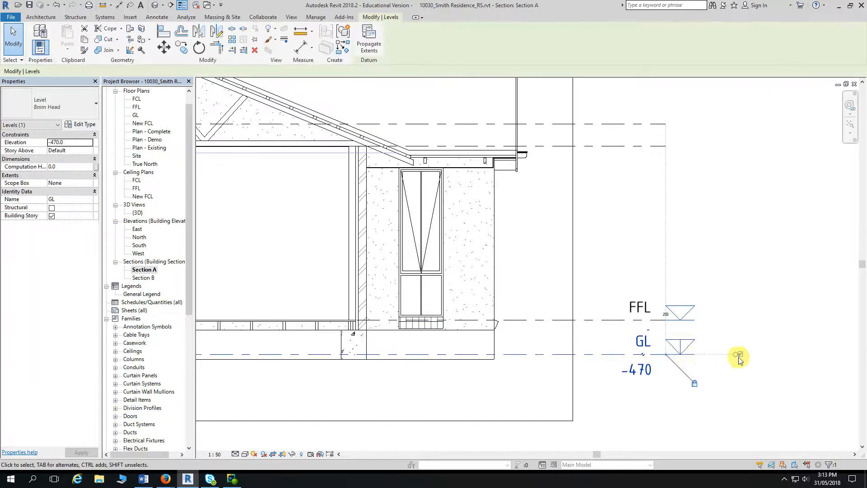
pyautogui.press('Escape')
pyautogui.scroll(-1, 712, 378)
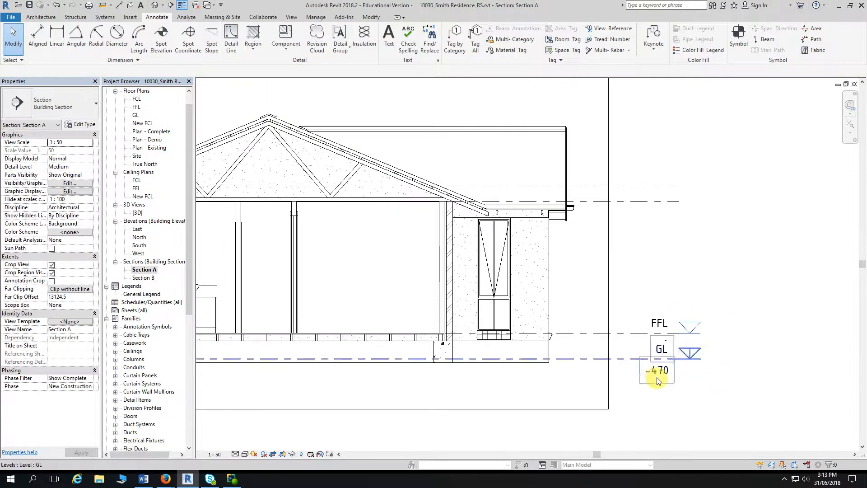
pyautogui.scroll(2, 700, 356)
pyautogui.moveTo(691, 352); pyautogui.dragTo(609, 276, button='middle')
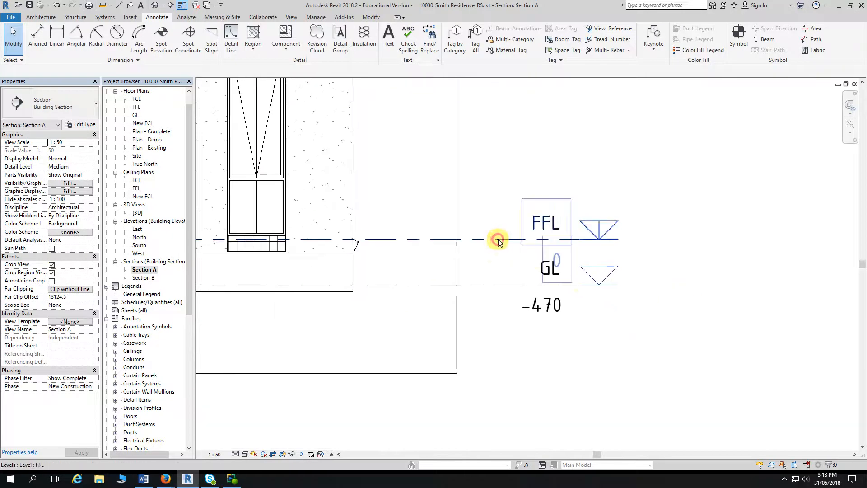
pyautogui.click(551, 239)
pyautogui.press('Delete')
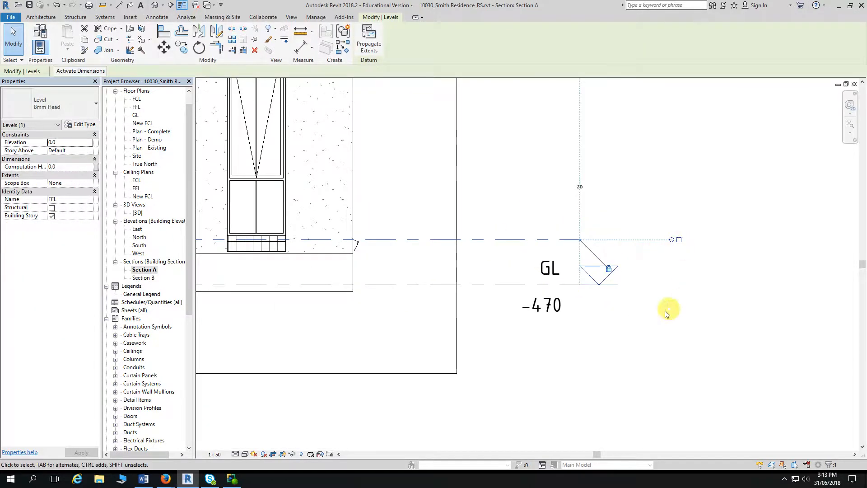
# Step: Turn off the GL level's head at its right-hand end in Section A
pyautogui.click(510, 284)
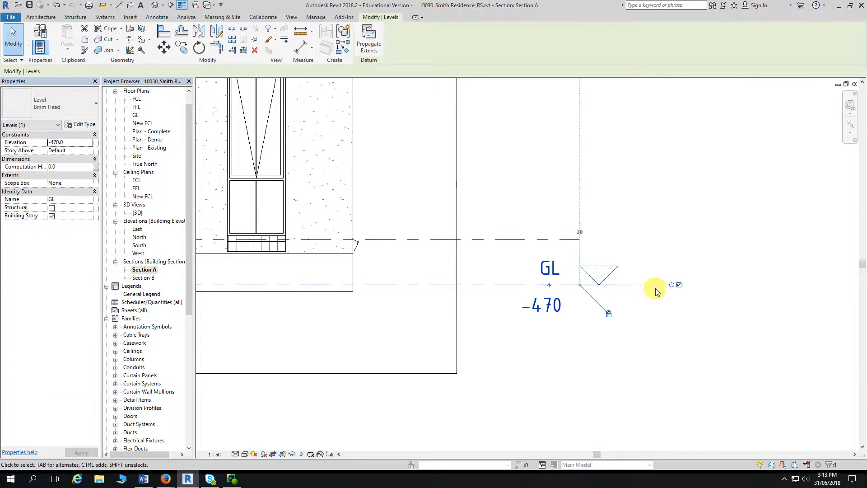
pyautogui.click(679, 312)
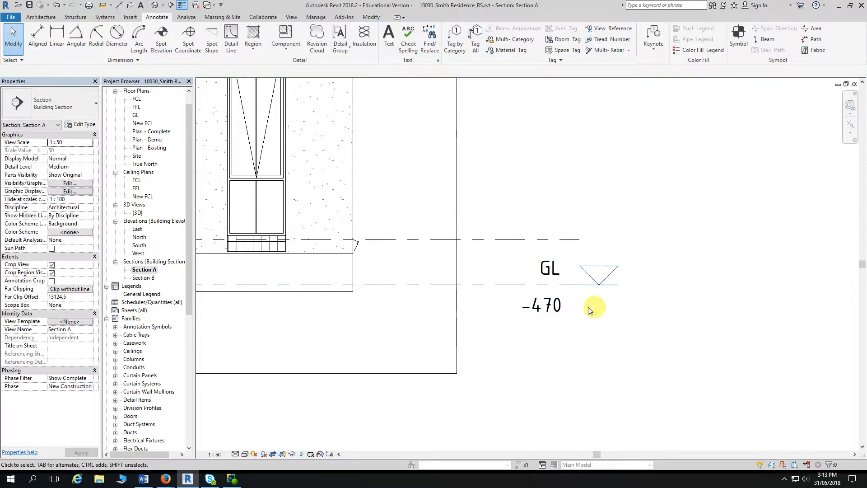
pyautogui.click(500, 288)
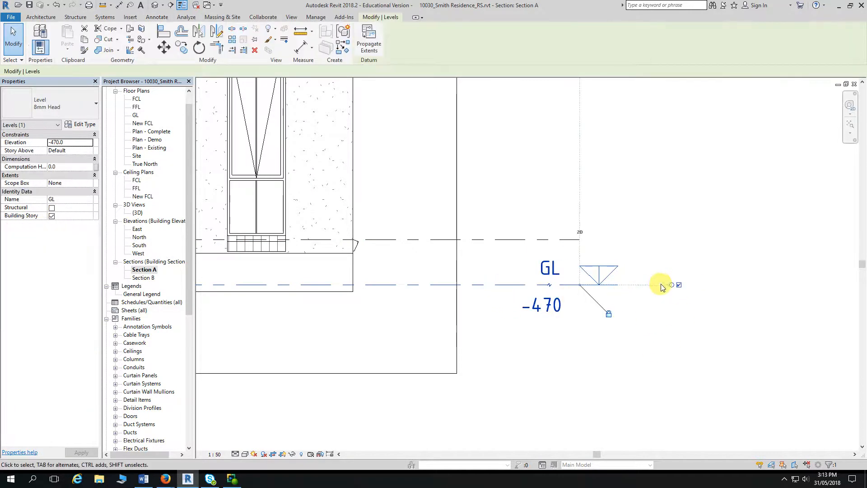
pyautogui.click(678, 285)
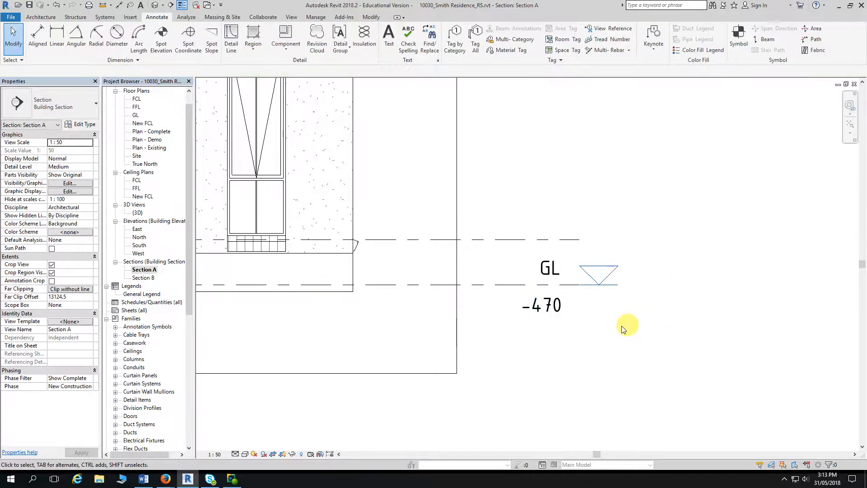
pyautogui.click(517, 289)
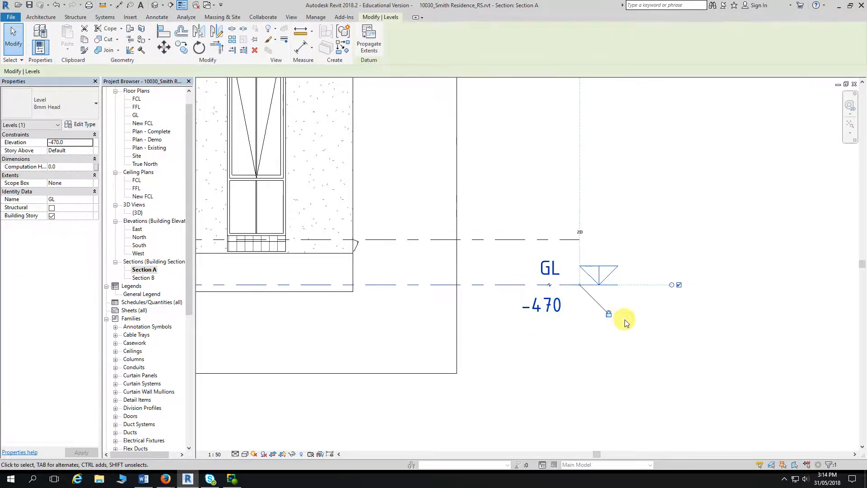
pyautogui.scroll(2, 679, 285)
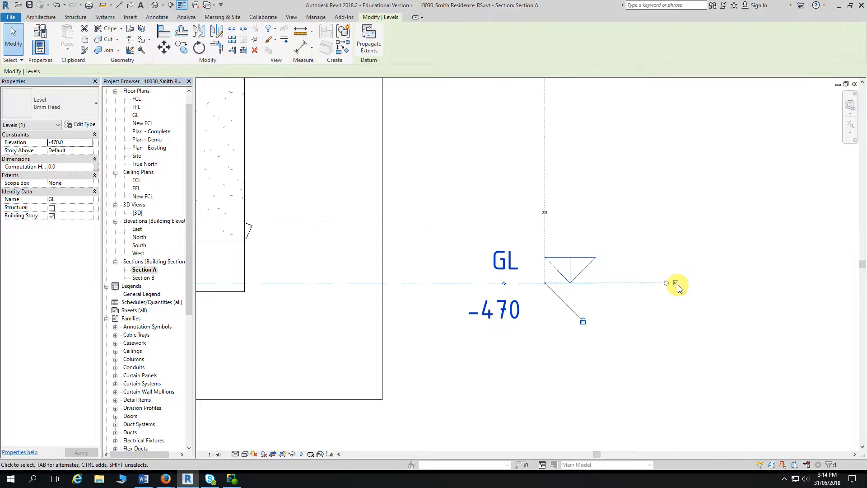
pyautogui.click(676, 283)
pyautogui.scroll(-3, 602, 337)
pyautogui.click(601, 343)
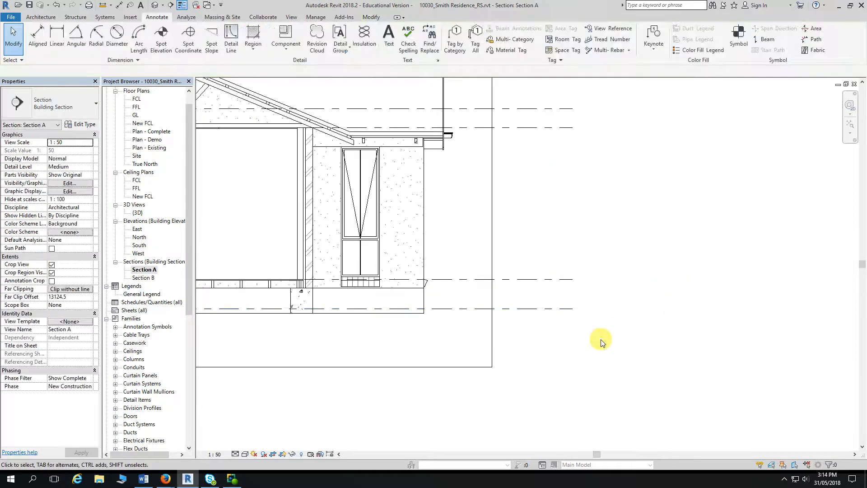
# Step: Show the level head of New FCL at its opposite, left-hand end outside the crop boundary
pyautogui.scroll(-3, 601, 344)
pyautogui.moveTo(505, 364)
pyautogui.mouseDown(button='middle')
pyautogui.moveTo(589, 367)
pyautogui.moveTo(681, 346)
pyautogui.mouseUp(button='middle')
pyautogui.moveTo(665, 289); pyautogui.dragTo(707, 280, button='middle')
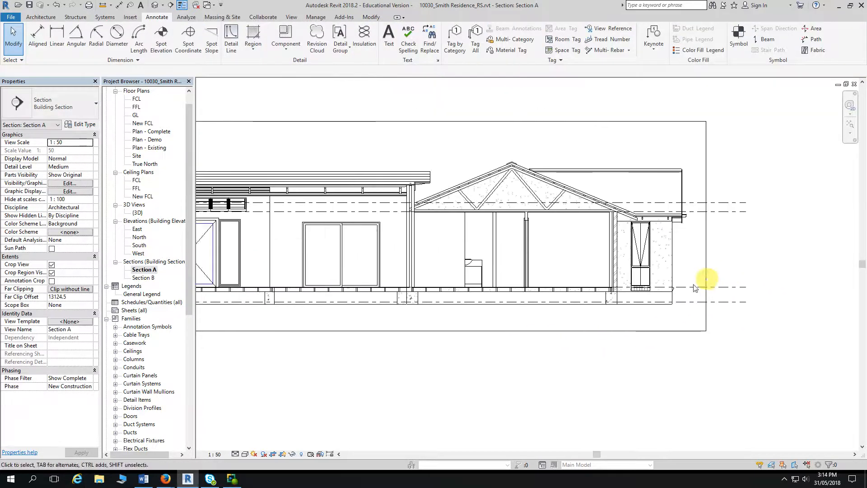
pyautogui.moveTo(402, 375); pyautogui.dragTo(691, 377, button='middle')
pyautogui.scroll(4, 305, 201)
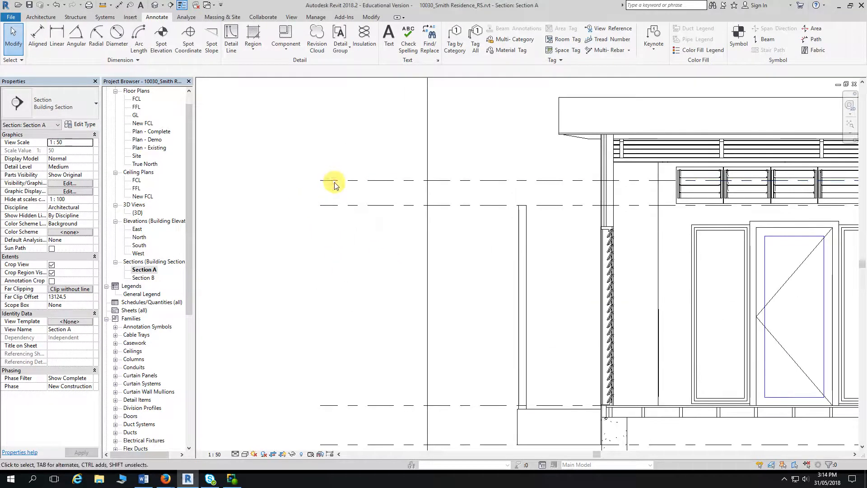
pyautogui.click(334, 181)
pyautogui.moveTo(306, 223); pyautogui.dragTo(372, 217, button='middle')
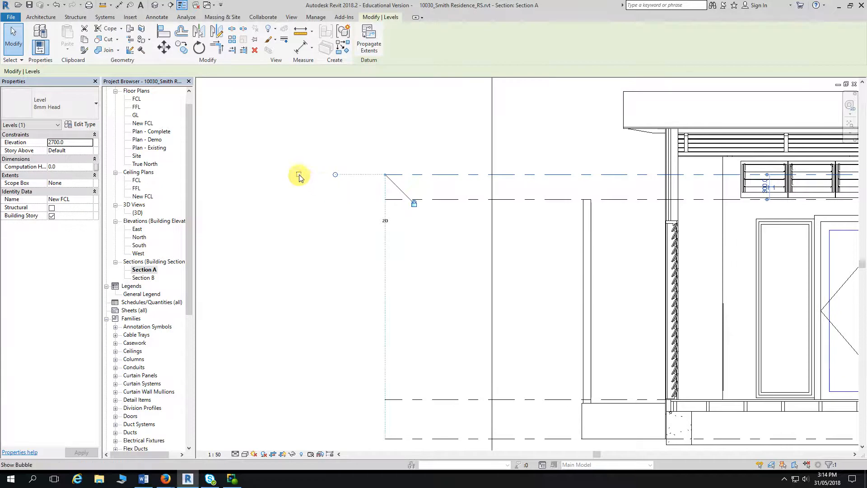
pyautogui.click(298, 174)
pyautogui.click(323, 200)
# Step: Try to show the level head of FCL at its left-hand end, just below New FCL
pyautogui.click(440, 200)
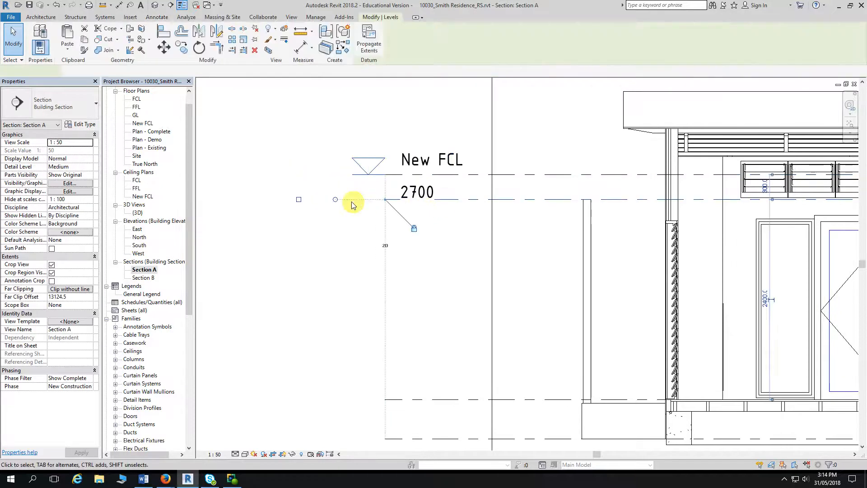
pyautogui.click(335, 270)
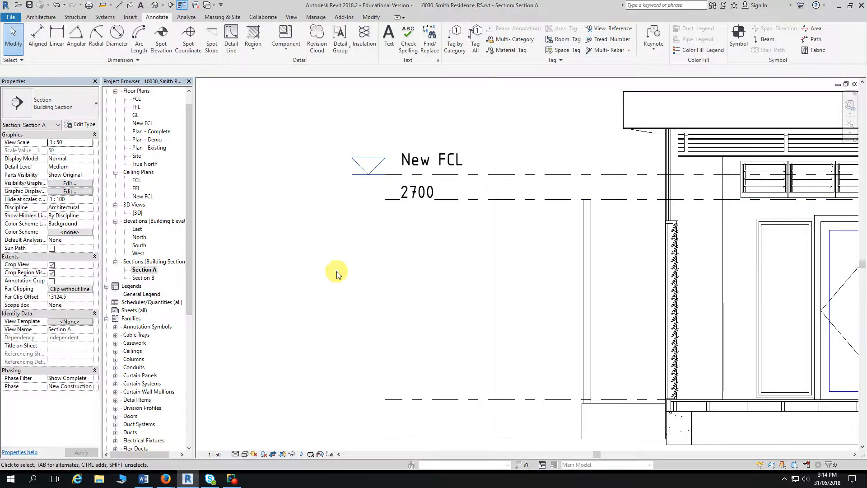
pyautogui.click(441, 200)
pyautogui.click(299, 198)
pyautogui.click(447, 199)
pyautogui.scroll(3, 316, 210)
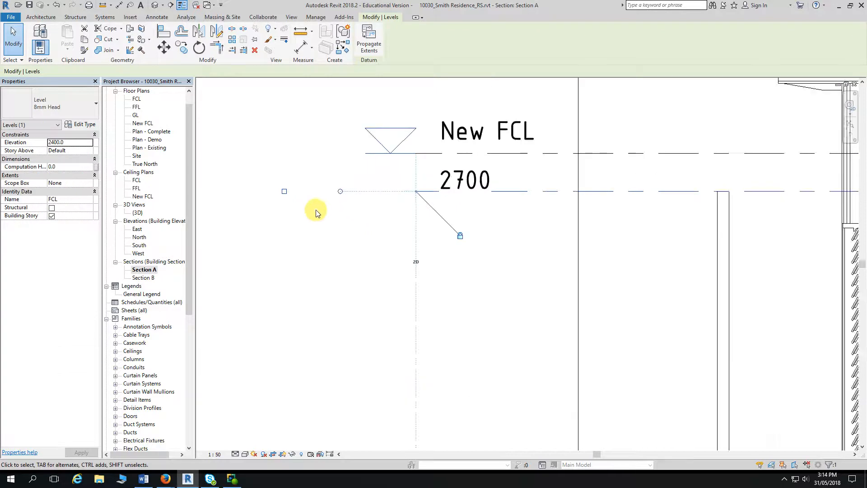
pyautogui.click(281, 188)
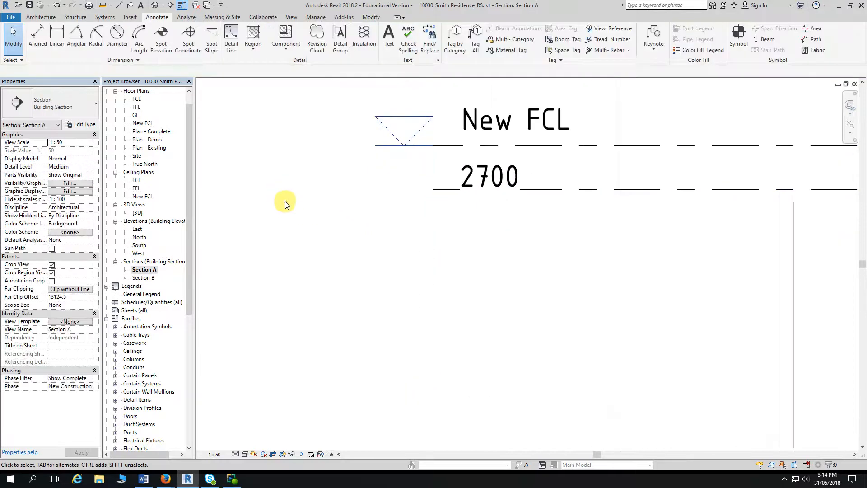
pyautogui.click(544, 189)
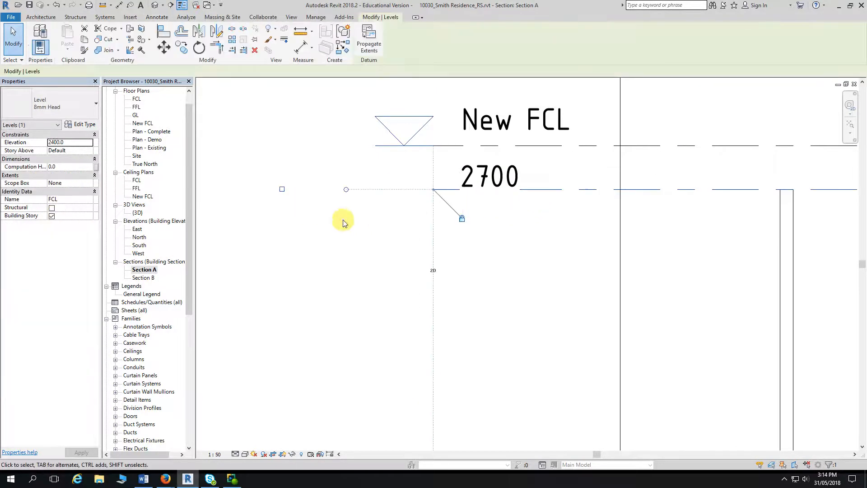
pyautogui.scroll(1, 285, 195)
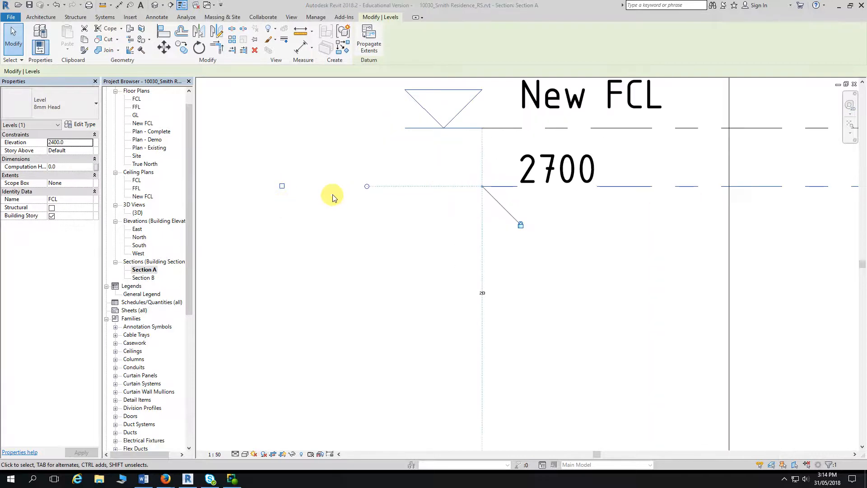
pyautogui.scroll(1, 332, 195)
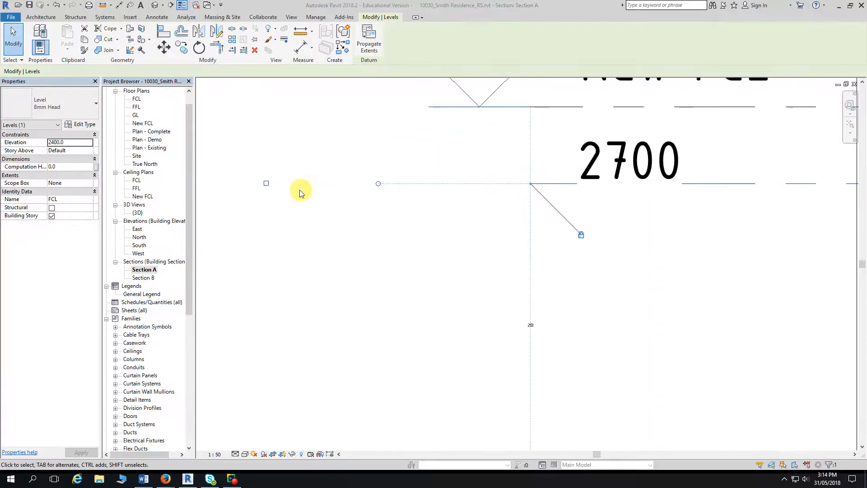
pyautogui.click(266, 186)
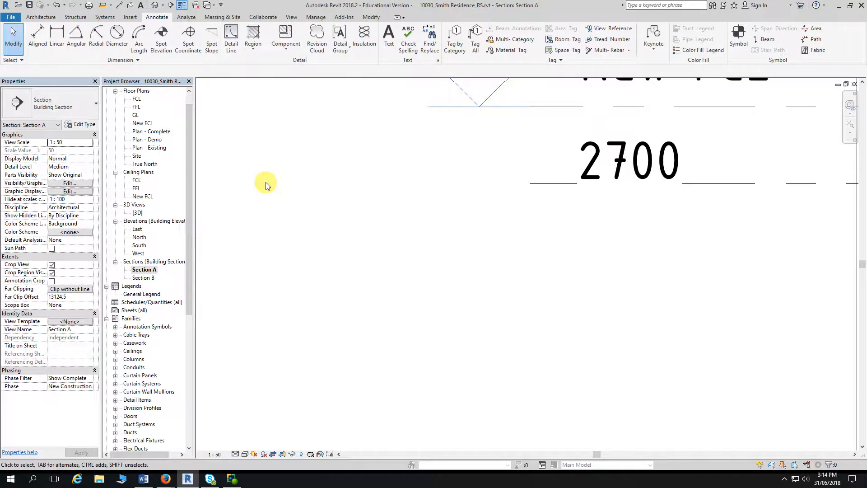
# Step: Show the level head of FCL at its left-hand end, just below the New FCL head
pyautogui.scroll(-1, 623, 198)
pyautogui.moveTo(680, 197); pyautogui.dragTo(588, 197, button='middle')
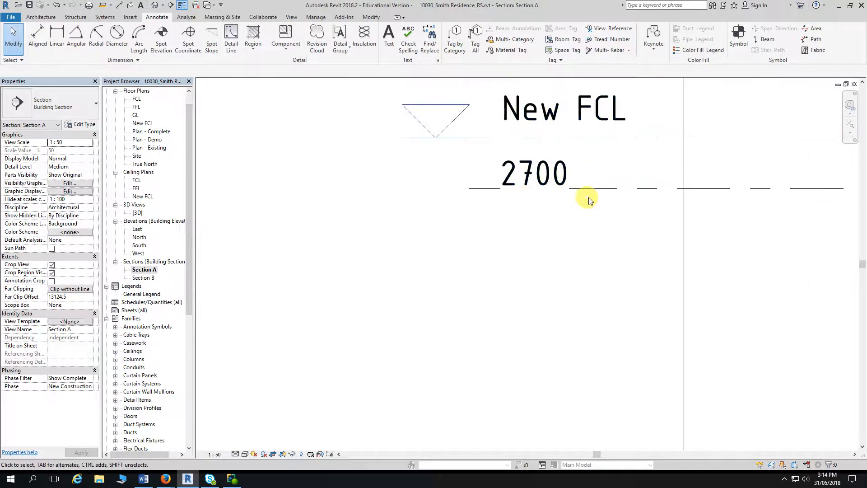
pyautogui.click(648, 189)
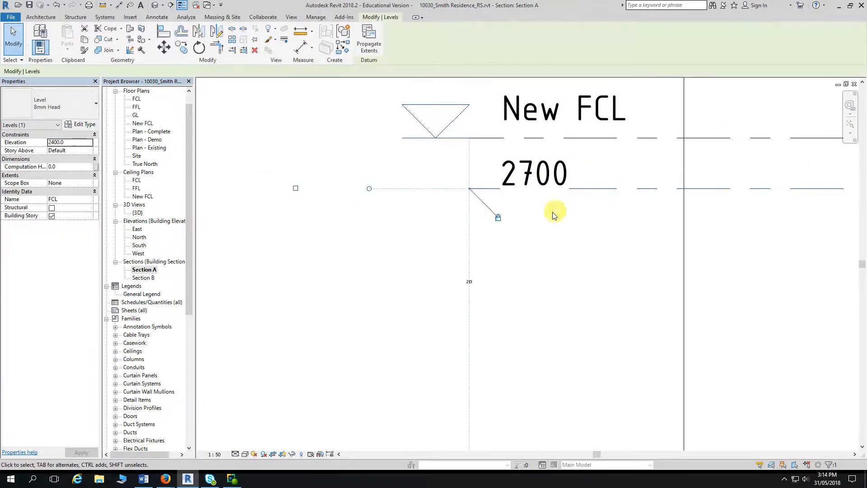
pyautogui.click(296, 188)
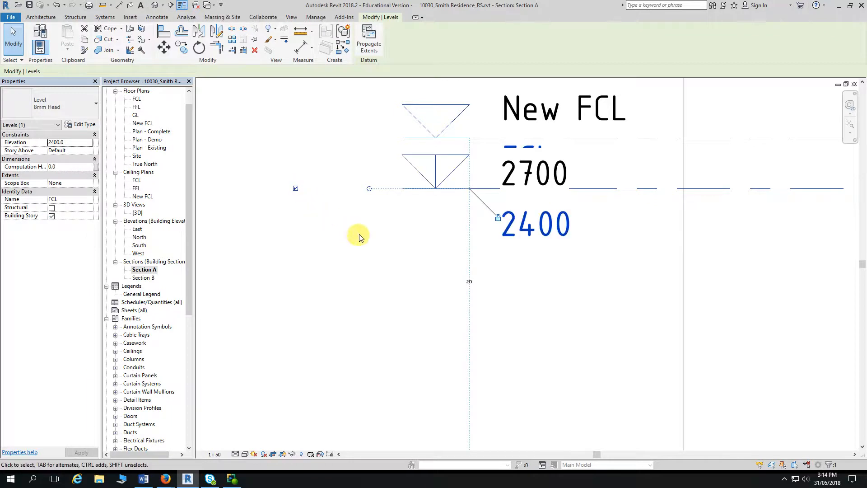
pyautogui.scroll(-2, 360, 238)
pyautogui.moveTo(373, 243); pyautogui.dragTo(376, 225, button='middle')
pyautogui.click(371, 209)
# Step: Show the level heads of FFL and GL at their left-hand ends in Section A
pyautogui.scroll(-1, 406, 254)
pyautogui.moveTo(410, 256)
pyautogui.mouseDown(button='middle')
pyautogui.moveTo(419, 196)
pyautogui.moveTo(430, 236)
pyautogui.moveTo(441, 228)
pyautogui.mouseUp(button='middle')
pyautogui.click(457, 242)
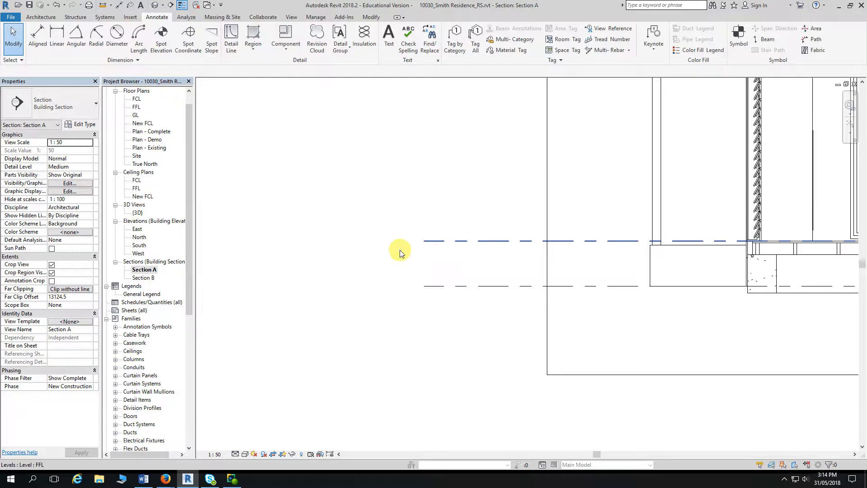
pyautogui.click(323, 242)
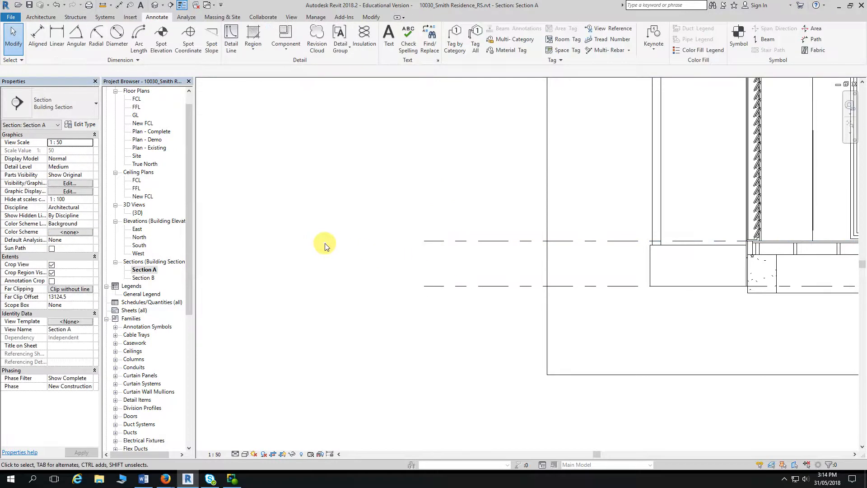
pyautogui.click(456, 242)
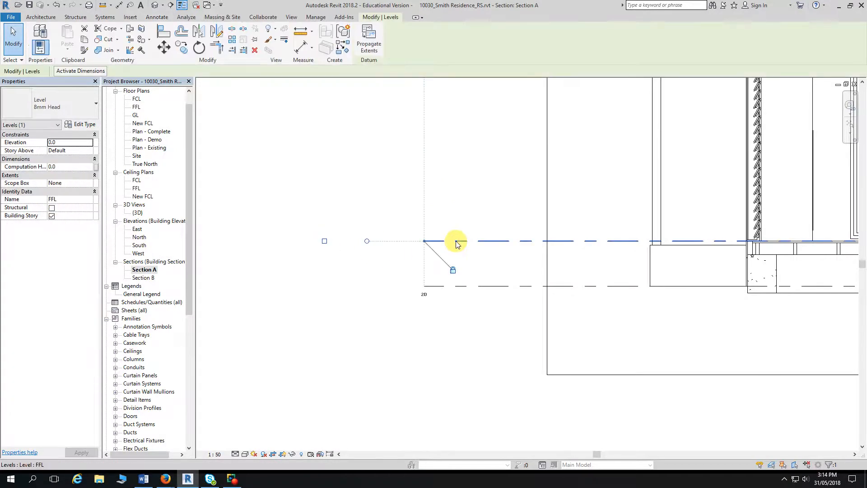
pyautogui.click(327, 243)
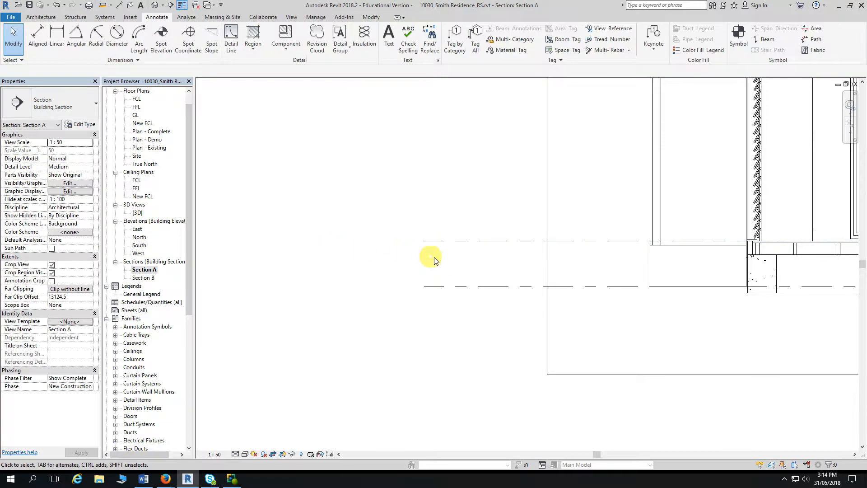
# Step: Add an elbow to the New FCL level line at its left-hand end and raise its head clear of the FCL head
pyautogui.scroll(-5, 284, 258)
pyautogui.scroll(3, 283, 262)
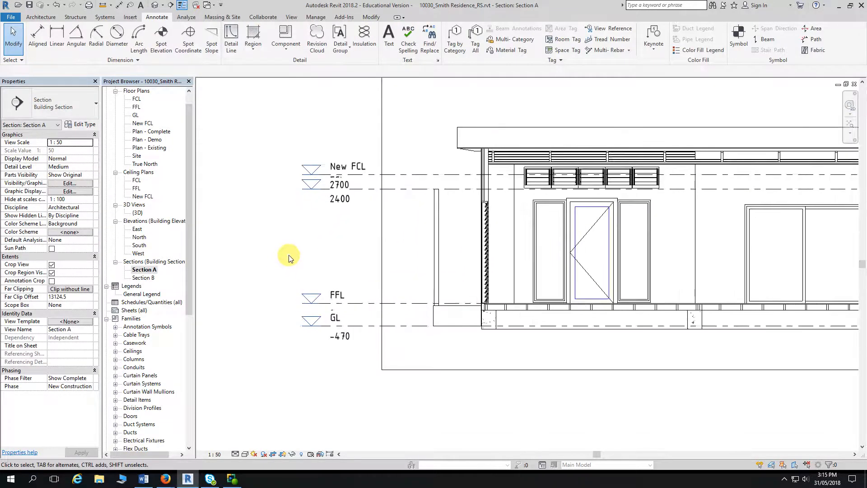
pyautogui.scroll(3, 289, 254)
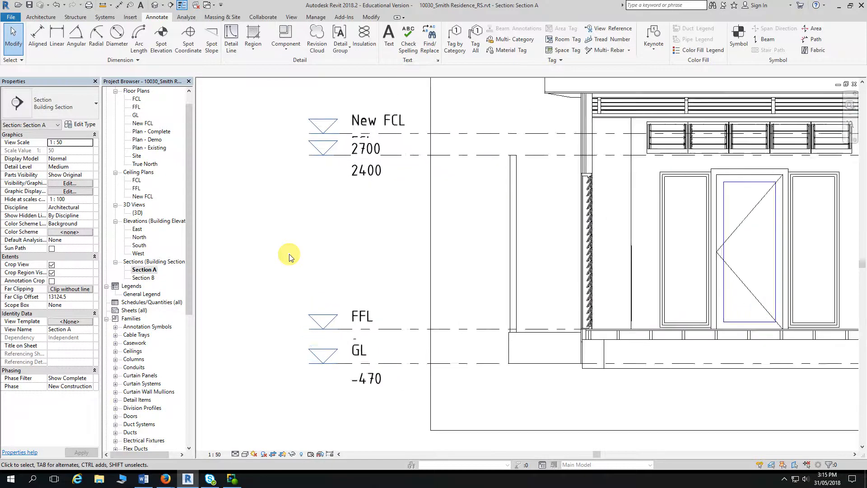
pyautogui.scroll(-1, 394, 162)
pyautogui.moveTo(394, 161); pyautogui.dragTo(383, 225, button='middle')
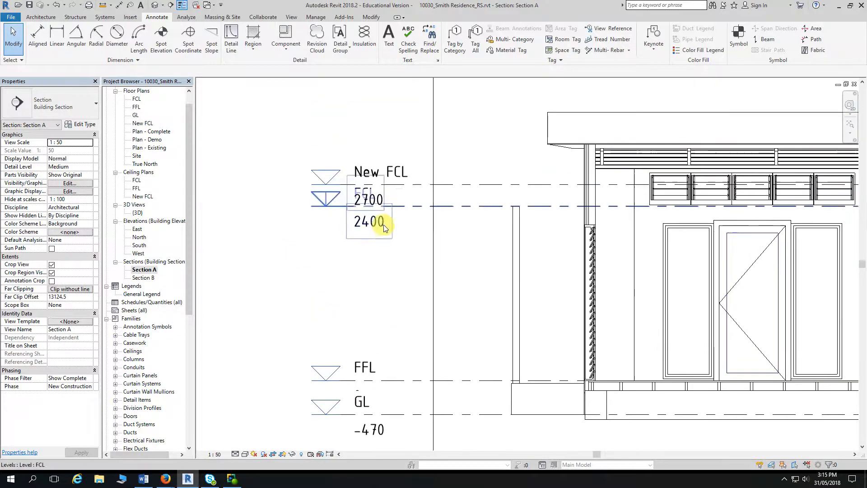
pyautogui.click(401, 186)
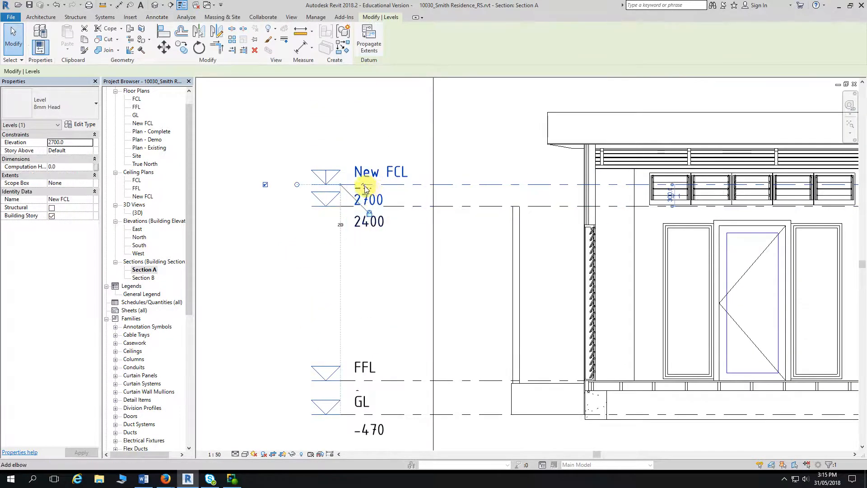
pyautogui.click(365, 188)
pyautogui.moveTo(364, 204); pyautogui.dragTo(363, 150)
pyautogui.click(296, 158)
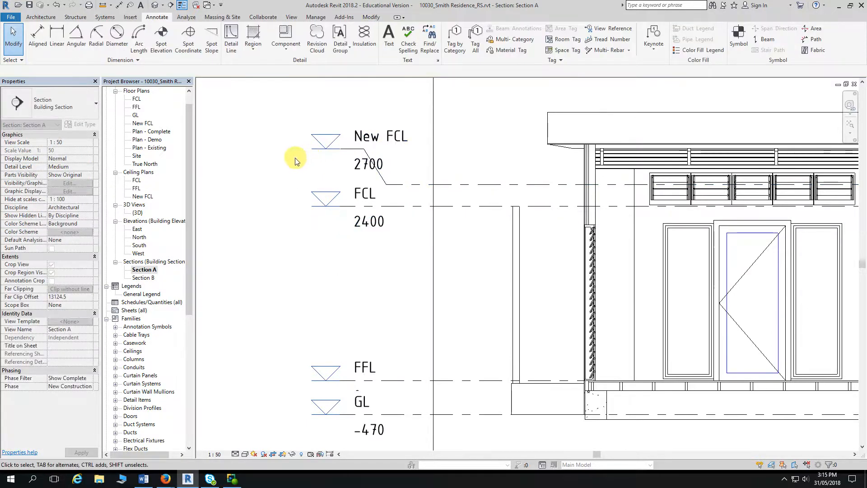
# Step: Move both elbow points of the New FCL level line toward the building so the jog runs vertically
pyautogui.click(387, 183)
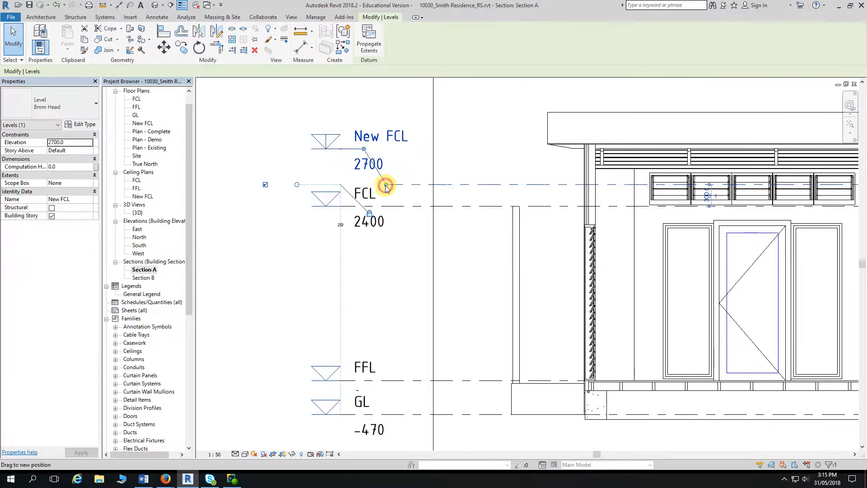
pyautogui.moveTo(366, 152)
pyautogui.mouseDown()
pyautogui.moveTo(401, 174)
pyautogui.moveTo(406, 152)
pyautogui.mouseUp()
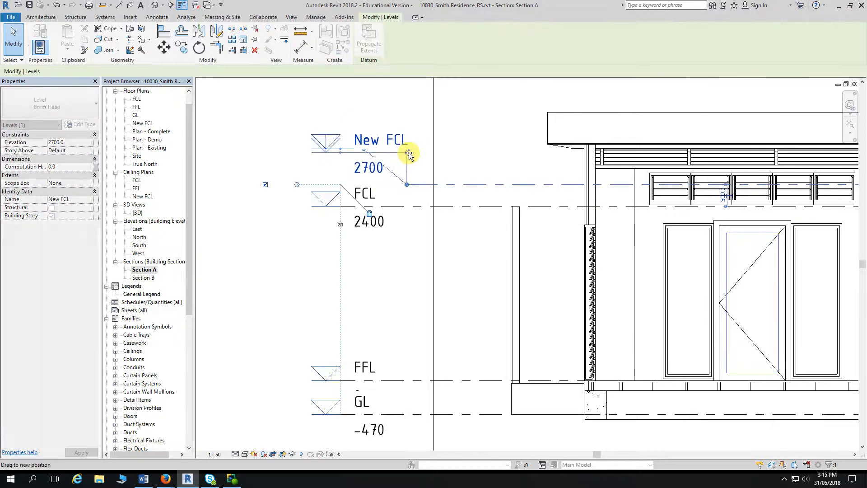
pyautogui.click(416, 219)
# Step: Add an elbow to the GL level line, lower its head clear of FFL, and make the jog vertical in line with New FCL's
pyautogui.moveTo(416, 271); pyautogui.dragTo(414, 171, button='middle')
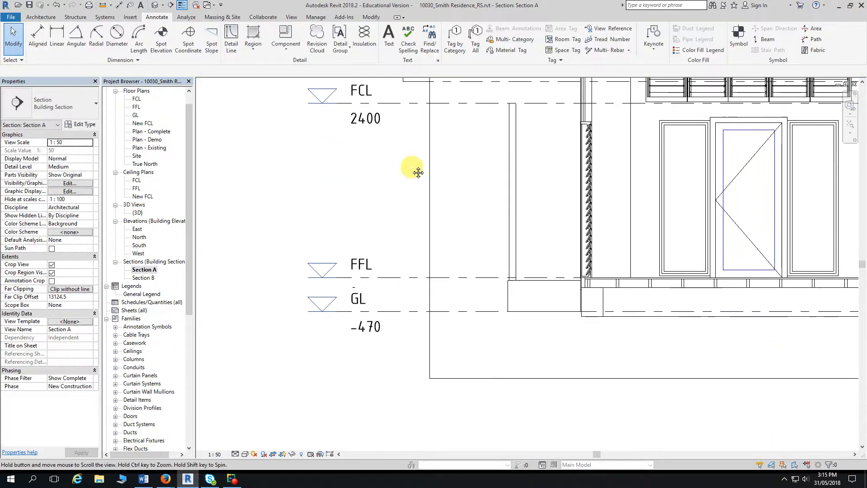
pyautogui.scroll(-1, 400, 310)
pyautogui.click(397, 316)
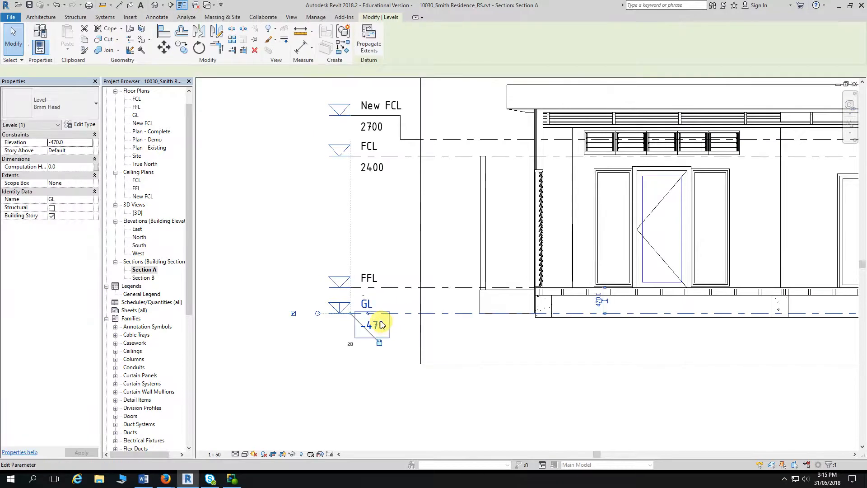
pyautogui.moveTo(378, 336)
pyautogui.mouseDown()
pyautogui.moveTo(368, 333)
pyautogui.moveTo(368, 348)
pyautogui.mouseUp()
pyautogui.moveTo(385, 314); pyautogui.dragTo(401, 316)
pyautogui.moveTo(367, 347); pyautogui.dragTo(400, 330)
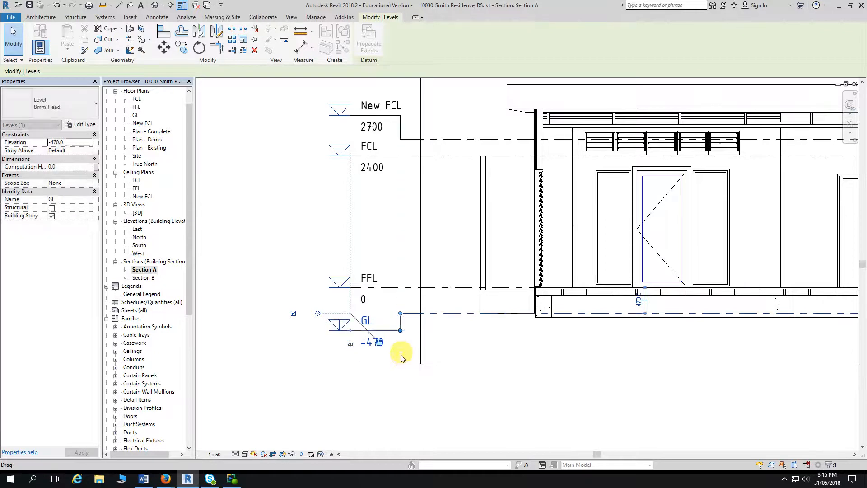
pyautogui.click(402, 359)
# Step: Move the left-hand edge of Section A's crop region inward, closer to the building
pyautogui.scroll(-3, 398, 363)
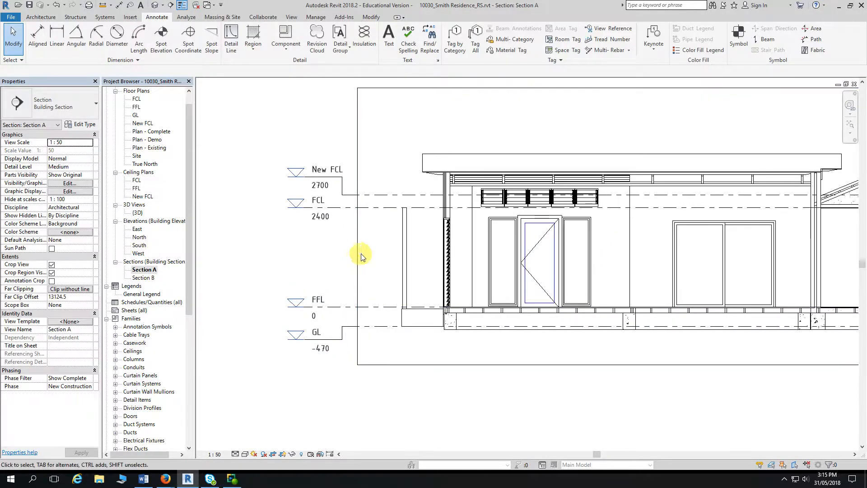
pyautogui.click(357, 253)
pyautogui.scroll(-2, 345, 252)
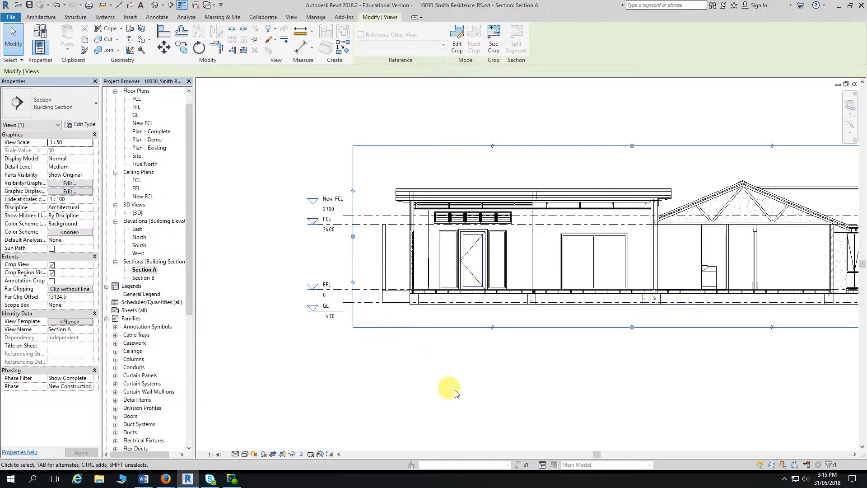
pyautogui.scroll(-2, 434, 384)
pyautogui.scroll(3, 233, 251)
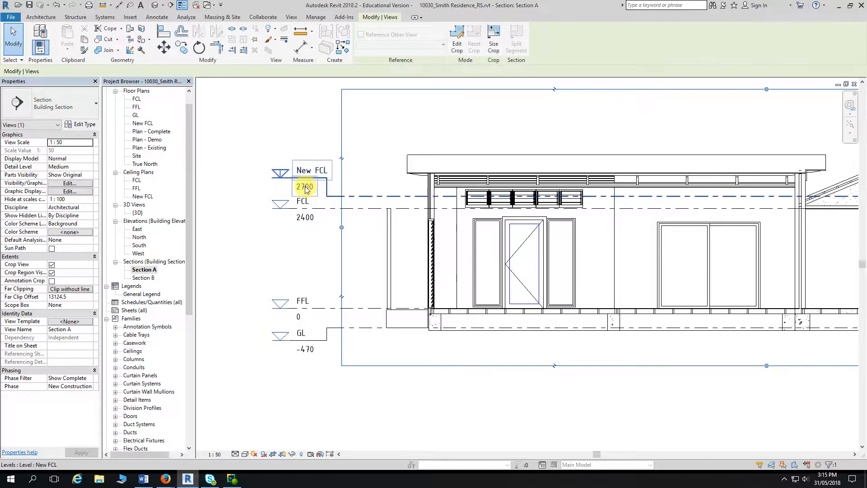
pyautogui.moveTo(341, 227); pyautogui.dragTo(373, 230)
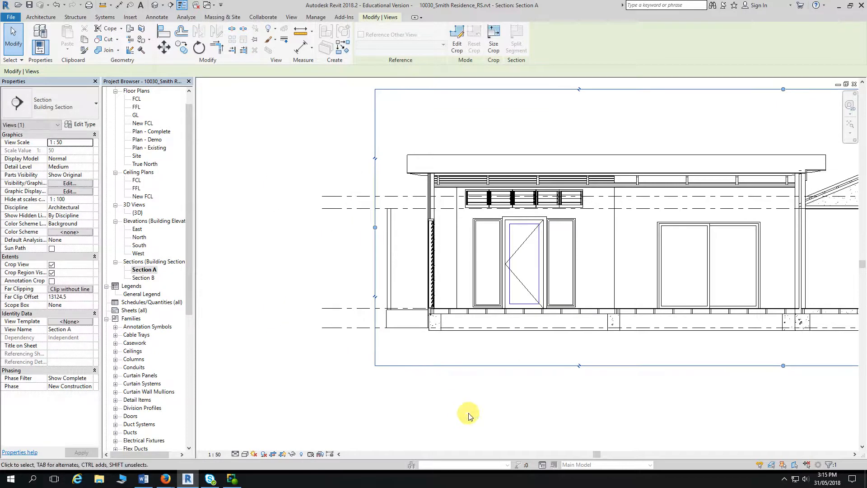
# Step: Move the left-hand edge of Section A's crop region back outward, away from the building
pyautogui.moveTo(468, 412); pyautogui.dragTo(448, 405, button='middle')
pyautogui.scroll(-3, 287, 253)
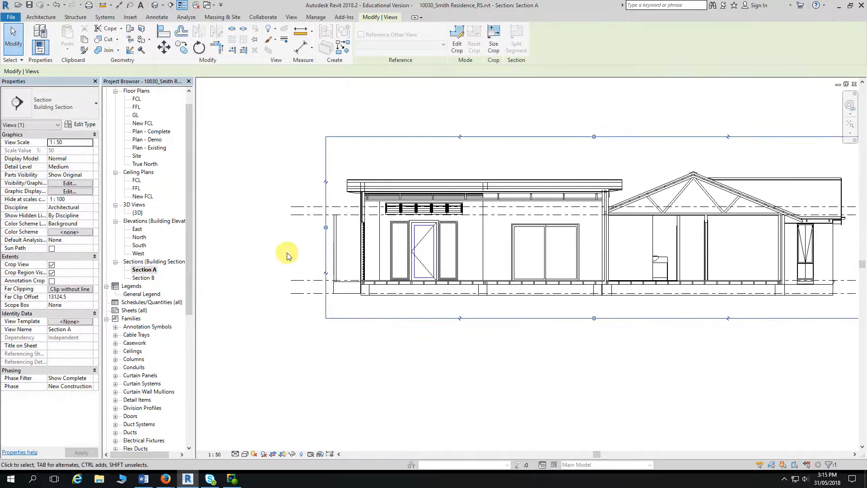
pyautogui.scroll(-2, 288, 255)
pyautogui.moveTo(289, 255); pyautogui.dragTo(273, 256, button='middle')
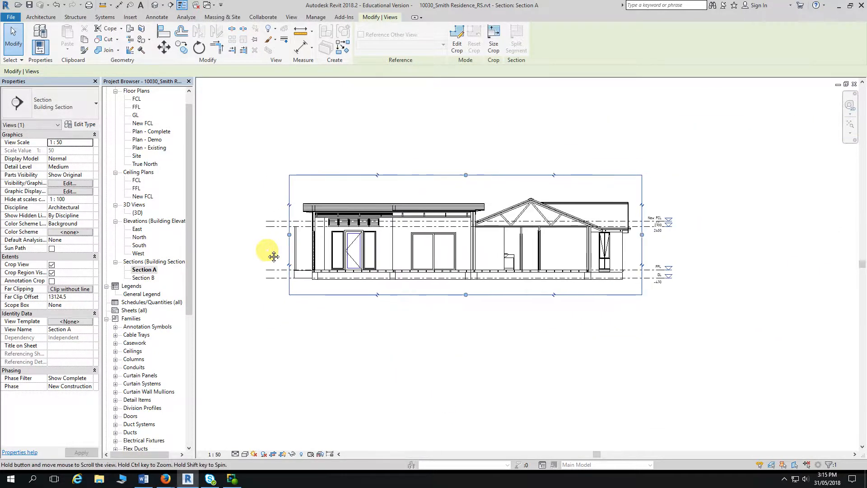
pyautogui.scroll(2, 265, 251)
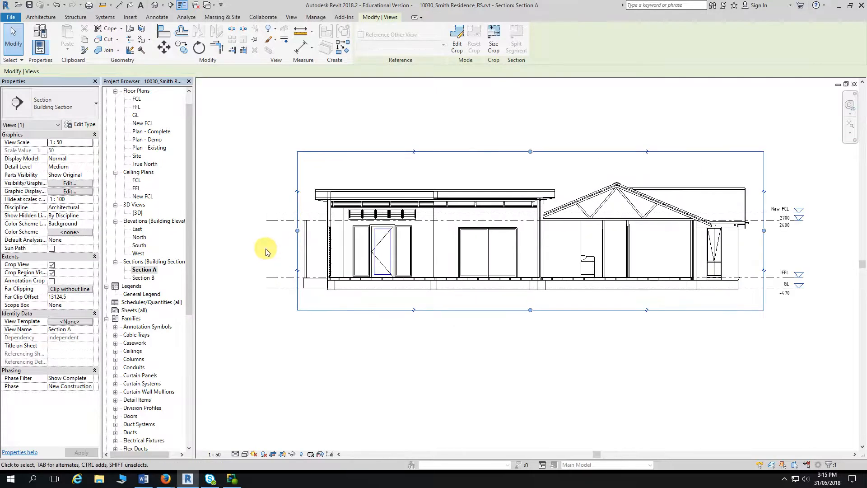
pyautogui.moveTo(267, 252); pyautogui.dragTo(286, 222, button='middle')
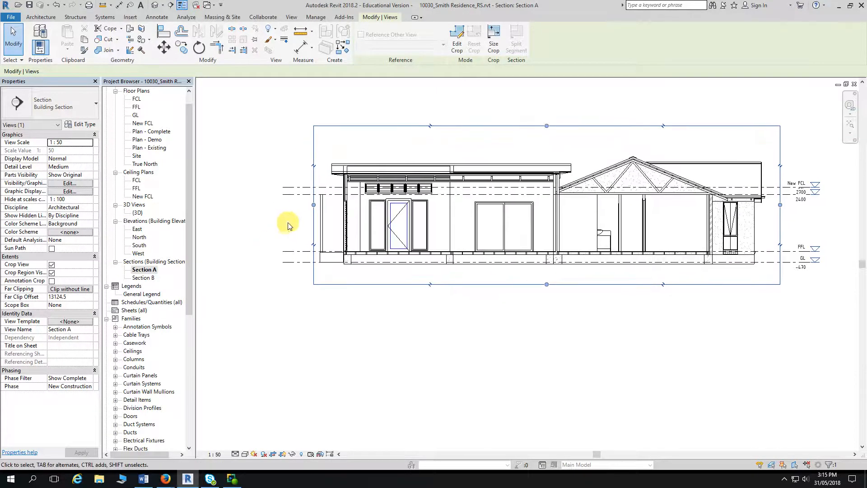
pyautogui.moveTo(314, 205); pyautogui.dragTo(294, 213)
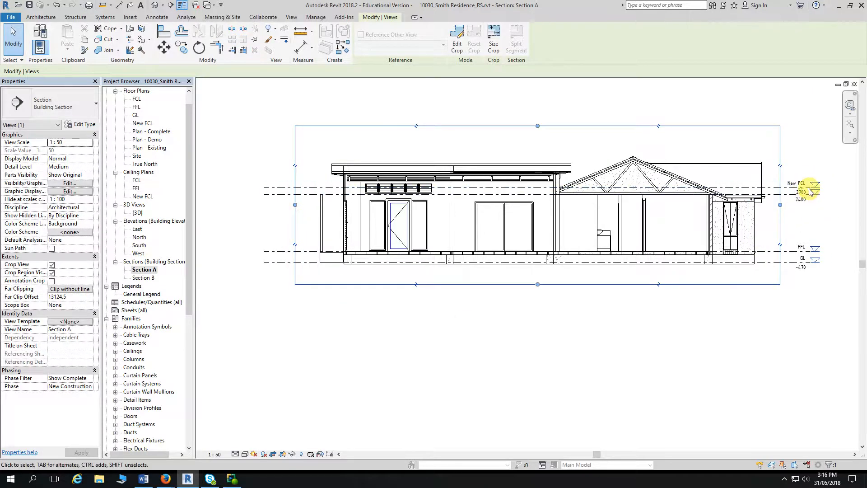
# Step: Bring the right-hand and left-hand edges of Section A's crop region in close to the building
pyautogui.moveTo(805, 224); pyautogui.dragTo(786, 221, button='middle')
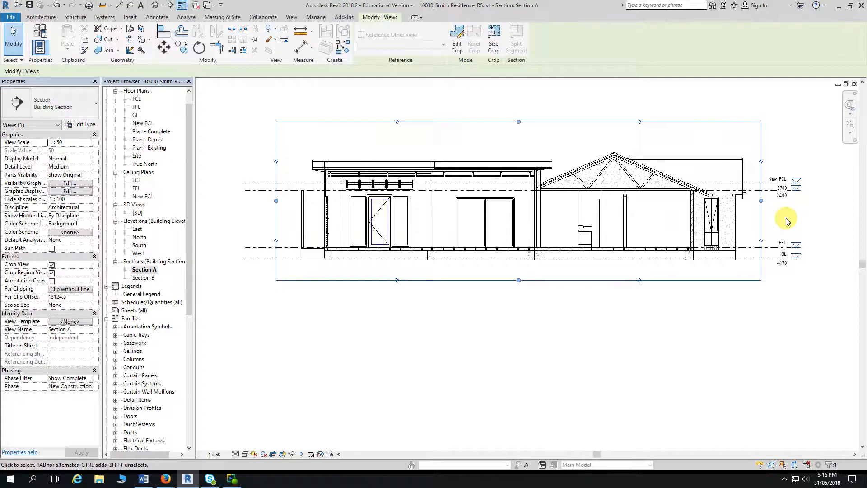
pyautogui.moveTo(762, 201); pyautogui.dragTo(749, 203)
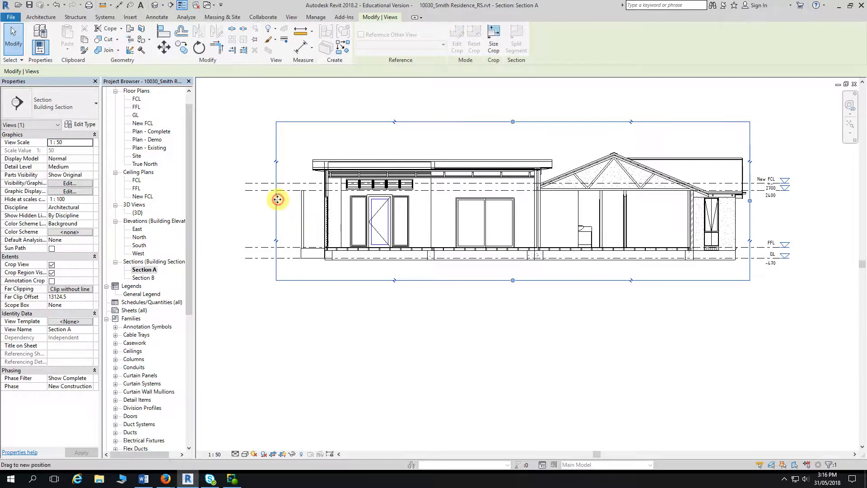
pyautogui.moveTo(277, 199); pyautogui.dragTo(294, 200)
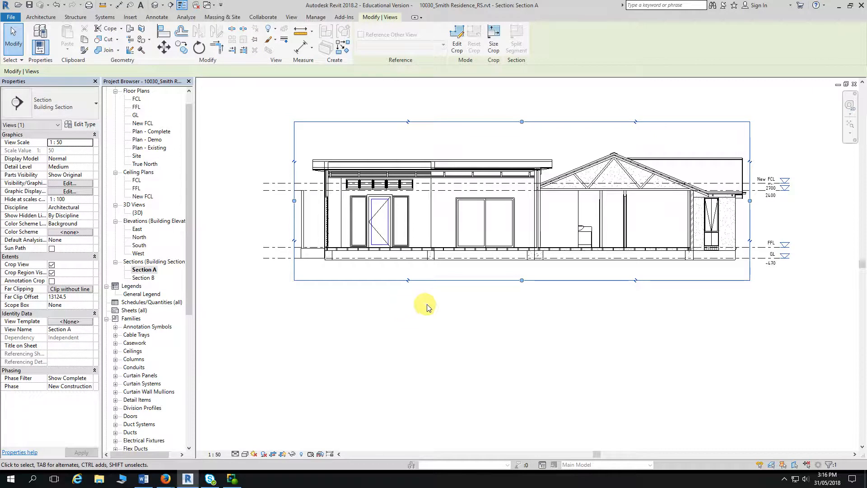
# Step: Lower the upper edge and raise the lower edge of Section A's crop region to fit just around the roof and footings
pyautogui.moveTo(522, 122); pyautogui.dragTo(524, 145)
pyautogui.click(556, 332)
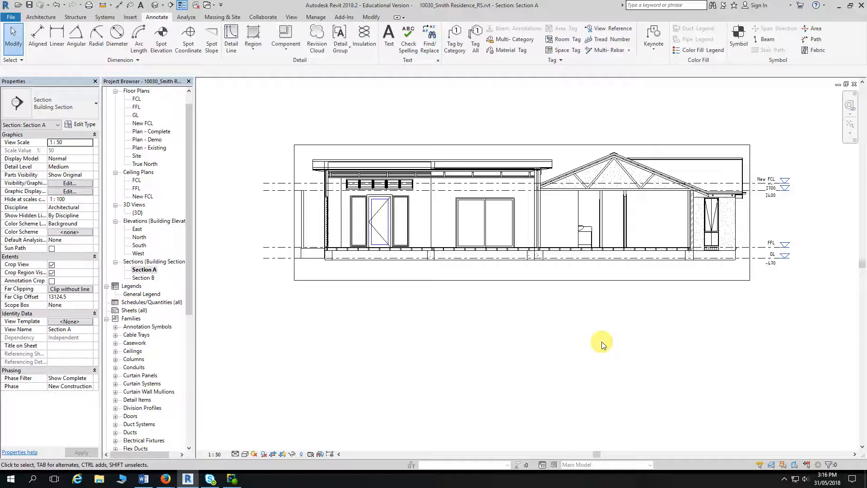
pyautogui.click(530, 280)
pyautogui.moveTo(521, 280); pyautogui.dragTo(522, 265)
pyautogui.click(527, 300)
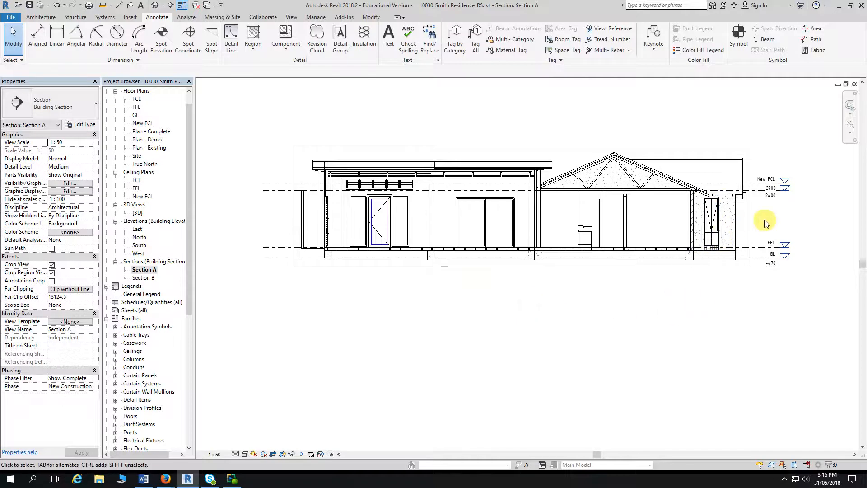
# Step: Switch to Firefox to examine Section A's extent and level heads on example sheet A106, and return to Section A in Revit
pyautogui.scroll(-1, 785, 223)
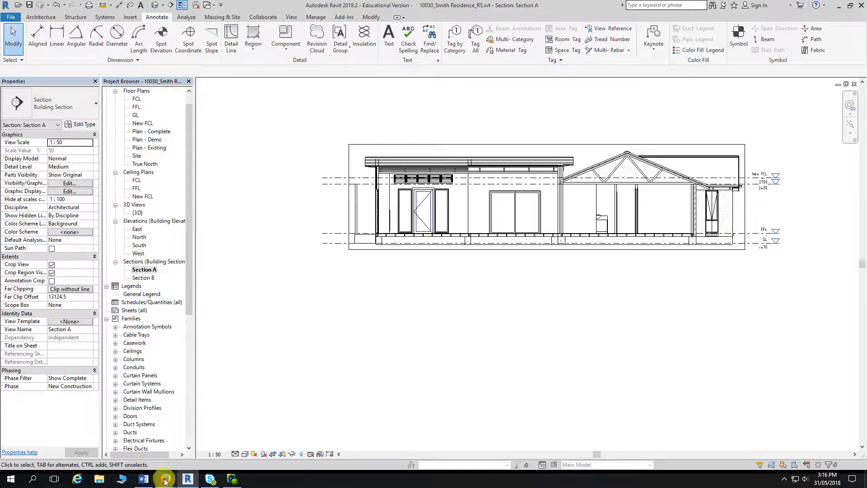
pyautogui.moveTo(165, 482)
pyautogui.click(339, 443)
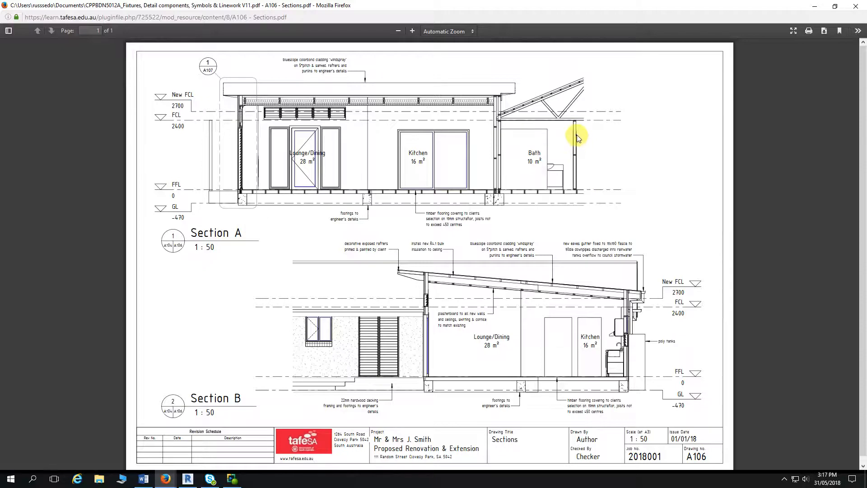
pyautogui.click(187, 480)
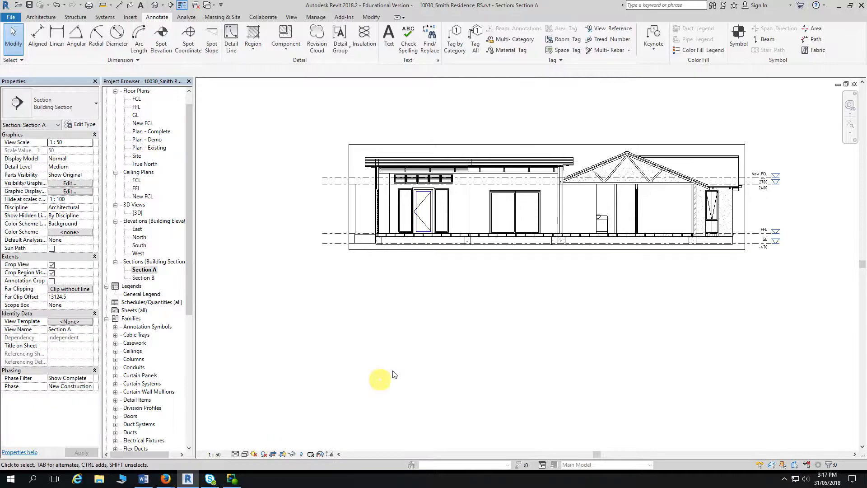
pyautogui.moveTo(750, 217); pyautogui.dragTo(676, 158, button='middle')
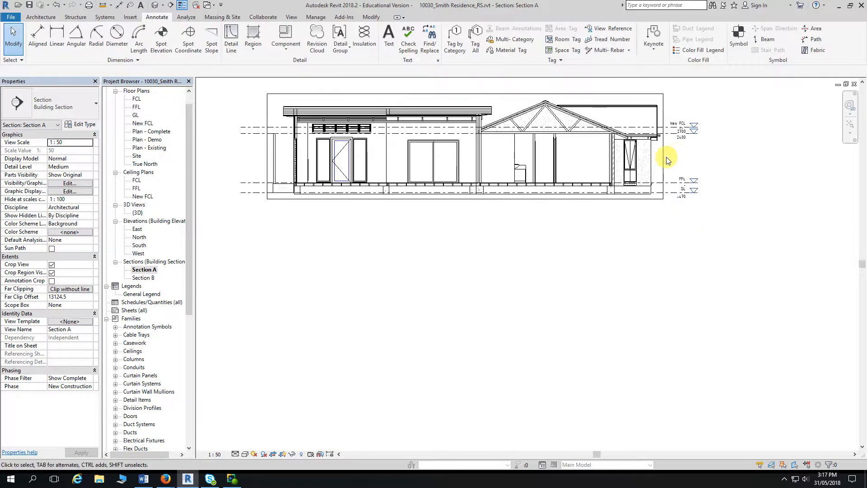
# Step: Pull the right edge of Section A's crop region inward so the section ends partway through the roof truss
pyautogui.click(663, 153)
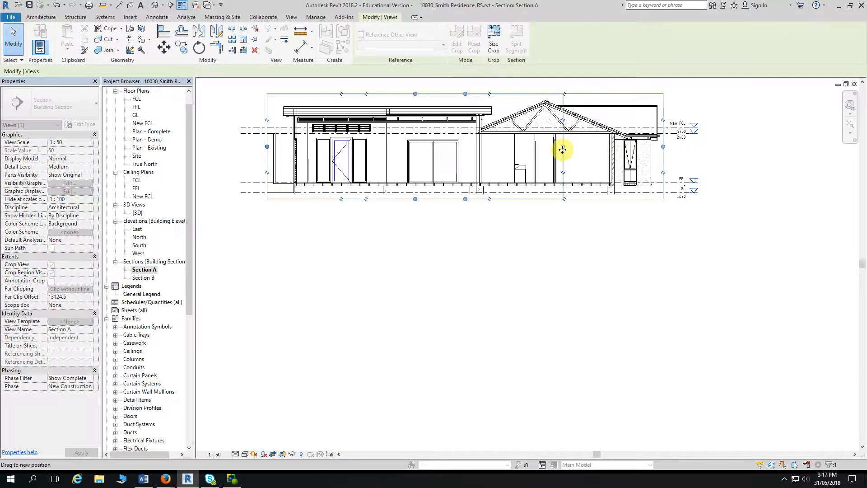
pyautogui.moveTo(560, 150); pyautogui.dragTo(539, 156)
pyautogui.moveTo(484, 262); pyautogui.dragTo(582, 296, button='middle')
pyautogui.click(538, 271)
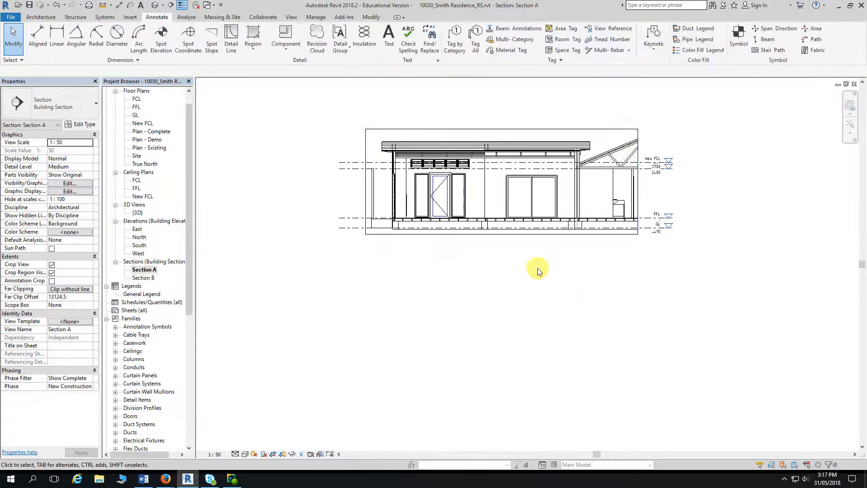
# Step: Hide the level head at the right-hand end of the New FCL level in the section
pyautogui.scroll(1, 538, 270)
pyautogui.moveTo(543, 268); pyautogui.dragTo(547, 298, button='middle')
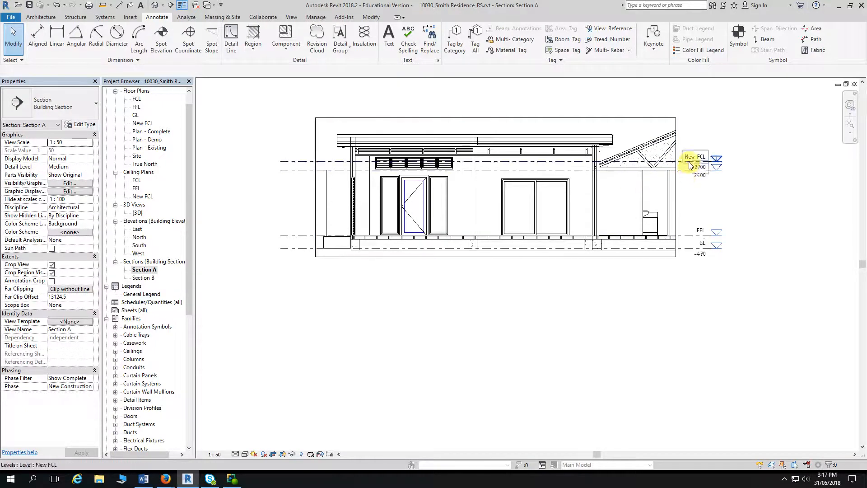
pyautogui.scroll(2, 690, 164)
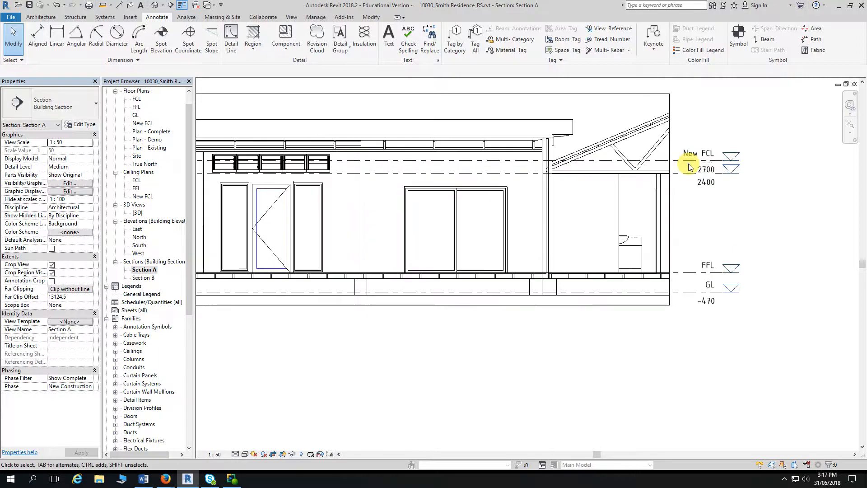
pyautogui.click(690, 164)
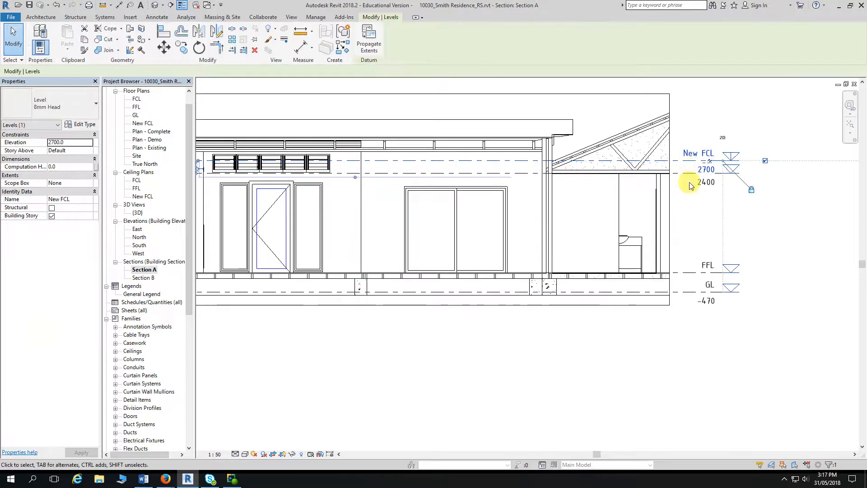
pyautogui.press('Escape')
pyautogui.scroll(-2, 692, 189)
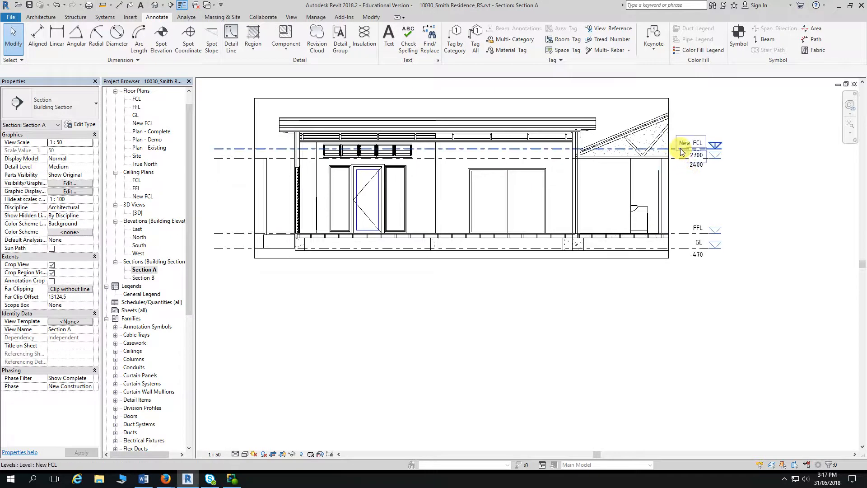
pyautogui.click(720, 149)
pyautogui.moveTo(743, 151)
pyautogui.mouseDown()
pyautogui.moveTo(733, 164)
pyautogui.moveTo(692, 159)
pyautogui.moveTo(737, 164)
pyautogui.mouseUp()
pyautogui.press('Escape')
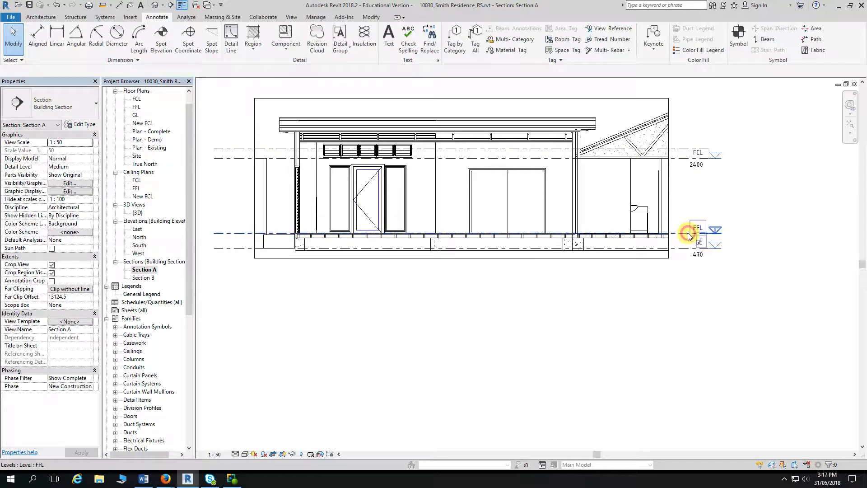
# Step: Hide the level heads at the right-hand ends of the FFL, GL and FCL levels
pyautogui.click(687, 233)
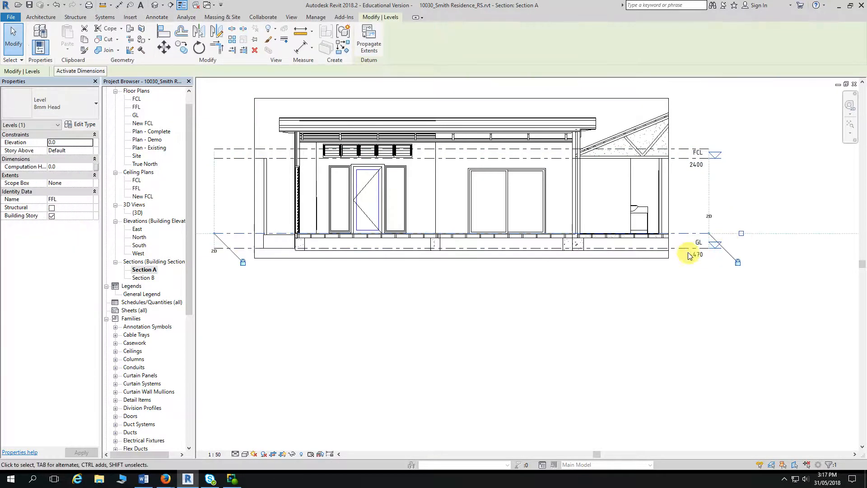
pyautogui.click(742, 249)
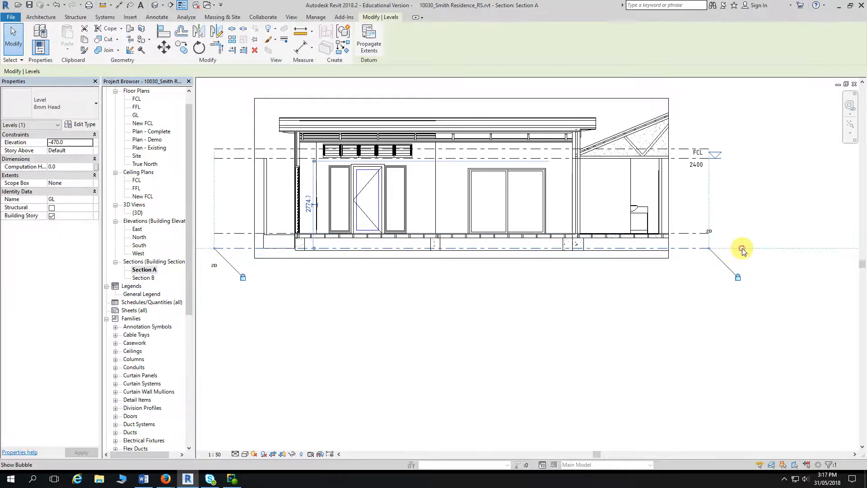
pyautogui.click(685, 163)
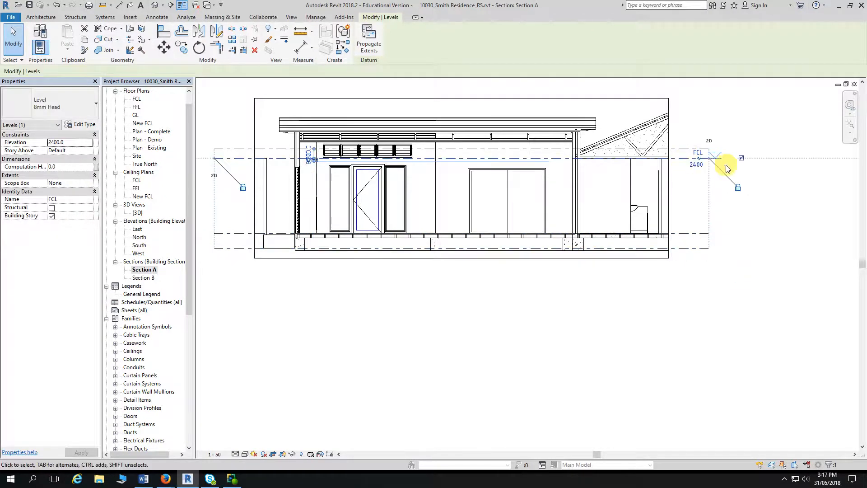
pyautogui.click(740, 158)
pyautogui.click(754, 208)
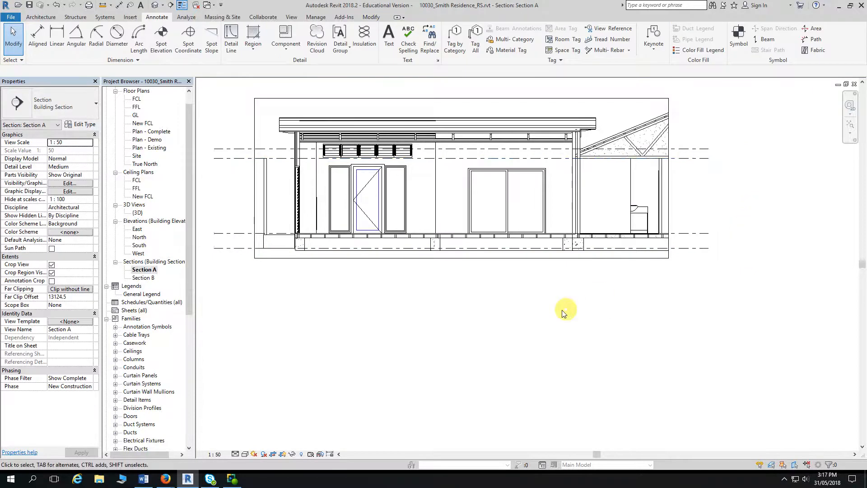
# Step: Show the level heads at the left-hand ends of the New FCL and FCL levels
pyautogui.moveTo(564, 310); pyautogui.dragTo(744, 312, button='middle')
pyautogui.click(399, 148)
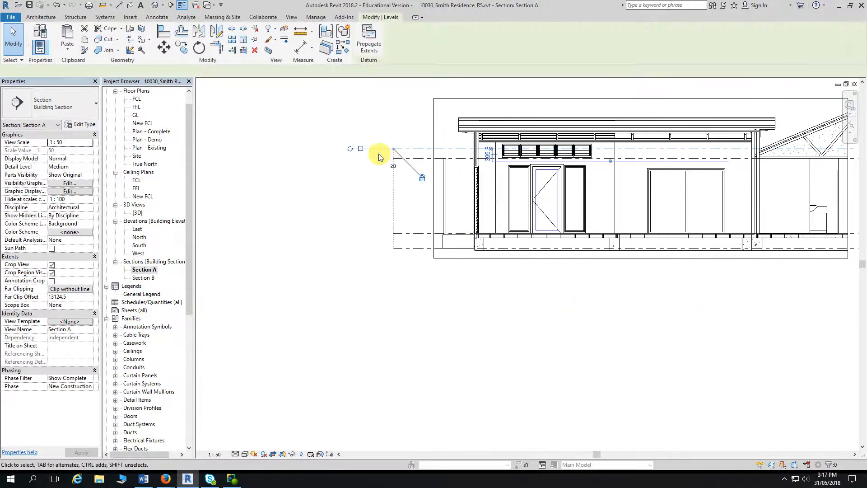
pyautogui.click(361, 149)
pyautogui.click(424, 158)
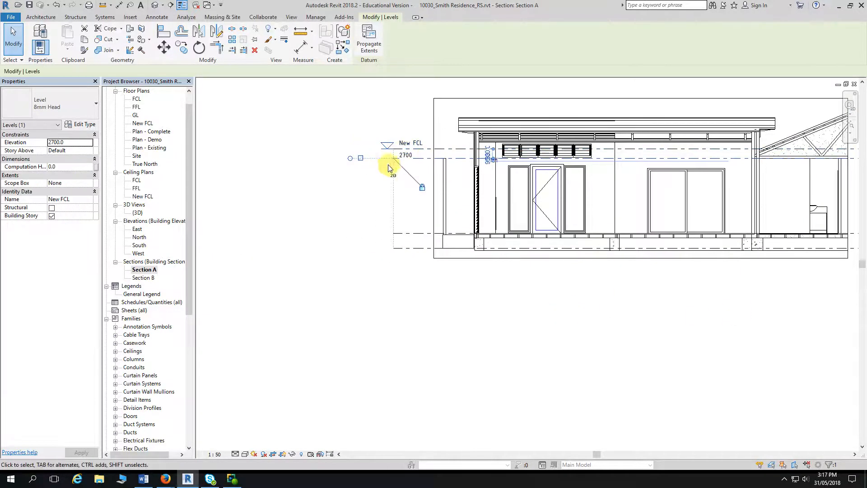
pyautogui.click(362, 162)
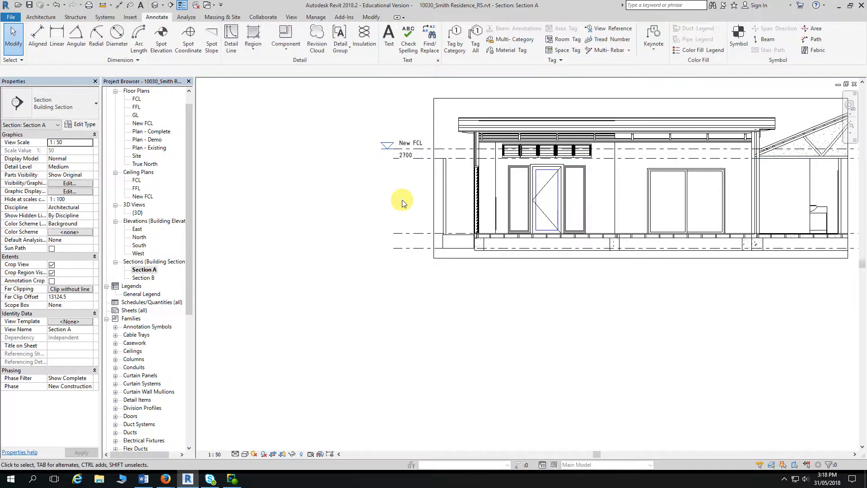
pyautogui.click(421, 159)
pyautogui.click(359, 159)
pyautogui.scroll(2, 374, 178)
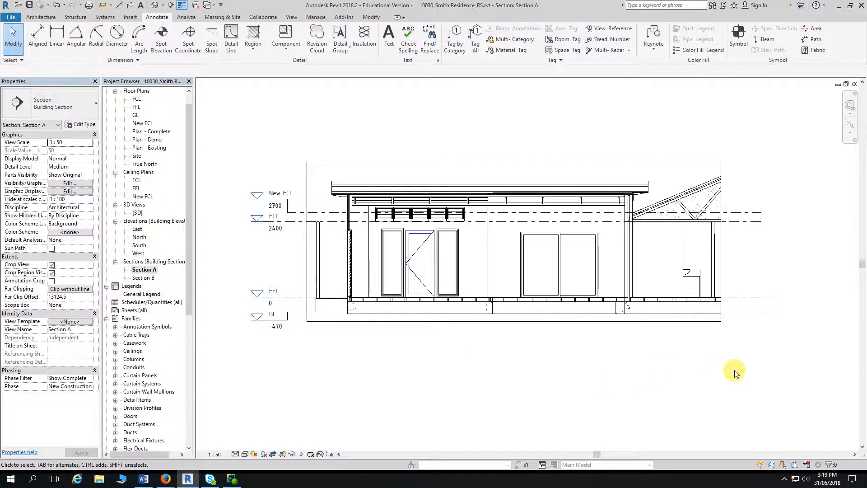
# Step: Hide the Brick - 110 wall element behind the roof truss in the Section A view
pyautogui.scroll(2, 768, 187)
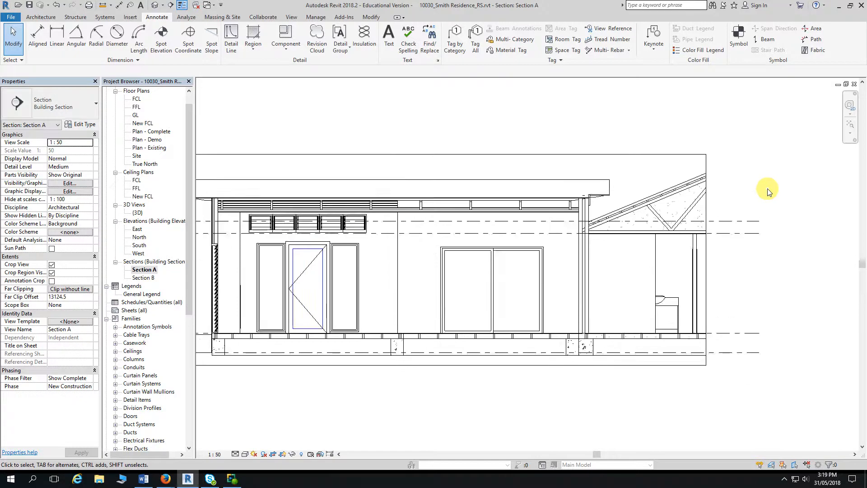
pyautogui.scroll(1, 741, 306)
pyautogui.moveTo(741, 306); pyautogui.dragTo(751, 265, button='middle')
pyautogui.scroll(1, 743, 272)
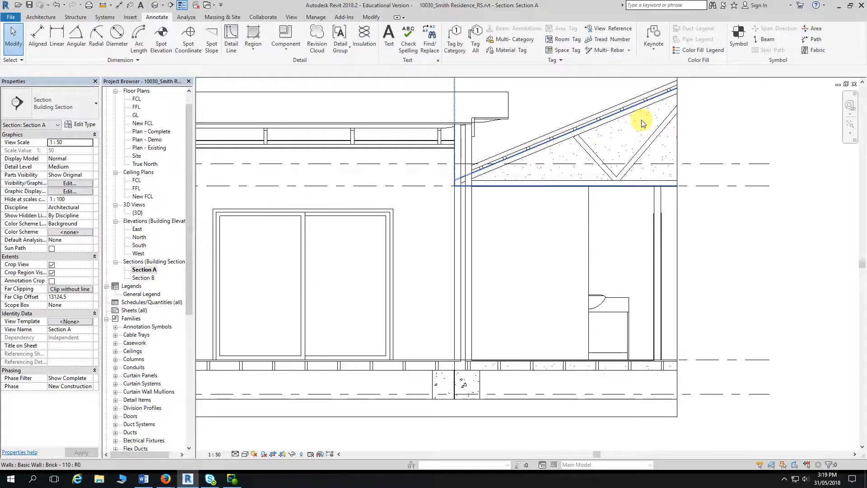
pyautogui.click(620, 137)
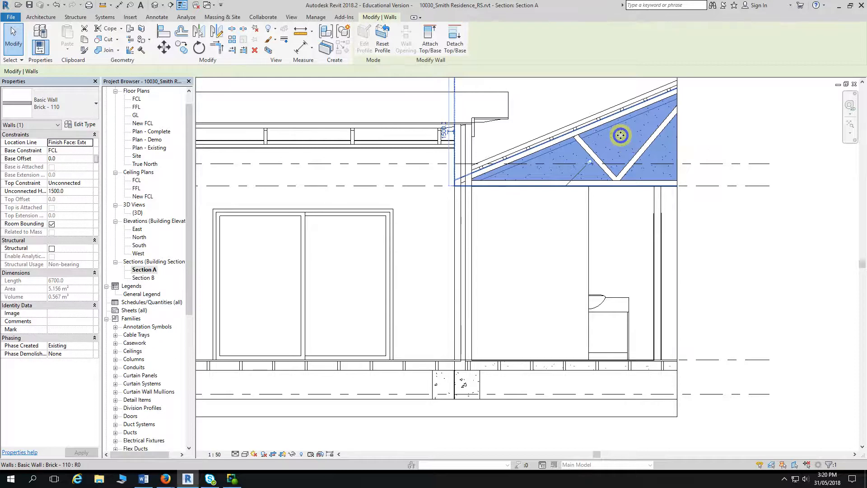
pyautogui.rightClick(621, 135)
pyautogui.moveTo(657, 205)
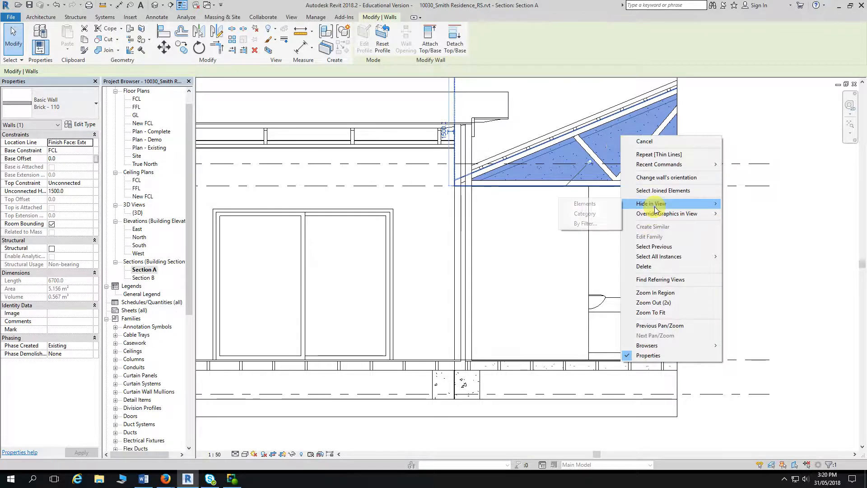
pyautogui.click(612, 210)
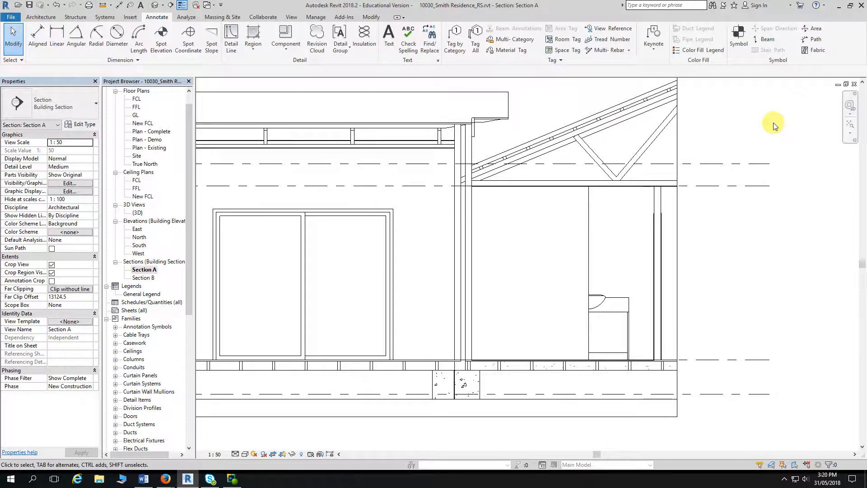
# Step: Hide the Brick veneer - 240 timber wall element showing between the floor joists in the Section A view
pyautogui.moveTo(724, 404); pyautogui.dragTo(740, 347, button='middle')
pyautogui.scroll(1, 675, 352)
pyautogui.scroll(2, 637, 350)
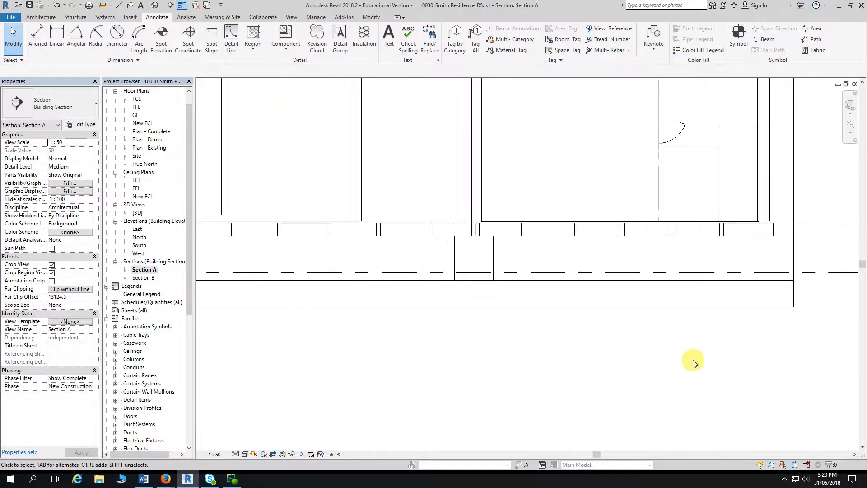
pyautogui.scroll(2, 652, 356)
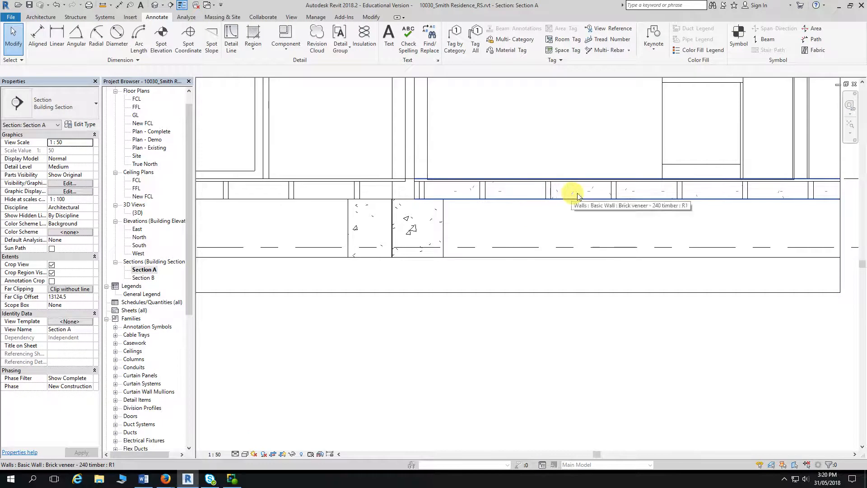
pyautogui.scroll(1, 585, 190)
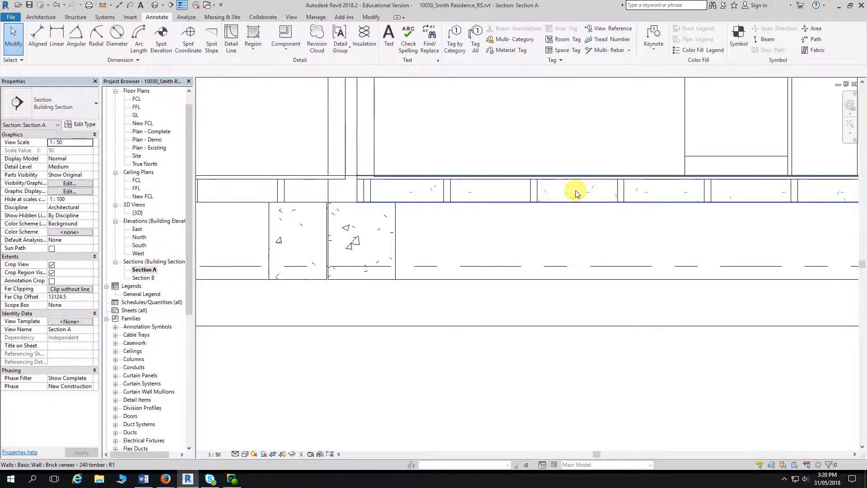
pyautogui.press('Tab')
pyautogui.press('Tab')
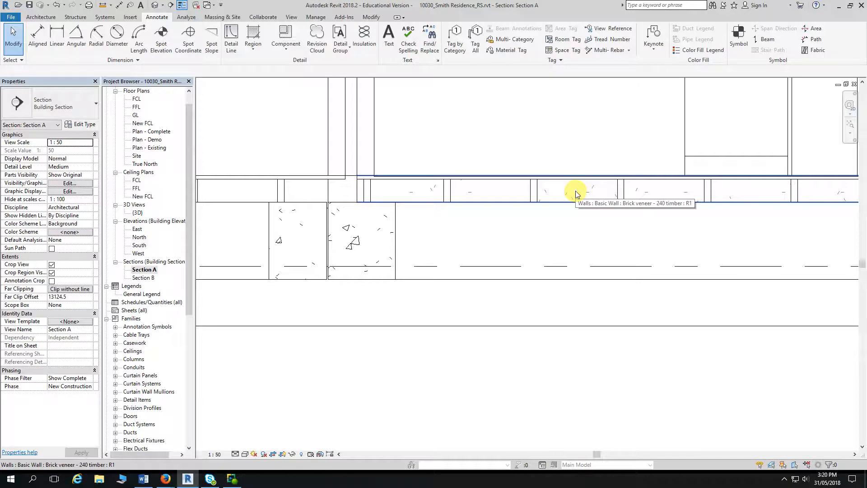
pyautogui.click(575, 192)
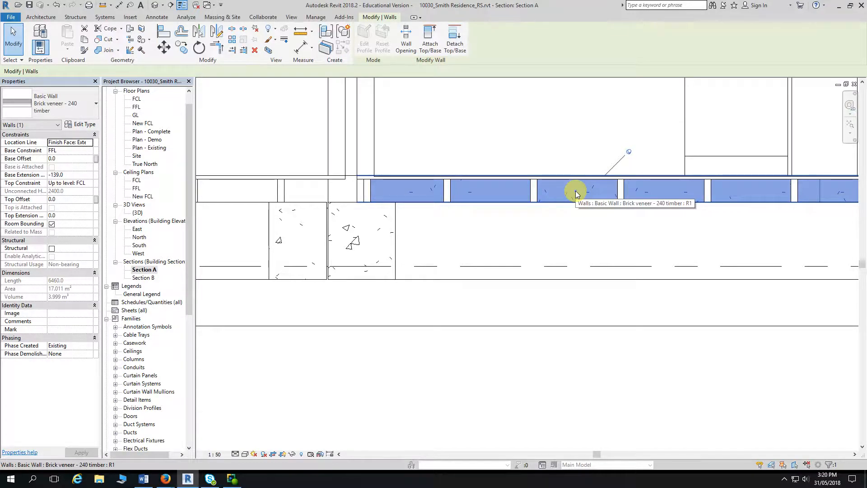
pyautogui.rightClick(576, 190)
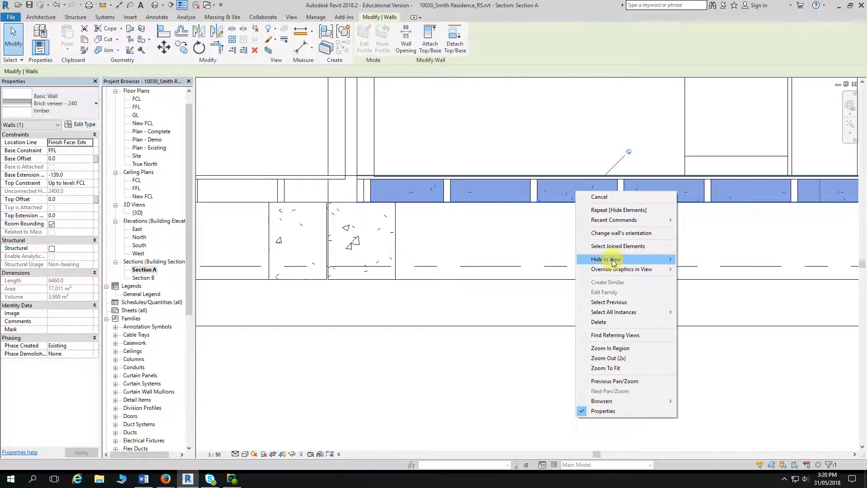
pyautogui.moveTo(609, 261)
pyautogui.click(544, 260)
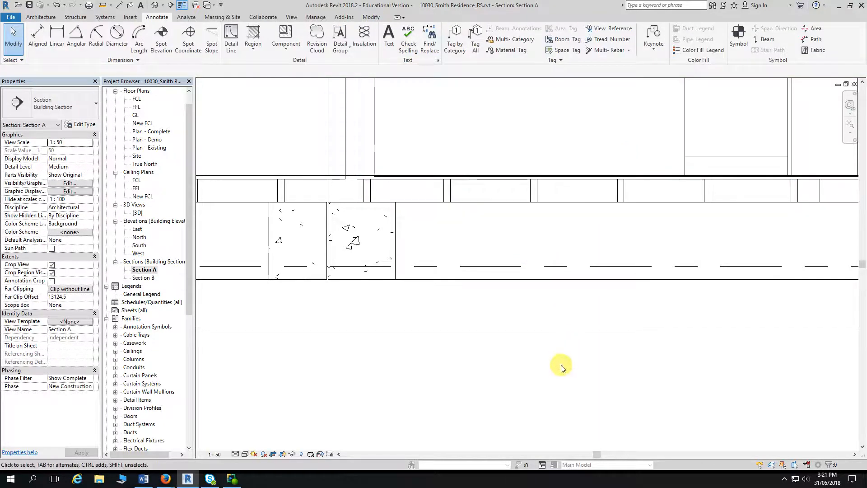
# Step: Create a view template named "Sections RS" from the Section A view, keeping all its view properties included
pyautogui.scroll(-5, 560, 359)
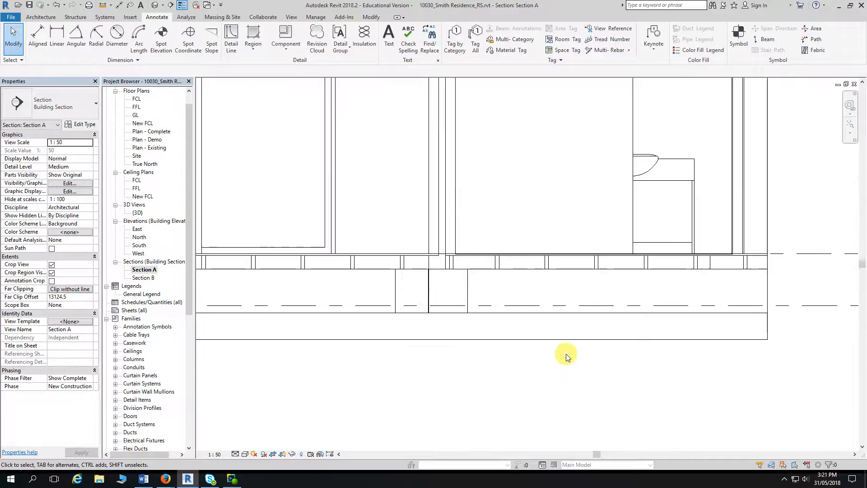
pyautogui.moveTo(550, 381); pyautogui.dragTo(681, 325, button='middle')
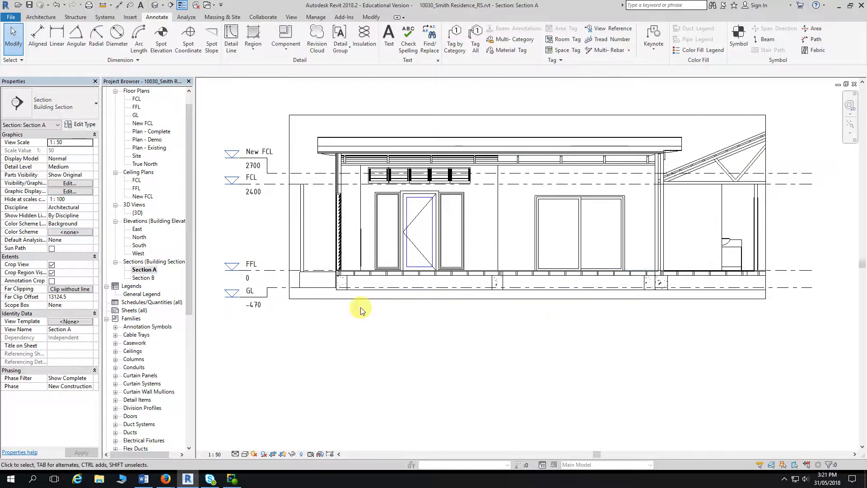
pyautogui.rightClick(146, 271)
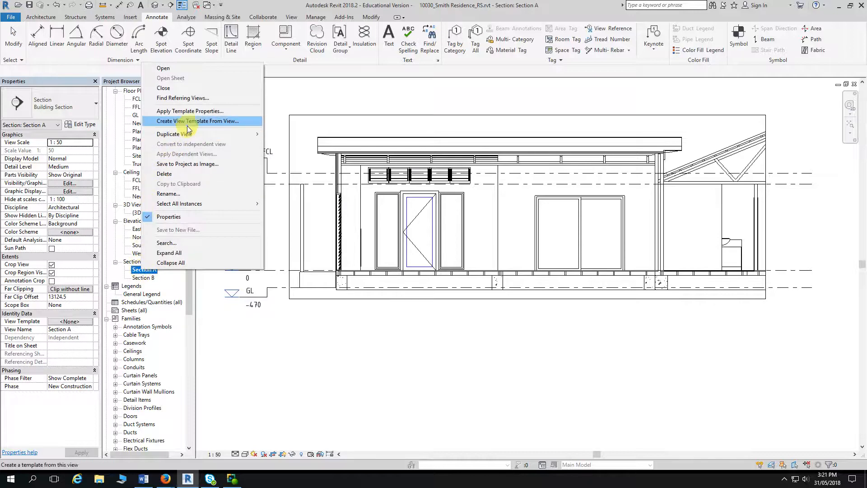
pyautogui.click(248, 122)
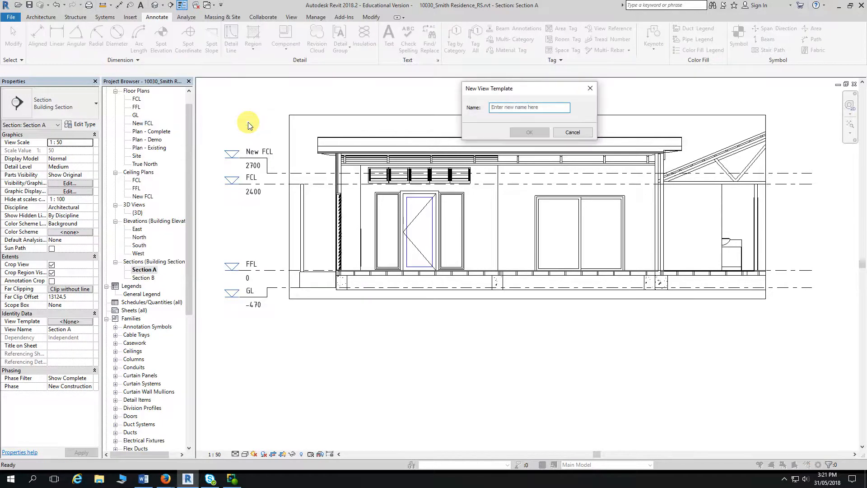
pyautogui.write('Sections')
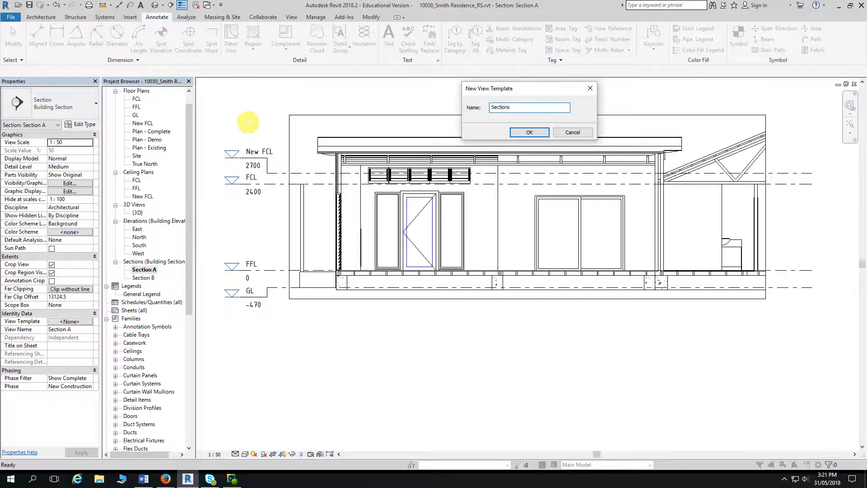
pyautogui.write(' RS')
pyautogui.click(529, 132)
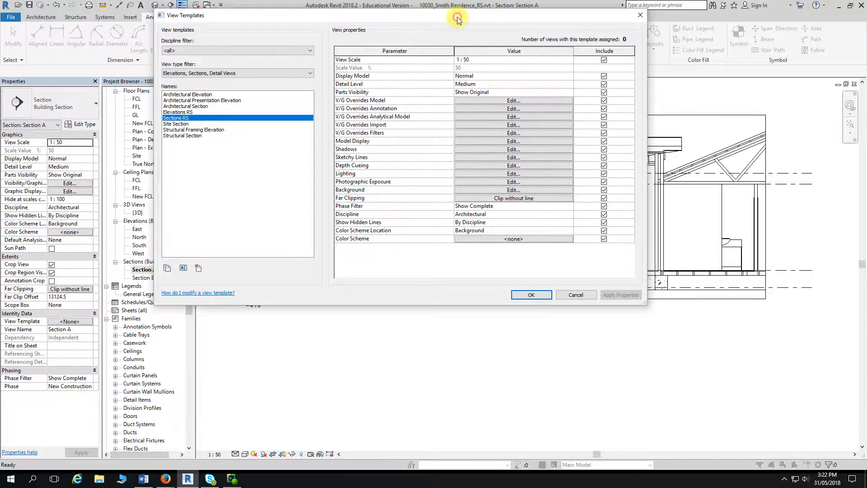
pyautogui.moveTo(457, 19); pyautogui.dragTo(503, 17)
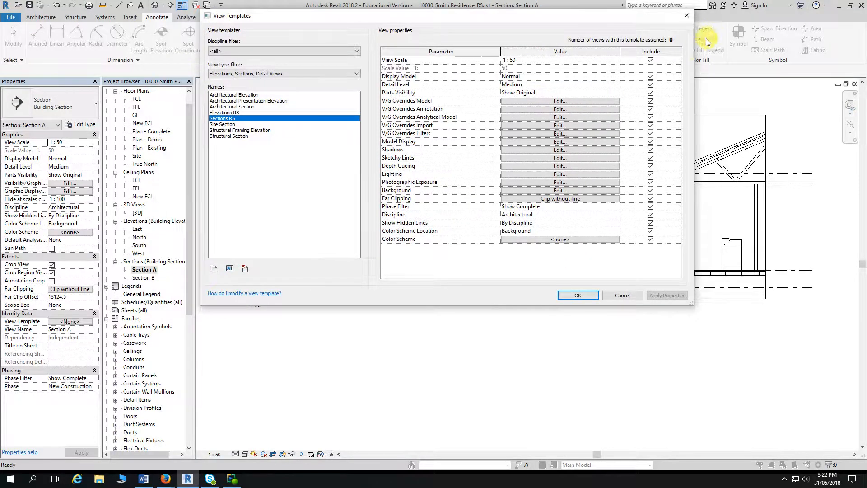
pyautogui.moveTo(693, 51); pyautogui.dragTo(530, 51)
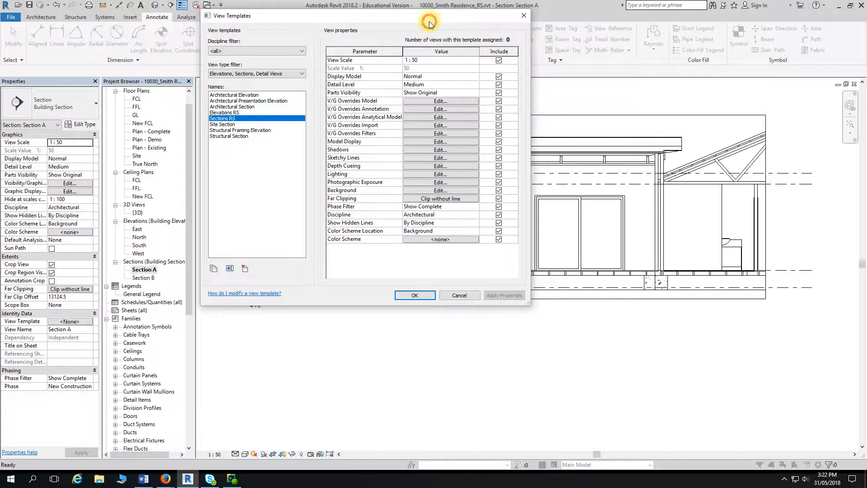
pyautogui.moveTo(429, 22); pyautogui.dragTo(487, 20)
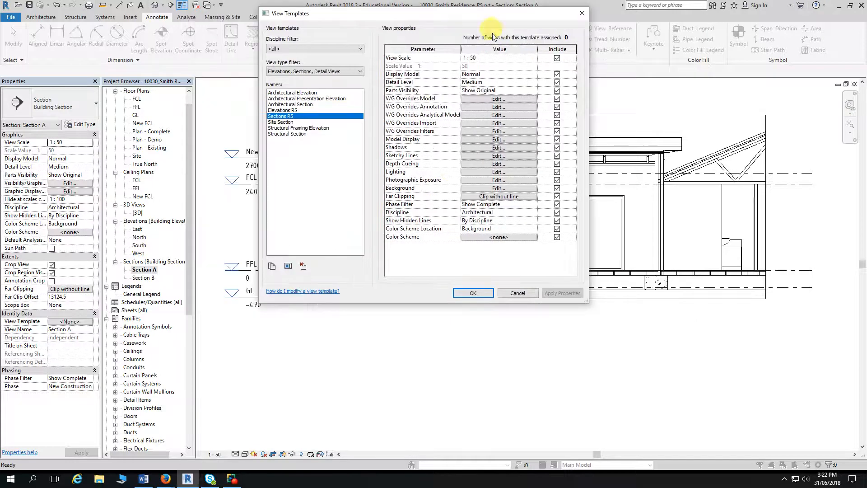
pyautogui.click(473, 293)
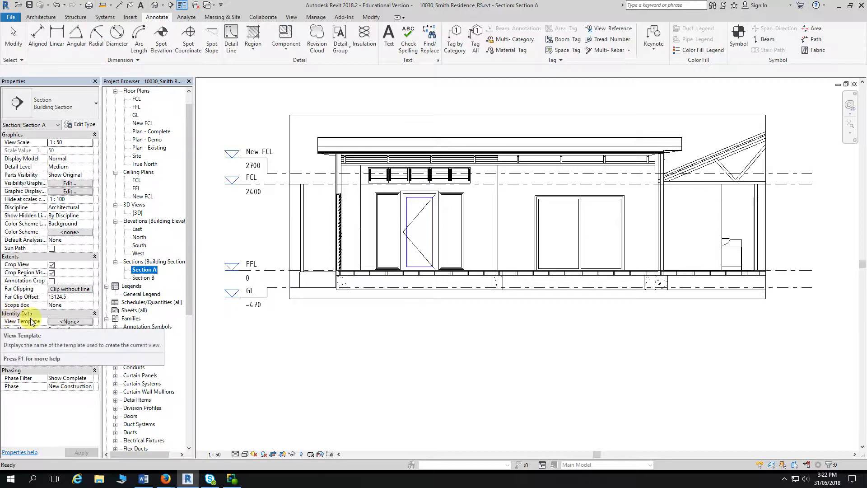
# Step: Assign the Sections RS view template to the Section A view
pyautogui.click(69, 321)
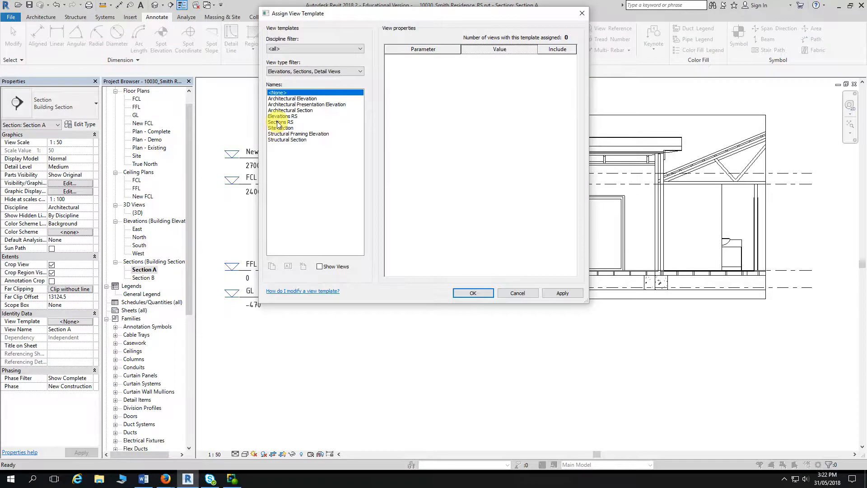
pyautogui.click(278, 122)
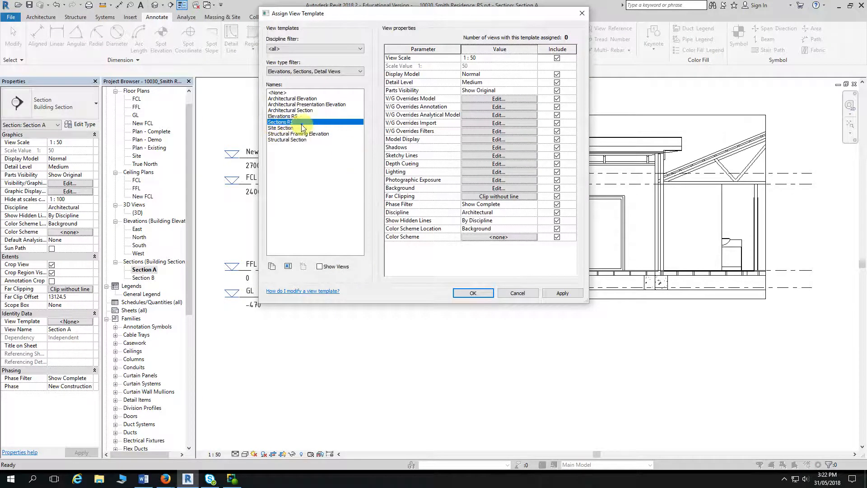
pyautogui.click(474, 294)
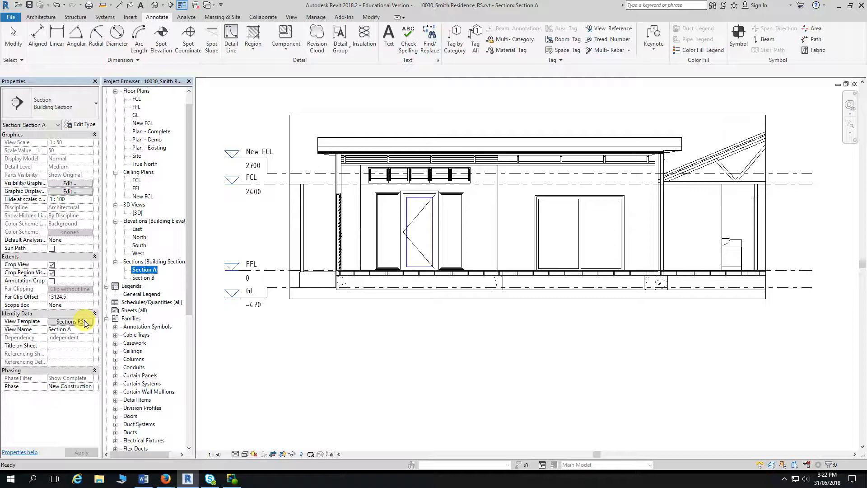
# Step: Open the Section B view and assign the Sections RS view template to it
pyautogui.doubleClick(143, 278)
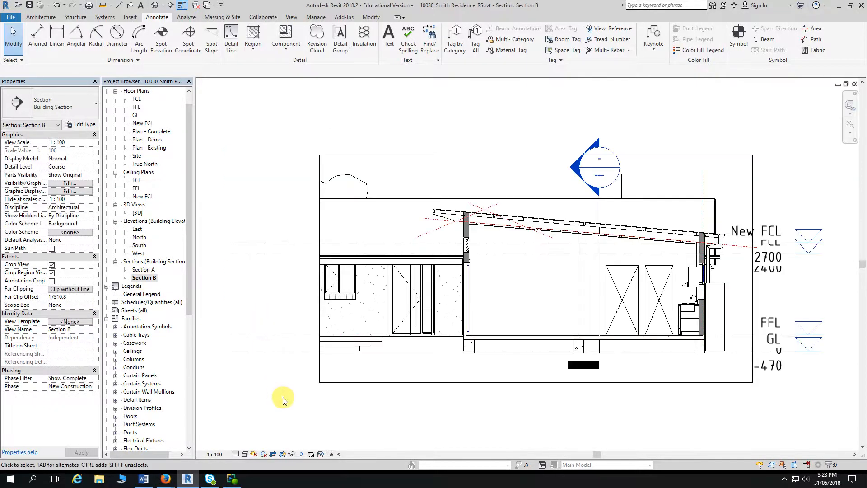
pyautogui.scroll(-2, 285, 395)
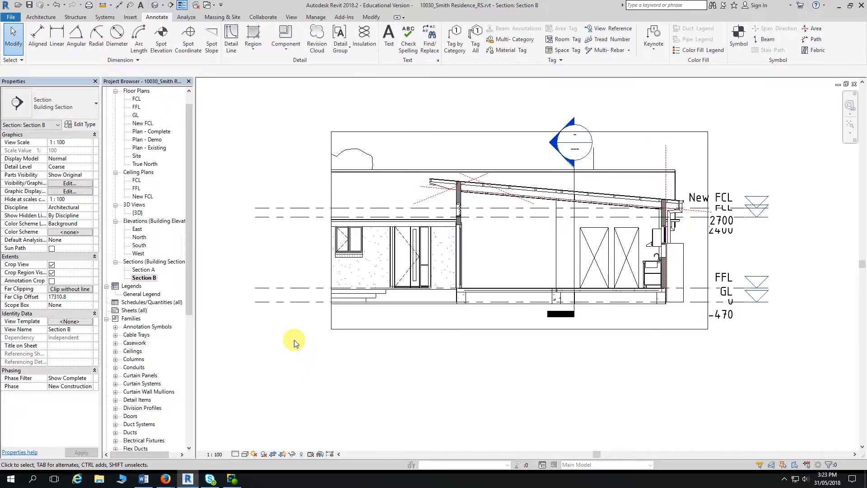
pyautogui.click(142, 279)
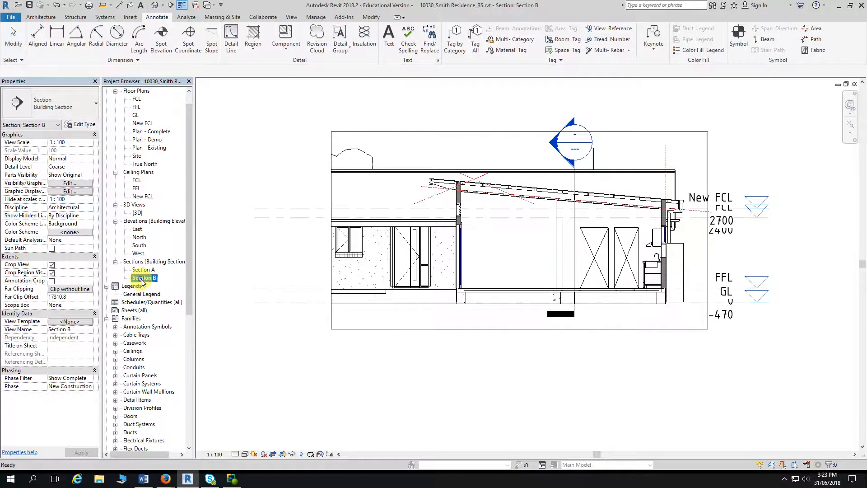
pyautogui.click(73, 321)
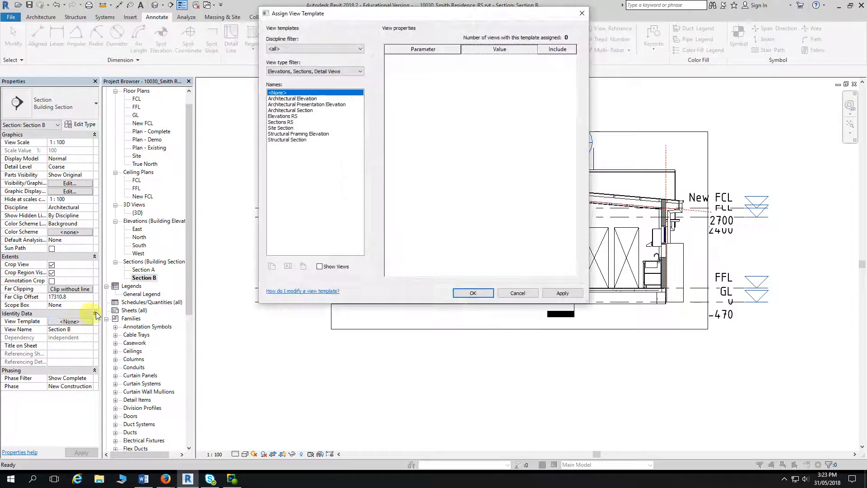
pyautogui.click(290, 122)
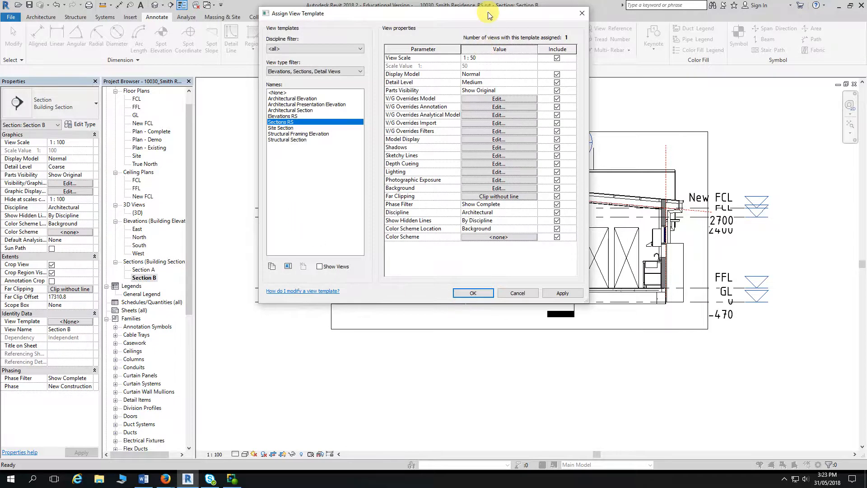
pyautogui.moveTo(489, 15); pyautogui.dragTo(269, 11)
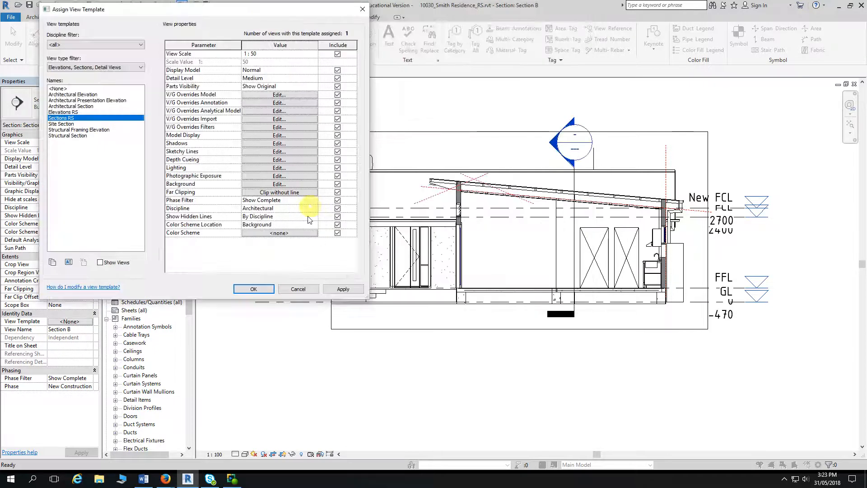
pyautogui.click(253, 289)
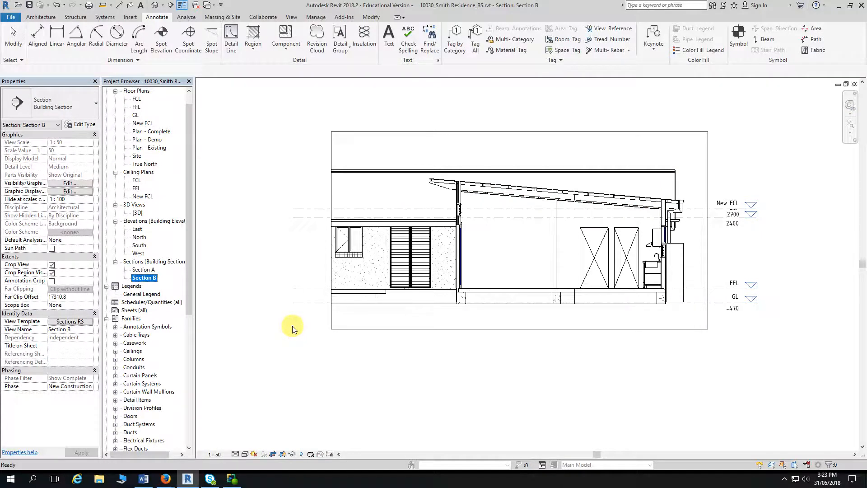
# Step: Adjust Section B's crop region, pulling the upper, lower and right edges closer to the building and extending the left edge slightly outward
pyautogui.click(436, 132)
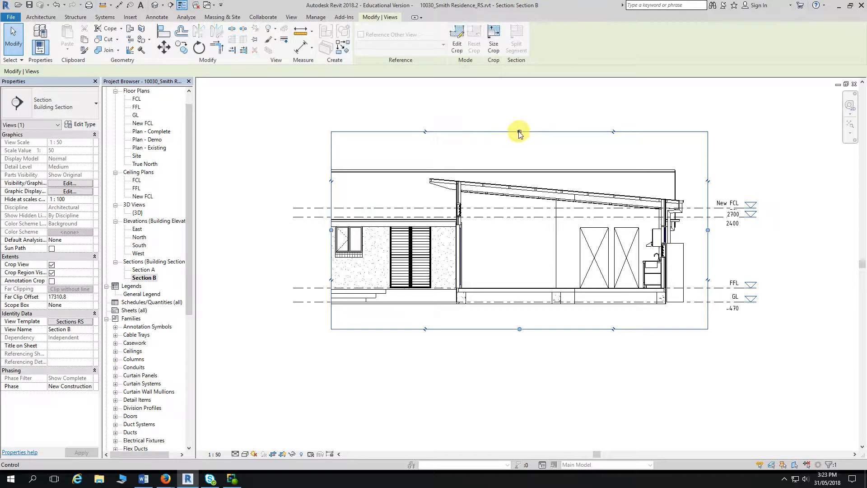
pyautogui.moveTo(519, 132); pyautogui.dragTo(519, 158)
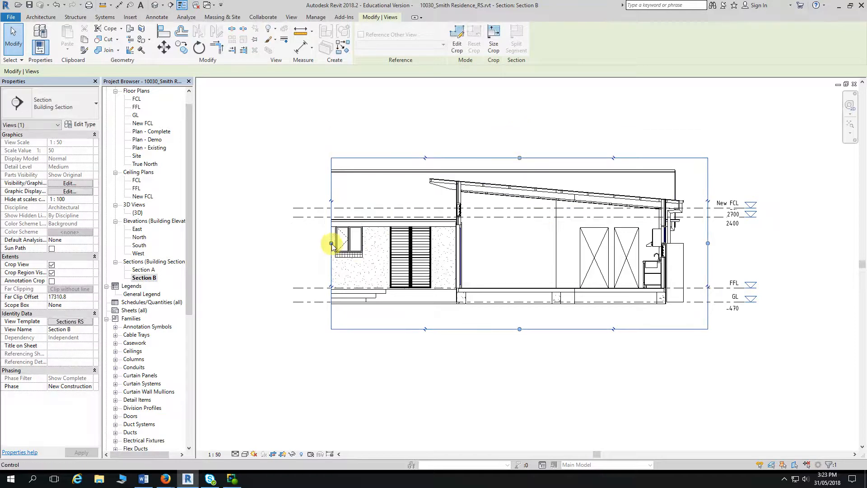
pyautogui.moveTo(331, 243); pyautogui.dragTo(323, 242)
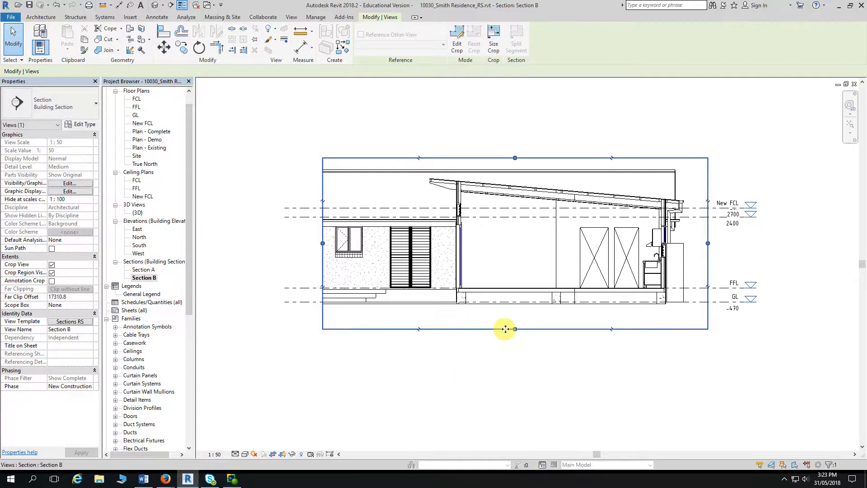
pyautogui.moveTo(514, 329); pyautogui.dragTo(514, 314)
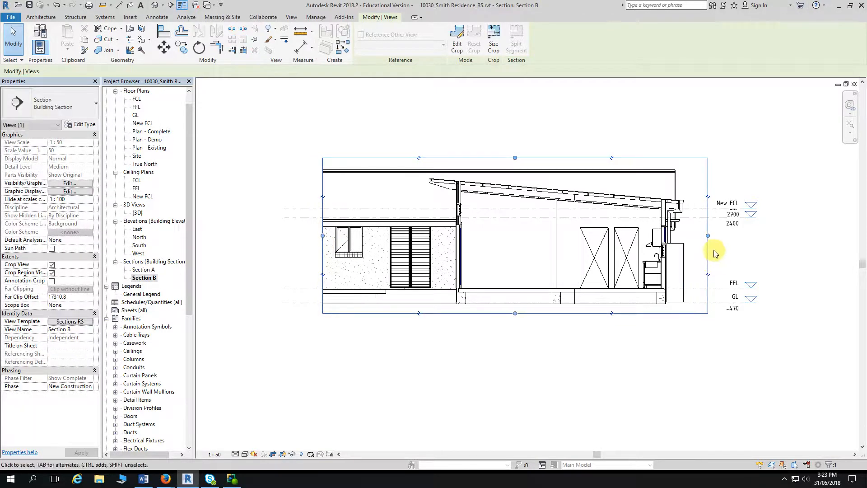
pyautogui.moveTo(707, 235); pyautogui.dragTo(695, 236)
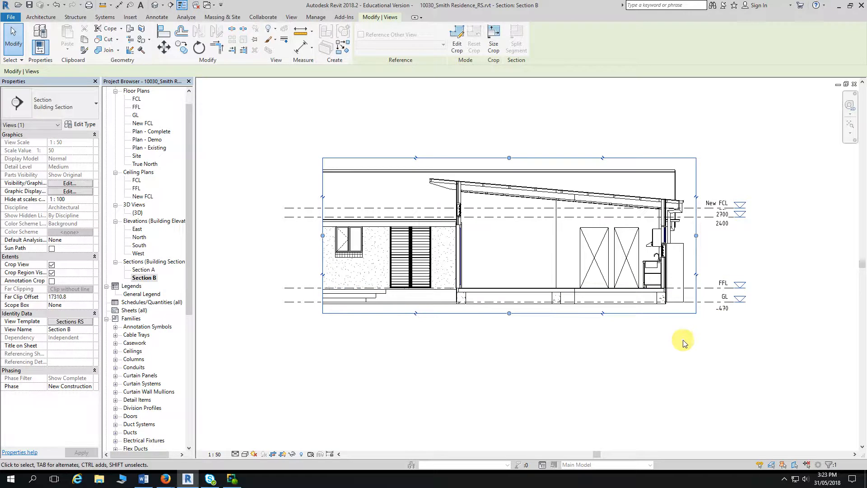
# Step: Move the right edge of Section B's crop region slightly further in towards the building
pyautogui.scroll(1, 674, 335)
pyautogui.scroll(1, 668, 341)
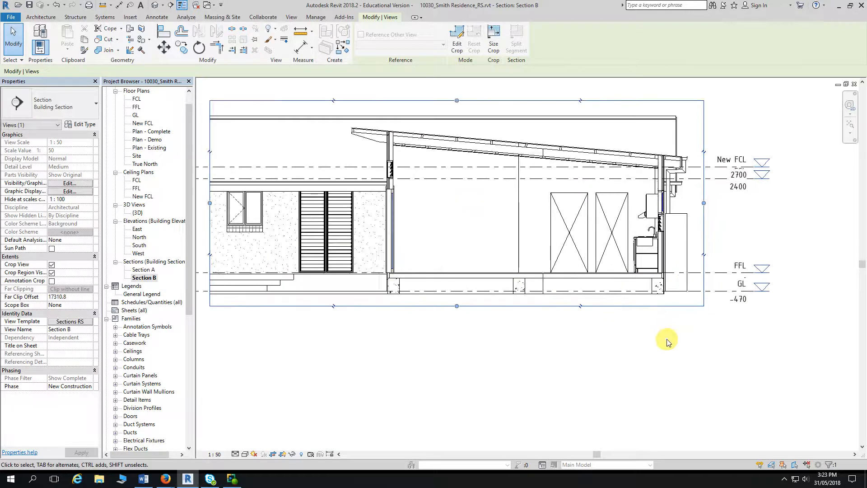
pyautogui.scroll(2, 722, 335)
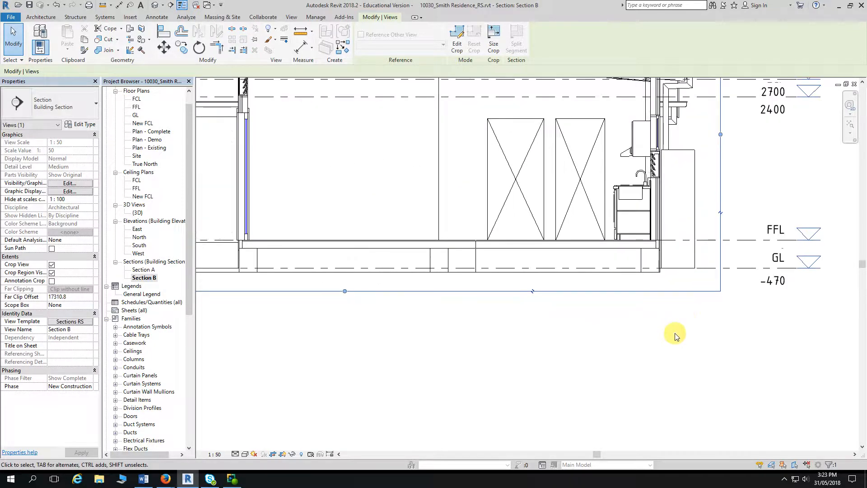
pyautogui.moveTo(686, 292); pyautogui.dragTo(686, 221, button='middle')
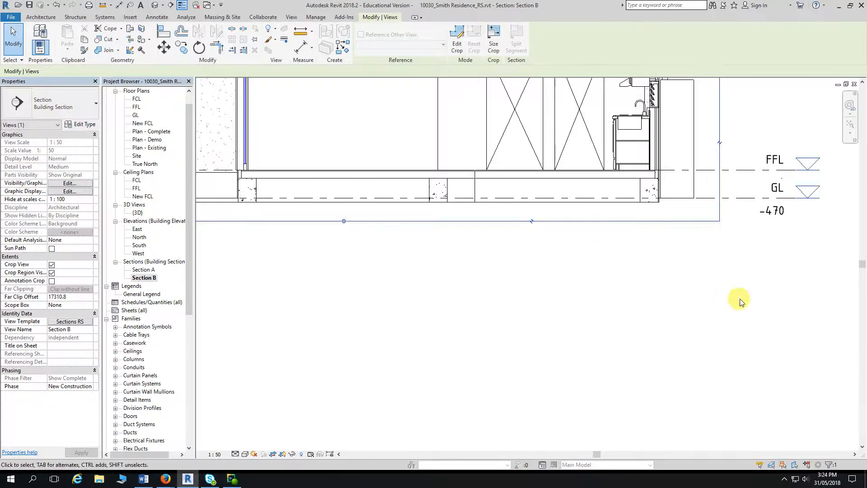
pyautogui.scroll(-2, 736, 316)
pyautogui.scroll(3, 698, 201)
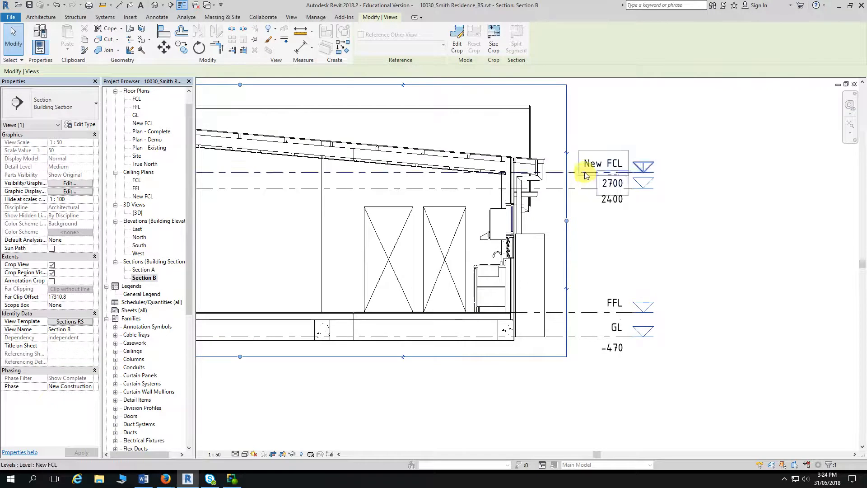
pyautogui.moveTo(567, 220); pyautogui.dragTo(558, 220)
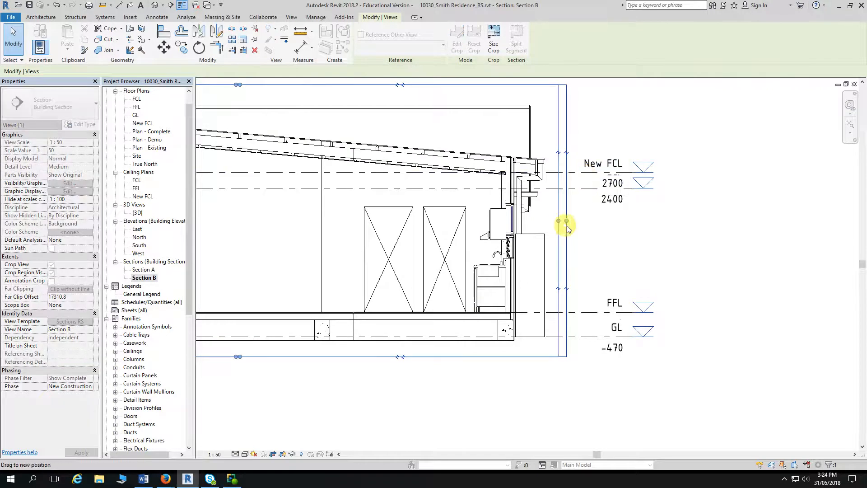
# Step: Add an elbow to the New FCL level in Section B and raise its head clear above the FCL head
pyautogui.click(576, 178)
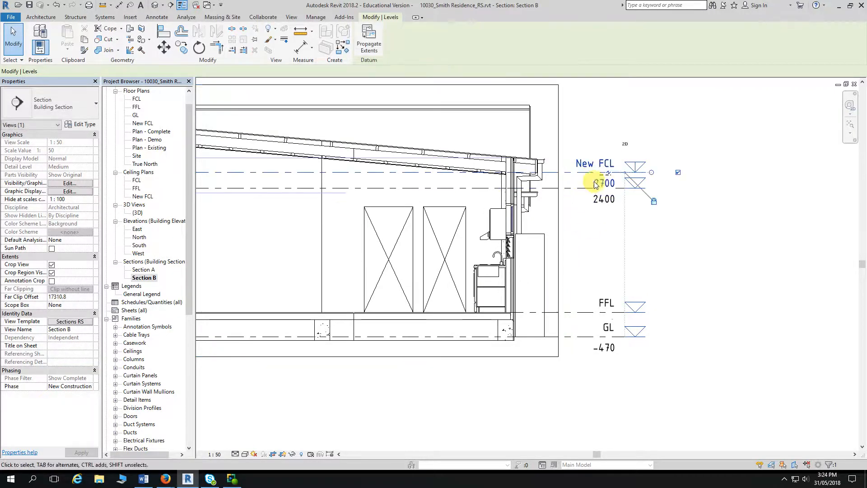
pyautogui.scroll(2, 576, 178)
pyautogui.click(608, 174)
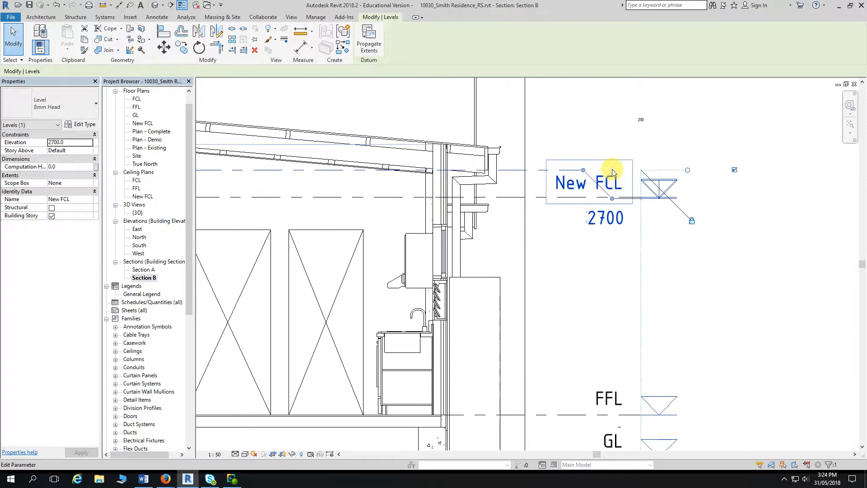
pyautogui.moveTo(611, 197); pyautogui.dragTo(562, 130)
pyautogui.scroll(-2, 596, 300)
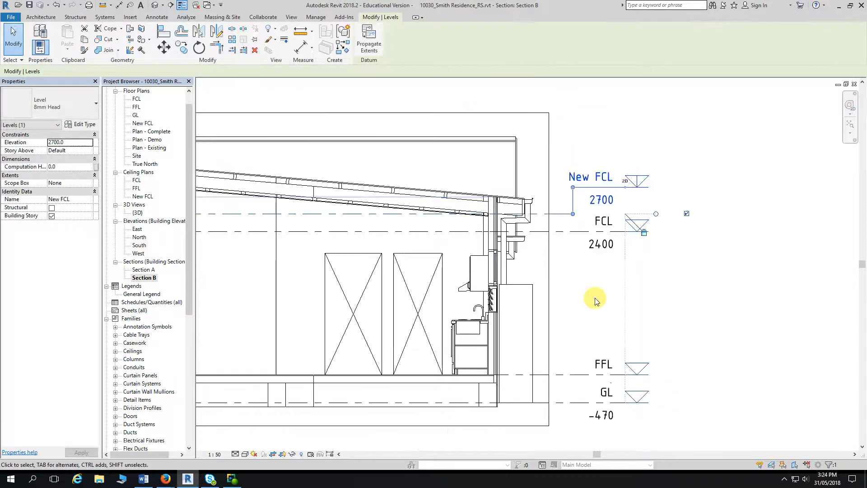
# Step: Add an elbow to the GL level in Section B and lower its head clear below the FFL head
pyautogui.moveTo(619, 292); pyautogui.dragTo(635, 181, button='middle')
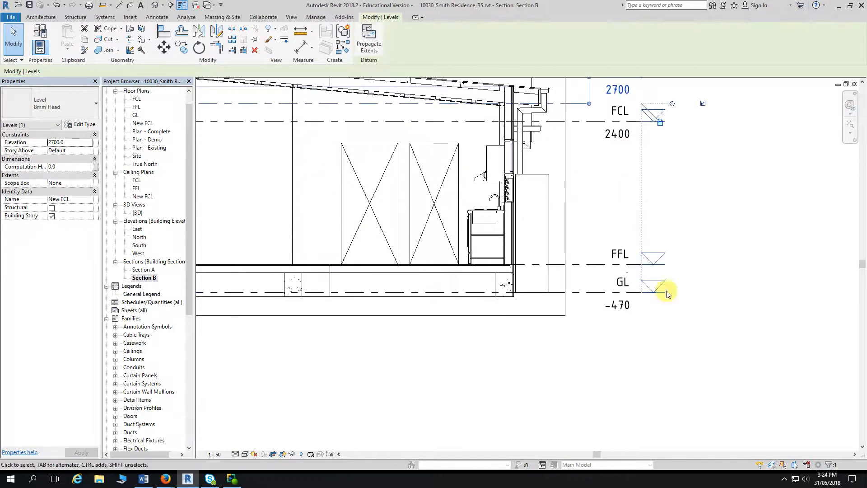
pyautogui.click(592, 294)
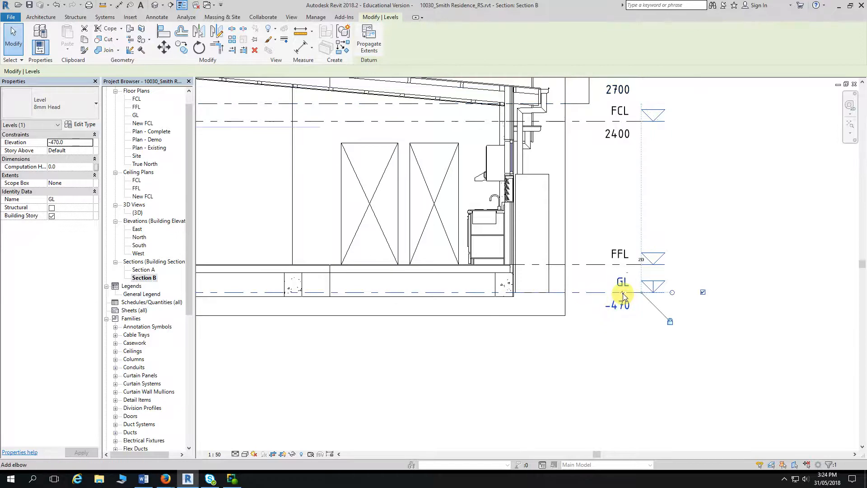
pyautogui.click(622, 294)
pyautogui.moveTo(603, 293); pyautogui.dragTo(587, 311)
pyautogui.click(598, 350)
pyautogui.scroll(-3, 589, 372)
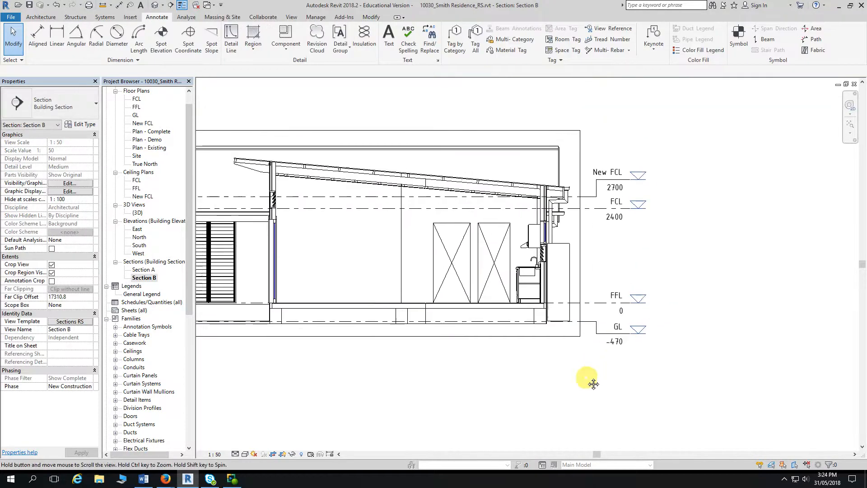
# Step: Turn off crop region visibility in Section B and in Section A
pyautogui.moveTo(627, 389); pyautogui.dragTo(657, 352, button='middle')
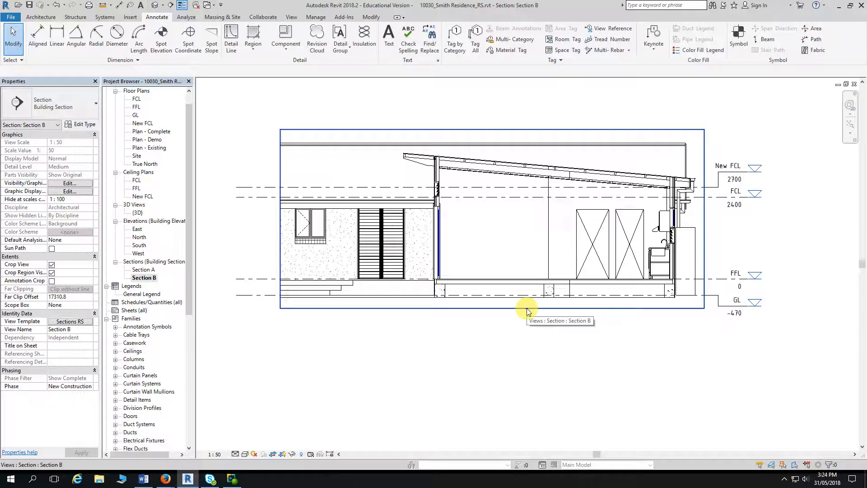
pyautogui.click(52, 272)
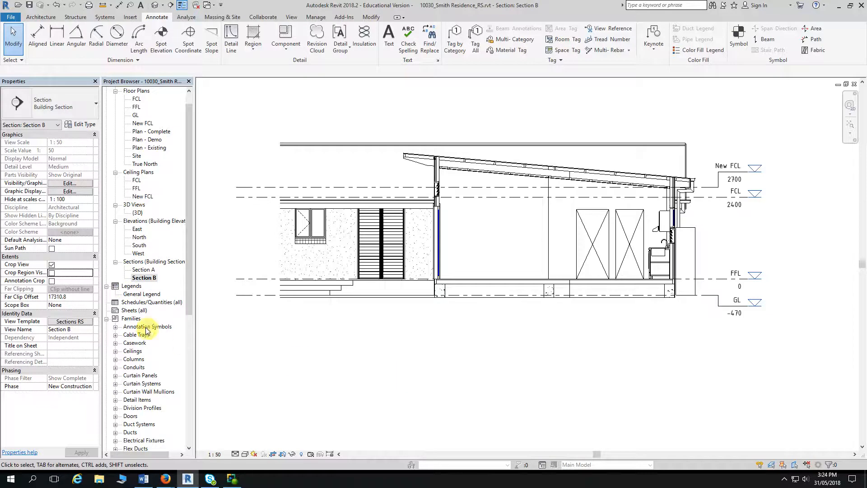
pyautogui.doubleClick(144, 270)
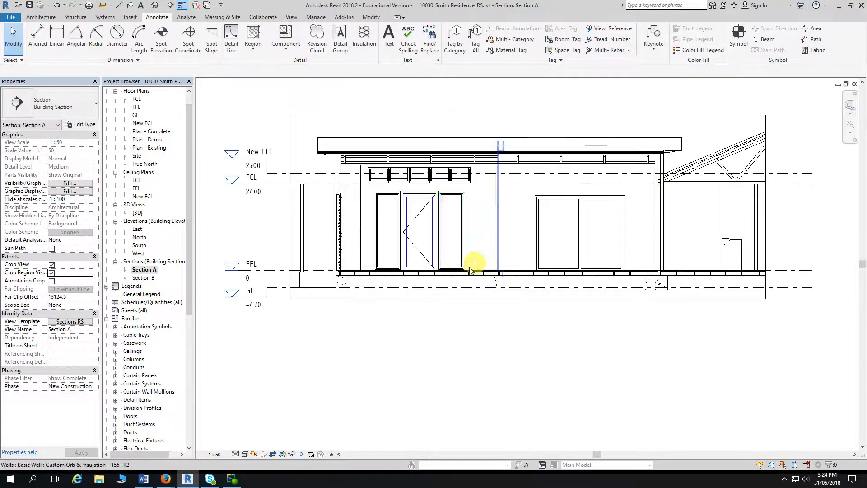
pyautogui.click(51, 272)
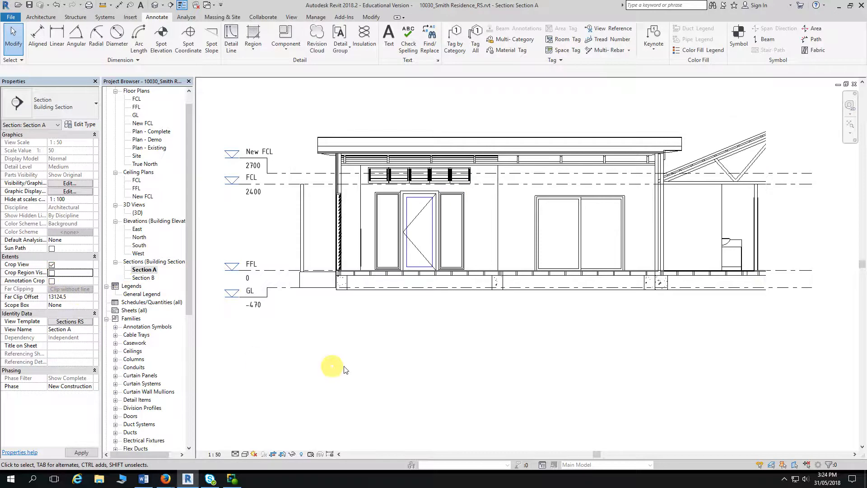
pyautogui.moveTo(445, 352); pyautogui.dragTo(443, 359, button='middle')
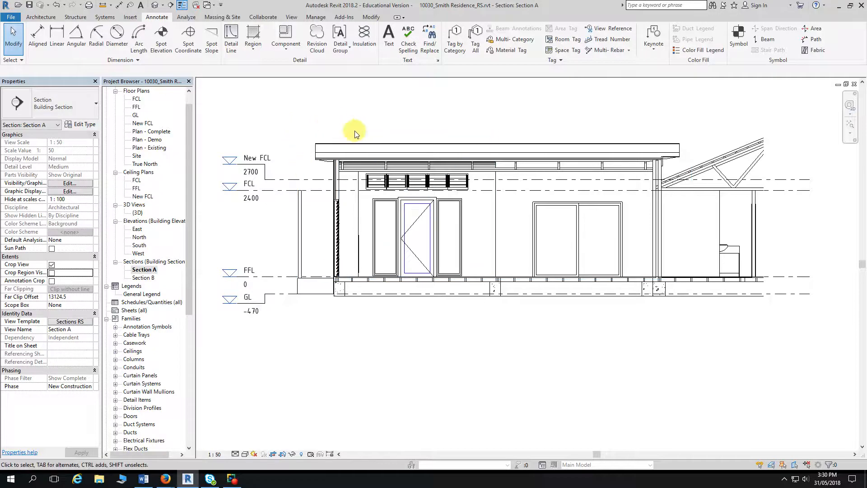
# Step: Examine the roof battens above the louvre windows in Section A, checking one batten's type and properties within the roof group
pyautogui.scroll(3, 354, 131)
pyautogui.scroll(3, 361, 139)
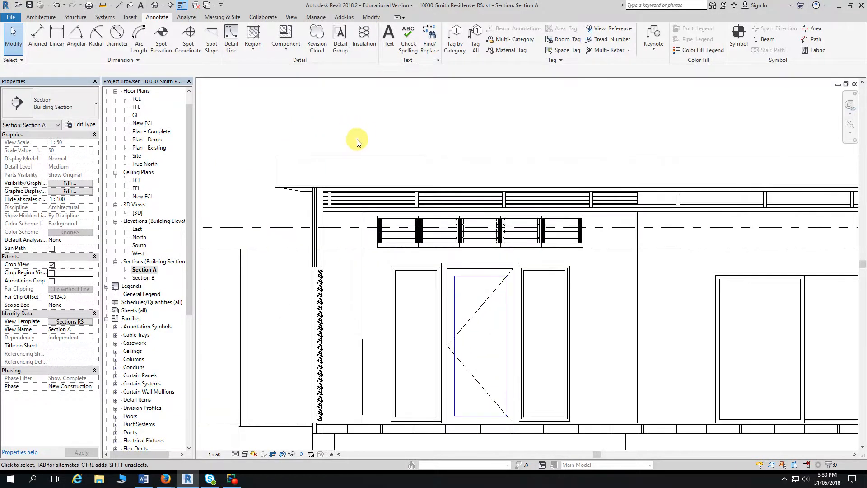
pyautogui.moveTo(365, 149); pyautogui.dragTo(359, 112, button='middle')
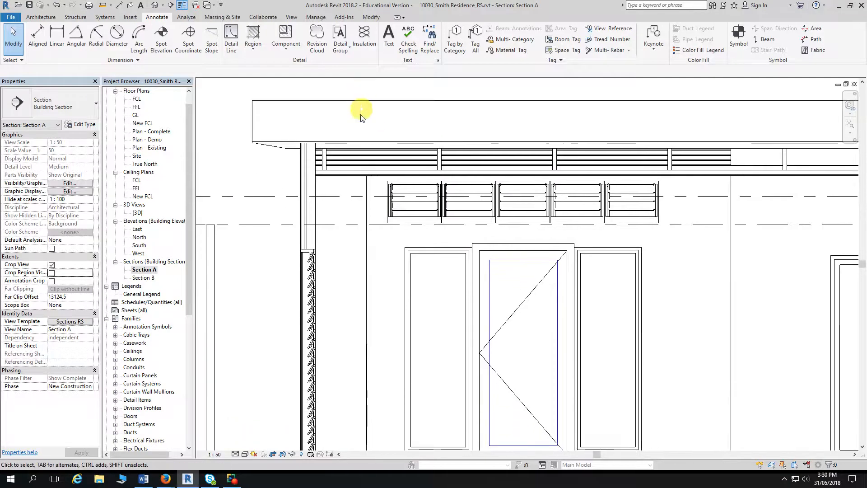
pyautogui.scroll(2, 354, 180)
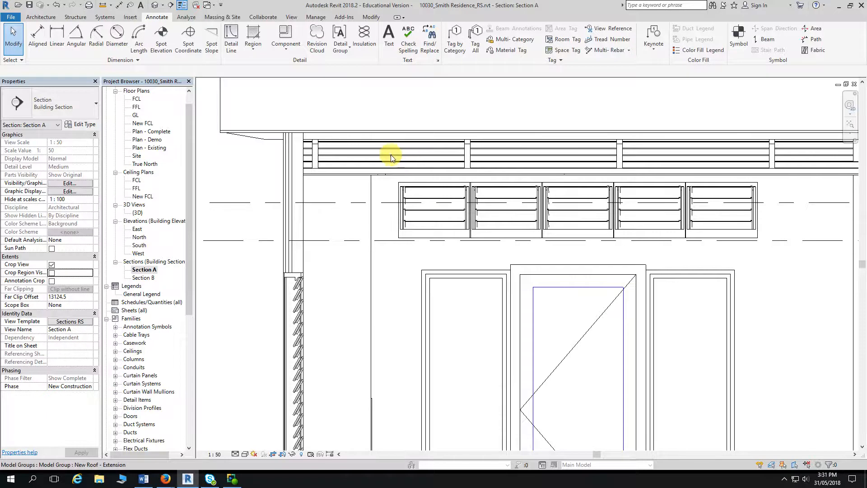
pyautogui.scroll(2, 388, 156)
pyautogui.scroll(1, 391, 156)
pyautogui.moveTo(352, 159); pyautogui.dragTo(469, 161, button='middle')
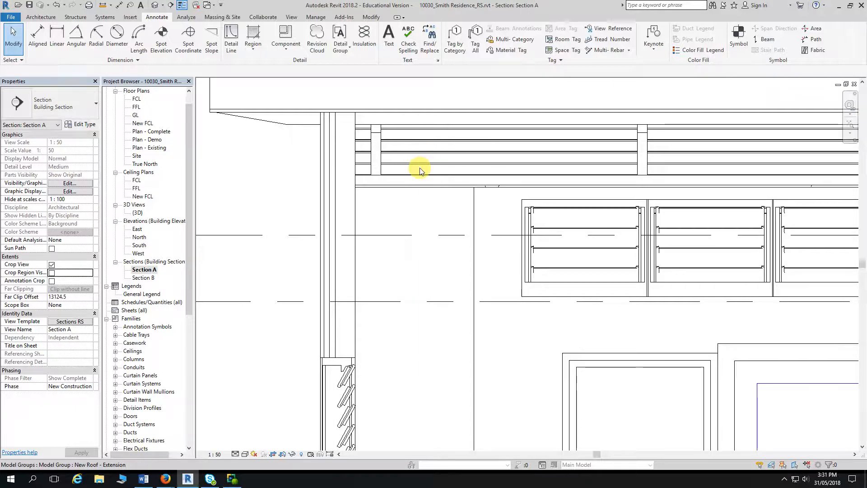
pyautogui.press('Tab')
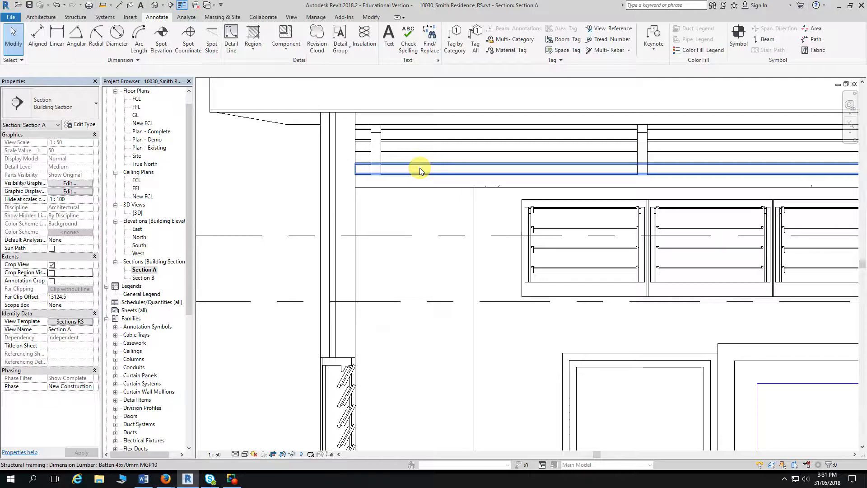
pyautogui.click(419, 168)
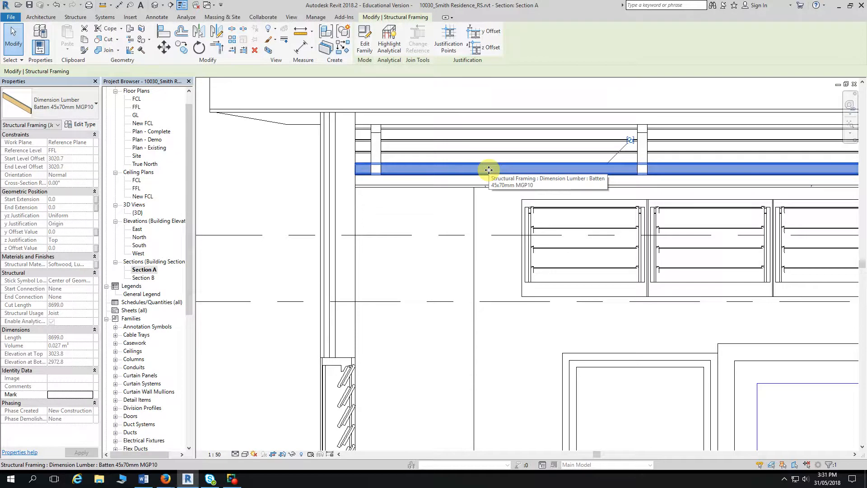
pyautogui.press('Escape')
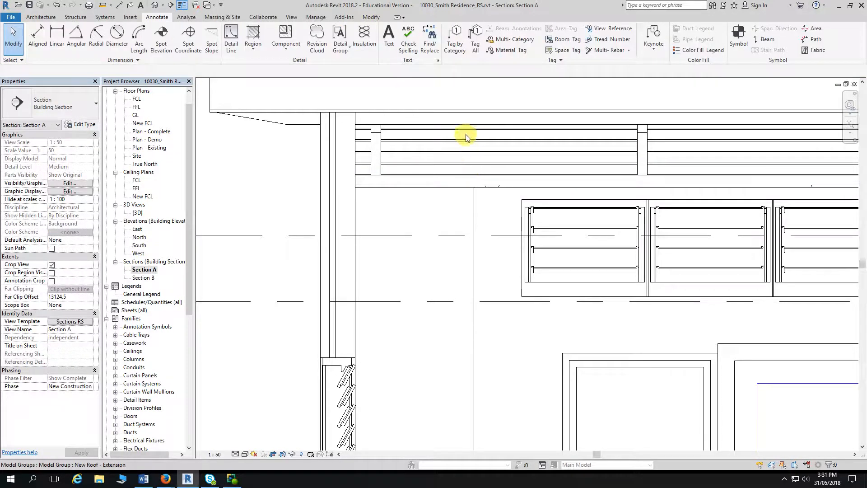
pyautogui.click(432, 181)
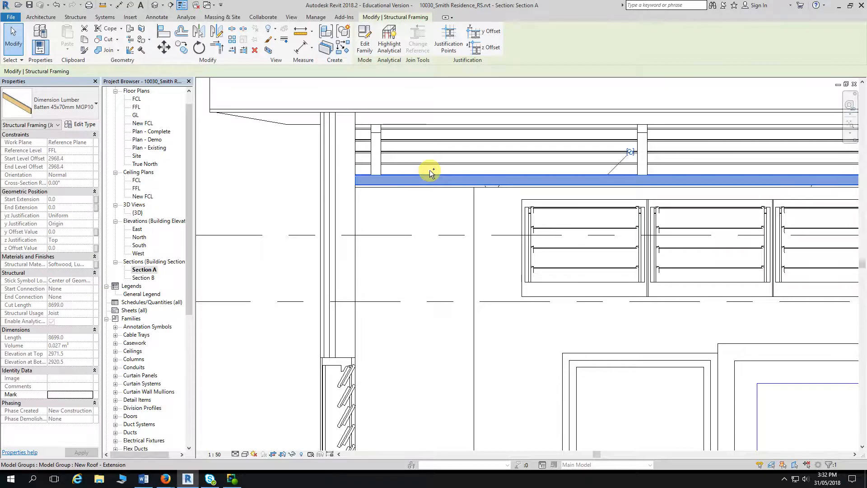
pyautogui.click(429, 169)
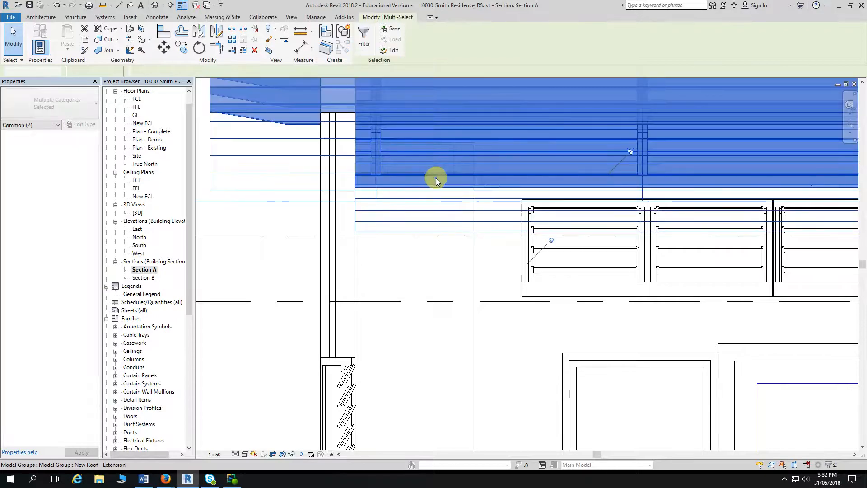
pyautogui.press('Escape')
pyautogui.click(426, 180)
pyautogui.press('Escape')
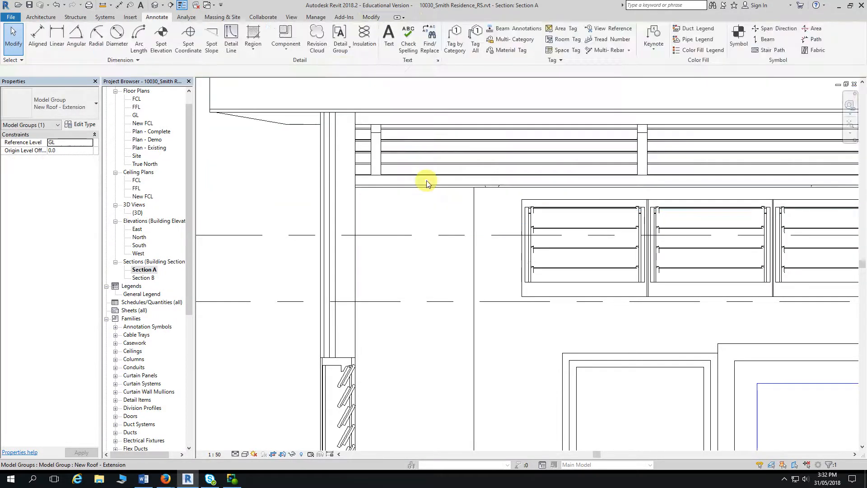
# Step: Select the five 45x70mm battens within the New Roof - Extension group and hide these elements in the Section A view
pyautogui.press('Tab')
pyautogui.click(427, 181)
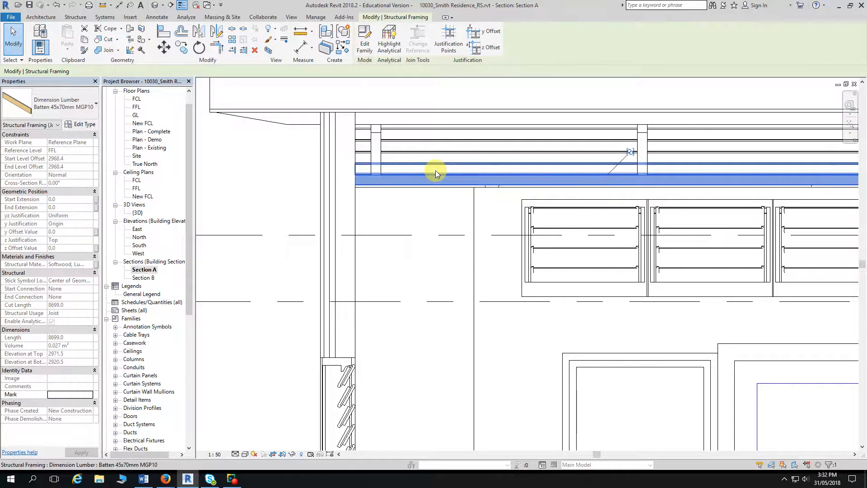
pyautogui.keyDown('ctrl'); pyautogui.click(435, 169); pyautogui.keyUp('ctrl')
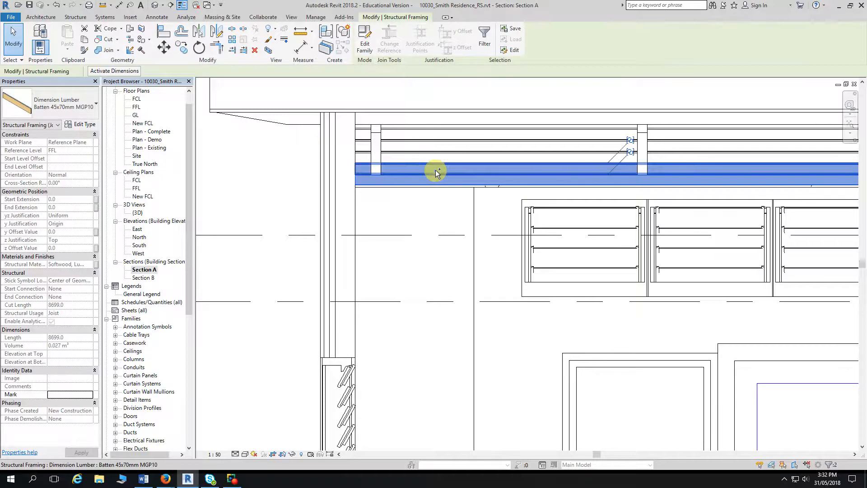
pyautogui.keyDown('ctrl'); pyautogui.click(437, 159); pyautogui.keyUp('ctrl')
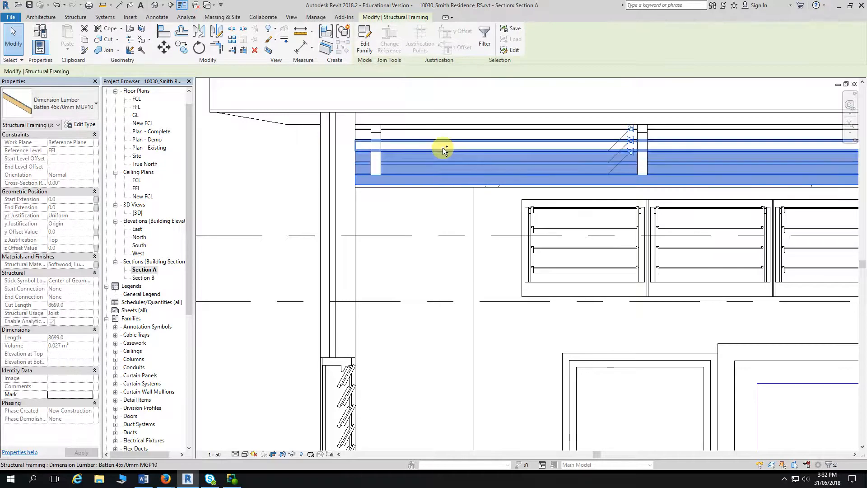
pyautogui.keyDown('ctrl'); pyautogui.click(443, 144); pyautogui.keyUp('ctrl')
pyautogui.keyDown('ctrl'); pyautogui.click(450, 135); pyautogui.keyUp('ctrl')
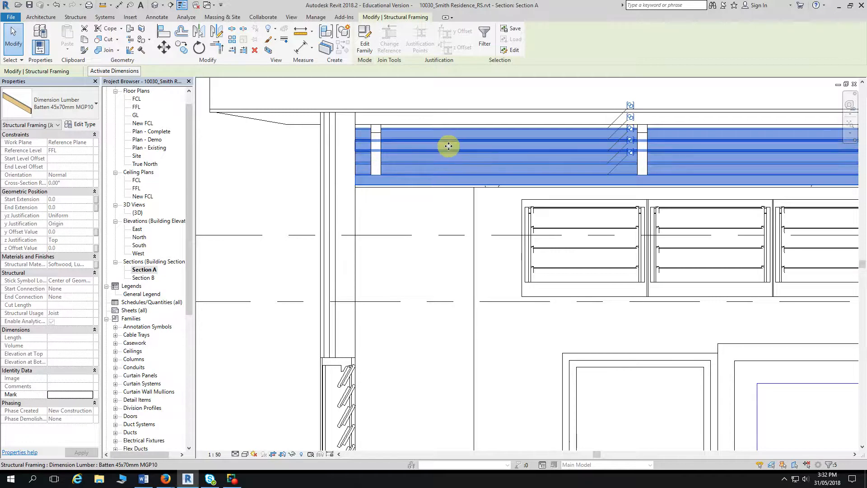
pyautogui.rightClick(448, 145)
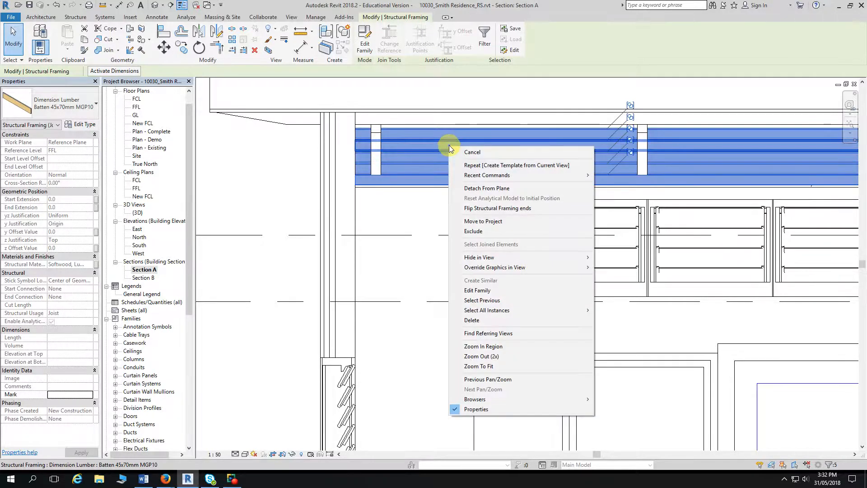
pyautogui.moveTo(479, 262)
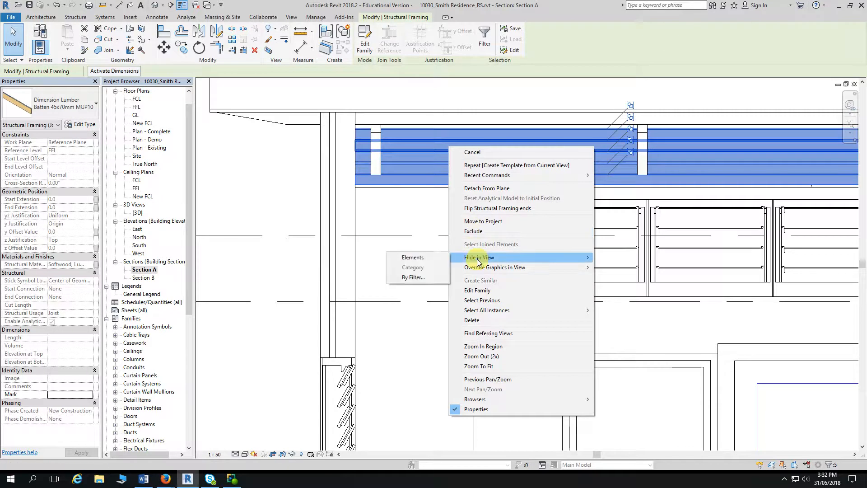
pyautogui.click(438, 258)
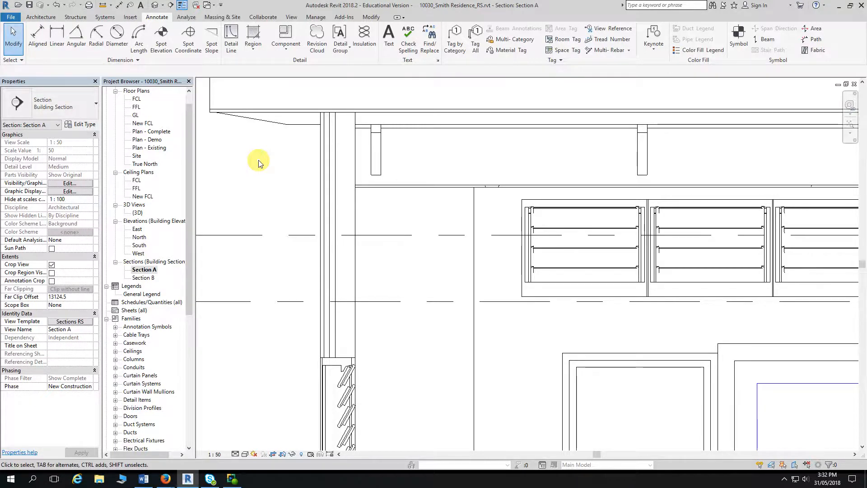
# Step: Create a rectangular callout in Section A around the left exterior wall, from above the roof fascia to just below the footing
pyautogui.scroll(-6, 266, 165)
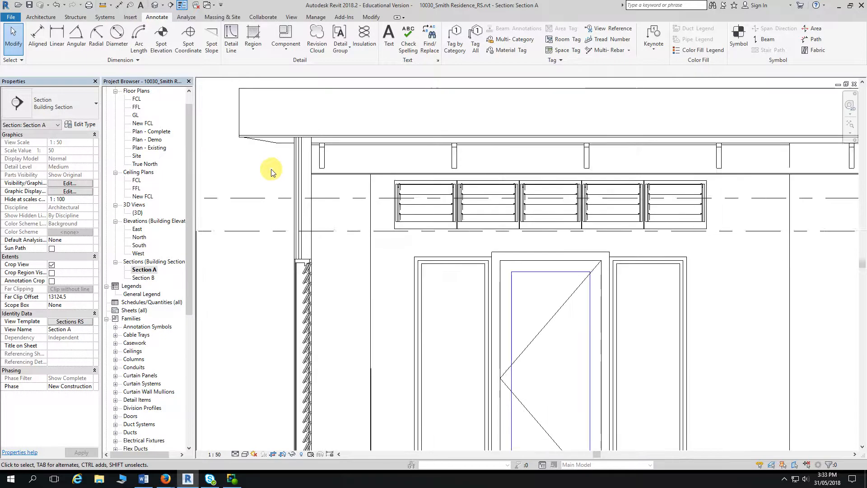
pyautogui.moveTo(289, 174); pyautogui.dragTo(349, 169, button='middle')
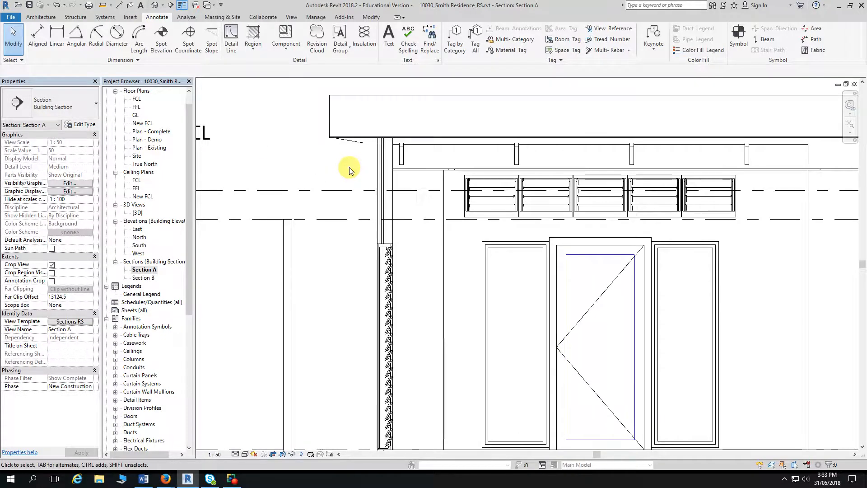
pyautogui.scroll(-2, 349, 167)
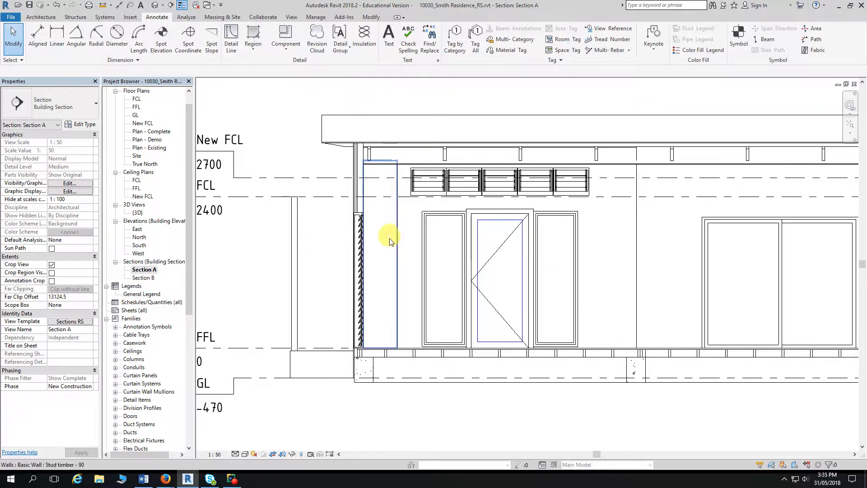
pyautogui.click(291, 20)
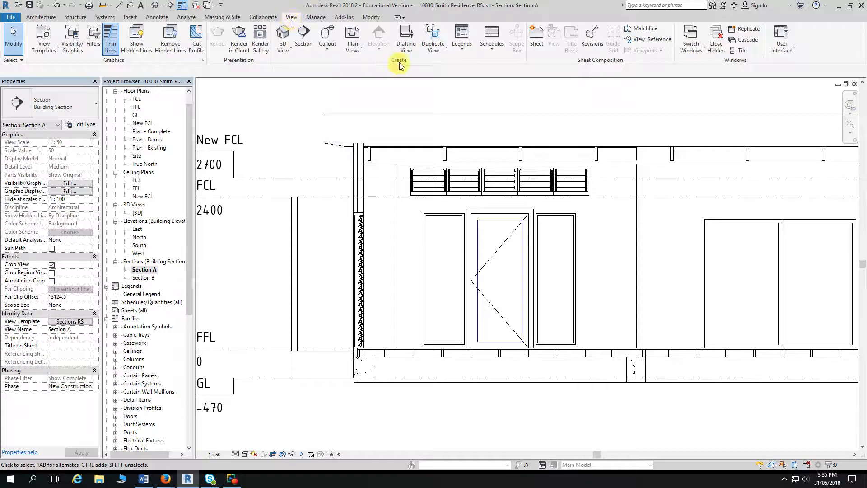
pyautogui.click(329, 54)
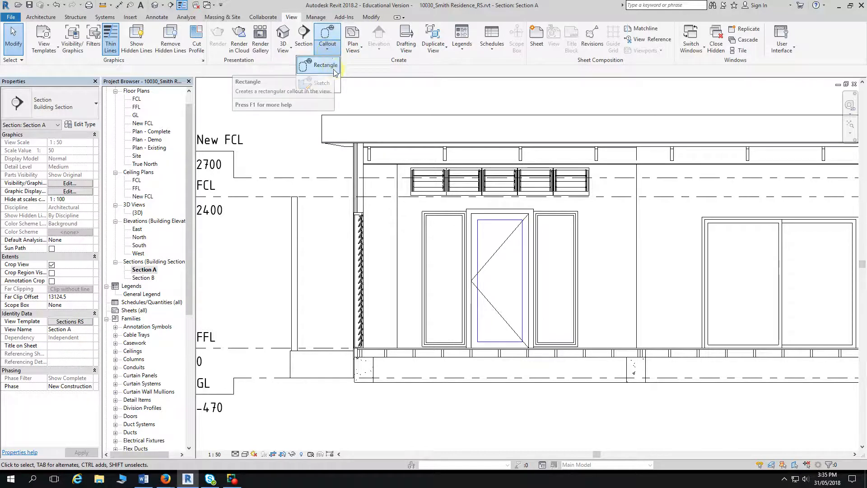
pyautogui.click(333, 67)
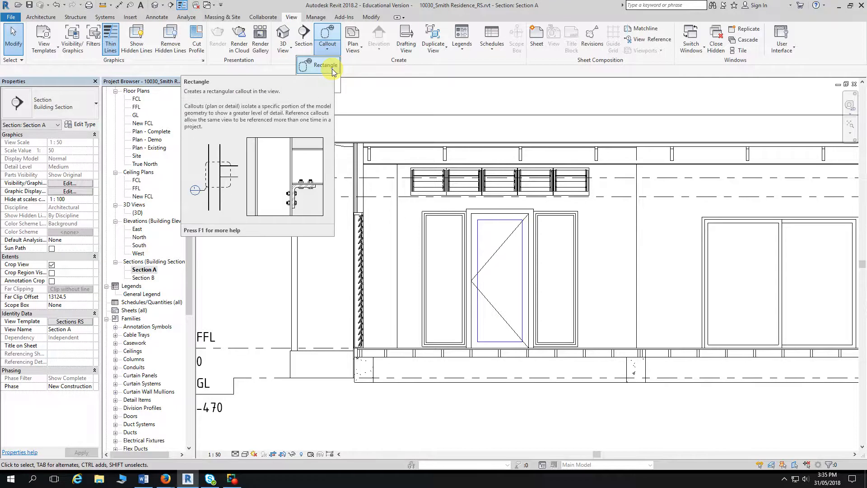
pyautogui.click(332, 69)
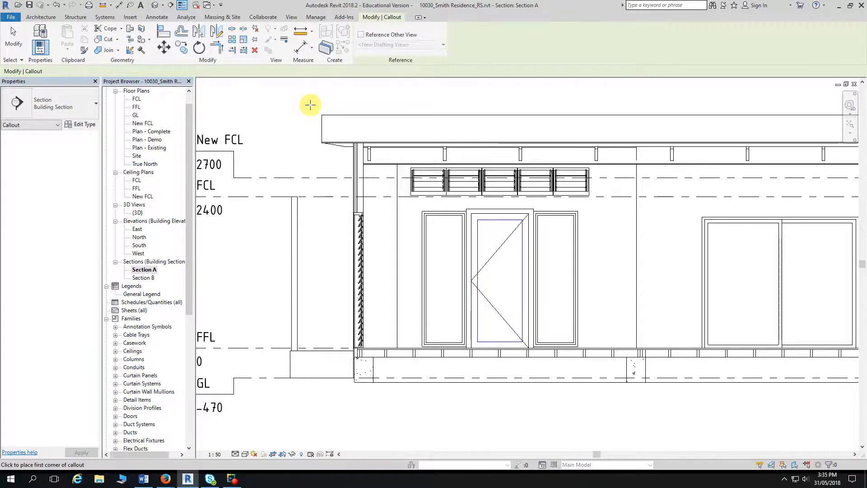
pyautogui.click(311, 107)
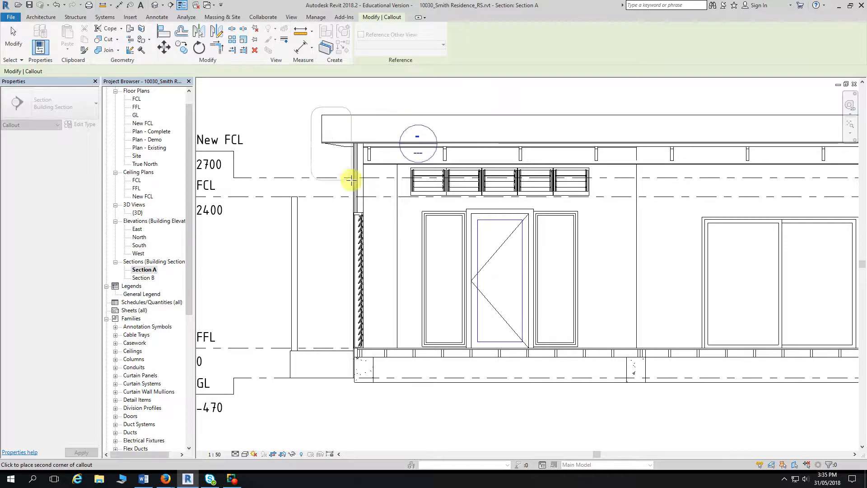
pyautogui.click(394, 389)
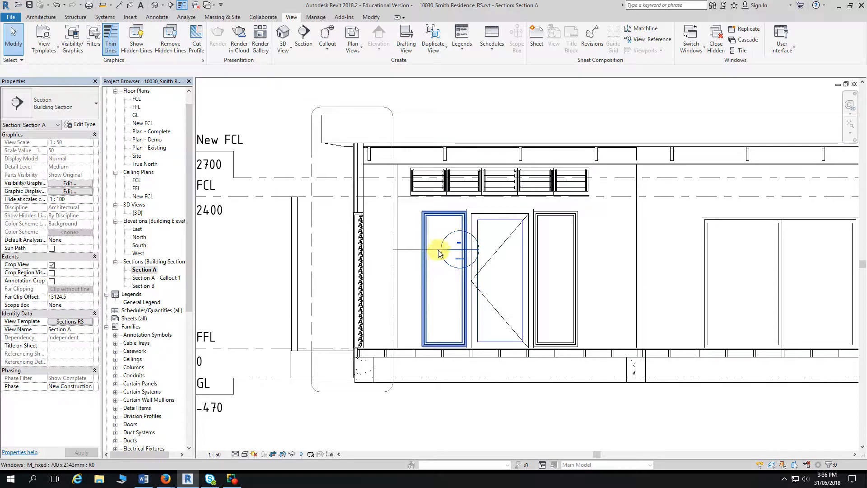
# Step: Select the wall callout in Section A and reposition its head outside the callout boundary, above and left of the roof edge
pyautogui.click(412, 251)
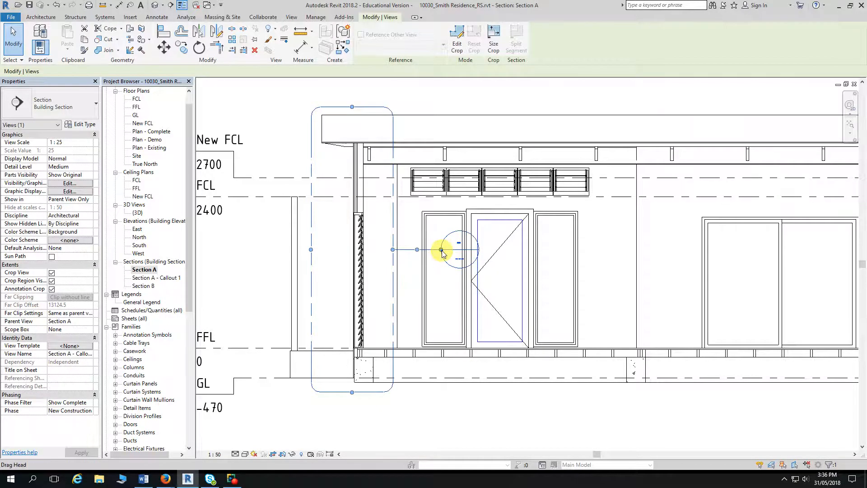
pyautogui.moveTo(441, 251); pyautogui.dragTo(449, 268, button='middle')
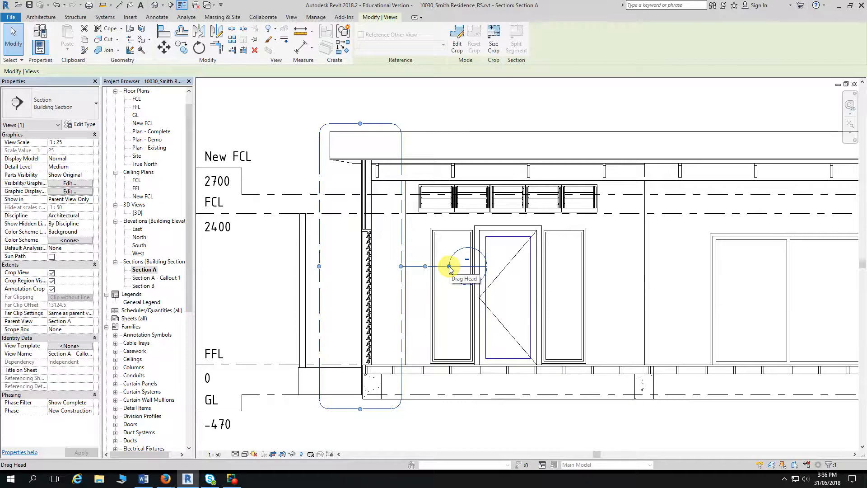
pyautogui.moveTo(448, 268); pyautogui.dragTo(291, 139)
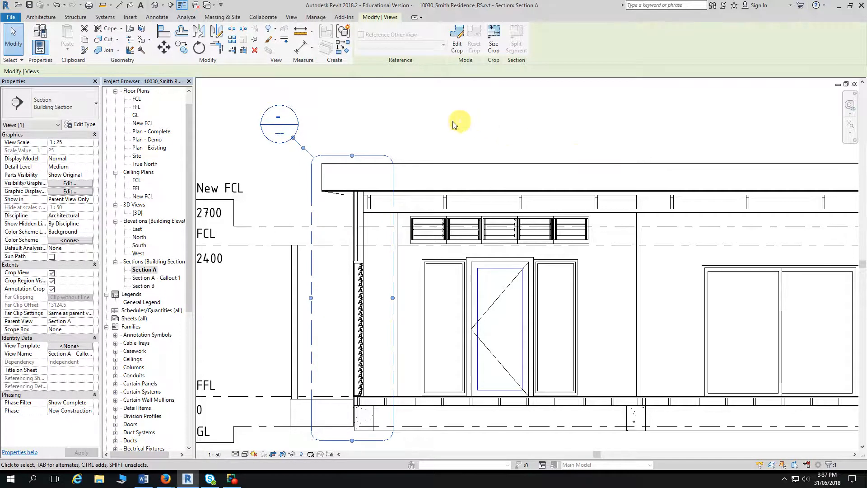
pyautogui.click(18, 43)
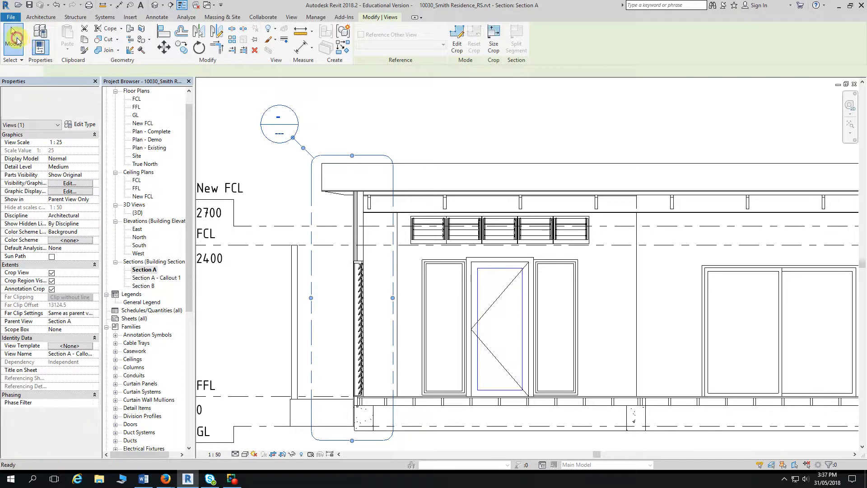
pyautogui.scroll(-2, 437, 123)
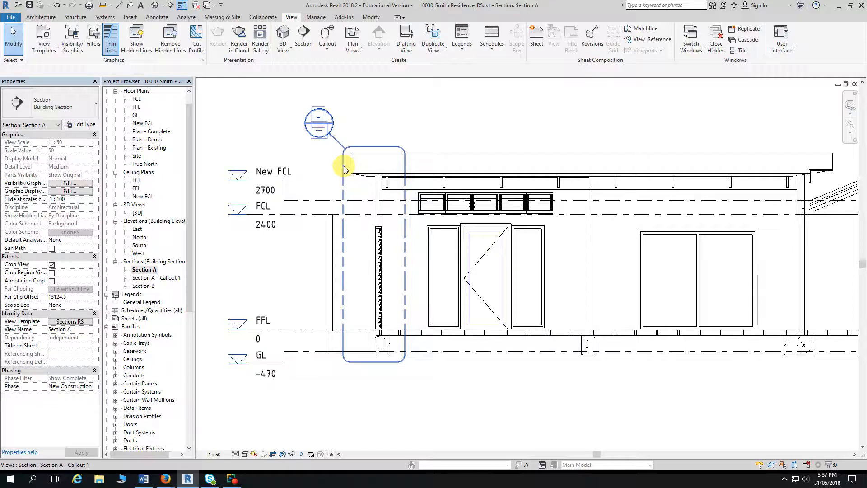
# Step: Rename the Section A - Callout 1 view as West Wall
pyautogui.scroll(-1, 145, 251)
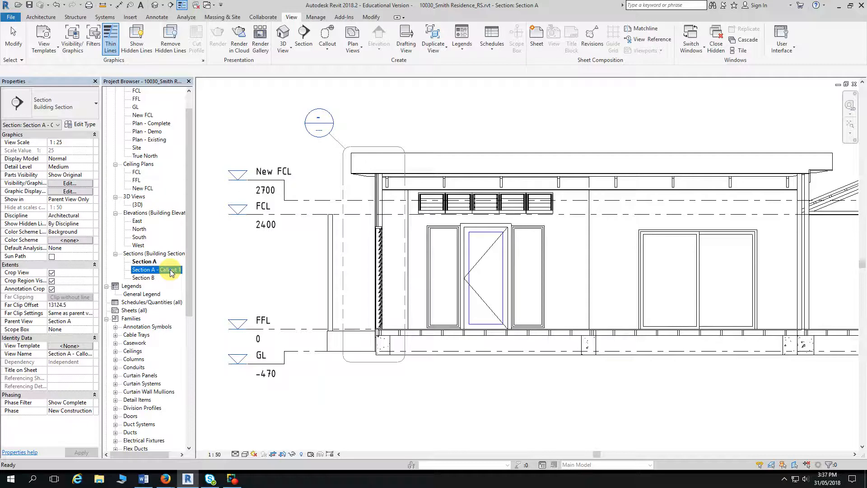
pyautogui.rightClick(171, 271)
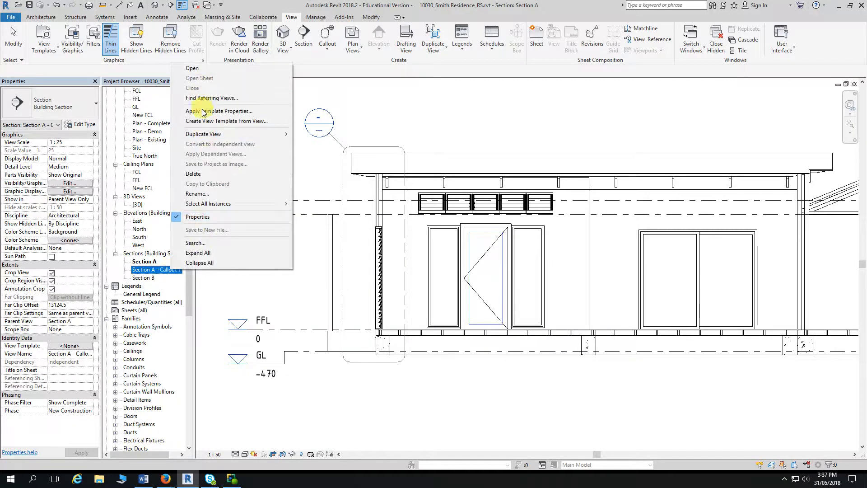
pyautogui.click(197, 193)
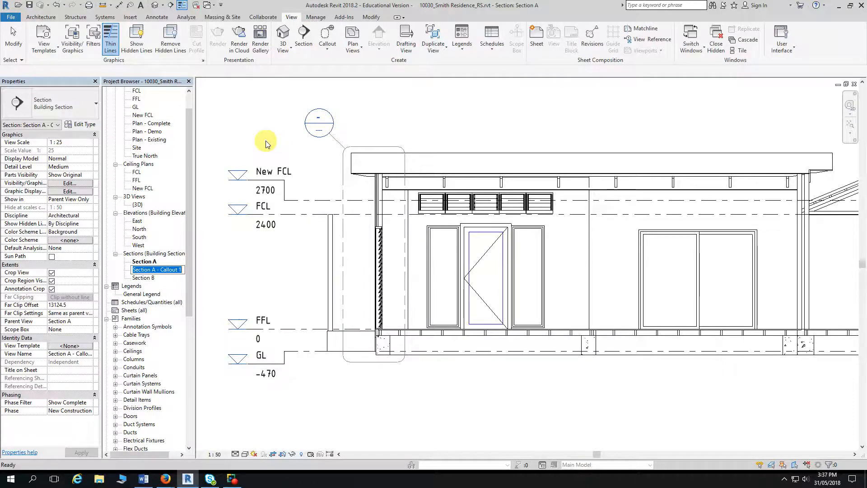
pyautogui.write('West W')
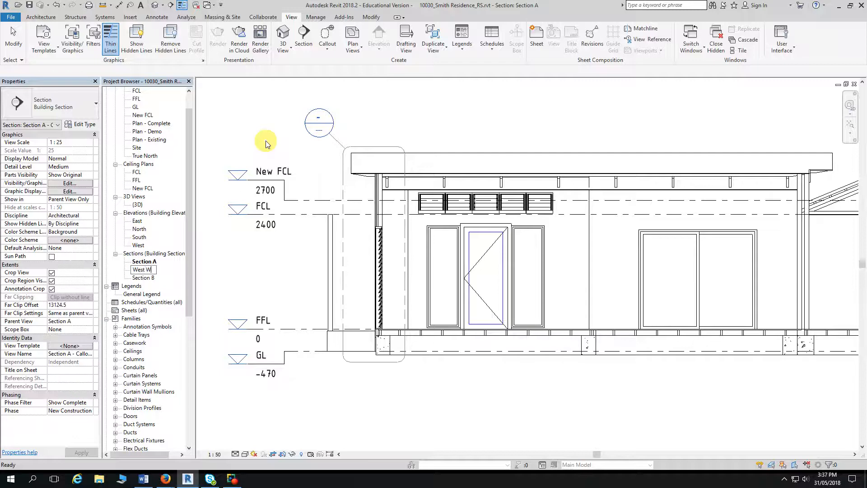
pyautogui.write('all')
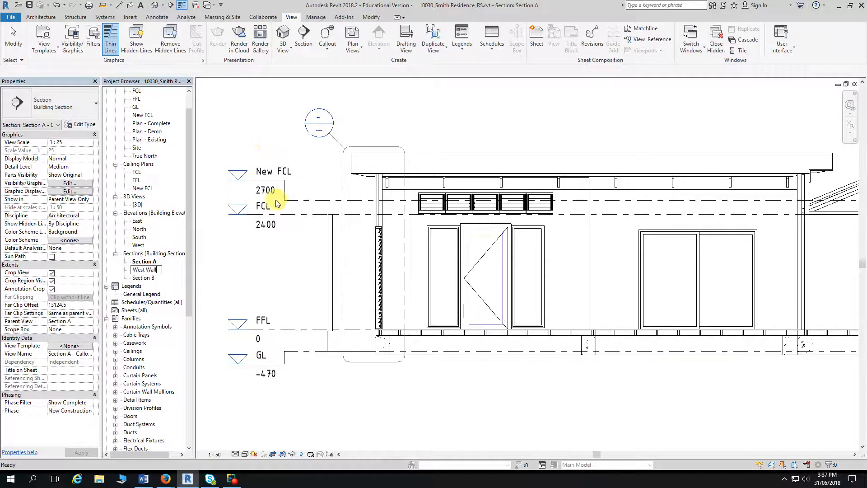
pyautogui.click(254, 265)
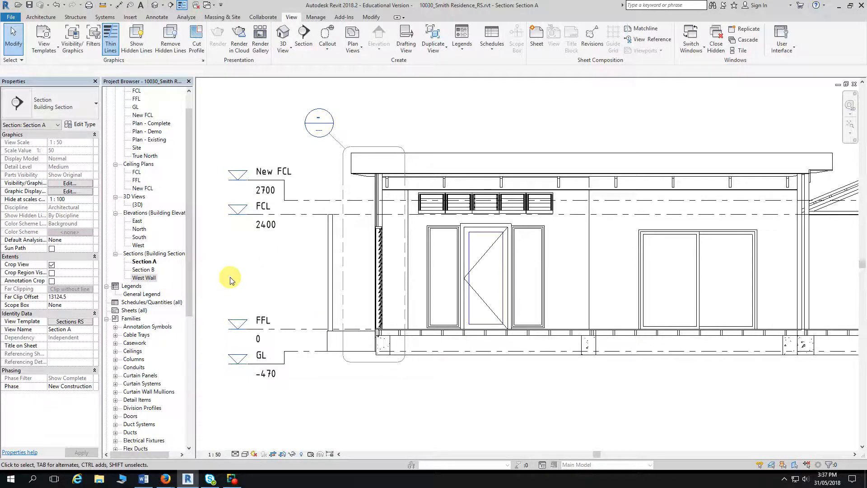
# Step: Open the West Wall section view
pyautogui.click(149, 279)
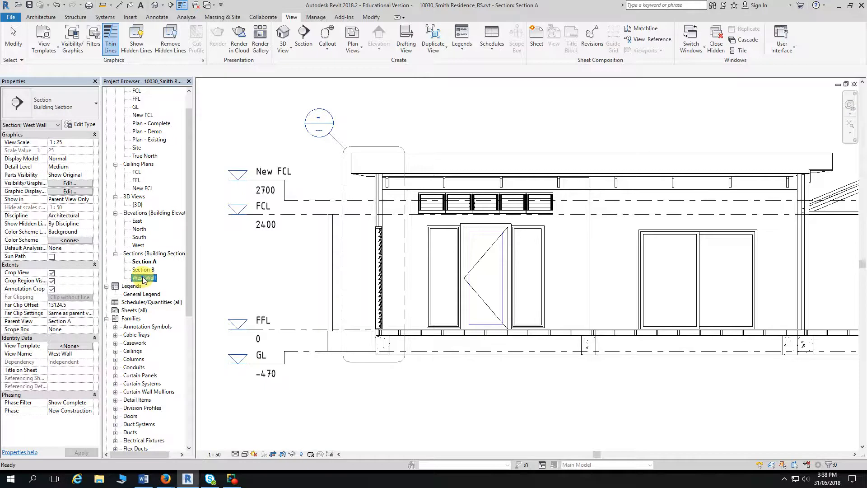
pyautogui.doubleClick(144, 278)
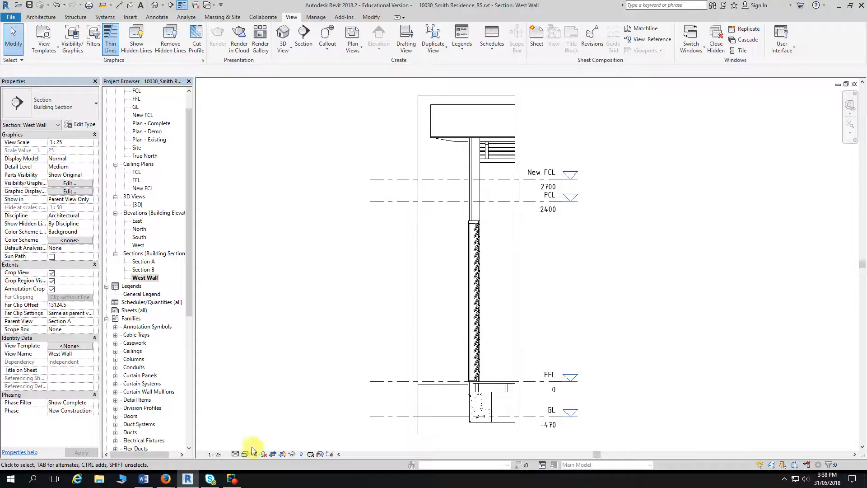
pyautogui.click(149, 278)
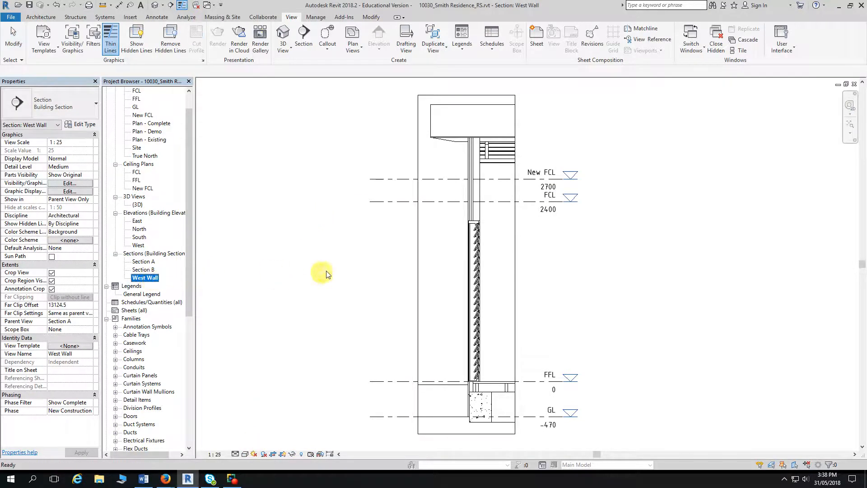
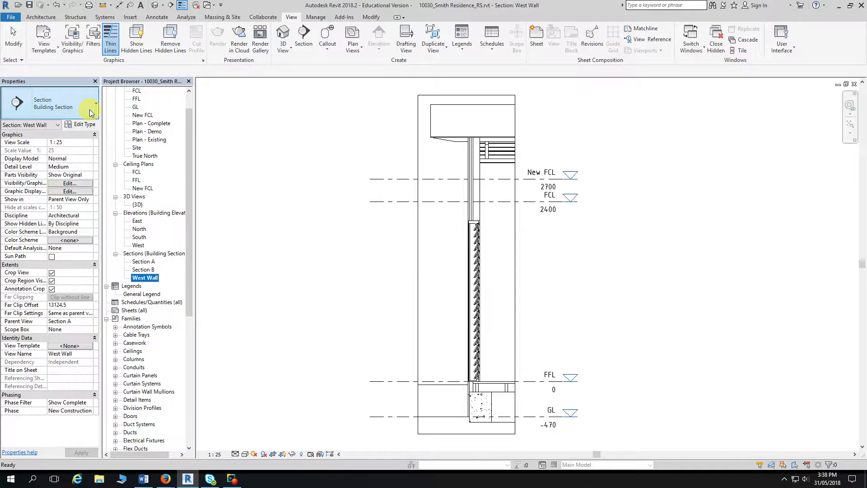
# Step: Change the West Wall view's type to Wall Section and check its new grouping among the project's section views
pyautogui.click(91, 112)
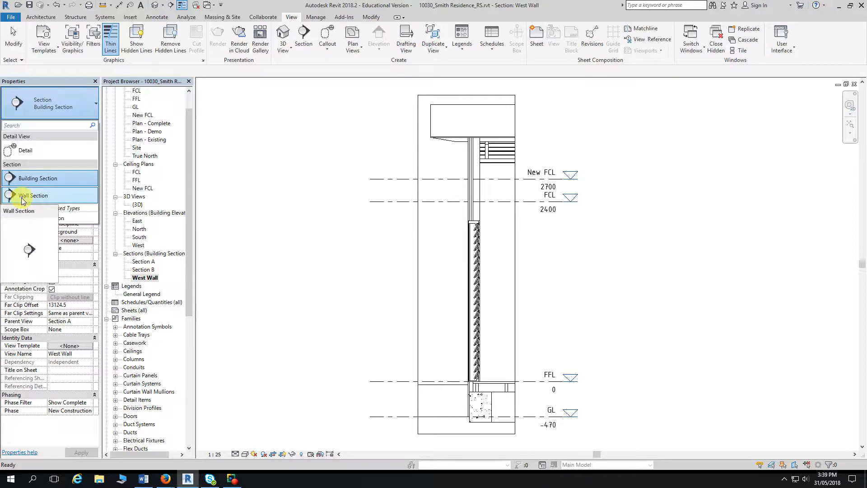
pyautogui.click(62, 196)
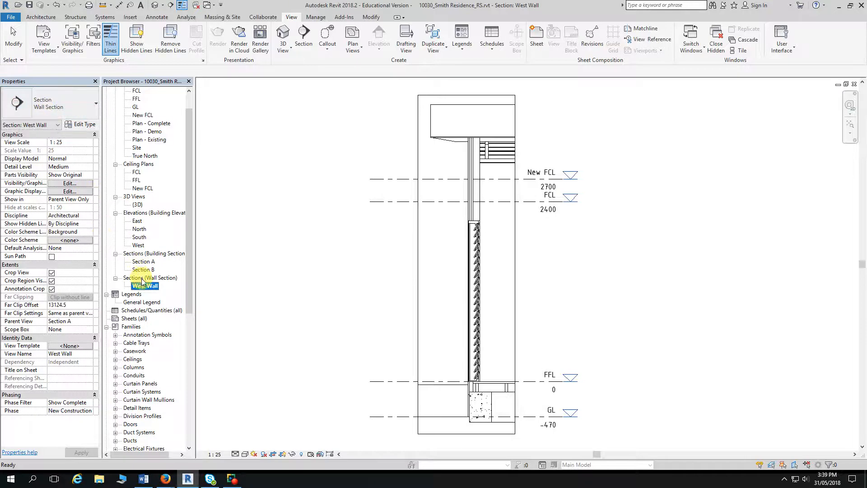
pyautogui.click(128, 278)
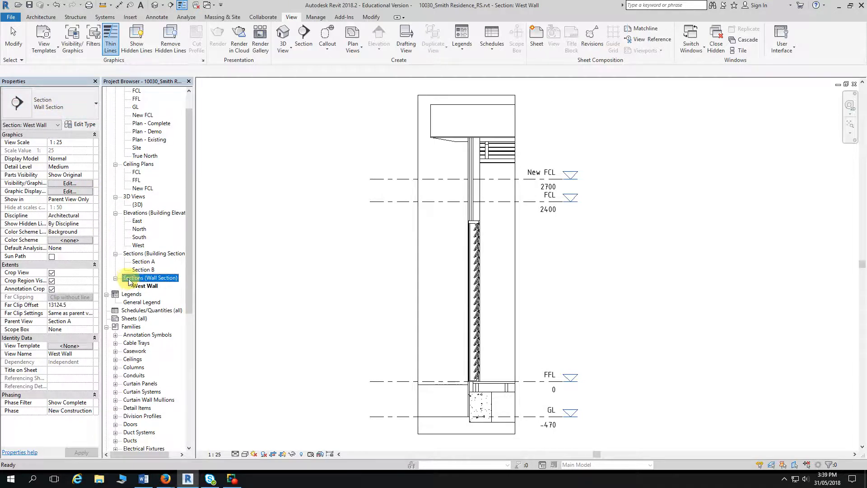
pyautogui.click(154, 287)
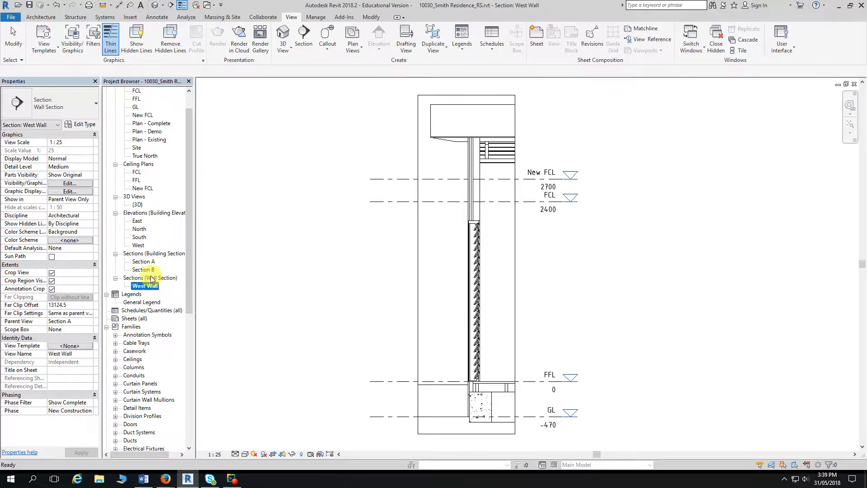
pyautogui.click(152, 278)
pyautogui.click(148, 287)
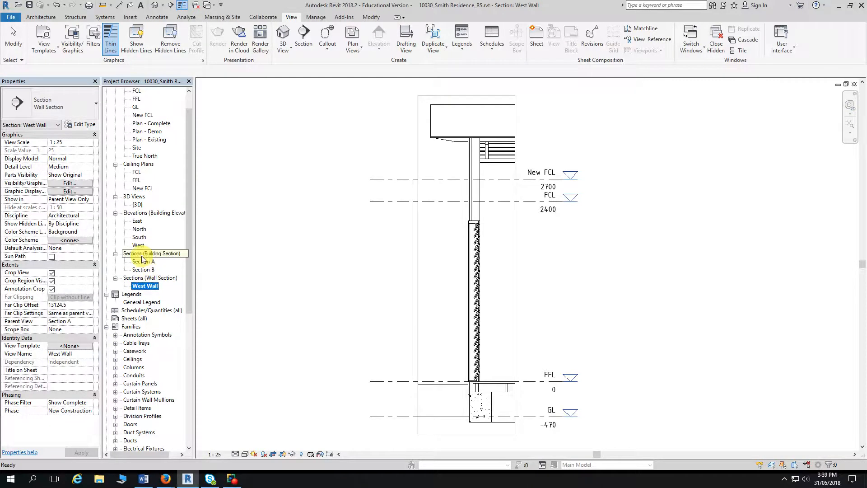
pyautogui.click(147, 278)
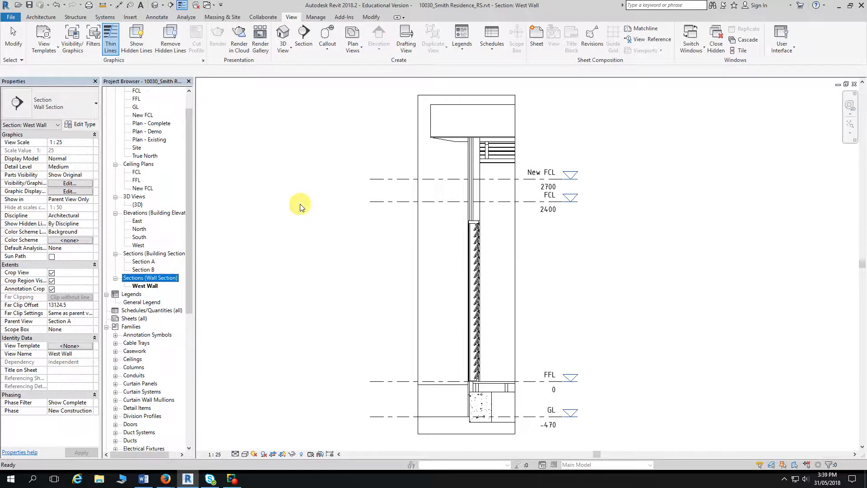
# Step: Set the West Wall view's scale to 1:20 and hide the whole levels category in this view
pyautogui.click(215, 454)
pyautogui.click(221, 364)
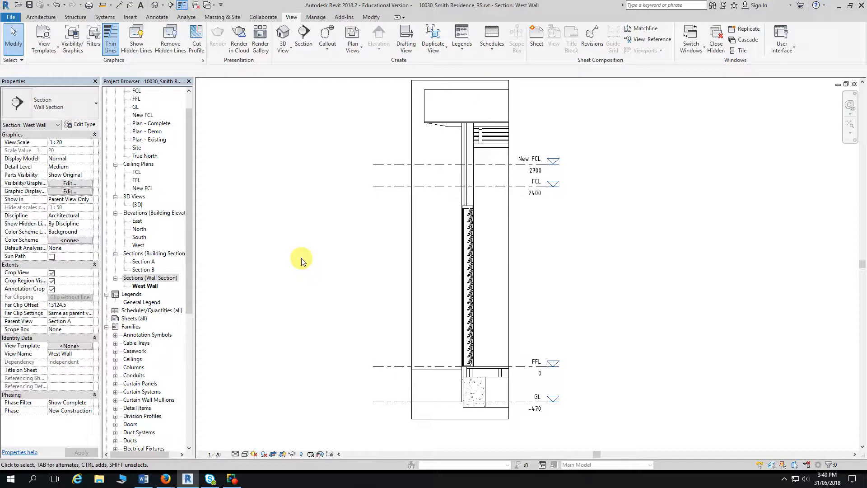
pyautogui.click(380, 165)
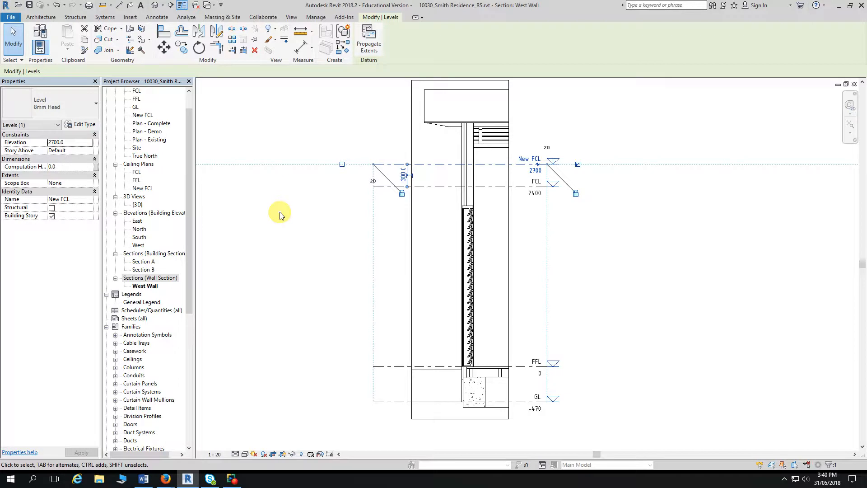
pyautogui.click(275, 31)
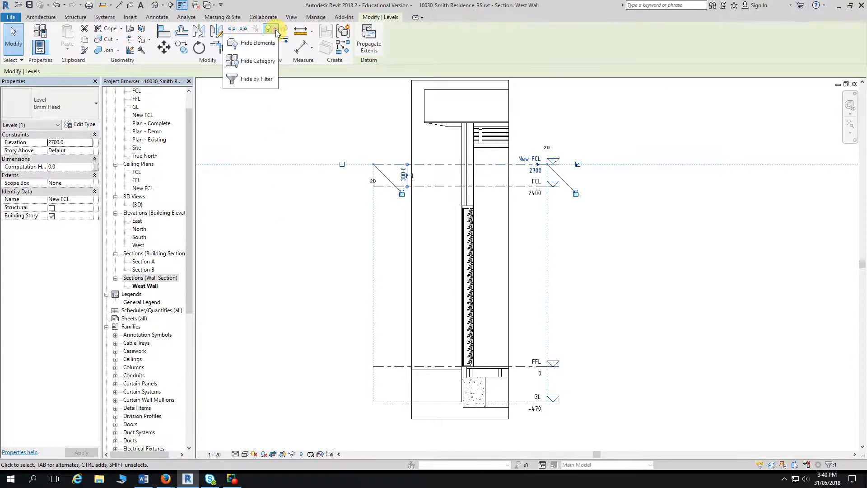
pyautogui.click(264, 65)
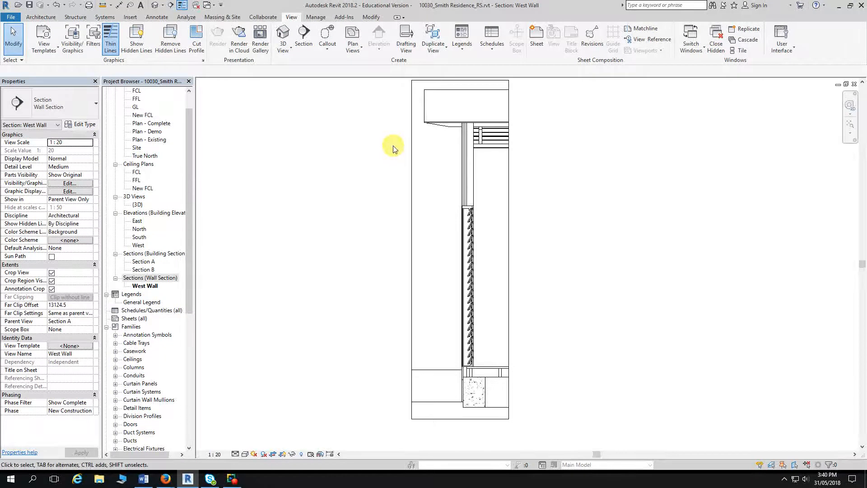
# Step: Select the four stacked 45x70mm battens inside the wall below the roof and hide these elements in the West Wall view
pyautogui.scroll(5, 361, 174)
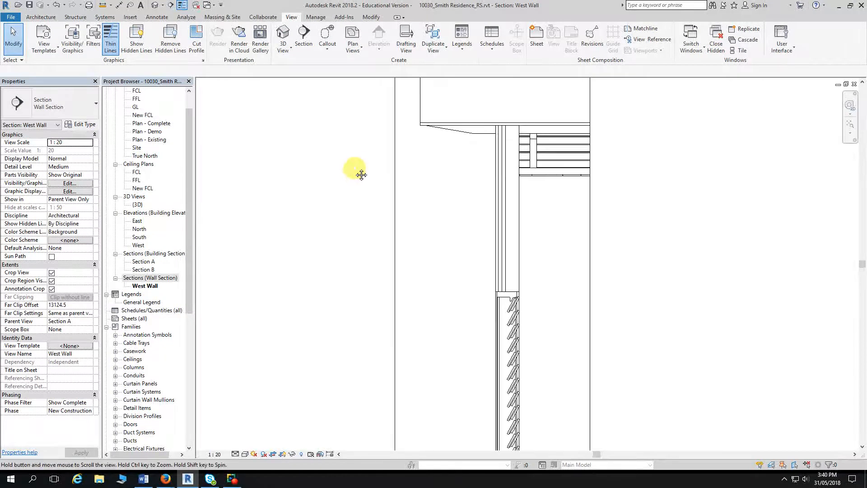
pyautogui.moveTo(361, 174); pyautogui.dragTo(294, 174, button='middle')
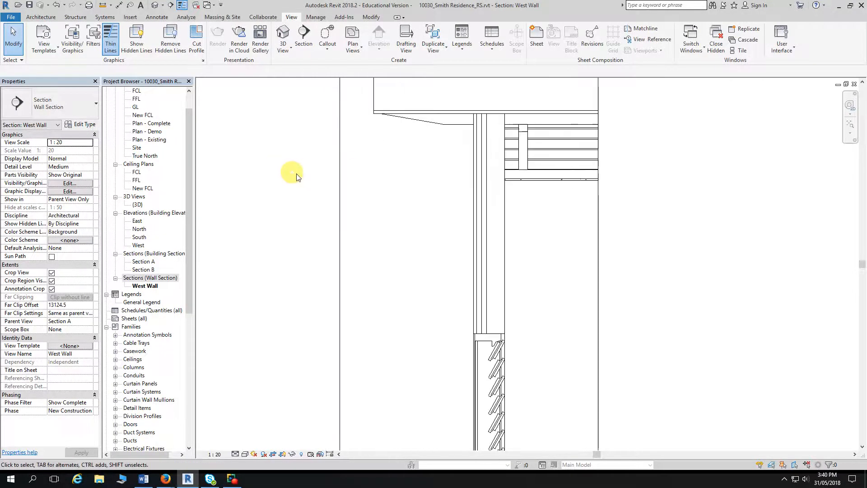
pyautogui.press('Tab')
pyautogui.click(551, 162)
pyautogui.click(553, 163)
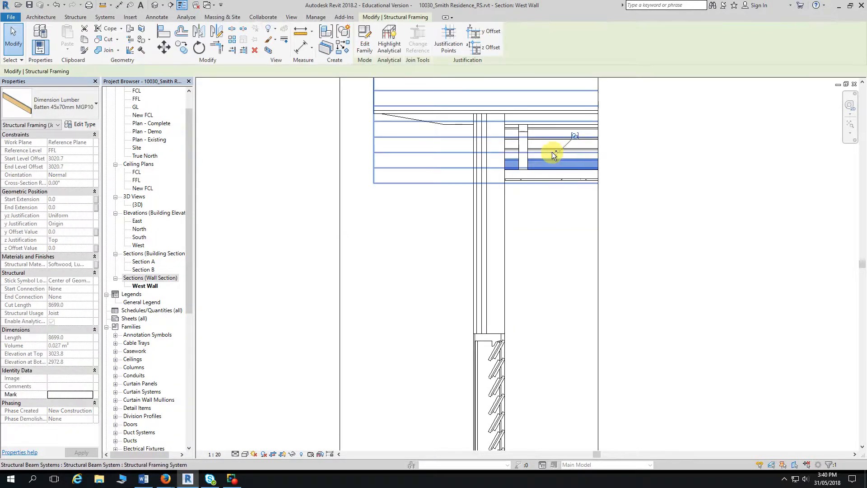
pyautogui.keyDown('ctrl'); pyautogui.click(549, 145); pyautogui.keyUp('ctrl')
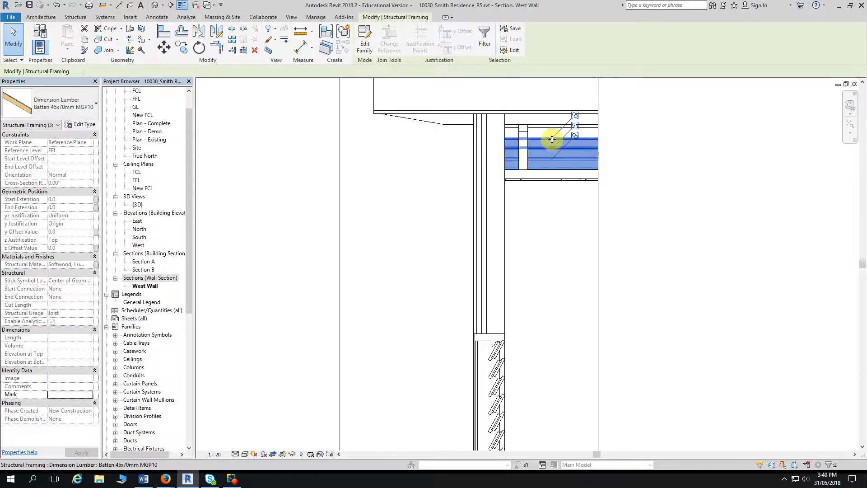
pyautogui.keyDown('ctrl'); pyautogui.click(551, 134); pyautogui.keyUp('ctrl')
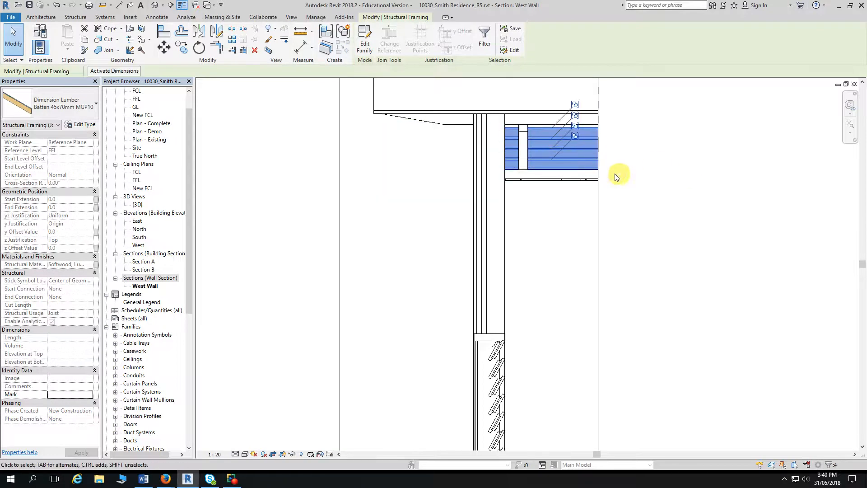
pyautogui.keyDown('ctrl'); pyautogui.click(541, 143); pyautogui.keyUp('ctrl')
pyautogui.rightClick(541, 143)
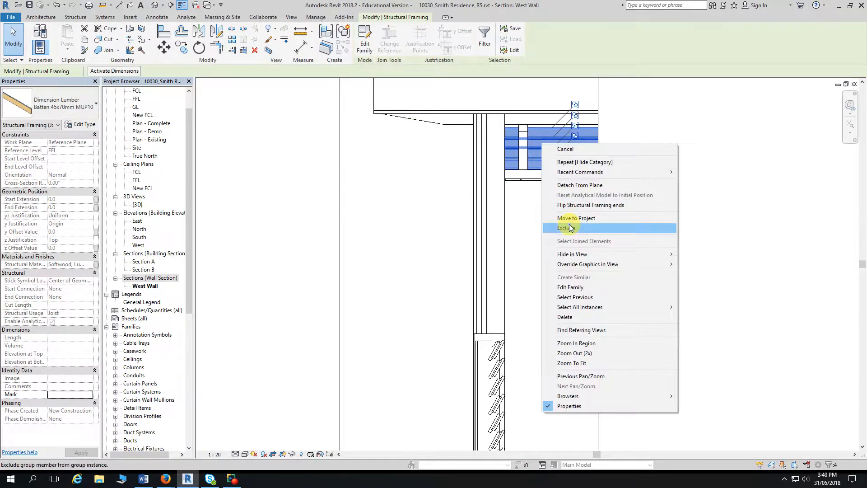
pyautogui.moveTo(572, 257)
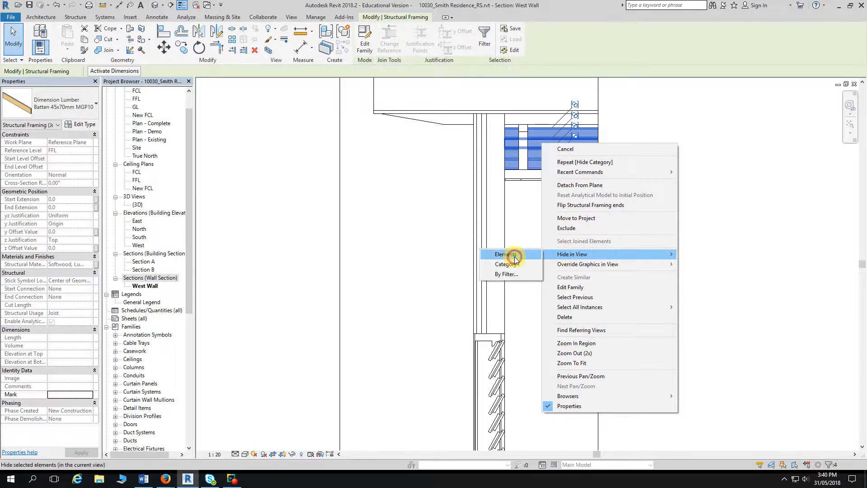
pyautogui.click(508, 253)
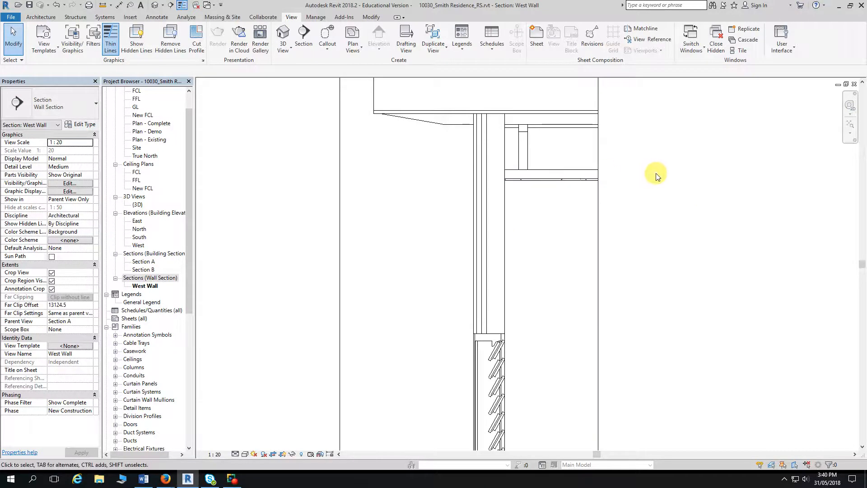
pyautogui.moveTo(666, 178); pyautogui.dragTo(650, 170, button='middle')
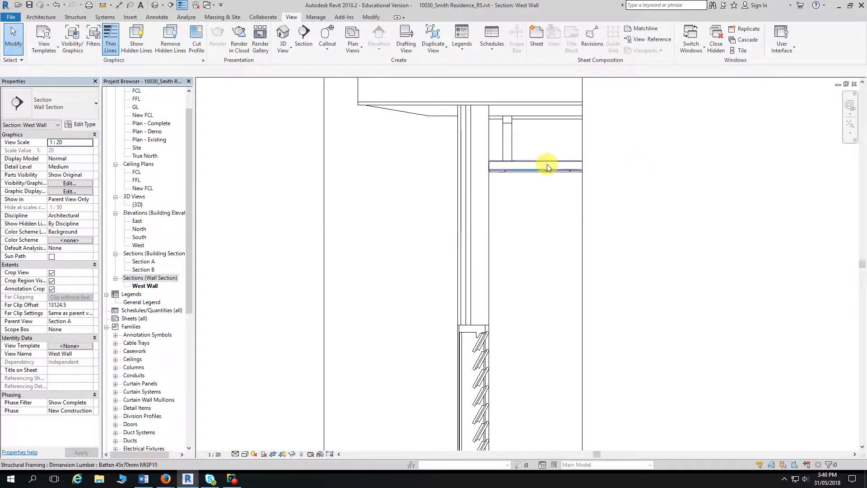
pyautogui.scroll(2, 546, 165)
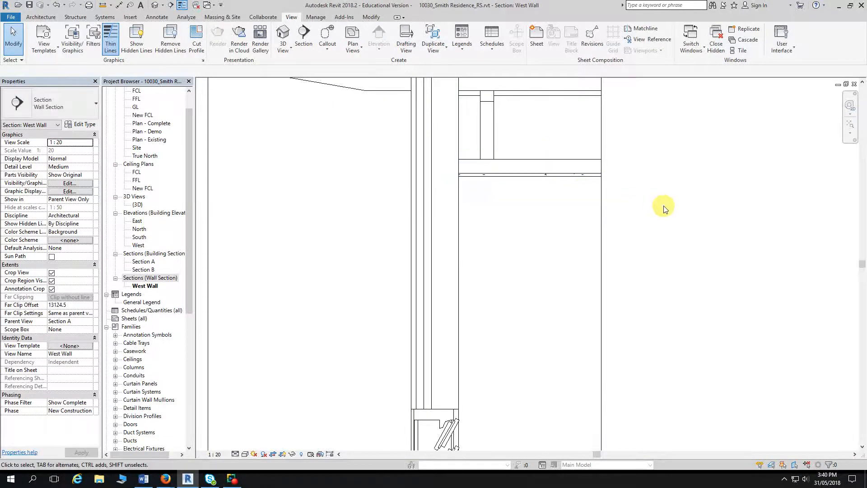
# Step: Hide the horizontal 45x70mm batten just above the ceiling line as an element in the West Wall view
pyautogui.rightClick(555, 165)
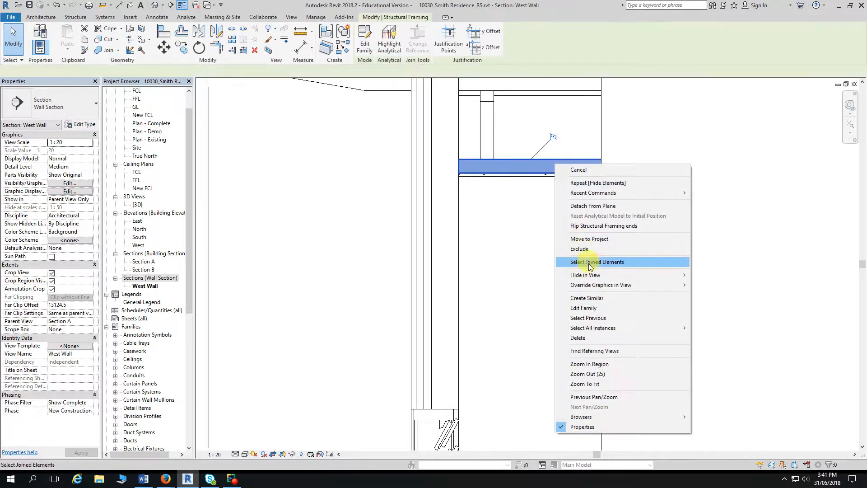
pyautogui.moveTo(585, 274)
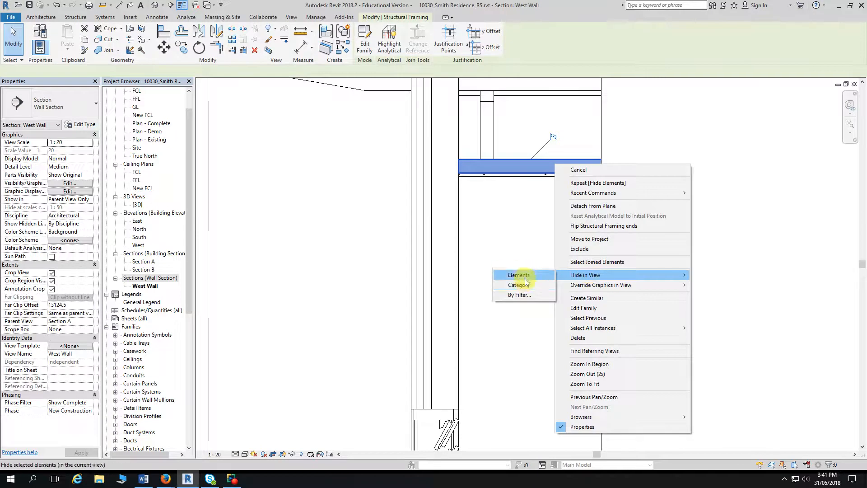
pyautogui.click(523, 276)
pyautogui.moveTo(659, 201); pyautogui.dragTo(657, 153, button='middle')
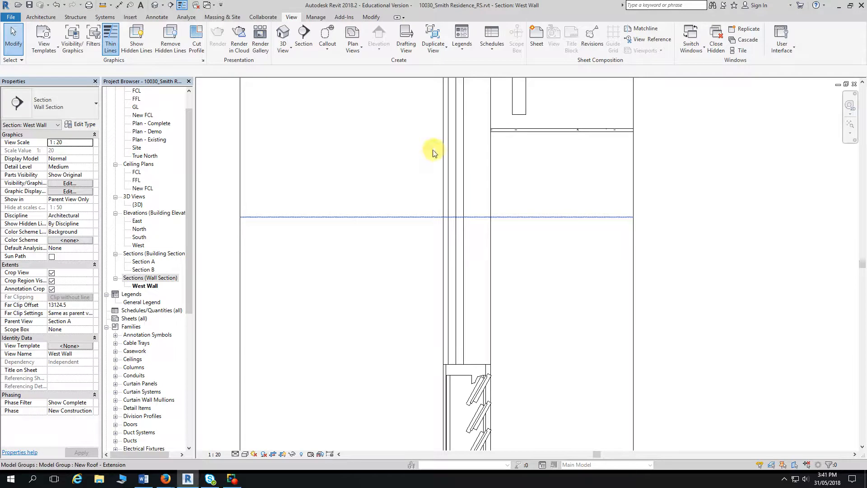
# Step: Reveal the hidden elements in the West Wall view, unhide the lowest 45x70mm batten and leave the reveal mode
pyautogui.click(300, 455)
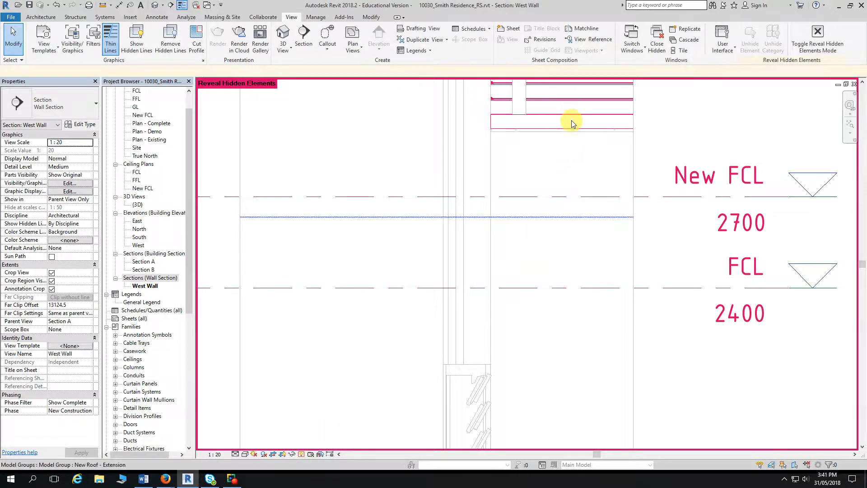
pyautogui.press('Tab')
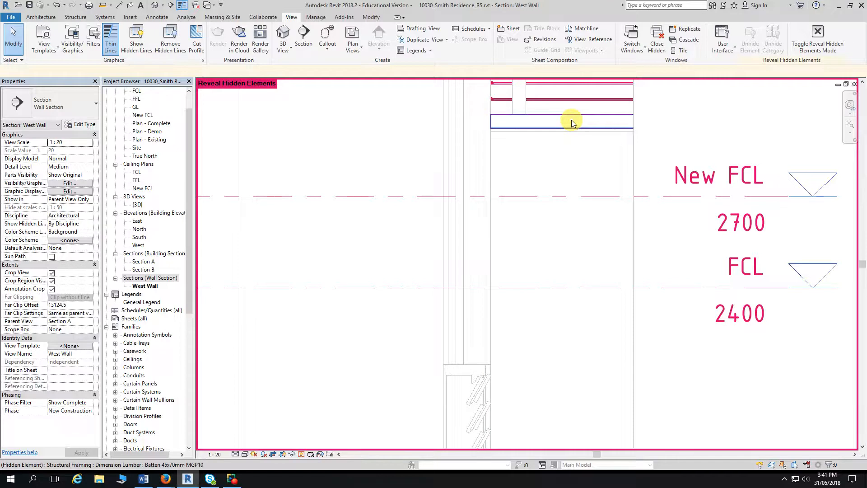
pyautogui.click(570, 120)
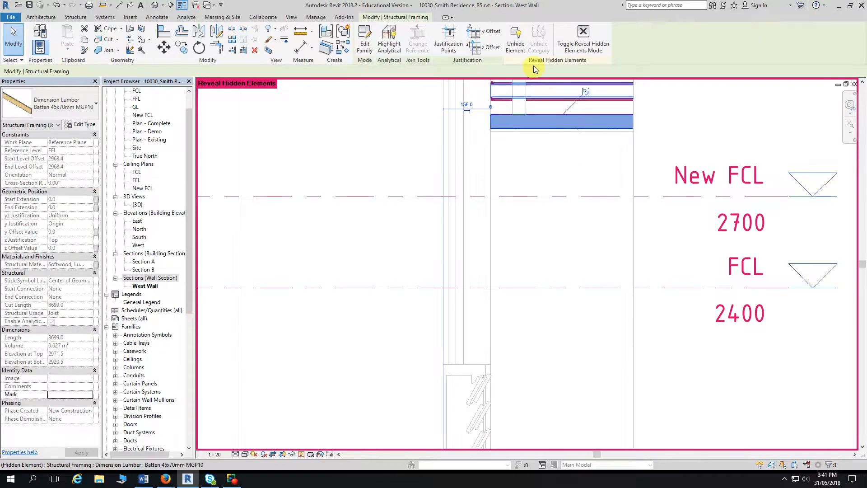
pyautogui.click(519, 50)
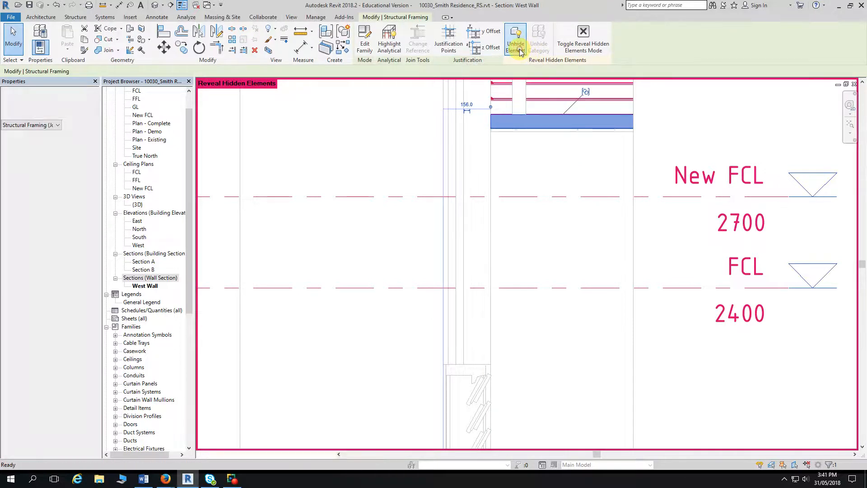
pyautogui.click(595, 47)
pyautogui.press('Escape')
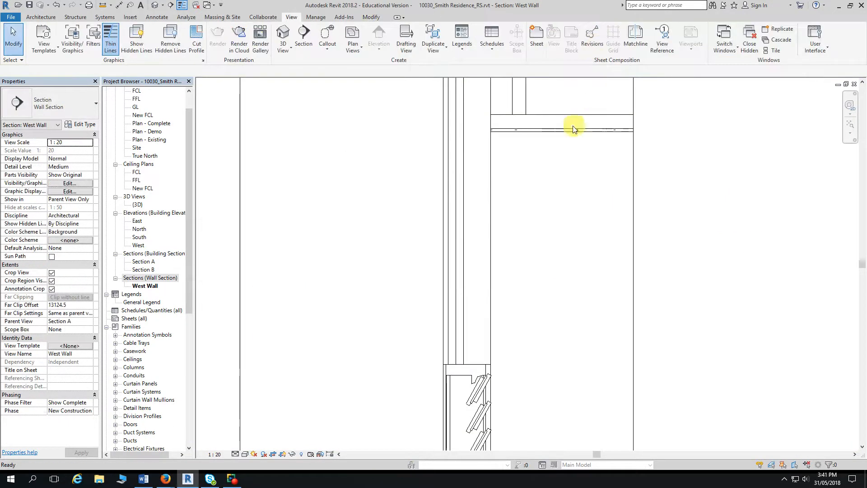
# Step: Turn off the annotation crop for the West Wall view
pyautogui.scroll(-2, 572, 129)
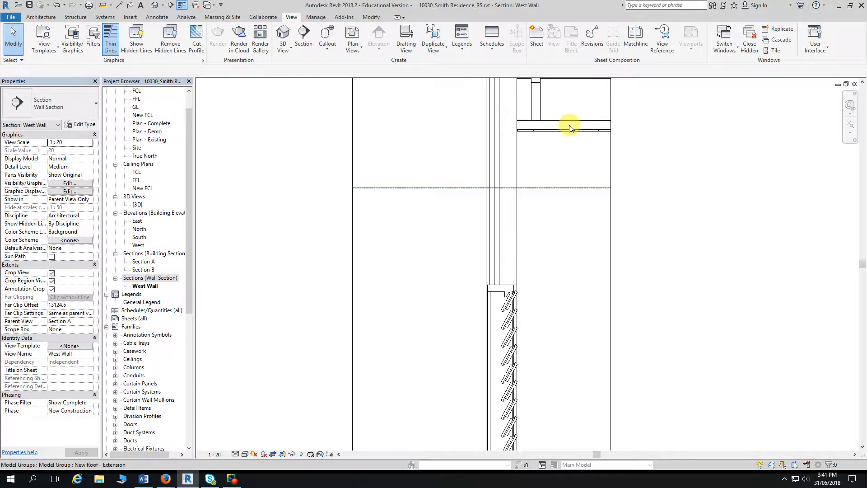
pyautogui.scroll(-2, 569, 127)
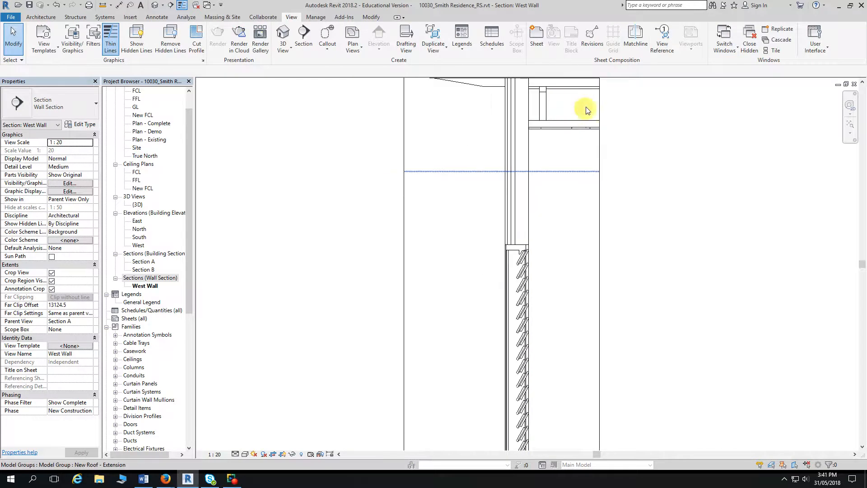
pyautogui.moveTo(296, 170); pyautogui.dragTo(291, 204, button='middle')
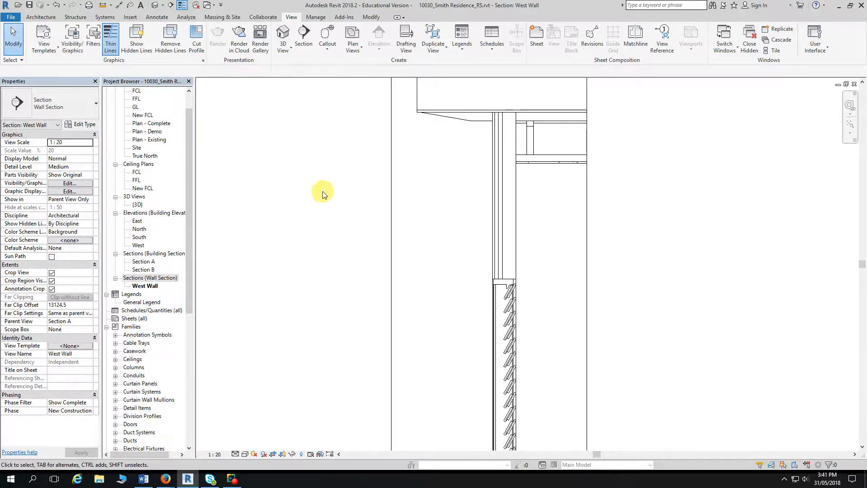
pyautogui.scroll(-4, 322, 195)
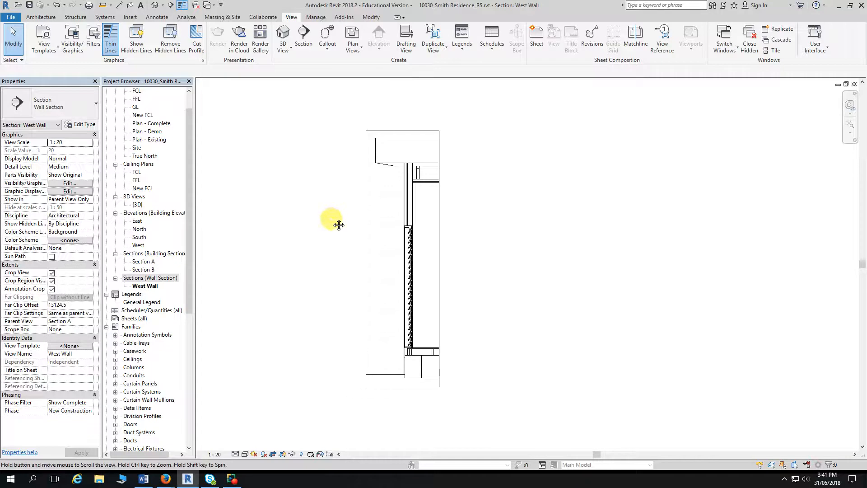
pyautogui.moveTo(338, 224); pyautogui.dragTo(417, 218, button='middle')
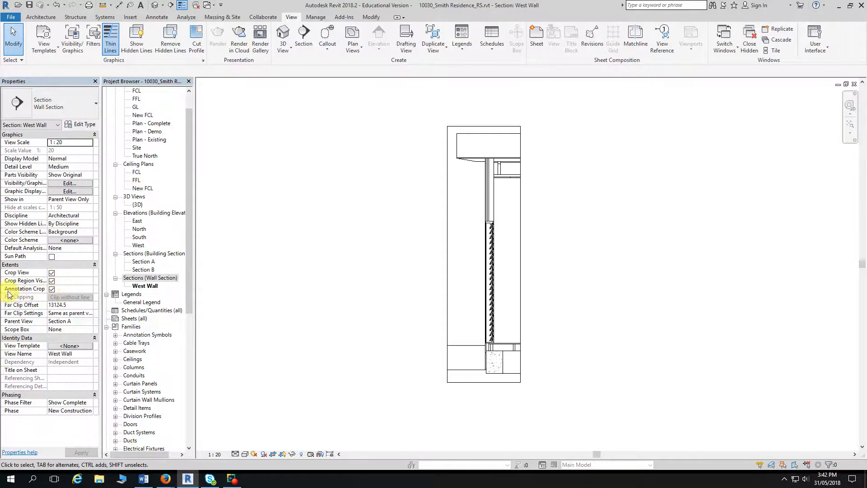
pyautogui.click(52, 289)
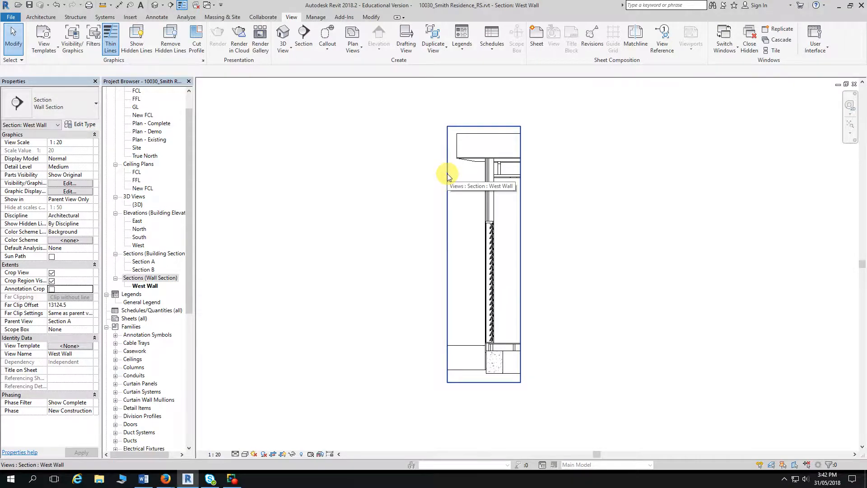
pyautogui.scroll(1, 416, 227)
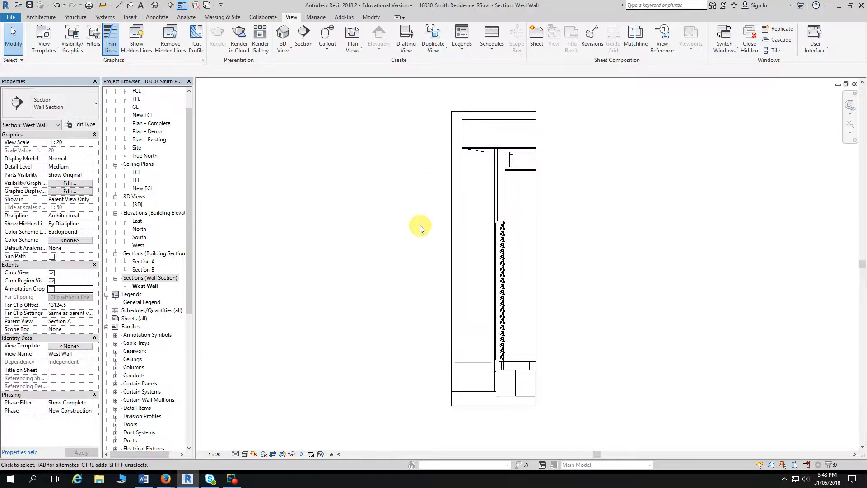
pyautogui.moveTo(426, 231); pyautogui.dragTo(400, 225, button='middle')
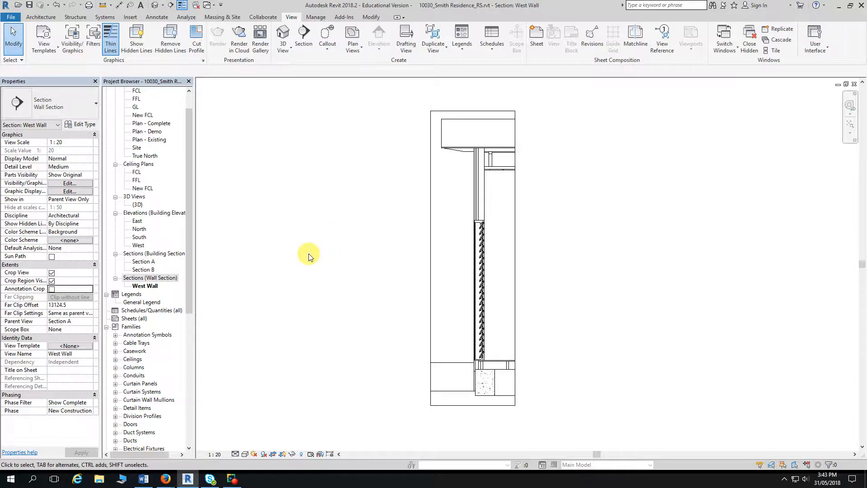
# Step: Open Section A, reveal its hidden elements, unhide the lowest 45x70mm batten below the roof and leave the reveal mode
pyautogui.doubleClick(149, 261)
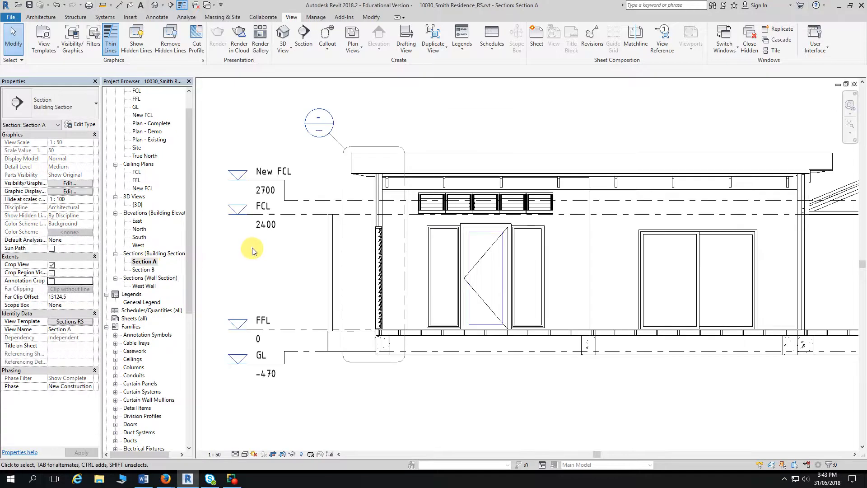
pyautogui.scroll(3, 339, 188)
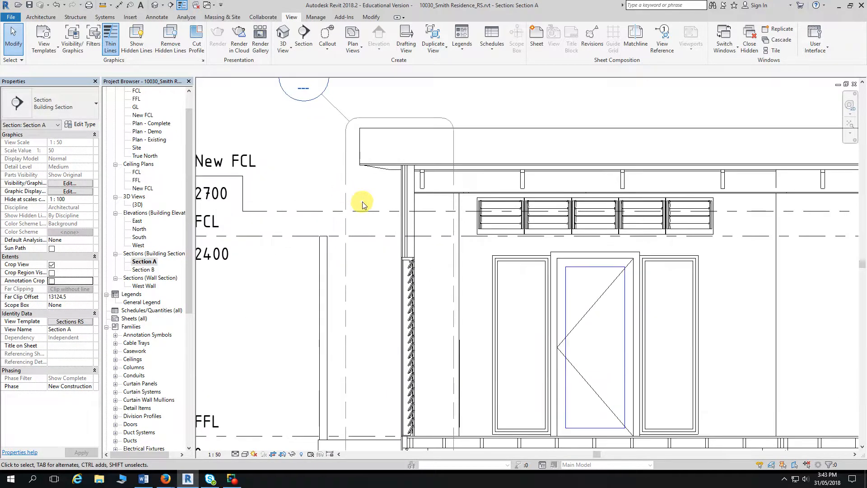
pyautogui.scroll(2, 362, 202)
pyautogui.moveTo(374, 207); pyautogui.dragTo(359, 181, button='middle')
pyautogui.scroll(1, 355, 179)
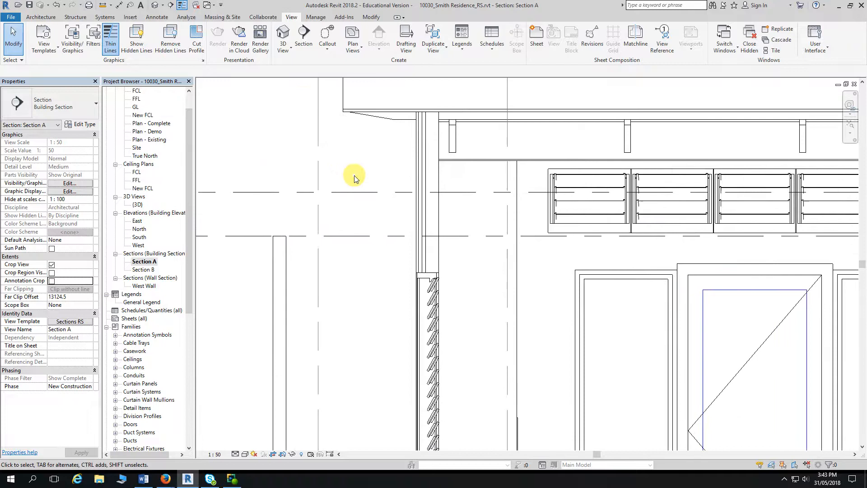
pyautogui.click(300, 455)
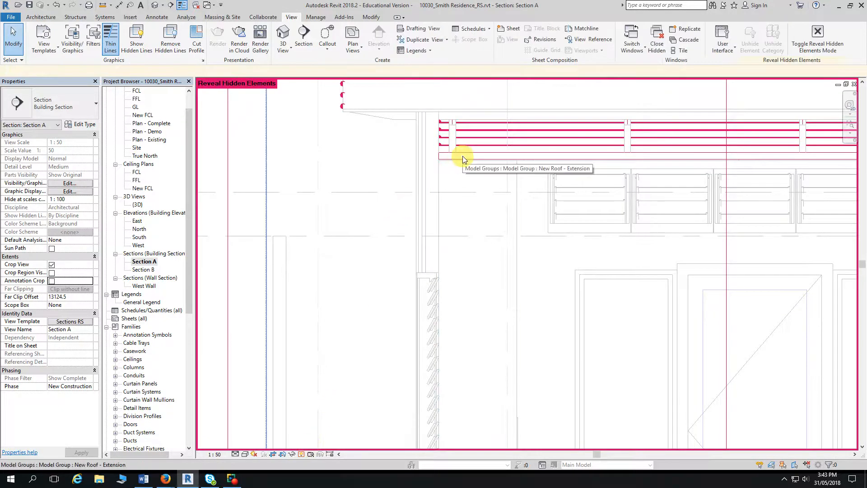
pyautogui.press('Tab')
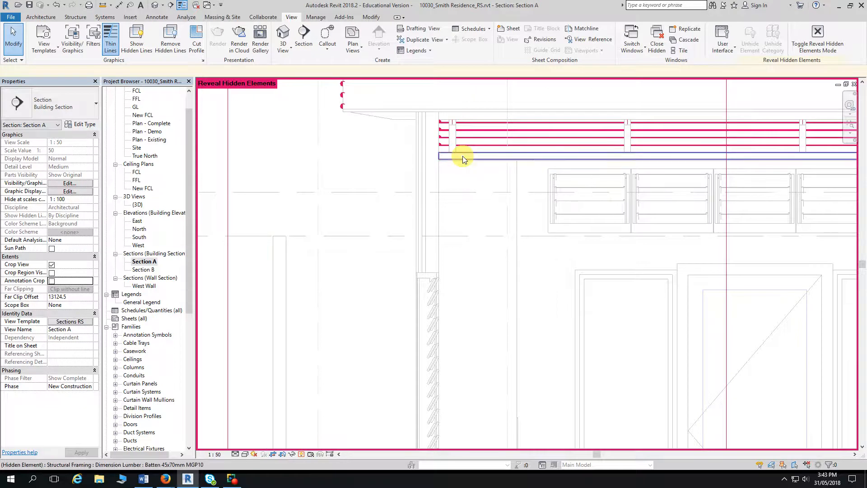
pyautogui.click(463, 155)
pyautogui.click(515, 43)
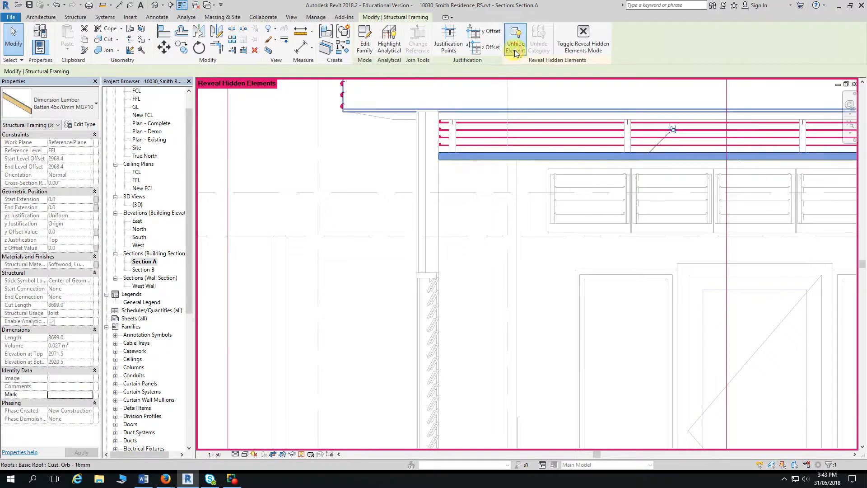
pyautogui.click(582, 50)
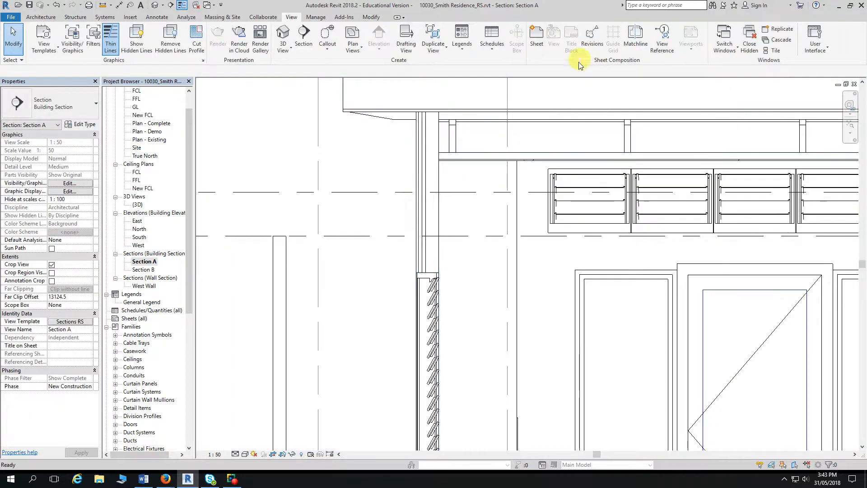
# Step: Look over the whole of Section A, including the roof framing and the callout around the west wall
pyautogui.scroll(-3, 294, 221)
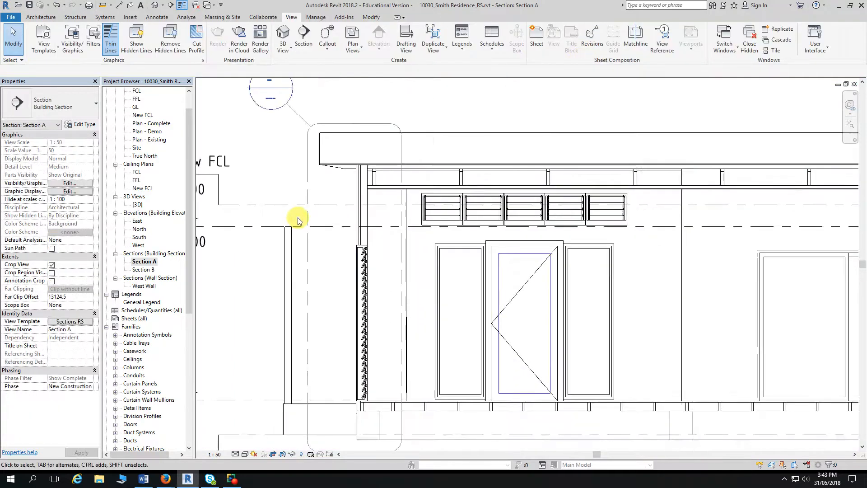
pyautogui.scroll(-4, 452, 408)
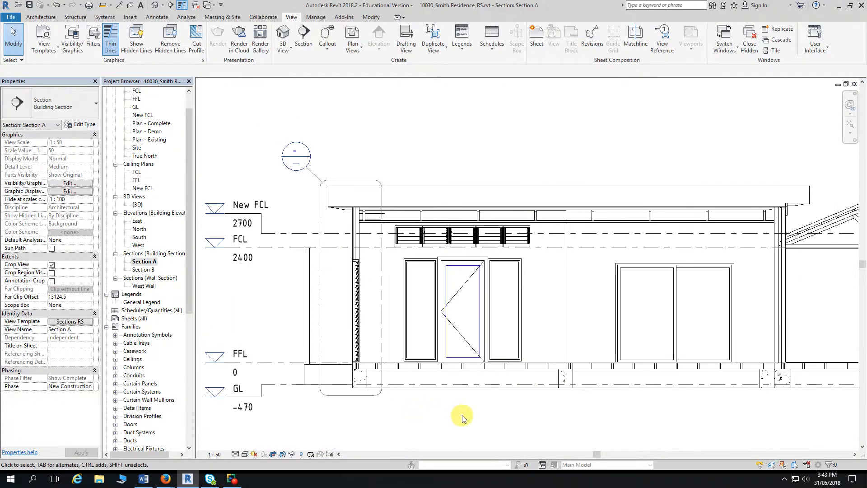
pyautogui.moveTo(459, 368); pyautogui.dragTo(474, 357, button='middle')
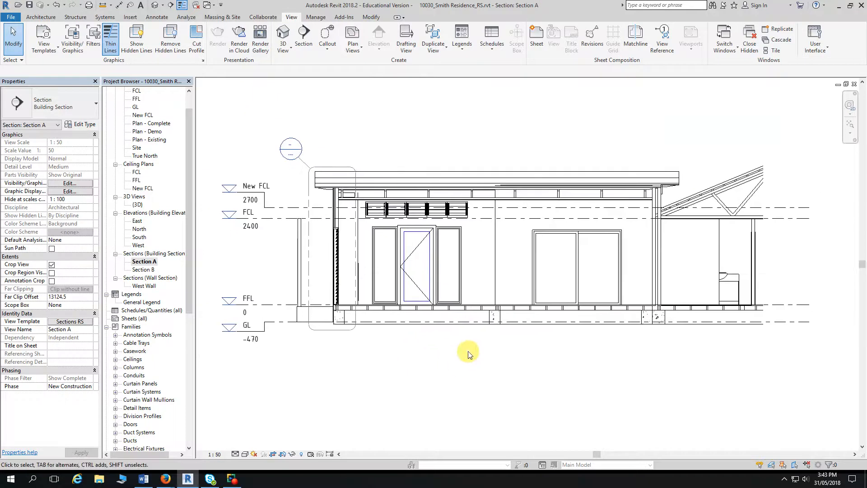
pyautogui.scroll(2, 270, 183)
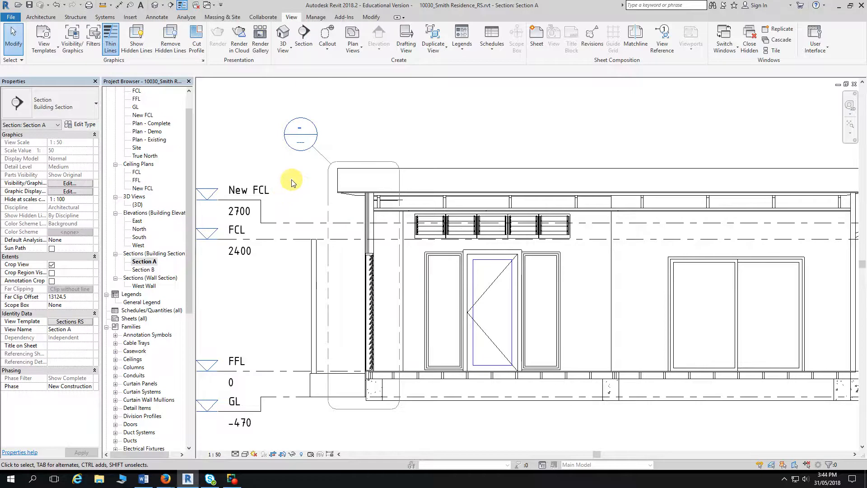
pyautogui.scroll(-1, 467, 387)
pyautogui.scroll(1, 468, 390)
pyautogui.scroll(-2, 478, 412)
pyautogui.moveTo(499, 424); pyautogui.dragTo(413, 299, button='middle')
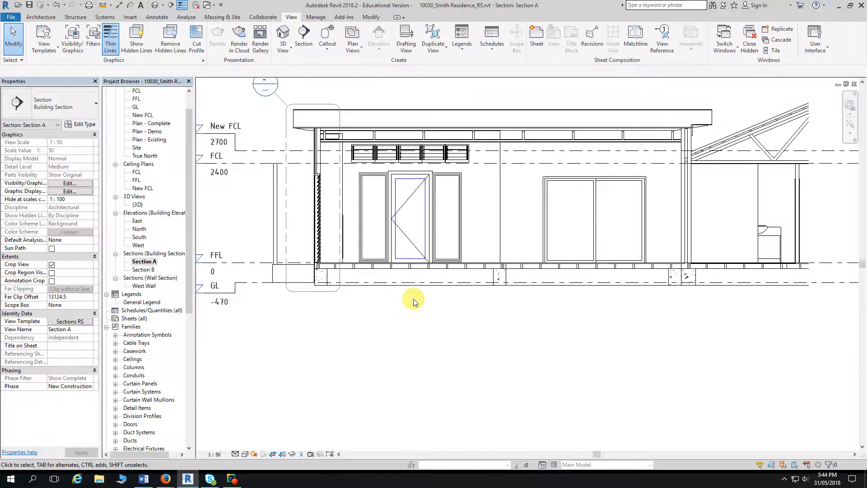
pyautogui.moveTo(413, 299); pyautogui.dragTo(403, 315, button='middle')
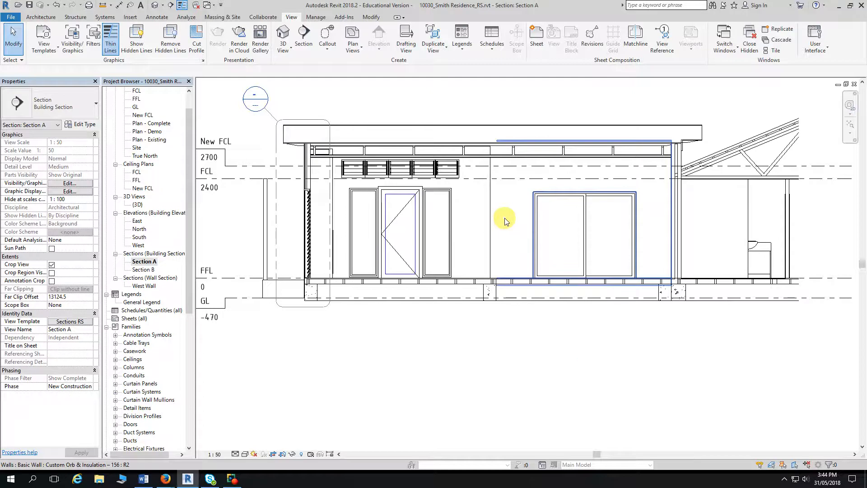
# Step: Place Room Tag With Area tags in Section A for the Lounge/Dining, Kitchen and Bath rooms, lined up at about the same height
pyautogui.click(45, 18)
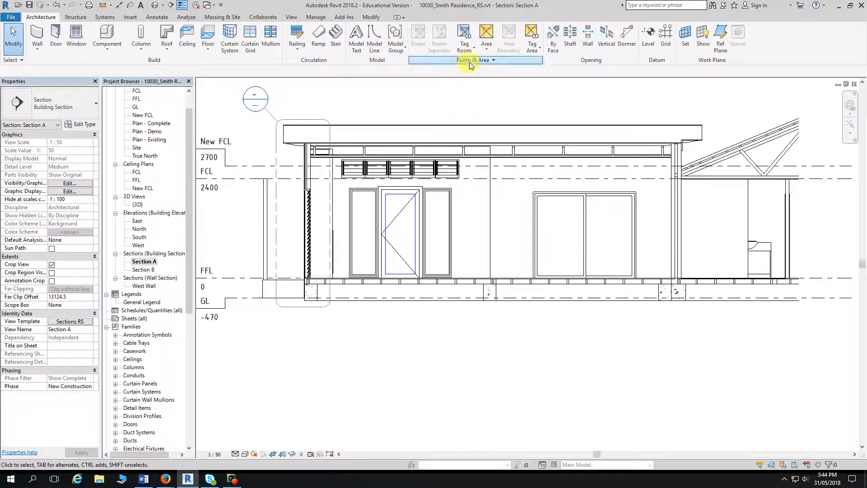
pyautogui.click(466, 35)
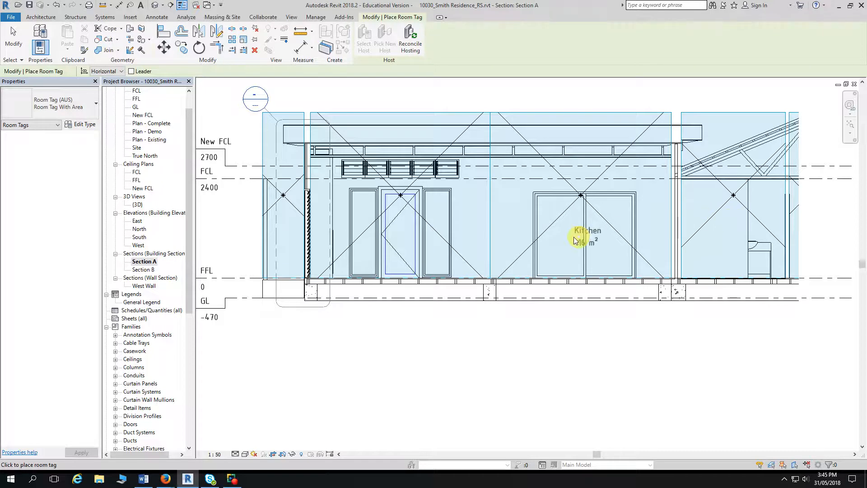
pyautogui.click(398, 231)
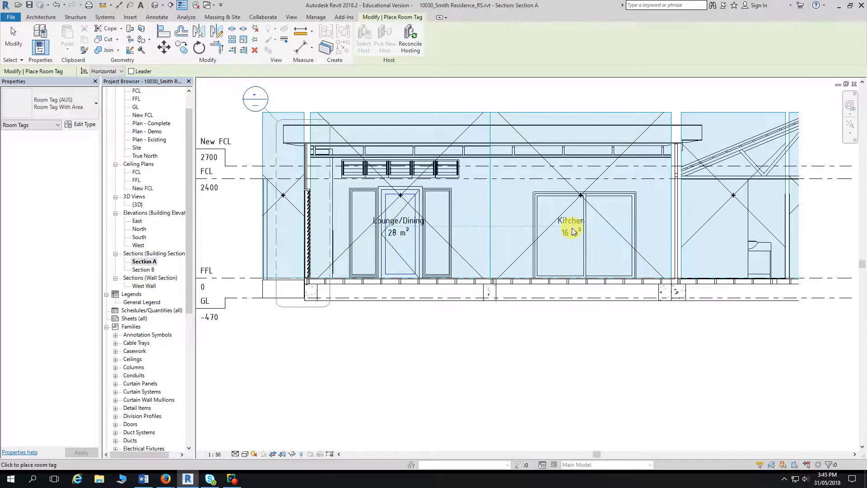
pyautogui.click(568, 227)
pyautogui.click(730, 226)
pyautogui.click(7, 49)
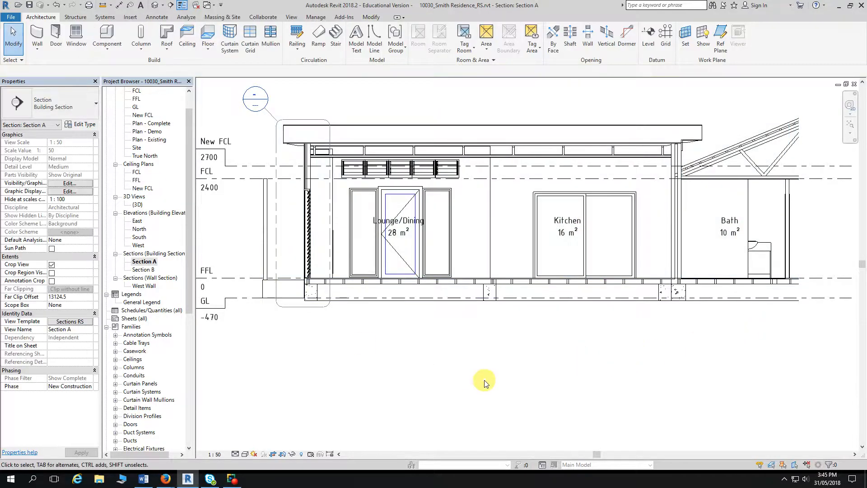
# Step: Open the Section B view
pyautogui.scroll(-1, 524, 384)
pyautogui.moveTo(523, 384); pyautogui.dragTo(501, 345, button='middle')
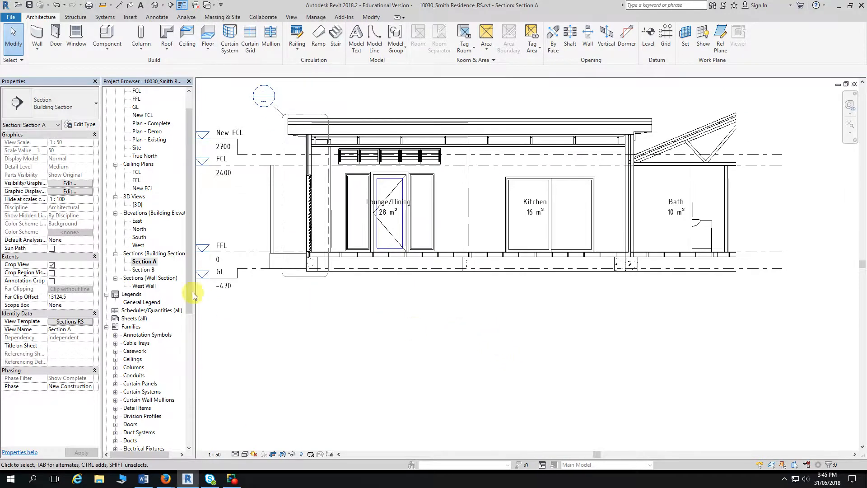
pyautogui.doubleClick(143, 269)
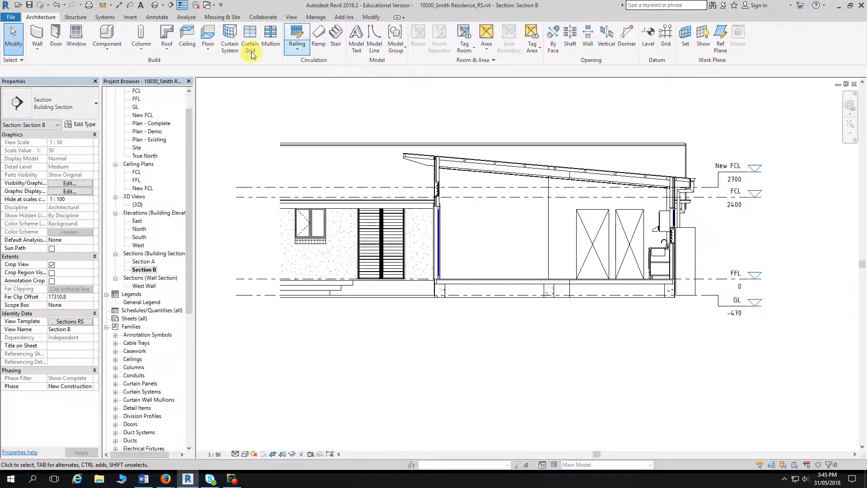
# Step: Place Room Tag With Area tags for the Lounge/Dining and Kitchen rooms in Section B, lined up at about the same height
pyautogui.click(462, 39)
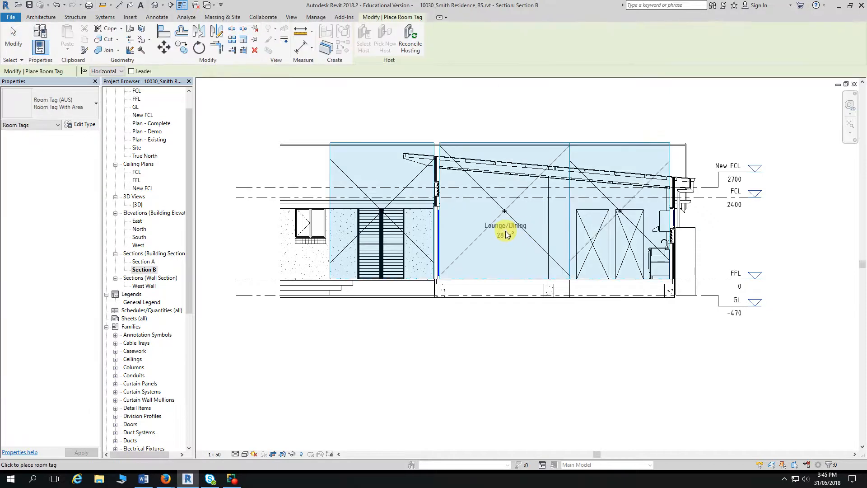
pyautogui.click(506, 236)
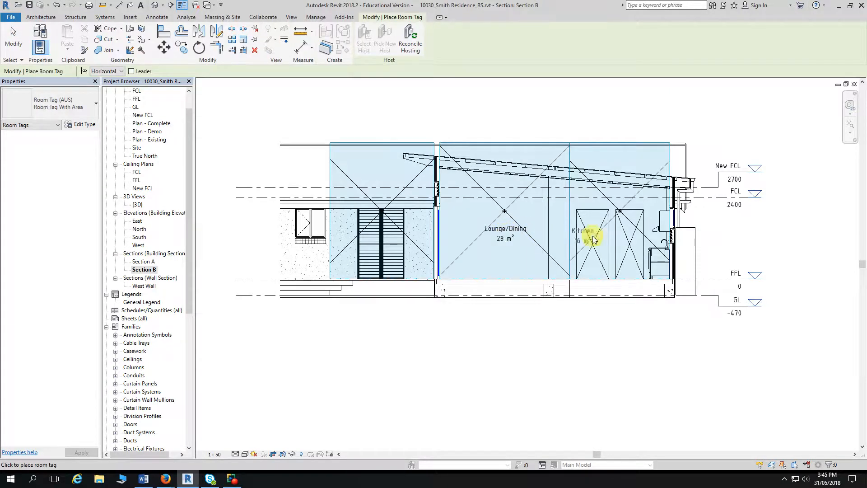
pyautogui.click(630, 239)
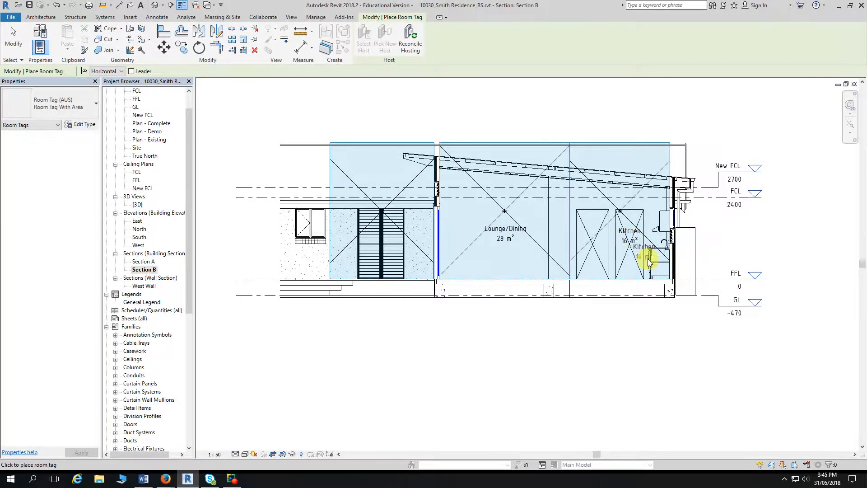
pyautogui.press('Escape')
pyautogui.press('Escape')
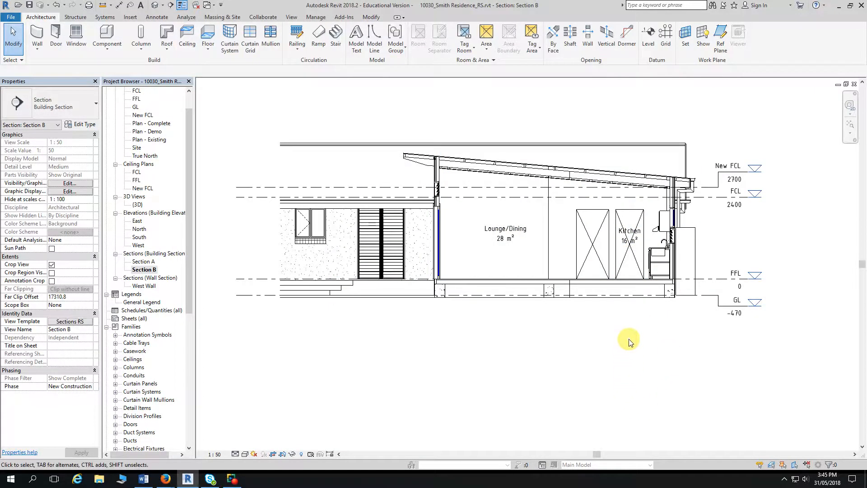
pyautogui.scroll(1, 630, 341)
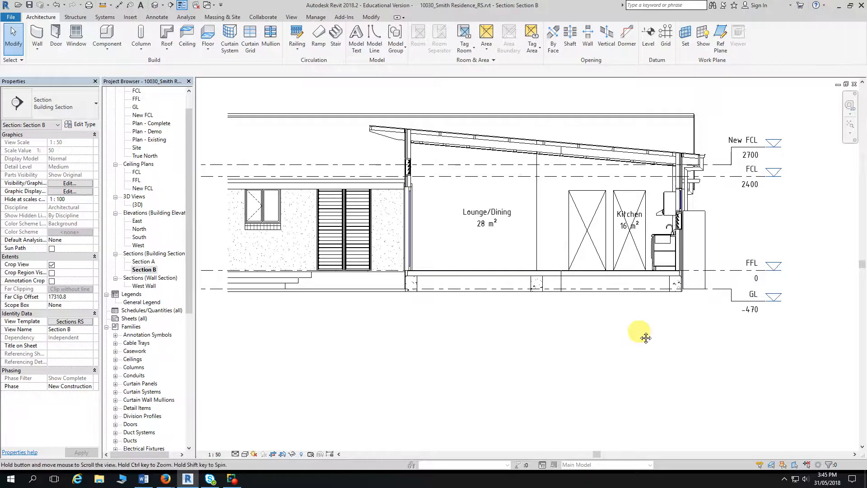
pyautogui.moveTo(639, 333); pyautogui.dragTo(638, 342, button='middle')
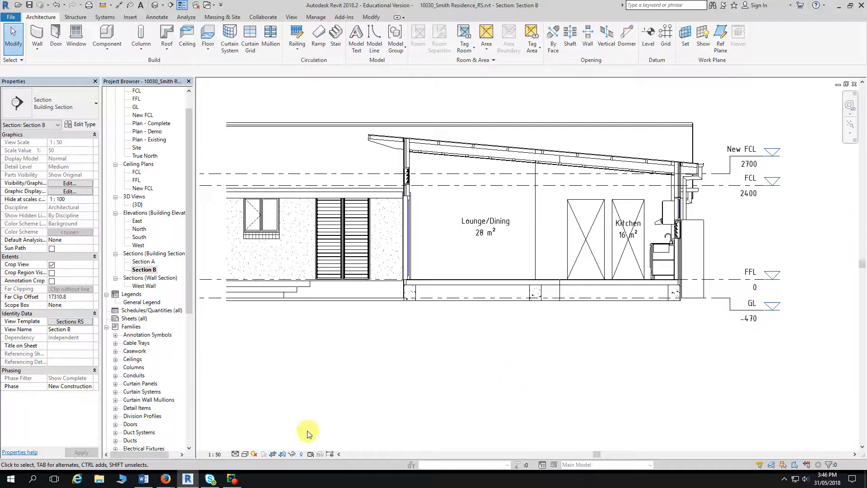
pyautogui.moveTo(307, 403); pyautogui.dragTo(357, 409, button='middle')
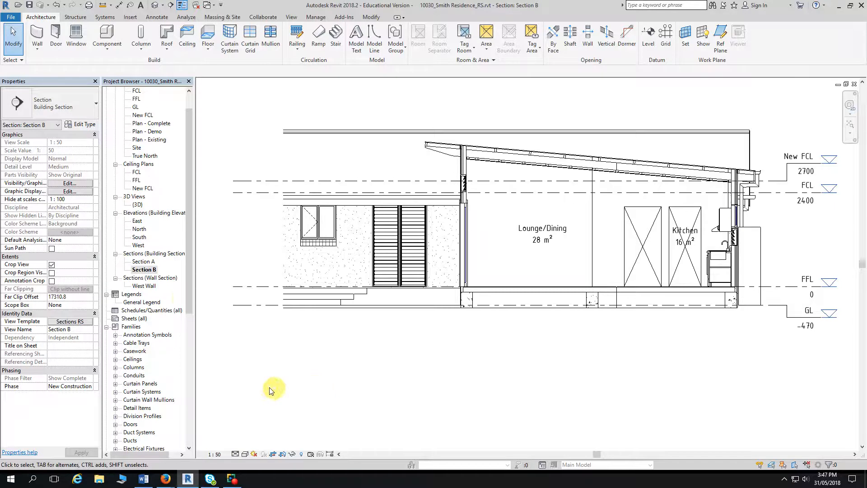
# Step: Open the South elevation view
pyautogui.doubleClick(139, 237)
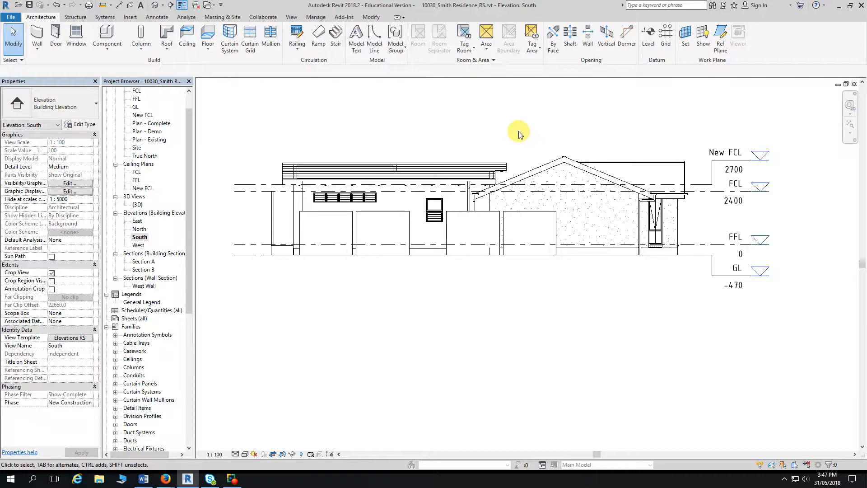
pyautogui.scroll(4, 479, 135)
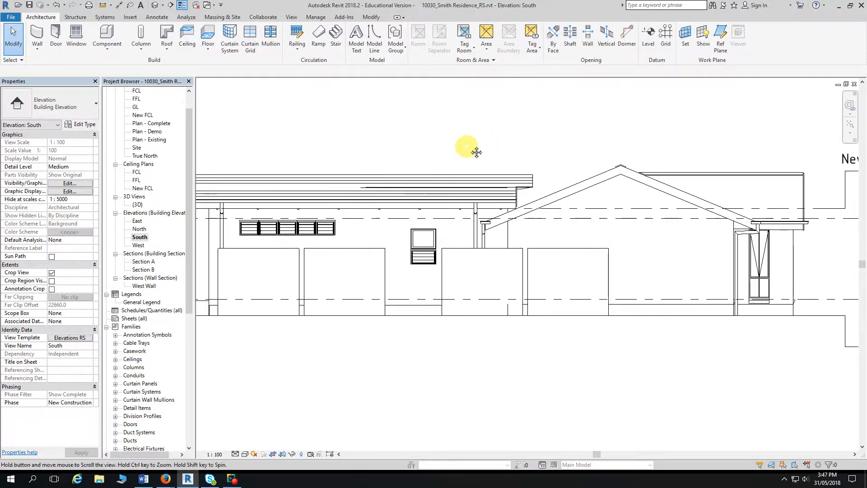
pyautogui.moveTo(506, 136); pyautogui.dragTo(542, 123, button='middle')
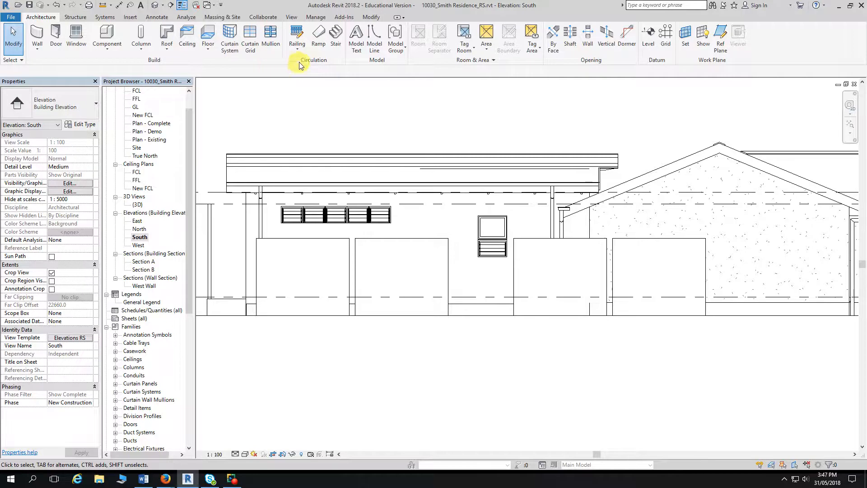
# Step: Start a Standard 2.0mm text note with a two-segment leader pointing down at the flat-edged roof's top edge near the gable
pyautogui.click(165, 22)
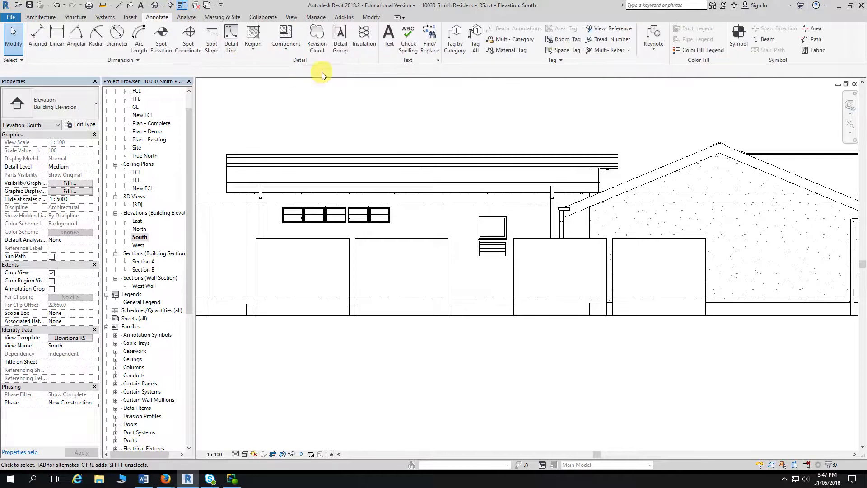
pyautogui.click(387, 40)
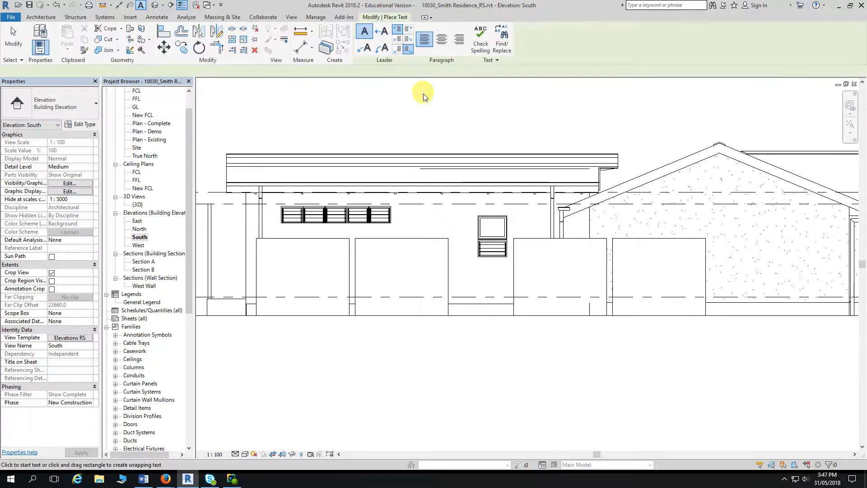
pyautogui.click(365, 46)
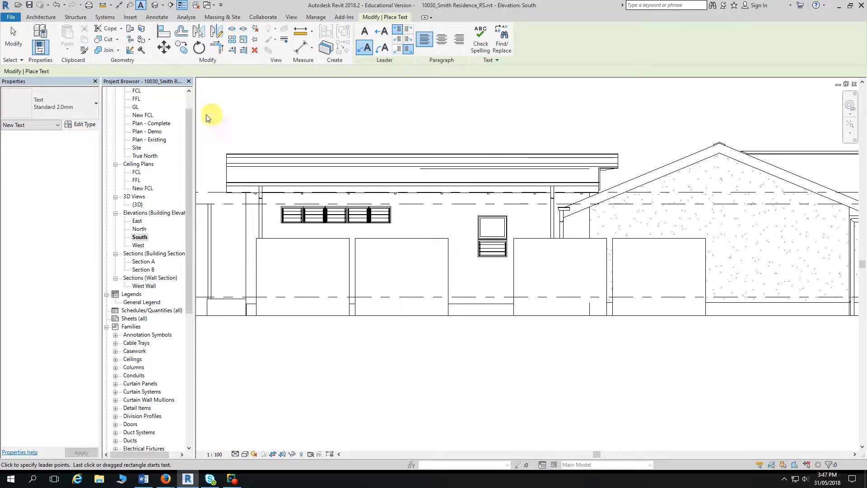
pyautogui.click(563, 154)
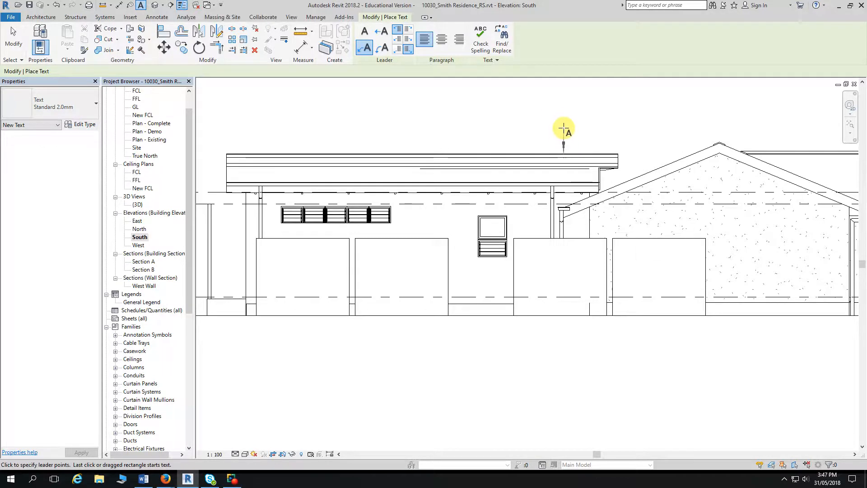
pyautogui.click(564, 129)
pyautogui.click(542, 131)
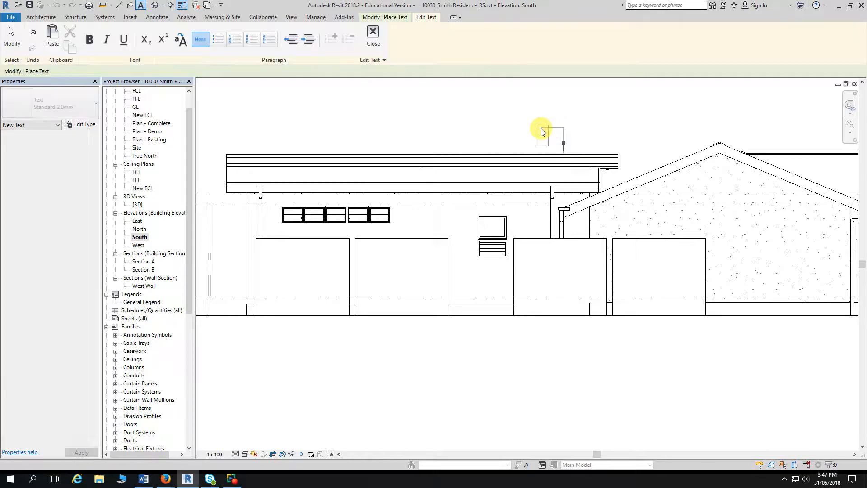
# Step: Enter "bluescope colorbond cladding 'windspray' on 5 pitch" as the roof note's text and finish the note
pyautogui.write('Fluescope')
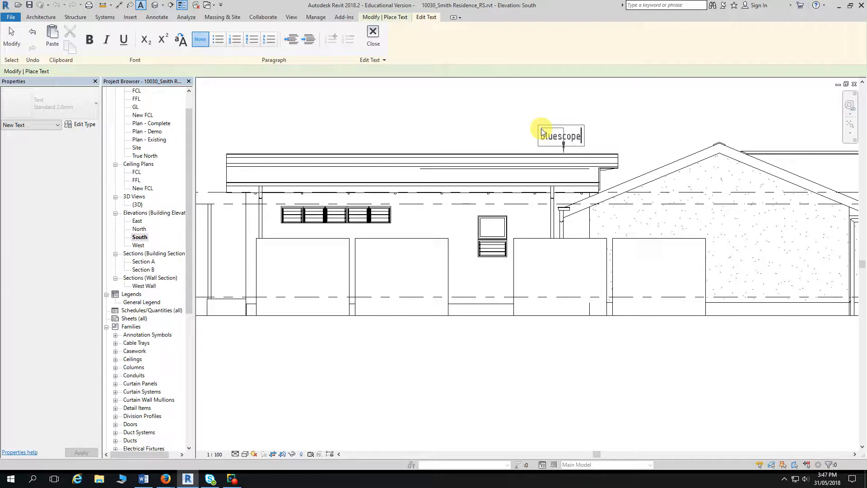
pyautogui.write(' color')
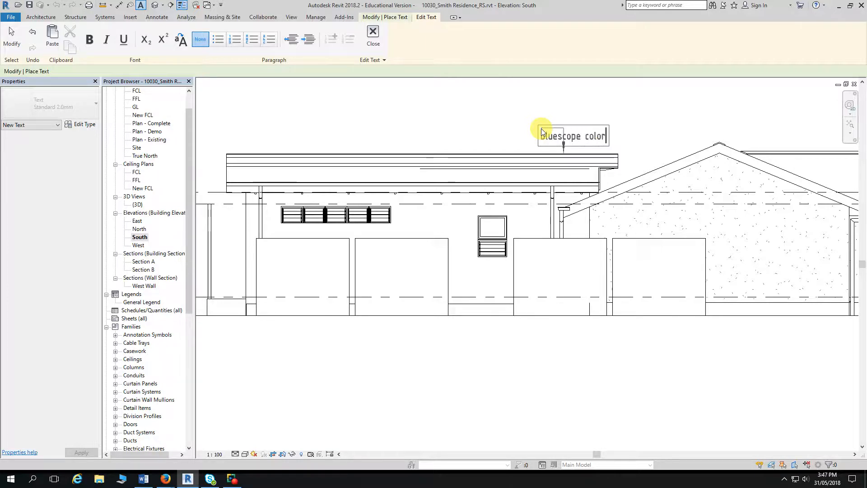
pyautogui.write('bond')
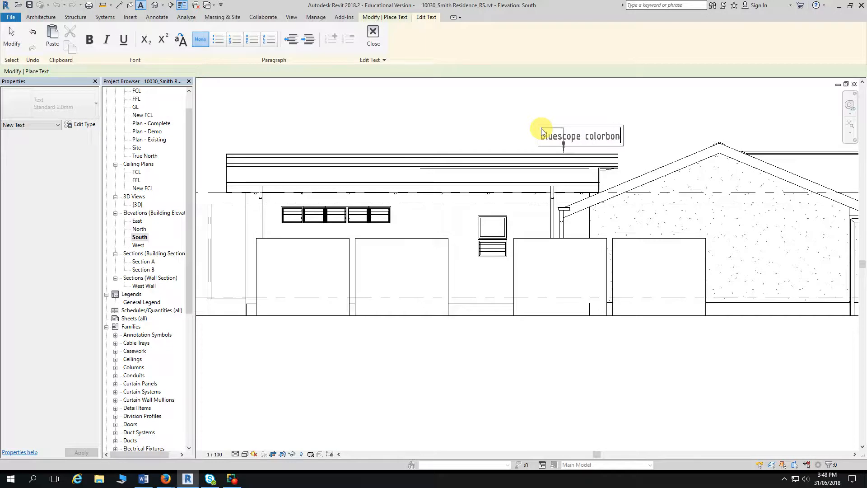
pyautogui.write(' cl')
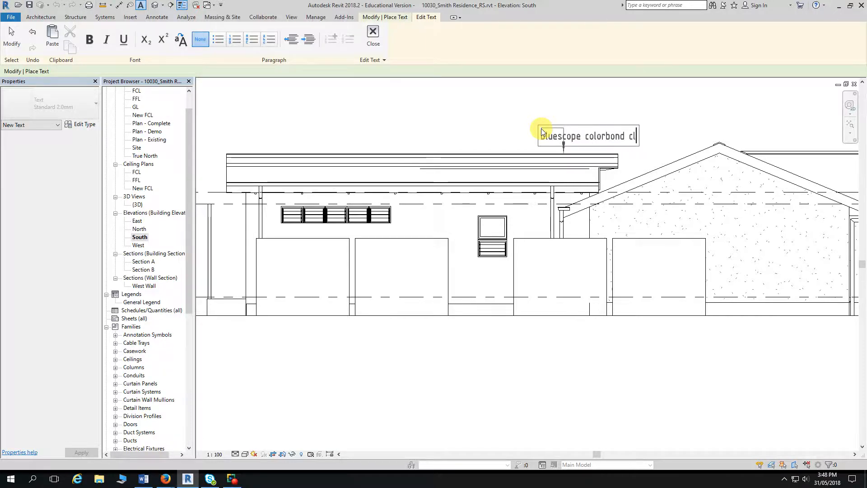
pyautogui.write('adding ')
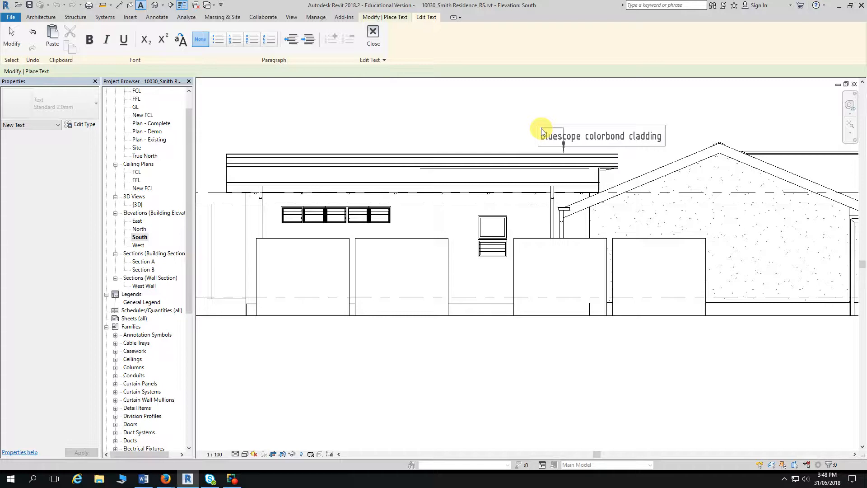
pyautogui.write("'windsp")
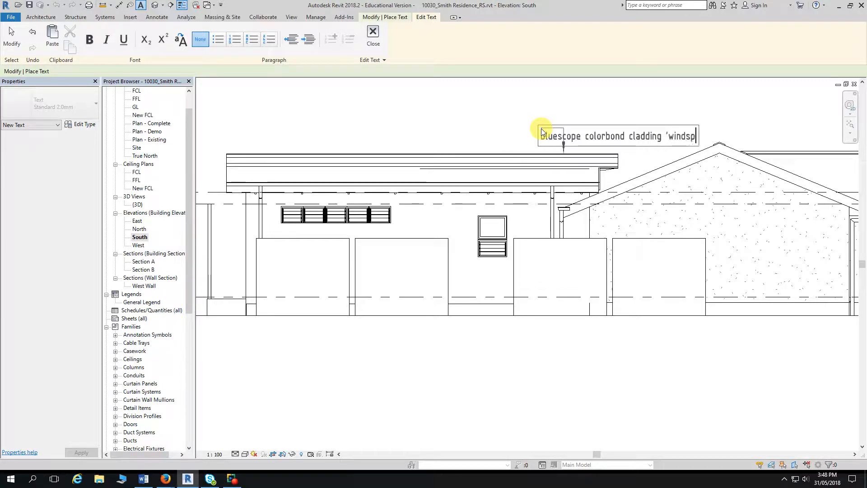
pyautogui.write('ray')
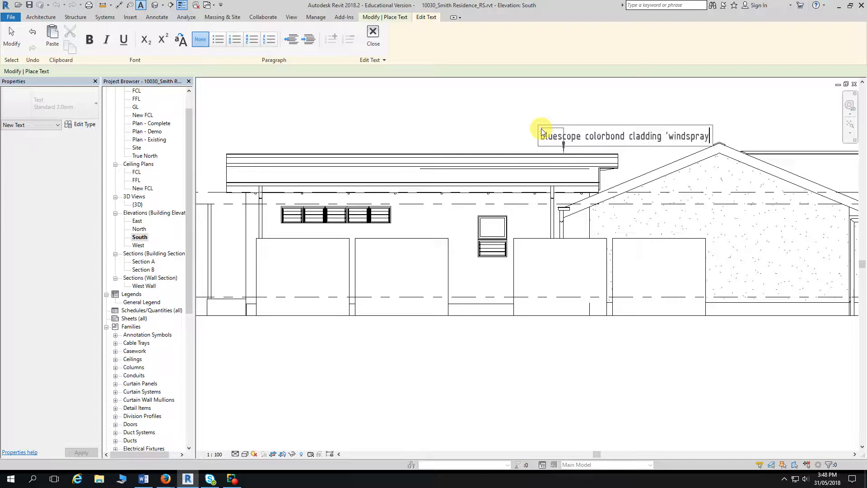
pyautogui.write("' on ")
pyautogui.write('5')
pyautogui.write(' pit')
pyautogui.write('ch')
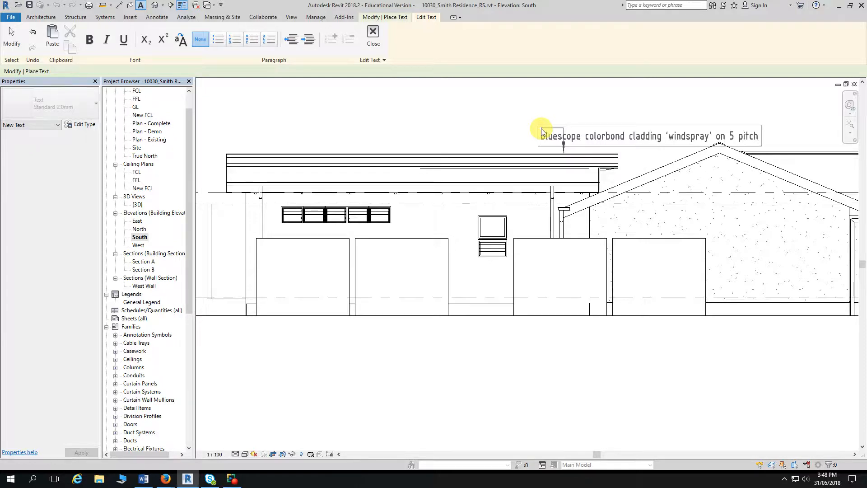
pyautogui.click(373, 36)
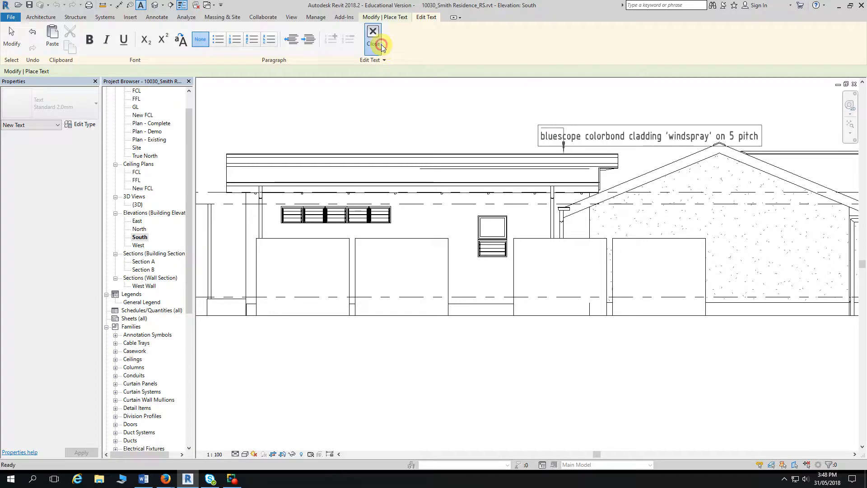
pyautogui.press('Escape')
# Step: Narrow the roof cladding note so its text wraps onto two lines, with the second line level with the leader
pyautogui.click(325, 127)
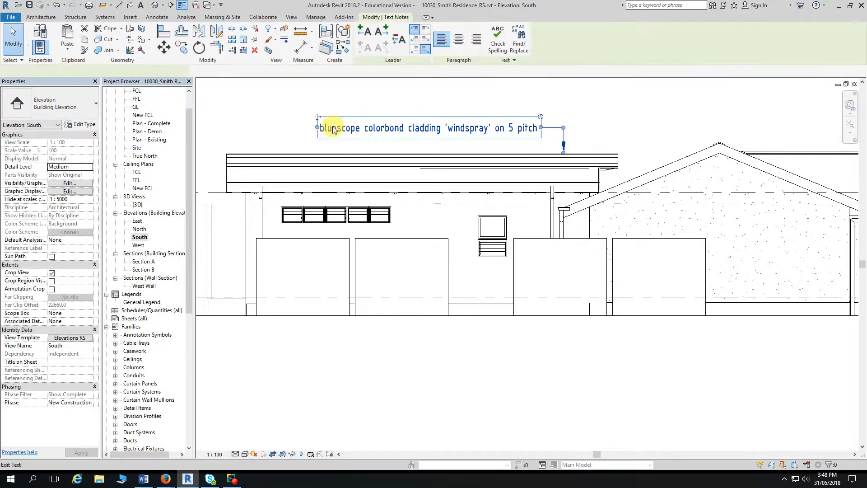
pyautogui.moveTo(318, 128)
pyautogui.mouseDown()
pyautogui.moveTo(402, 128)
pyautogui.moveTo(406, 103)
pyautogui.mouseUp()
pyautogui.click(369, 102)
pyautogui.click(445, 140)
pyautogui.click(533, 113)
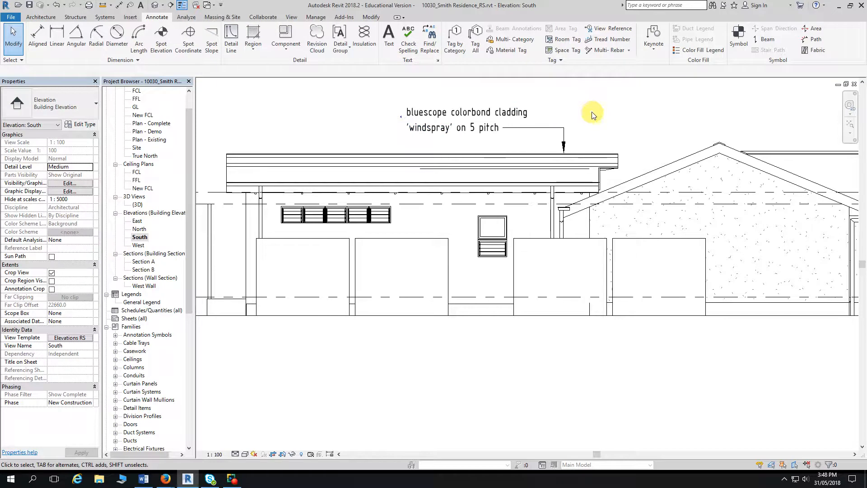
# Step: Right-align the text of the roof cladding note
pyautogui.click(489, 121)
pyautogui.scroll(2, 587, 120)
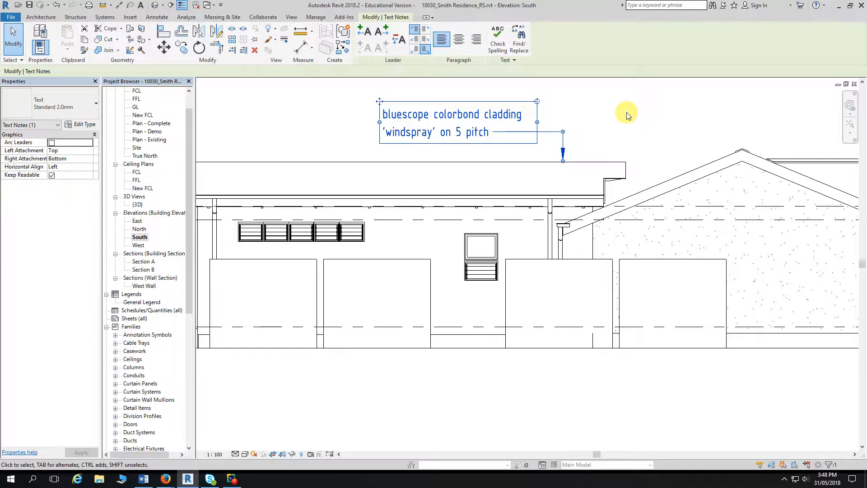
pyautogui.click(477, 45)
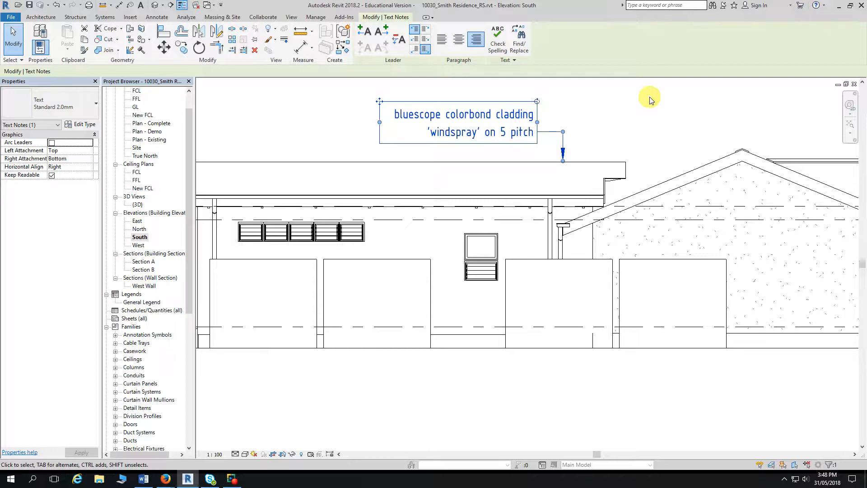
pyautogui.click(607, 117)
# Step: Insert a degree sign after the 5 in the roof cladding note so it reads "on 5° pitch"
pyautogui.scroll(3, 445, 160)
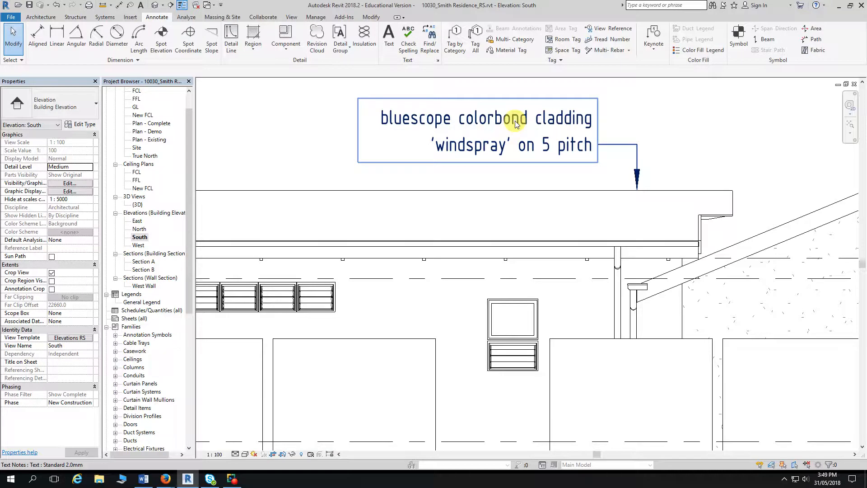
pyautogui.click(502, 120)
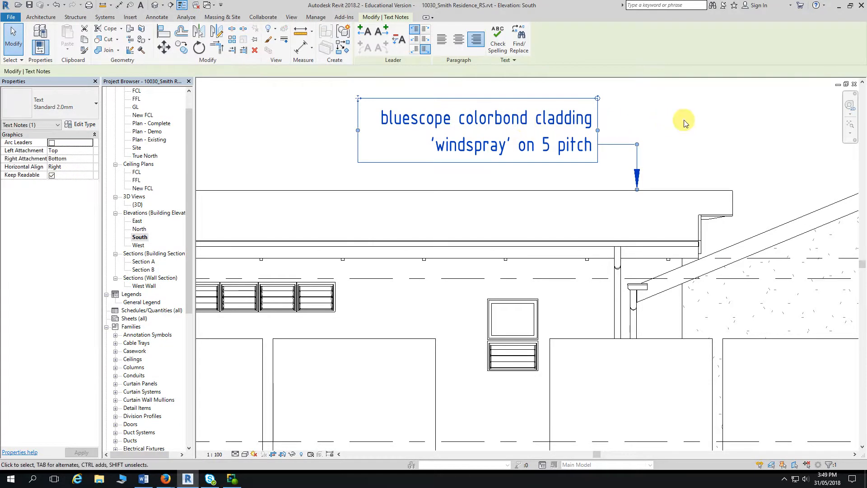
pyautogui.doubleClick(517, 121)
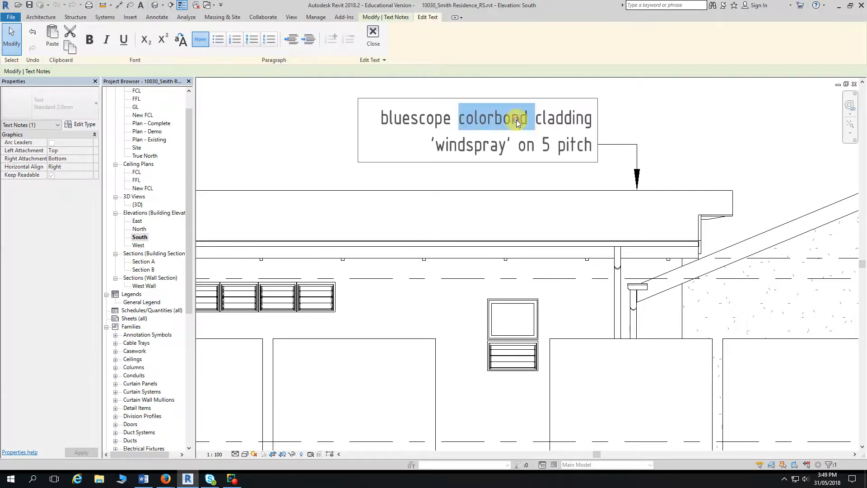
pyautogui.click(552, 146)
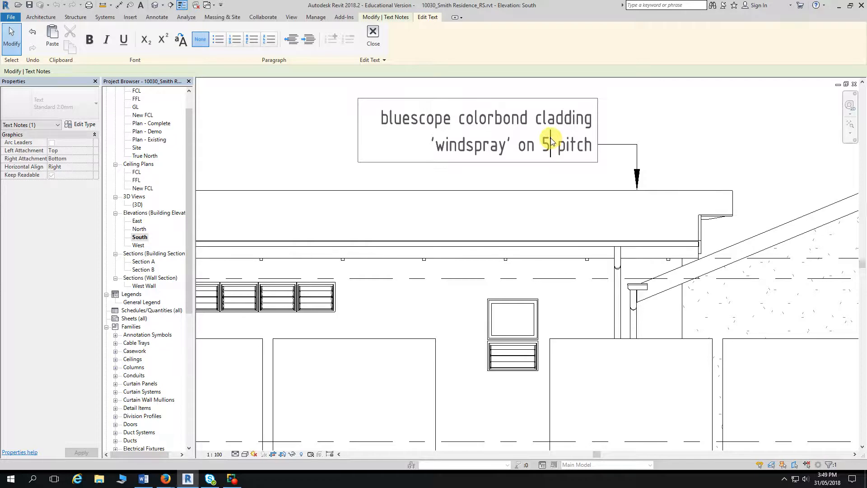
pyautogui.rightClick(551, 141)
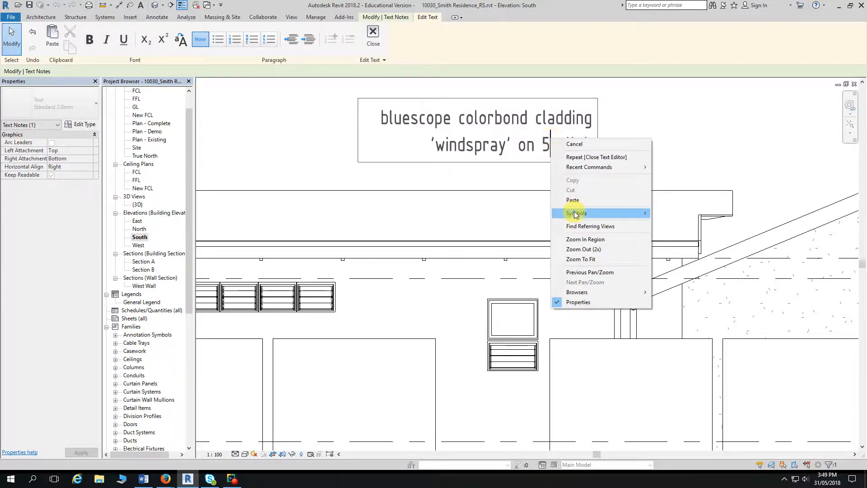
pyautogui.moveTo(576, 214)
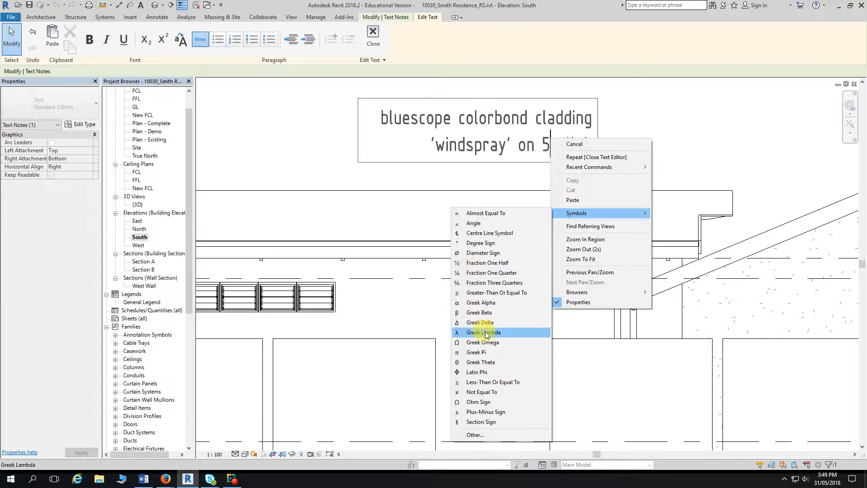
pyautogui.click(503, 245)
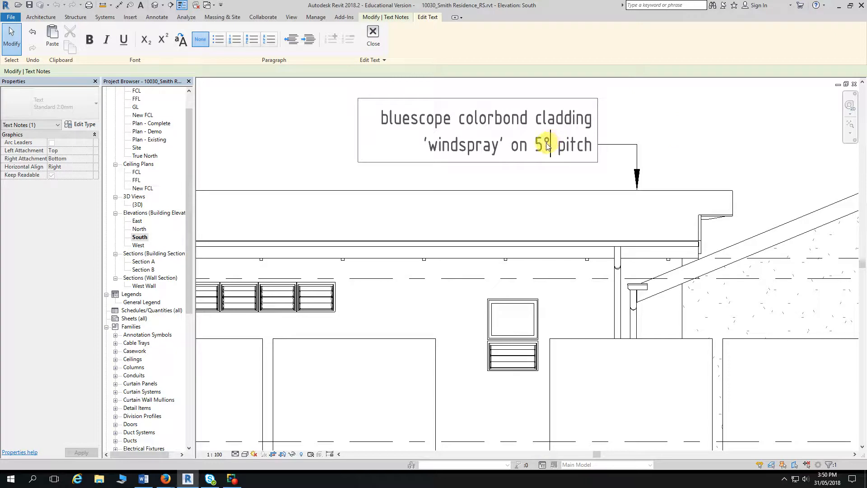
# Step: Switch to the A105 Elevations PDF in Firefox and examine the notes on the elevations, down to the West elevation's louvre window note
pyautogui.moveTo(545, 142); pyautogui.dragTo(547, 142)
pyautogui.moveTo(166, 479)
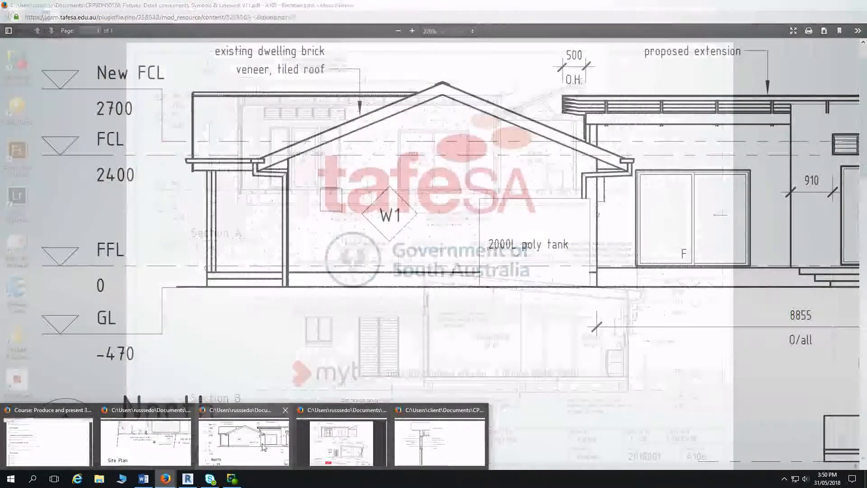
pyautogui.click(265, 447)
pyautogui.scroll(-2, 426, 329)
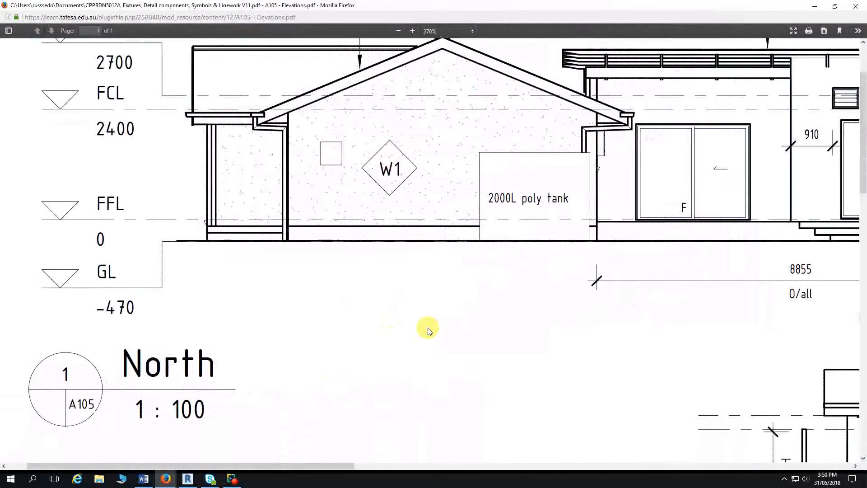
pyautogui.scroll(-8, 430, 322)
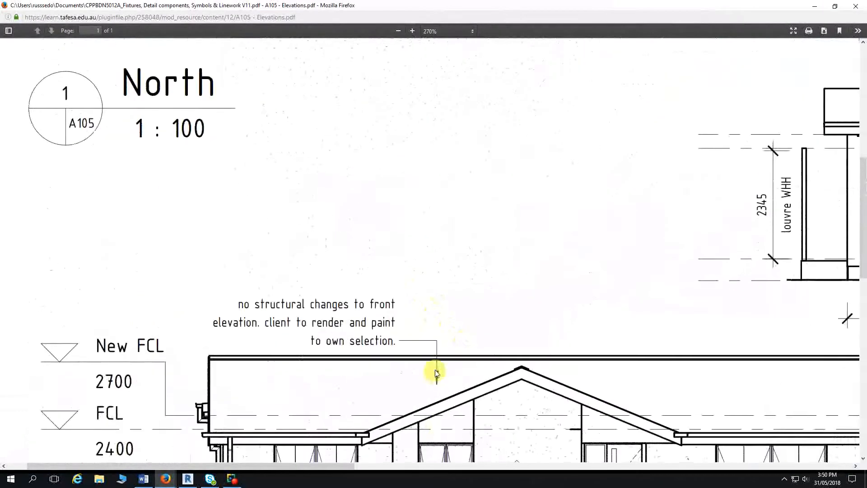
pyautogui.scroll(-3, 436, 366)
pyautogui.scroll(4, 537, 334)
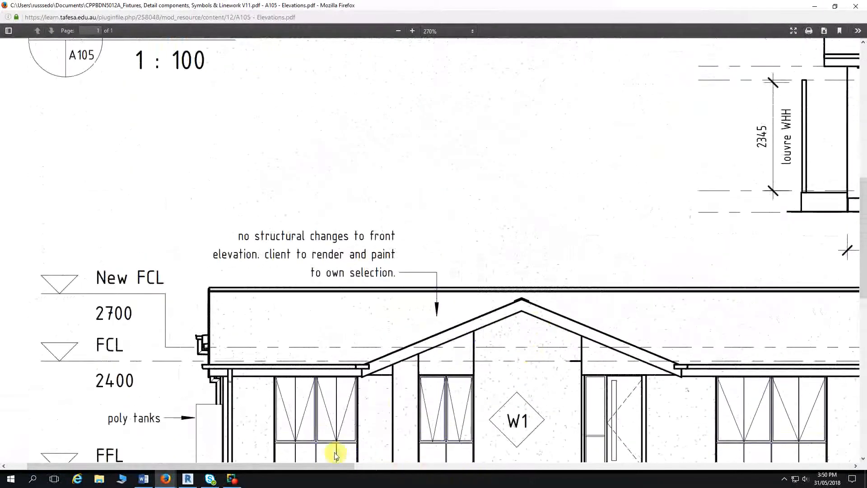
pyautogui.moveTo(328, 468); pyautogui.dragTo(677, 465)
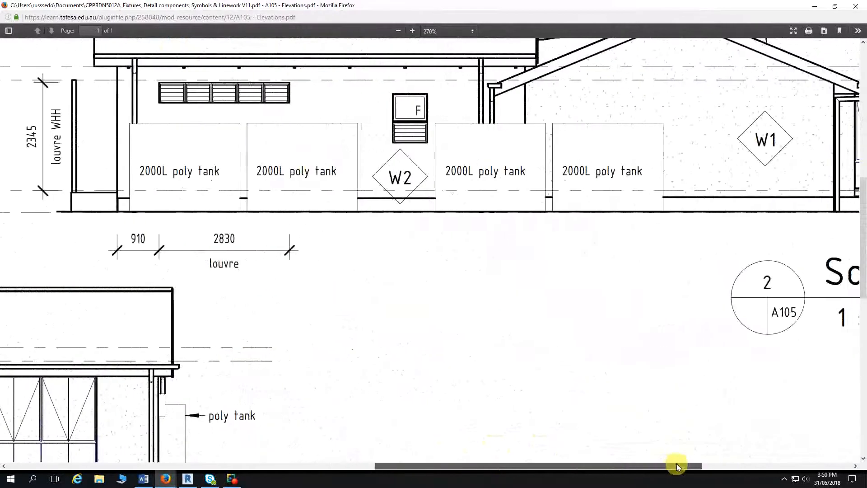
pyautogui.keyDown('ctrl'); pyautogui.scroll(-7, 682, 382); pyautogui.keyUp('ctrl')
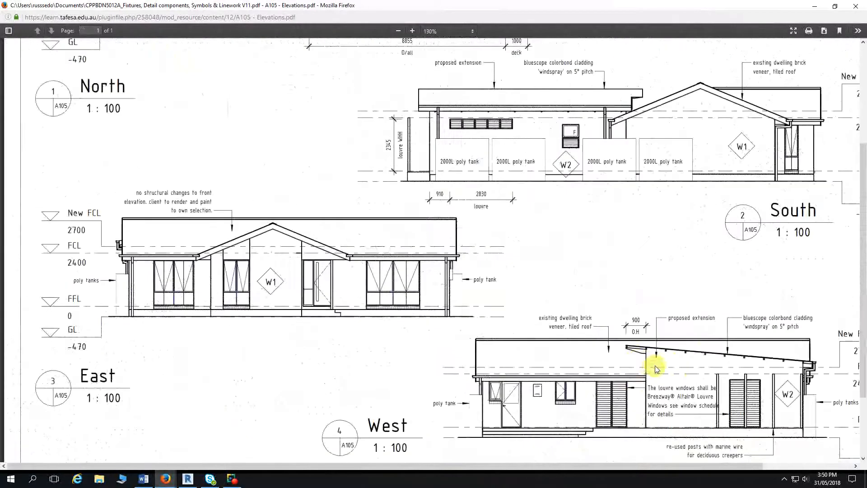
pyautogui.keyDown('ctrl'); pyautogui.scroll(4, 667, 364); pyautogui.keyUp('ctrl')
pyautogui.keyDown('ctrl'); pyautogui.scroll(6, 735, 368); pyautogui.keyUp('ctrl')
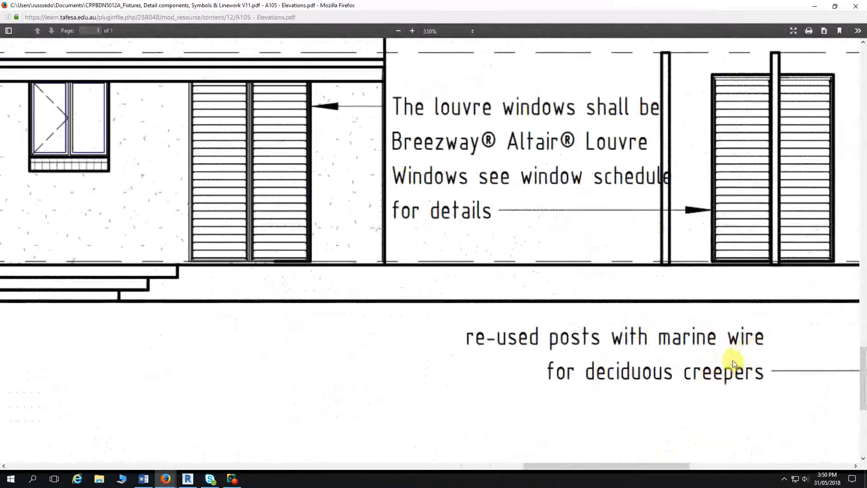
# Step: Highlight the ® symbol after Breezway, and the whole louvre window note, on the West elevation
pyautogui.moveTo(479, 141); pyautogui.dragTo(491, 139)
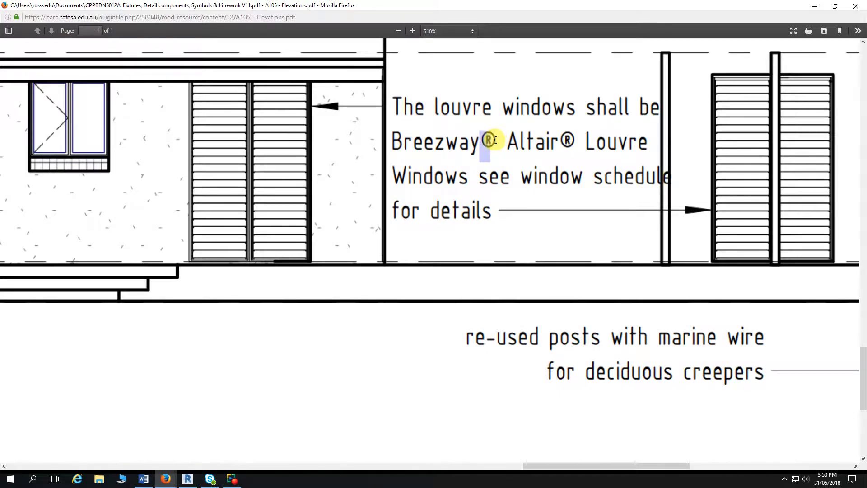
pyautogui.click(457, 84)
pyautogui.moveTo(393, 105); pyautogui.dragTo(529, 219)
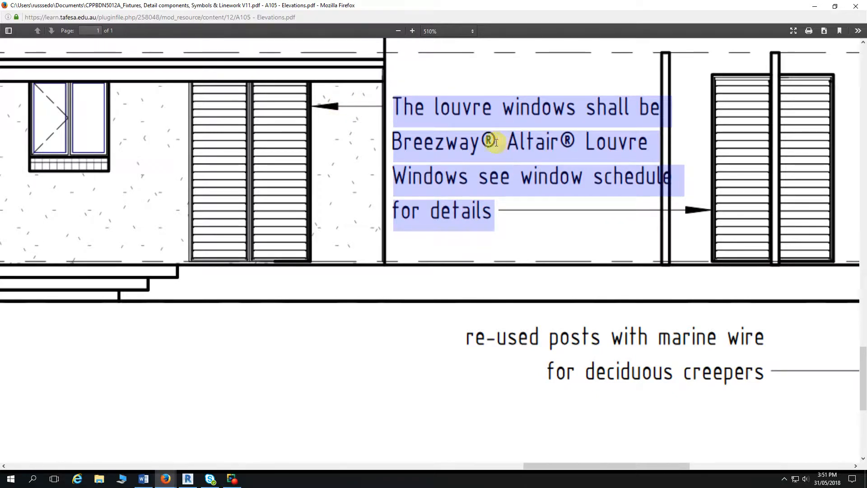
# Step: Switch back to Revit, delete the degree sign after the 5 in the roof cladding note, and open the Character Map for other symbols
pyautogui.moveTo(485, 141); pyautogui.dragTo(549, 167)
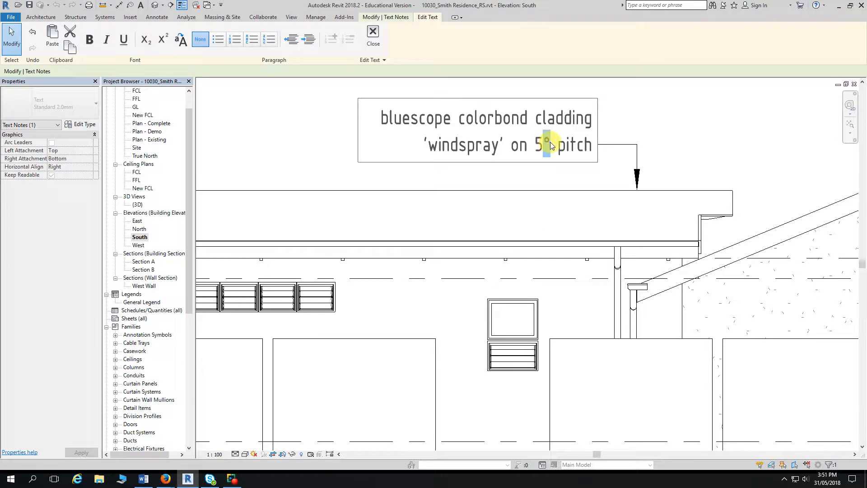
pyautogui.press('Delete')
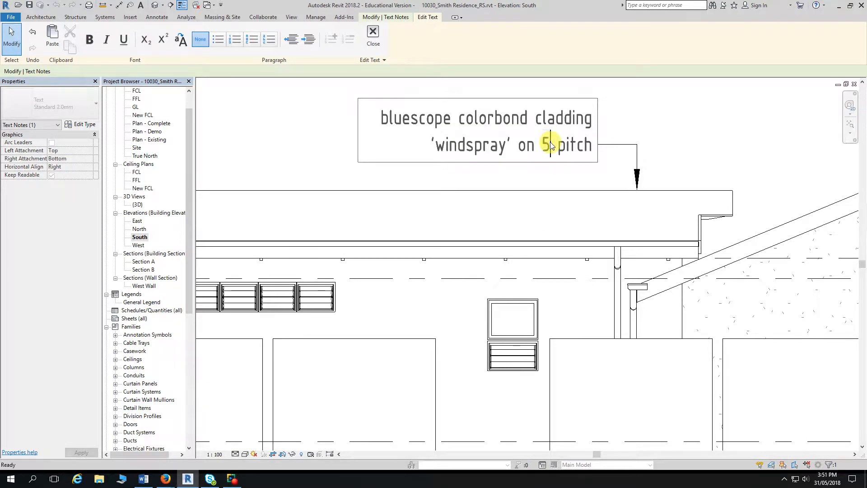
pyautogui.rightClick(550, 145)
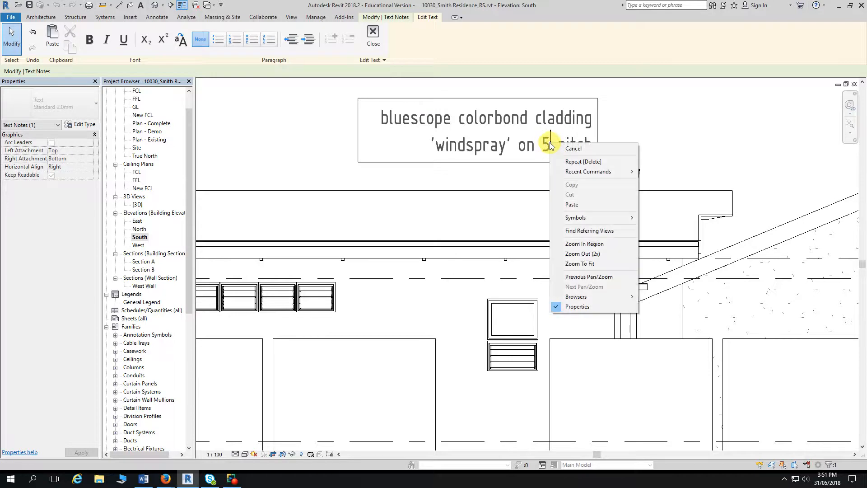
pyautogui.moveTo(575, 219)
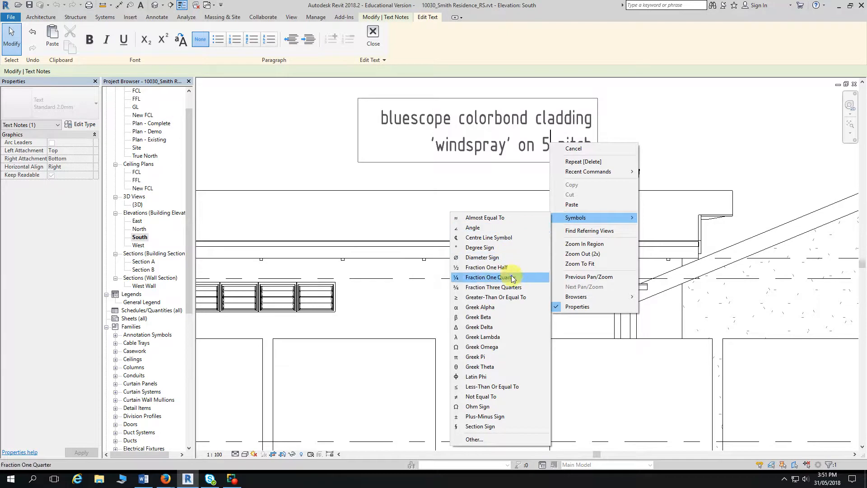
pyautogui.click(496, 440)
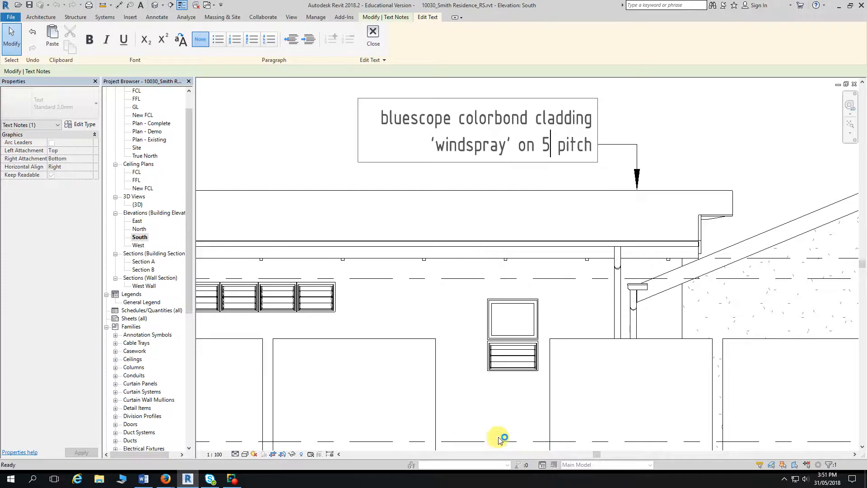
# Step: Copy the registered sign (®) of the Arial font from the Character Map
pyautogui.moveTo(126, 34); pyautogui.dragTo(443, 33)
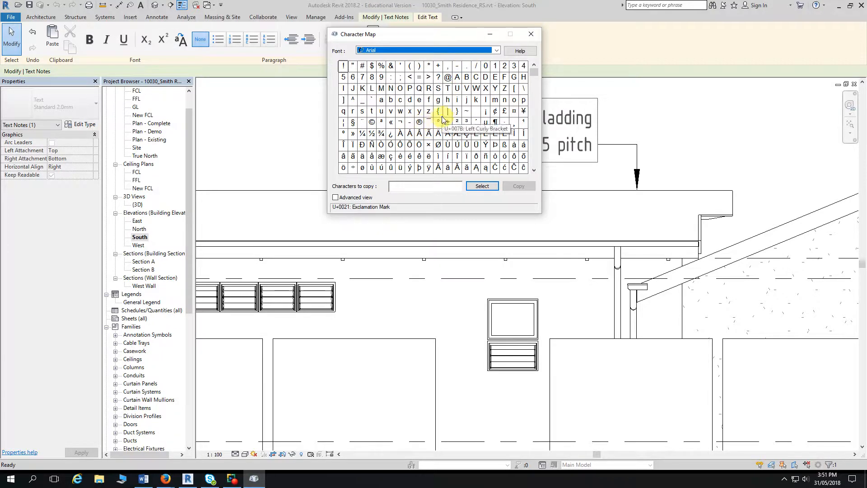
pyautogui.click(420, 123)
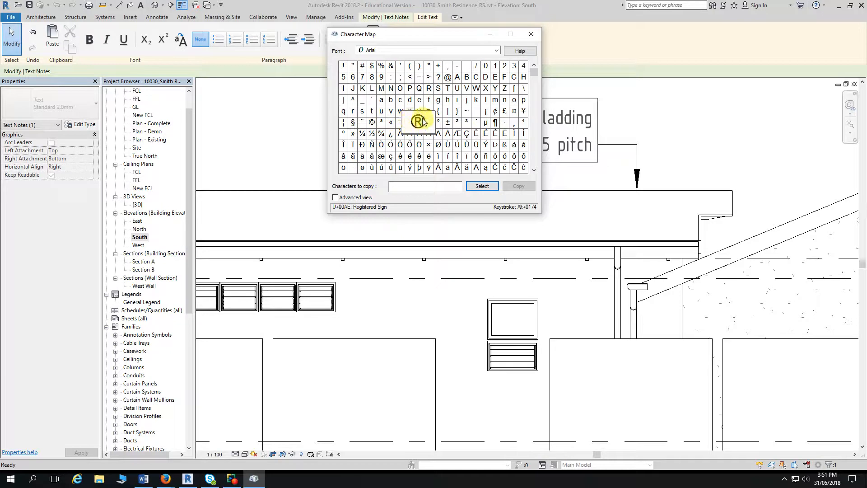
pyautogui.click(482, 187)
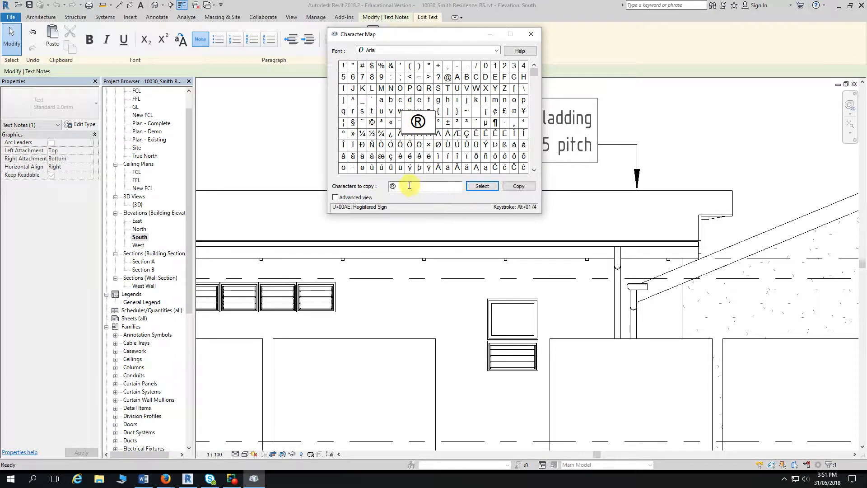
pyautogui.moveTo(401, 186); pyautogui.dragTo(386, 187)
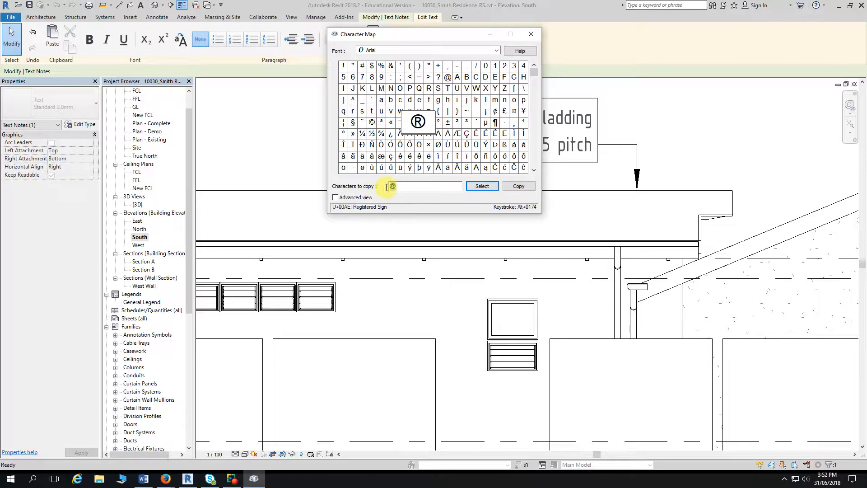
pyautogui.click(515, 188)
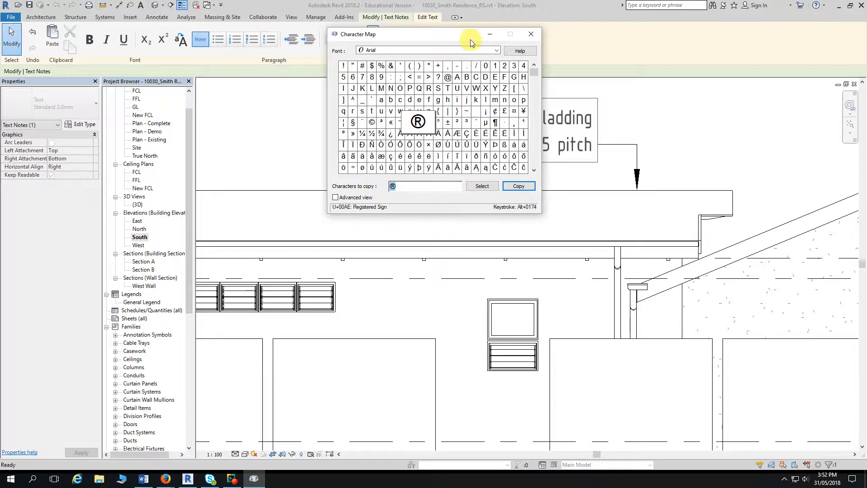
# Step: Paste the ® sign after the 5 in the roof cladding note so it reads "on 5® pitch" and finish editing the note
pyautogui.moveTo(473, 35); pyautogui.dragTo(226, 34)
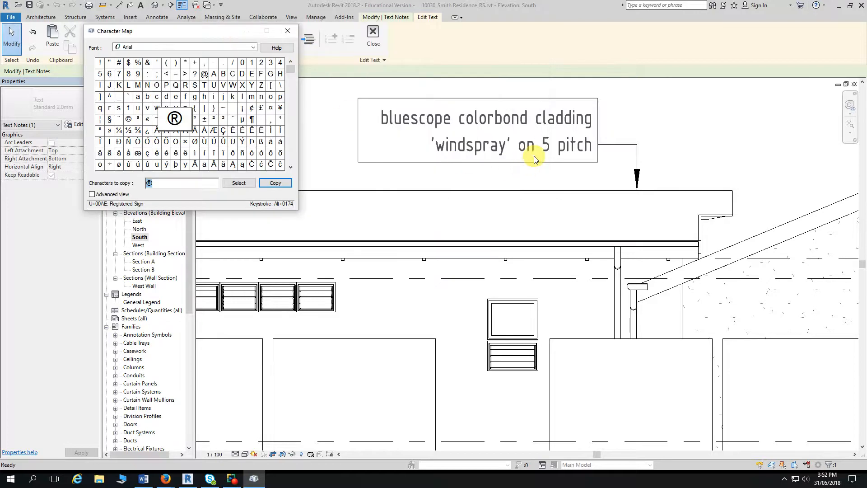
pyautogui.click(553, 149)
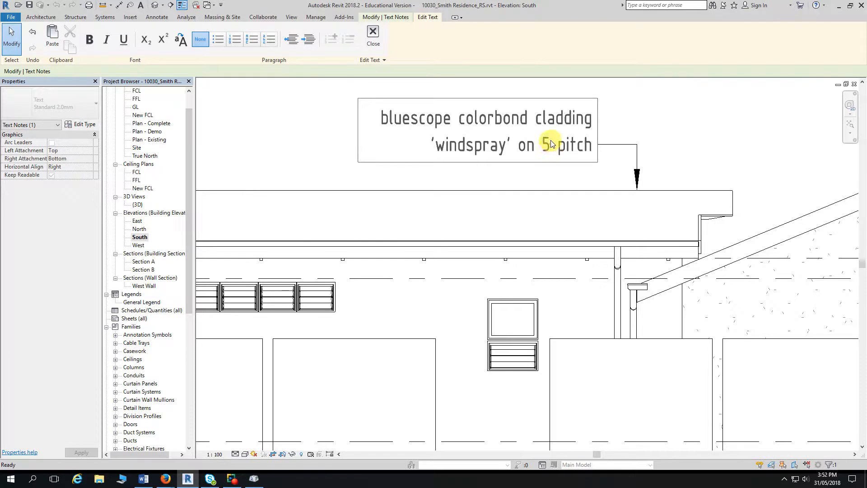
pyautogui.rightClick(552, 144)
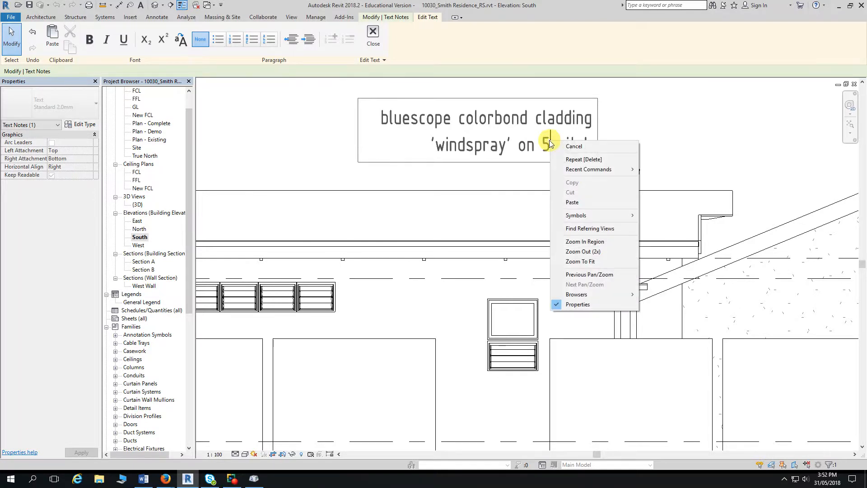
pyautogui.click(572, 201)
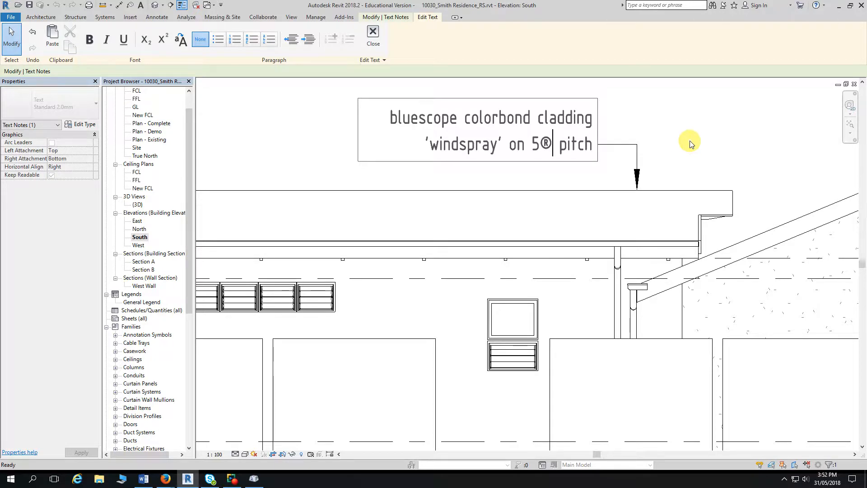
pyautogui.click(373, 37)
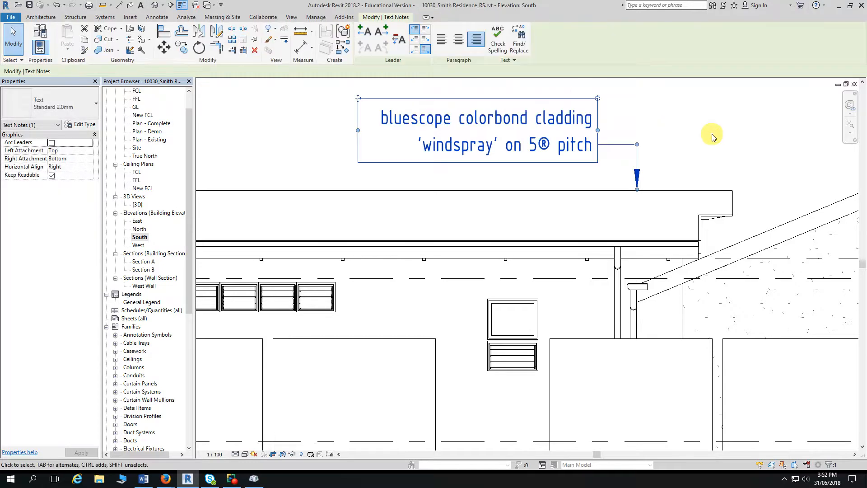
pyautogui.click(711, 135)
pyautogui.scroll(-3, 715, 136)
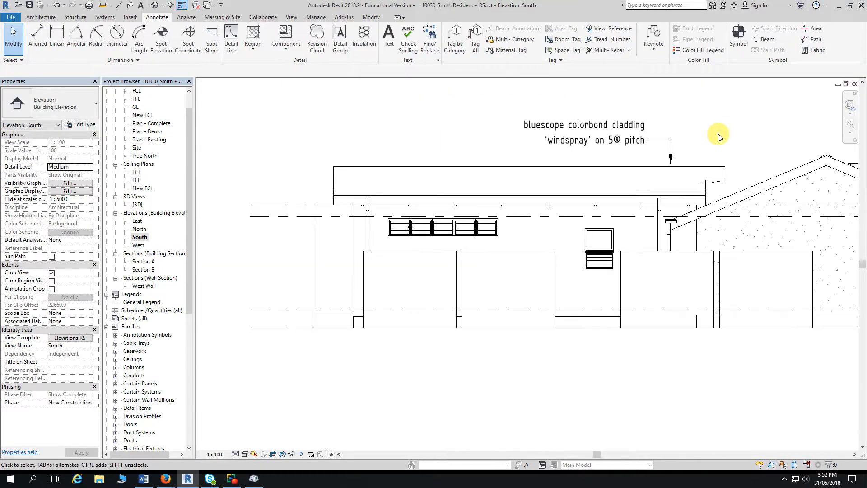
pyautogui.scroll(3, 695, 136)
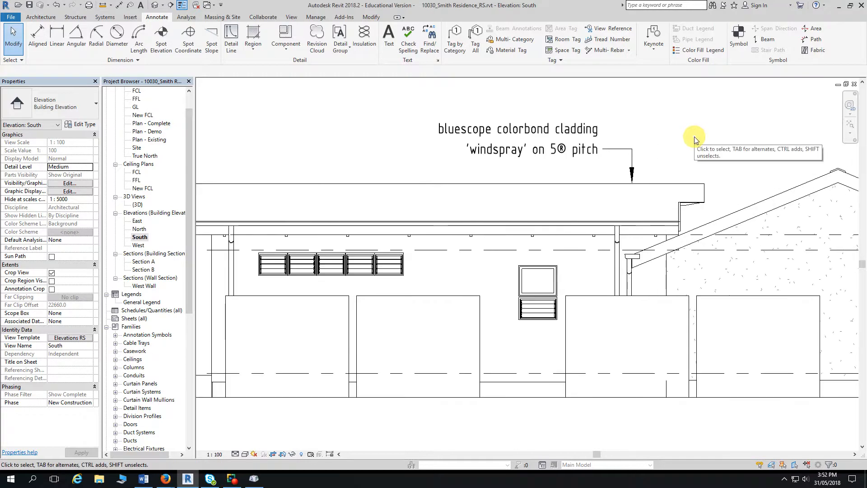
# Step: Add a straight left-side leader to the roof cladding note and remove that leader
pyautogui.click(507, 152)
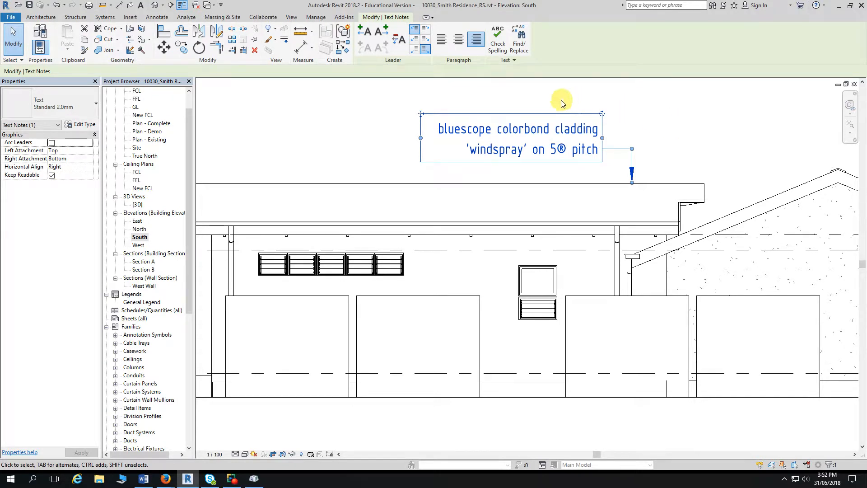
pyautogui.click(677, 111)
pyautogui.click(571, 132)
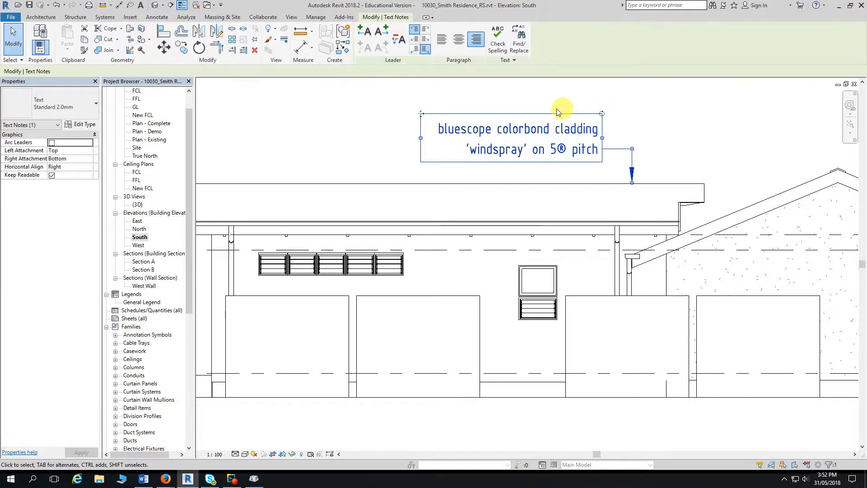
pyautogui.click(367, 35)
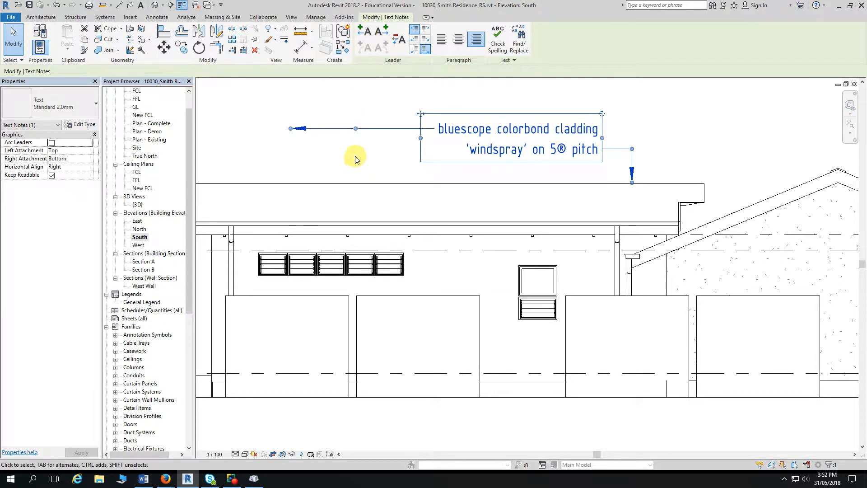
pyautogui.click(398, 43)
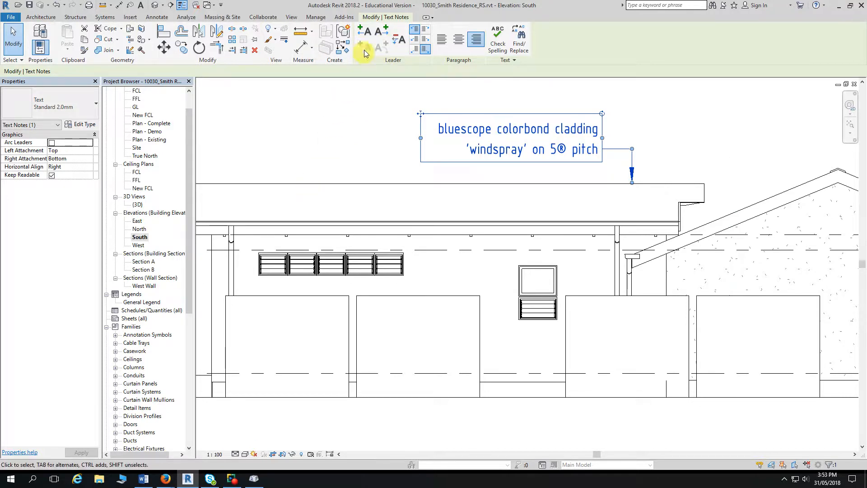
# Step: Add four straight left-side leaders to the roof cladding note and remove the last three, keeping the note selected
pyautogui.click(364, 33)
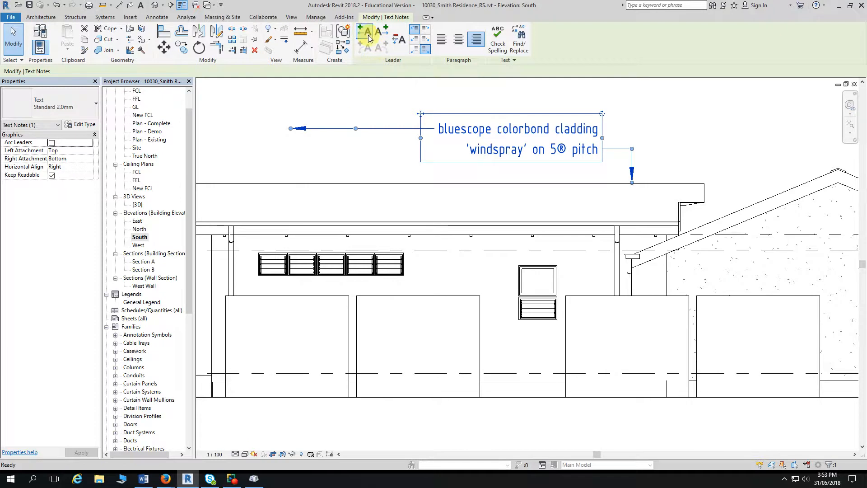
pyautogui.click(367, 35)
pyautogui.click(367, 35)
pyautogui.click(367, 35)
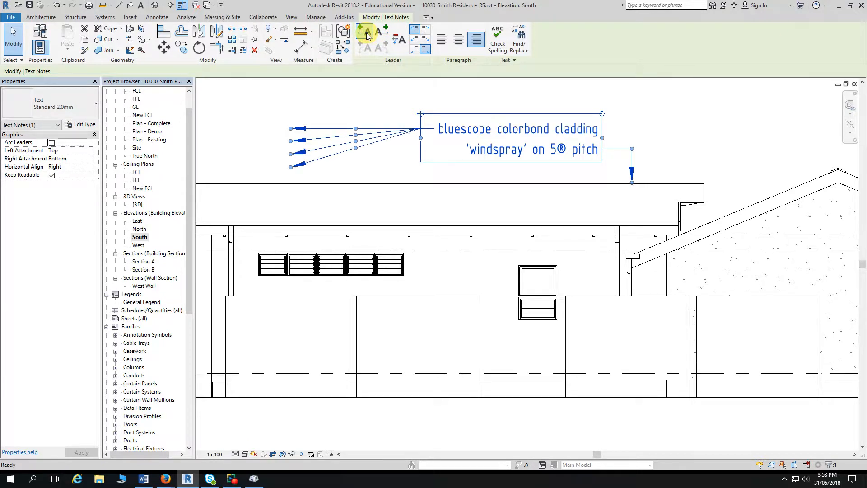
pyautogui.click(397, 41)
pyautogui.click(397, 42)
pyautogui.click(398, 41)
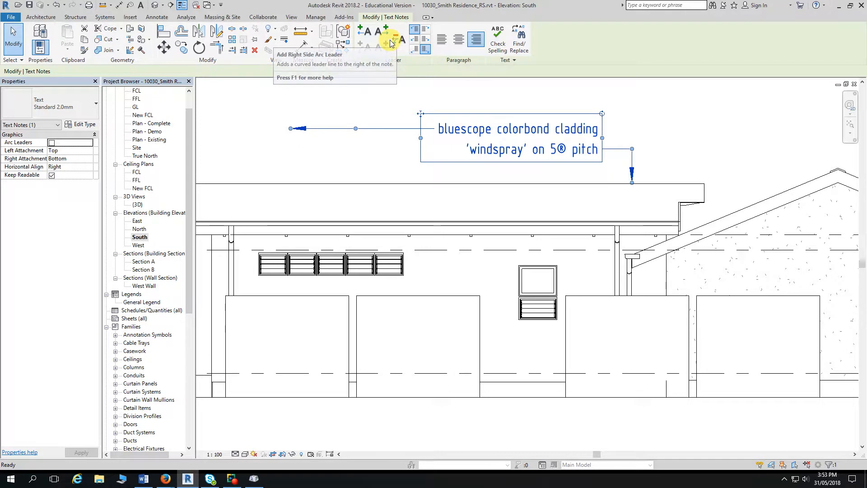
pyautogui.click(643, 104)
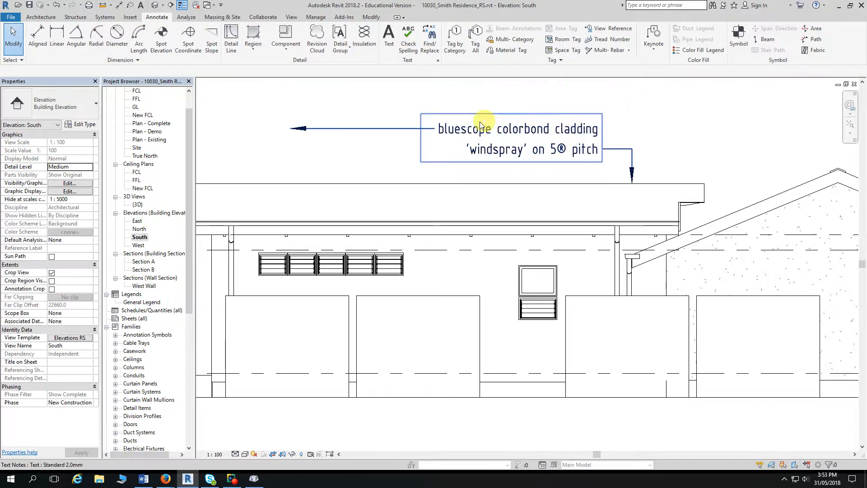
pyautogui.click(460, 132)
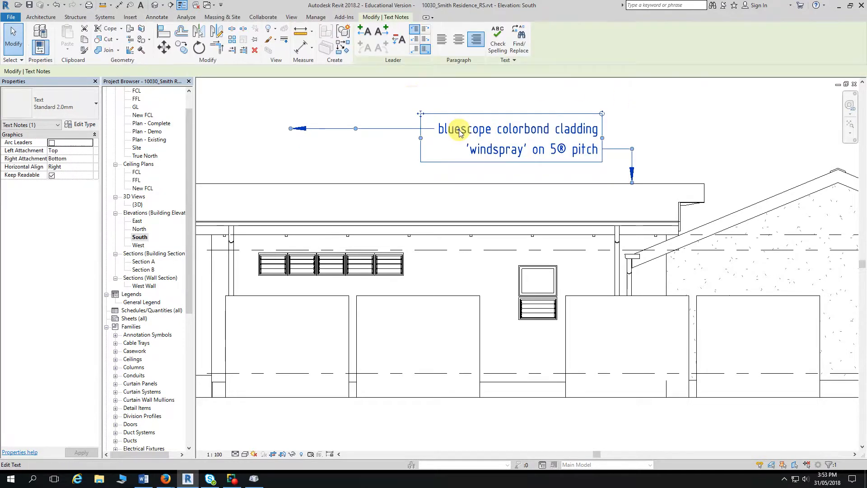
# Step: Replace both leaders on the roof cladding note with one straight right-side leader and one straight left-side leader
pyautogui.click(396, 40)
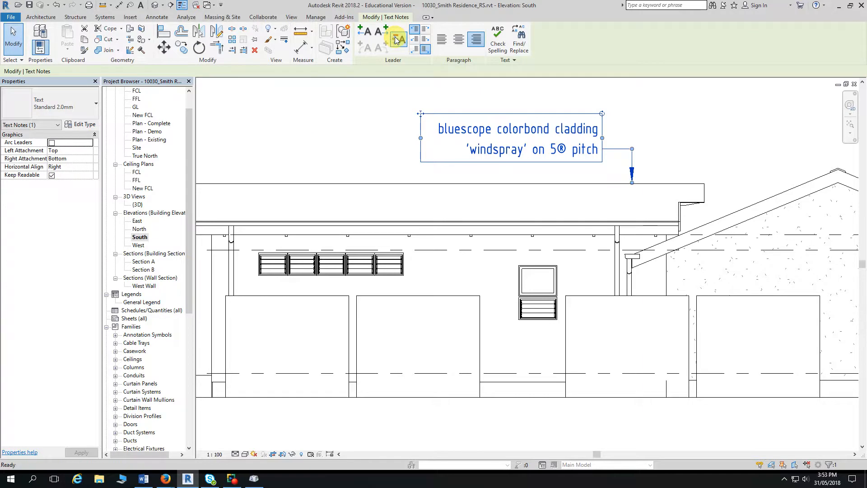
pyautogui.click(397, 41)
pyautogui.click(384, 32)
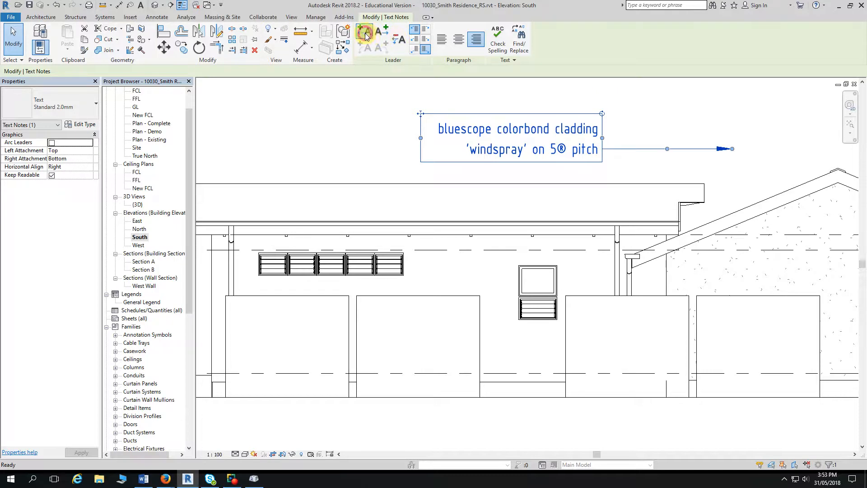
pyautogui.click(364, 31)
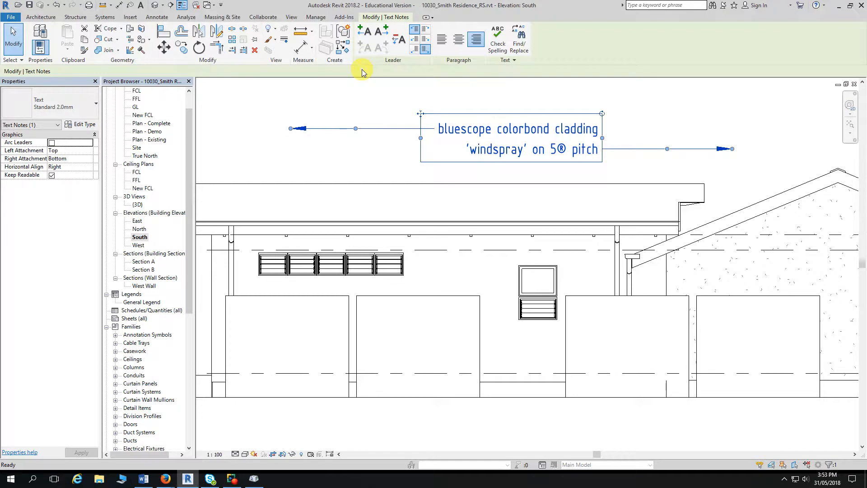
# Step: Switch to Firefox to check the two leaders on the louvre windows note in the Elevations PDF, and return to Revit
pyautogui.hotkey('alt', 'Tab')
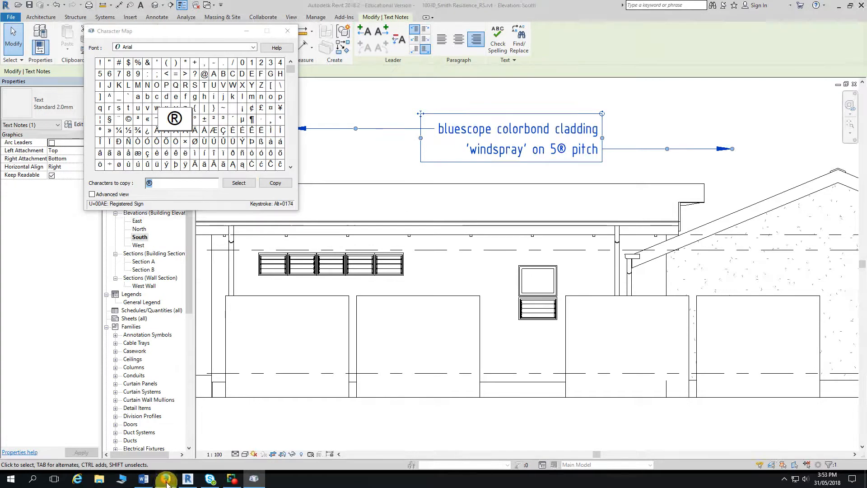
pyautogui.moveTo(165, 477)
pyautogui.click(266, 442)
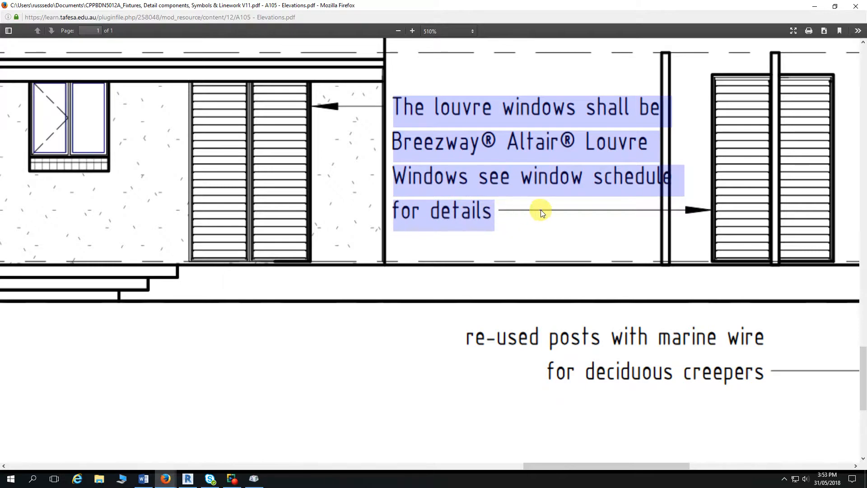
pyautogui.click(187, 480)
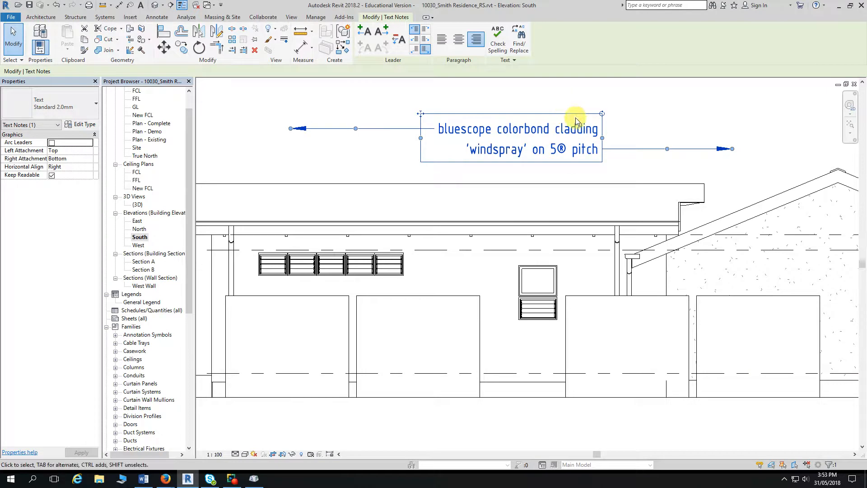
# Step: Narrow the roof cladding note so its text wraps onto three lines, and shorten its left-side leader
pyautogui.moveTo(421, 138); pyautogui.dragTo(458, 137)
pyautogui.click(662, 130)
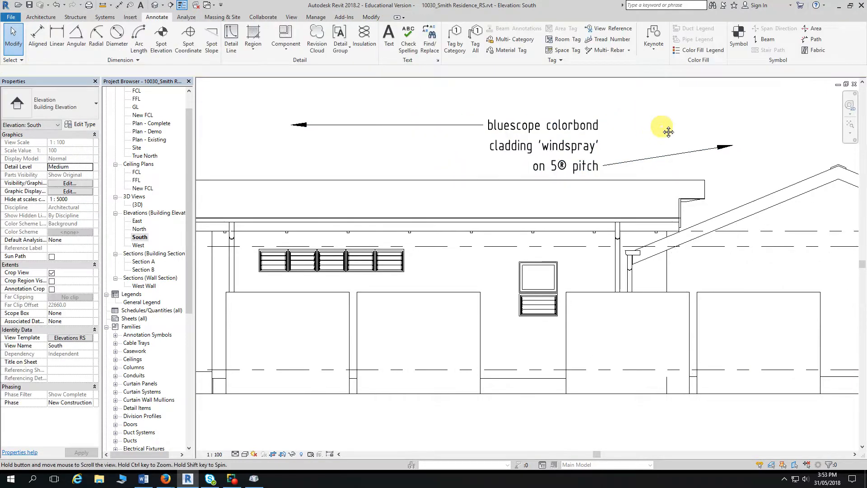
pyautogui.moveTo(669, 132); pyautogui.dragTo(667, 125, button='middle')
pyautogui.click(364, 118)
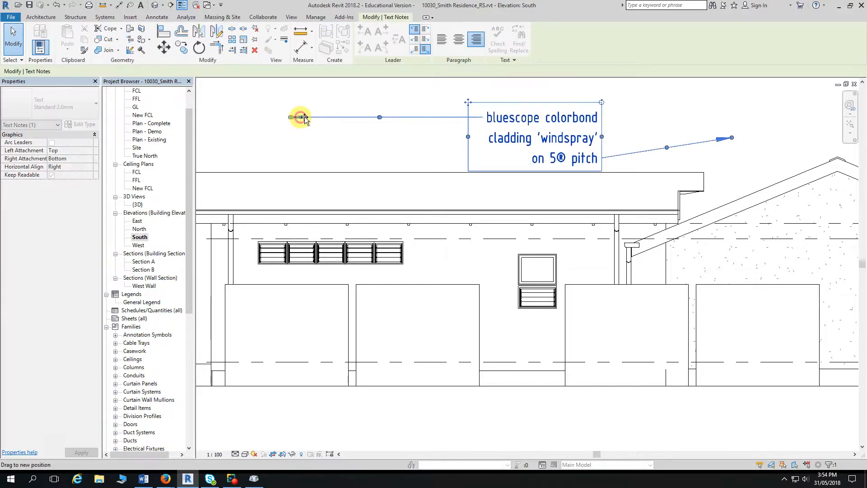
pyautogui.moveTo(305, 118); pyautogui.dragTo(405, 116)
pyautogui.click(659, 122)
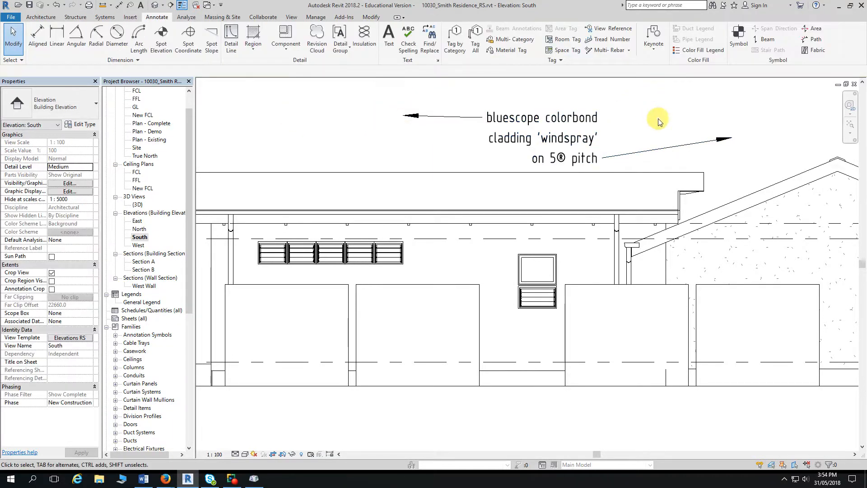
# Step: Try other attachment heights for the cladding note's leaders, returning the right one to Bottom and the left one to Top
pyautogui.scroll(-2, 659, 122)
pyautogui.click(566, 134)
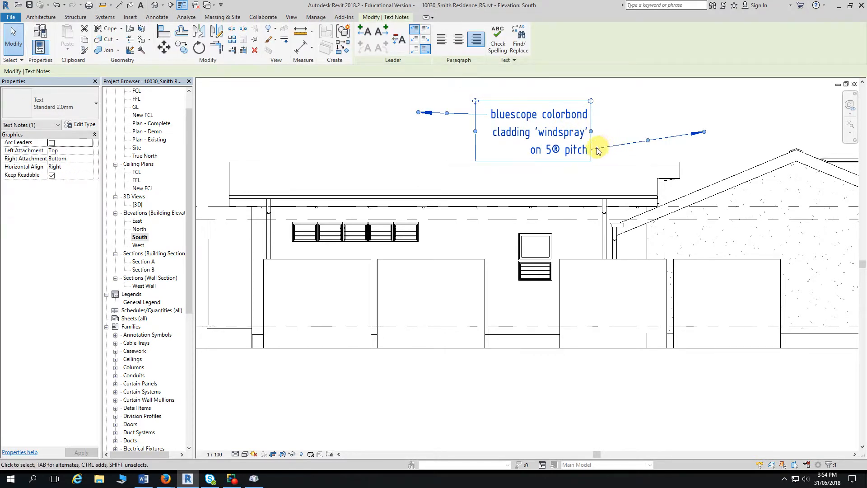
pyautogui.click(426, 29)
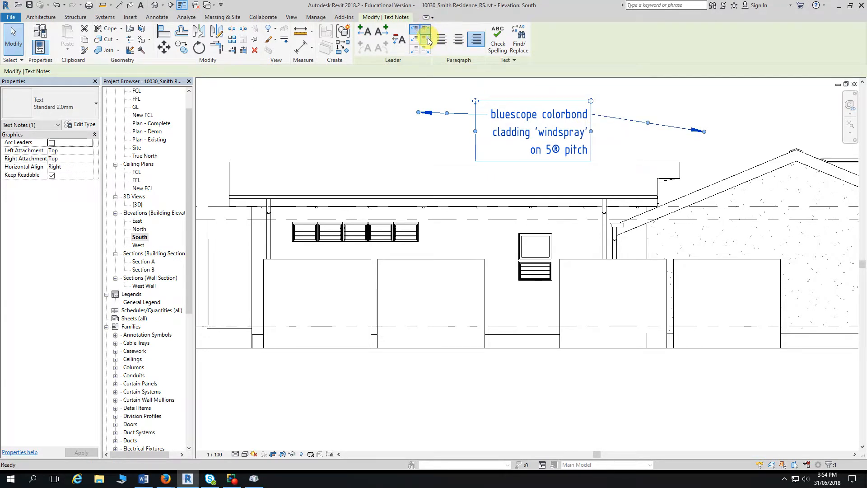
pyautogui.click(426, 39)
pyautogui.click(427, 49)
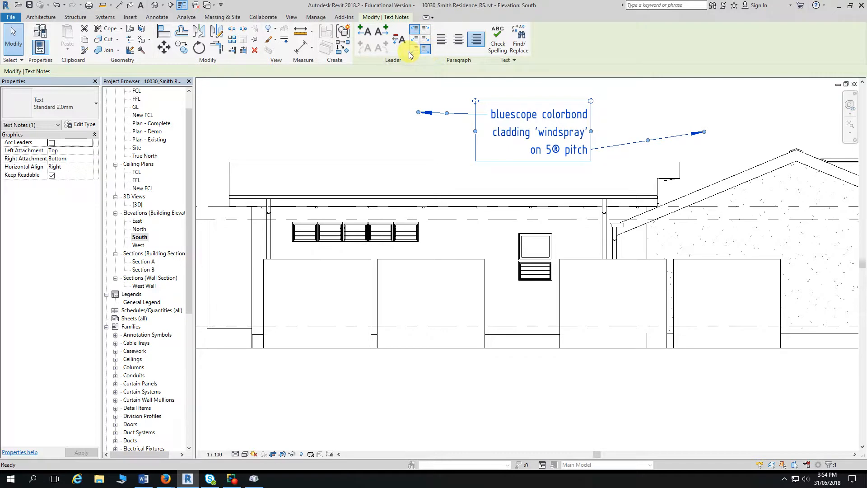
pyautogui.click(413, 50)
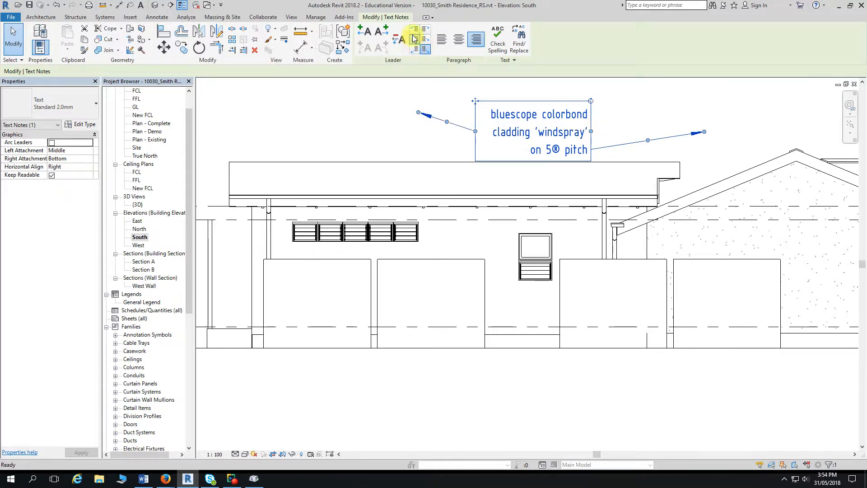
pyautogui.click(414, 30)
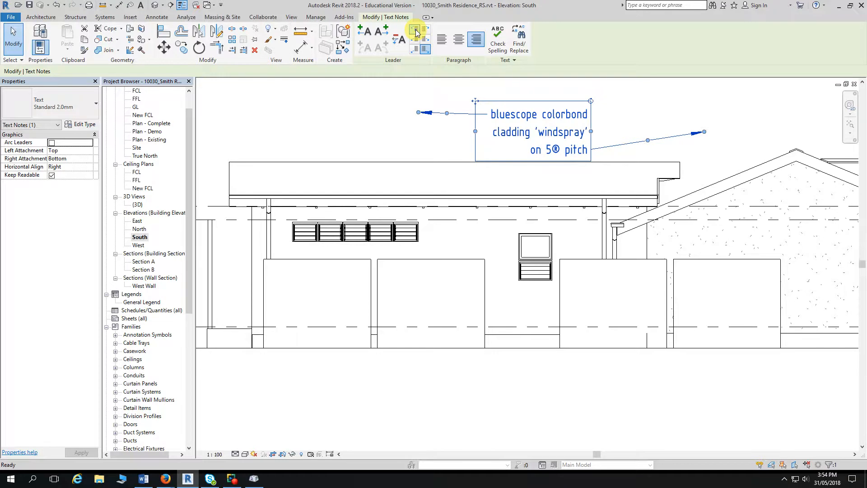
# Step: Level the cladding note's left-side leader, try centred text, and set the note's horizontal alignment to Left
pyautogui.moveTo(418, 112); pyautogui.dragTo(418, 113)
pyautogui.click(405, 115)
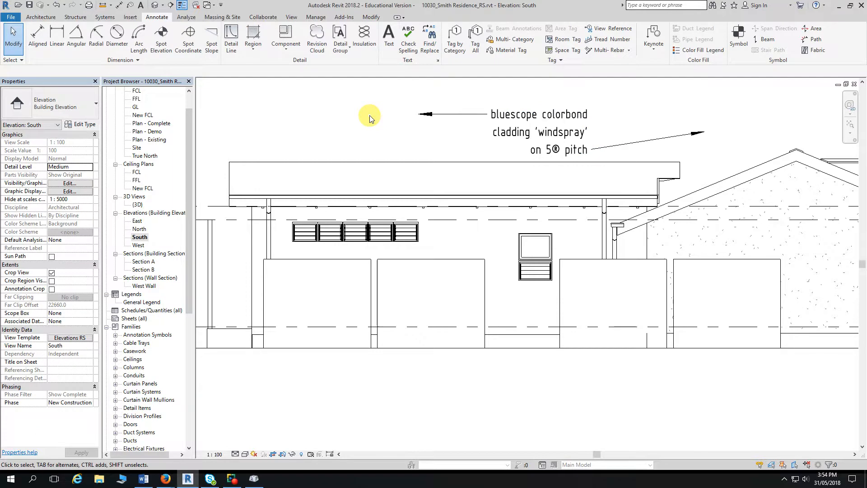
pyautogui.click(525, 133)
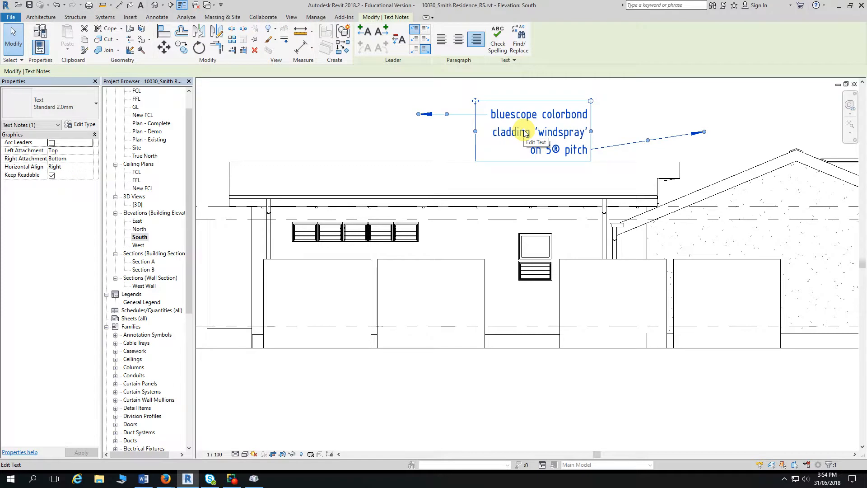
pyautogui.click(457, 45)
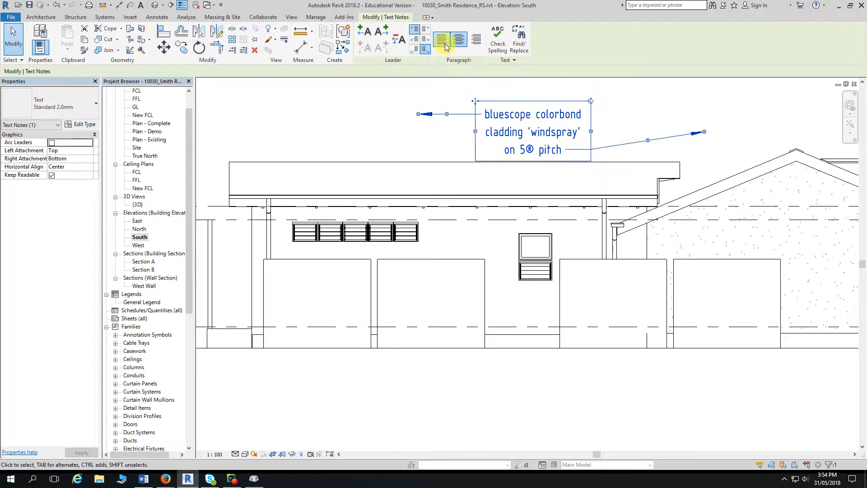
pyautogui.click(443, 40)
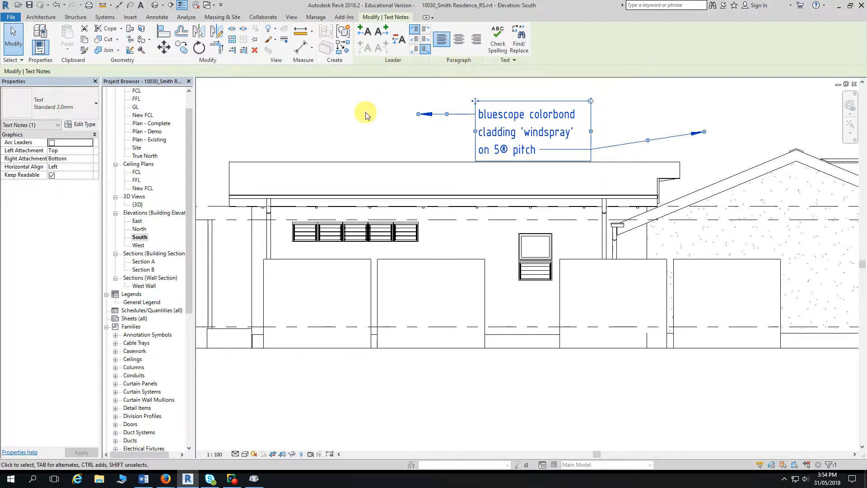
# Step: Compare the text alignment with the louvre windows note in the Elevations PDF in Firefox, and return to Revit
pyautogui.click(164, 480)
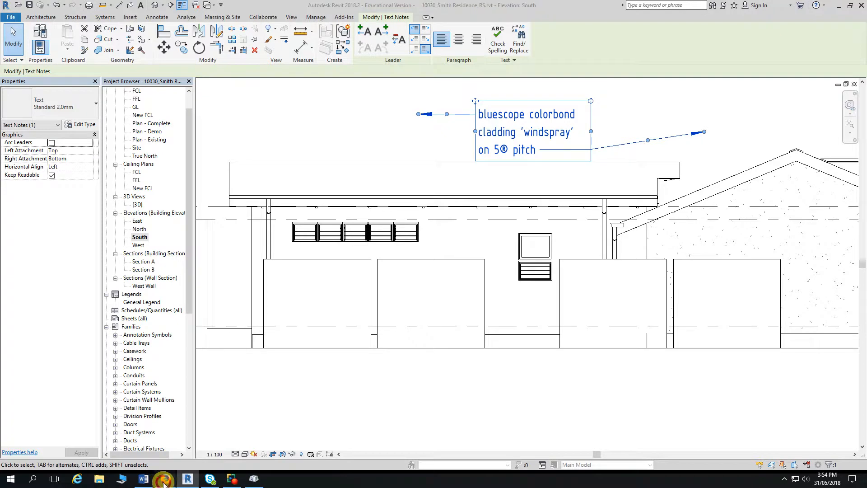
pyautogui.click(330, 451)
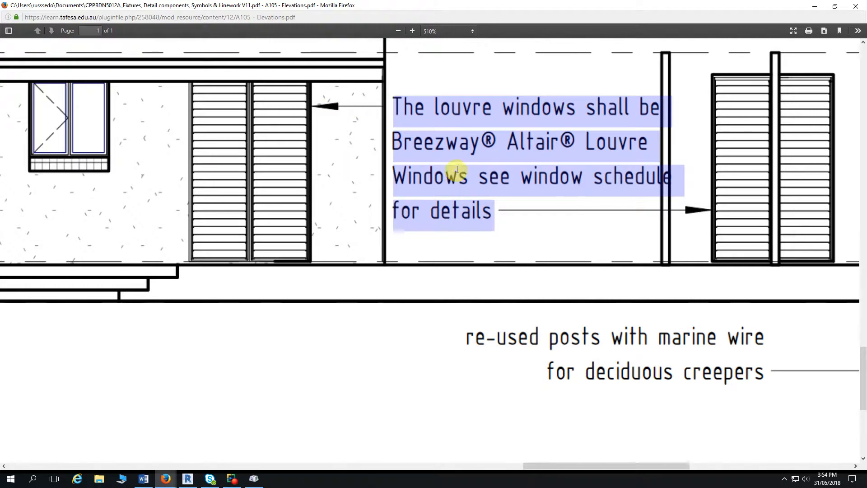
pyautogui.click(186, 480)
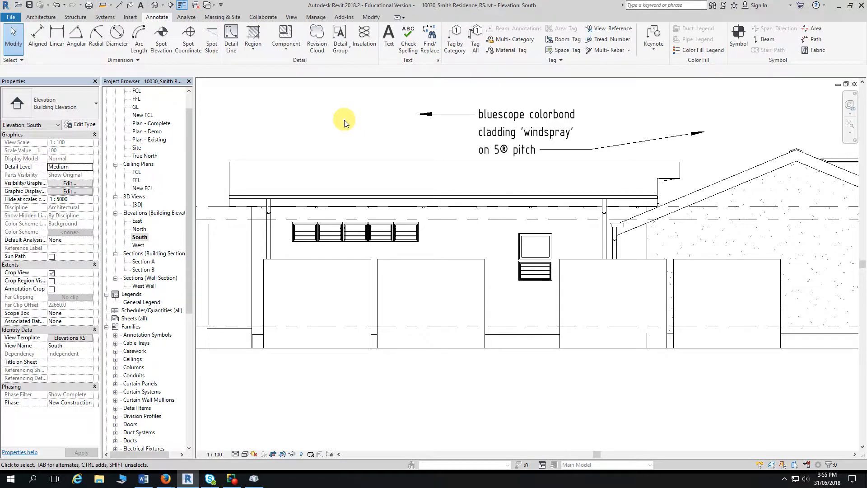
# Step: Switch to the Elevations PDF in Firefox and examine the annotations and symbols on the West and South elevations
pyautogui.scroll(-3, 441, 395)
pyautogui.moveTo(441, 395); pyautogui.dragTo(424, 323, button='middle')
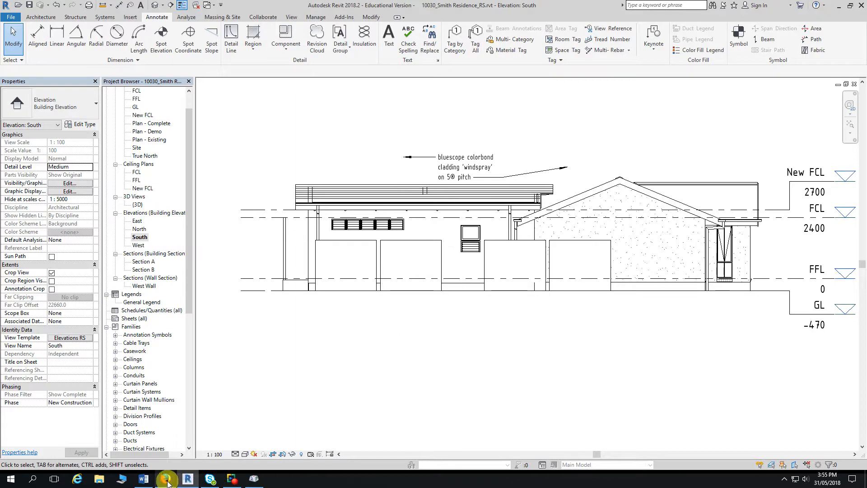
pyautogui.moveTo(166, 478)
pyautogui.moveTo(341, 449)
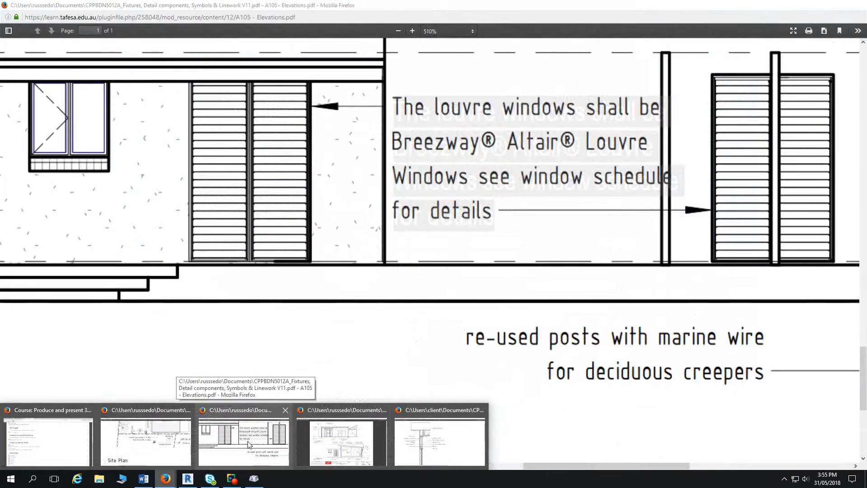
pyautogui.click(255, 441)
pyautogui.keyDown('ctrl'); pyautogui.scroll(-10, 316, 384); pyautogui.keyUp('ctrl')
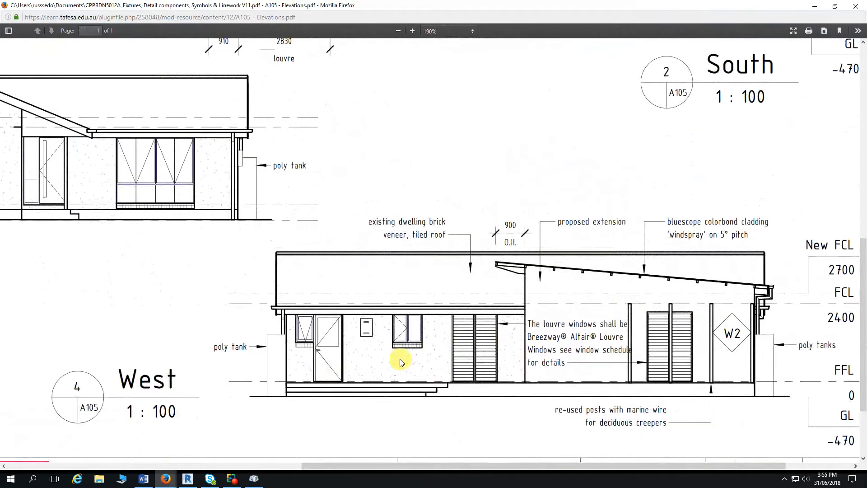
pyautogui.scroll(-4, 285, 304)
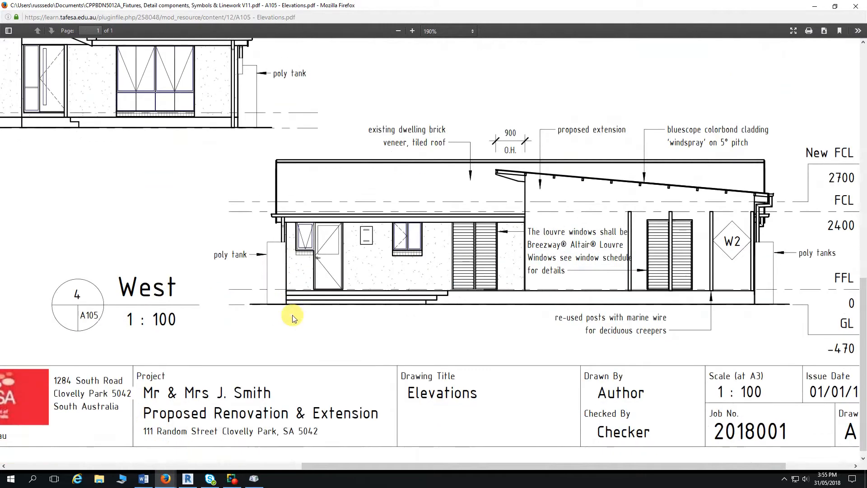
pyautogui.scroll(12, 343, 305)
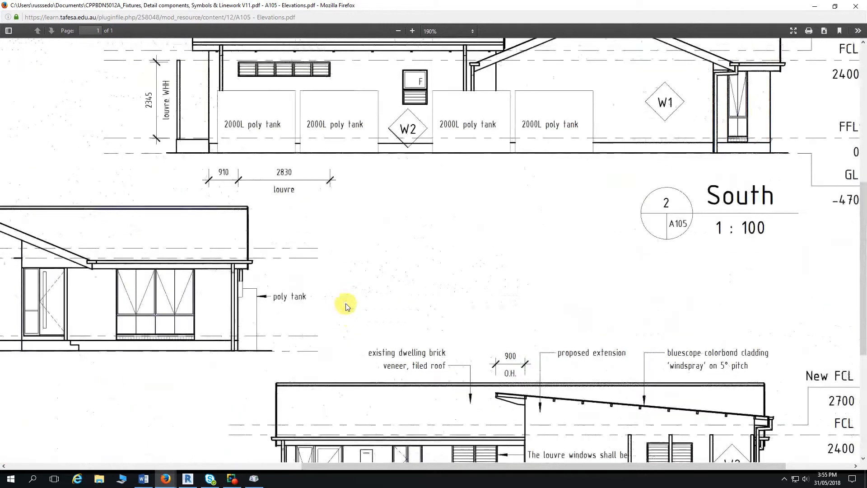
pyautogui.scroll(2, 362, 280)
pyautogui.keyDown('ctrl'); pyautogui.scroll(10, 412, 224); pyautogui.keyUp('ctrl')
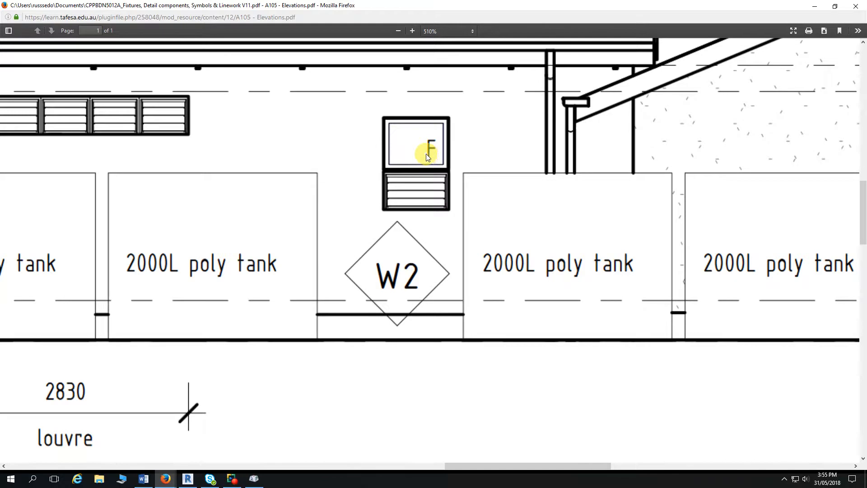
pyautogui.keyDown('ctrl'); pyautogui.scroll(-7, 426, 154); pyautogui.keyUp('ctrl')
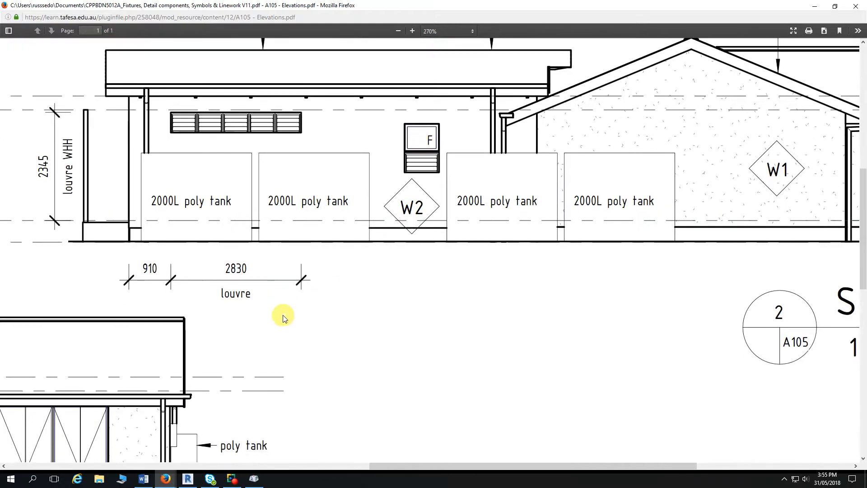
pyautogui.scroll(-3, 283, 316)
# Step: Examine the sliding door arrow, fixed-glazing marks and numbered symbol on the PDF's North elevation
pyautogui.keyDown('ctrl'); pyautogui.scroll(-8, 285, 319); pyautogui.keyUp('ctrl')
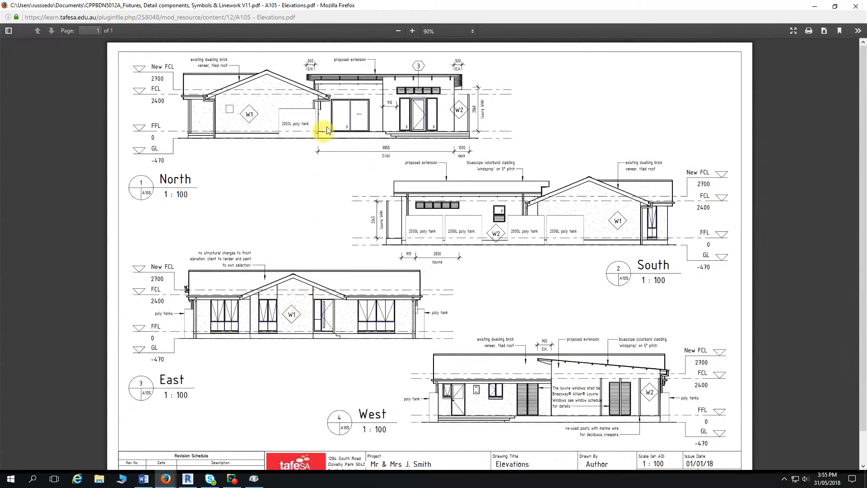
pyautogui.keyDown('ctrl'); pyautogui.scroll(10, 335, 126); pyautogui.keyUp('ctrl')
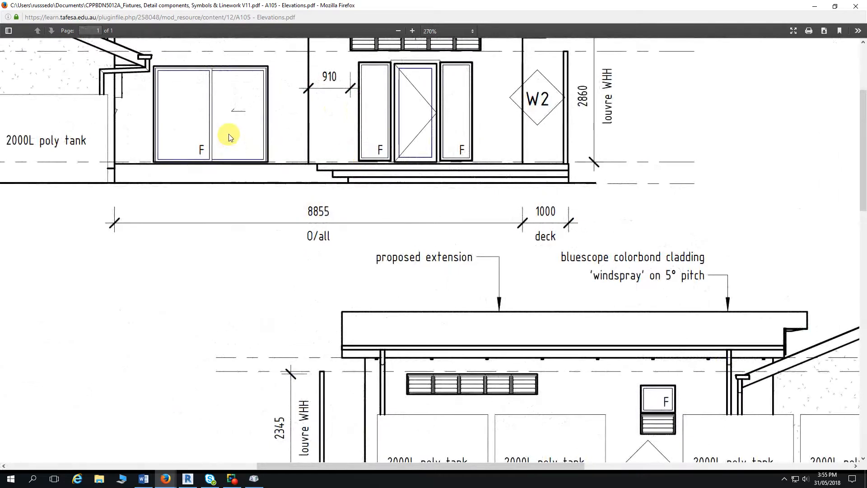
pyautogui.keyDown('ctrl'); pyautogui.scroll(3, 229, 137); pyautogui.keyUp('ctrl')
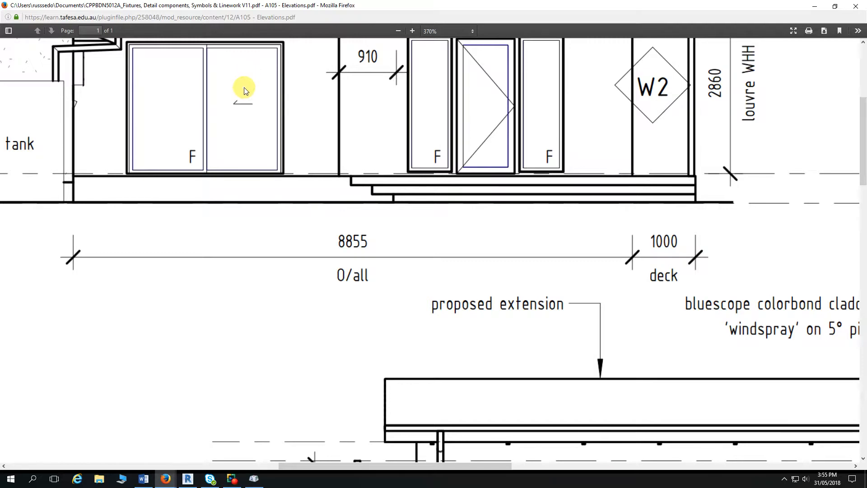
pyautogui.keyDown('ctrl'); pyautogui.scroll(3, 243, 116); pyautogui.keyUp('ctrl')
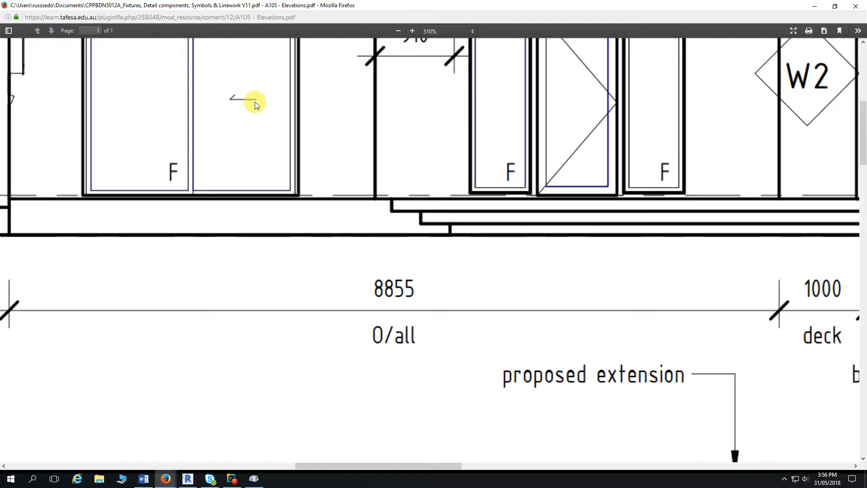
pyautogui.keyDown('ctrl'); pyautogui.scroll(-10, 255, 104); pyautogui.keyUp('ctrl')
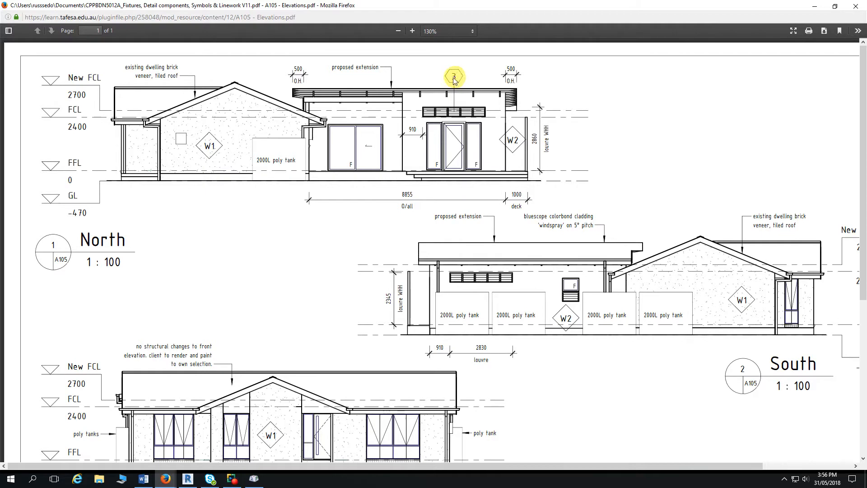
# Step: Switch back to Revit and open the North elevation view
pyautogui.click(191, 479)
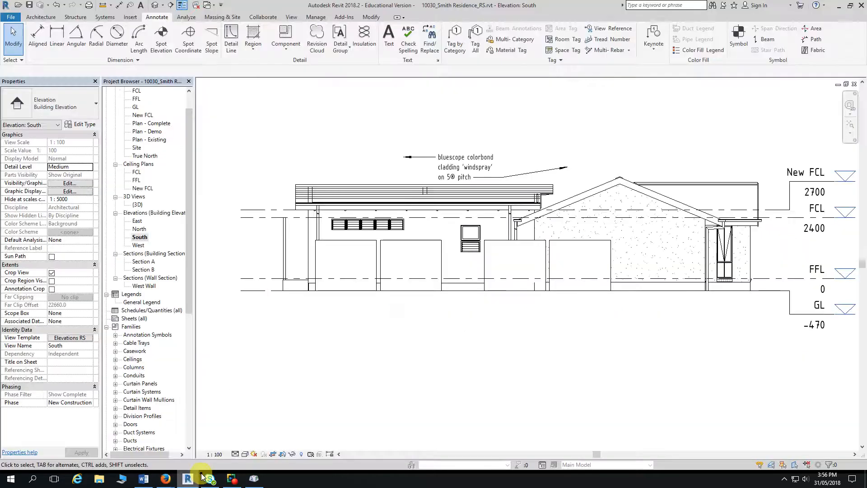
pyautogui.doubleClick(140, 229)
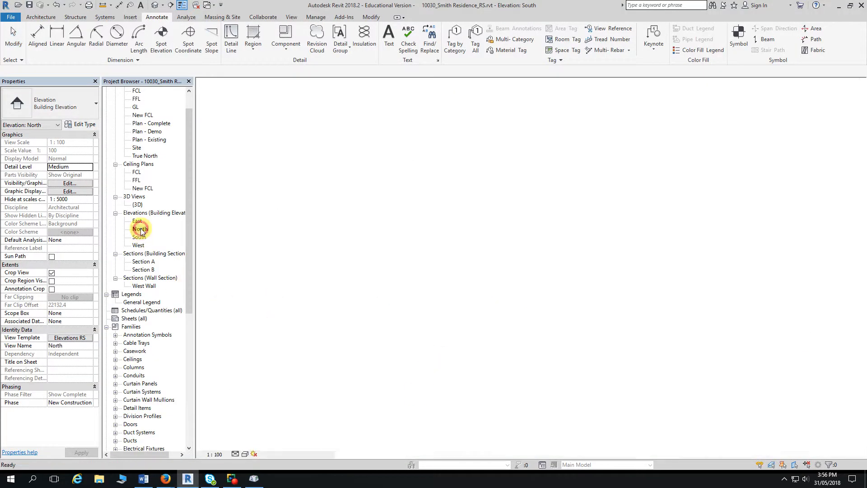
# Step: Tag the louvre window above the glazed door on the North elevation, using a horizontal tag with an attached-end leader
pyautogui.moveTo(669, 239); pyautogui.dragTo(601, 267, button='middle')
pyautogui.scroll(2, 660, 169)
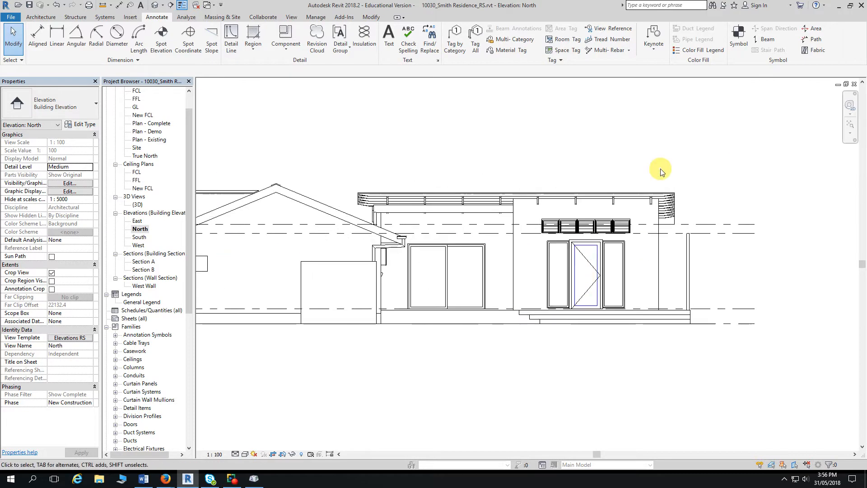
pyautogui.moveTo(660, 168); pyautogui.dragTo(622, 138, button='middle')
pyautogui.scroll(1, 612, 126)
pyautogui.moveTo(522, 109); pyautogui.dragTo(485, 72, button='middle')
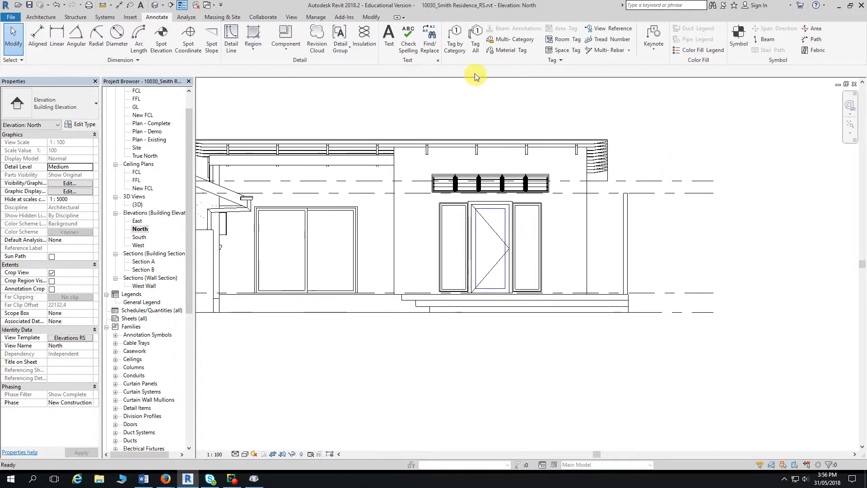
pyautogui.click(452, 43)
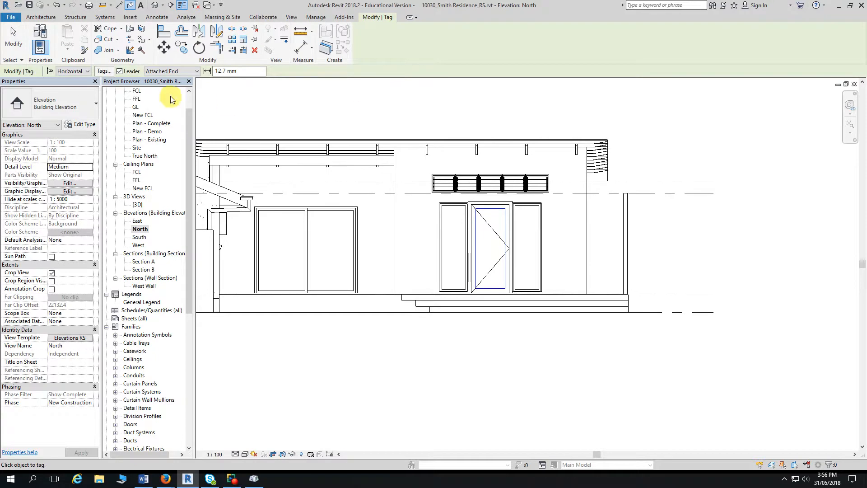
pyautogui.click(491, 186)
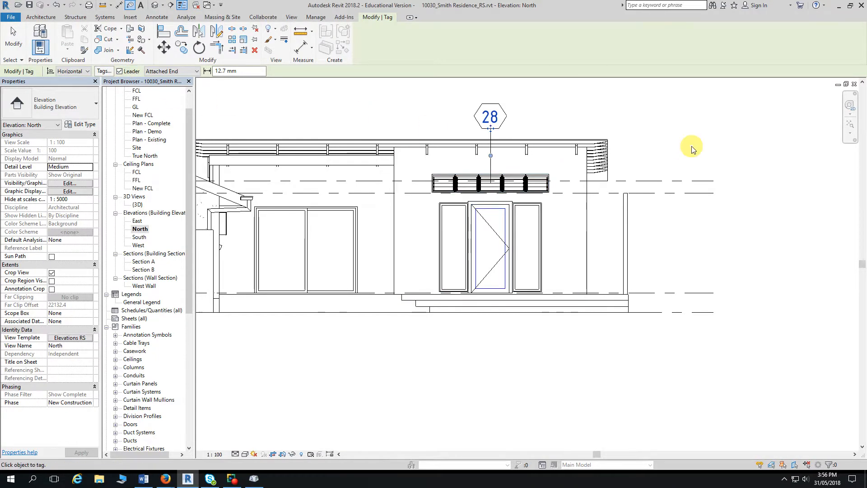
pyautogui.press('Escape')
pyautogui.press('Escape')
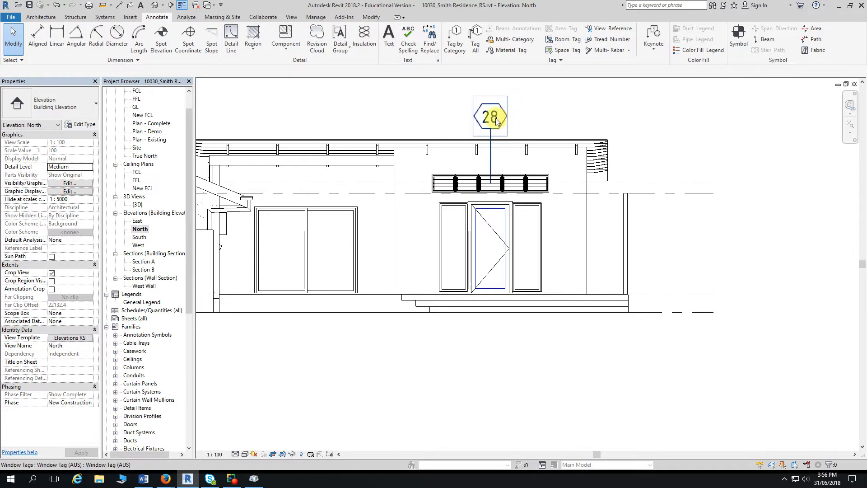
# Step: Set the louvre window's tag number to 3
pyautogui.click(494, 119)
pyautogui.click(492, 118)
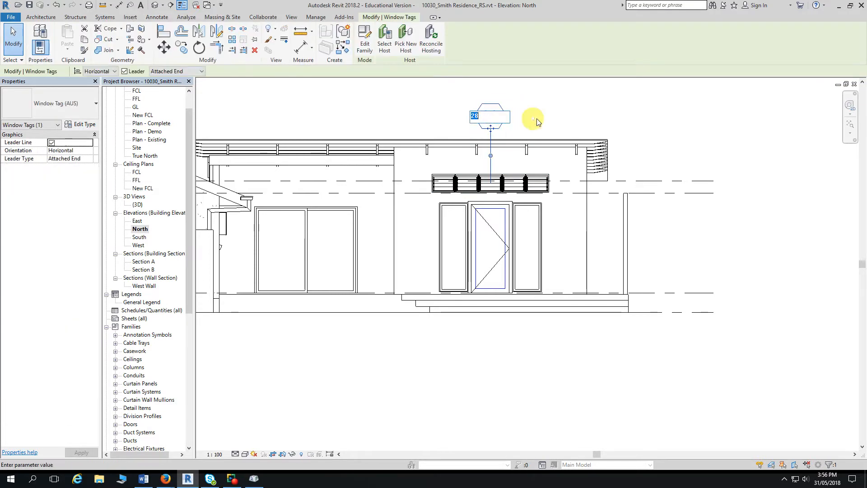
pyautogui.write('3')
pyautogui.click(616, 113)
pyautogui.click(685, 131)
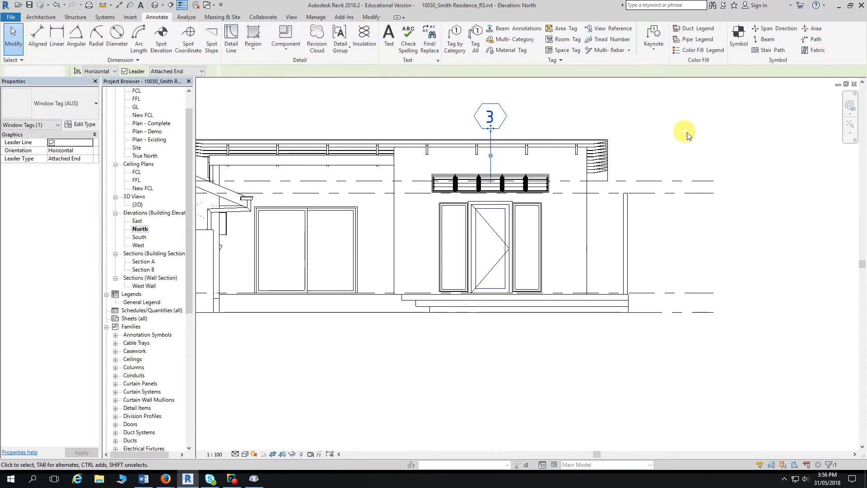
# Step: Open the Section A view and examine its roof framing, floor joists and footings around the Lounge/Dining area
pyautogui.scroll(-2, 767, 253)
pyautogui.moveTo(482, 383); pyautogui.dragTo(581, 327, button='middle')
pyautogui.scroll(-1, 550, 353)
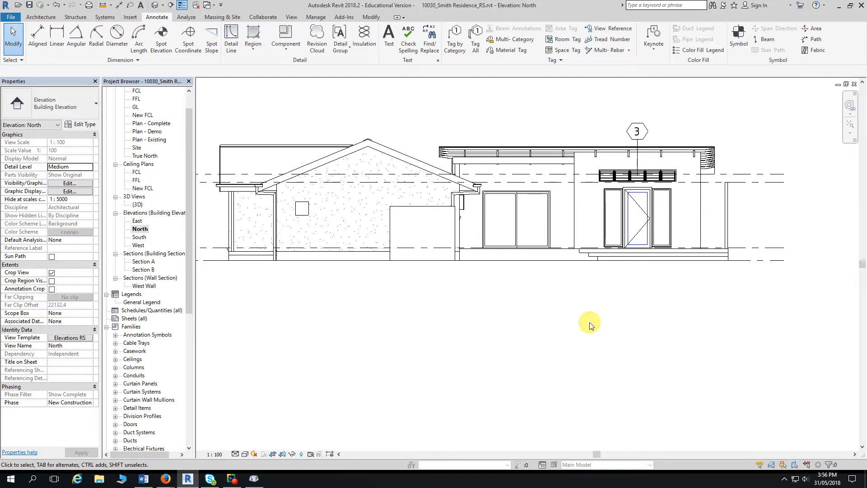
pyautogui.moveTo(503, 351); pyautogui.dragTo(544, 352, button='middle')
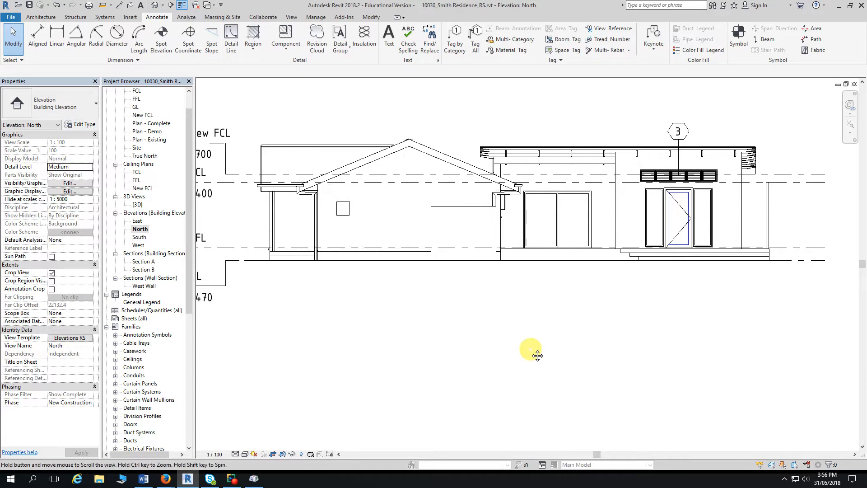
pyautogui.doubleClick(143, 261)
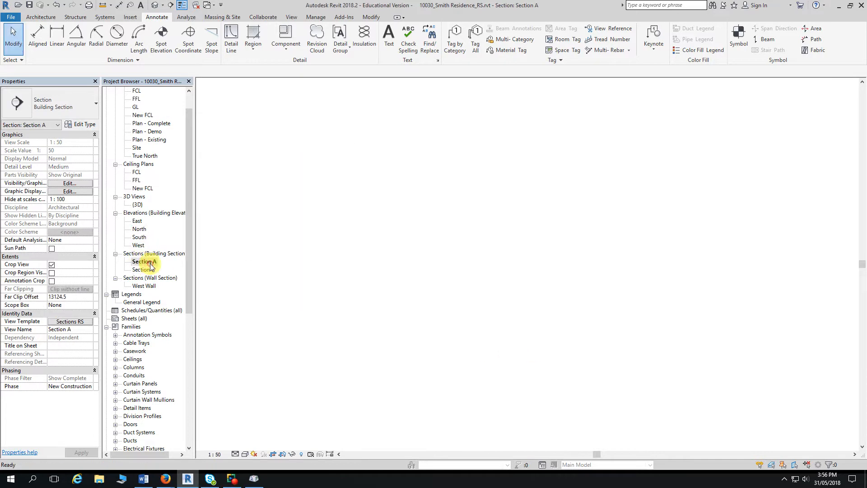
pyautogui.scroll(5, 262, 189)
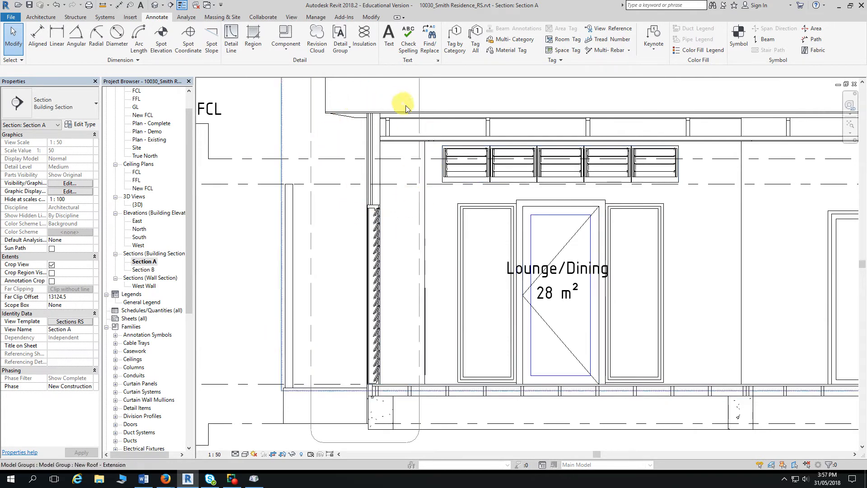
pyautogui.scroll(-5, 353, 213)
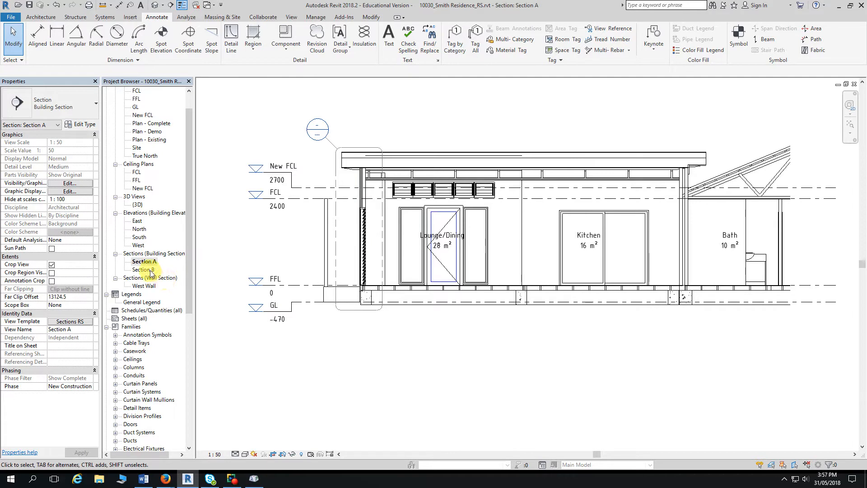
pyautogui.moveTo(504, 364); pyautogui.dragTo(472, 360, button='middle')
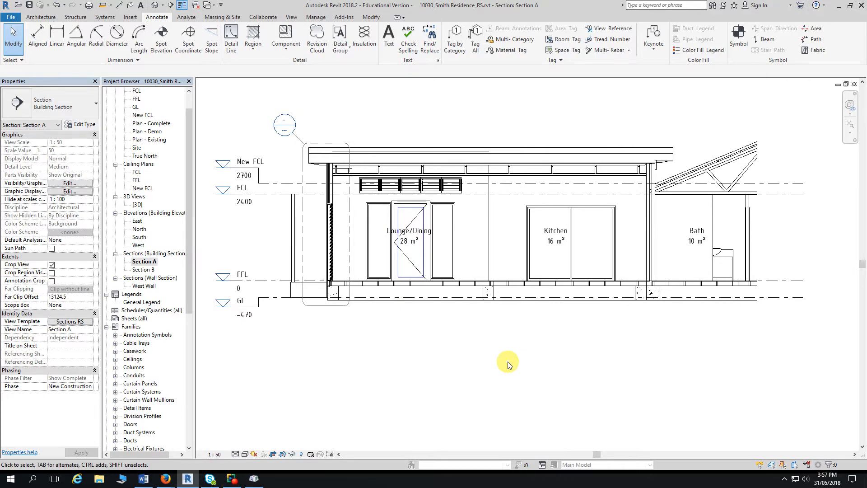
pyautogui.scroll(5, 366, 332)
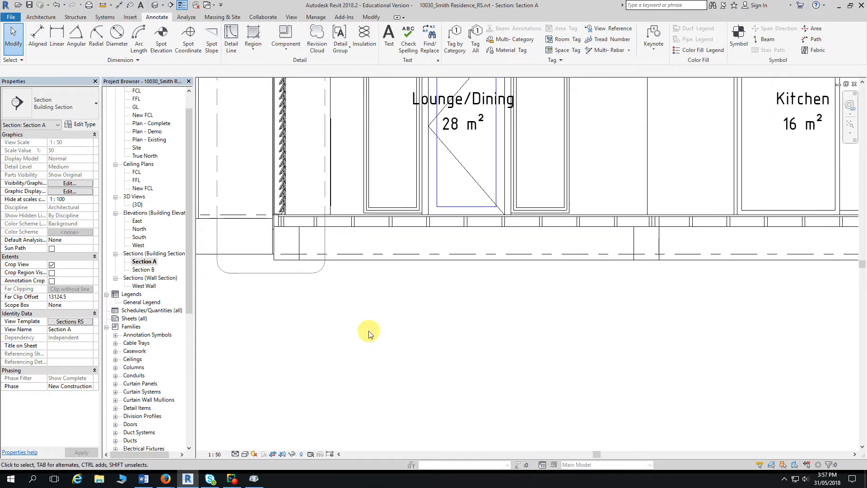
pyautogui.moveTo(368, 334); pyautogui.dragTo(406, 379, button='middle')
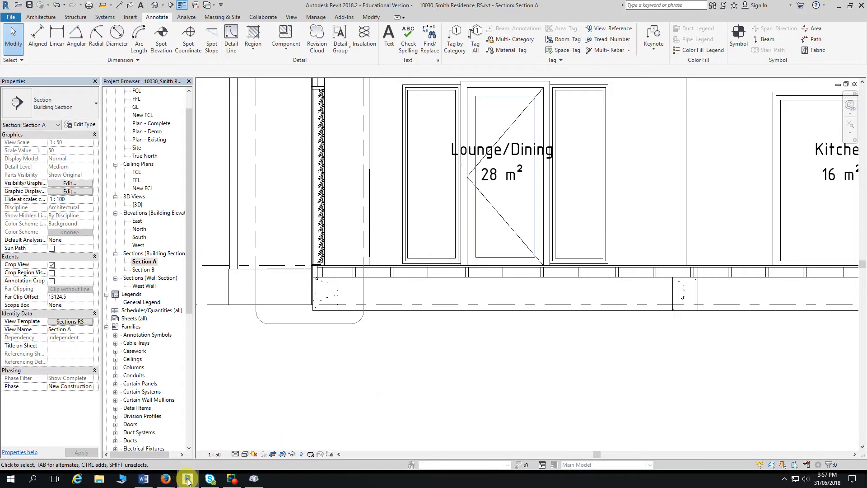
# Step: Switch to Firefox and bring up the A106 Sections PDF
pyautogui.click(166, 479)
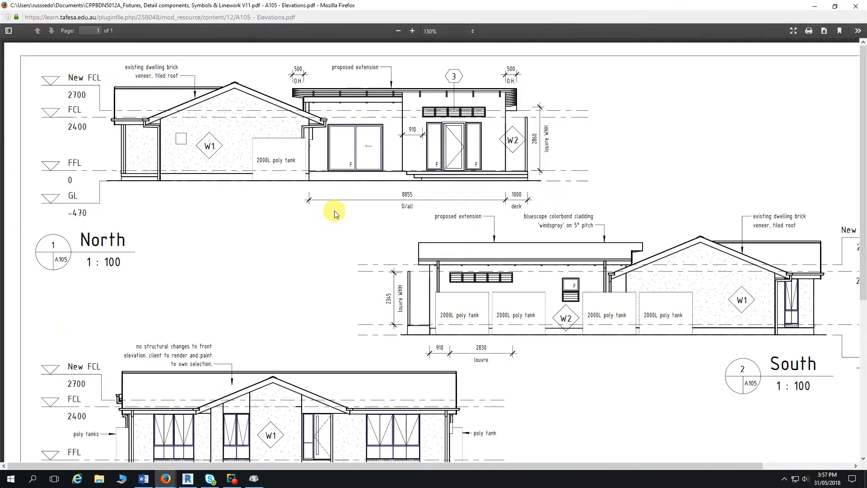
pyautogui.scroll(-3, 337, 272)
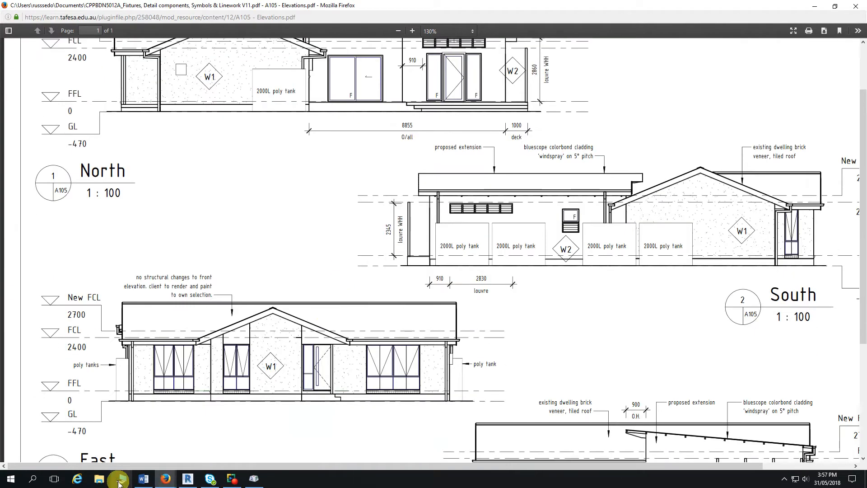
pyautogui.click(163, 480)
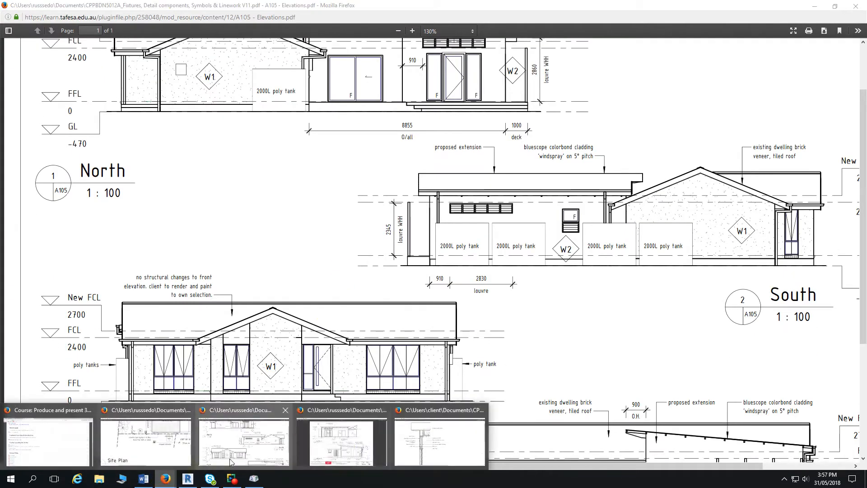
pyautogui.click(346, 454)
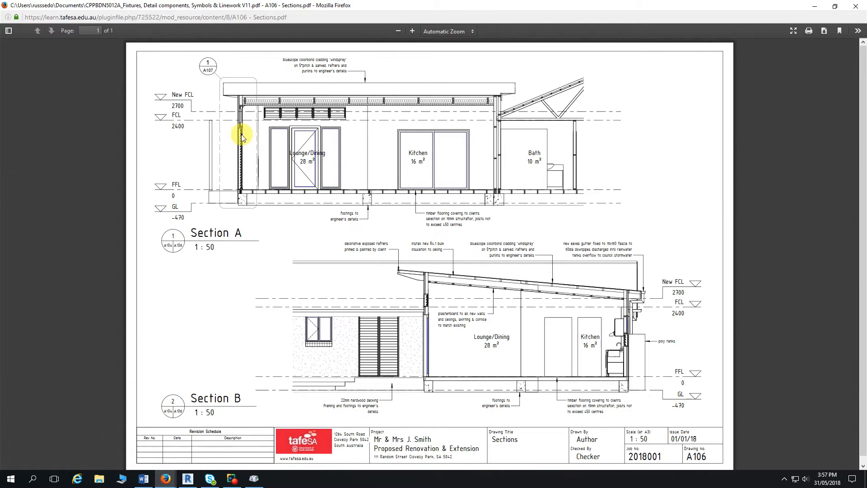
# Step: Examine the floor joists, footings, and wall and ceiling insulation detailing in Section A of the PDF
pyautogui.keyDown('ctrl'); pyautogui.scroll(5, 248, 199); pyautogui.keyUp('ctrl')
pyautogui.keyDown('ctrl'); pyautogui.scroll(9, 257, 184); pyautogui.keyUp('ctrl')
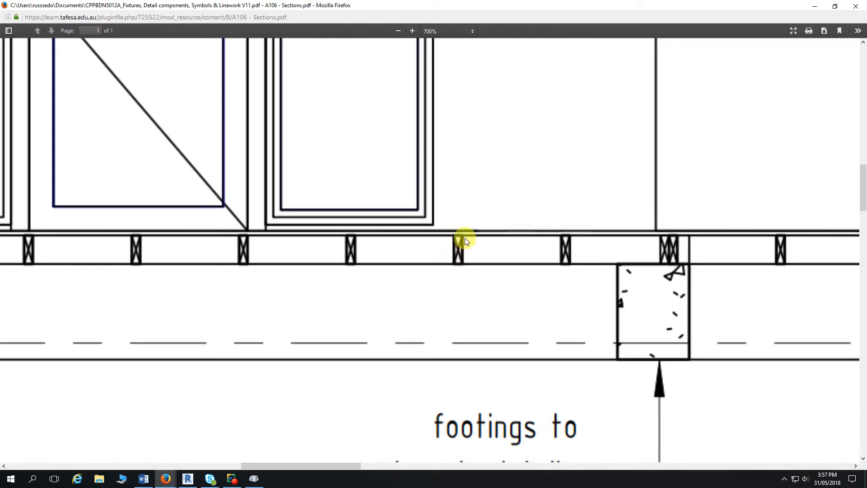
pyautogui.keyDown('ctrl'); pyautogui.scroll(-3, 456, 260); pyautogui.keyUp('ctrl')
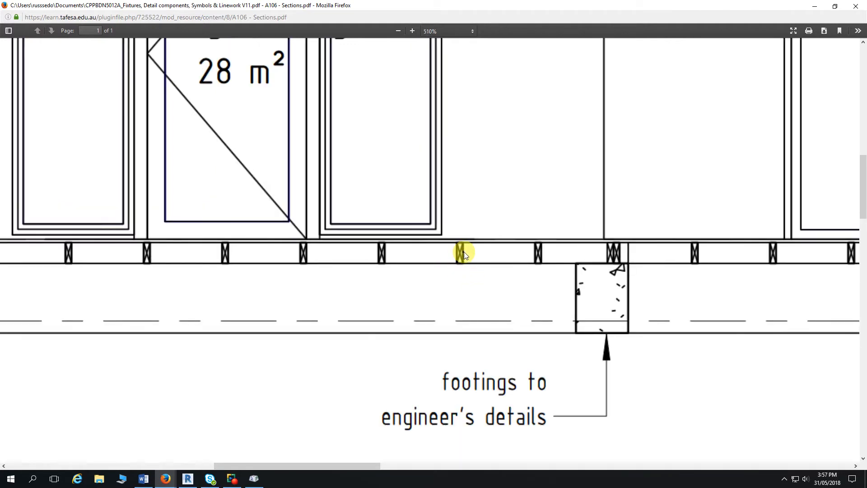
pyautogui.keyDown('ctrl'); pyautogui.scroll(-14, 465, 251); pyautogui.keyUp('ctrl')
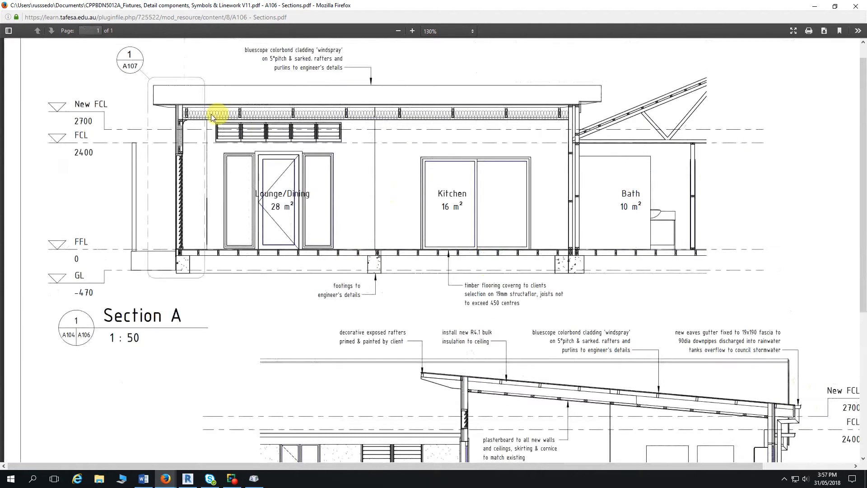
pyautogui.keyDown('ctrl'); pyautogui.scroll(14, 212, 117); pyautogui.keyUp('ctrl')
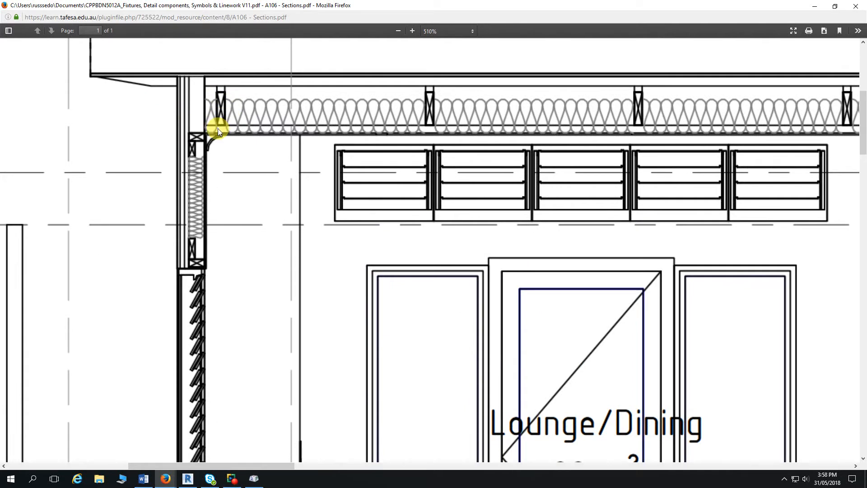
pyautogui.keyDown('ctrl'); pyautogui.scroll(-14, 217, 128); pyautogui.keyUp('ctrl')
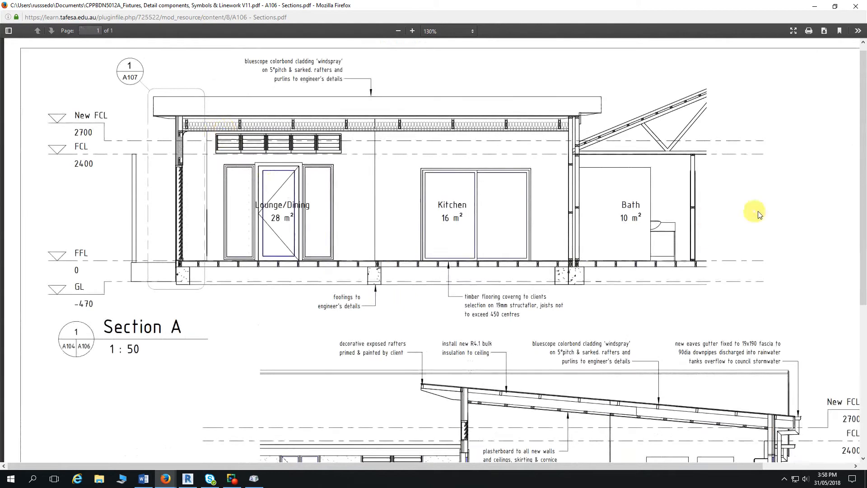
pyautogui.keyDown('ctrl'); pyautogui.scroll(-4, 763, 210); pyautogui.keyUp('ctrl')
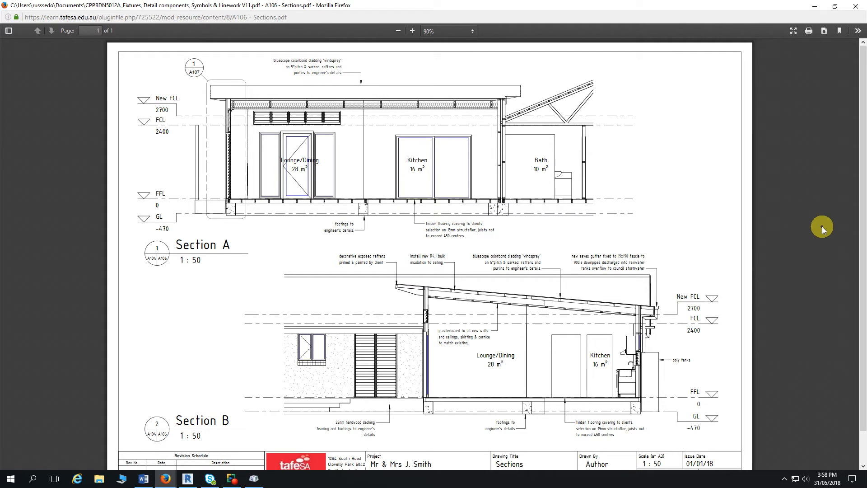
# Step: Return to the A105 Elevations PDF and examine the overhang and louvre height dimensions, their text labels and the notes on each elevation
pyautogui.click(170, 482)
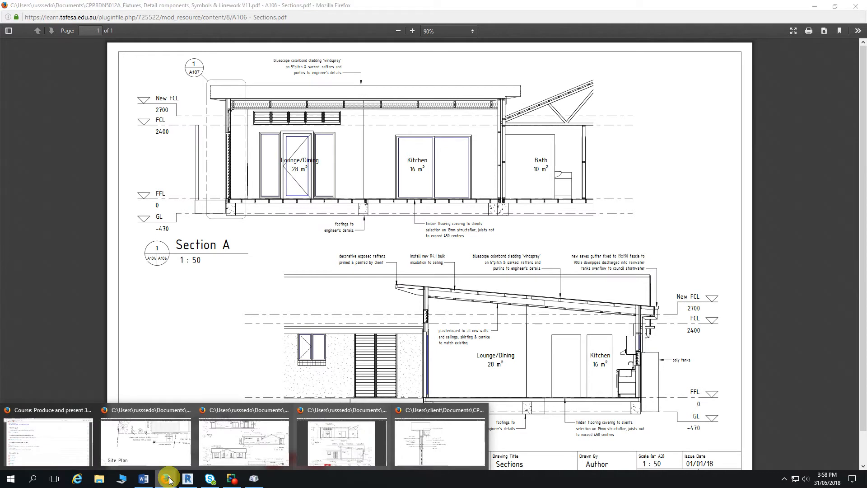
pyautogui.click(242, 443)
pyautogui.scroll(2, 248, 199)
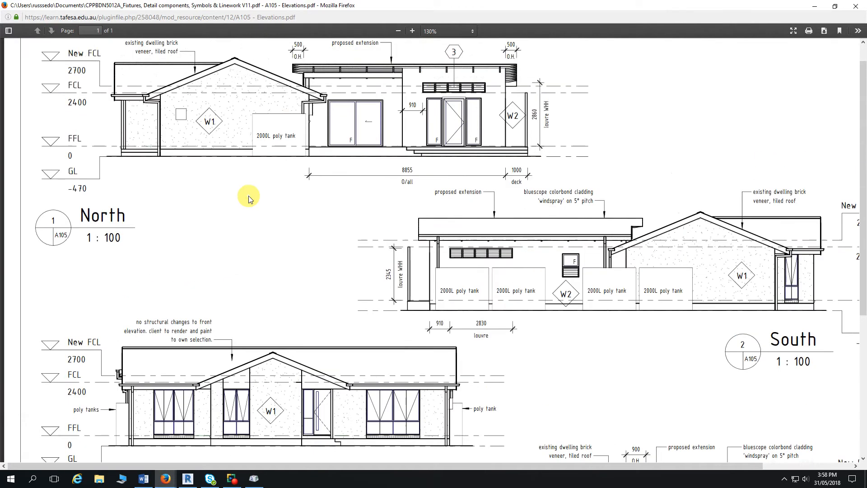
pyautogui.scroll(1, 248, 198)
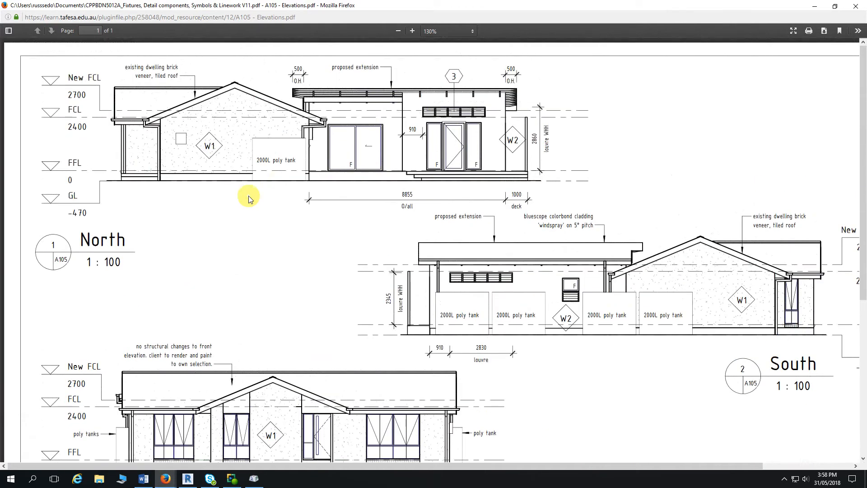
pyautogui.doubleClick(299, 81)
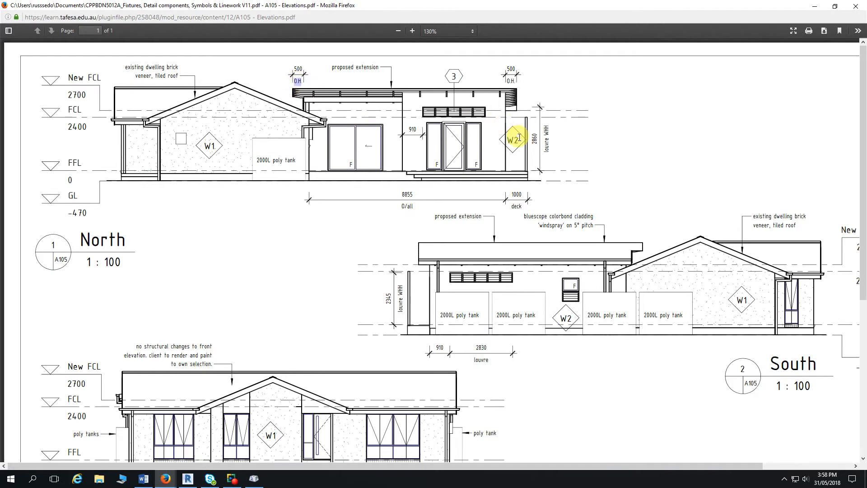
pyautogui.moveTo(548, 155); pyautogui.dragTo(548, 131)
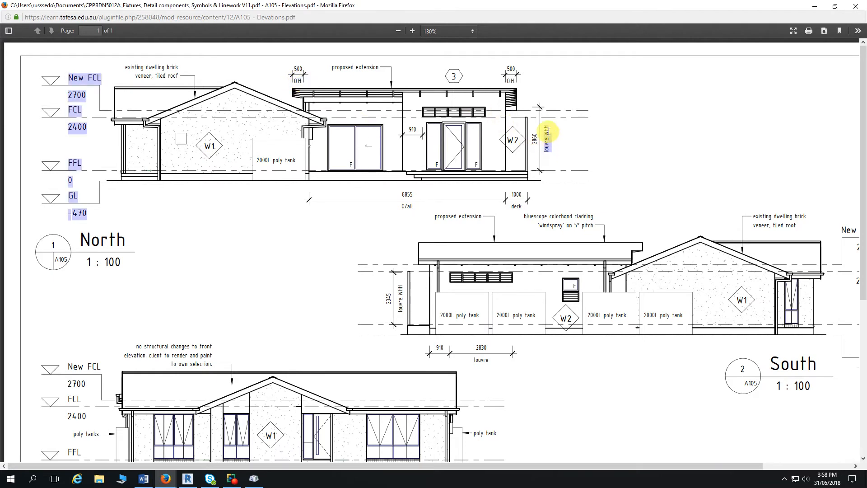
pyautogui.click(567, 137)
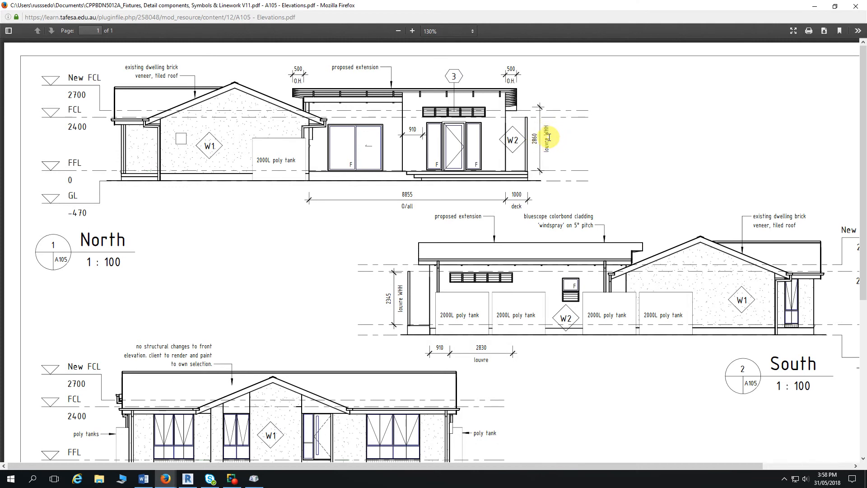
pyautogui.scroll(-2, 549, 135)
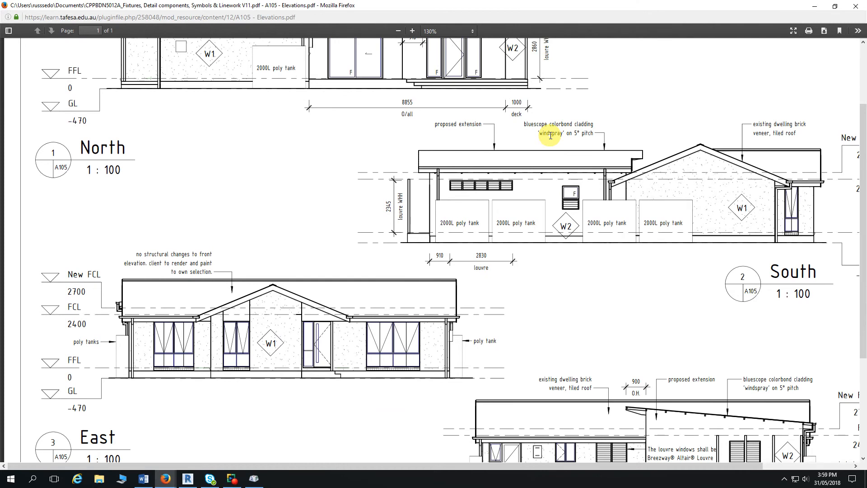
pyautogui.scroll(-2, 550, 135)
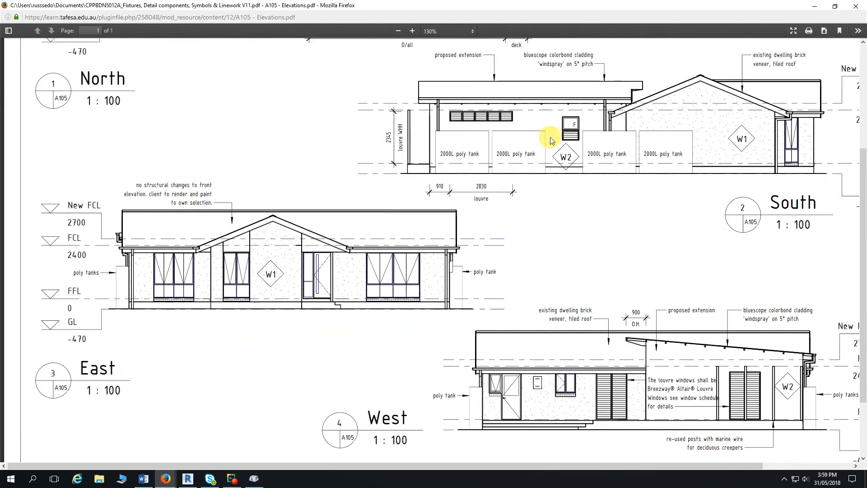